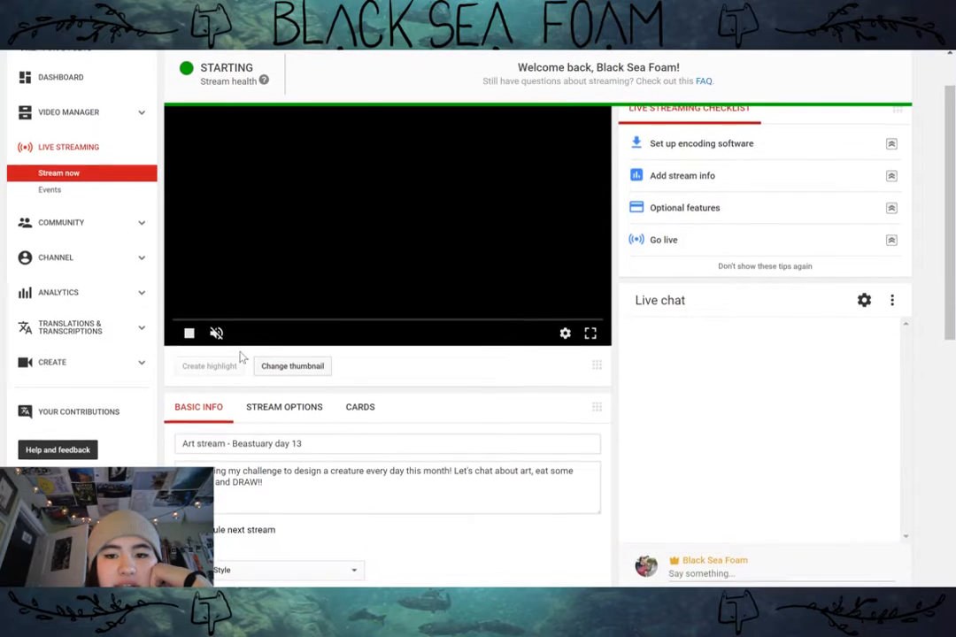
# Step: Review the live stream page's preview, basic info, privacy and encoder setup
pyautogui.scroll(1, 240, 352)
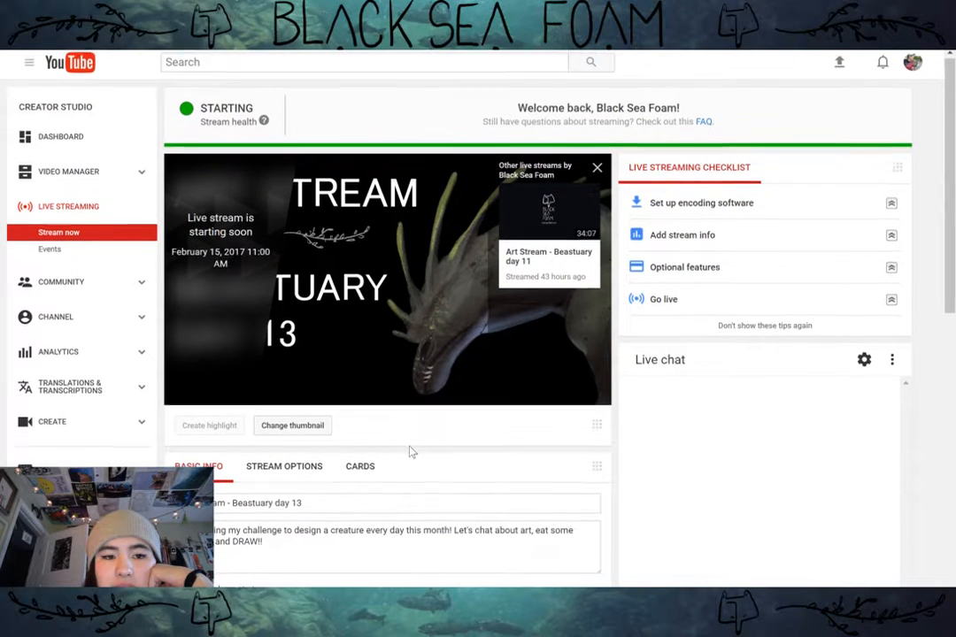
pyautogui.scroll(-1, 410, 451)
pyautogui.scroll(-2, 571, 493)
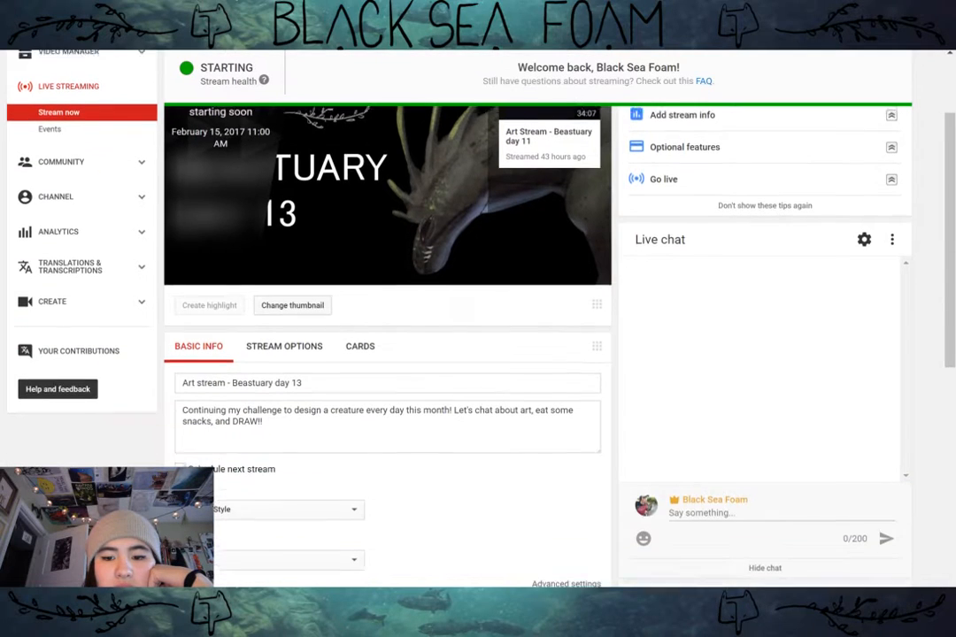
pyautogui.scroll(-3, 478, 450)
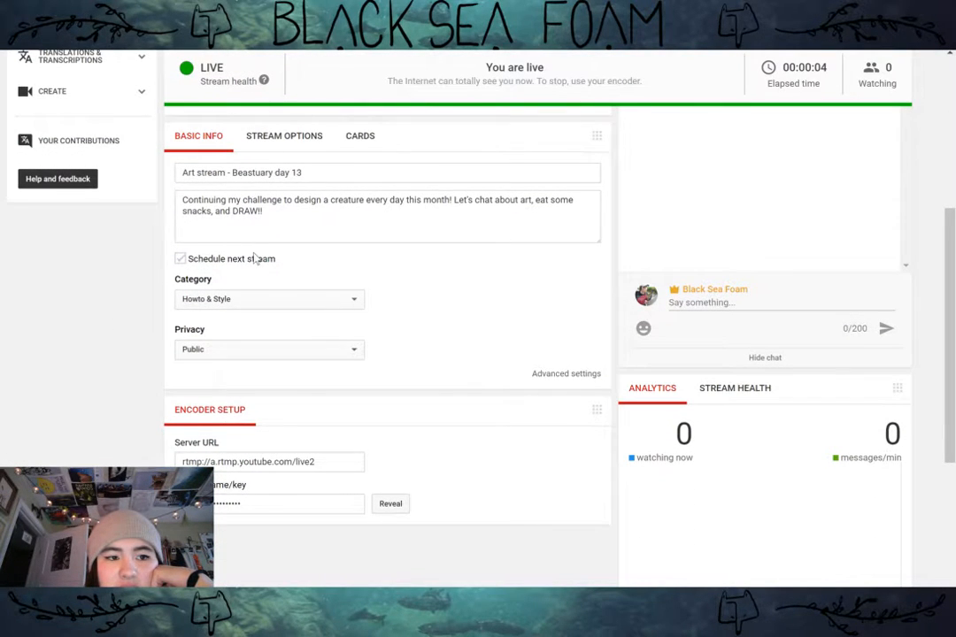
pyautogui.scroll(1, 255, 259)
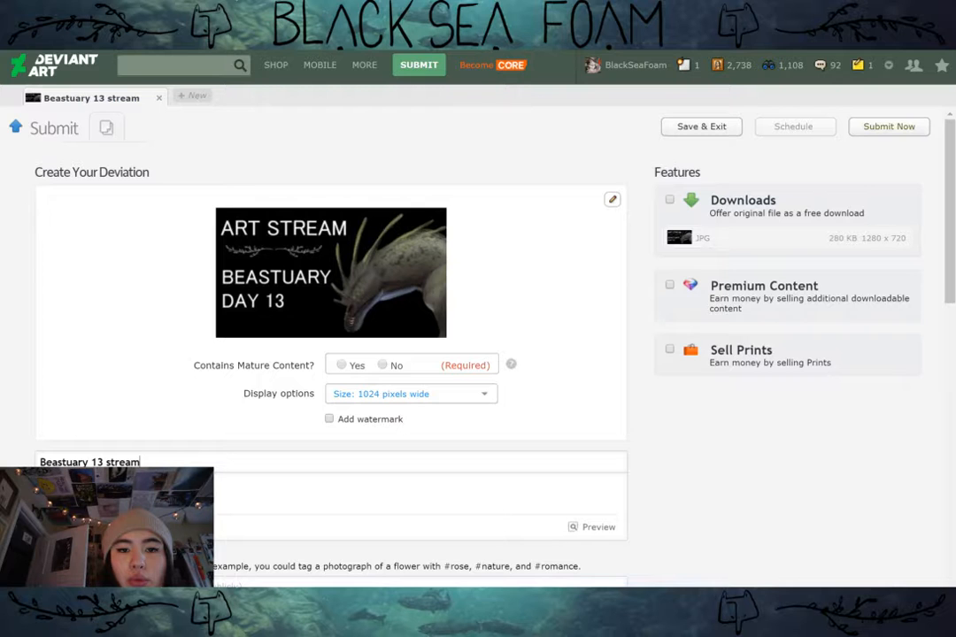
pyautogui.hotkey('ctrl', 't')
pyautogui.write('youtube')
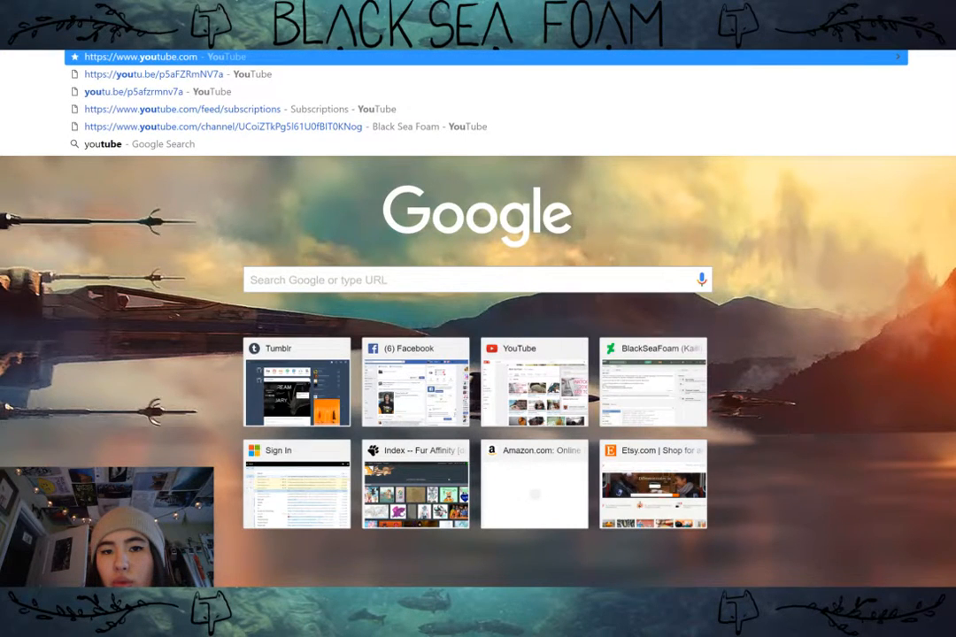
pyautogui.hotkey('ctrl', 'w')
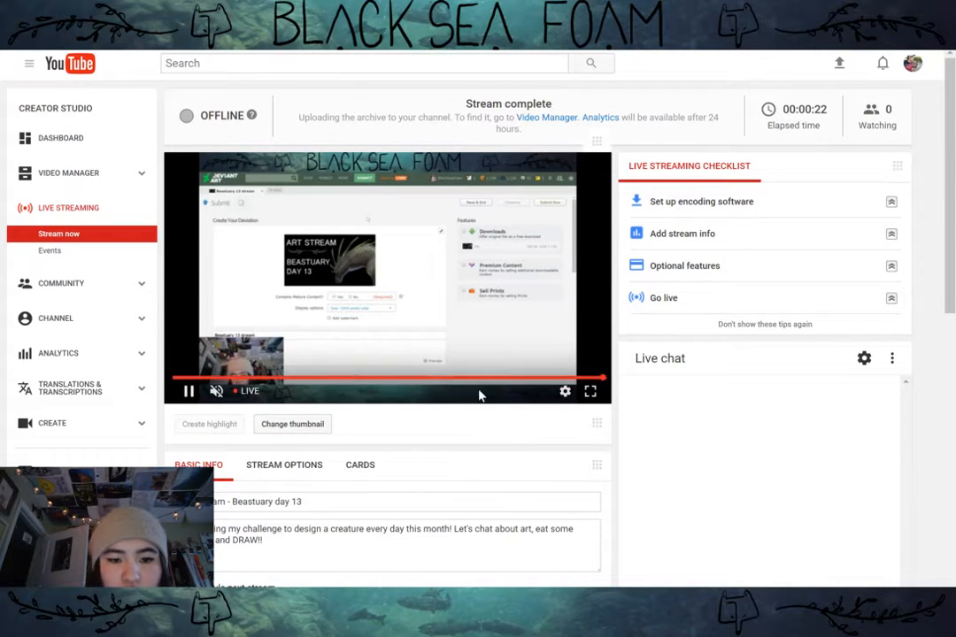
# Step: Check the resumed live stream's preview and details, and open your own YouTube channel page
pyautogui.click(564, 390)
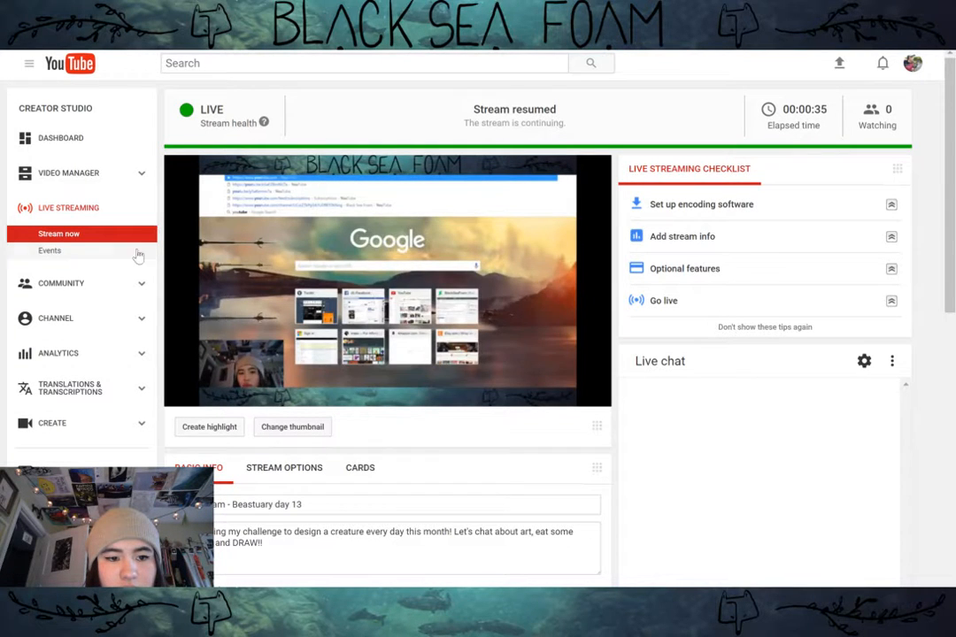
pyautogui.scroll(-1, 443, 390)
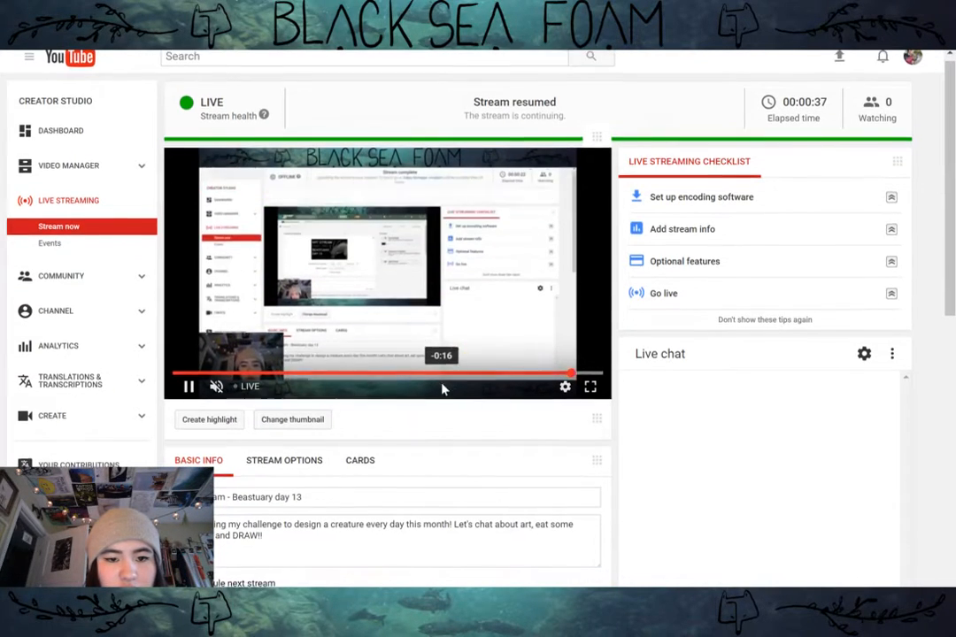
pyautogui.scroll(-1, 531, 464)
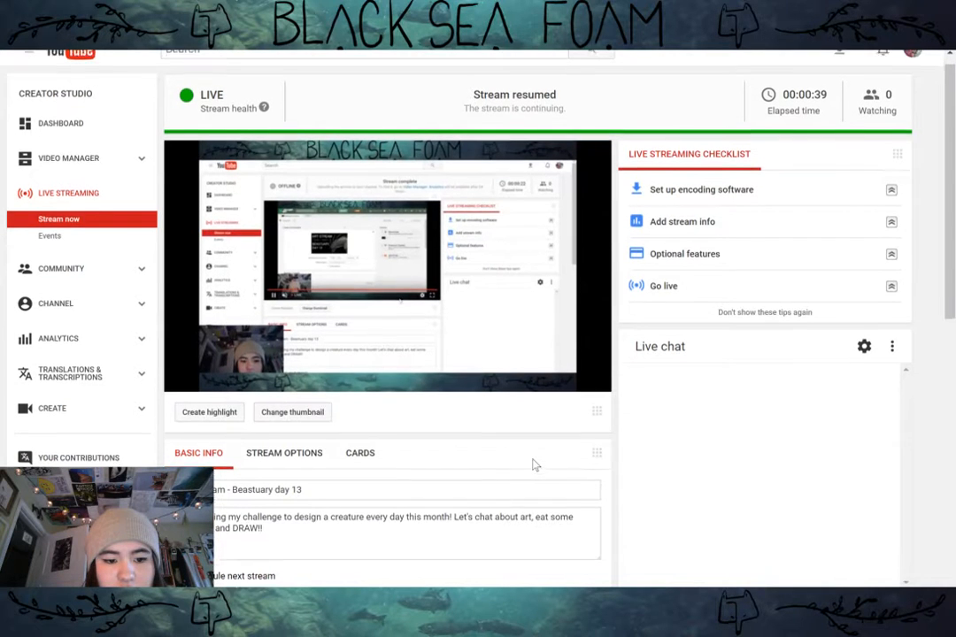
pyautogui.scroll(-1, 533, 465)
pyautogui.scroll(2, 534, 464)
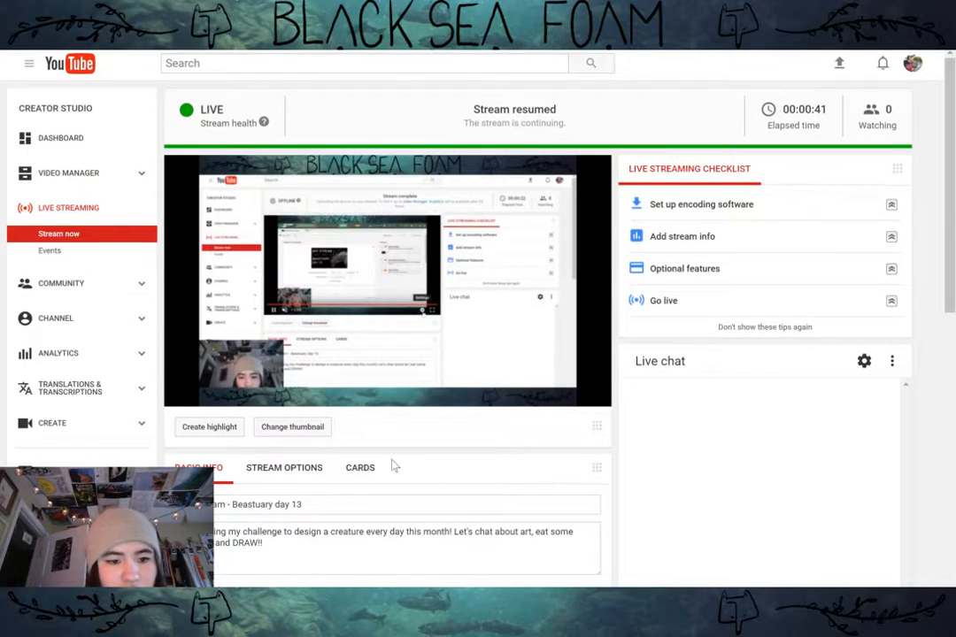
pyautogui.click(72, 75)
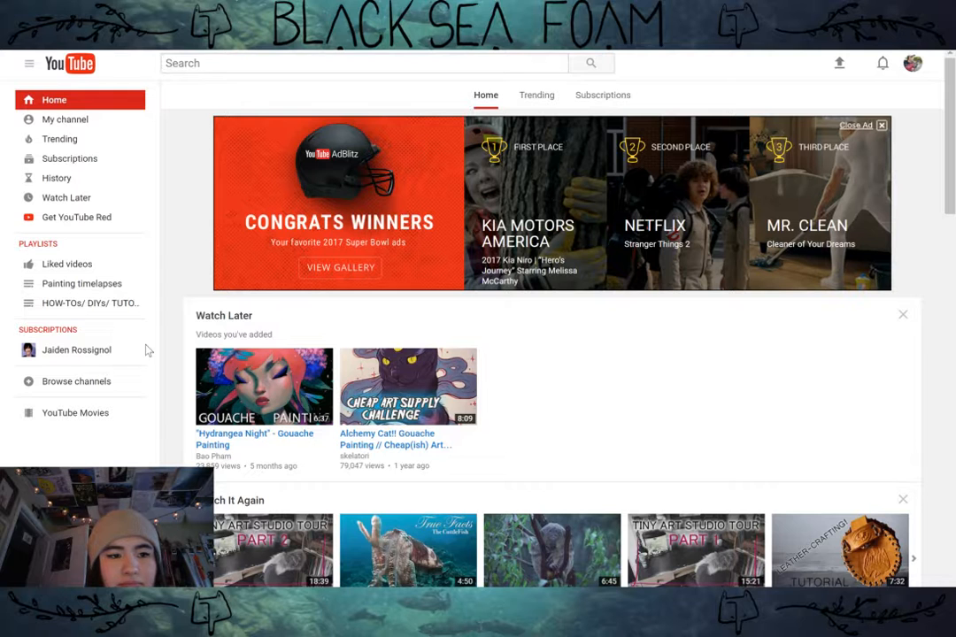
pyautogui.click(103, 120)
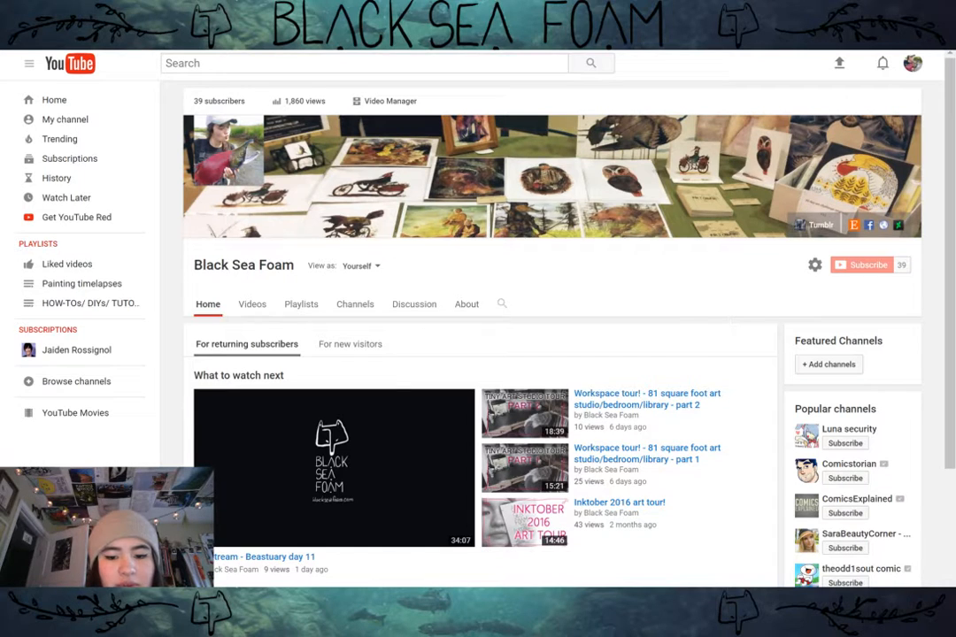
# Step: Switch to Clip Studio Paint and maximize its window
pyautogui.click(389, 624)
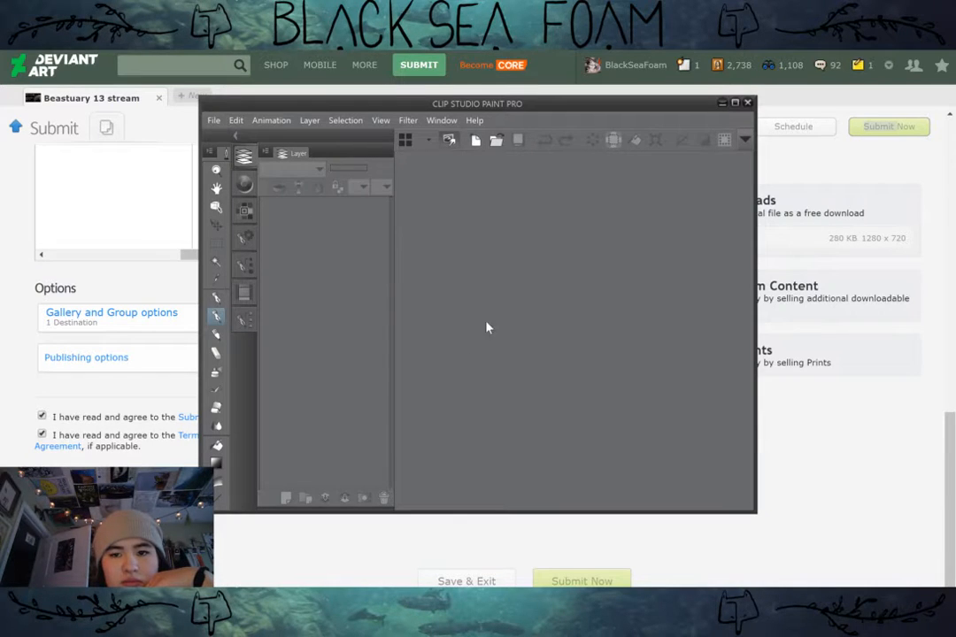
pyautogui.click(735, 103)
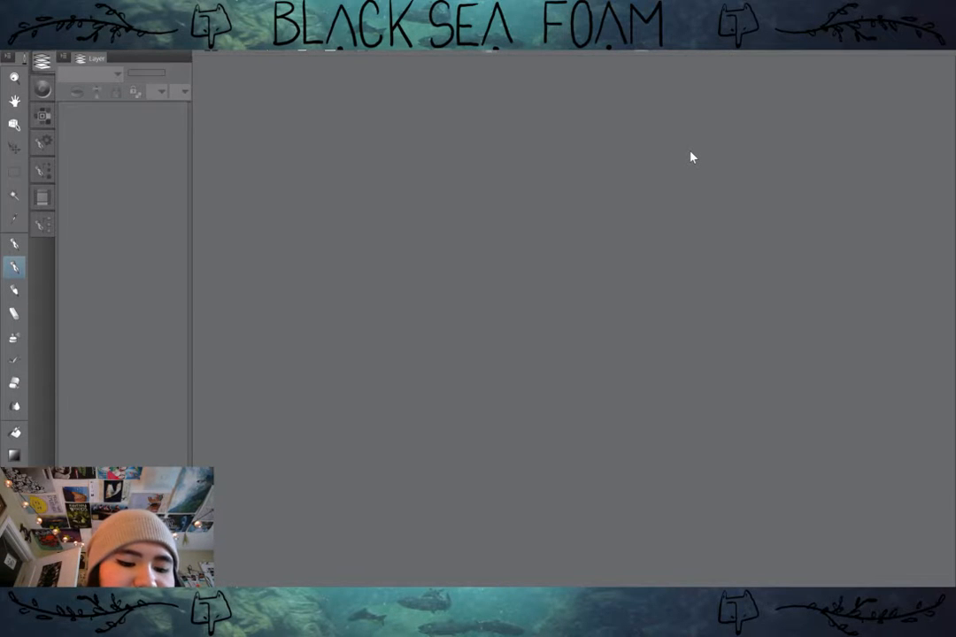
pyautogui.press('super+Tab')
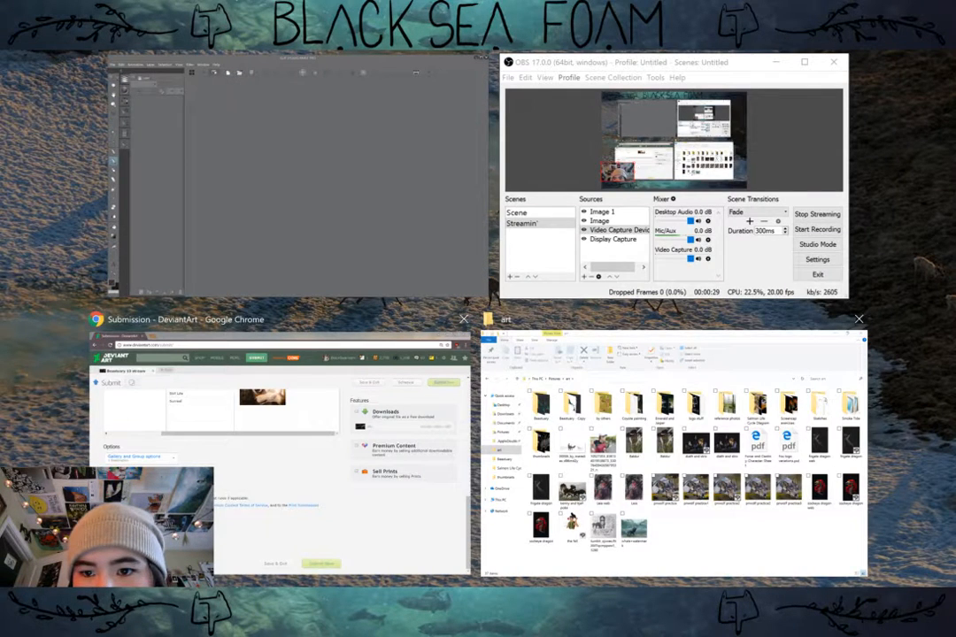
pyautogui.click(421, 256)
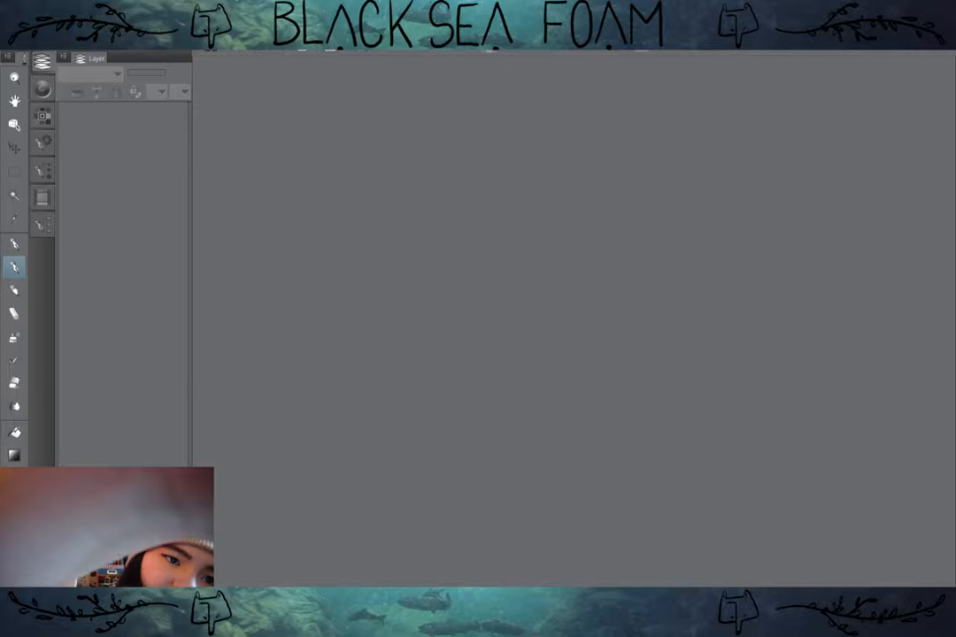
# Step: Create a new 3000 × 3000 px color canvas at resolution 300 with white paper, and select the brush tool
pyautogui.click(12, 26)
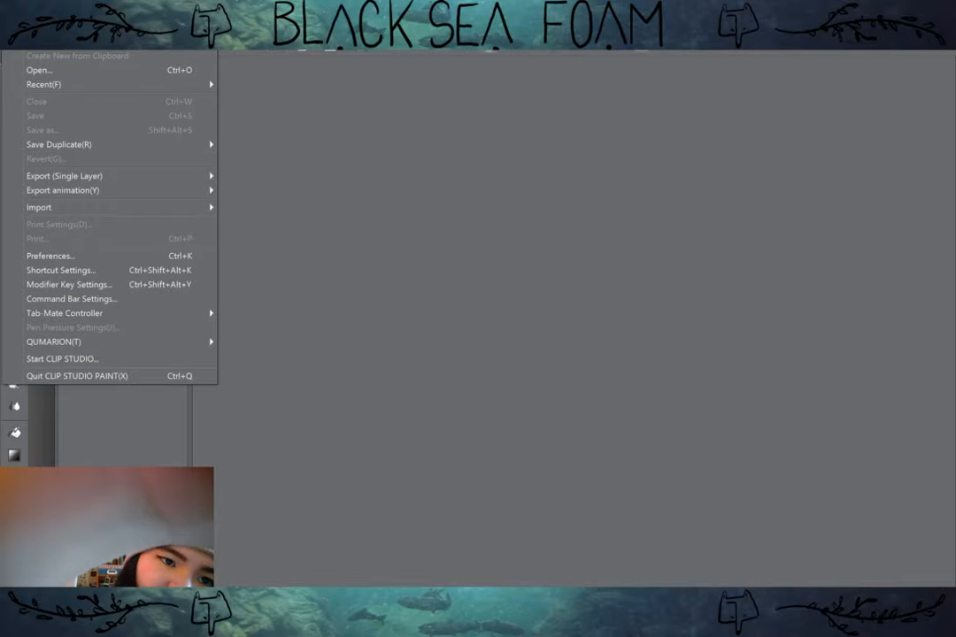
pyautogui.click(53, 42)
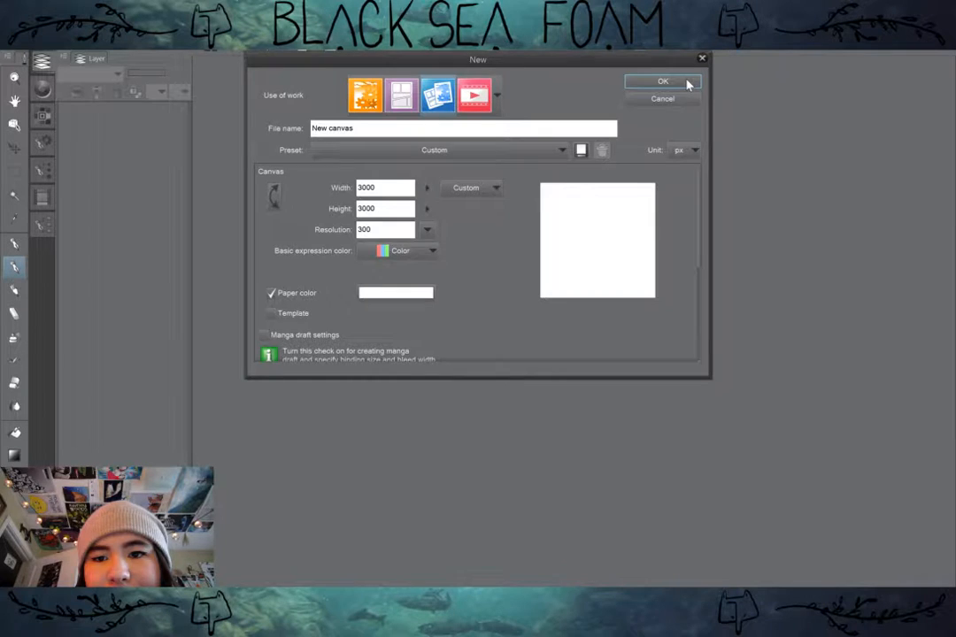
pyautogui.click(663, 82)
pyautogui.press('b')
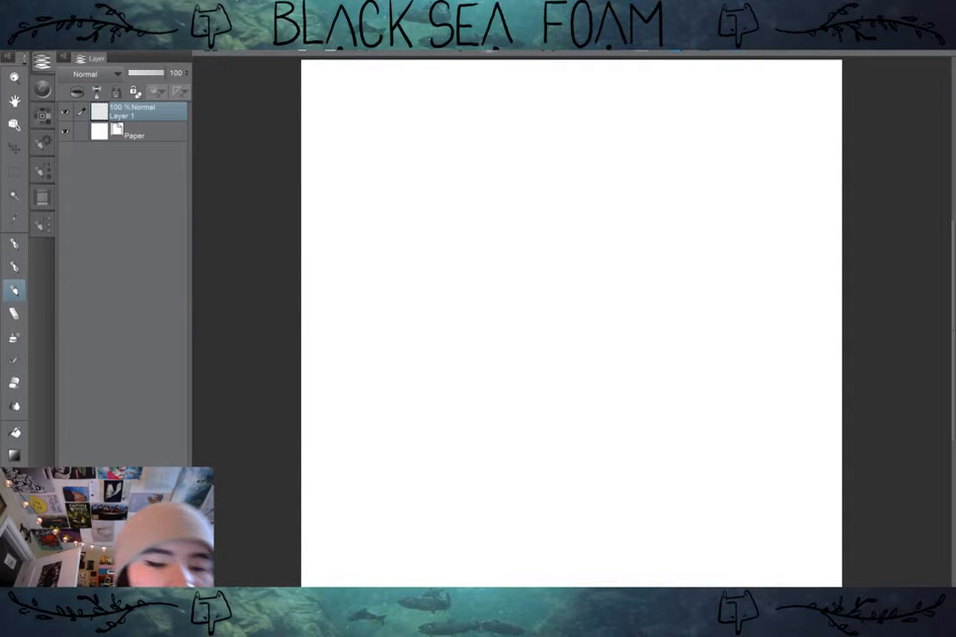
pyautogui.click(43, 116)
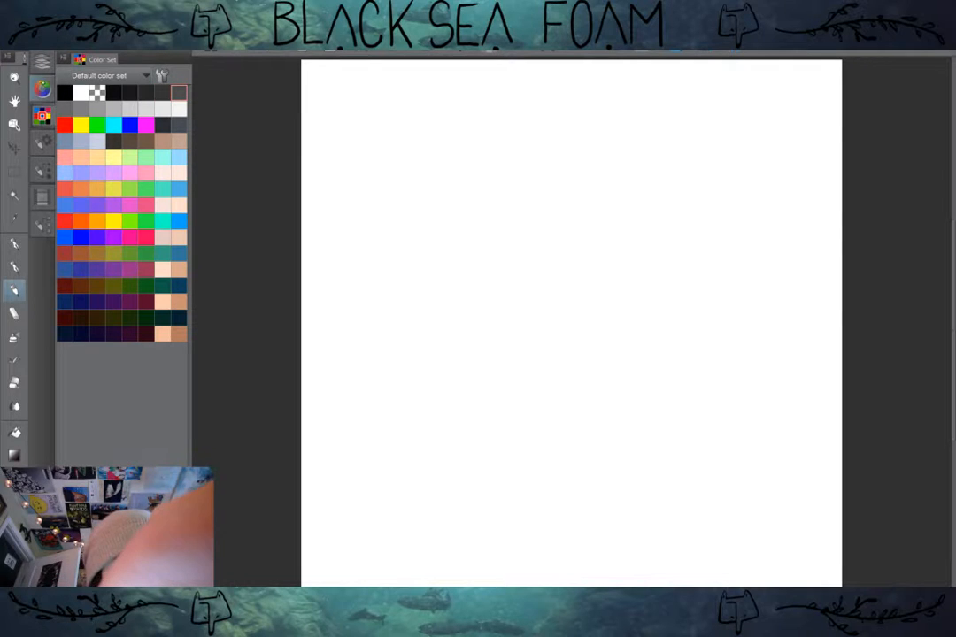
pyautogui.click(44, 107)
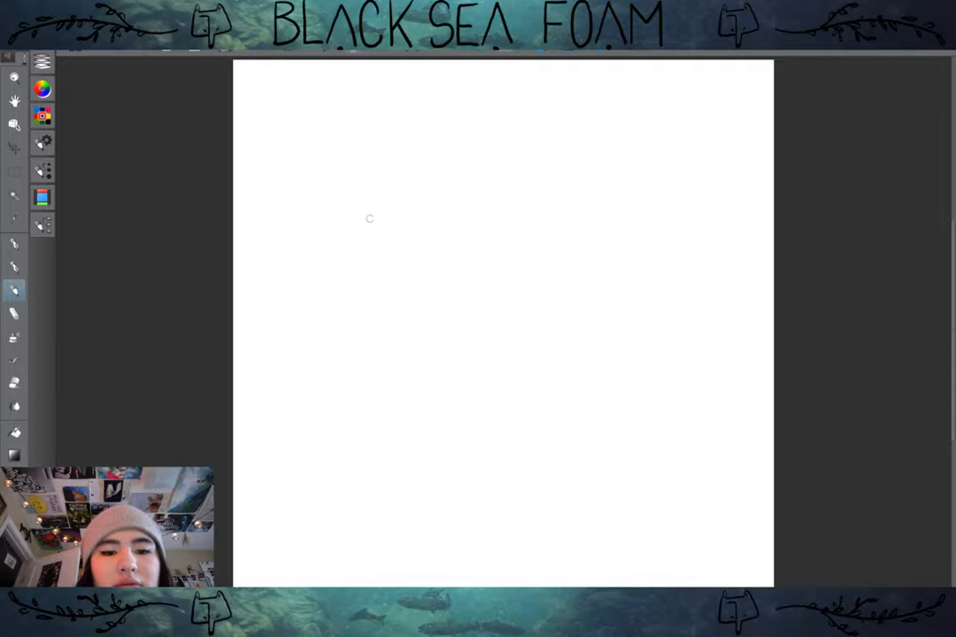
pyautogui.moveTo(412, 233)
pyautogui.mouseDown()
pyautogui.moveTo(431, 258)
pyautogui.moveTo(412, 249)
pyautogui.moveTo(450, 228)
pyautogui.mouseUp()
pyautogui.hotkey('ctrl', 'z')
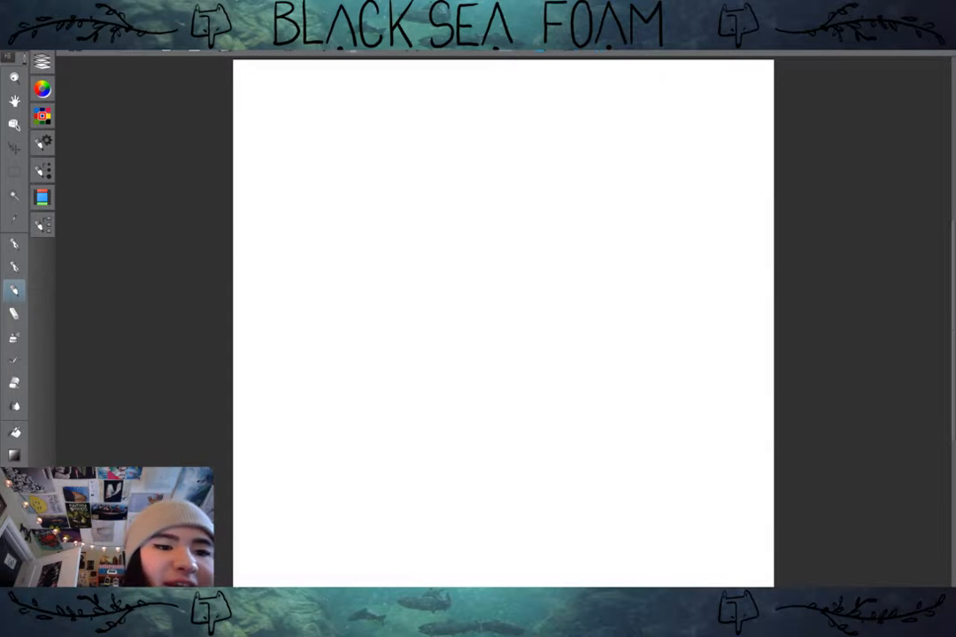
# Step: Add a new layer between Paper and Layer 1 and fill it with medium gray
pyautogui.click(42, 62)
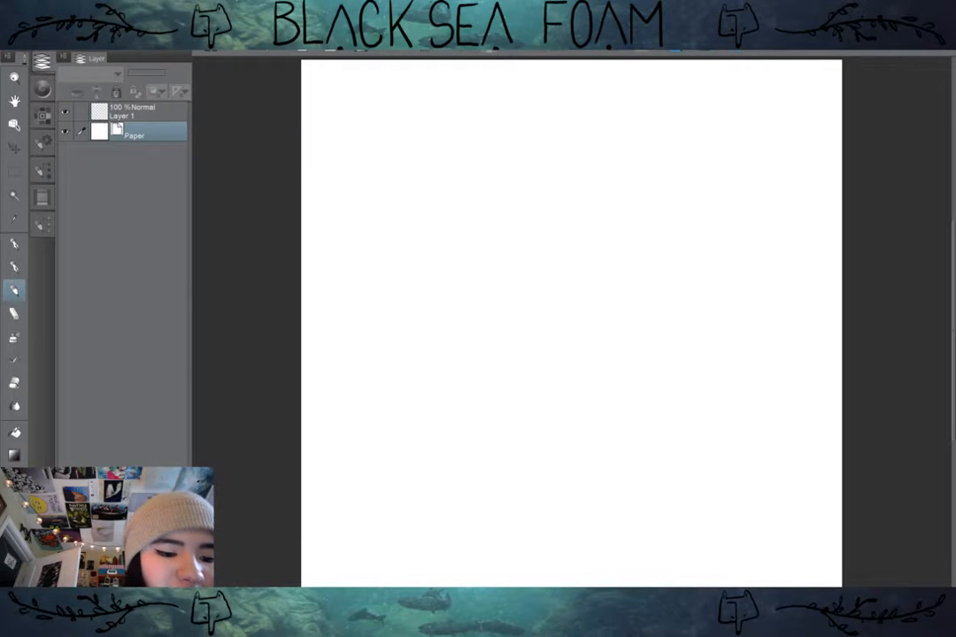
pyautogui.hotkey('ctrl', 'shift', 'n')
pyautogui.click(42, 116)
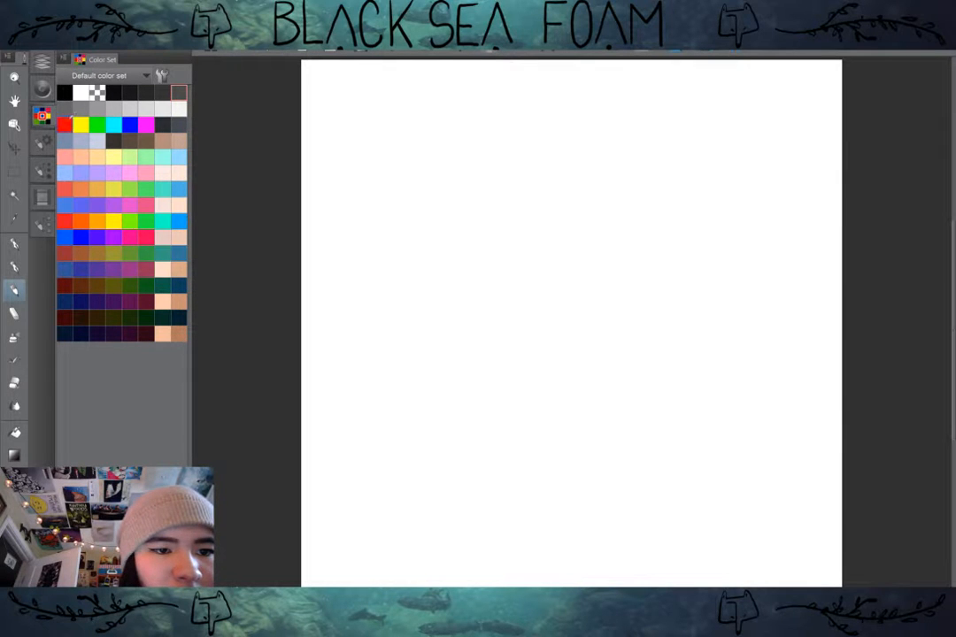
pyautogui.click(70, 110)
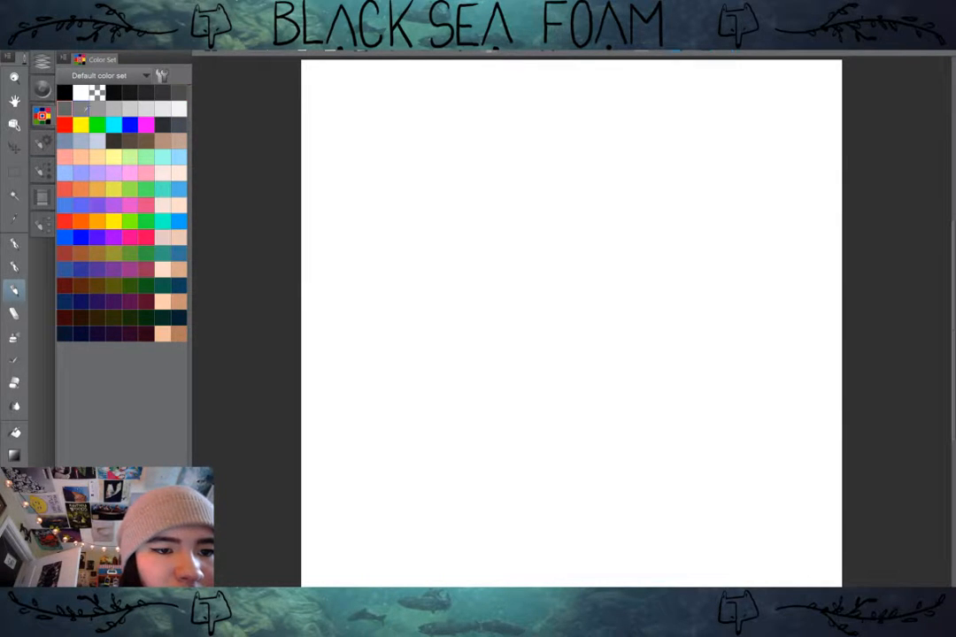
pyautogui.click(84, 110)
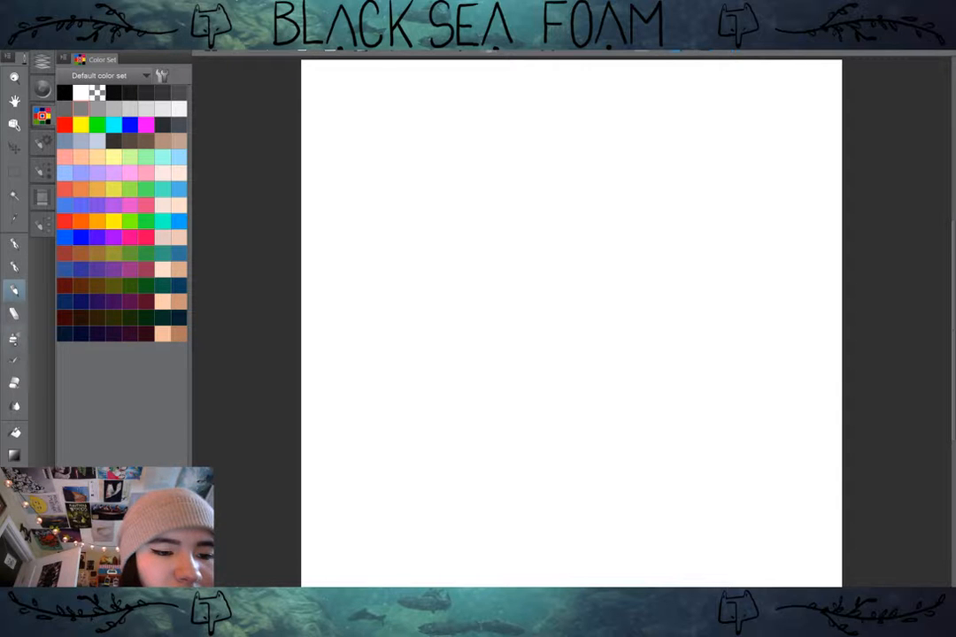
pyautogui.click(14, 432)
pyautogui.click(42, 60)
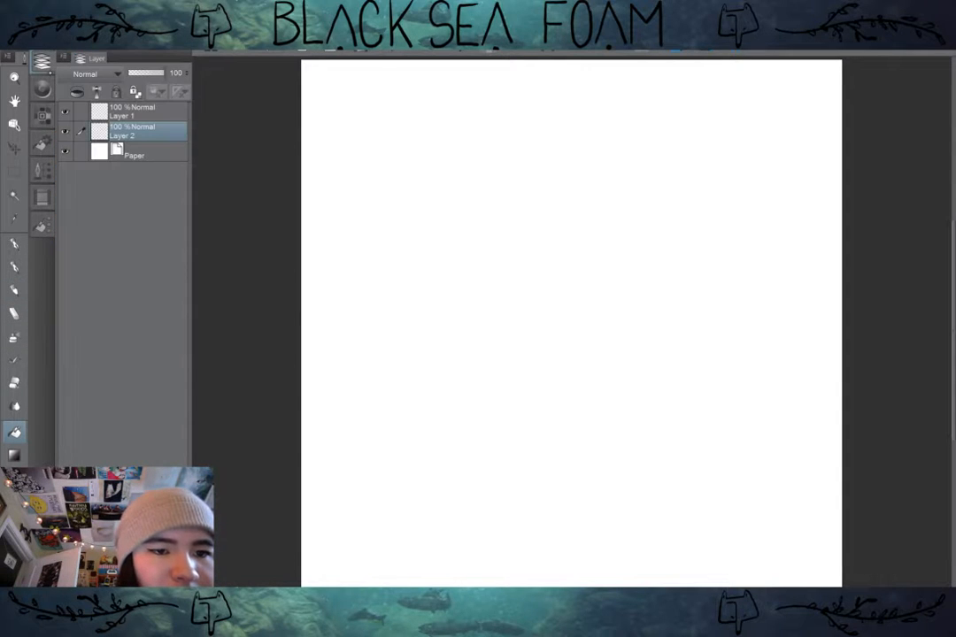
pyautogui.click(495, 283)
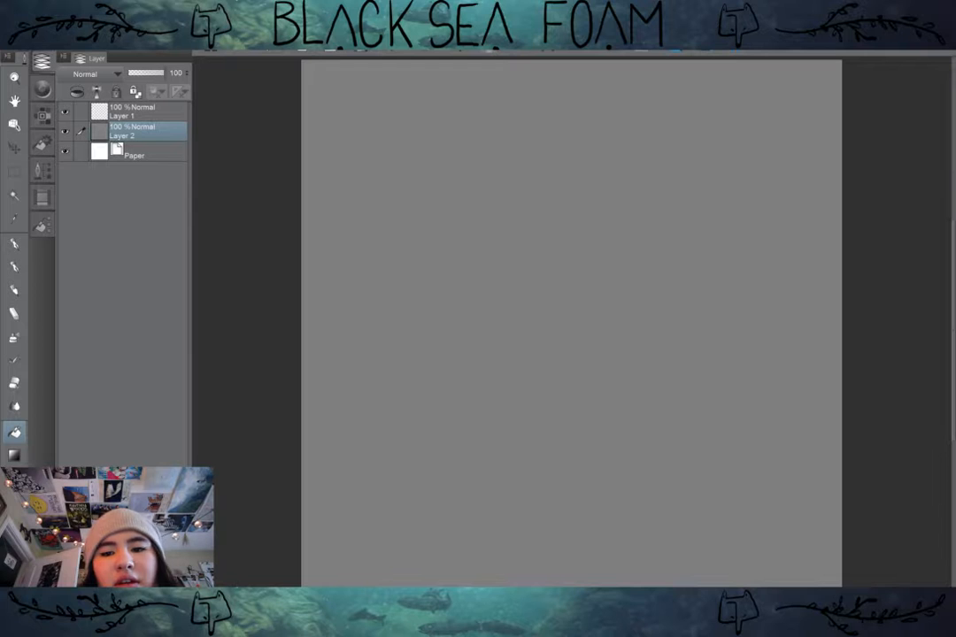
# Step: Try a dark gray fill on Layer 1, undo it, and also undo the medium gray background fill
pyautogui.click(146, 112)
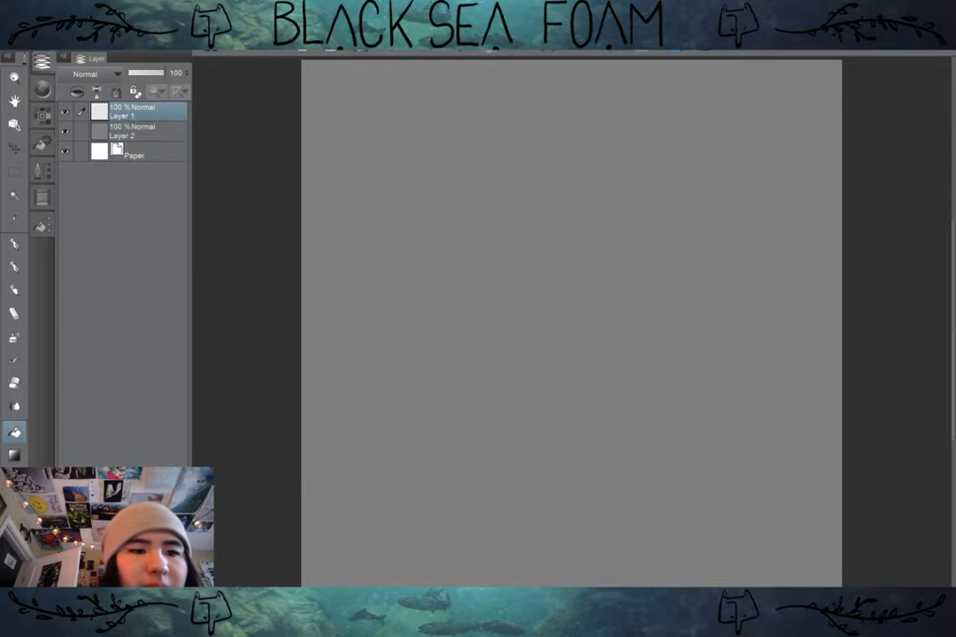
pyautogui.click(42, 116)
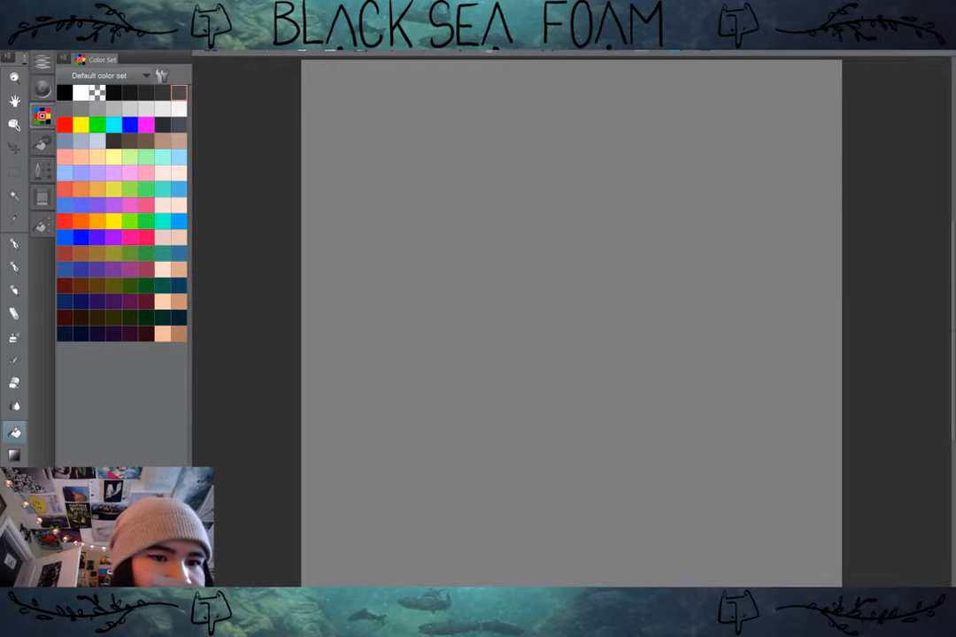
pyautogui.click(41, 116)
pyautogui.click(42, 62)
pyautogui.click(41, 62)
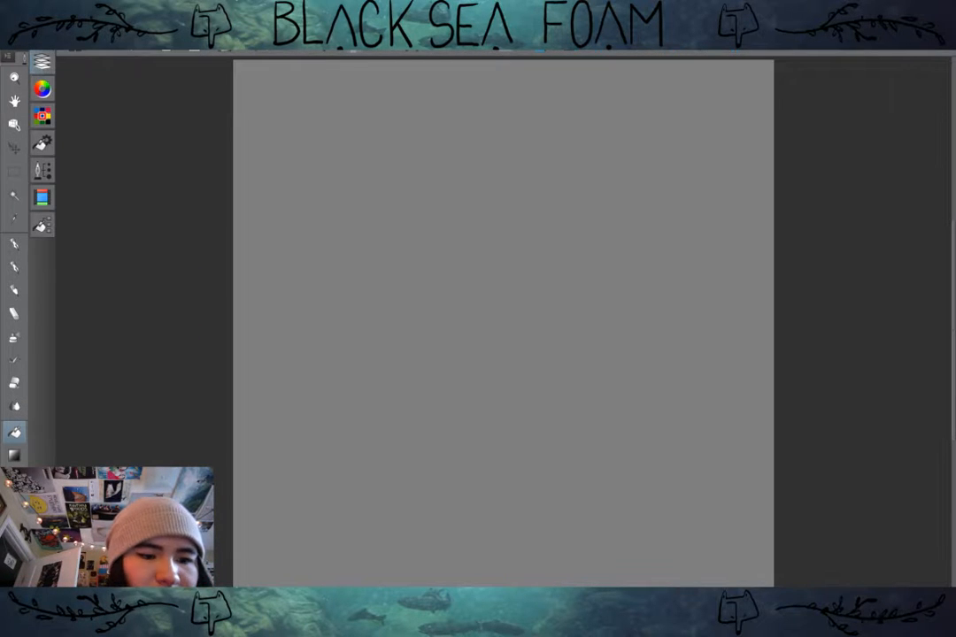
pyautogui.click(477, 269)
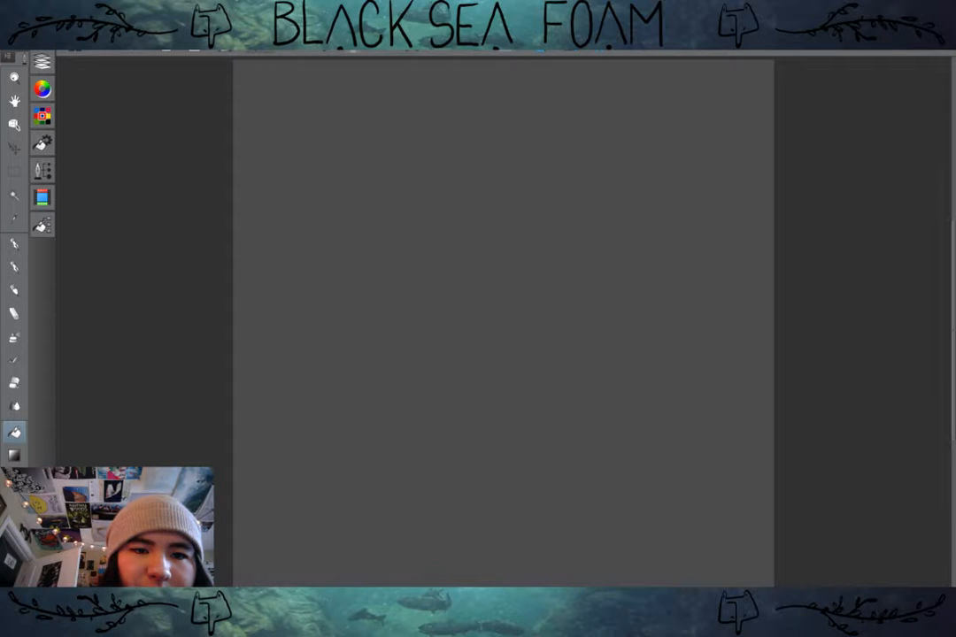
pyautogui.hotkey('ctrl', 'z')
pyautogui.press('b')
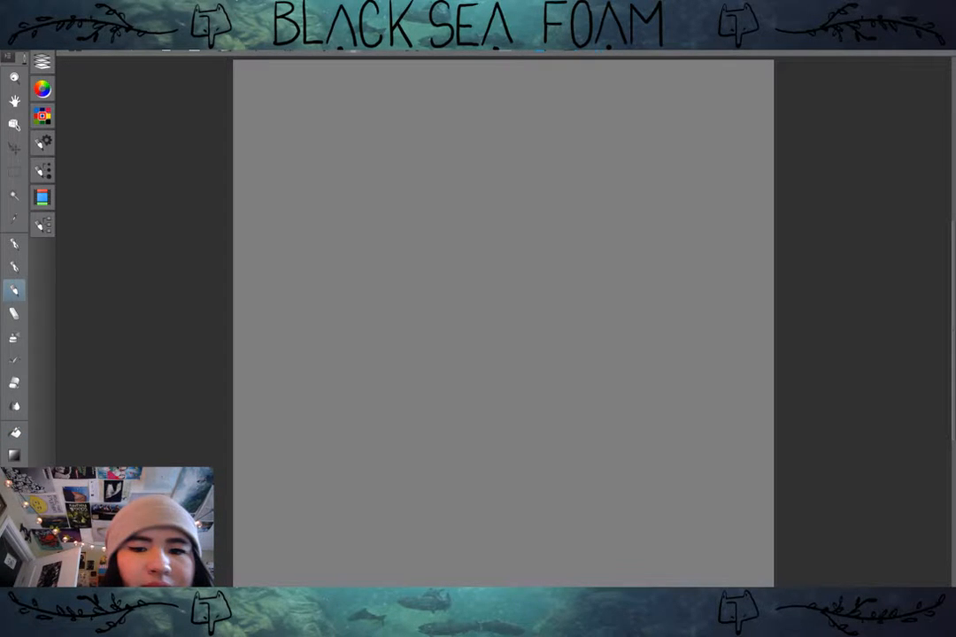
pyautogui.hotkey('ctrl', 'z')
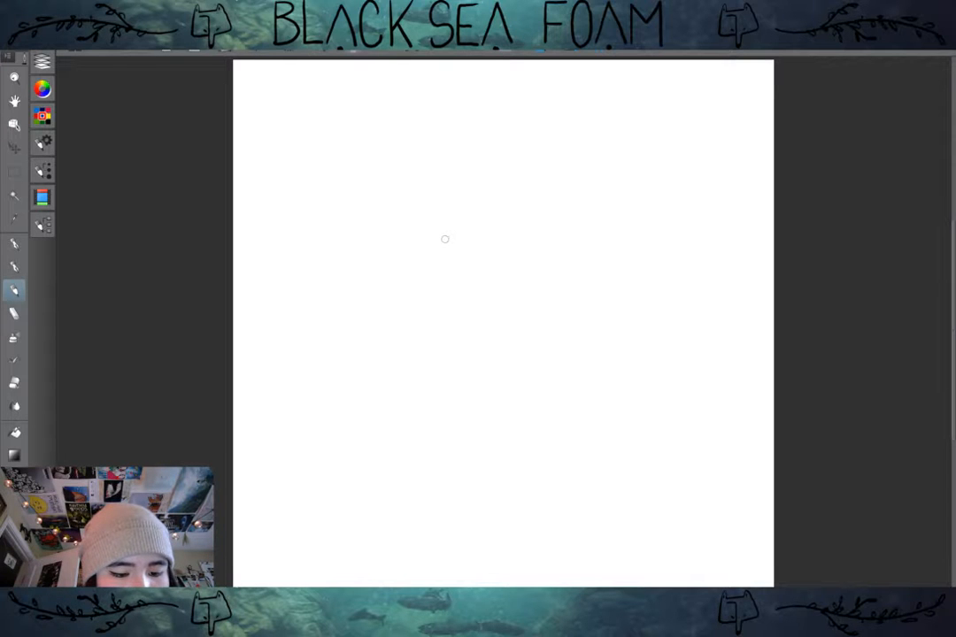
# Step: Try a small rough oval sketch near the upper middle of the white canvas and undo its strokes
pyautogui.moveTo(454, 240)
pyautogui.mouseDown()
pyautogui.moveTo(442, 250)
pyautogui.moveTo(457, 249)
pyautogui.moveTo(439, 258)
pyautogui.moveTo(451, 257)
pyautogui.mouseUp()
pyautogui.hotkey('ctrl', 'z')
pyautogui.hotkey('ctrl', 'z')
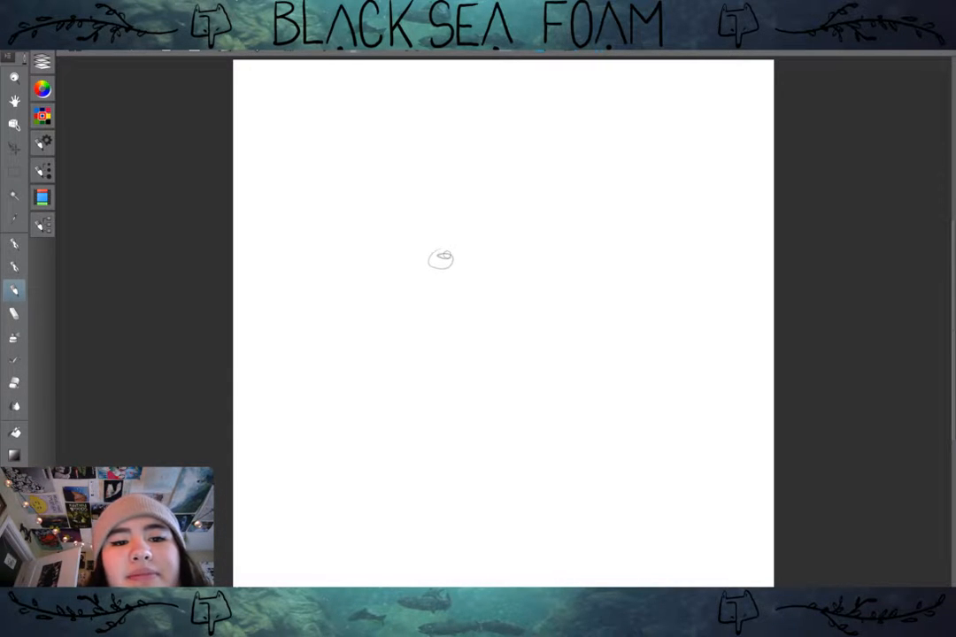
pyautogui.hotkey('ctrl', 'z')
pyautogui.hotkey('ctrl', 'z')
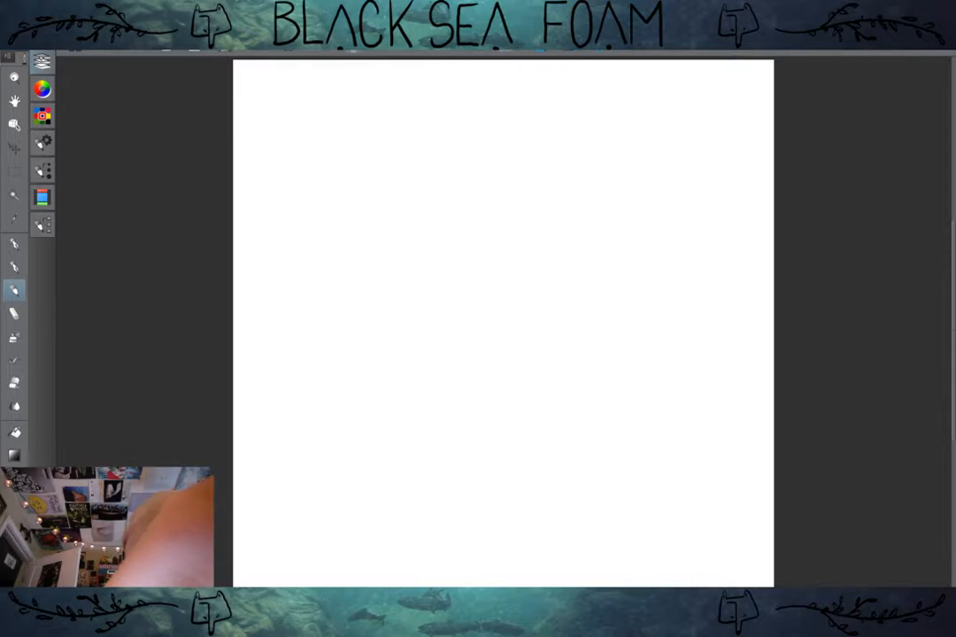
# Step: Add a new layer between Paper and Layer 1 and fill it with dark medium gray as the background
pyautogui.click(42, 60)
pyautogui.hotkey('ctrl', 'shift', 'n')
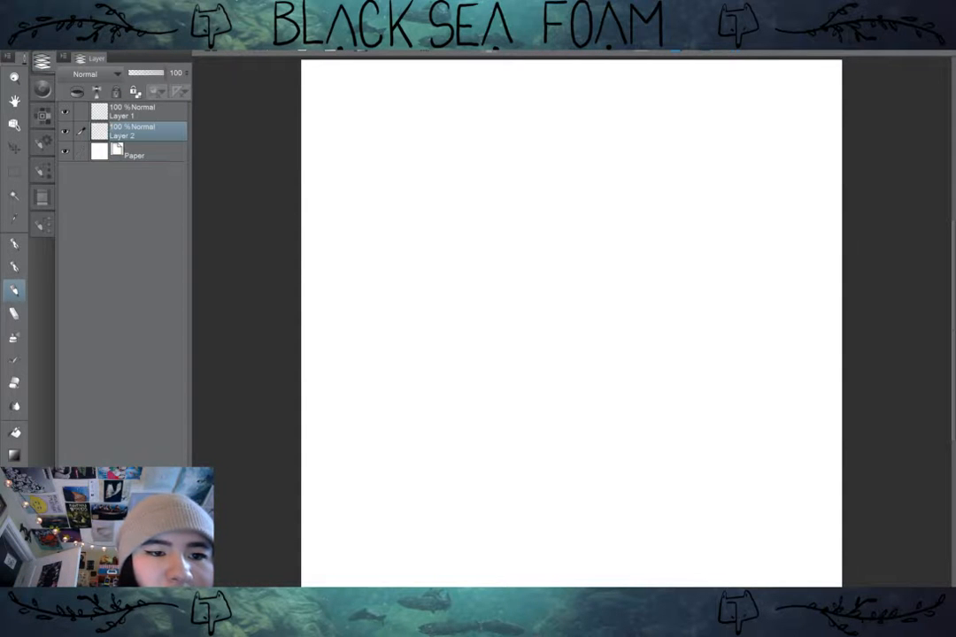
pyautogui.click(41, 115)
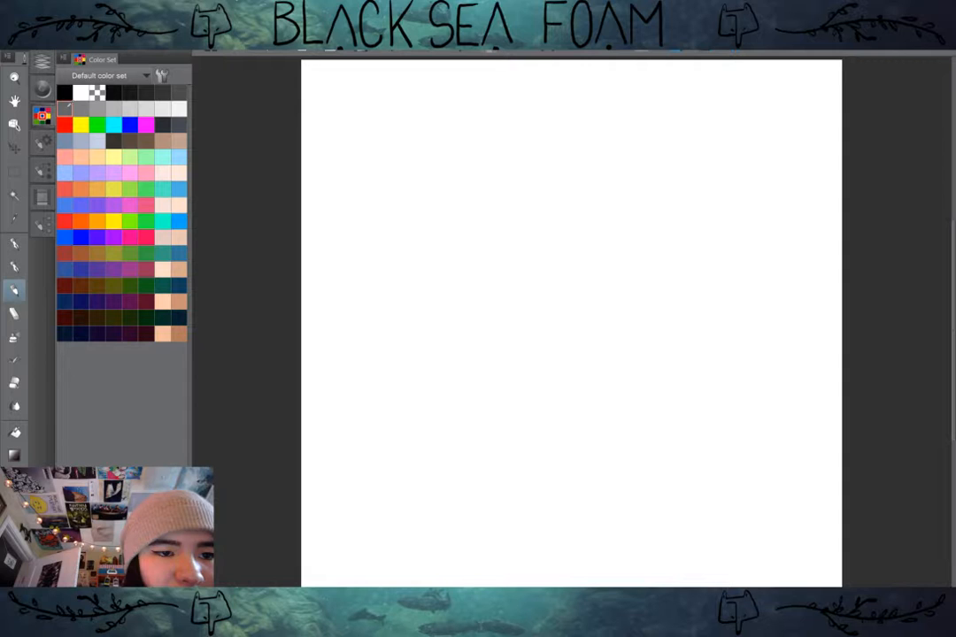
pyautogui.press('g')
pyautogui.click(509, 197)
pyautogui.click(42, 61)
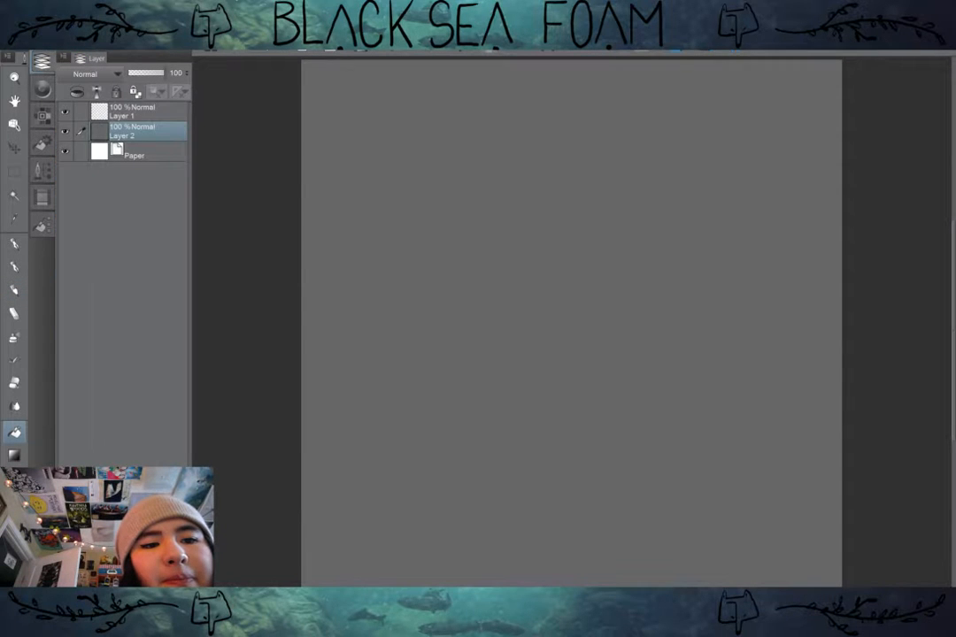
pyautogui.click(41, 60)
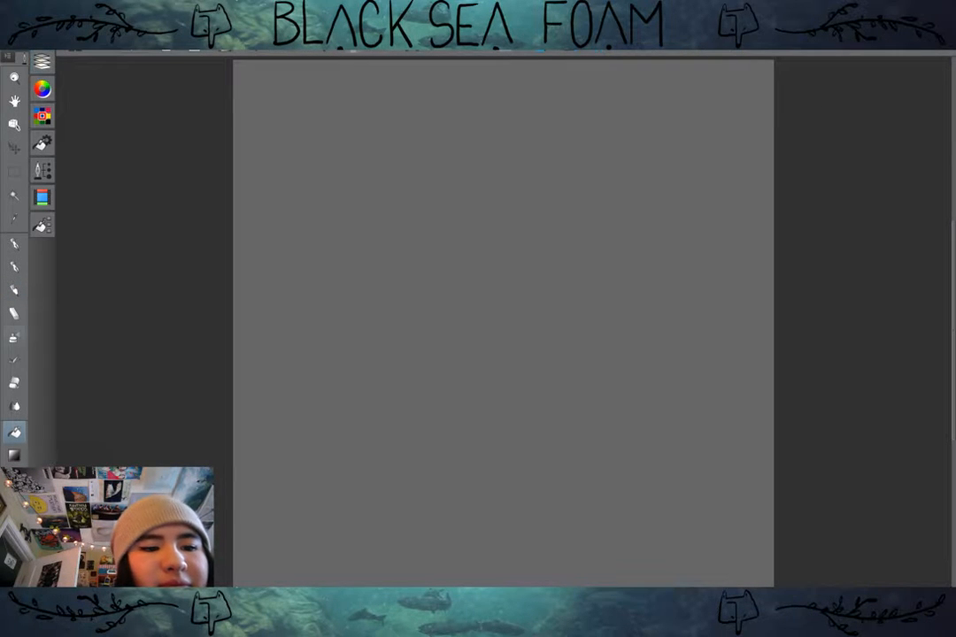
# Step: Switch back to the pencil brush and choose a very dark gray drawing color from the default color set
pyautogui.click(14, 289)
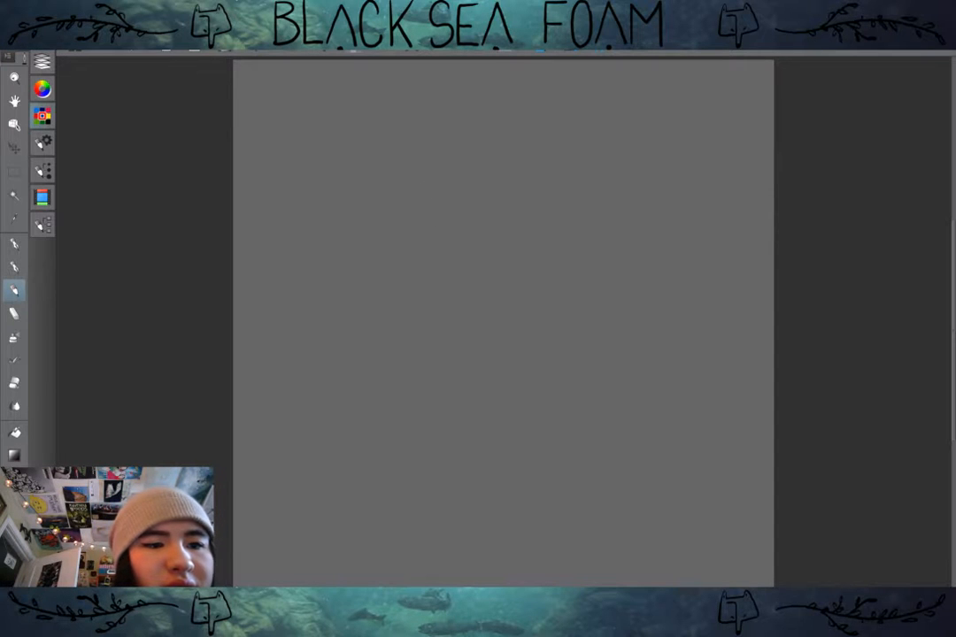
pyautogui.click(41, 115)
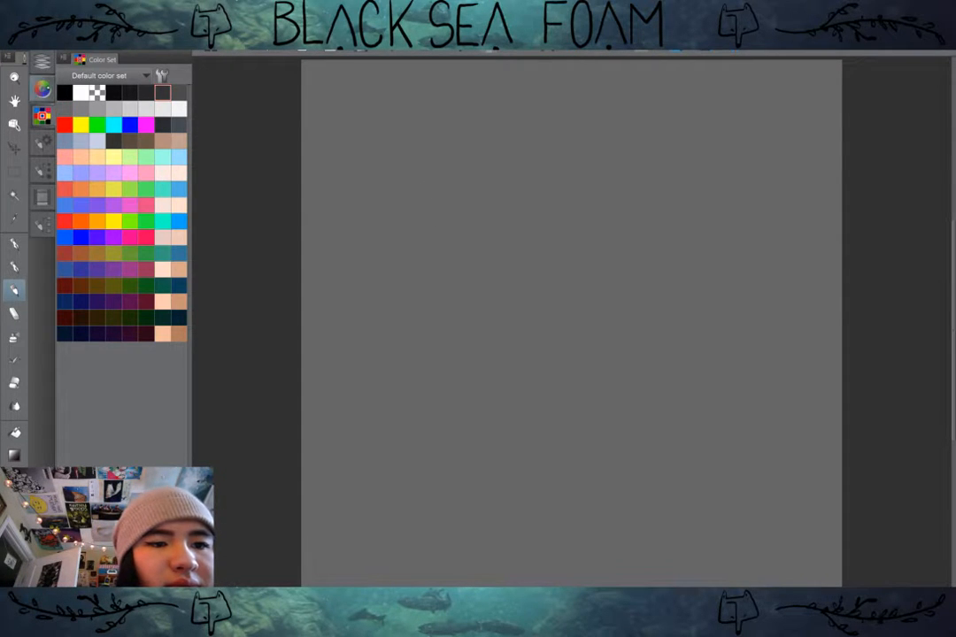
pyautogui.click(42, 116)
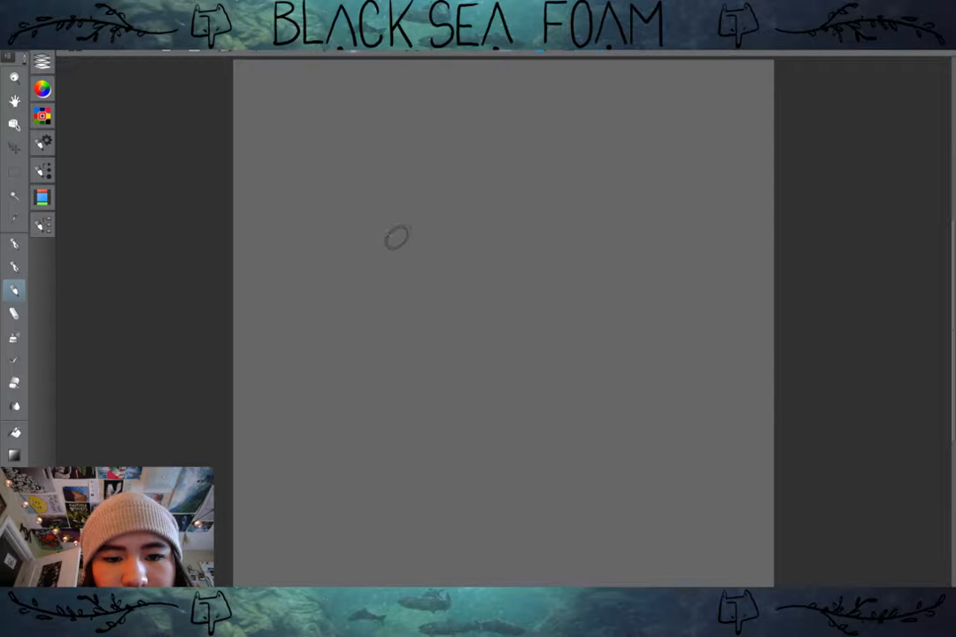
# Step: Try a small shaded oval with a trailing line and clear it, and try a plain small circle and undo it
pyautogui.moveTo(389, 234)
pyautogui.mouseDown()
pyautogui.moveTo(375, 244)
pyautogui.moveTo(391, 243)
pyautogui.mouseUp()
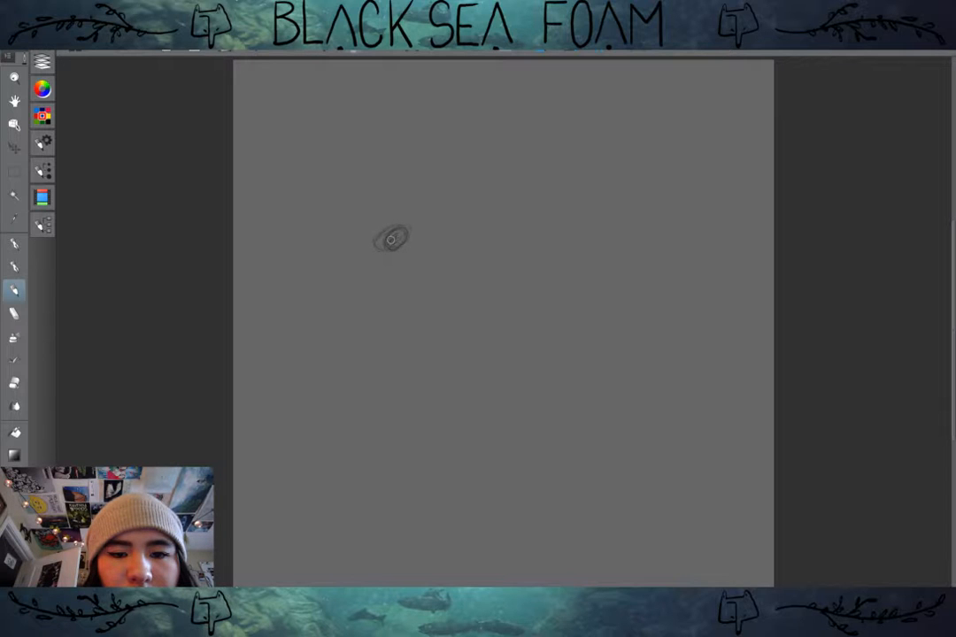
pyautogui.moveTo(391, 239)
pyautogui.mouseDown()
pyautogui.moveTo(423, 221)
pyautogui.moveTo(425, 237)
pyautogui.moveTo(434, 221)
pyautogui.moveTo(456, 221)
pyautogui.mouseUp()
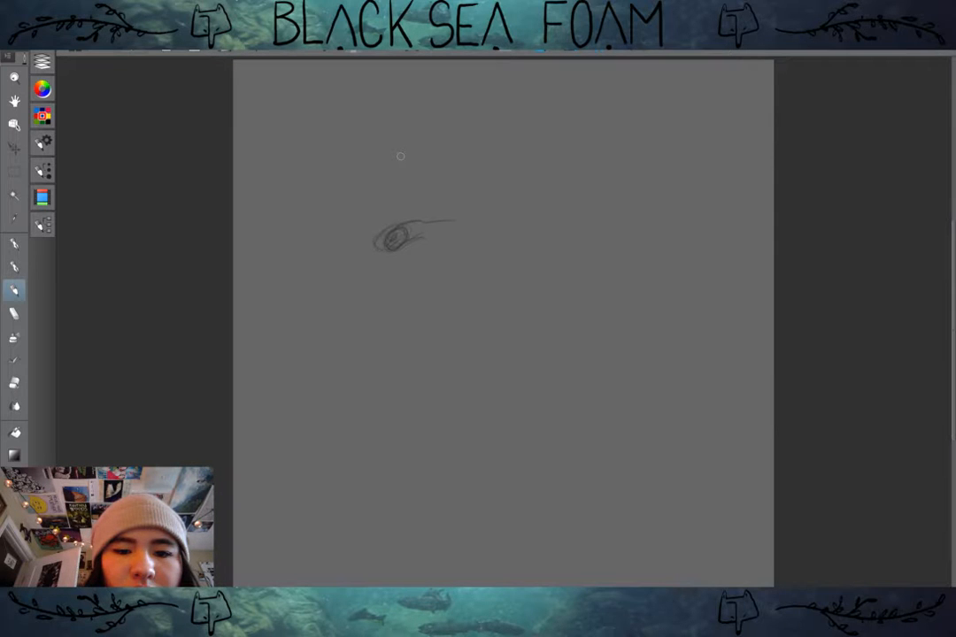
pyautogui.press('Delete')
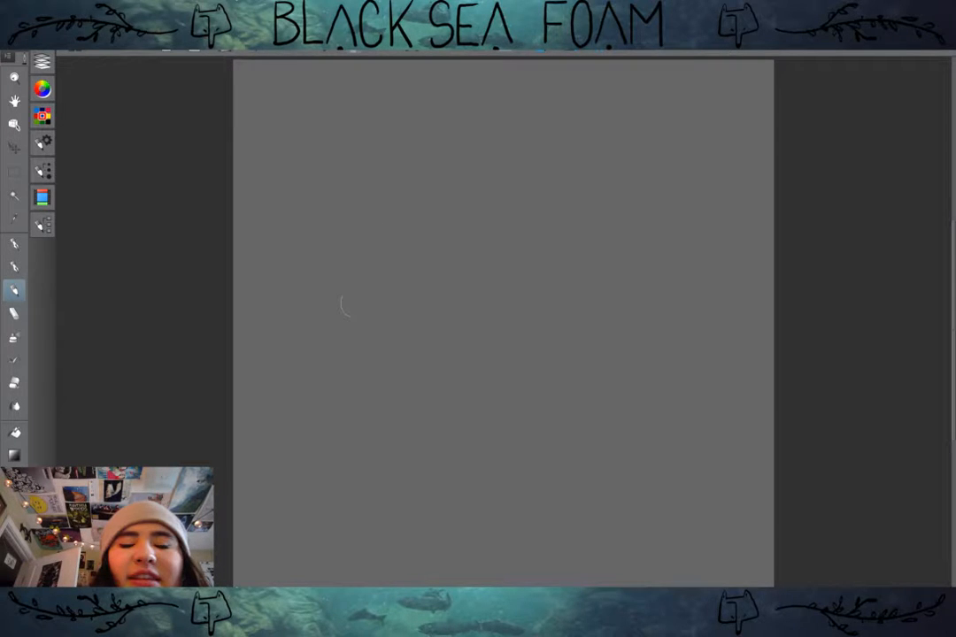
pyautogui.moveTo(425, 243); pyautogui.dragTo(428, 245)
pyautogui.click(237, 30)
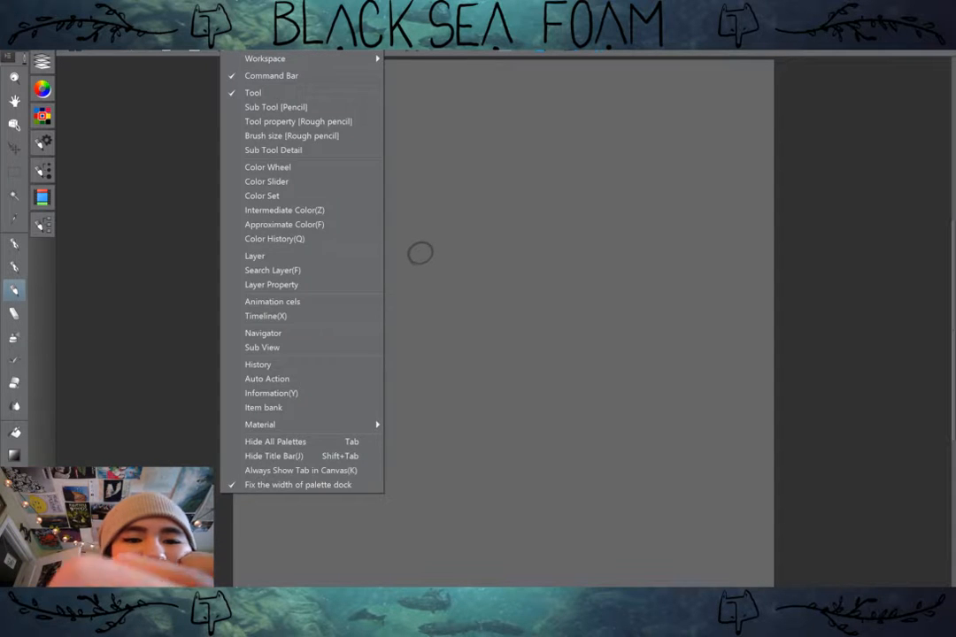
pyautogui.press('Escape')
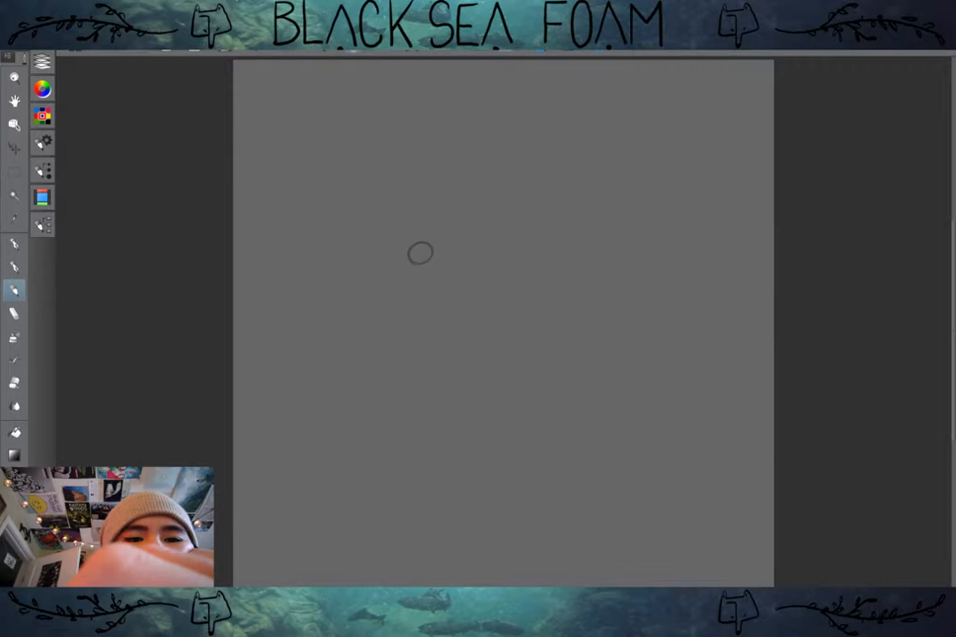
pyautogui.hotkey('ctrl', 'z')
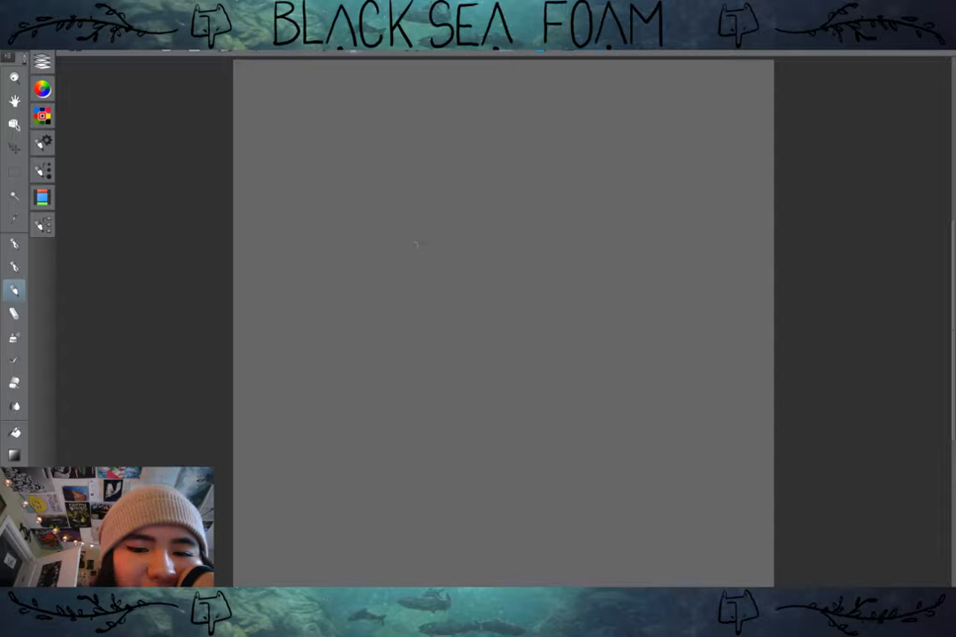
# Step: Sketch a small thick-lined circle on the upper part of the canvas with a short curved body and limb behind it
pyautogui.moveTo(441, 255)
pyautogui.mouseDown()
pyautogui.moveTo(423, 270)
pyautogui.moveTo(442, 257)
pyautogui.mouseUp()
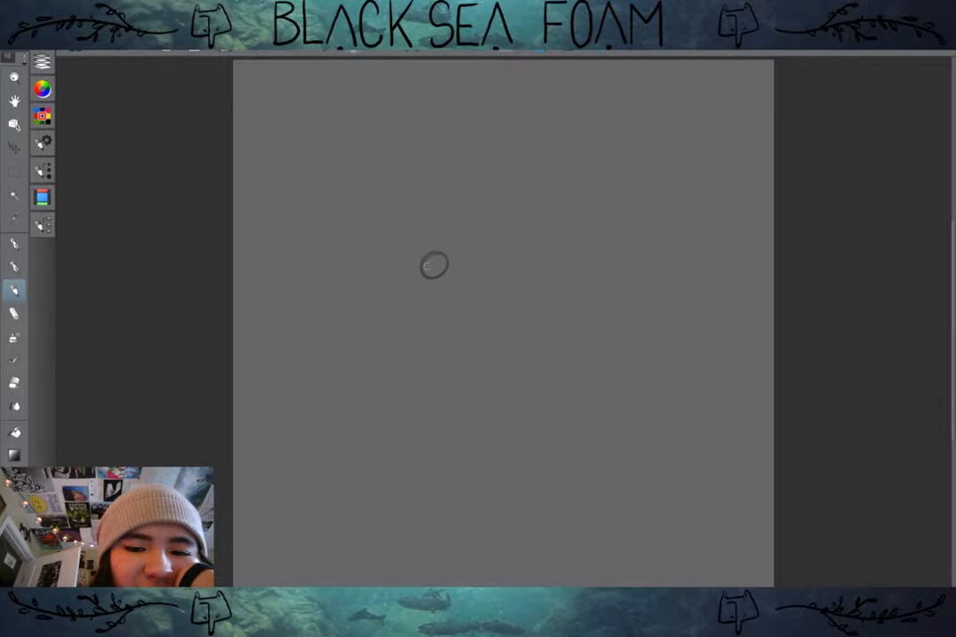
pyautogui.moveTo(429, 254)
pyautogui.mouseDown()
pyautogui.moveTo(459, 245)
pyautogui.moveTo(471, 254)
pyautogui.mouseUp()
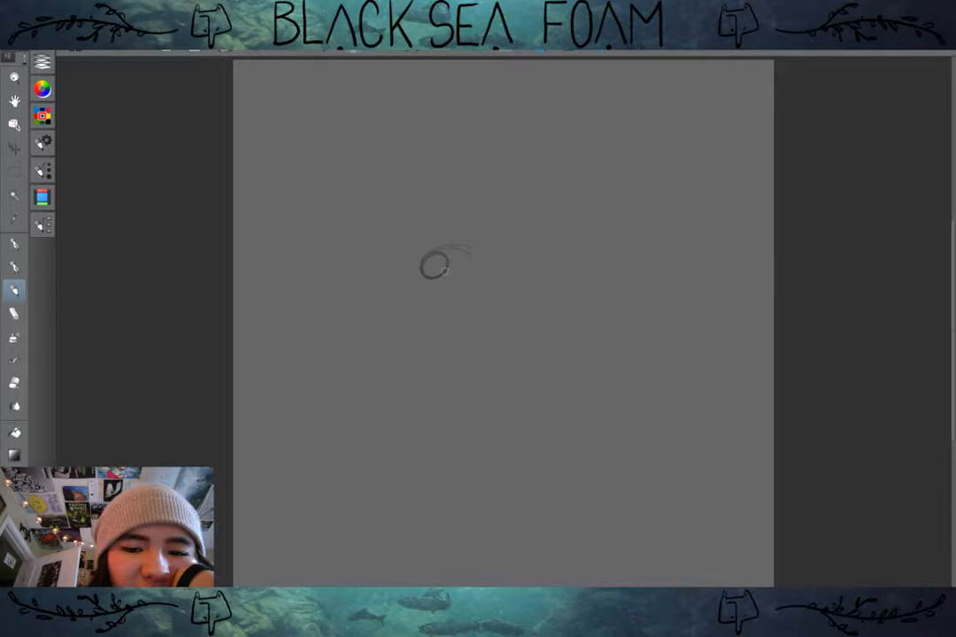
pyautogui.moveTo(445, 271); pyautogui.dragTo(479, 264)
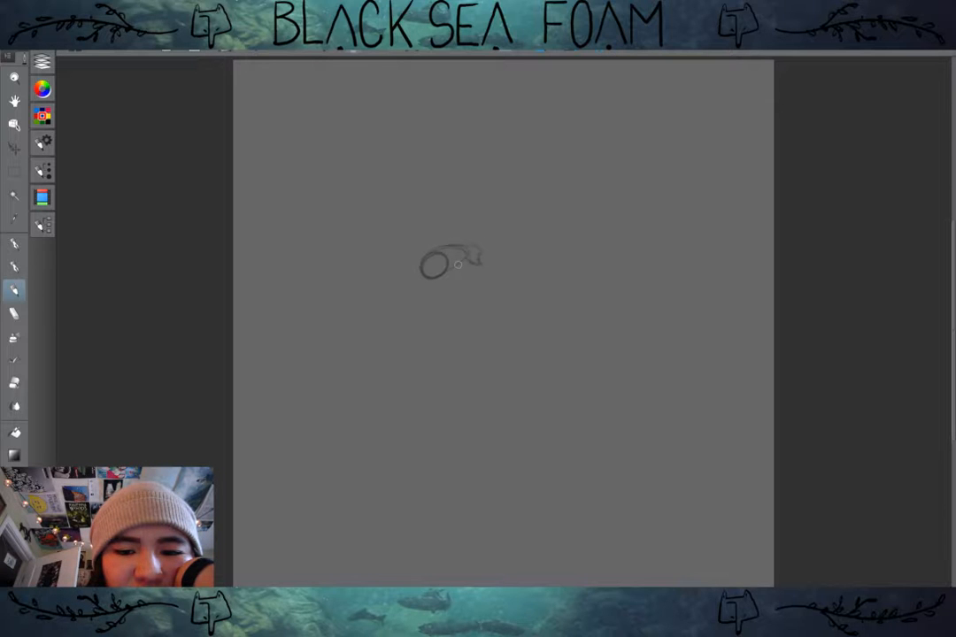
# Step: Sketch an S-shaped double curve rising from the body and ending in a tip, undoing and redrawing the first wide curve
pyautogui.moveTo(458, 265); pyautogui.dragTo(448, 233)
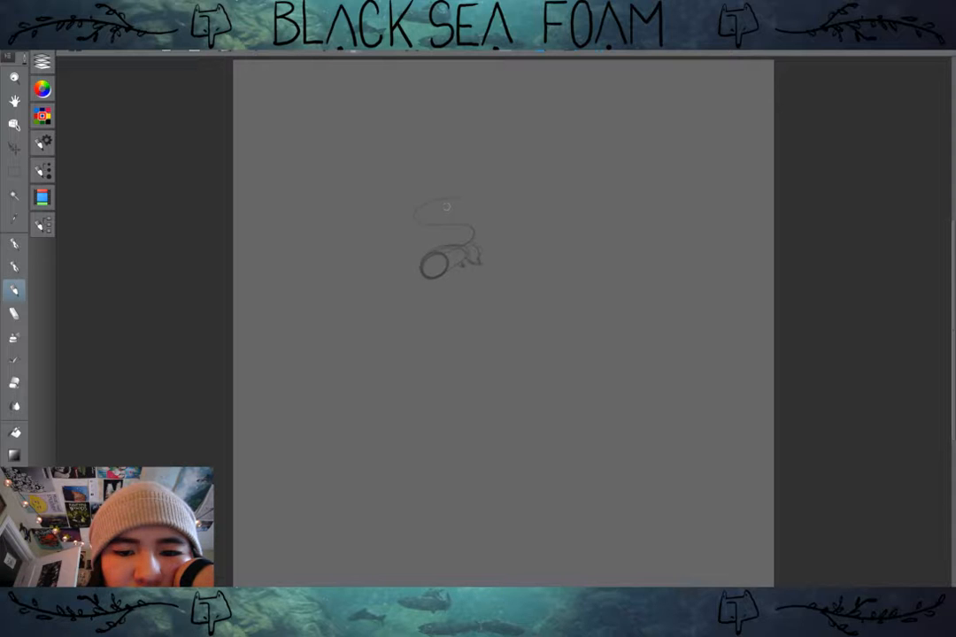
pyautogui.hotkey('ctrl', 'z')
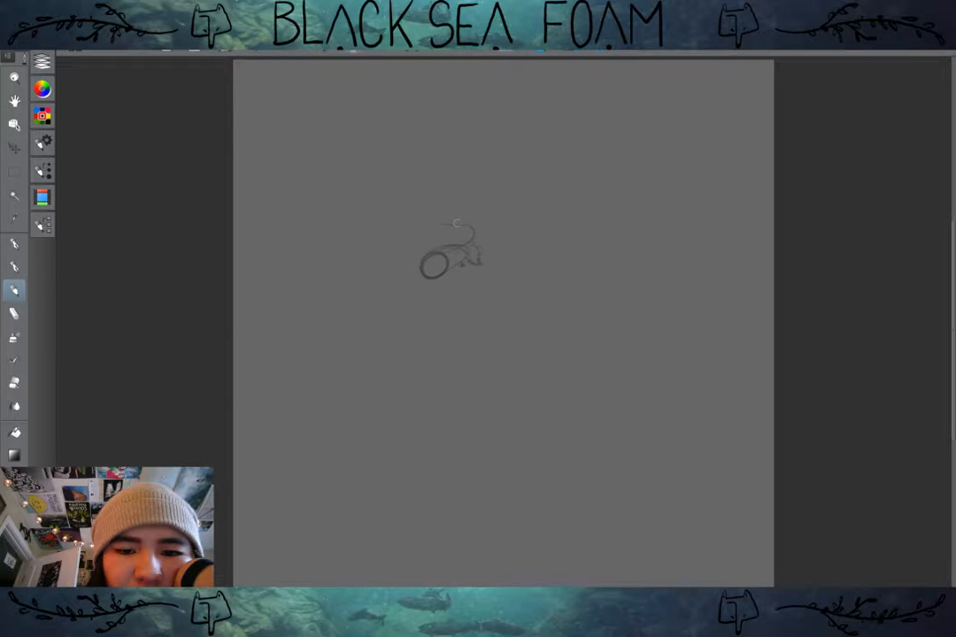
pyautogui.moveTo(456, 223)
pyautogui.mouseDown()
pyautogui.moveTo(426, 216)
pyautogui.moveTo(461, 210)
pyautogui.moveTo(480, 262)
pyautogui.moveTo(456, 231)
pyautogui.mouseUp()
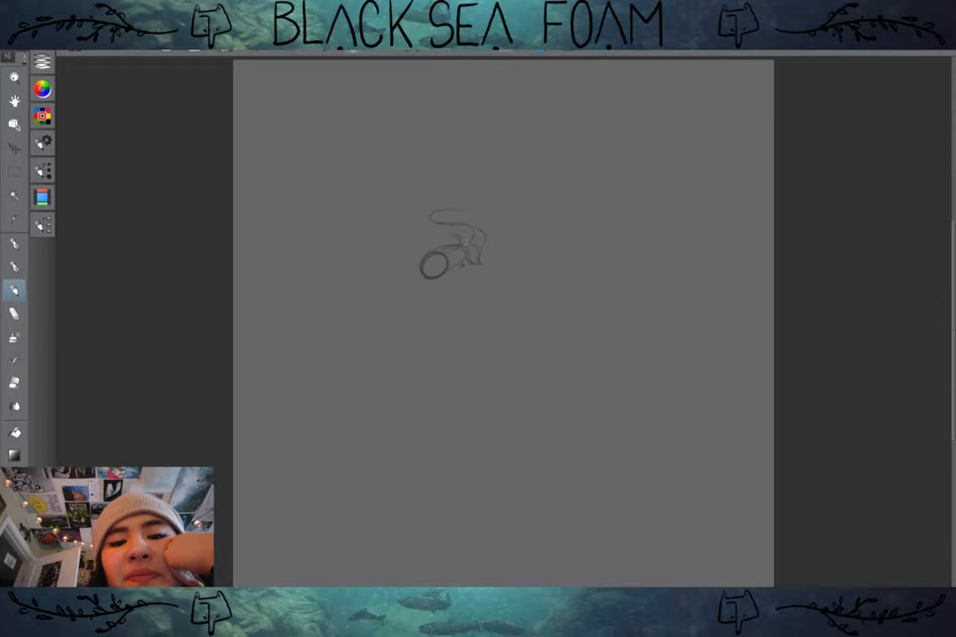
pyautogui.moveTo(465, 242)
pyautogui.mouseDown()
pyautogui.moveTo(426, 223)
pyautogui.moveTo(480, 211)
pyautogui.mouseUp()
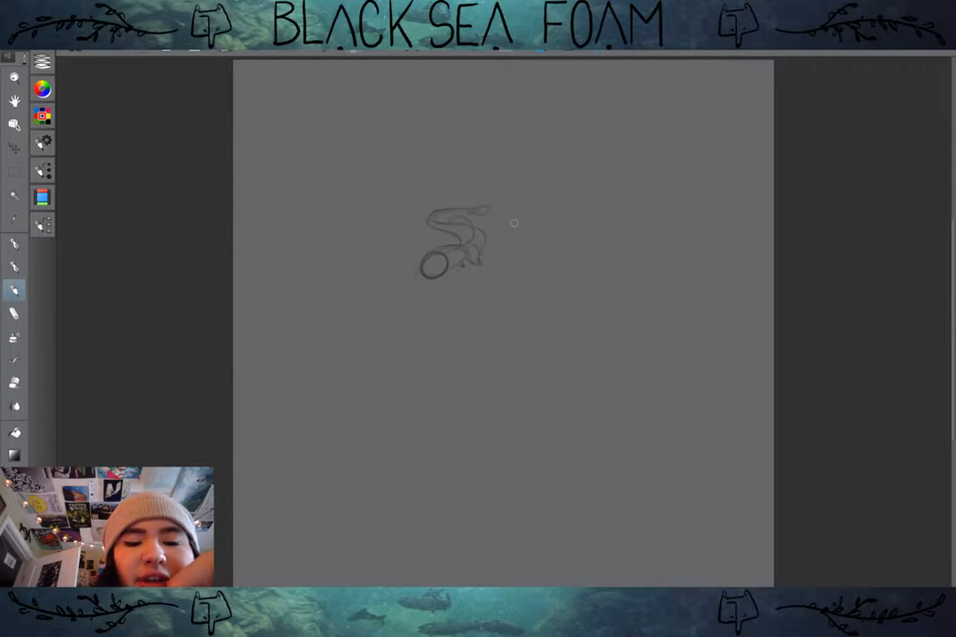
pyautogui.moveTo(513, 223)
pyautogui.mouseDown()
pyautogui.moveTo(476, 207)
pyautogui.moveTo(449, 256)
pyautogui.mouseUp()
# Step: Enlarge the small creature sketch until it nearly fills the canvas, center it, and apply the transformation
pyautogui.scroll(2, 446, 226)
pyautogui.scroll(-2, 447, 225)
pyautogui.press('k')
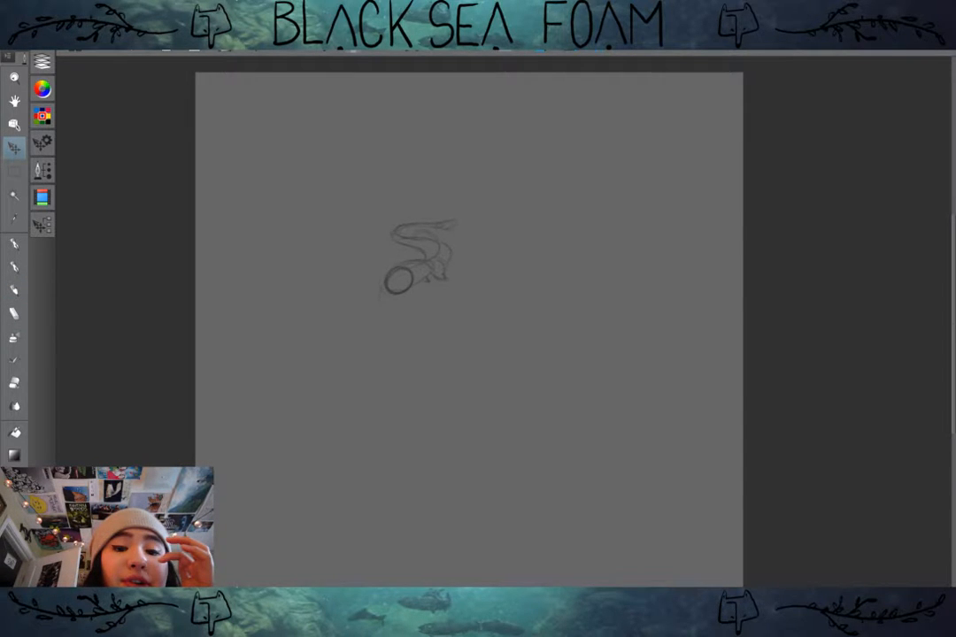
pyautogui.scroll(-5, 447, 262)
pyautogui.scroll(5, 447, 262)
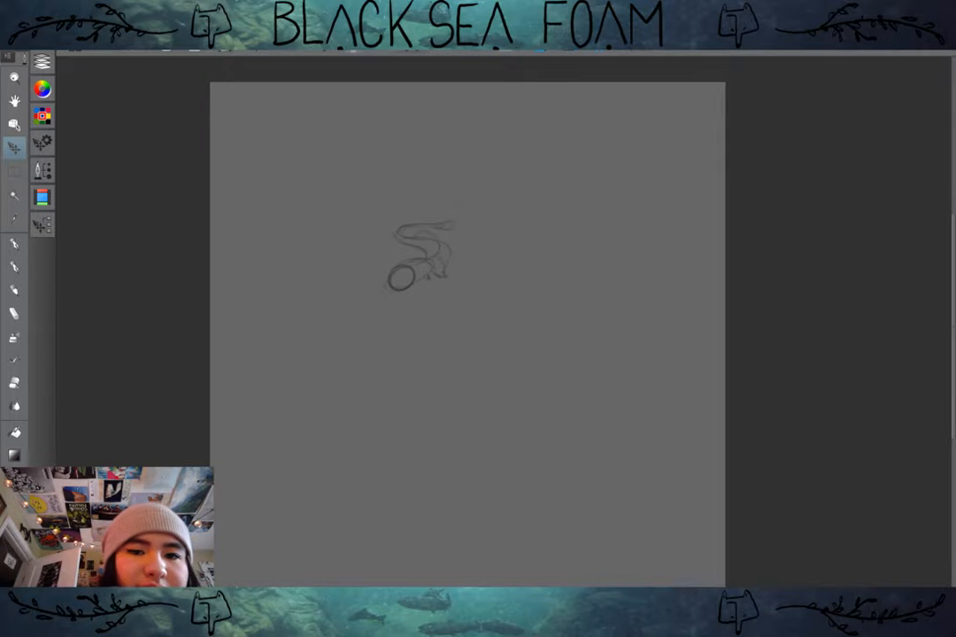
pyautogui.hotkey('ctrl', 't')
pyautogui.moveTo(437, 287)
pyautogui.mouseDown()
pyautogui.moveTo(417, 245)
pyautogui.moveTo(316, 171)
pyautogui.moveTo(277, 160)
pyautogui.moveTo(602, 567)
pyautogui.moveTo(575, 537)
pyautogui.moveTo(609, 521)
pyautogui.mouseUp()
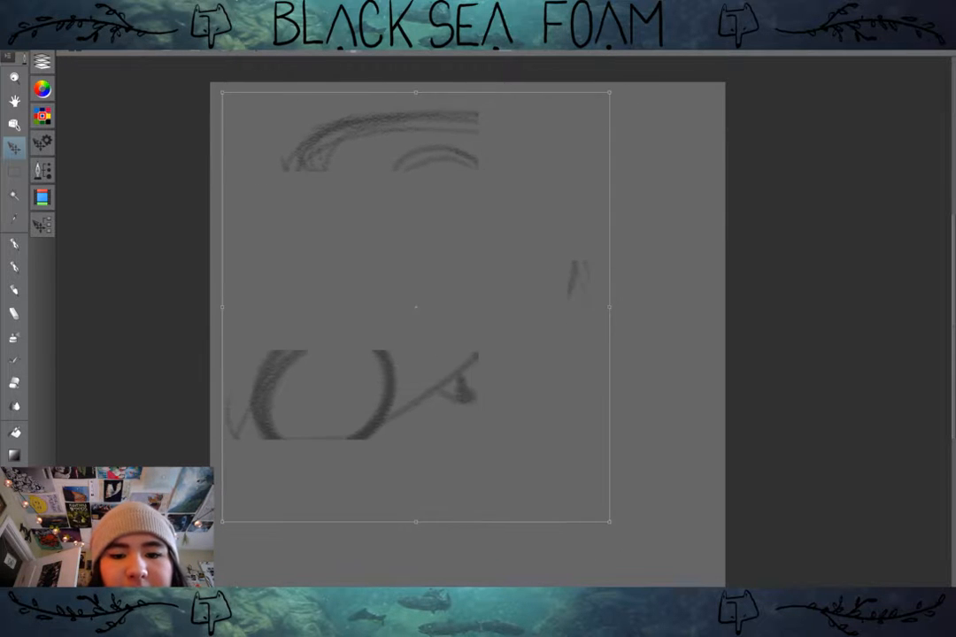
pyautogui.moveTo(416, 308)
pyautogui.mouseDown()
pyautogui.moveTo(478, 321)
pyautogui.moveTo(461, 318)
pyautogui.moveTo(466, 332)
pyautogui.mouseUp()
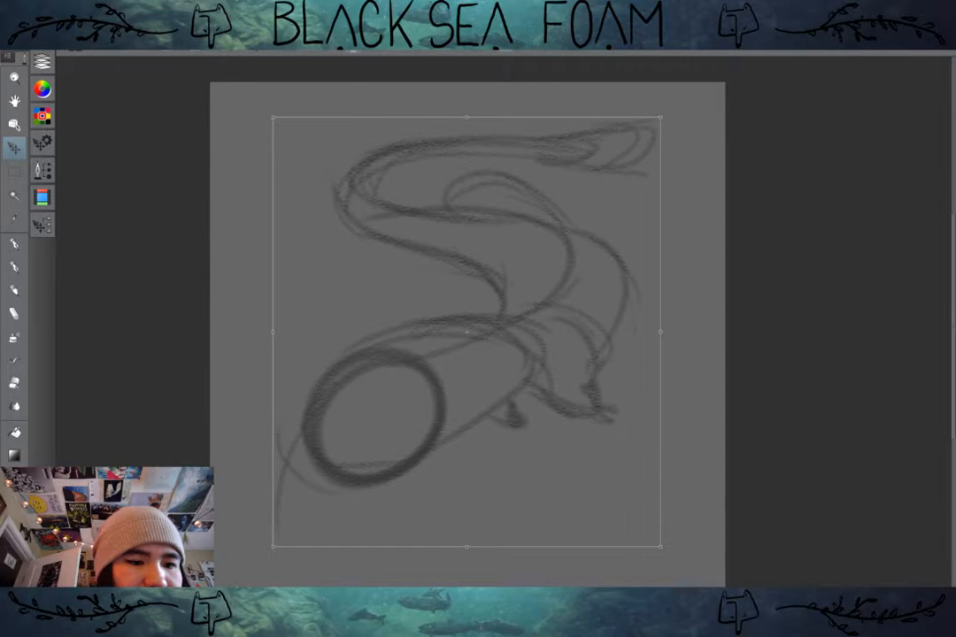
pyautogui.press('Return')
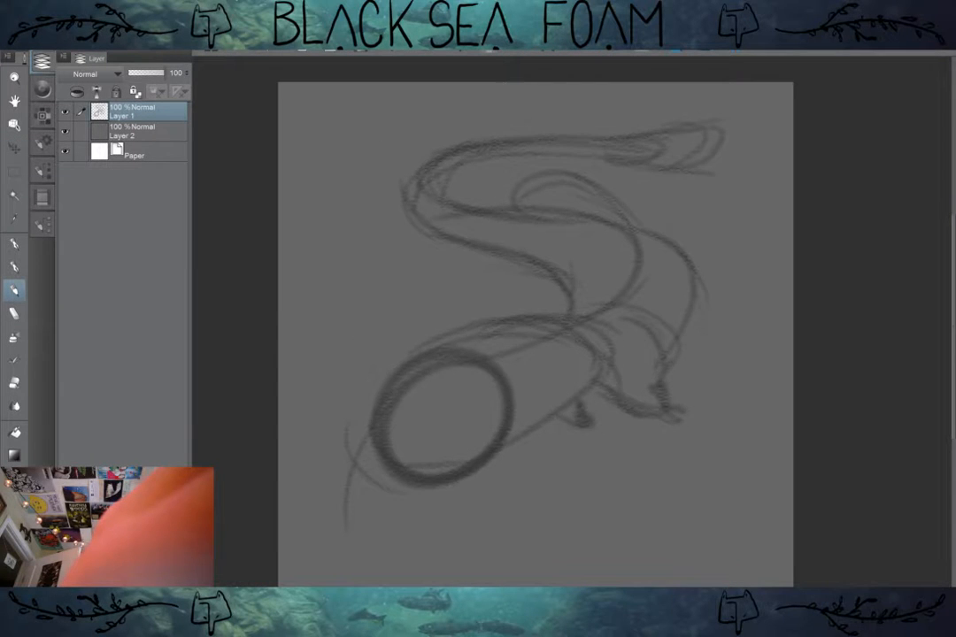
# Step: Lower the opacity of Layer 1 to 53% and add a new layer above it for the refined drawing
pyautogui.click(147, 74)
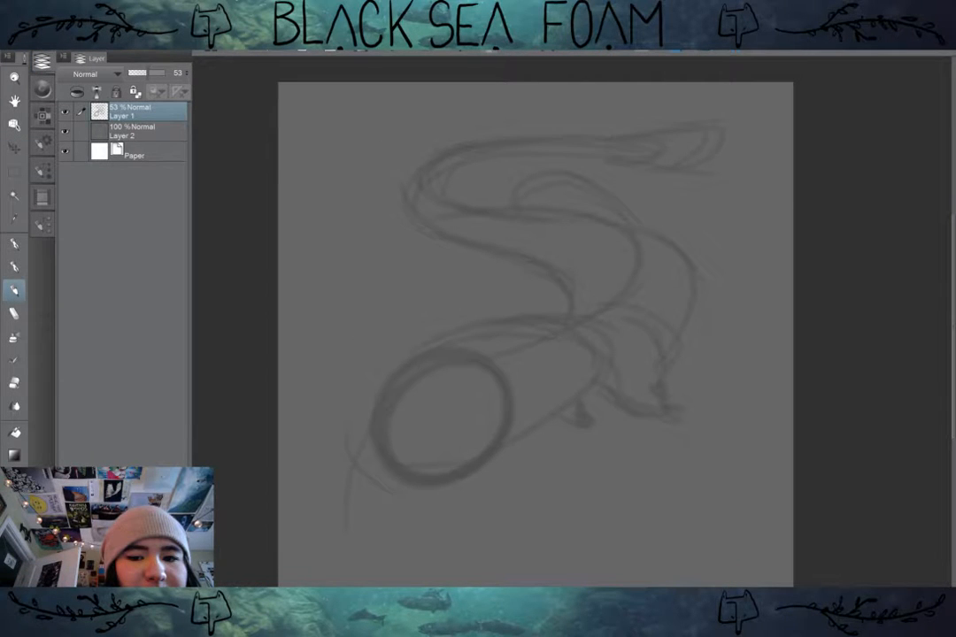
pyautogui.hotkey('ctrl', 'shift', 'n')
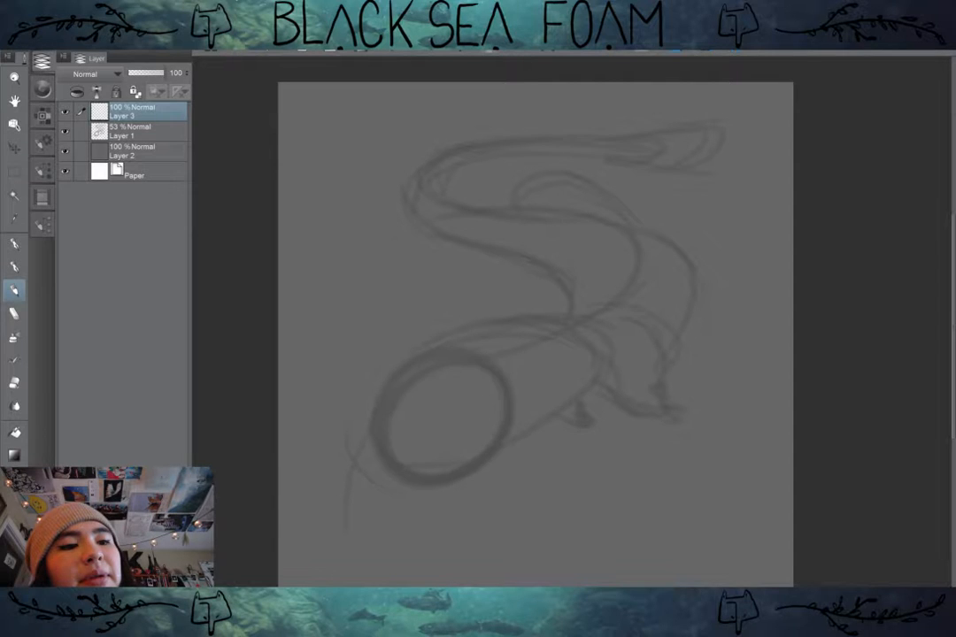
pyautogui.click(42, 61)
# Step: Sketch a first pass of the creature's long snout, toothed mouth line and lower jaw over the rough head circle
pyautogui.moveTo(496, 337); pyautogui.dragTo(467, 329)
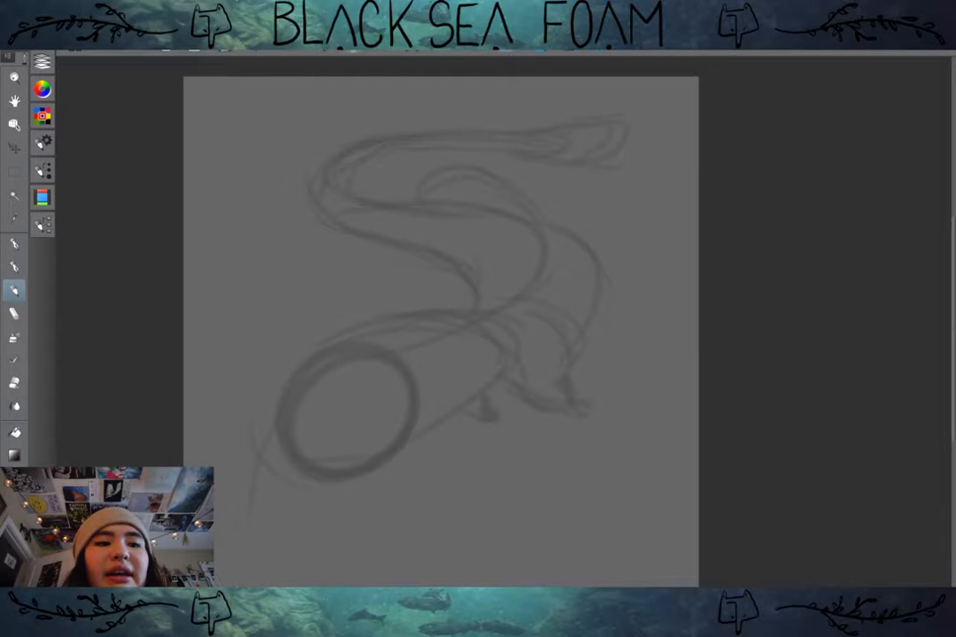
pyautogui.moveTo(467, 354); pyautogui.dragTo(463, 320)
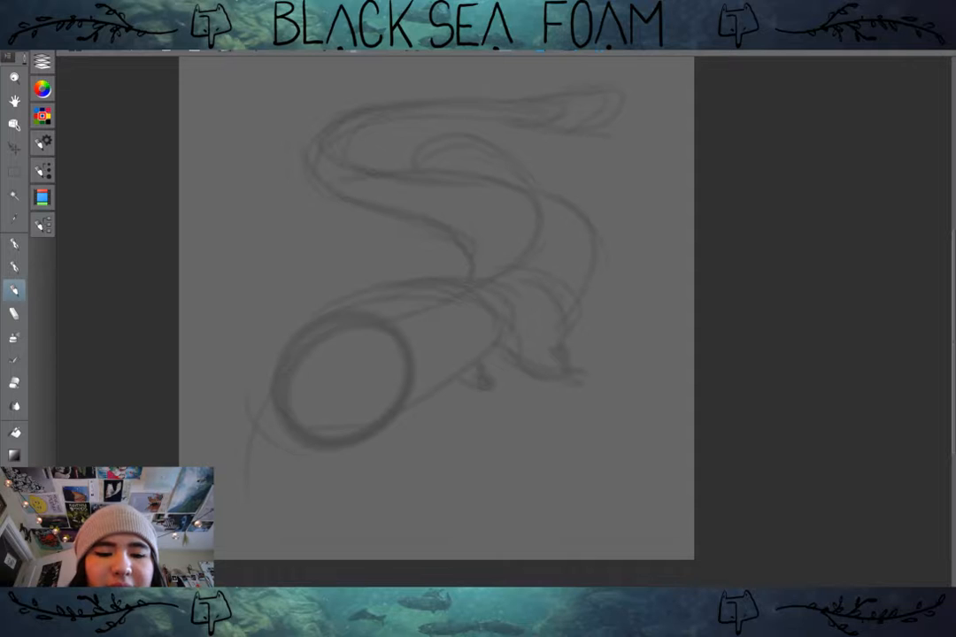
pyautogui.scroll(1, 282, 406)
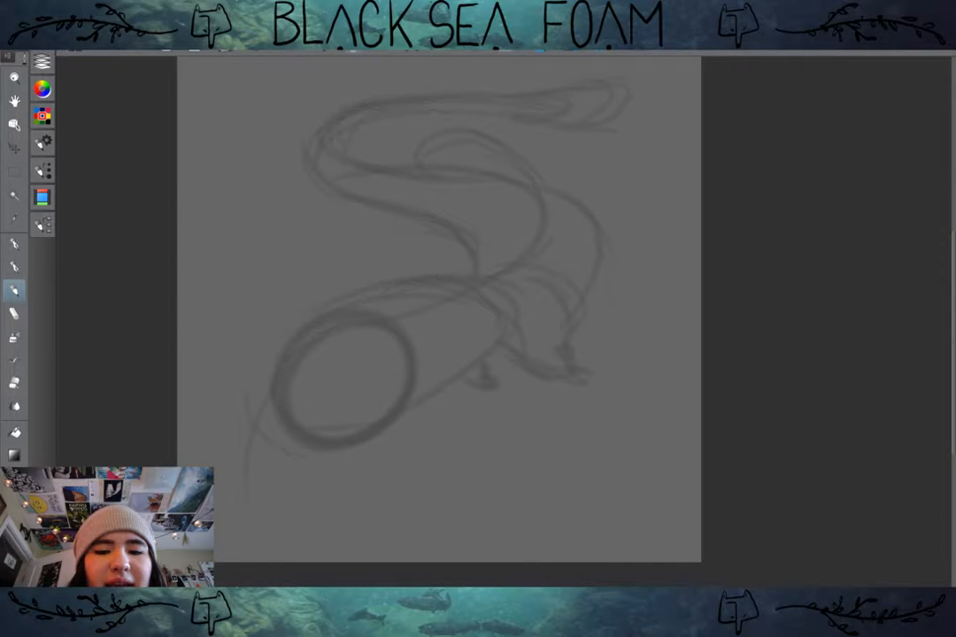
pyautogui.scroll(2, 289, 460)
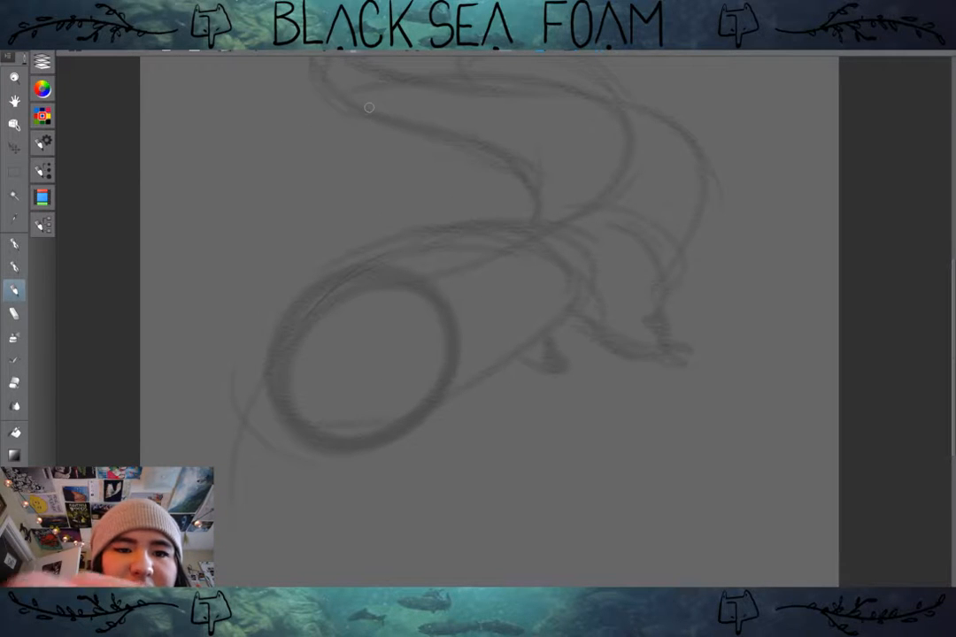
pyautogui.moveTo(382, 256); pyautogui.dragTo(315, 309)
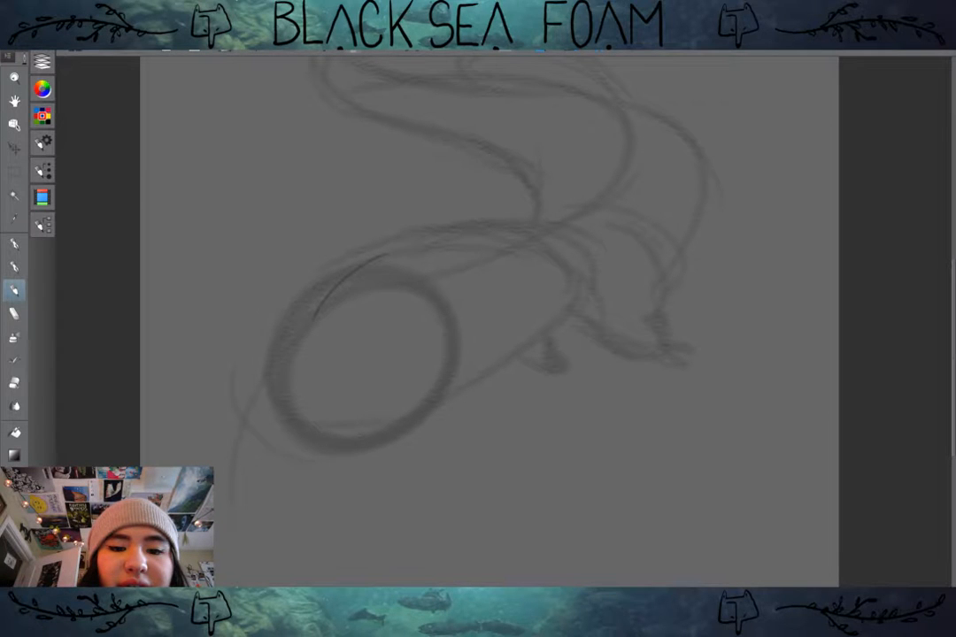
pyautogui.hotkey('ctrl', 'z')
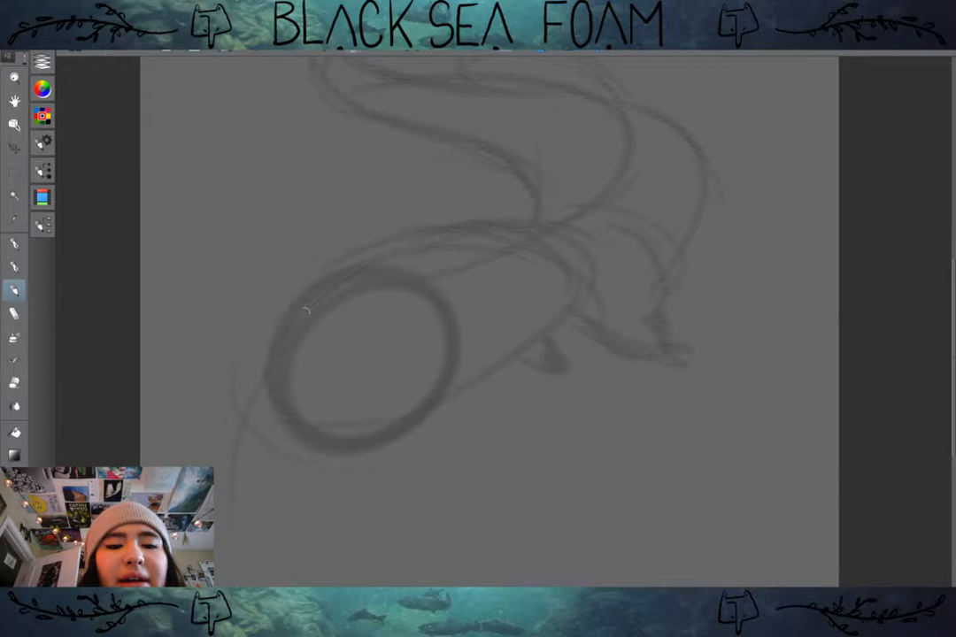
pyautogui.moveTo(305, 310)
pyautogui.mouseDown()
pyautogui.moveTo(273, 427)
pyautogui.moveTo(393, 399)
pyautogui.mouseUp()
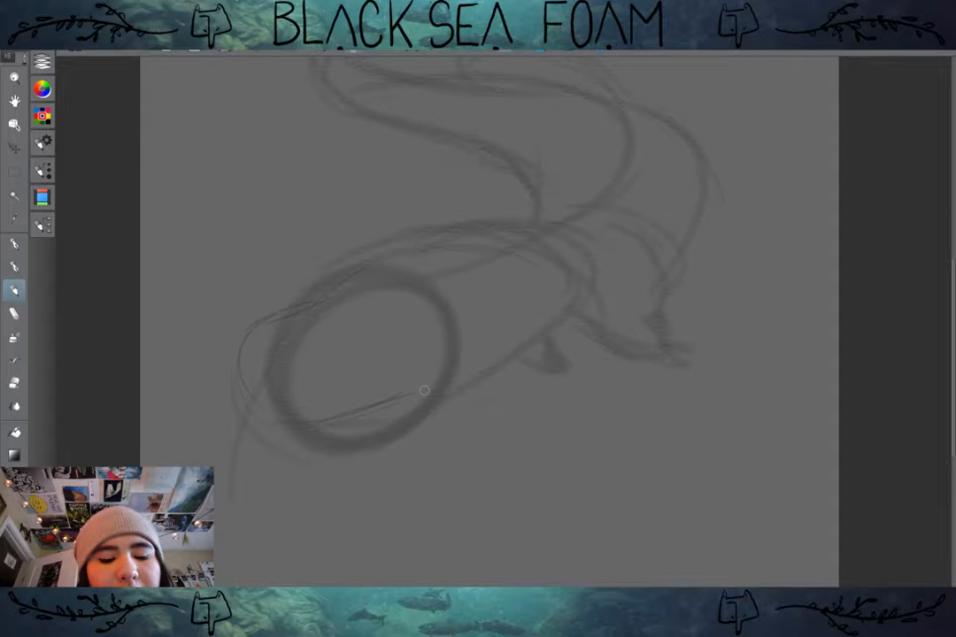
pyautogui.moveTo(412, 395); pyautogui.dragTo(339, 413)
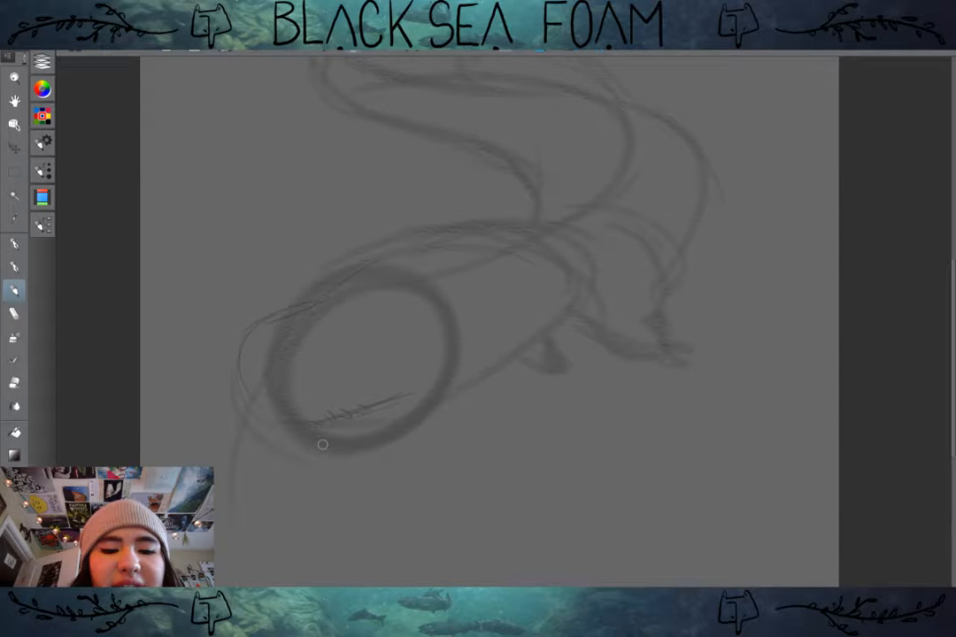
pyautogui.moveTo(243, 390); pyautogui.dragTo(350, 473)
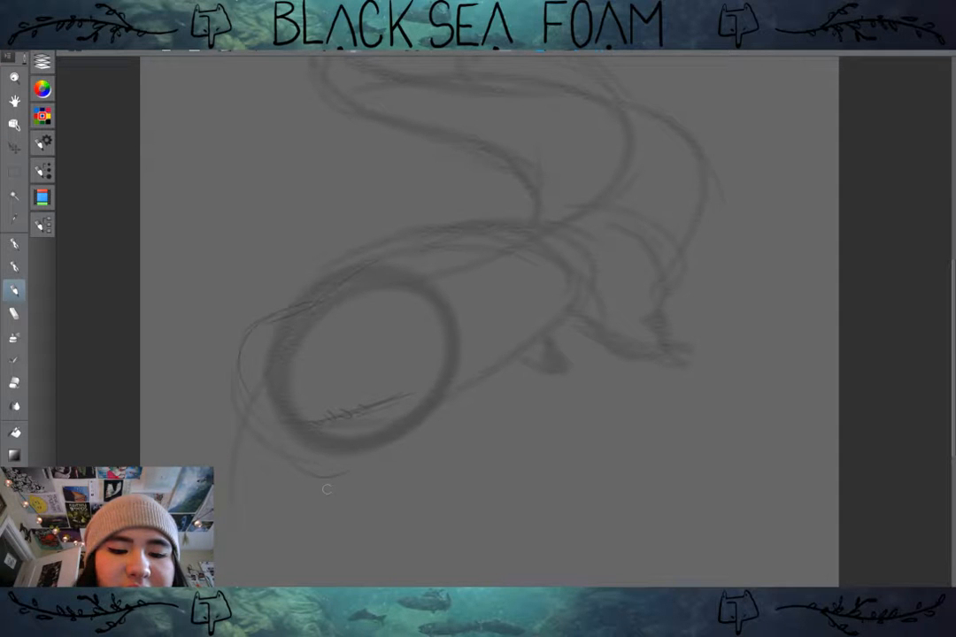
pyautogui.moveTo(290, 447); pyautogui.dragTo(390, 438)
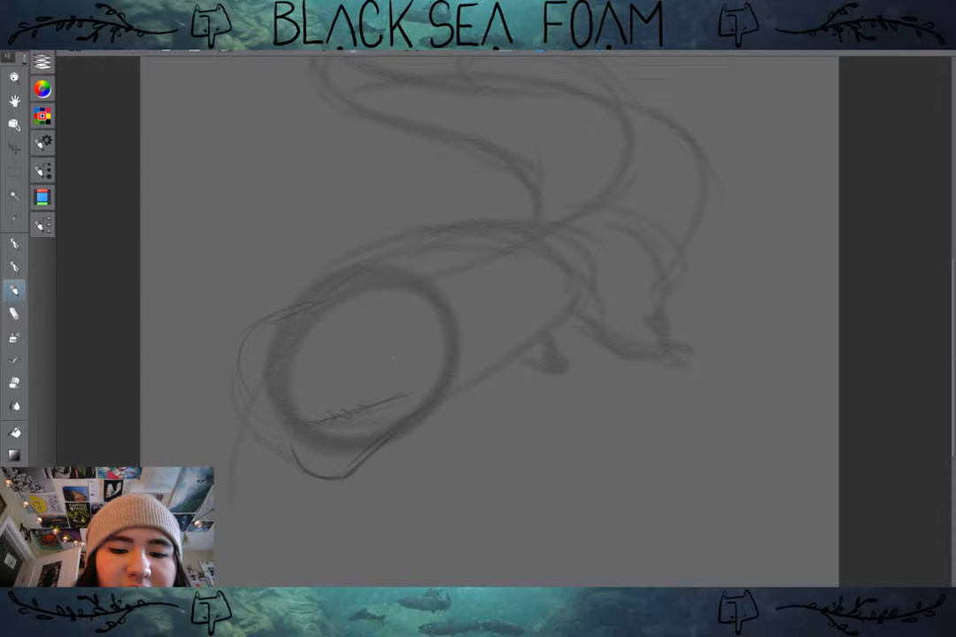
# Step: Draw the slanted oval eye and small nostril marks, and curve the back of the head up from the jaw
pyautogui.moveTo(392, 358); pyautogui.dragTo(396, 375)
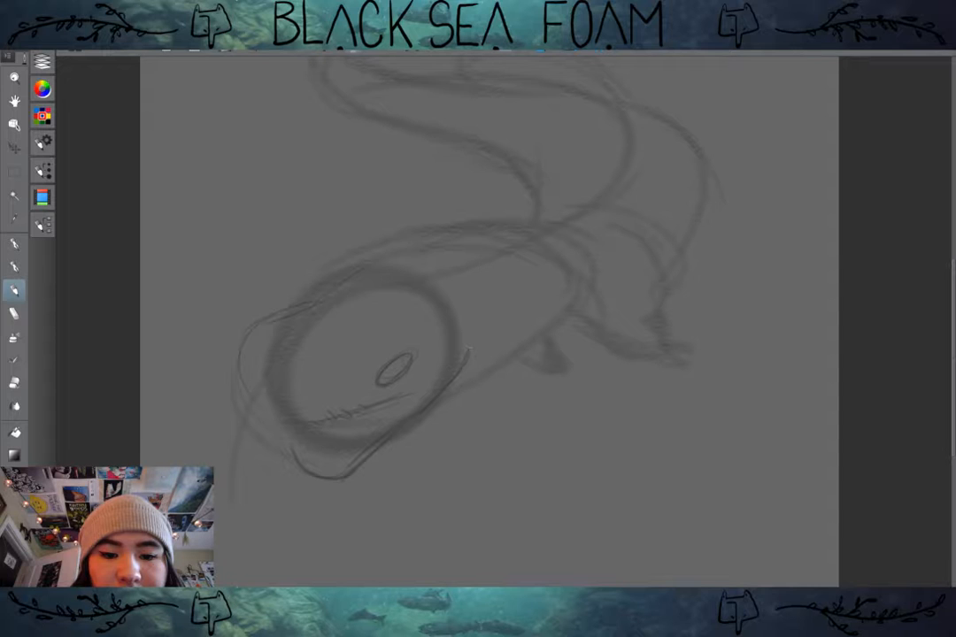
pyautogui.moveTo(469, 351)
pyautogui.mouseDown()
pyautogui.moveTo(388, 300)
pyautogui.moveTo(400, 277)
pyautogui.mouseUp()
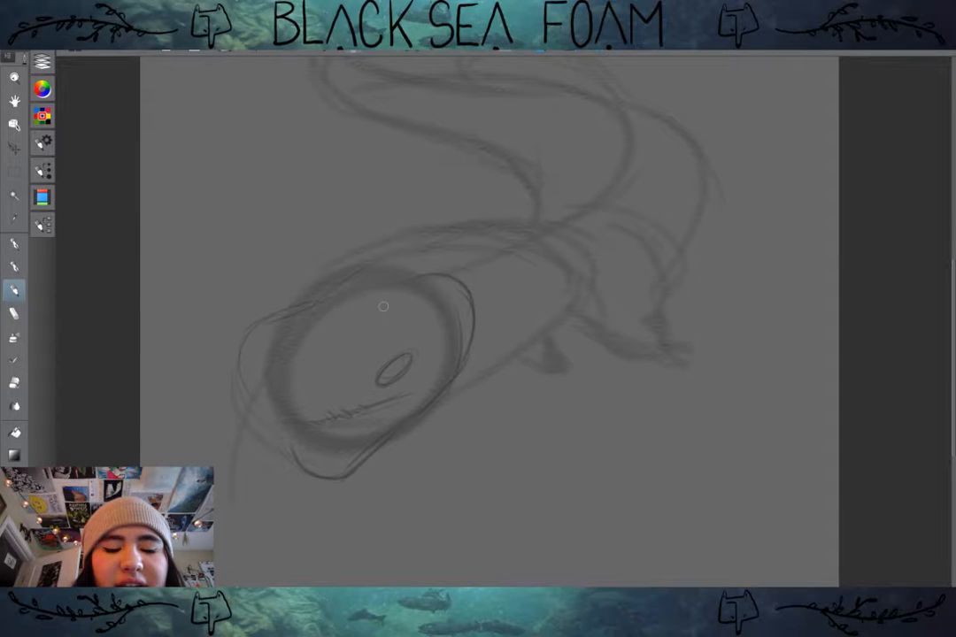
pyautogui.moveTo(306, 356); pyautogui.dragTo(305, 355)
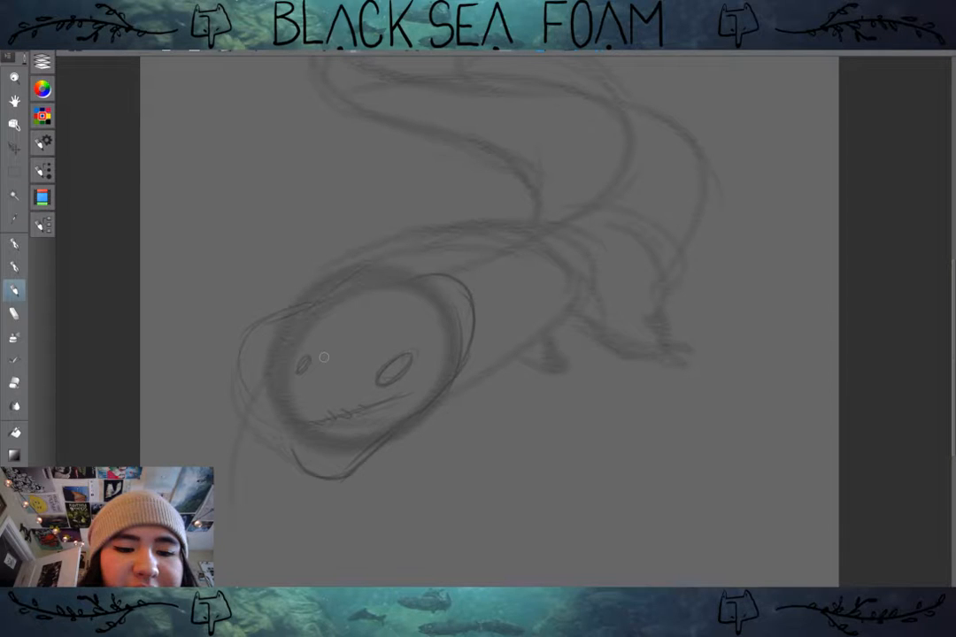
pyautogui.moveTo(246, 356); pyautogui.dragTo(244, 376)
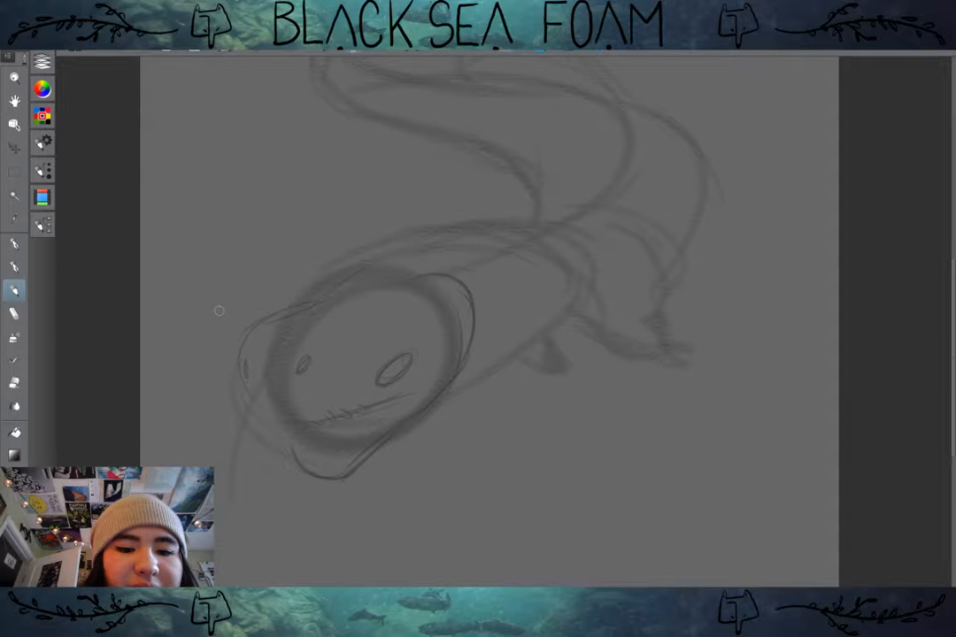
# Step: Redraw the mouth as a smooth curve rising from the snout tip and darken the snout's outline
pyautogui.moveTo(245, 390)
pyautogui.mouseDown()
pyautogui.moveTo(292, 436)
pyautogui.moveTo(308, 427)
pyautogui.mouseUp()
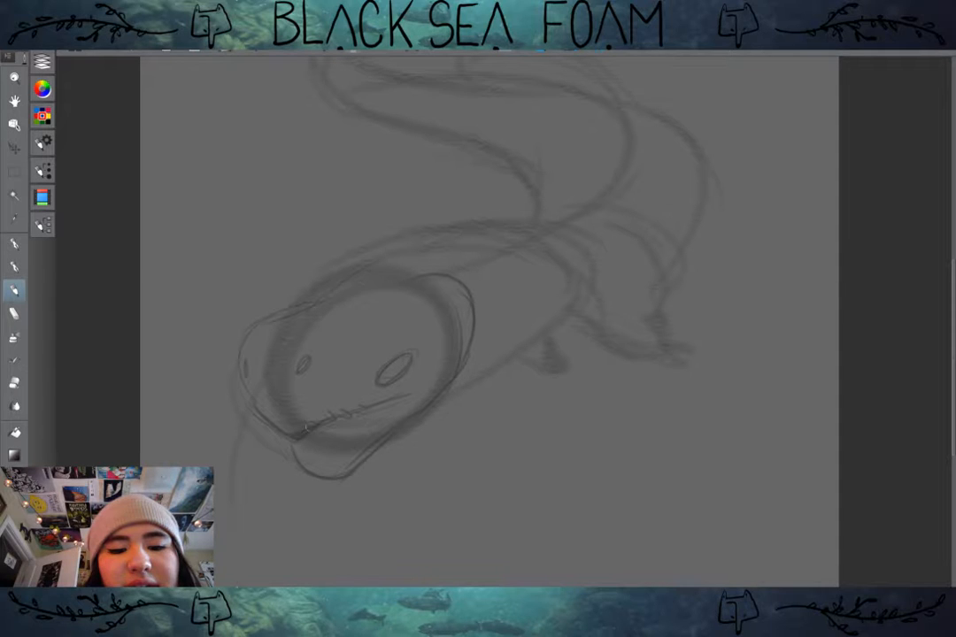
pyautogui.moveTo(375, 406)
pyautogui.mouseDown()
pyautogui.moveTo(353, 419)
pyautogui.moveTo(411, 394)
pyautogui.mouseUp()
pyautogui.moveTo(319, 417)
pyautogui.mouseDown()
pyautogui.moveTo(372, 405)
pyautogui.moveTo(298, 437)
pyautogui.moveTo(245, 376)
pyautogui.moveTo(246, 339)
pyautogui.mouseUp()
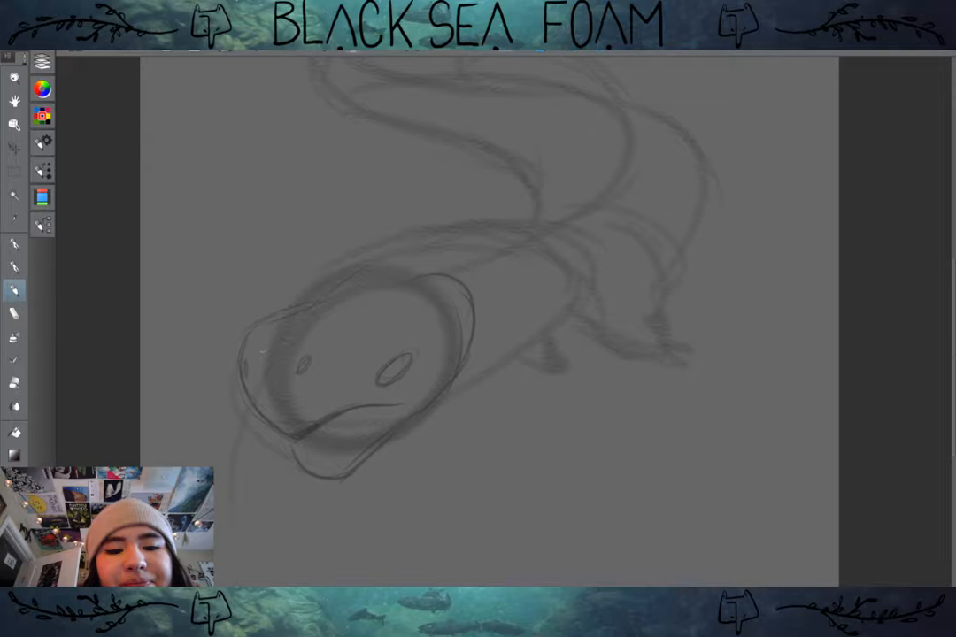
pyautogui.moveTo(256, 328); pyautogui.dragTo(301, 307)
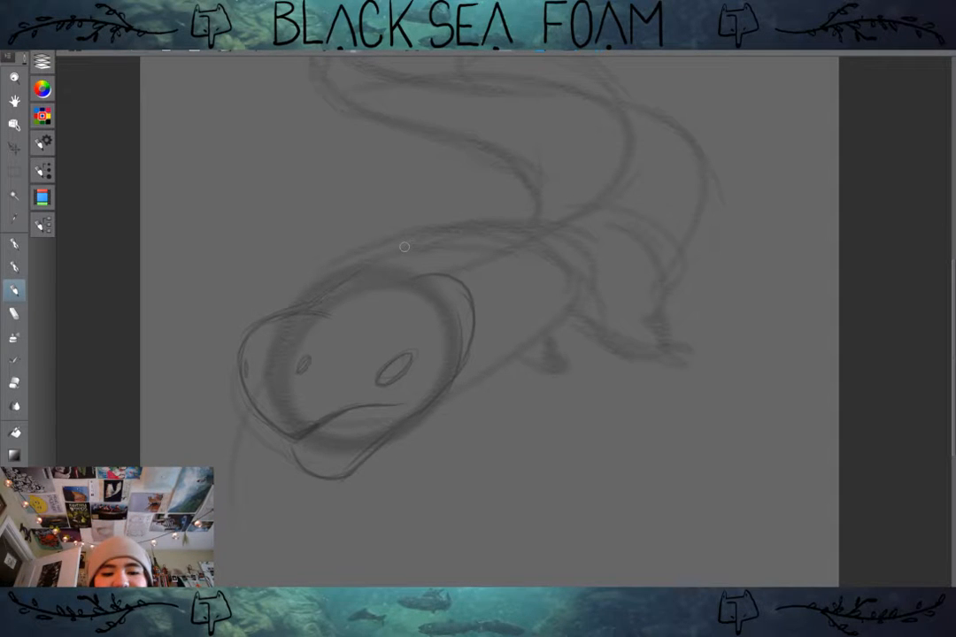
# Step: Erase the snout and mouth, and redraw a shorter lower jaw with a mouth line curving up toward the cheek
pyautogui.moveTo(327, 312)
pyautogui.mouseDown()
pyautogui.moveTo(309, 310)
pyautogui.moveTo(316, 356)
pyautogui.moveTo(304, 422)
pyautogui.moveTo(282, 460)
pyautogui.moveTo(370, 477)
pyautogui.moveTo(348, 499)
pyautogui.mouseUp()
pyautogui.moveTo(448, 381)
pyautogui.mouseDown()
pyautogui.moveTo(391, 436)
pyautogui.moveTo(430, 407)
pyautogui.moveTo(352, 452)
pyautogui.mouseUp()
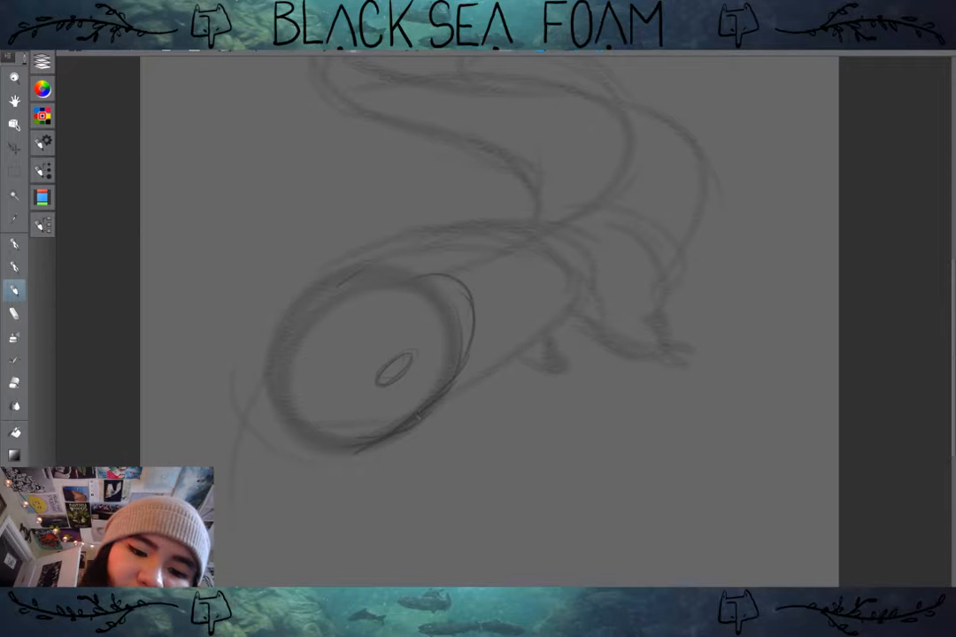
pyautogui.moveTo(421, 417)
pyautogui.mouseDown()
pyautogui.moveTo(363, 455)
pyautogui.moveTo(325, 452)
pyautogui.moveTo(304, 435)
pyautogui.moveTo(363, 453)
pyautogui.moveTo(392, 446)
pyautogui.mouseUp()
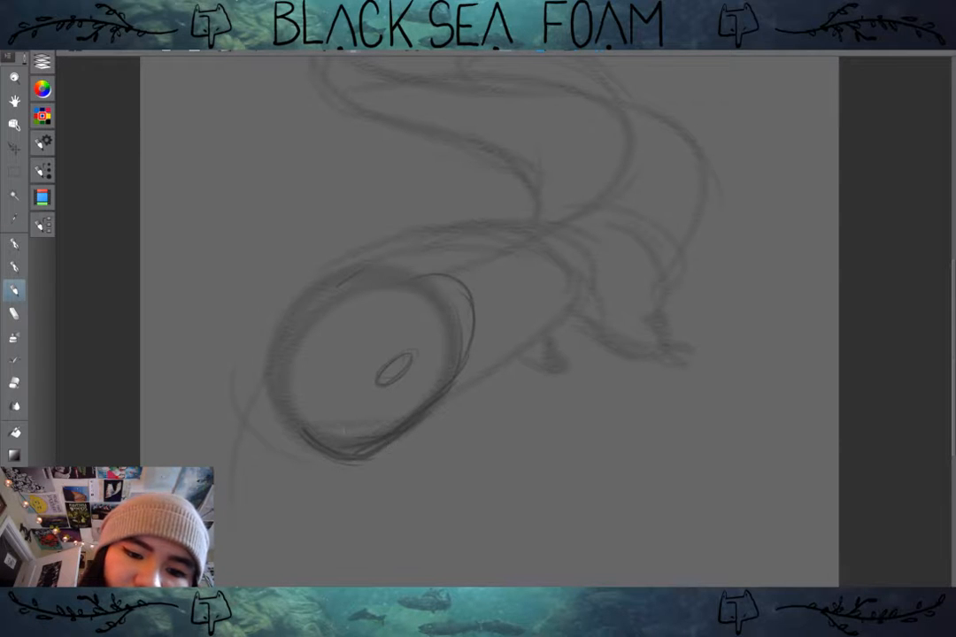
pyautogui.moveTo(325, 438)
pyautogui.mouseDown()
pyautogui.moveTo(364, 422)
pyautogui.moveTo(310, 448)
pyautogui.moveTo(345, 461)
pyautogui.moveTo(357, 437)
pyautogui.mouseUp()
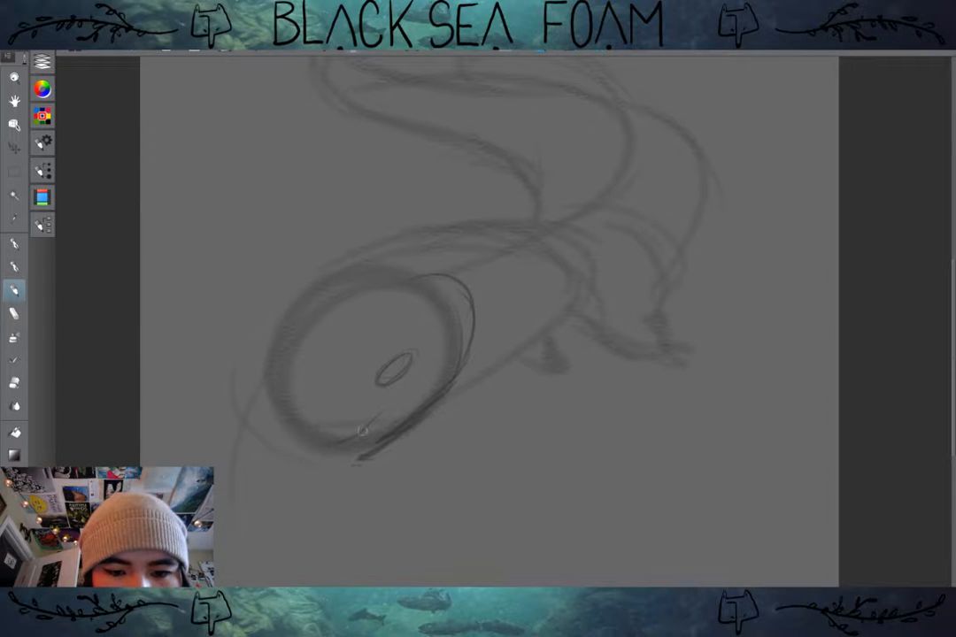
pyautogui.moveTo(363, 430); pyautogui.dragTo(397, 400)
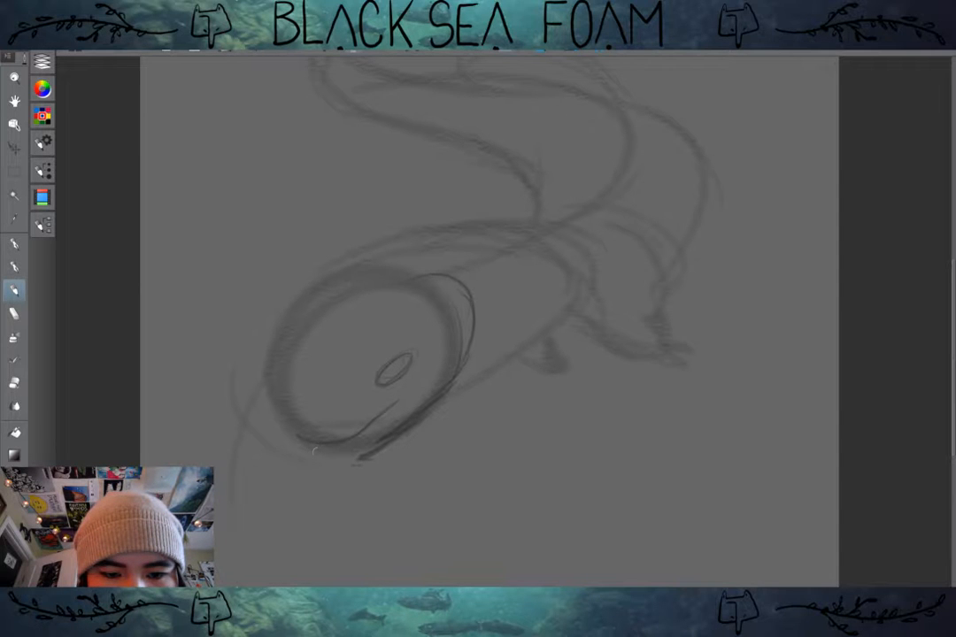
pyautogui.moveTo(314, 450); pyautogui.dragTo(414, 416)
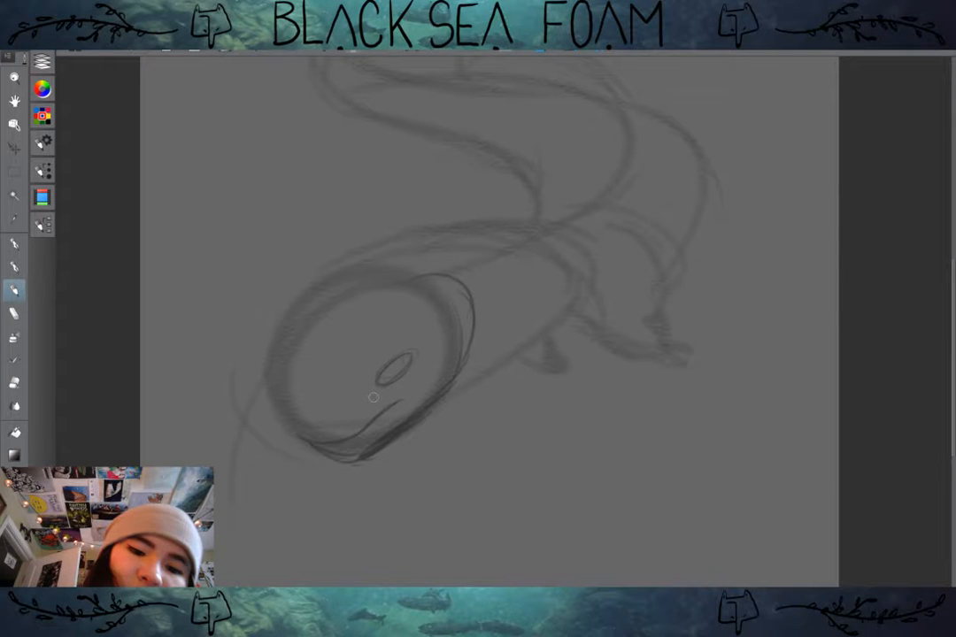
# Step: Erase the eye and outline a blunt snout from the forehead down to the jaw, reworking its front curve
pyautogui.moveTo(409, 356)
pyautogui.mouseDown()
pyautogui.moveTo(400, 372)
pyautogui.moveTo(400, 362)
pyautogui.moveTo(284, 358)
pyautogui.moveTo(228, 333)
pyautogui.moveTo(441, 368)
pyautogui.mouseUp()
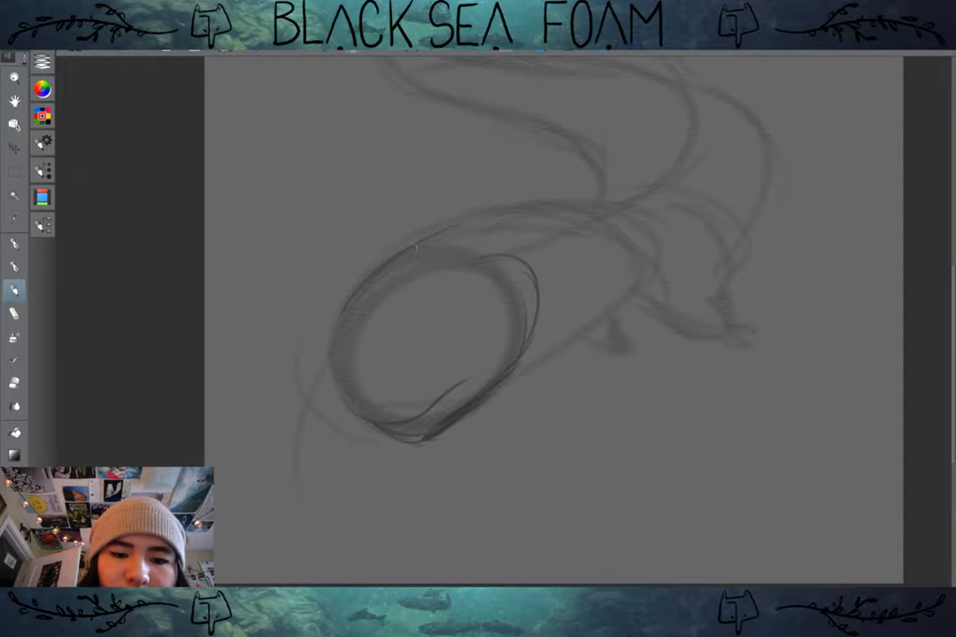
pyautogui.moveTo(336, 351); pyautogui.dragTo(360, 417)
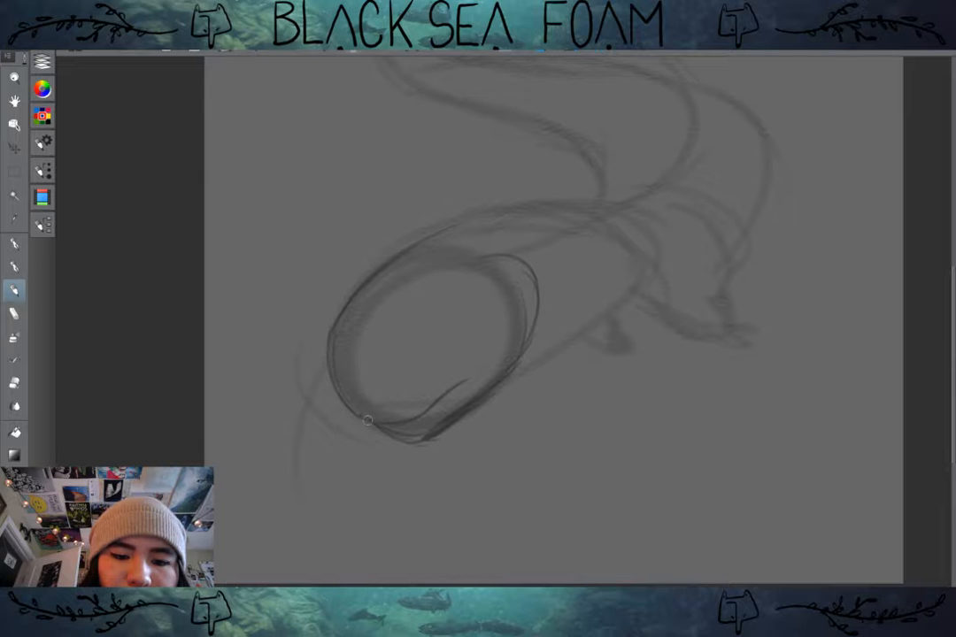
pyautogui.moveTo(335, 342); pyautogui.dragTo(347, 393)
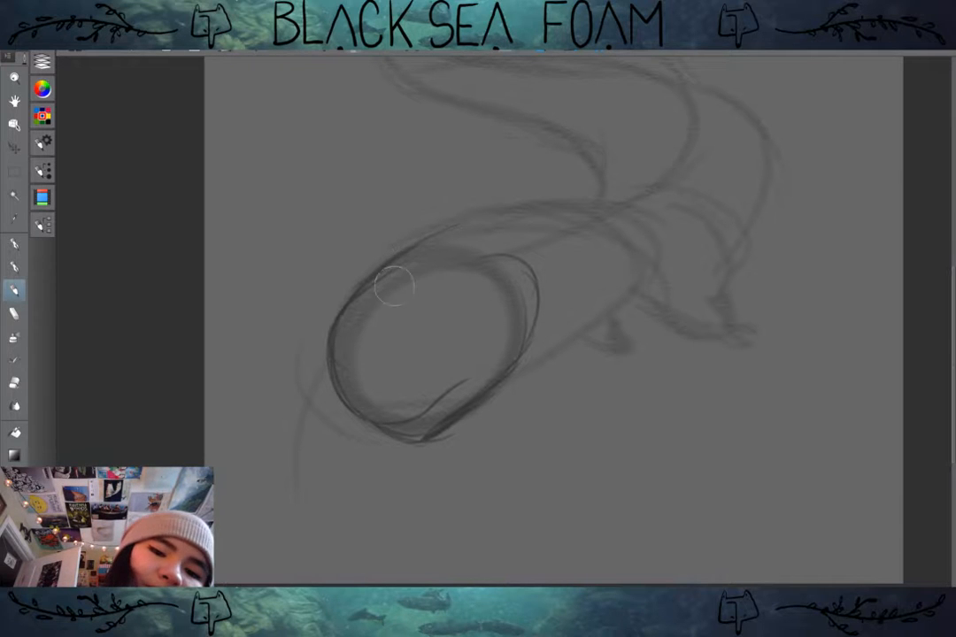
pyautogui.moveTo(356, 304); pyautogui.dragTo(336, 370)
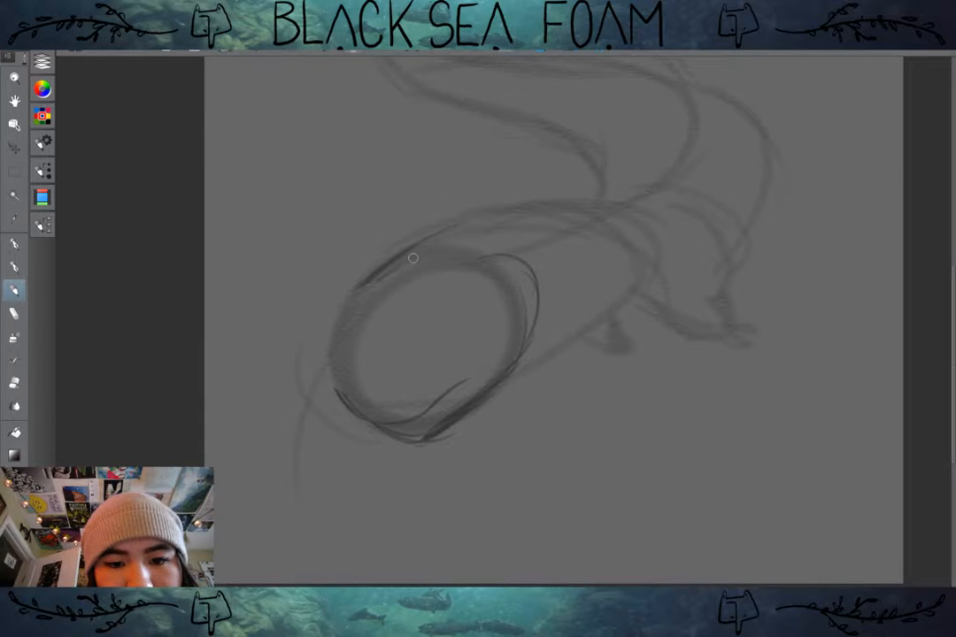
pyautogui.moveTo(379, 277)
pyautogui.mouseDown()
pyautogui.moveTo(368, 299)
pyautogui.moveTo(338, 316)
pyautogui.mouseUp()
pyautogui.moveTo(357, 289); pyautogui.dragTo(332, 361)
pyautogui.moveTo(313, 322); pyautogui.dragTo(331, 362)
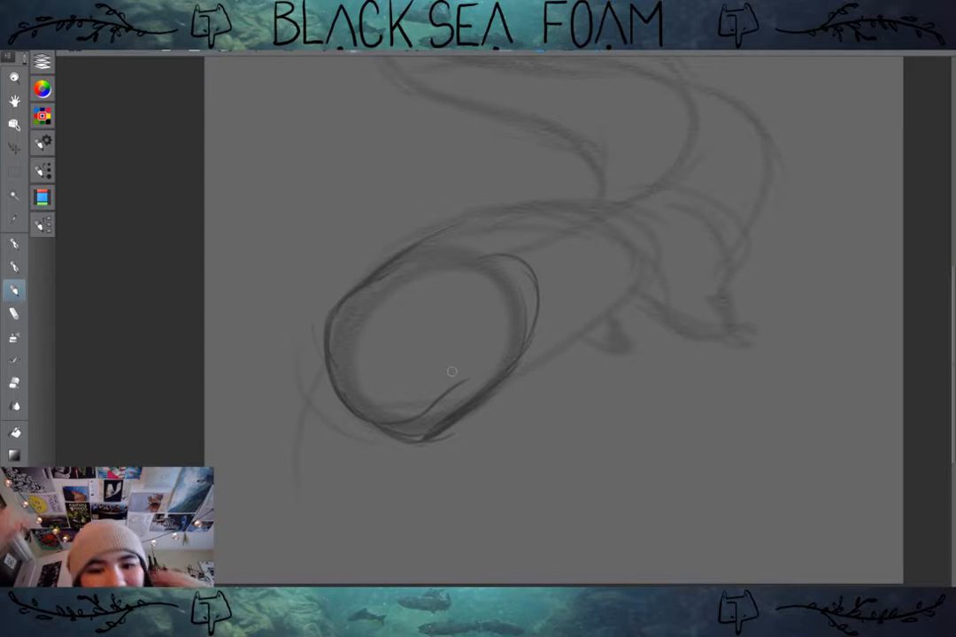
# Step: Sketch a new eye, nostril and small teeth, and trace the back and belly lines behind the head
pyautogui.moveTo(452, 365)
pyautogui.mouseDown()
pyautogui.moveTo(441, 356)
pyautogui.moveTo(425, 387)
pyautogui.mouseUp()
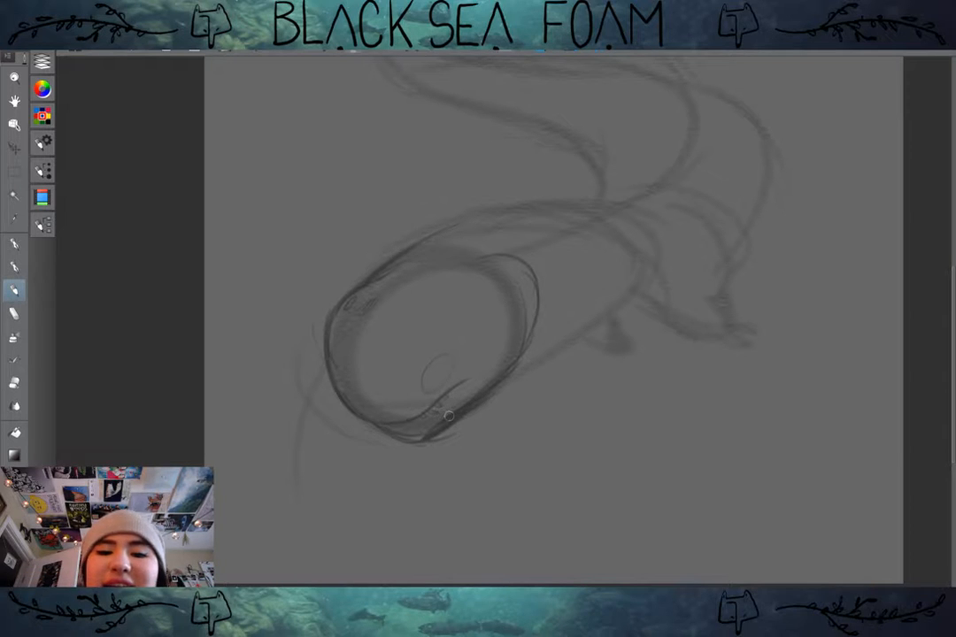
pyautogui.moveTo(354, 265)
pyautogui.mouseDown()
pyautogui.moveTo(469, 217)
pyautogui.moveTo(598, 224)
pyautogui.mouseUp()
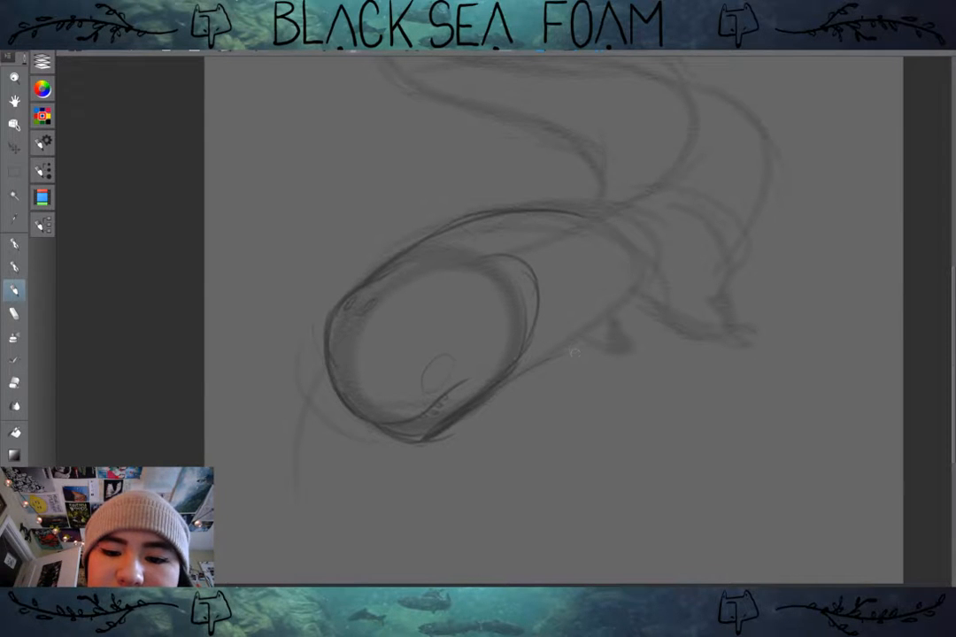
pyautogui.moveTo(460, 385); pyautogui.dragTo(584, 329)
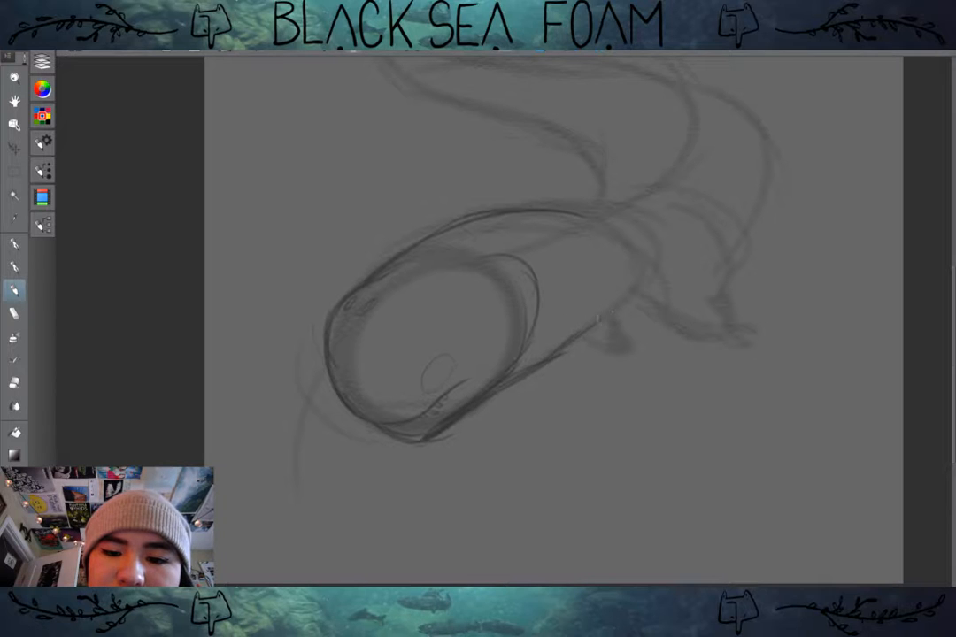
pyautogui.moveTo(545, 267)
pyautogui.mouseDown()
pyautogui.moveTo(533, 347)
pyautogui.moveTo(562, 294)
pyautogui.moveTo(539, 261)
pyautogui.mouseUp()
pyautogui.hotkey('ctrl', 'z')
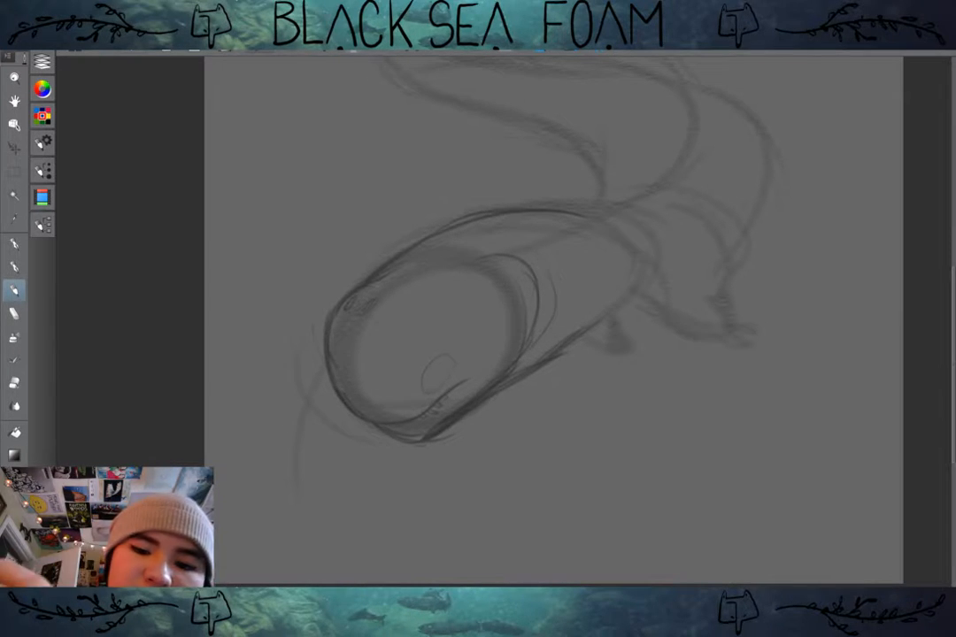
pyautogui.hotkey('ctrl', 'z')
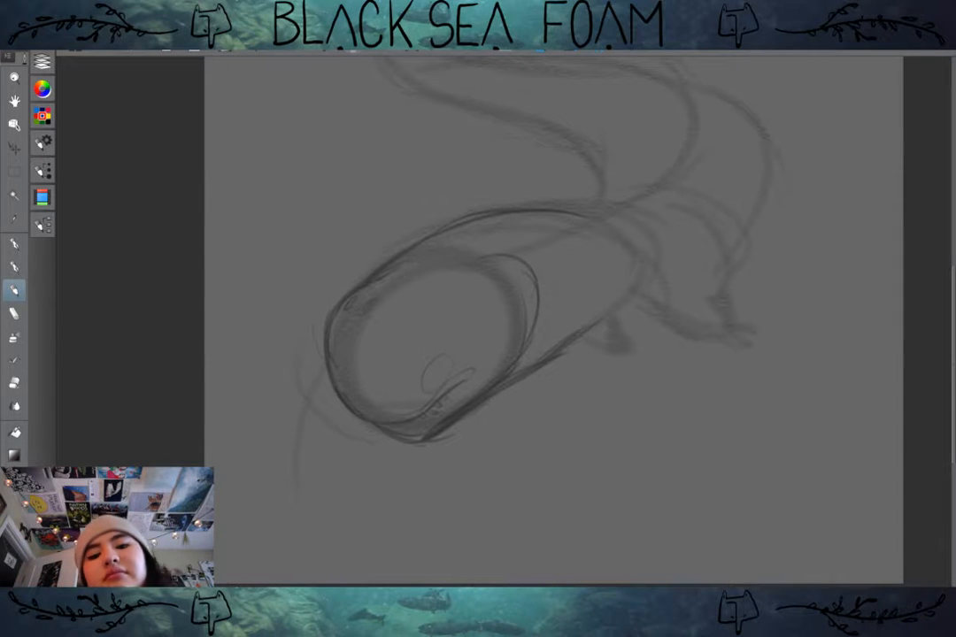
# Step: Thicken the mouth line into a lip with a rounded corner and darken the oval eye above it
pyautogui.moveTo(465, 388)
pyautogui.mouseDown()
pyautogui.moveTo(486, 367)
pyautogui.moveTo(418, 415)
pyautogui.mouseUp()
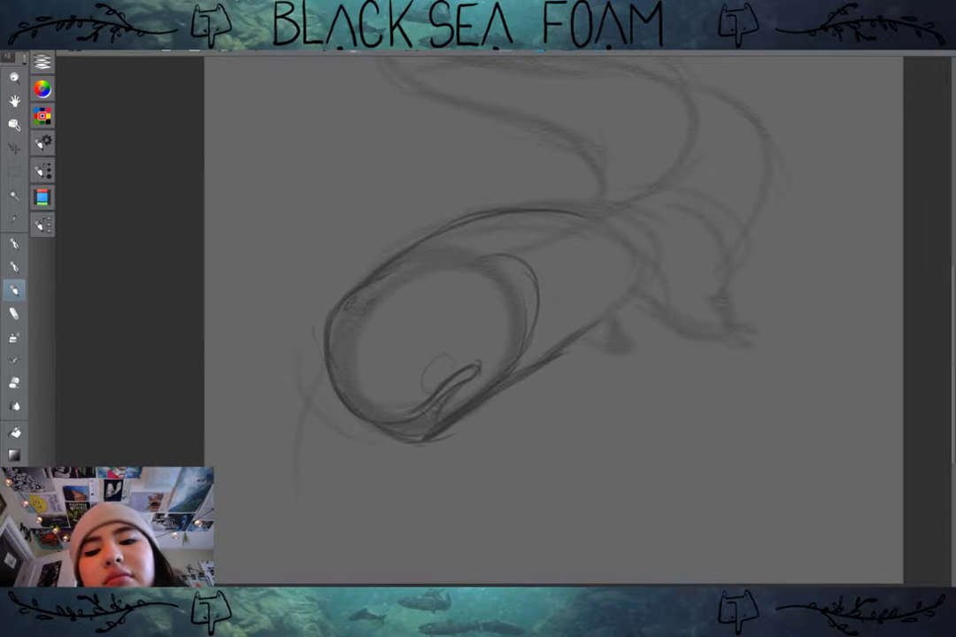
pyautogui.moveTo(452, 352)
pyautogui.mouseDown()
pyautogui.moveTo(428, 359)
pyautogui.moveTo(450, 354)
pyautogui.mouseUp()
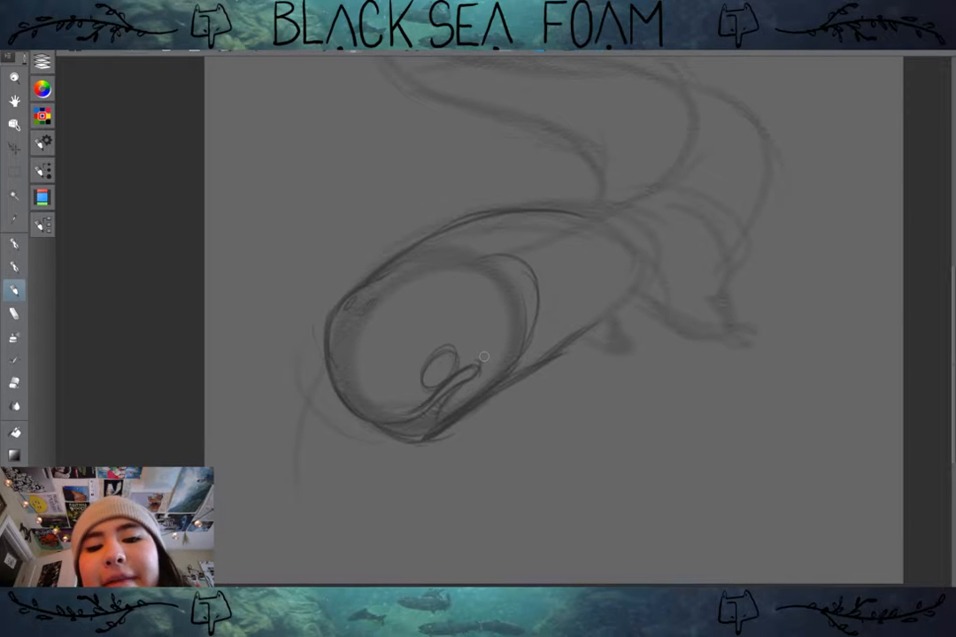
pyautogui.moveTo(484, 357); pyautogui.dragTo(462, 366)
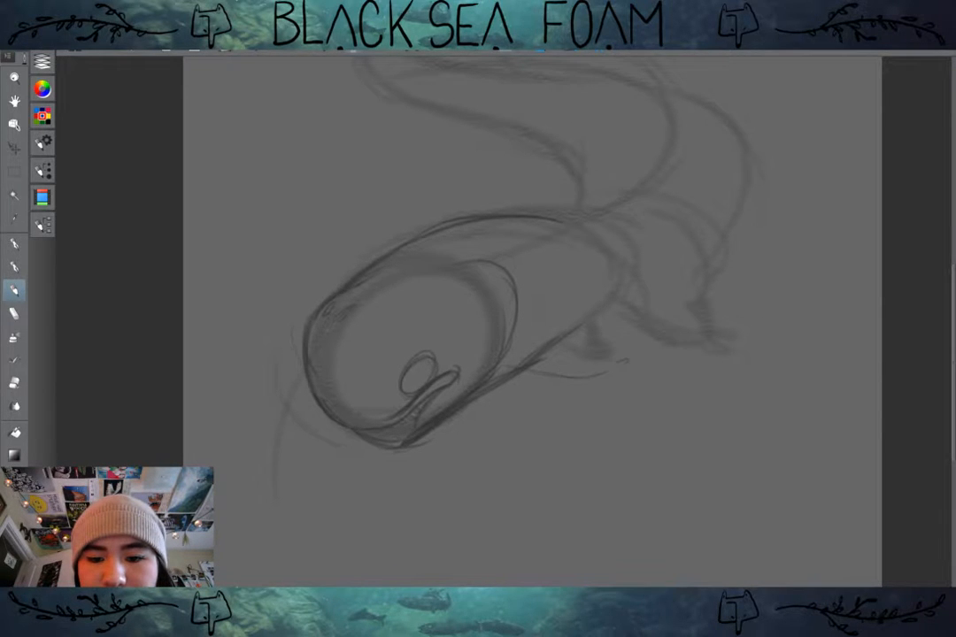
# Step: Sketch gill lines and a toed limb behind the head, and trace the body's outer curve rising from the limb
pyautogui.moveTo(624, 361)
pyautogui.mouseDown()
pyautogui.moveTo(500, 363)
pyautogui.moveTo(605, 339)
pyautogui.moveTo(632, 319)
pyautogui.moveTo(636, 311)
pyautogui.moveTo(528, 349)
pyautogui.moveTo(595, 299)
pyautogui.moveTo(555, 310)
pyautogui.moveTo(567, 257)
pyautogui.moveTo(460, 352)
pyautogui.moveTo(531, 308)
pyautogui.moveTo(553, 310)
pyautogui.moveTo(532, 302)
pyautogui.moveTo(547, 319)
pyautogui.moveTo(540, 311)
pyautogui.moveTo(619, 341)
pyautogui.moveTo(589, 339)
pyautogui.moveTo(633, 338)
pyautogui.moveTo(604, 301)
pyautogui.mouseUp()
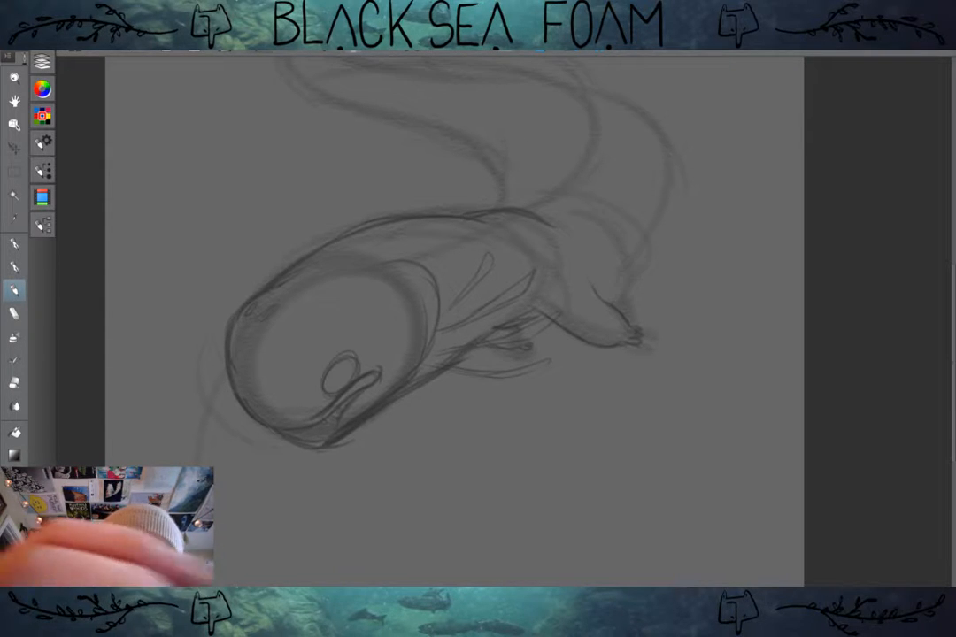
pyautogui.moveTo(596, 288)
pyautogui.mouseDown()
pyautogui.moveTo(656, 221)
pyautogui.moveTo(665, 192)
pyautogui.mouseUp()
pyautogui.moveTo(723, 193); pyautogui.dragTo(803, 333)
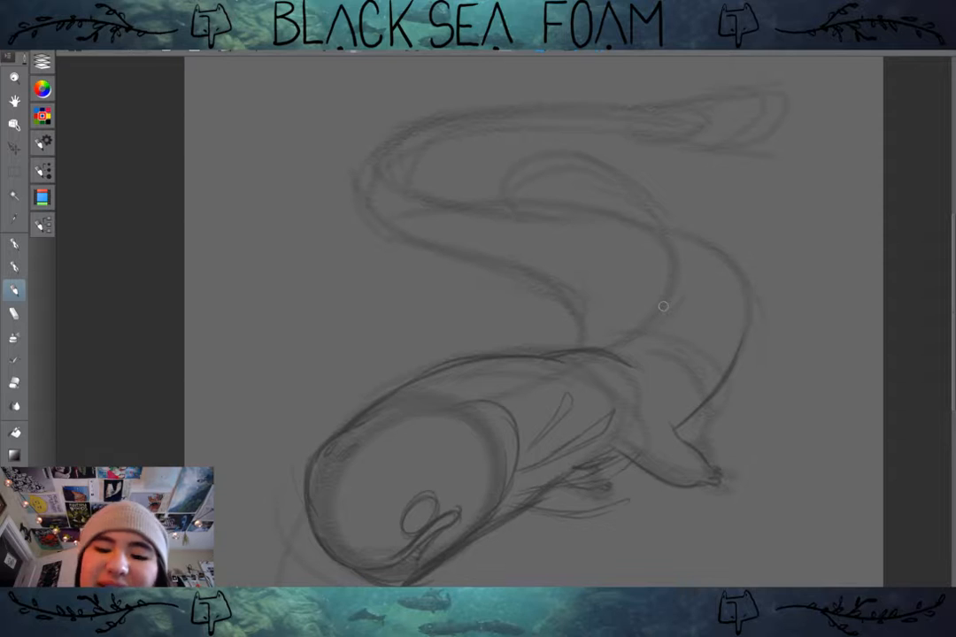
# Step: Trace the S-shaped body's upper line from behind the head out to and around the first wide bend
pyautogui.moveTo(662, 305); pyautogui.dragTo(653, 257)
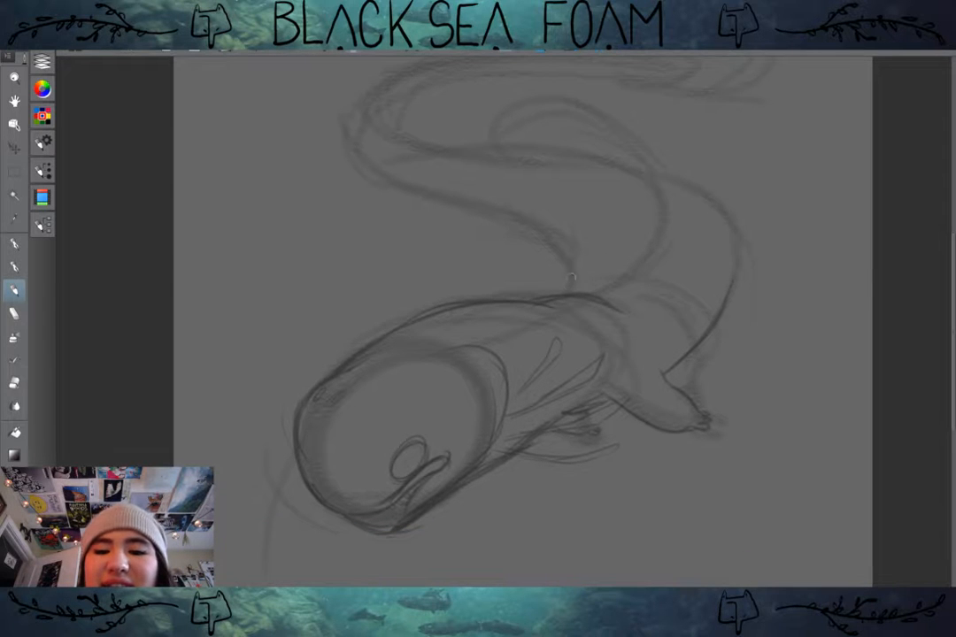
pyautogui.moveTo(570, 266)
pyautogui.mouseDown()
pyautogui.moveTo(482, 222)
pyautogui.moveTo(460, 195)
pyautogui.moveTo(408, 188)
pyautogui.moveTo(354, 142)
pyautogui.moveTo(357, 102)
pyautogui.mouseUp()
pyautogui.moveTo(356, 158); pyautogui.dragTo(361, 99)
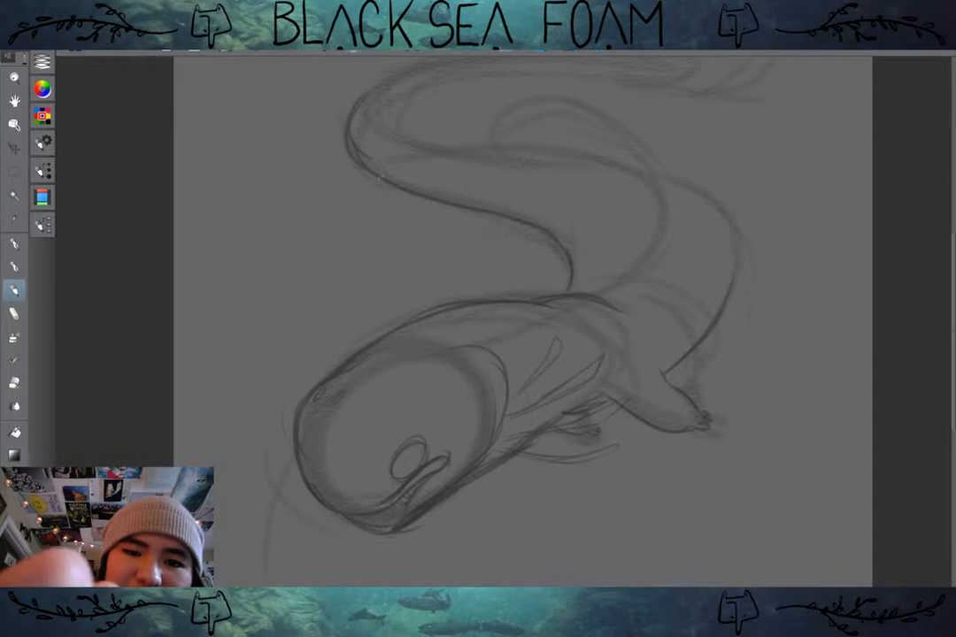
# Step: Outline the rounded fin on the middle coil and darken the body edges around the bend behind the head
pyautogui.moveTo(442, 210); pyautogui.dragTo(397, 237)
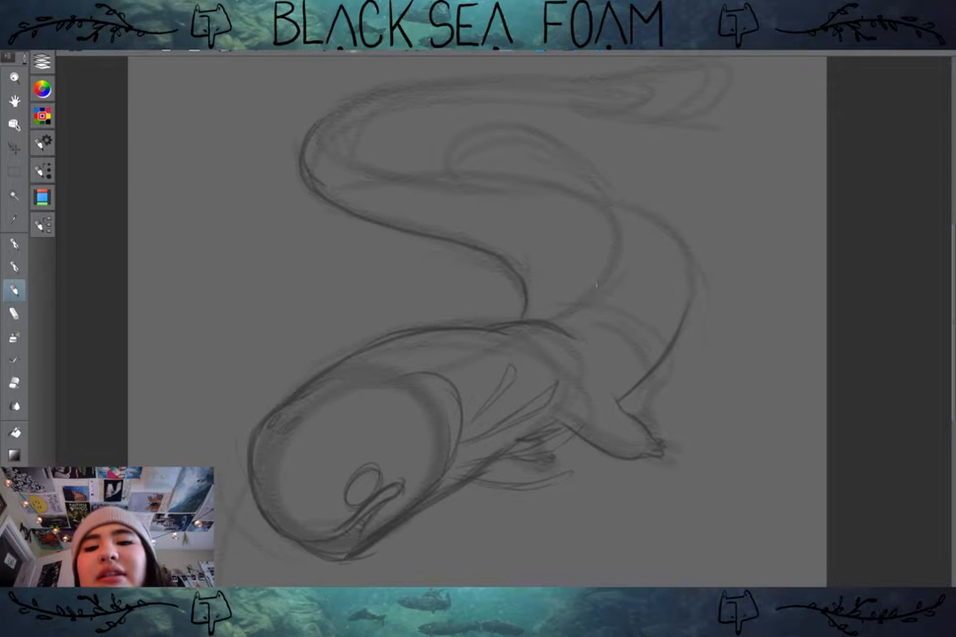
pyautogui.moveTo(611, 243); pyautogui.dragTo(605, 210)
pyautogui.moveTo(609, 262); pyautogui.dragTo(591, 173)
pyautogui.moveTo(608, 217)
pyautogui.mouseDown()
pyautogui.moveTo(478, 137)
pyautogui.moveTo(449, 172)
pyautogui.moveTo(462, 185)
pyautogui.moveTo(559, 192)
pyautogui.moveTo(608, 230)
pyautogui.moveTo(692, 258)
pyautogui.moveTo(681, 328)
pyautogui.mouseUp()
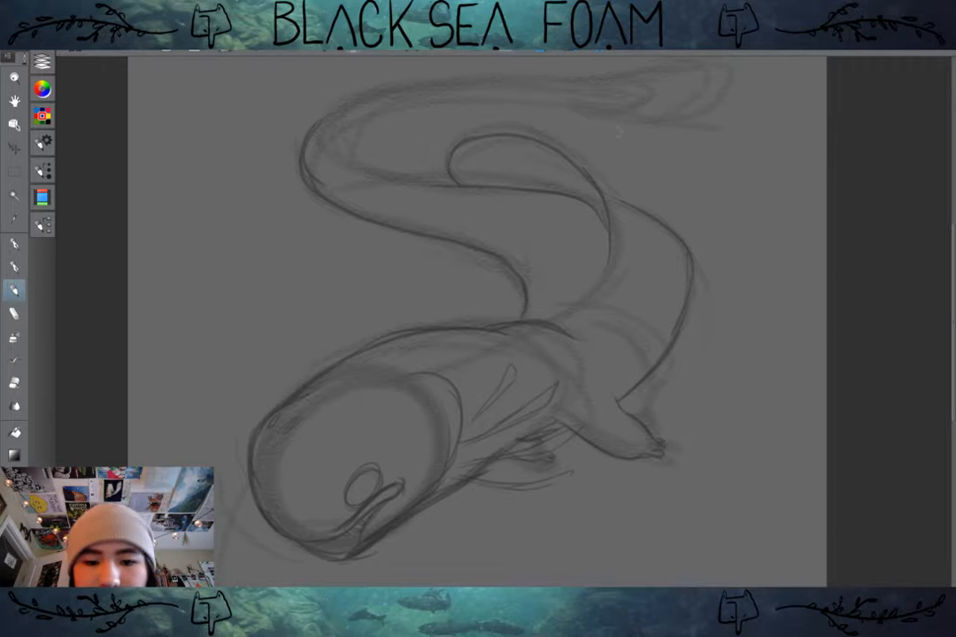
# Step: Trace both edges of the tapering tail around its far bend, and outline a flared tail fin at its end
pyautogui.moveTo(618, 131)
pyautogui.mouseDown()
pyautogui.moveTo(617, 84)
pyautogui.moveTo(636, 107)
pyautogui.moveTo(652, 161)
pyautogui.mouseUp()
pyautogui.moveTo(479, 205)
pyautogui.mouseDown()
pyautogui.moveTo(393, 194)
pyautogui.moveTo(358, 162)
pyautogui.moveTo(364, 146)
pyautogui.mouseUp()
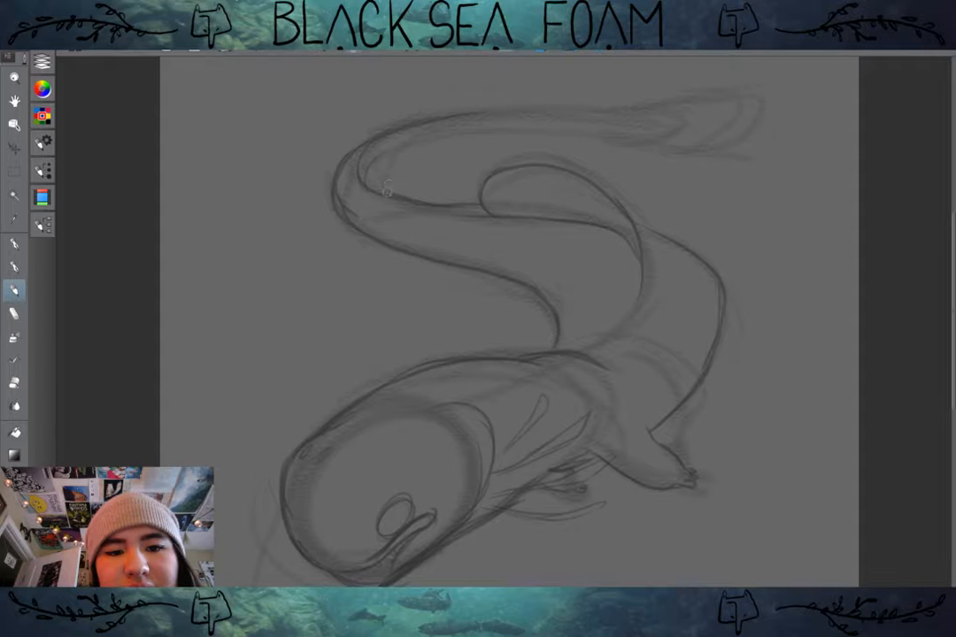
pyautogui.moveTo(386, 192)
pyautogui.mouseDown()
pyautogui.moveTo(382, 150)
pyautogui.moveTo(379, 168)
pyautogui.moveTo(465, 137)
pyautogui.moveTo(546, 127)
pyautogui.mouseUp()
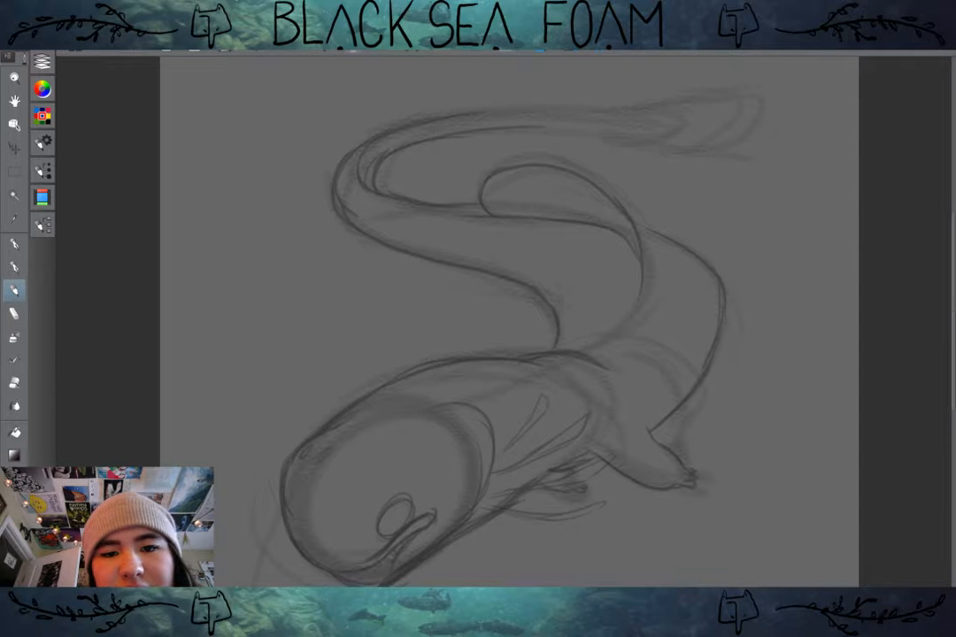
pyautogui.moveTo(441, 119); pyautogui.dragTo(602, 115)
pyautogui.moveTo(536, 114)
pyautogui.mouseDown()
pyautogui.moveTo(643, 114)
pyautogui.moveTo(674, 140)
pyautogui.moveTo(525, 126)
pyautogui.moveTo(668, 143)
pyautogui.moveTo(675, 99)
pyautogui.moveTo(643, 115)
pyautogui.moveTo(740, 113)
pyautogui.mouseUp()
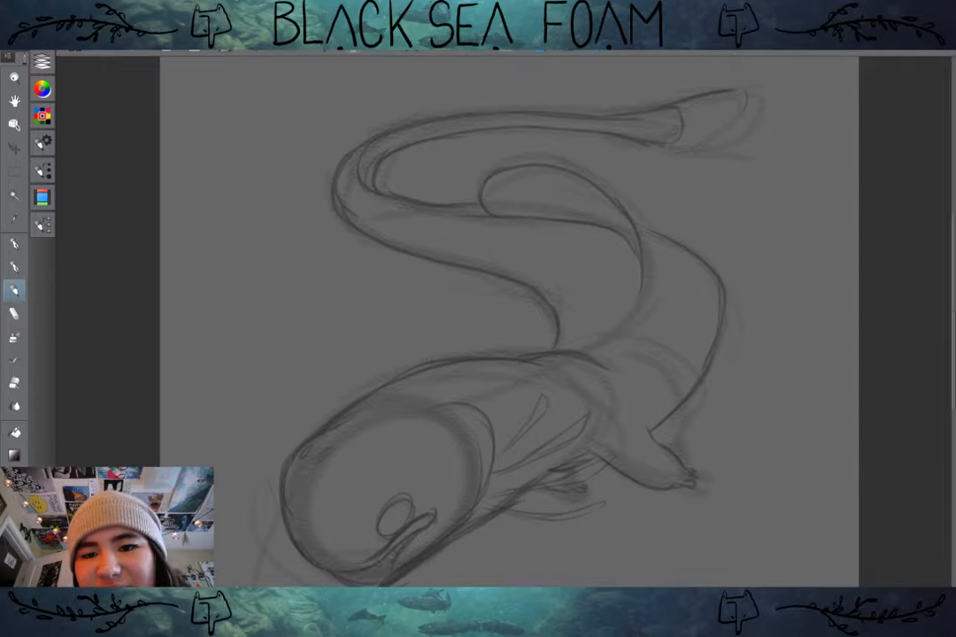
pyautogui.moveTo(664, 144); pyautogui.dragTo(726, 159)
pyautogui.moveTo(733, 157)
pyautogui.mouseDown()
pyautogui.moveTo(740, 129)
pyautogui.moveTo(717, 65)
pyautogui.mouseUp()
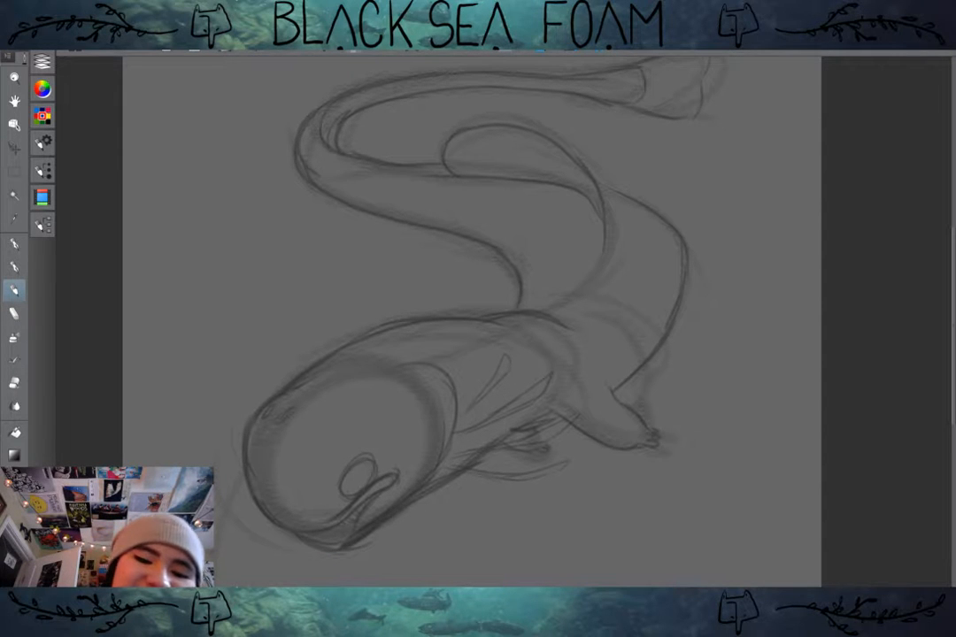
# Step: Erase the eye and redraw it as a smaller oval with a slit pupil beside the mouth corner, trying several placements
pyautogui.moveTo(369, 453)
pyautogui.mouseDown()
pyautogui.moveTo(358, 453)
pyautogui.moveTo(352, 477)
pyautogui.mouseUp()
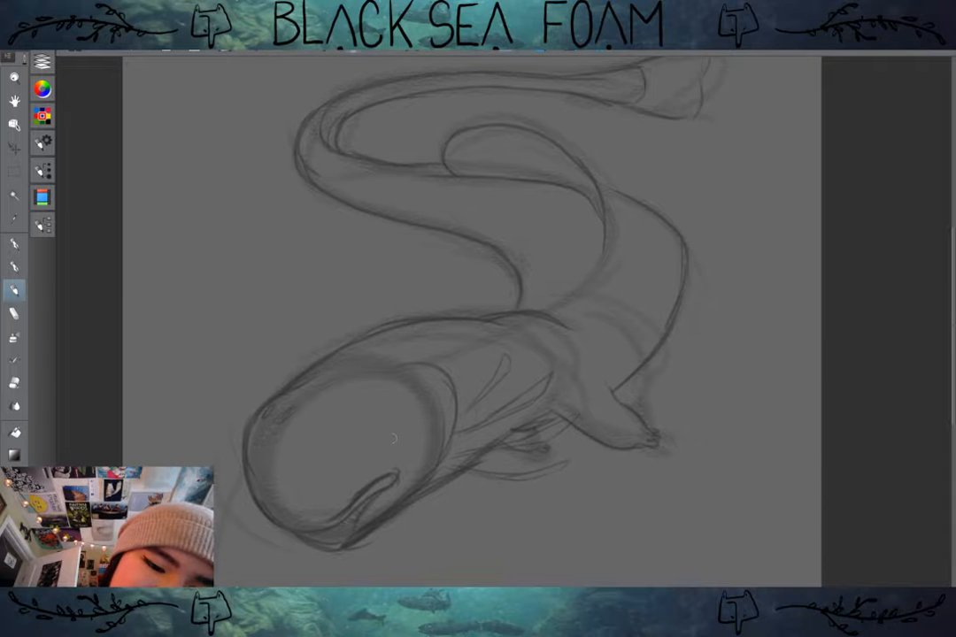
pyautogui.moveTo(376, 461)
pyautogui.mouseDown()
pyautogui.moveTo(342, 476)
pyautogui.moveTo(375, 471)
pyautogui.mouseUp()
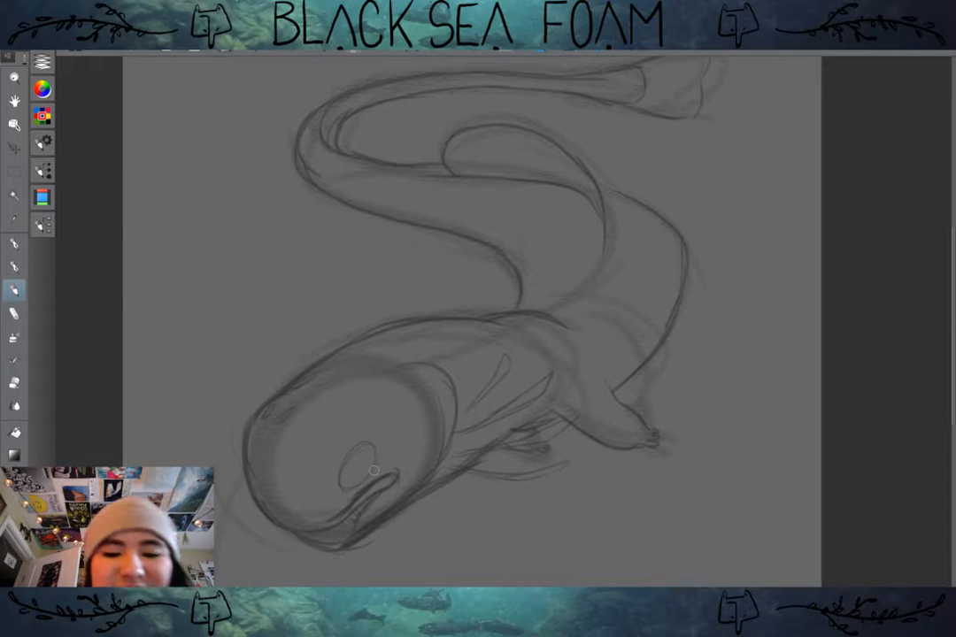
pyautogui.hotkey('ctrl', 'z')
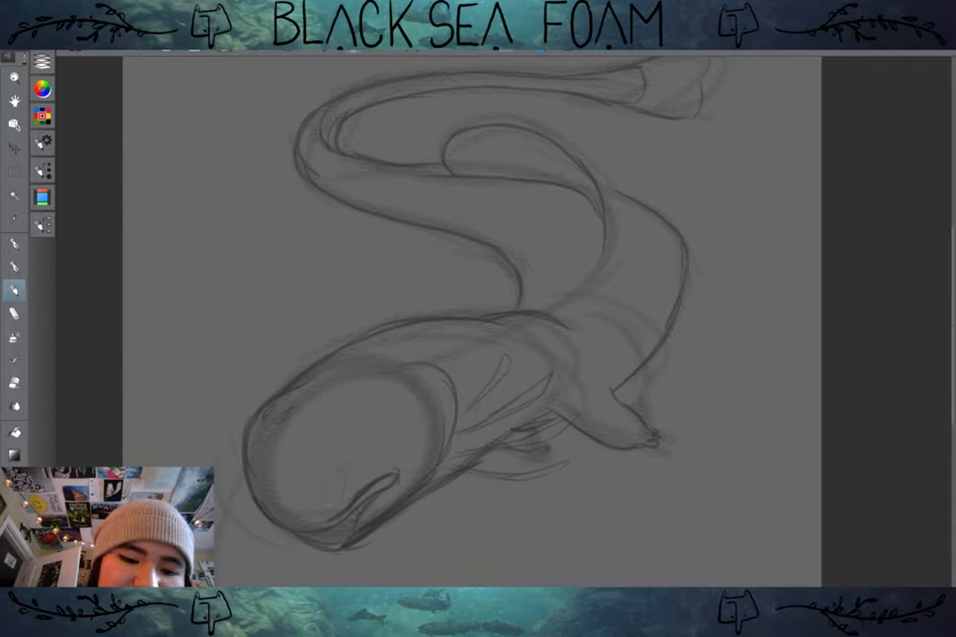
pyautogui.moveTo(350, 465); pyautogui.dragTo(347, 469)
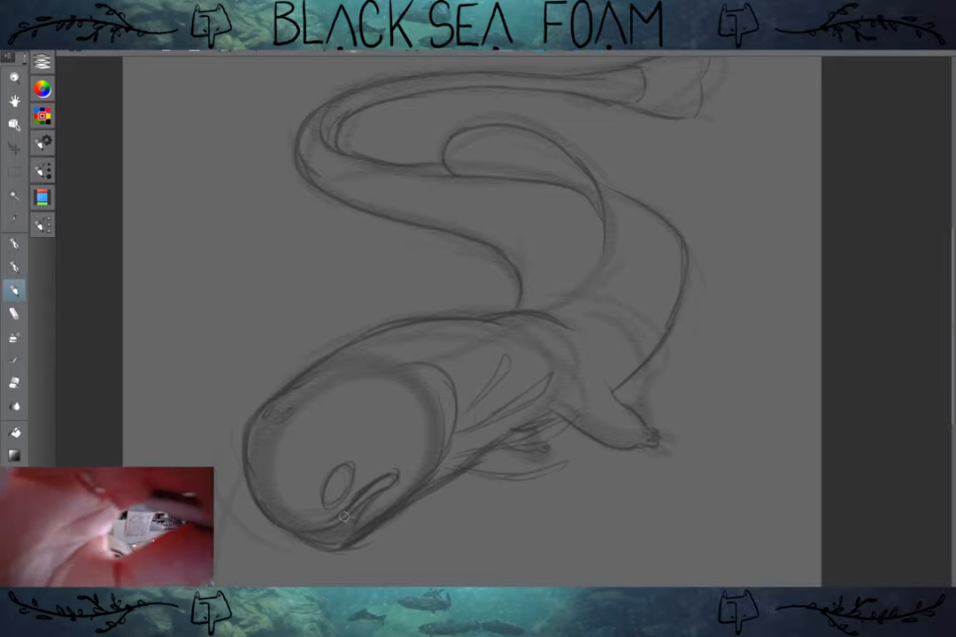
pyautogui.hotkey('ctrl', 'z')
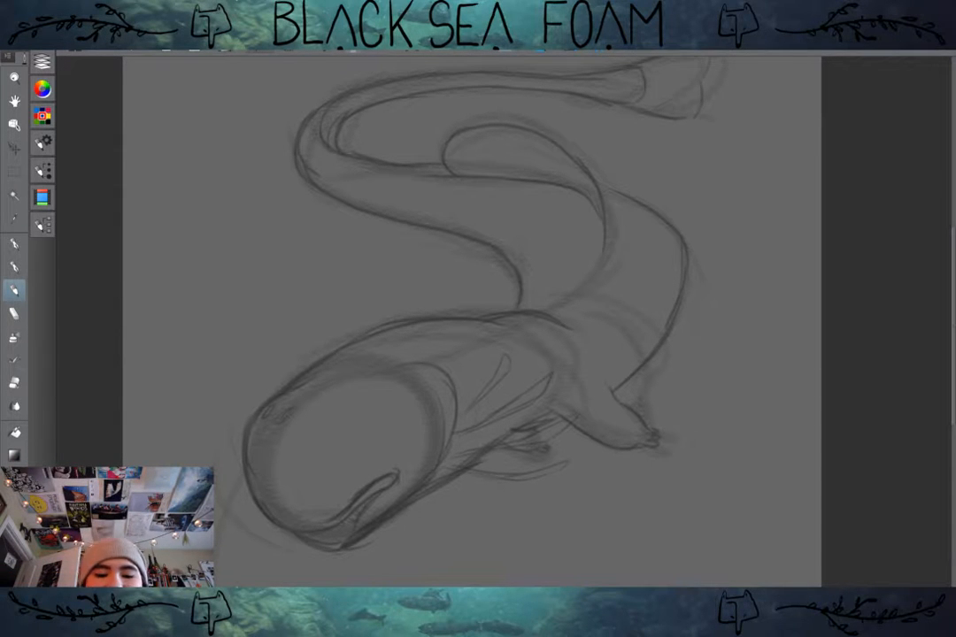
pyautogui.moveTo(469, 372); pyautogui.dragTo(482, 299)
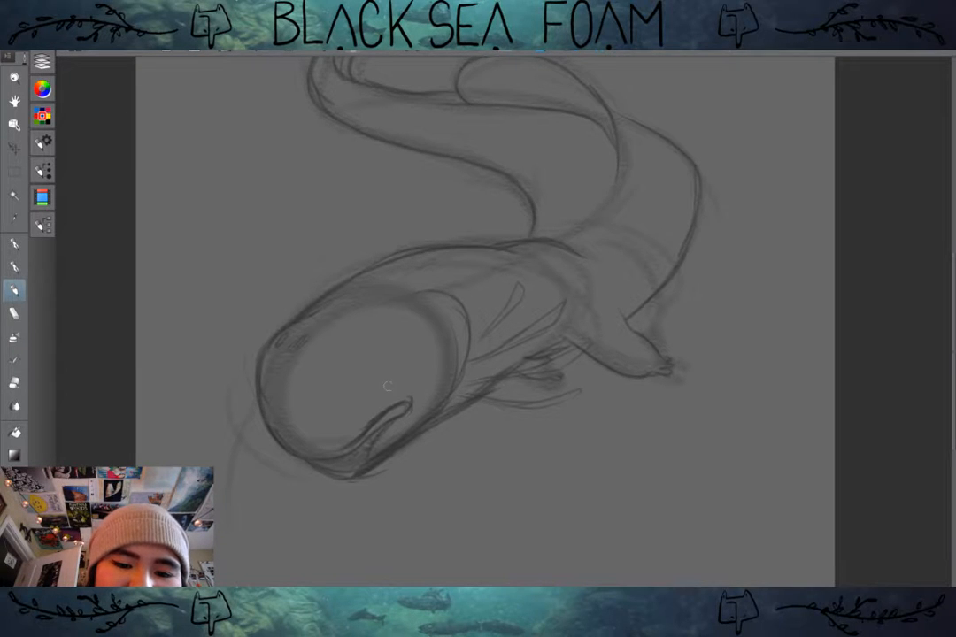
pyautogui.moveTo(393, 379); pyautogui.dragTo(369, 395)
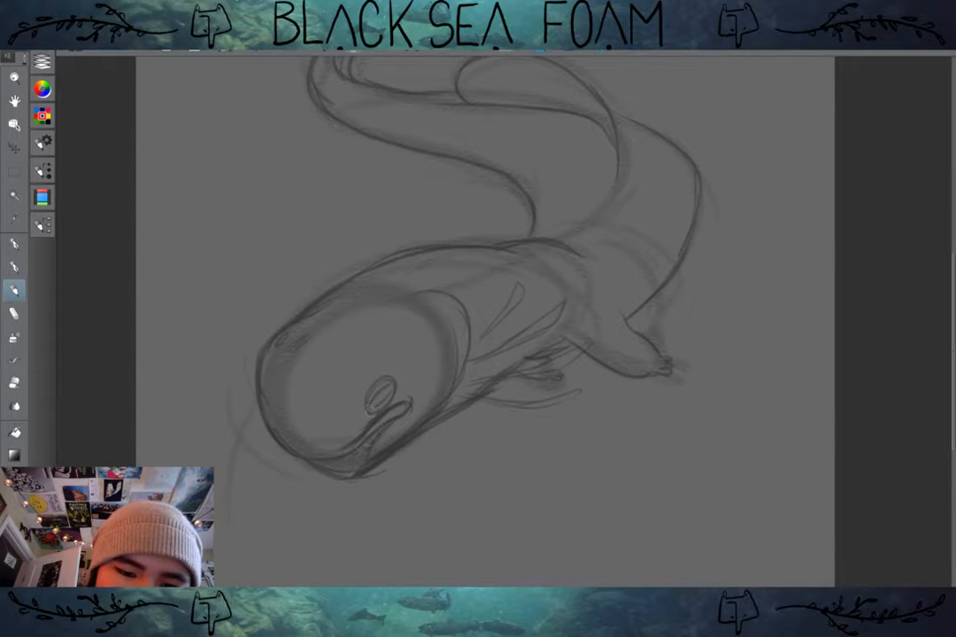
# Step: Try reshaping the forehead and snout outline, and undo the attempts
pyautogui.moveTo(396, 383)
pyautogui.mouseDown()
pyautogui.moveTo(375, 393)
pyautogui.moveTo(398, 436)
pyautogui.mouseUp()
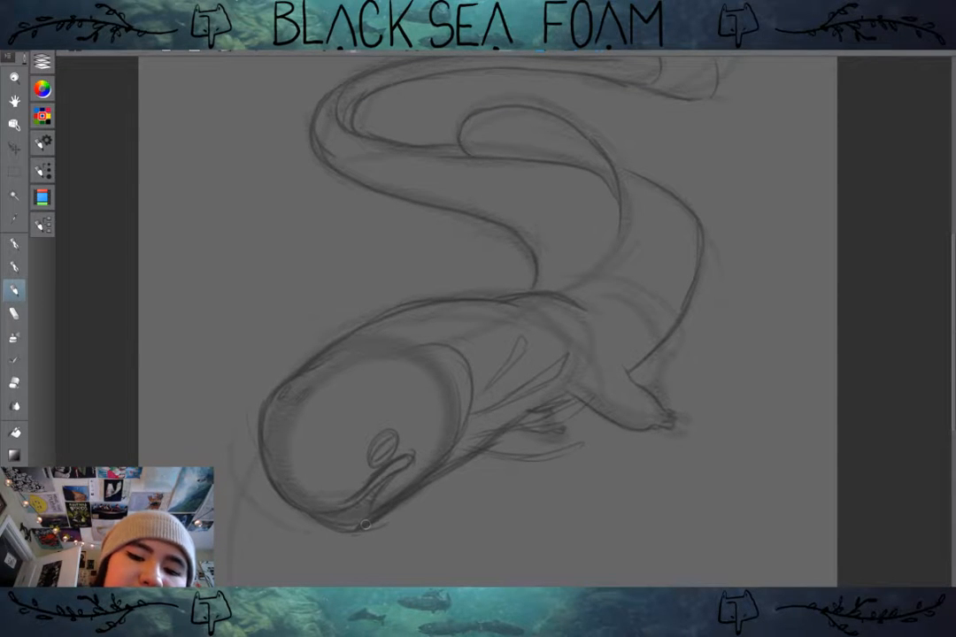
pyautogui.moveTo(346, 354)
pyautogui.mouseDown()
pyautogui.moveTo(267, 412)
pyautogui.moveTo(274, 403)
pyautogui.moveTo(274, 435)
pyautogui.moveTo(347, 339)
pyautogui.moveTo(266, 425)
pyautogui.moveTo(286, 386)
pyautogui.mouseUp()
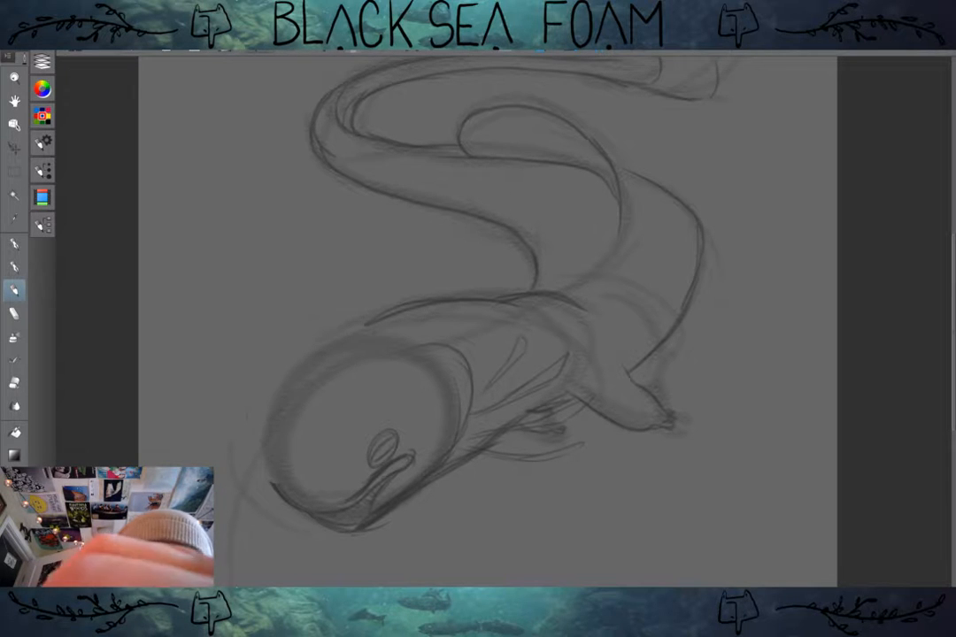
pyautogui.hotkey('ctrl', 'z')
pyautogui.moveTo(375, 341)
pyautogui.mouseDown()
pyautogui.moveTo(311, 364)
pyautogui.moveTo(330, 358)
pyautogui.moveTo(265, 464)
pyautogui.mouseUp()
pyautogui.moveTo(269, 415)
pyautogui.mouseDown()
pyautogui.moveTo(363, 375)
pyautogui.moveTo(285, 398)
pyautogui.moveTo(254, 432)
pyautogui.moveTo(264, 474)
pyautogui.moveTo(310, 509)
pyautogui.mouseUp()
pyautogui.moveTo(255, 449)
pyautogui.mouseDown()
pyautogui.moveTo(268, 399)
pyautogui.moveTo(311, 394)
pyautogui.moveTo(370, 349)
pyautogui.mouseUp()
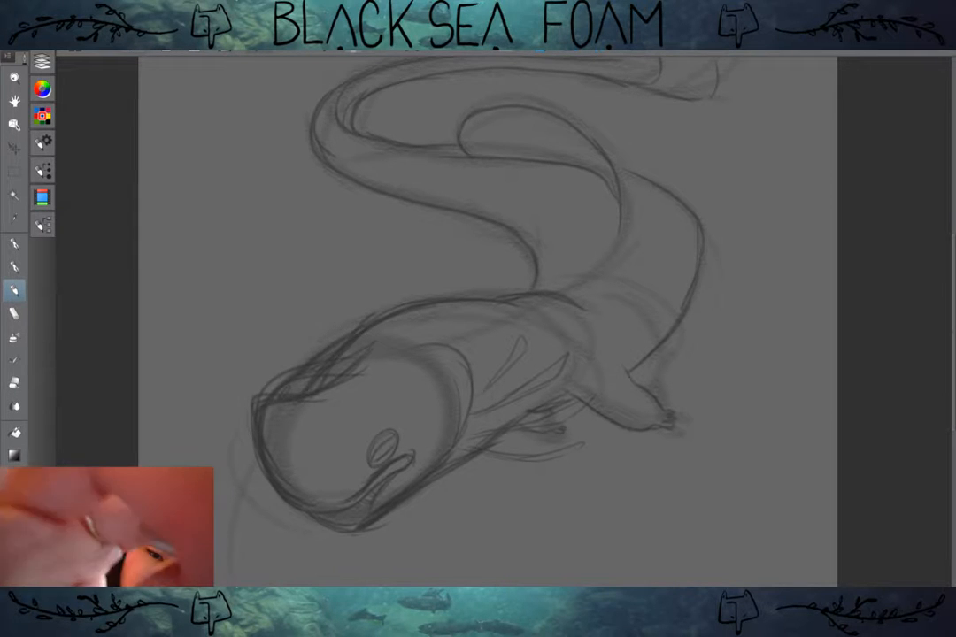
pyautogui.hotkey('ctrl', 'z')
pyautogui.hotkey('ctrl', 'z')
pyautogui.hotkey('ctrl', 'z')
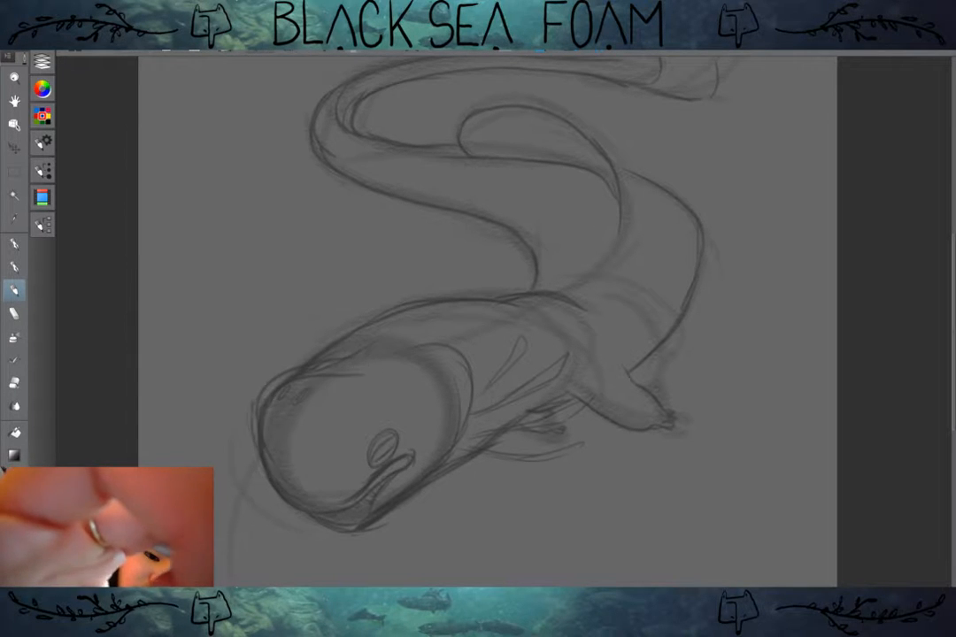
pyautogui.hotkey('ctrl', 'z')
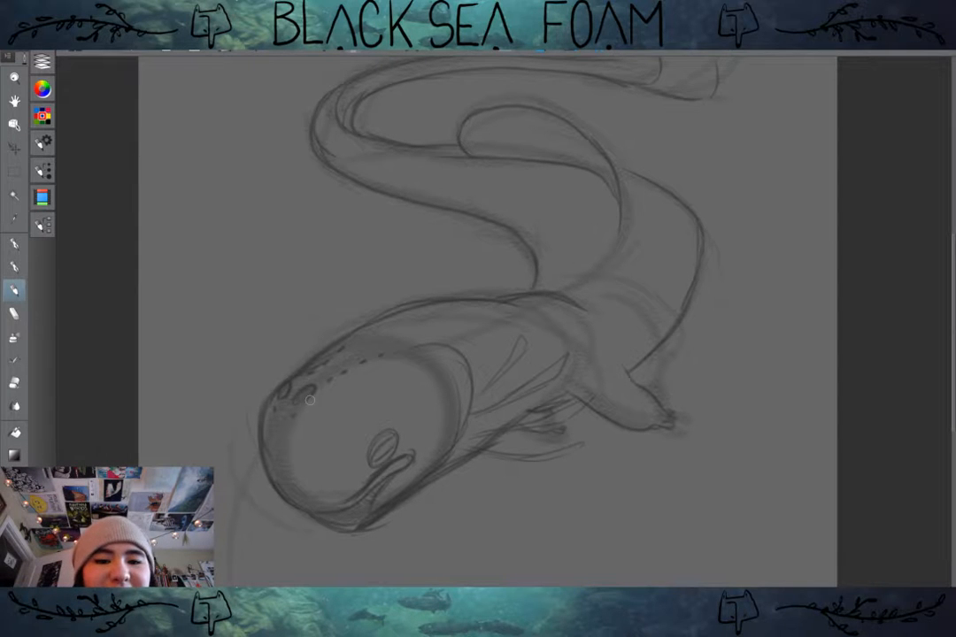
# Step: Draw rays across the tail fin and fill the rounded fin on the middle coil with diagonal hatching
pyautogui.scroll(2, 310, 400)
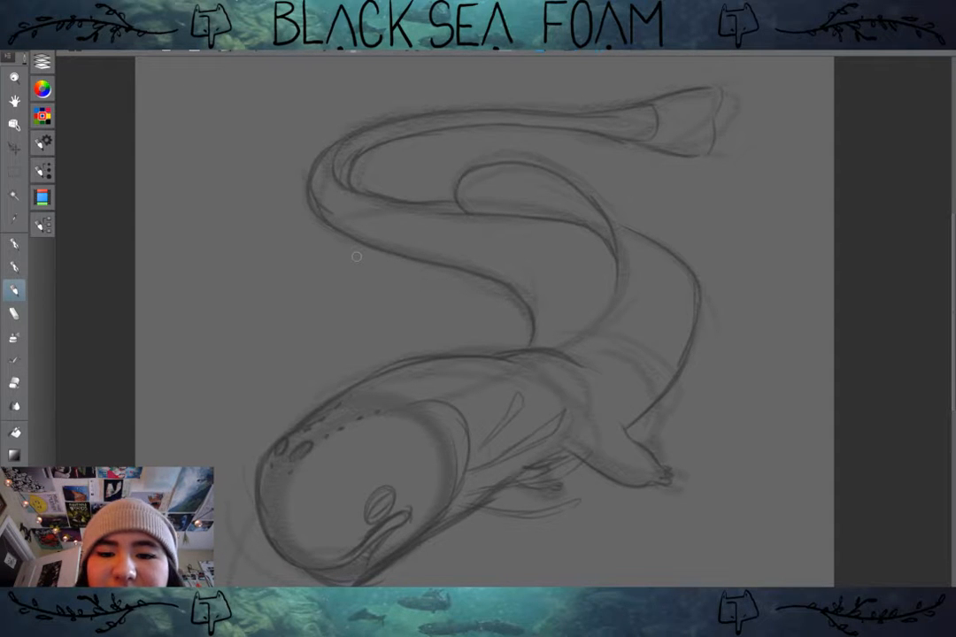
pyautogui.moveTo(428, 246); pyautogui.dragTo(449, 149)
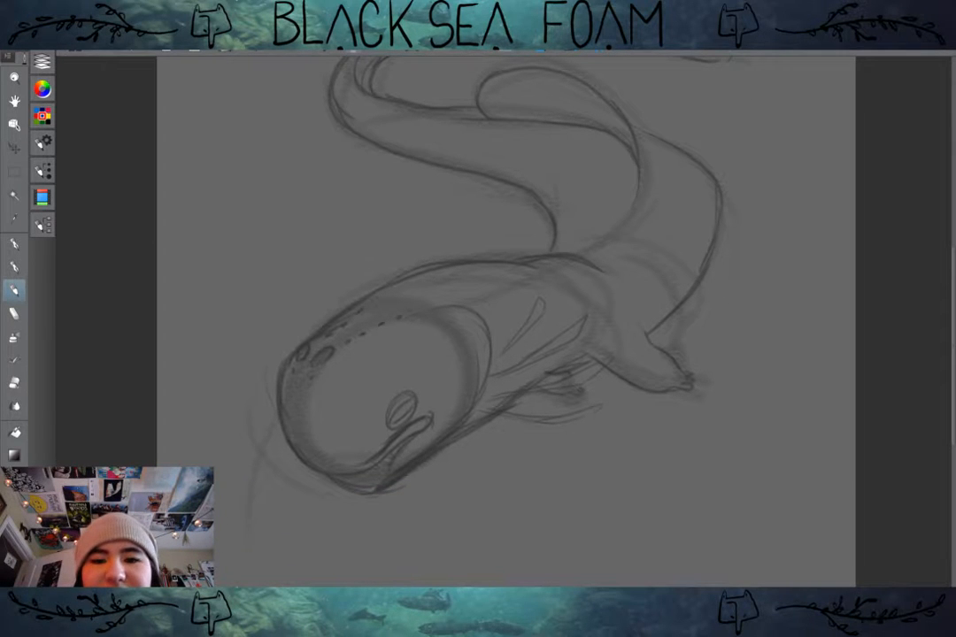
pyautogui.moveTo(478, 248); pyautogui.dragTo(443, 388)
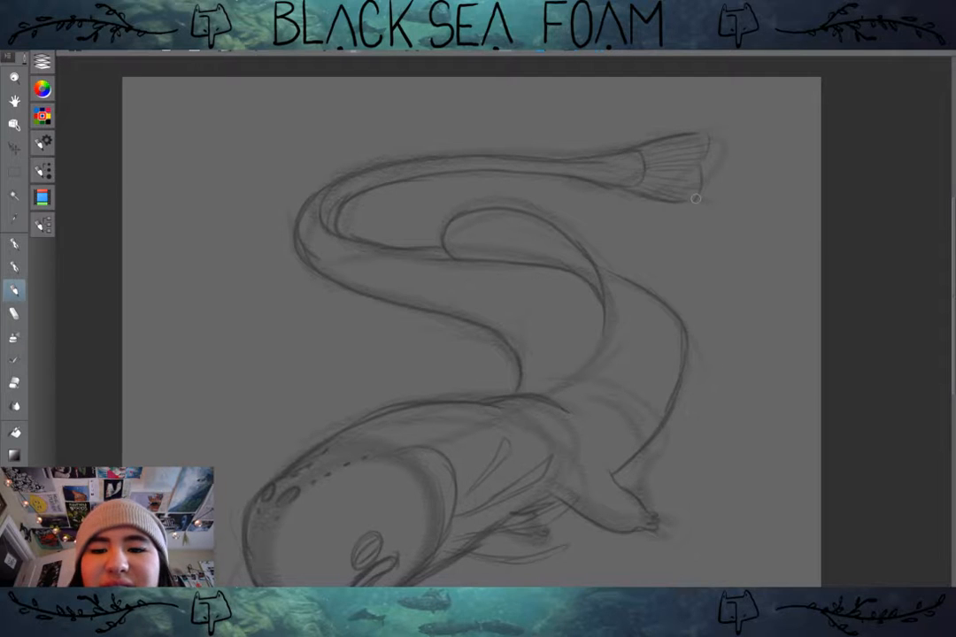
pyautogui.moveTo(696, 198)
pyautogui.mouseDown()
pyautogui.moveTo(660, 147)
pyautogui.moveTo(699, 131)
pyautogui.moveTo(670, 138)
pyautogui.moveTo(697, 165)
pyautogui.mouseUp()
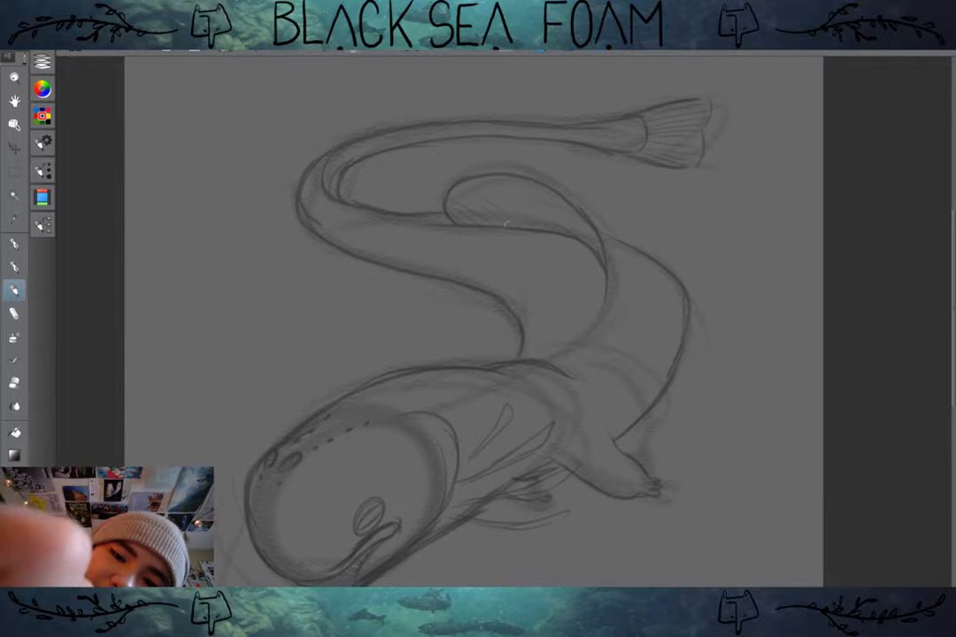
pyautogui.moveTo(447, 200); pyautogui.dragTo(544, 229)
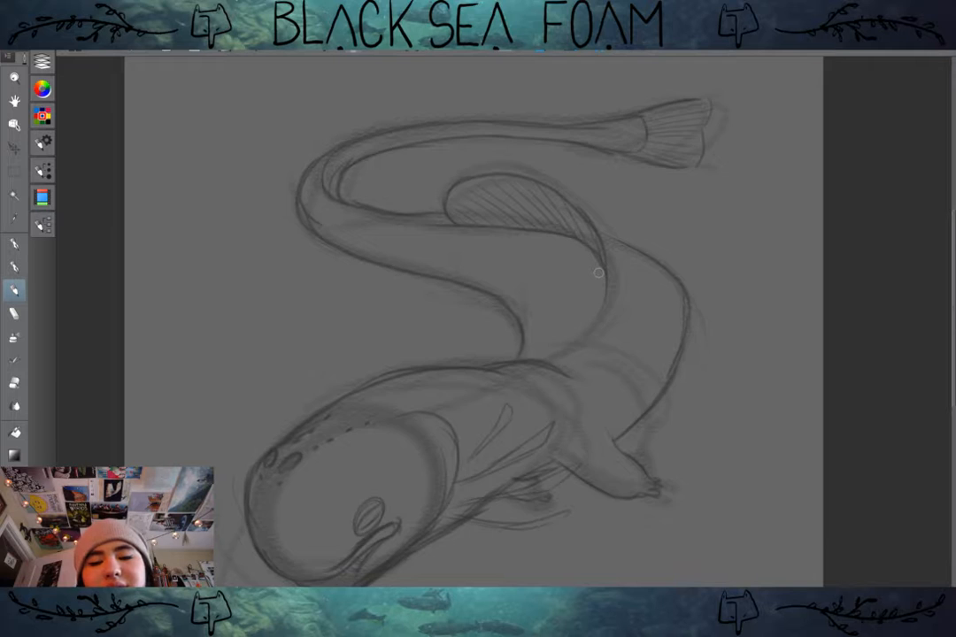
# Step: Add extra gill frills behind the head and short, thin barbels beneath the chin
pyautogui.moveTo(599, 273)
pyautogui.mouseDown()
pyautogui.moveTo(604, 215)
pyautogui.moveTo(591, 254)
pyautogui.moveTo(636, 217)
pyautogui.mouseUp()
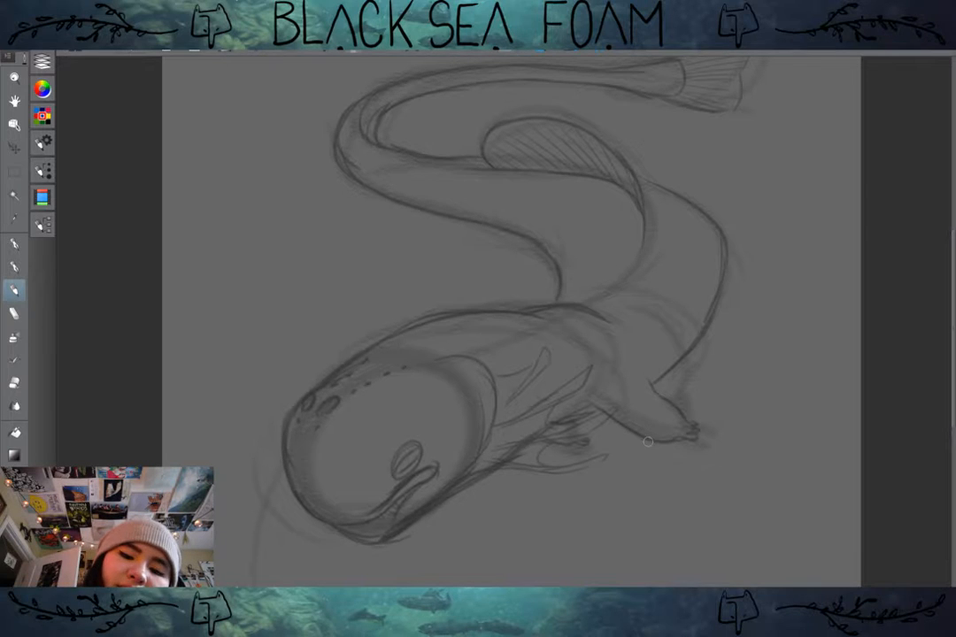
pyautogui.moveTo(431, 544); pyautogui.dragTo(457, 554)
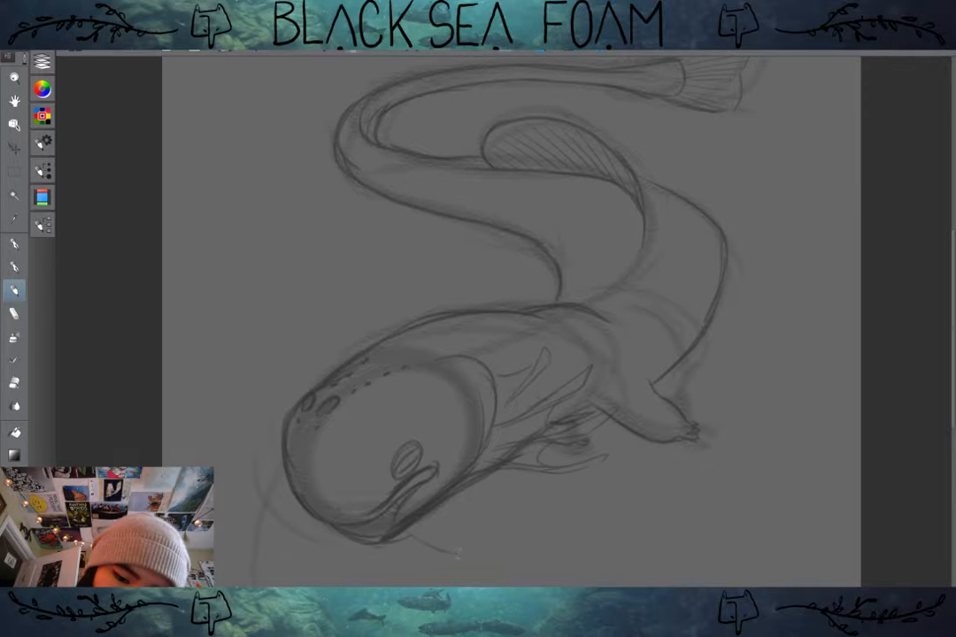
pyautogui.moveTo(407, 533)
pyautogui.mouseDown()
pyautogui.moveTo(460, 552)
pyautogui.moveTo(459, 529)
pyautogui.mouseUp()
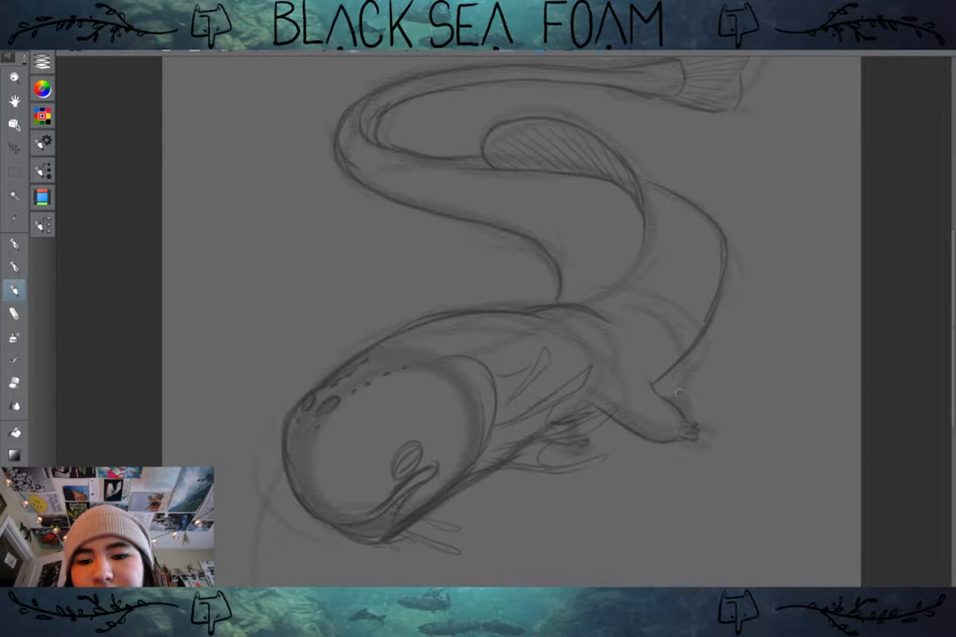
# Step: Draw a narrow, round-tipped fin along the inner edge of the upper tail with a small brush
pyautogui.moveTo(686, 323); pyautogui.dragTo(708, 407)
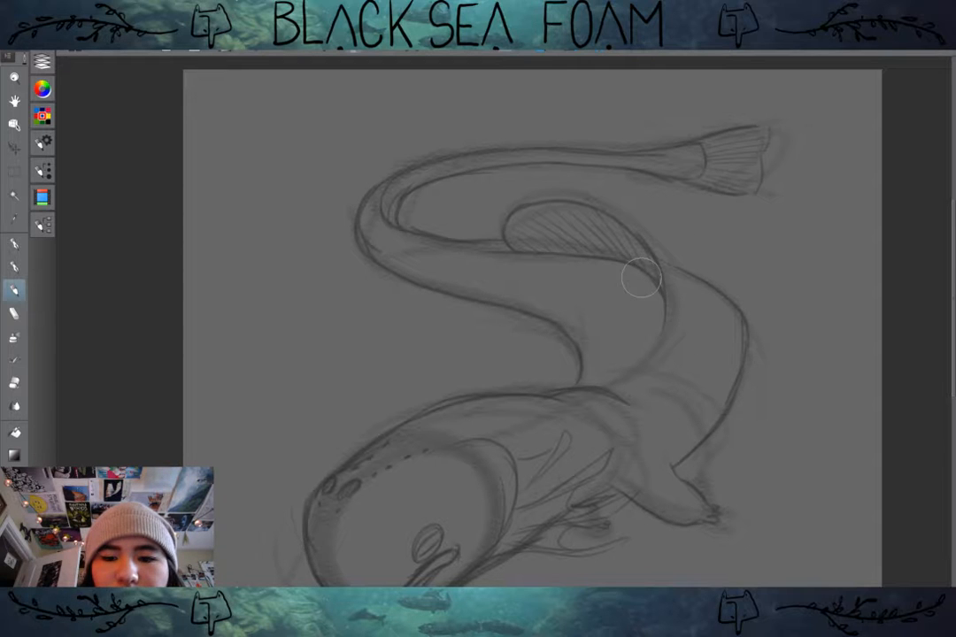
pyautogui.press('[')
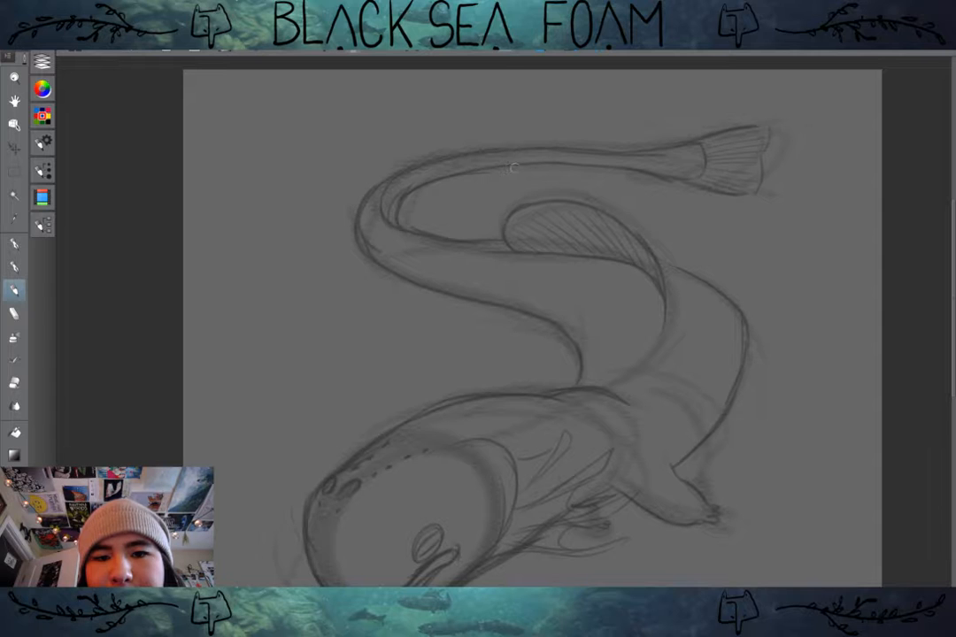
pyautogui.moveTo(548, 171)
pyautogui.mouseDown()
pyautogui.moveTo(505, 181)
pyautogui.moveTo(517, 181)
pyautogui.moveTo(431, 183)
pyautogui.moveTo(516, 166)
pyautogui.mouseUp()
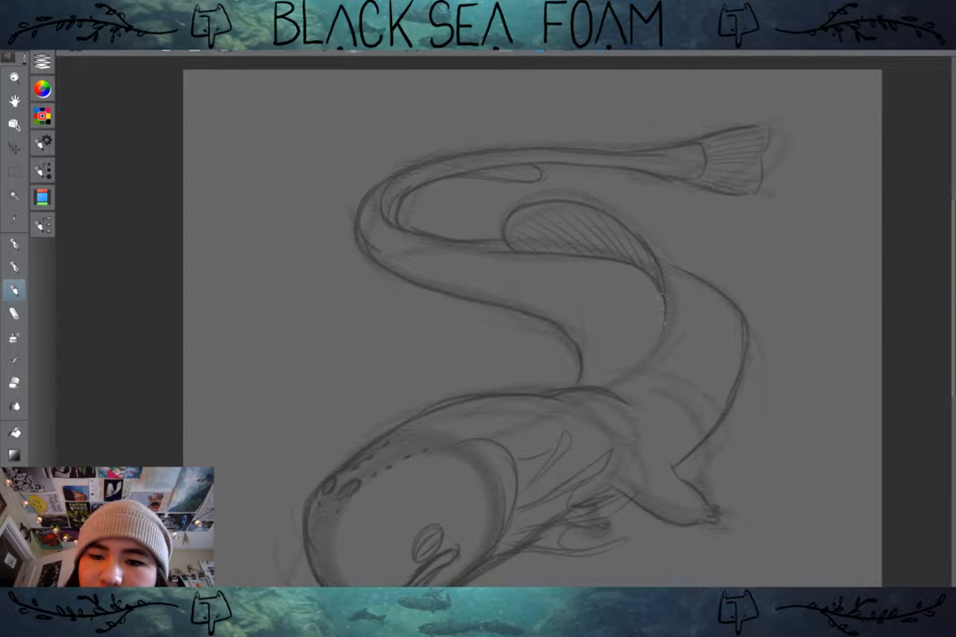
# Step: Draw pointed, branching spines along the body's ridge near the hatched fin, and a small rayed fin below the opposite bend
pyautogui.moveTo(666, 292)
pyautogui.mouseDown()
pyautogui.moveTo(658, 201)
pyautogui.moveTo(662, 314)
pyautogui.moveTo(653, 352)
pyautogui.moveTo(647, 262)
pyautogui.moveTo(648, 359)
pyautogui.moveTo(648, 287)
pyautogui.moveTo(662, 282)
pyautogui.moveTo(666, 244)
pyautogui.moveTo(655, 205)
pyautogui.moveTo(653, 271)
pyautogui.moveTo(637, 230)
pyautogui.mouseUp()
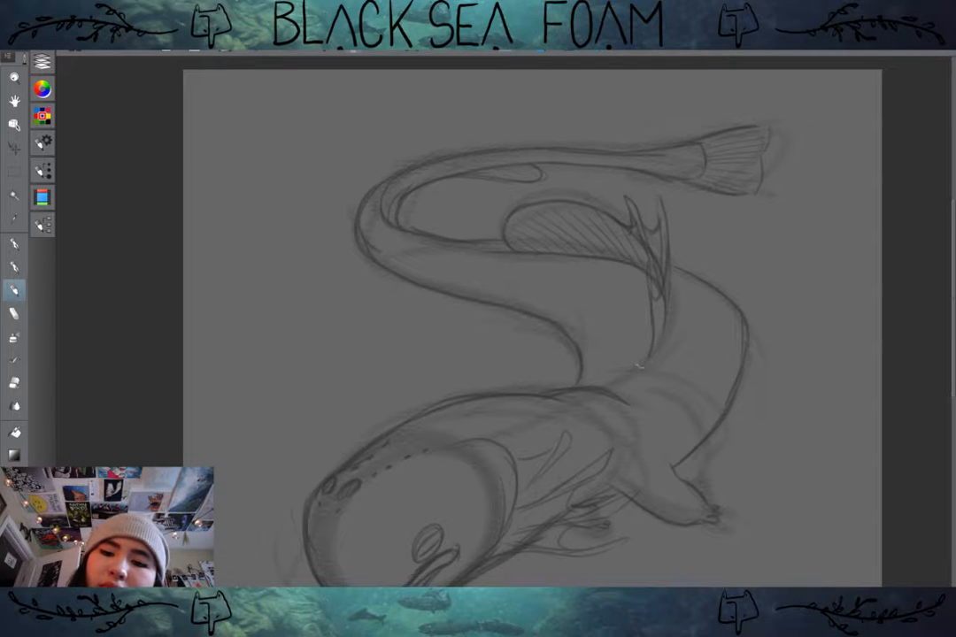
pyautogui.moveTo(640, 360); pyautogui.dragTo(630, 310)
pyautogui.moveTo(643, 350); pyautogui.dragTo(644, 302)
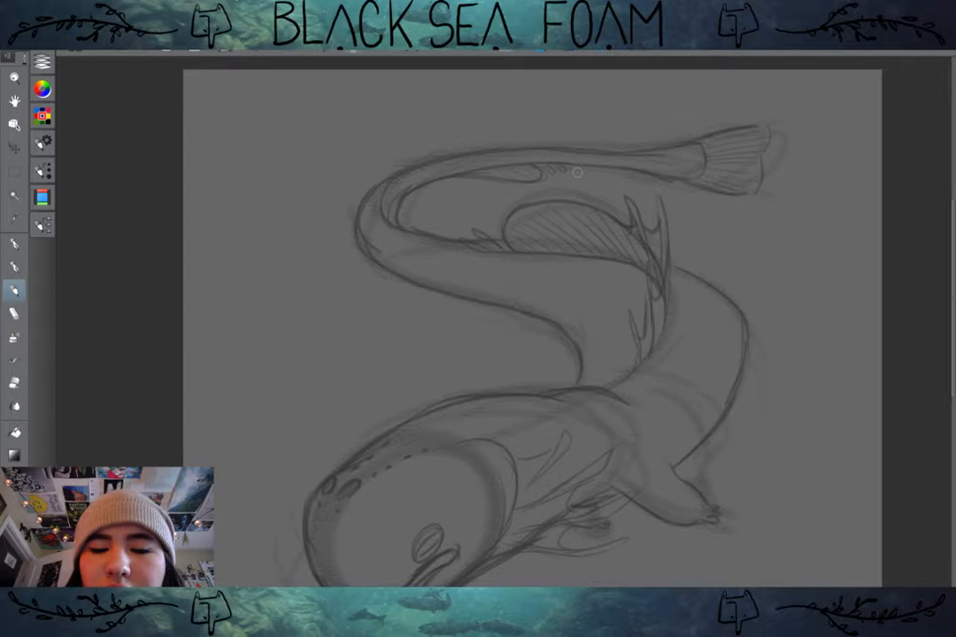
pyautogui.moveTo(455, 302)
pyautogui.mouseDown()
pyautogui.moveTo(394, 307)
pyautogui.moveTo(451, 285)
pyautogui.mouseUp()
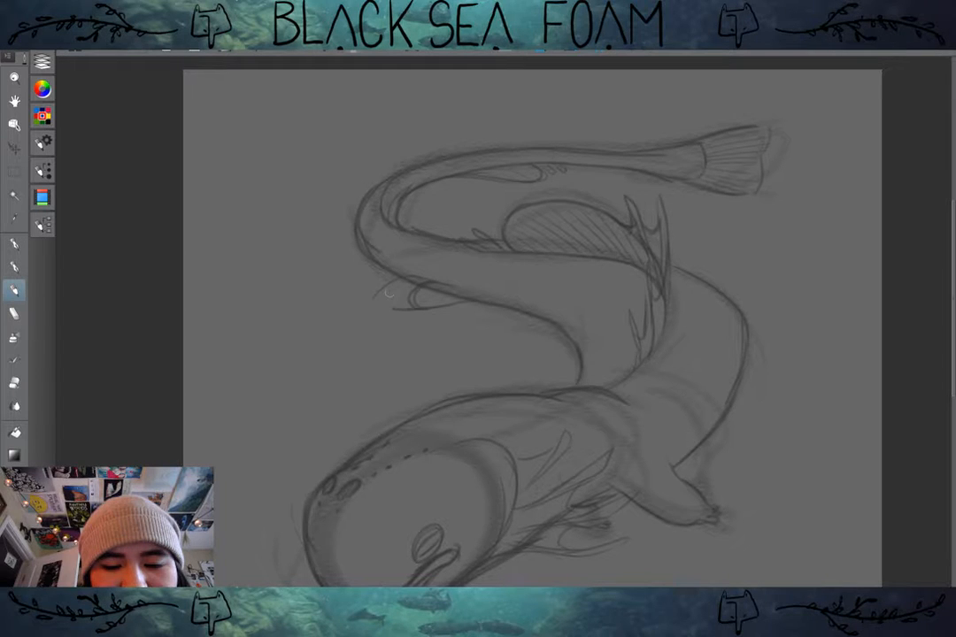
pyautogui.moveTo(386, 292); pyautogui.dragTo(446, 298)
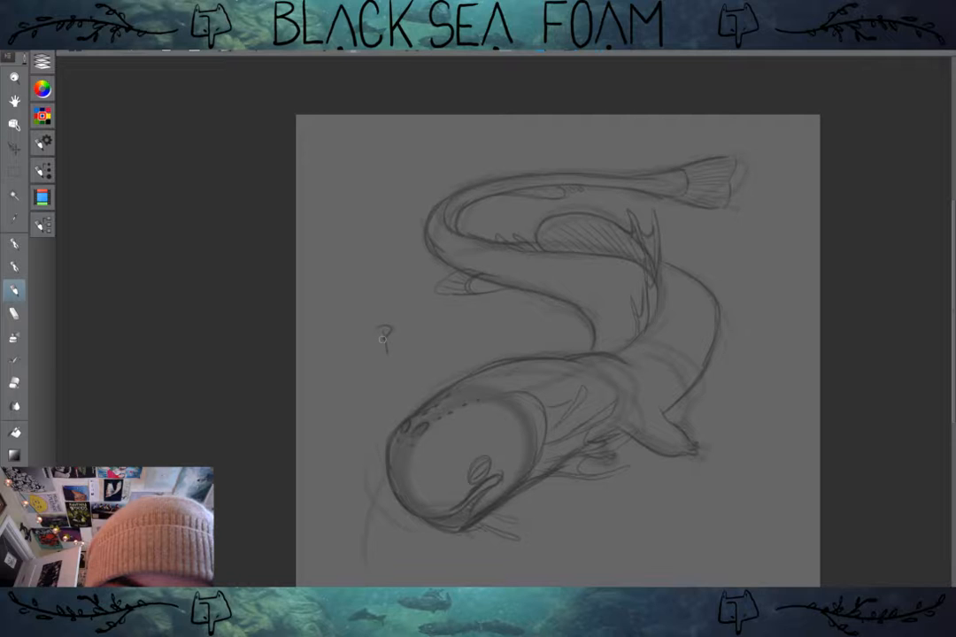
# Step: Handwrite "BRB" in the empty canvas area above the creature's head
pyautogui.moveTo(383, 329); pyautogui.dragTo(390, 350)
pyautogui.moveTo(395, 327)
pyautogui.mouseDown()
pyautogui.moveTo(413, 326)
pyautogui.moveTo(418, 351)
pyautogui.mouseUp()
pyautogui.moveTo(427, 324); pyautogui.dragTo(431, 341)
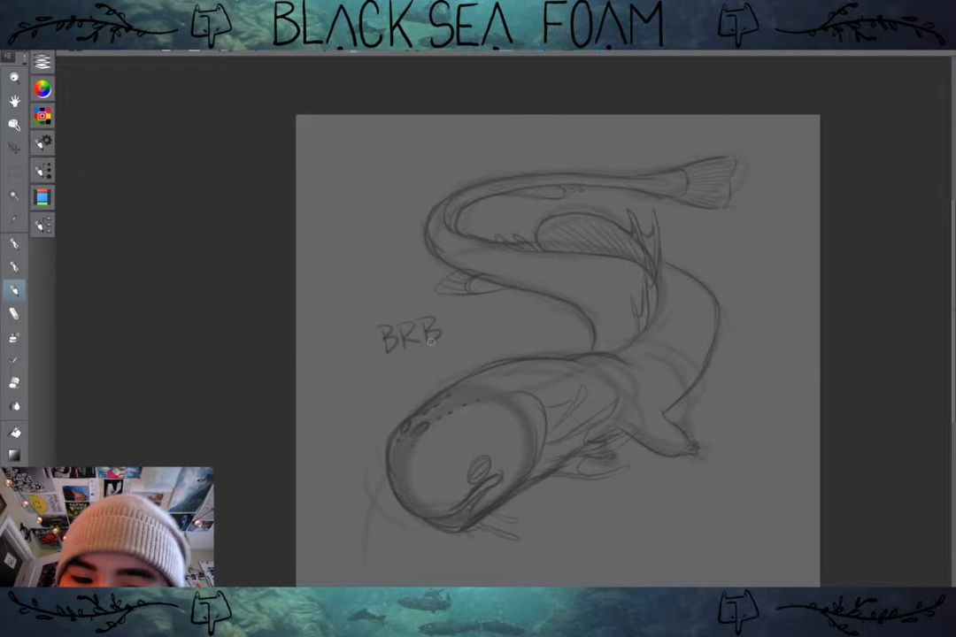
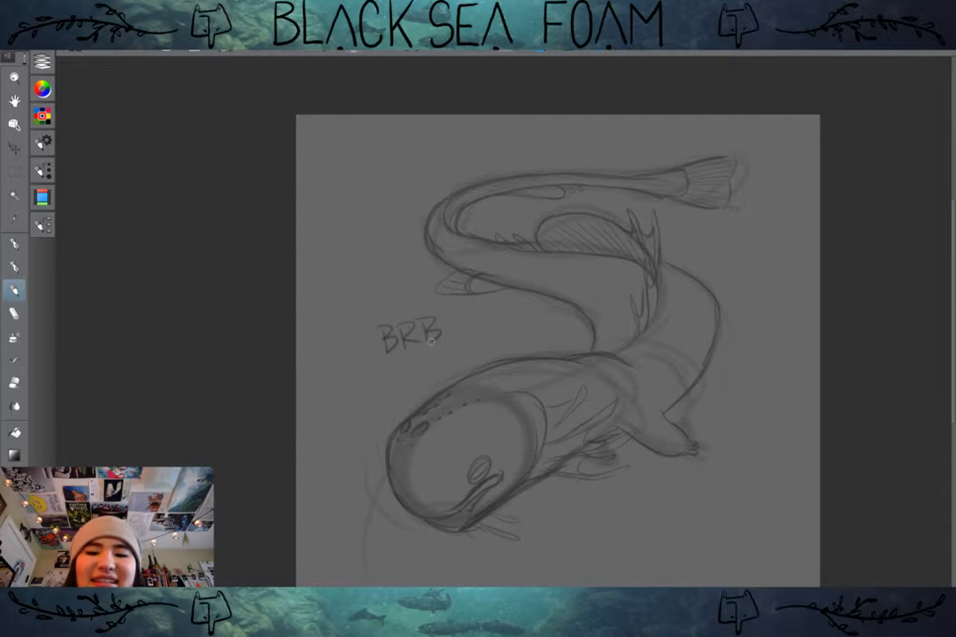
# Step: Erase the handwritten "BRB" from the empty canvas area above the creature's head
pyautogui.moveTo(363, 289); pyautogui.dragTo(355, 265)
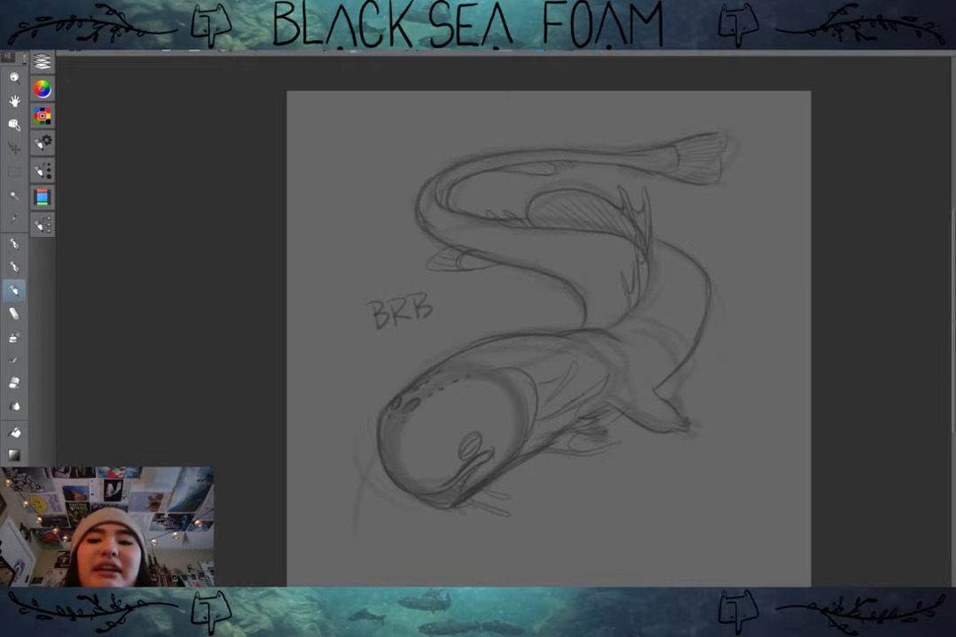
pyautogui.scroll(1, 712, 364)
pyautogui.moveTo(549, 337); pyautogui.dragTo(602, 338)
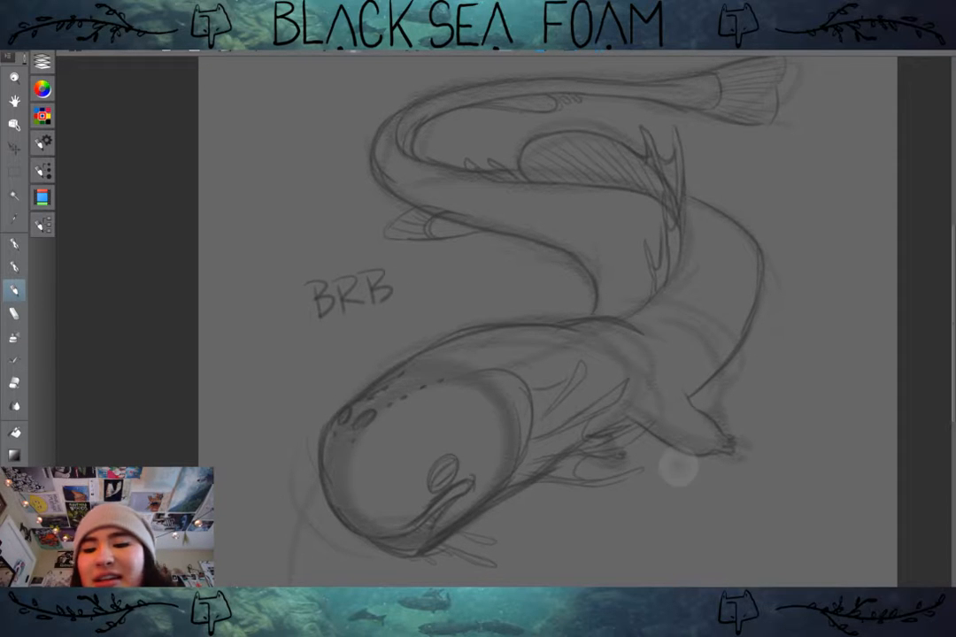
pyautogui.moveTo(571, 393); pyautogui.dragTo(624, 339)
pyautogui.scroll(1, 774, 411)
pyautogui.moveTo(688, 170); pyautogui.dragTo(642, 291)
pyautogui.scroll(-1, 694, 292)
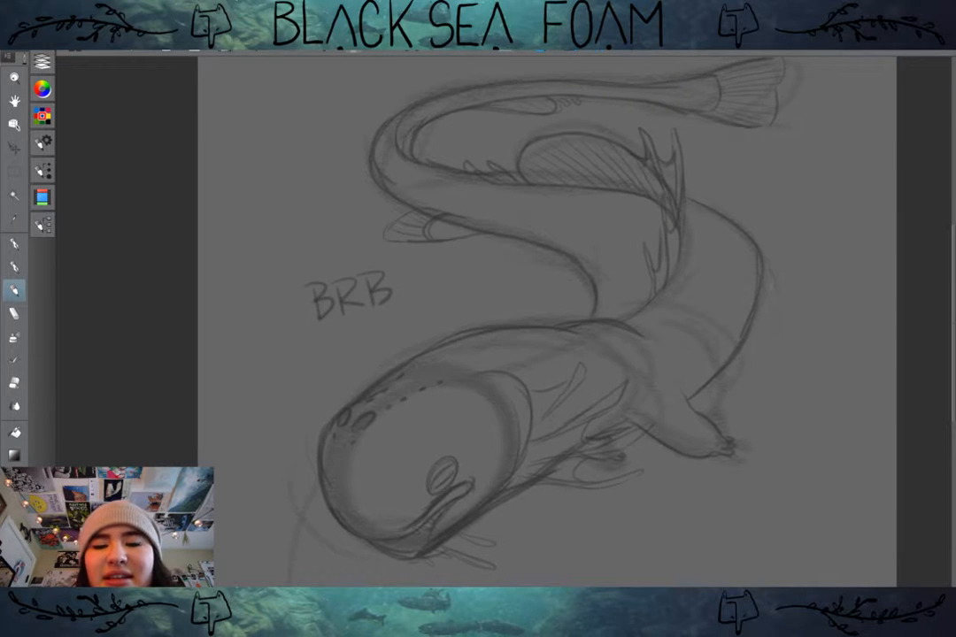
pyautogui.scroll(-1, 739, 350)
pyautogui.moveTo(469, 317)
pyautogui.mouseDown()
pyautogui.moveTo(418, 317)
pyautogui.moveTo(433, 295)
pyautogui.moveTo(409, 327)
pyautogui.mouseUp()
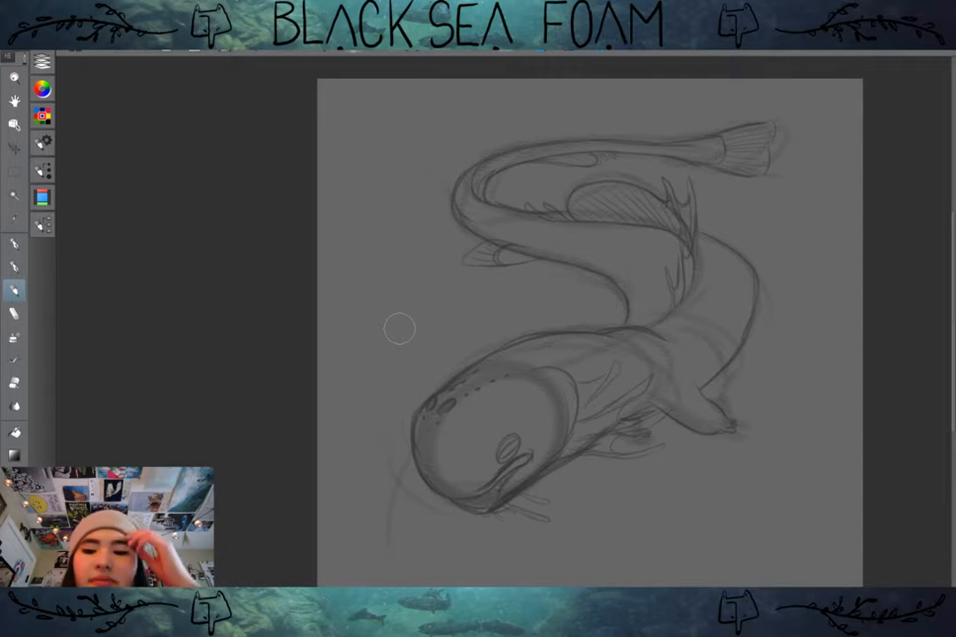
pyautogui.scroll(1, 488, 335)
pyautogui.moveTo(488, 335)
pyautogui.mouseDown()
pyautogui.moveTo(407, 301)
pyautogui.moveTo(431, 317)
pyautogui.mouseUp()
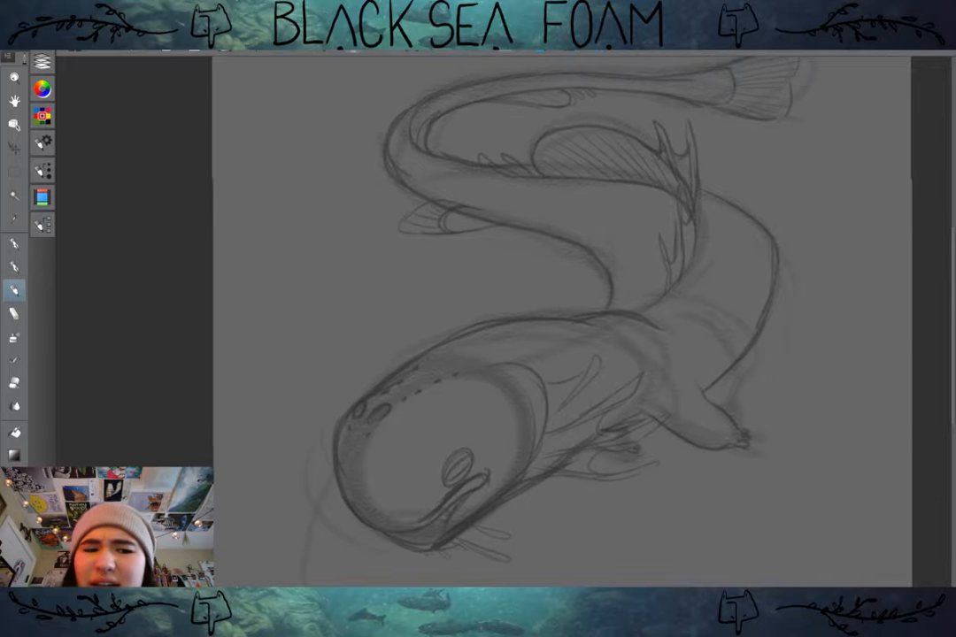
pyautogui.scroll(-1, 432, 317)
pyautogui.scroll(-1, 452, 252)
pyautogui.moveTo(453, 253); pyautogui.dragTo(436, 248)
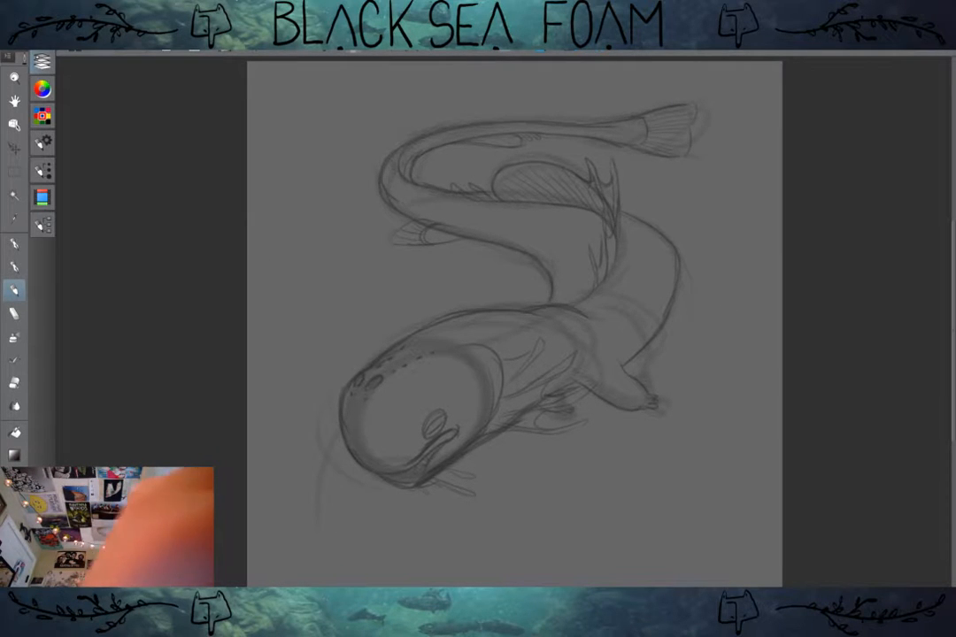
# Step: Add a new raster layer directly above the rough sketch on Layer 1, beneath the refined line layer
pyautogui.click(39, 60)
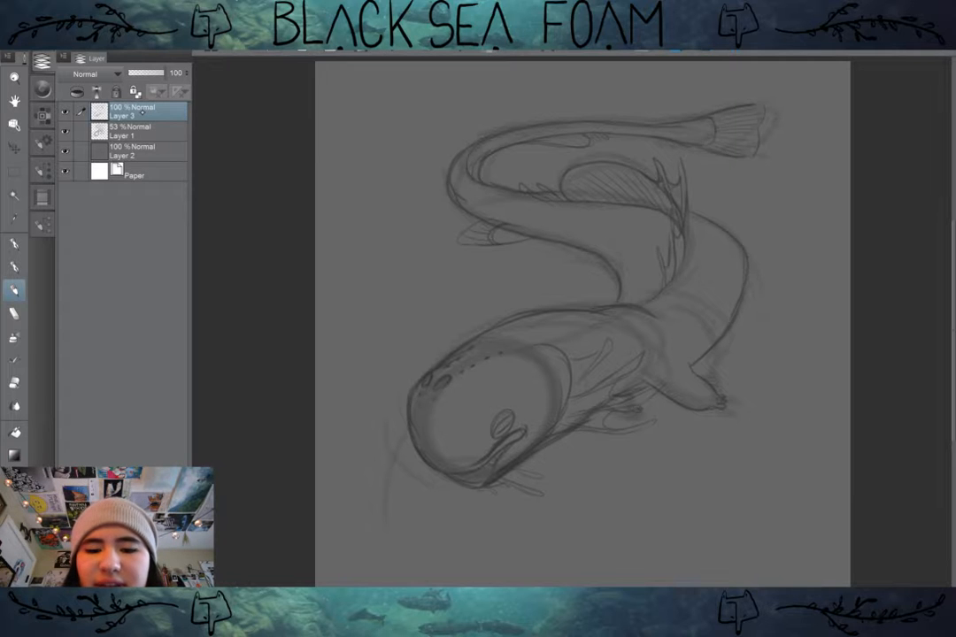
pyautogui.moveTo(531, 327); pyautogui.dragTo(527, 337)
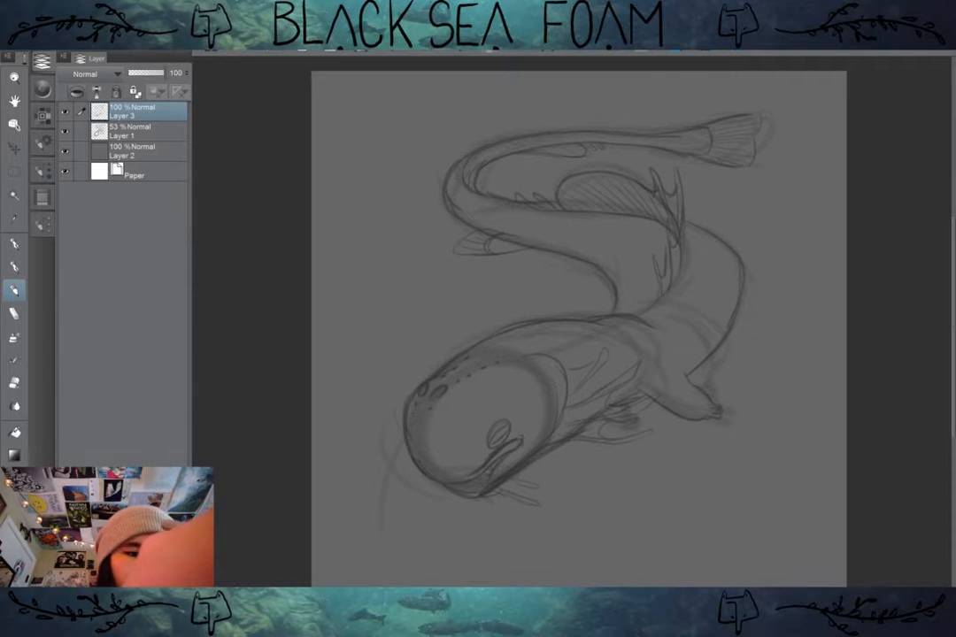
pyautogui.click(77, 92)
pyautogui.click(77, 92)
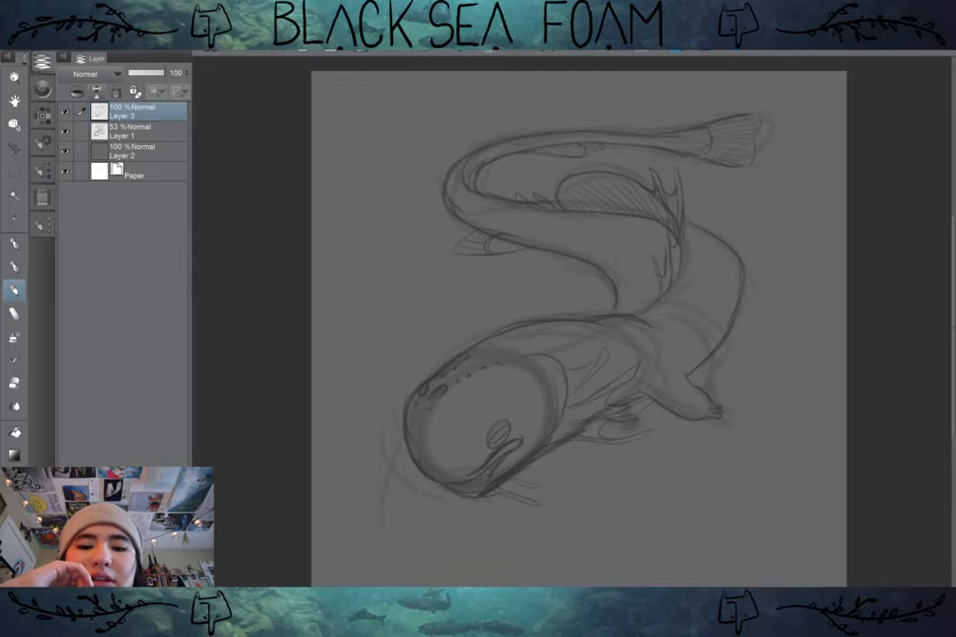
pyautogui.click(134, 131)
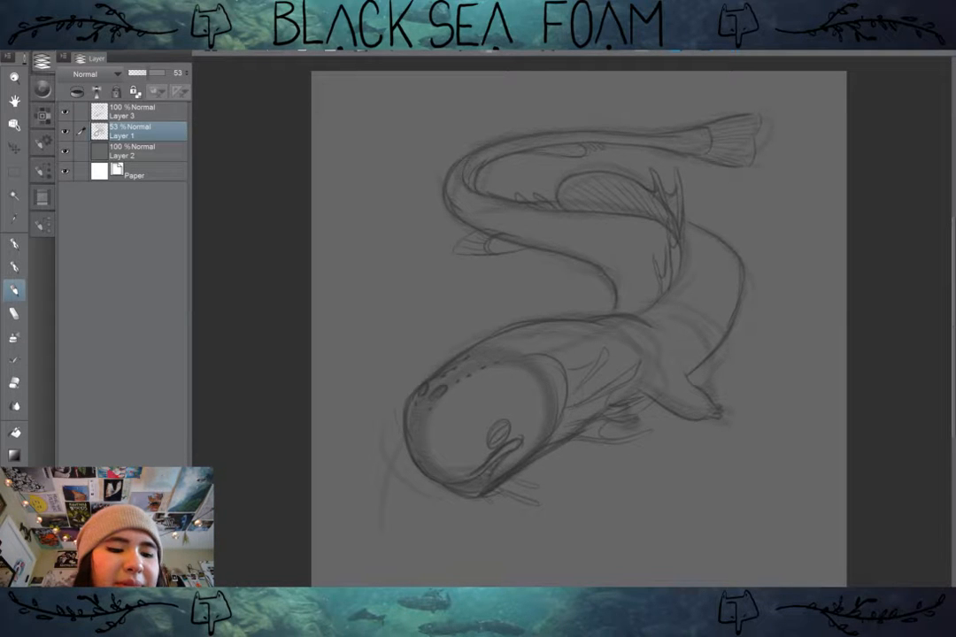
pyautogui.hotkey('ctrl', 'shift', 'n')
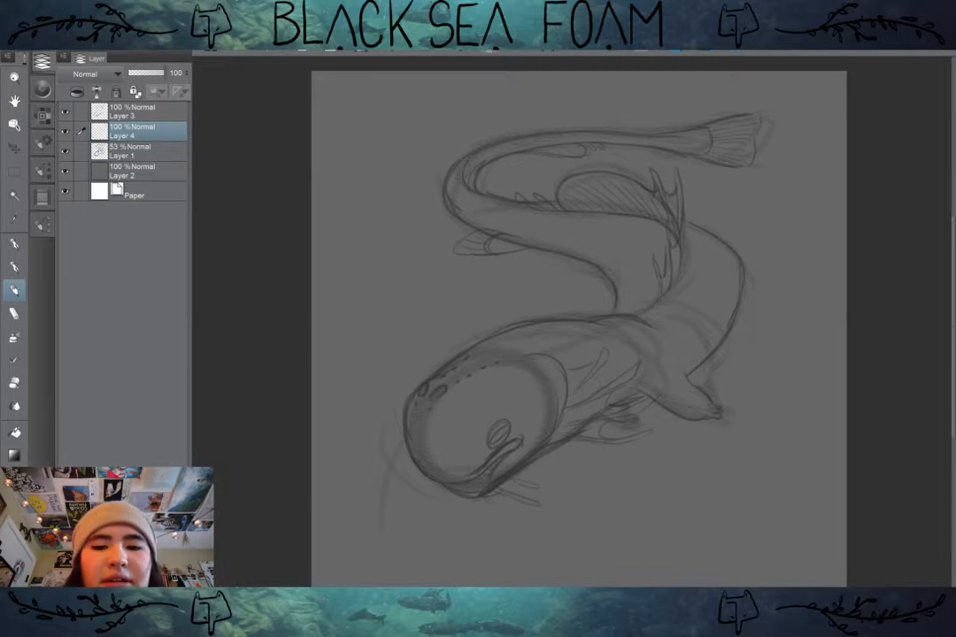
# Step: Choose the Wash Buildup High Res brush from the India ink brushes for painting on the new layer
pyautogui.click(42, 171)
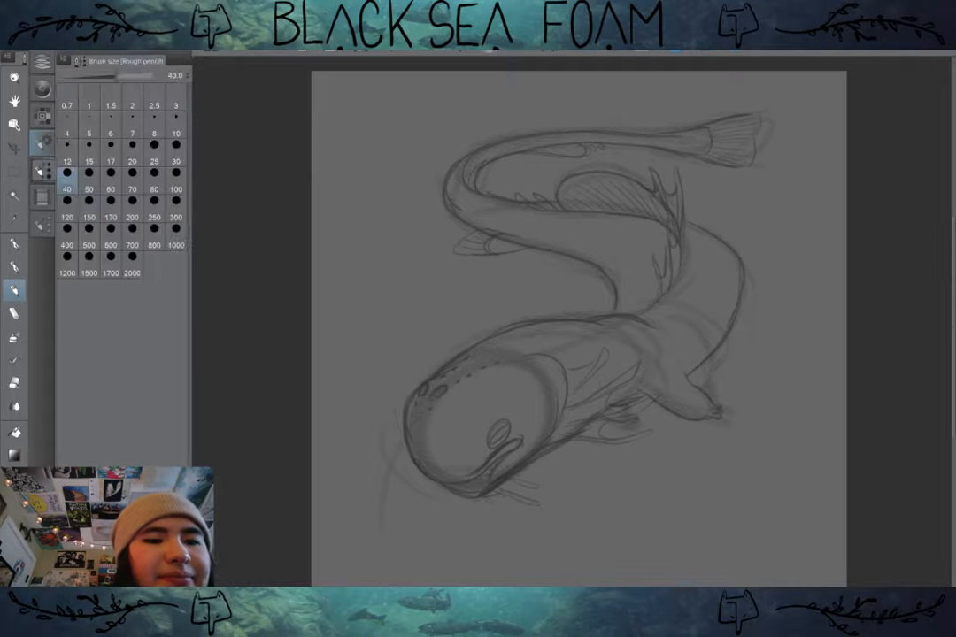
pyautogui.click(43, 116)
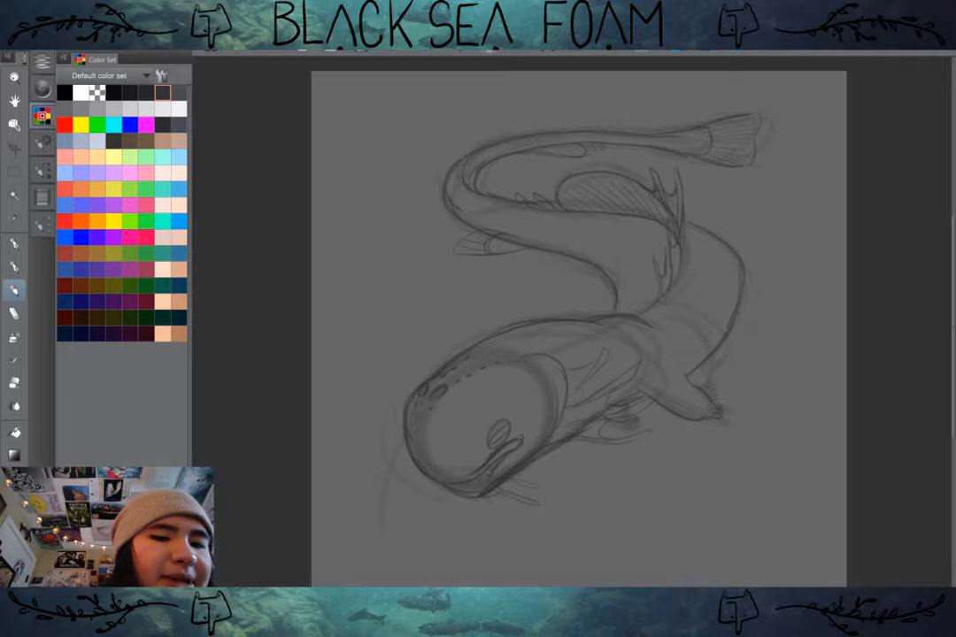
pyautogui.click(43, 87)
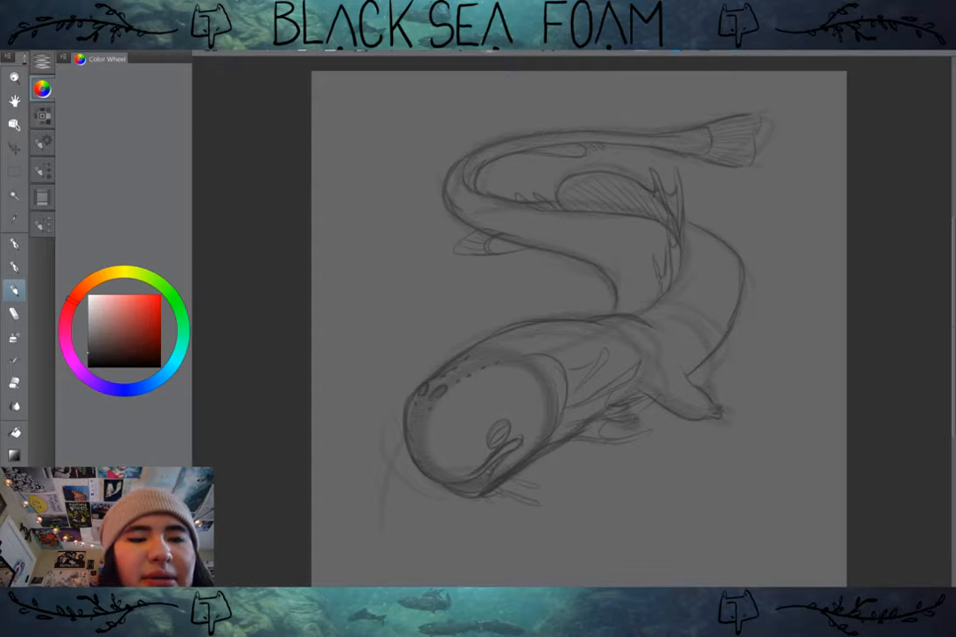
pyautogui.click(43, 144)
pyautogui.click(43, 225)
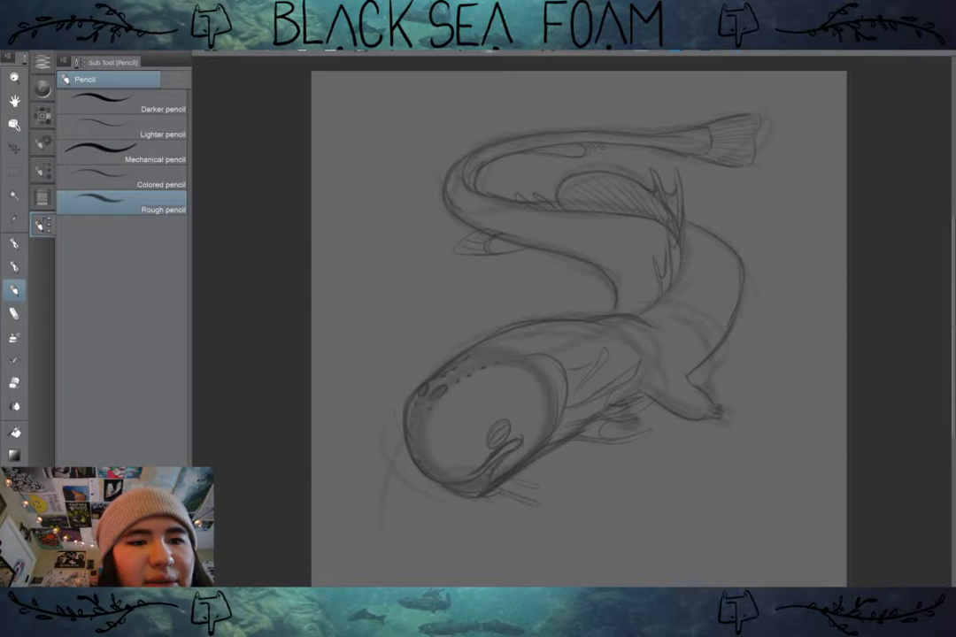
pyautogui.click(14, 265)
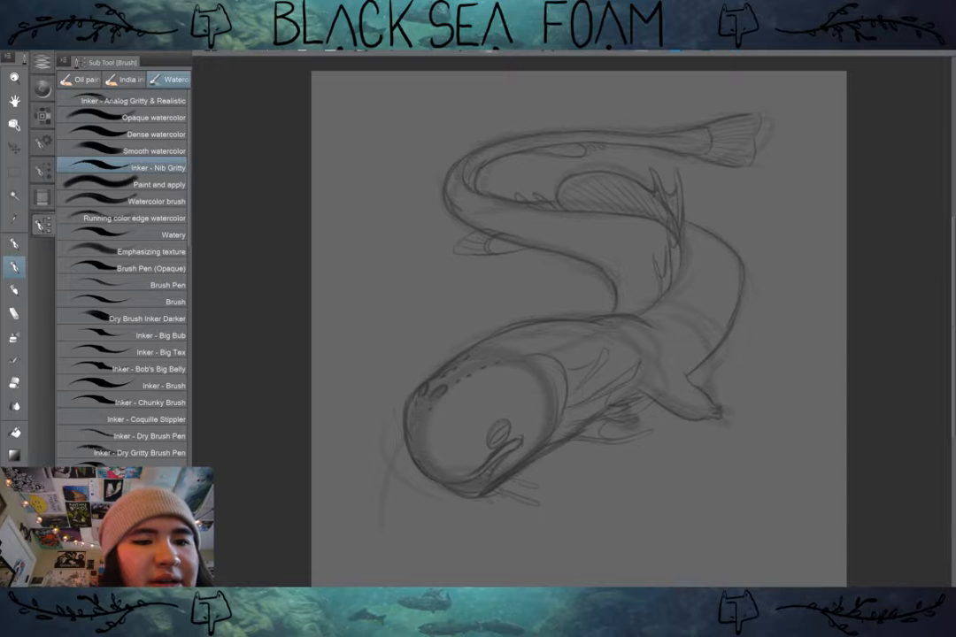
pyautogui.click(123, 80)
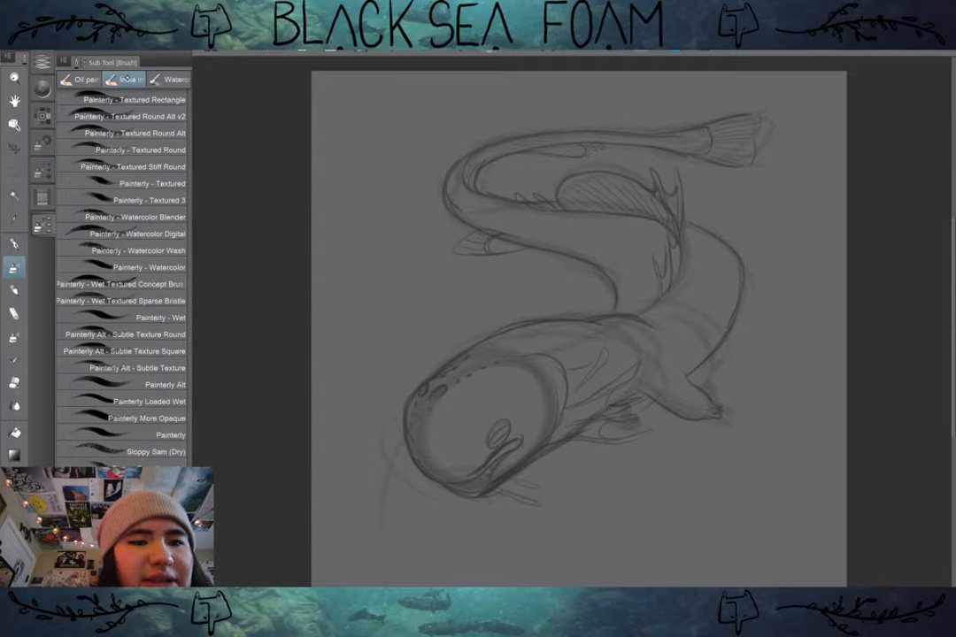
pyautogui.scroll(10, 124, 266)
pyautogui.scroll(10, 124, 266)
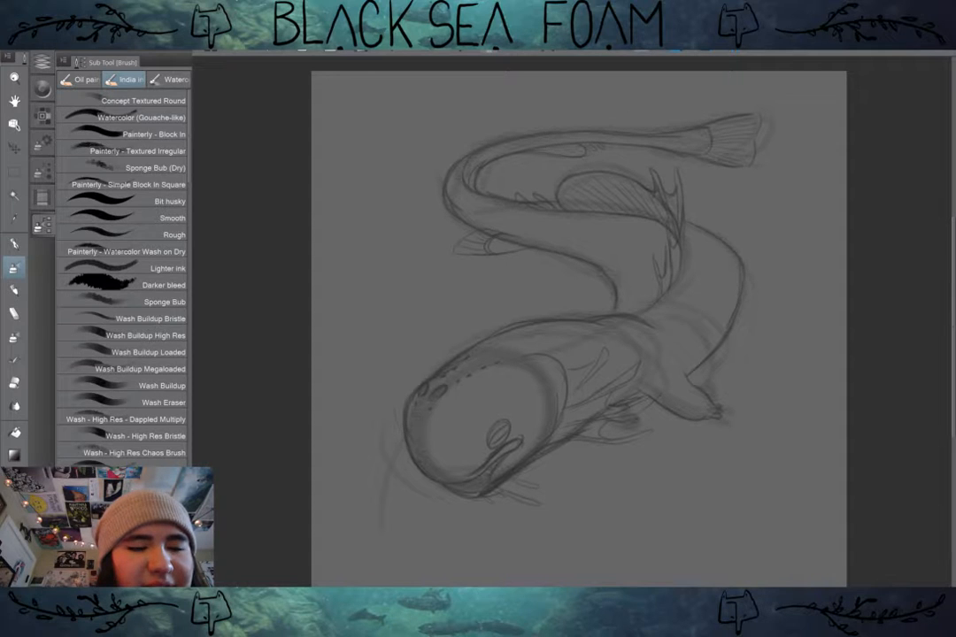
pyautogui.scroll(-2, 138, 346)
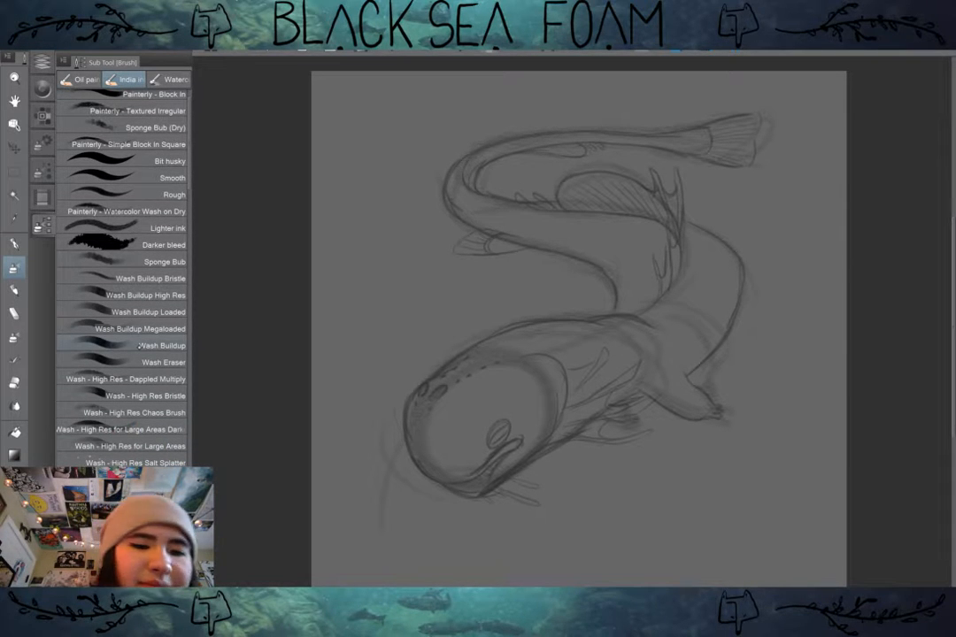
pyautogui.click(120, 295)
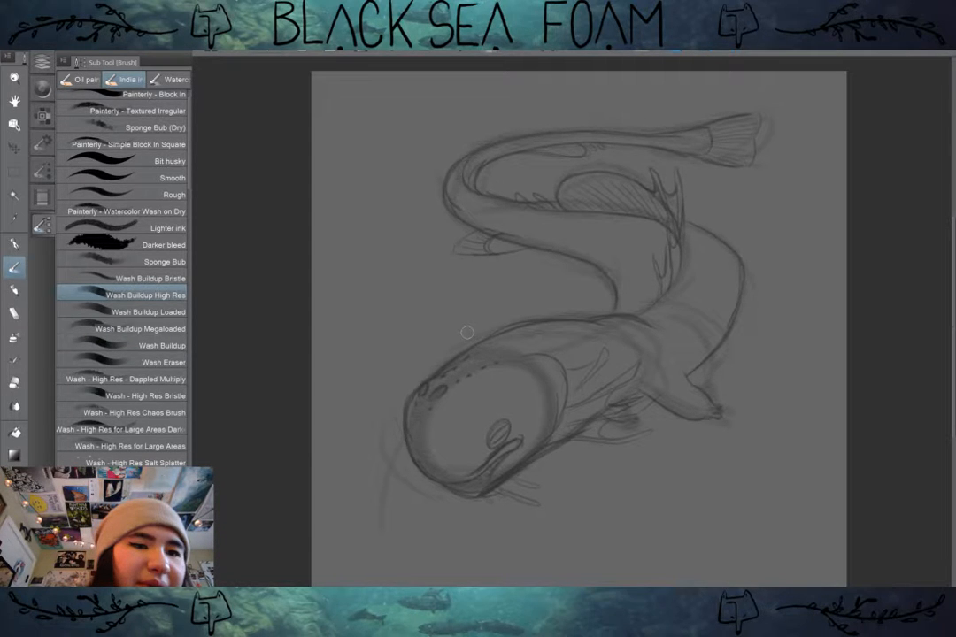
# Step: Try out Wash Buildup High Res with broad dark strokes over the head and gill area, and undo them
pyautogui.click(42, 61)
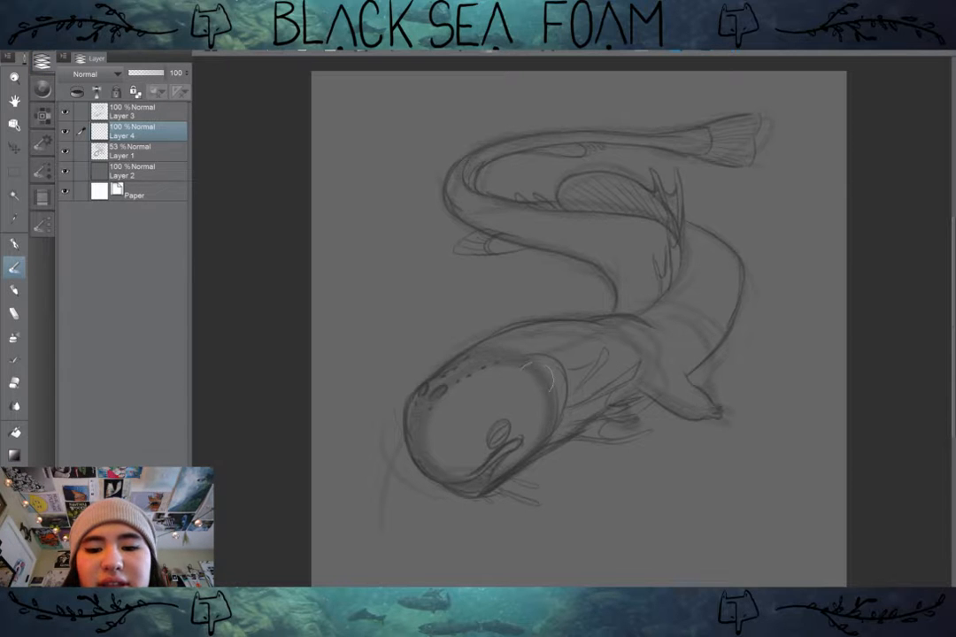
pyautogui.moveTo(521, 384)
pyautogui.mouseDown()
pyautogui.moveTo(607, 357)
pyautogui.moveTo(513, 420)
pyautogui.moveTo(620, 375)
pyautogui.mouseUp()
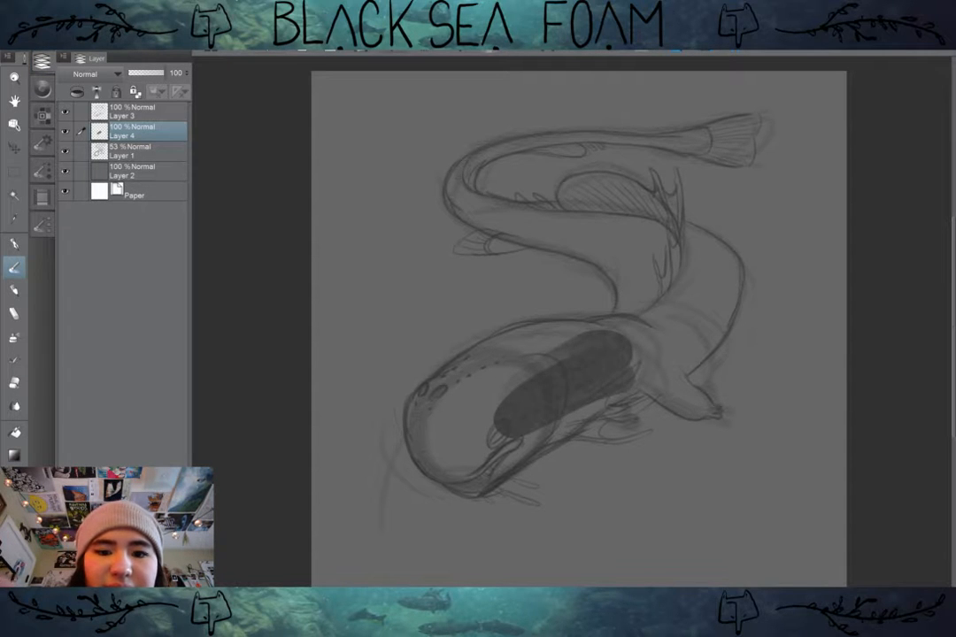
pyautogui.hotkey('ctrl', 'z')
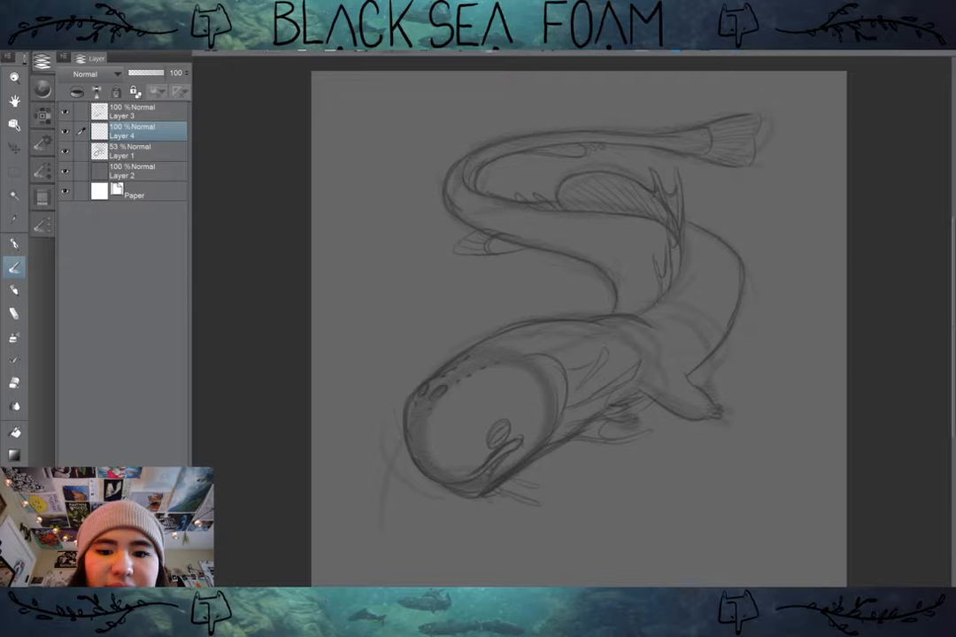
pyautogui.hotkey('ctrl', 'y')
pyautogui.hotkey('ctrl', 'z')
pyautogui.hotkey('ctrl', 'z')
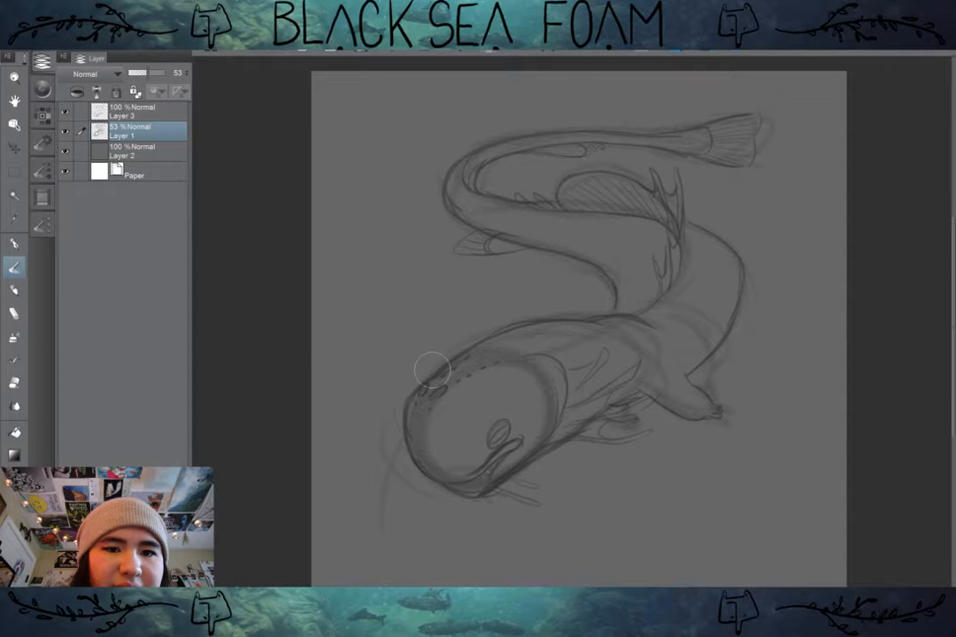
pyautogui.hotkey('ctrl', 'y')
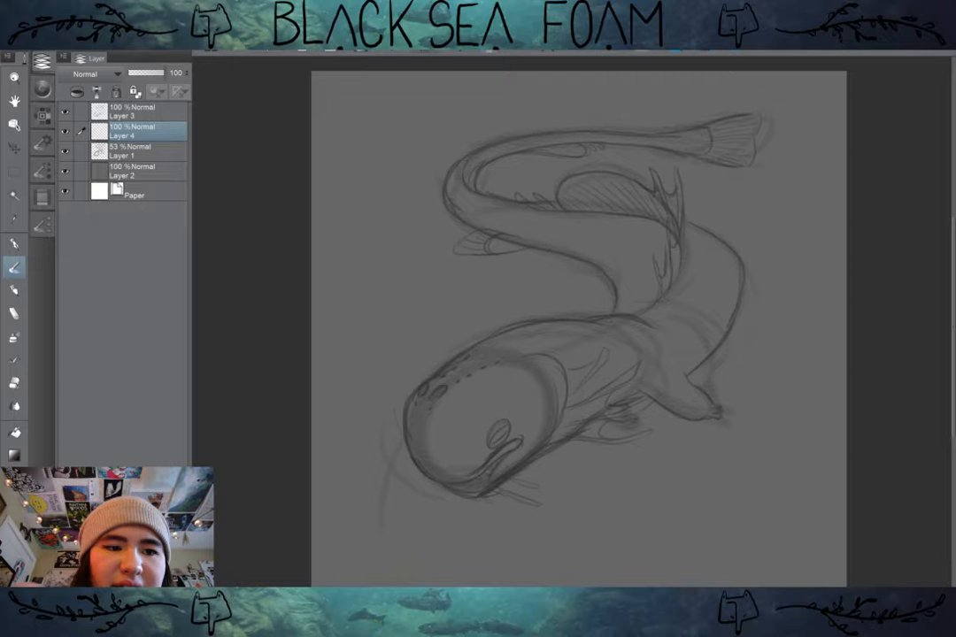
pyautogui.hotkey('ctrl', 'y')
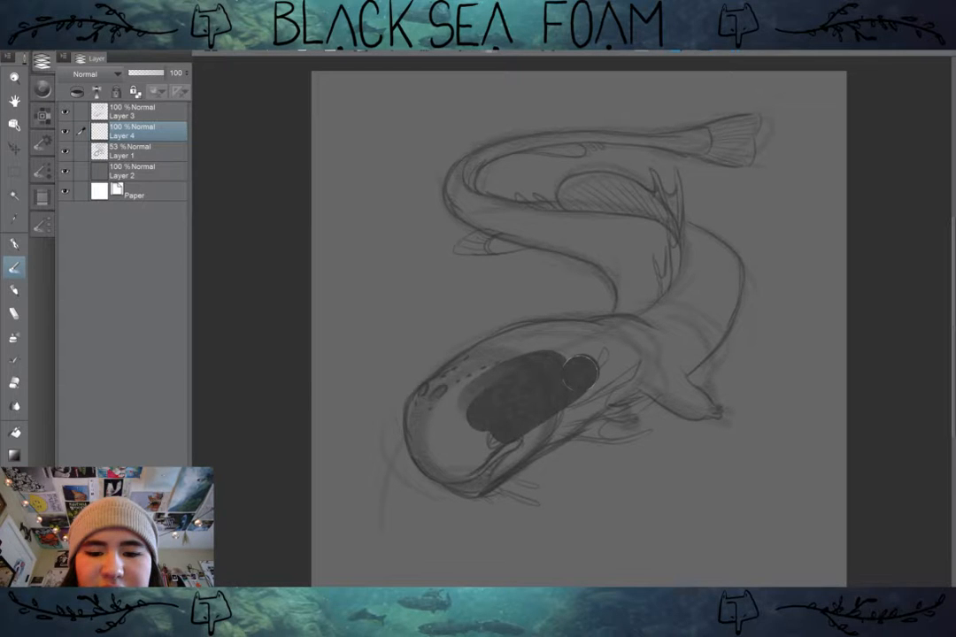
pyautogui.hotkey('ctrl', 'z')
# Step: Switch to the Wash Buildup brush and test overlapping dark strokes across the head
pyautogui.click(41, 171)
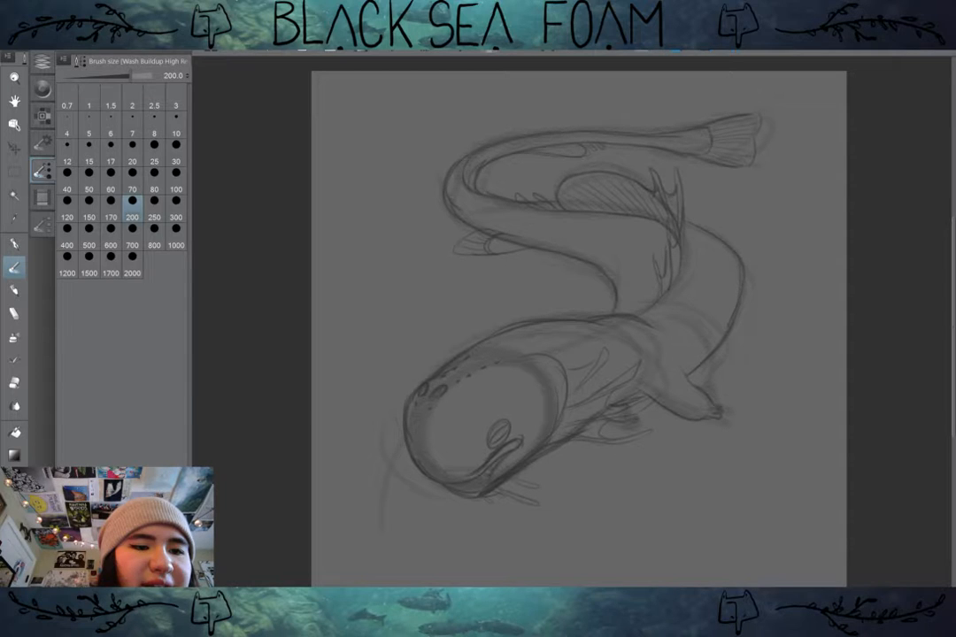
pyautogui.click(42, 224)
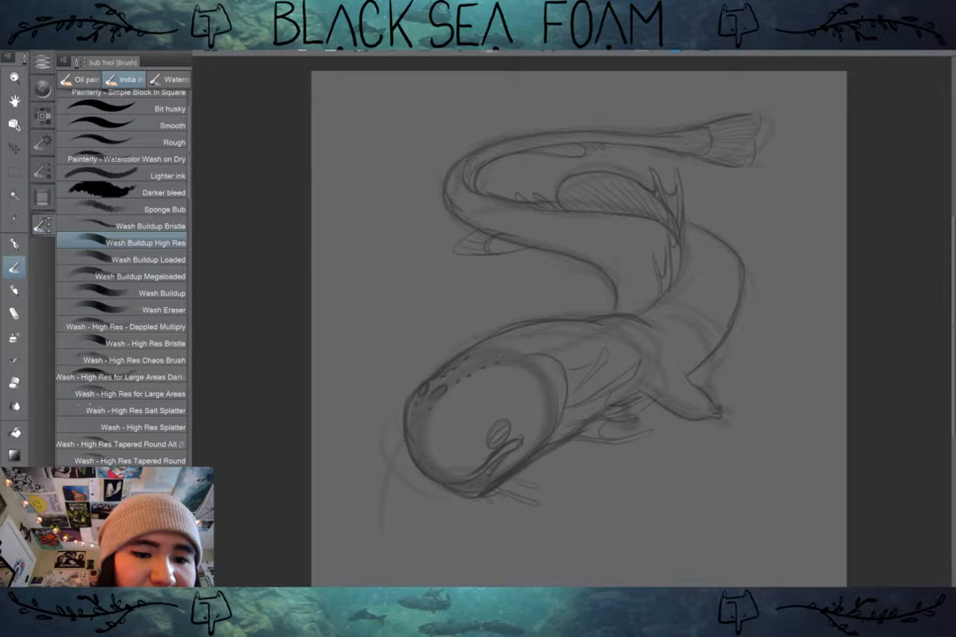
pyautogui.click(162, 293)
pyautogui.moveTo(588, 356); pyautogui.dragTo(498, 405)
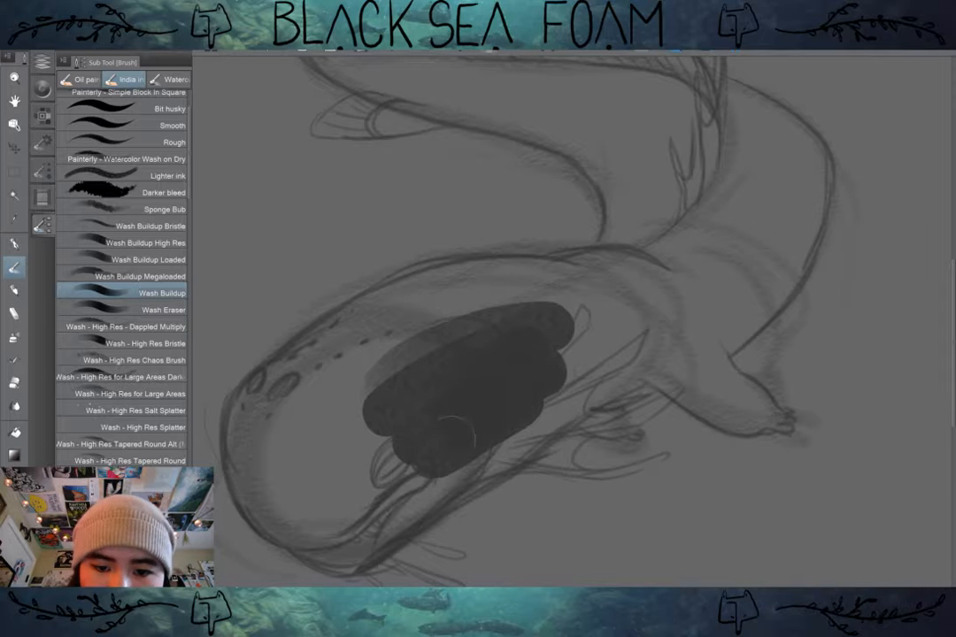
pyautogui.moveTo(542, 400); pyautogui.dragTo(421, 481)
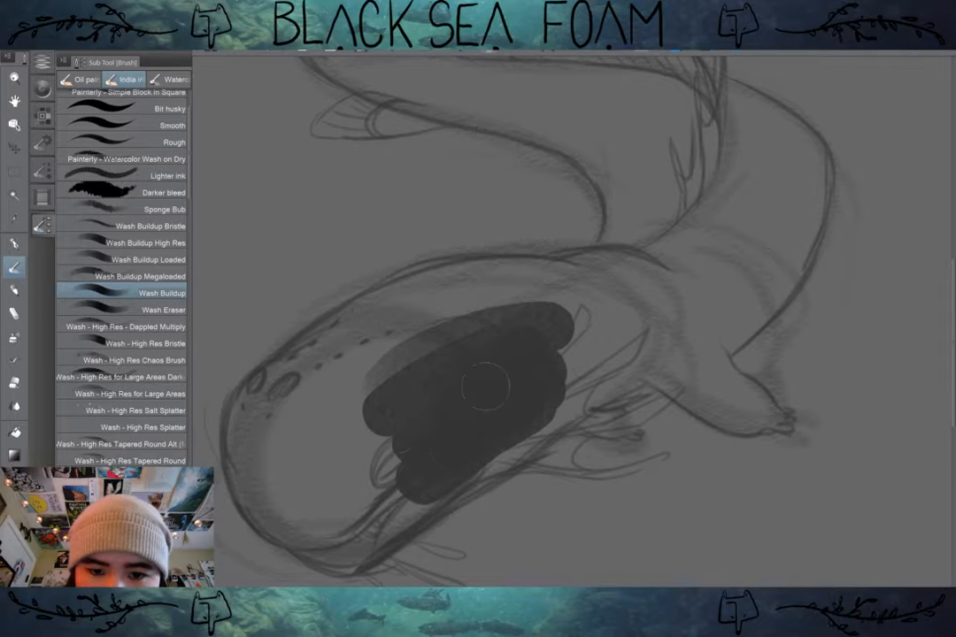
pyautogui.moveTo(485, 387); pyautogui.dragTo(396, 431)
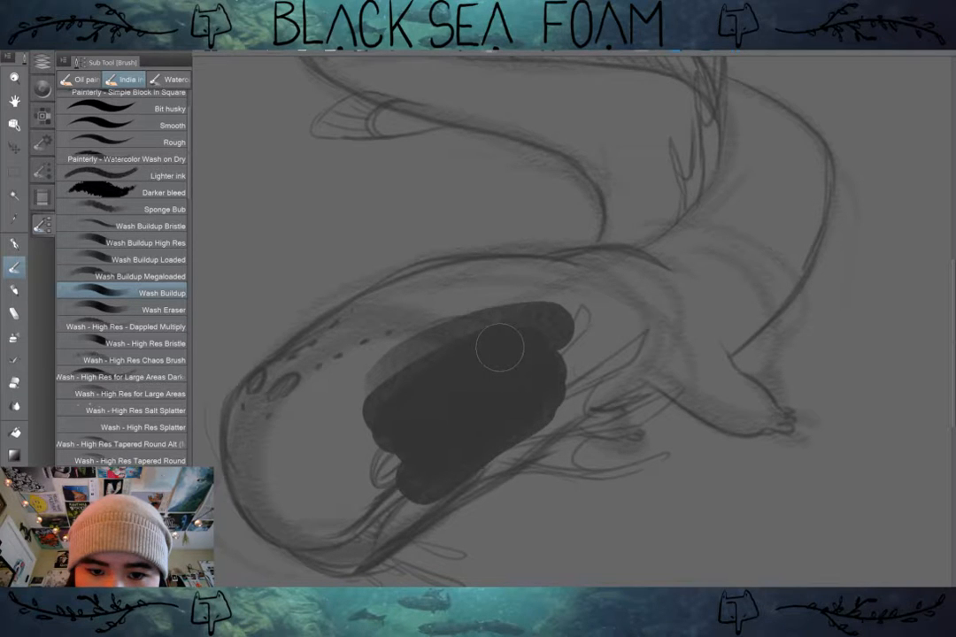
pyautogui.moveTo(500, 349); pyautogui.dragTo(319, 409)
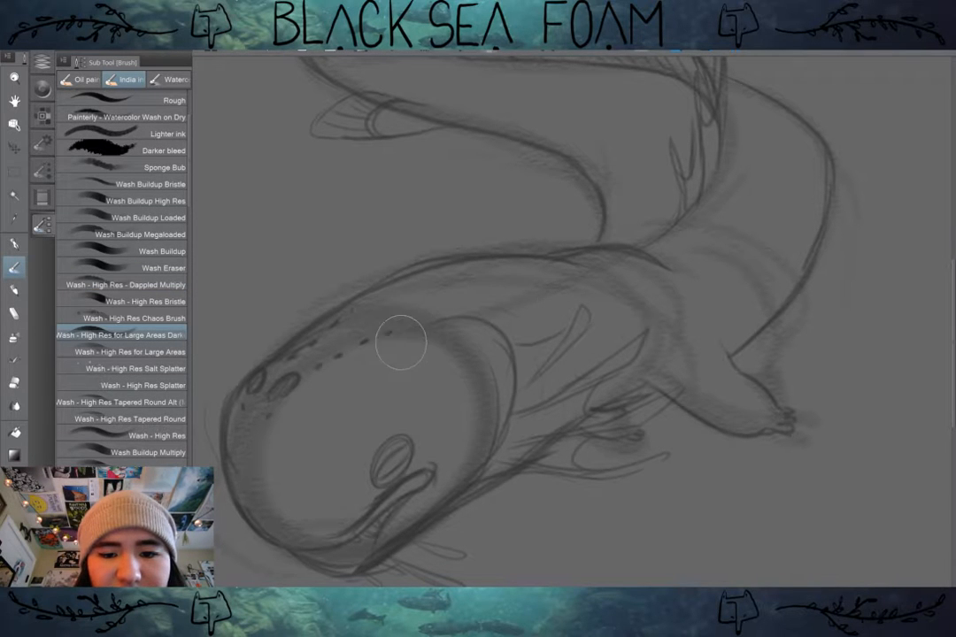
# Step: Test the dark Wash - High Res for Large Areas brush over the forehead and eye, and undo the strokes
pyautogui.moveTo(400, 343)
pyautogui.mouseDown()
pyautogui.moveTo(492, 327)
pyautogui.moveTo(439, 358)
pyautogui.mouseUp()
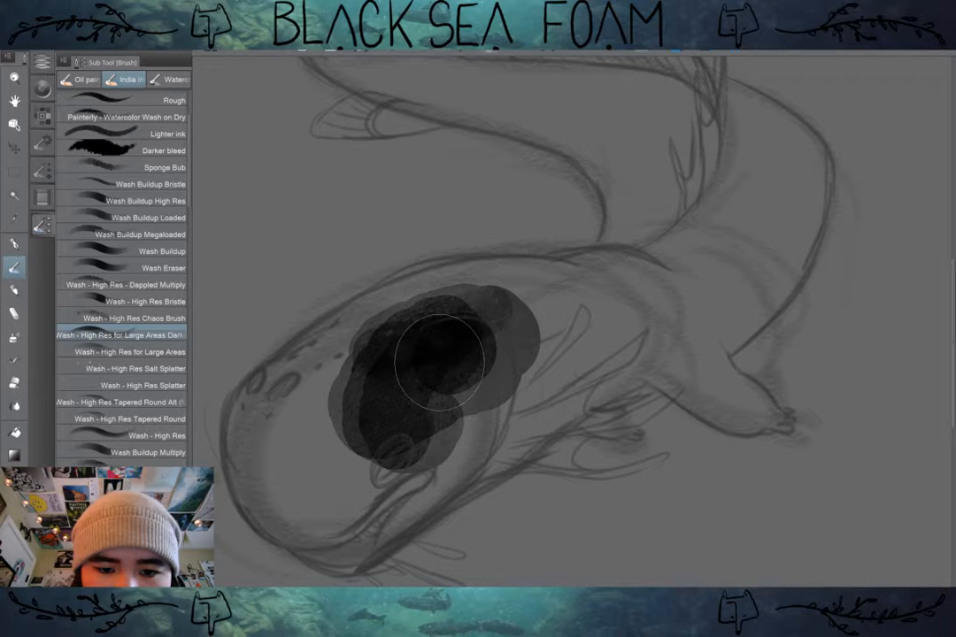
pyautogui.hotkey('ctrl', 'z')
pyautogui.hotkey('ctrl', 'z')
pyautogui.hotkey('ctrl', 'z')
# Step: Select the Wash Buildup Multiply brush
pyautogui.scroll(-3, 121, 265)
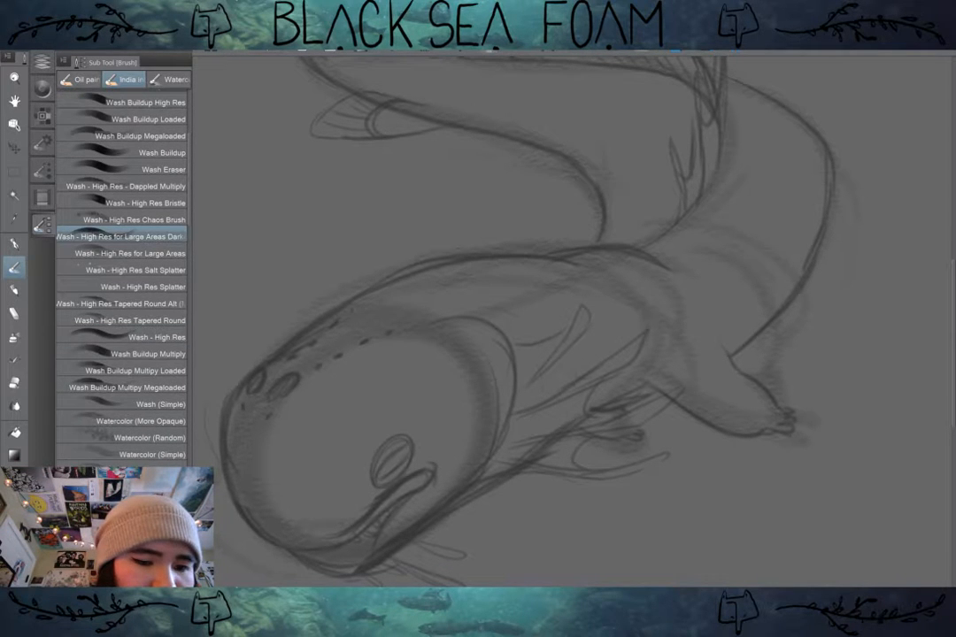
pyautogui.click(148, 353)
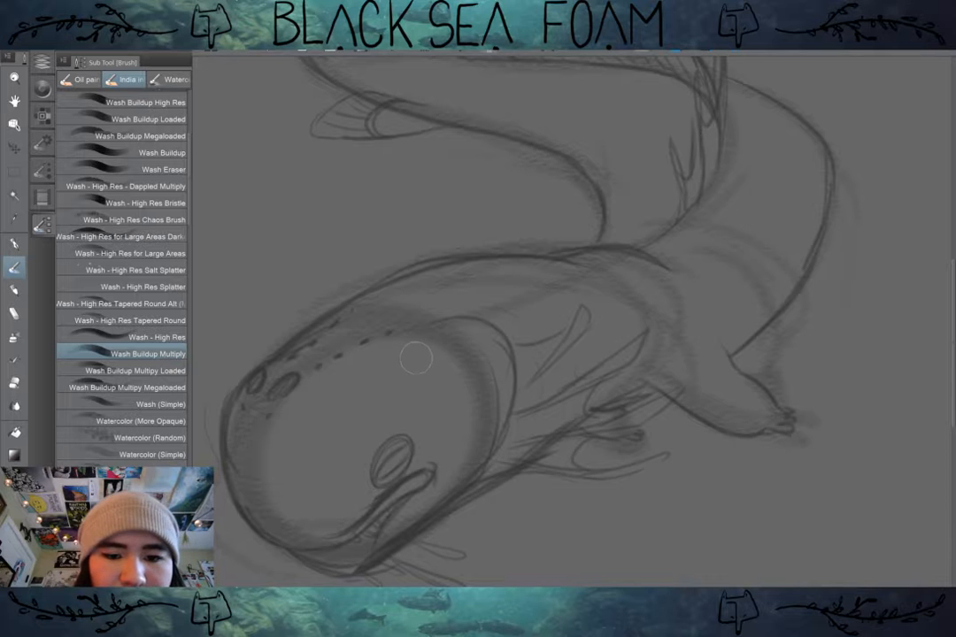
# Step: Test dark strokes over the head and gills with Wash Buildup Multiply and Wash Buildup Multipy Megaloaded, undoing each
pyautogui.moveTo(447, 326)
pyautogui.mouseDown()
pyautogui.moveTo(504, 337)
pyautogui.moveTo(510, 348)
pyautogui.moveTo(479, 400)
pyautogui.moveTo(479, 425)
pyautogui.moveTo(503, 415)
pyautogui.moveTo(533, 366)
pyautogui.moveTo(524, 335)
pyautogui.moveTo(495, 436)
pyautogui.moveTo(532, 345)
pyautogui.moveTo(480, 437)
pyautogui.moveTo(508, 339)
pyautogui.mouseUp()
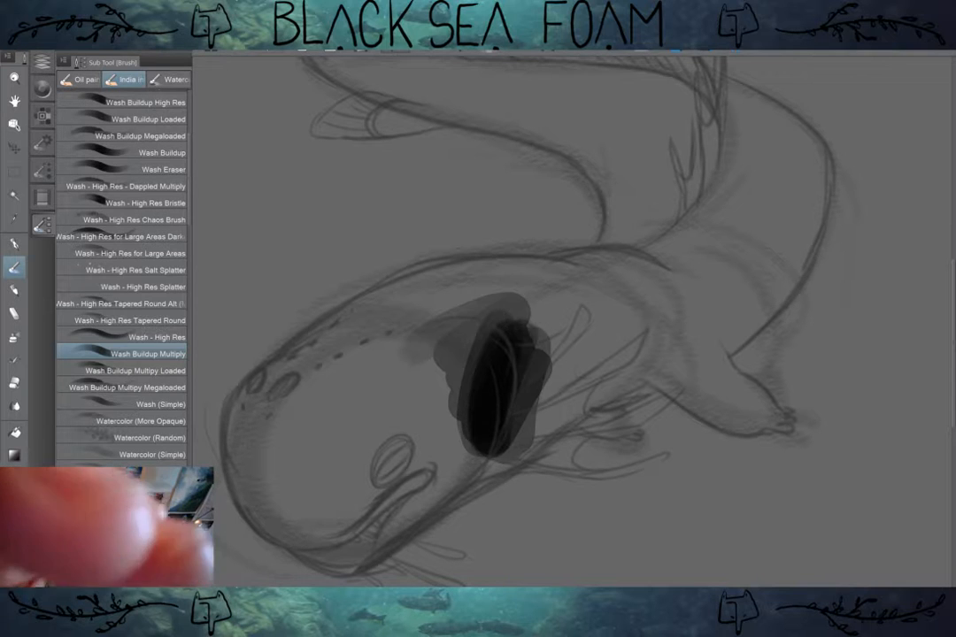
pyautogui.hotkey('ctrl', 'z')
pyautogui.click(152, 366)
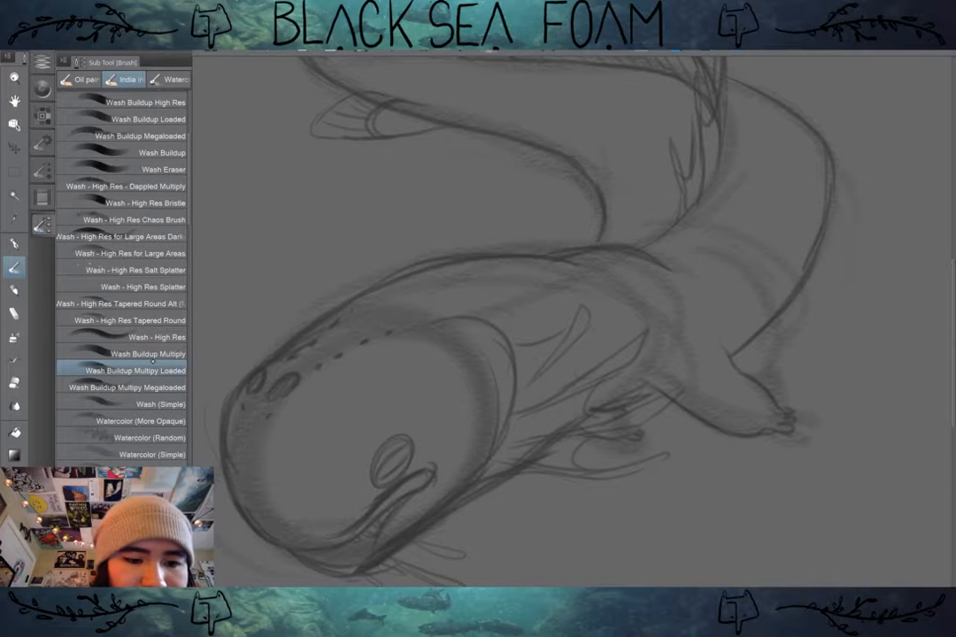
pyautogui.click(152, 388)
pyautogui.moveTo(395, 354)
pyautogui.mouseDown()
pyautogui.moveTo(486, 312)
pyautogui.moveTo(421, 398)
pyautogui.moveTo(453, 324)
pyautogui.mouseUp()
pyautogui.hotkey('ctrl', 'z')
# Step: Switch to the Concept 5 brush, test dark textured strokes over the head and along the body, and undo them
pyautogui.scroll(-5, 121, 266)
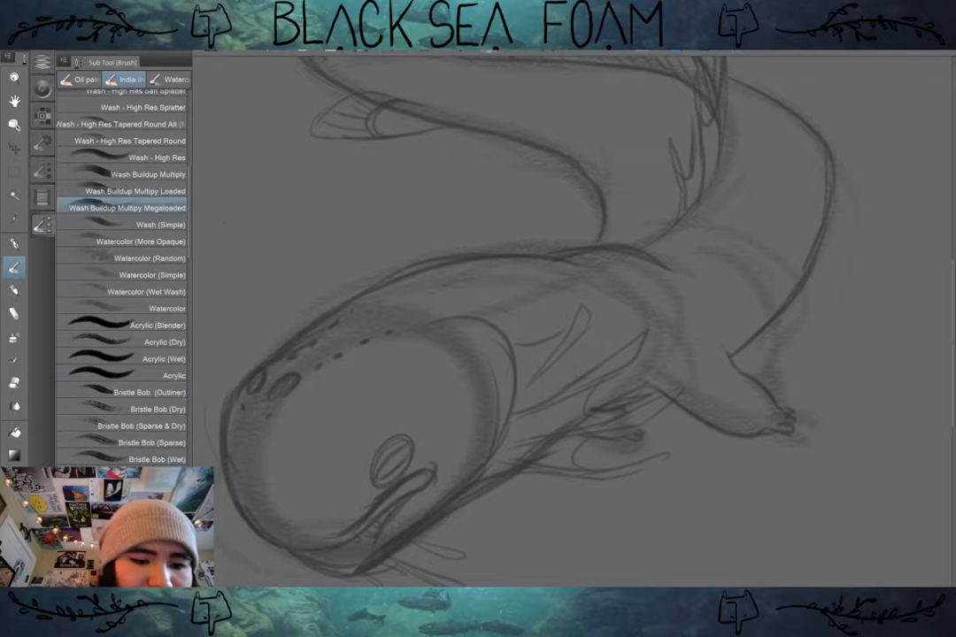
pyautogui.scroll(-5, 121, 266)
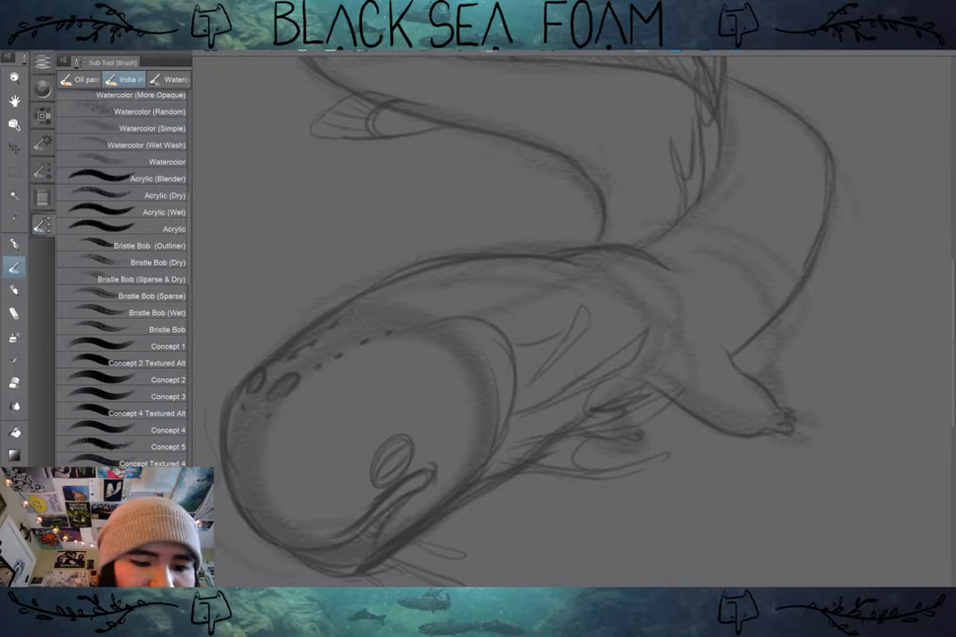
pyautogui.click(133, 462)
pyautogui.click(133, 446)
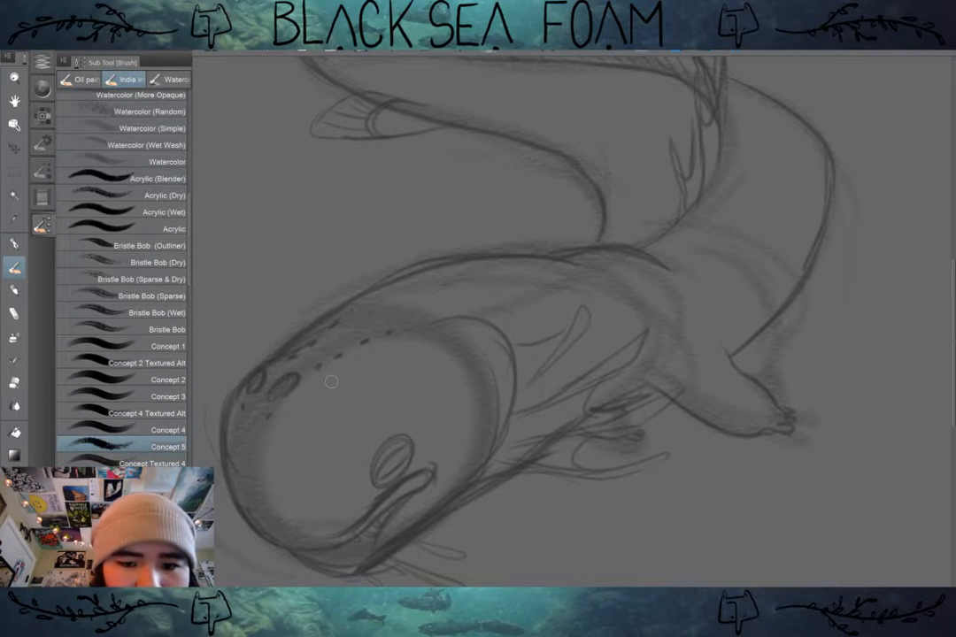
pyautogui.moveTo(333, 380); pyautogui.dragTo(389, 373)
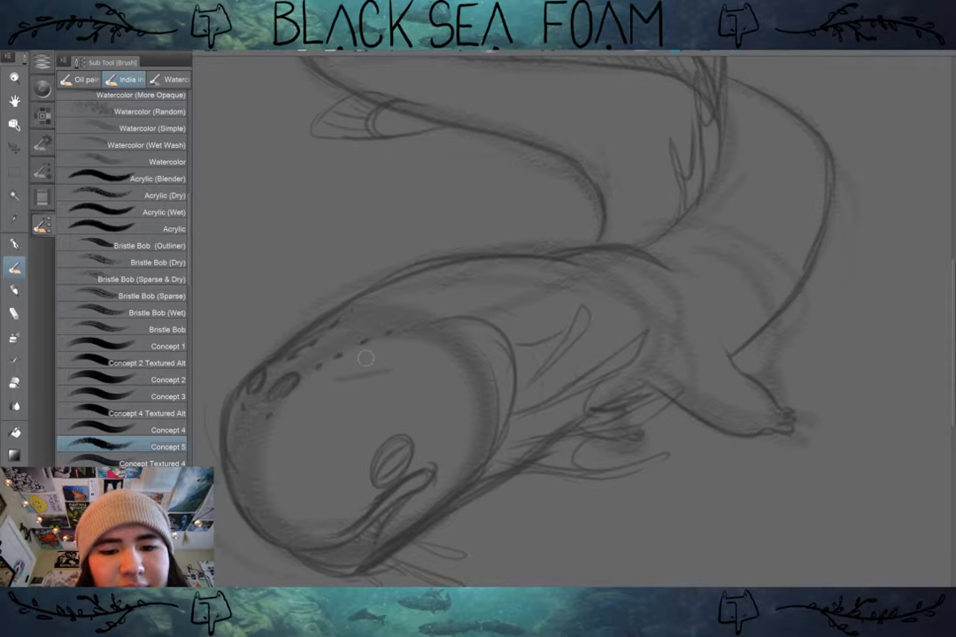
pyautogui.moveTo(354, 363)
pyautogui.mouseDown()
pyautogui.moveTo(475, 313)
pyautogui.moveTo(370, 391)
pyautogui.moveTo(464, 363)
pyautogui.moveTo(441, 400)
pyautogui.moveTo(445, 432)
pyautogui.mouseUp()
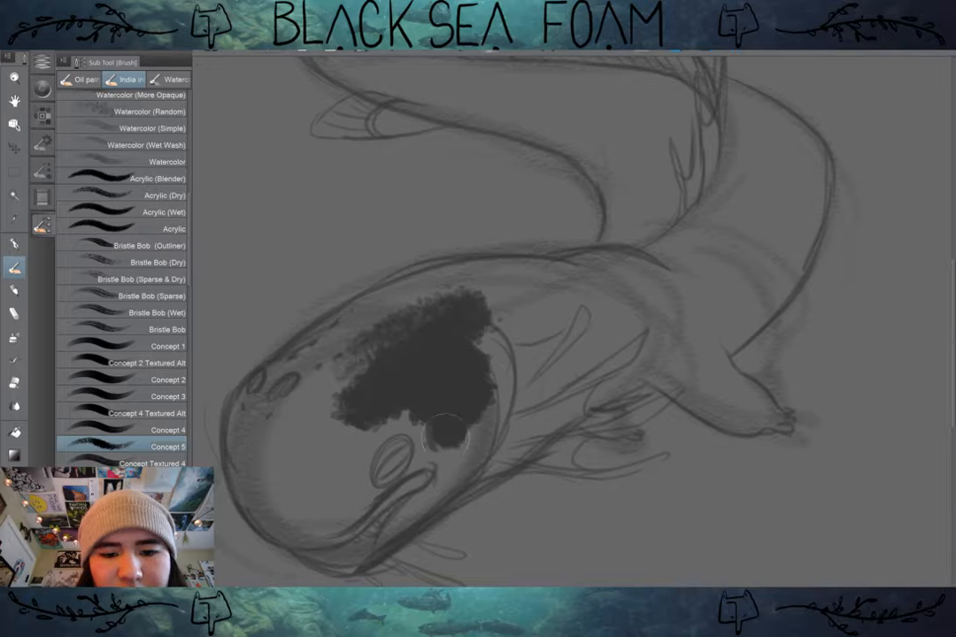
pyautogui.hotkey('ctrl', 'z')
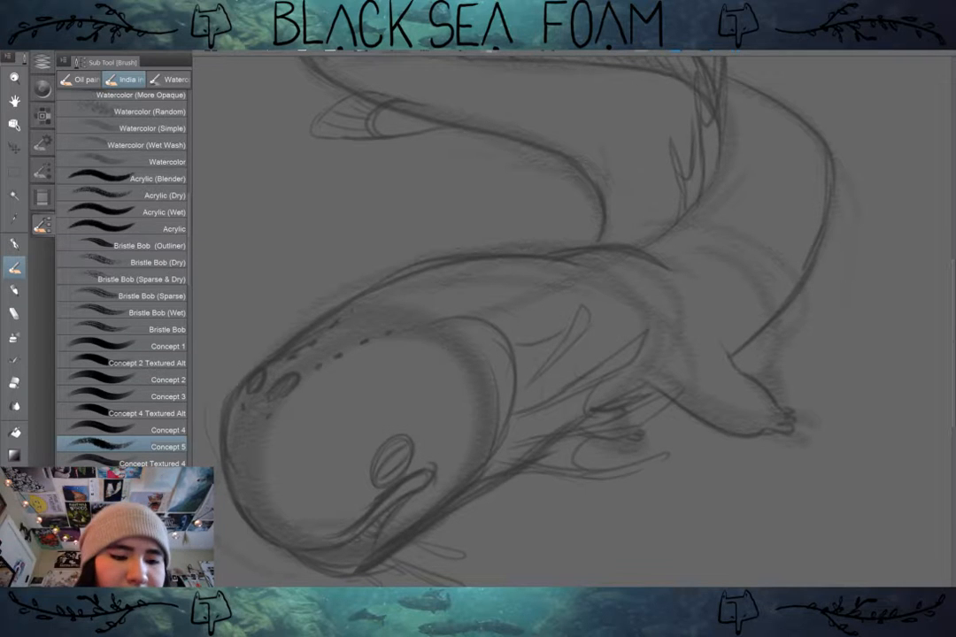
pyautogui.scroll(-6, 121, 266)
pyautogui.moveTo(283, 337)
pyautogui.mouseDown()
pyautogui.moveTo(428, 379)
pyautogui.moveTo(682, 250)
pyautogui.mouseUp()
pyautogui.hotkey('ctrl', 'z')
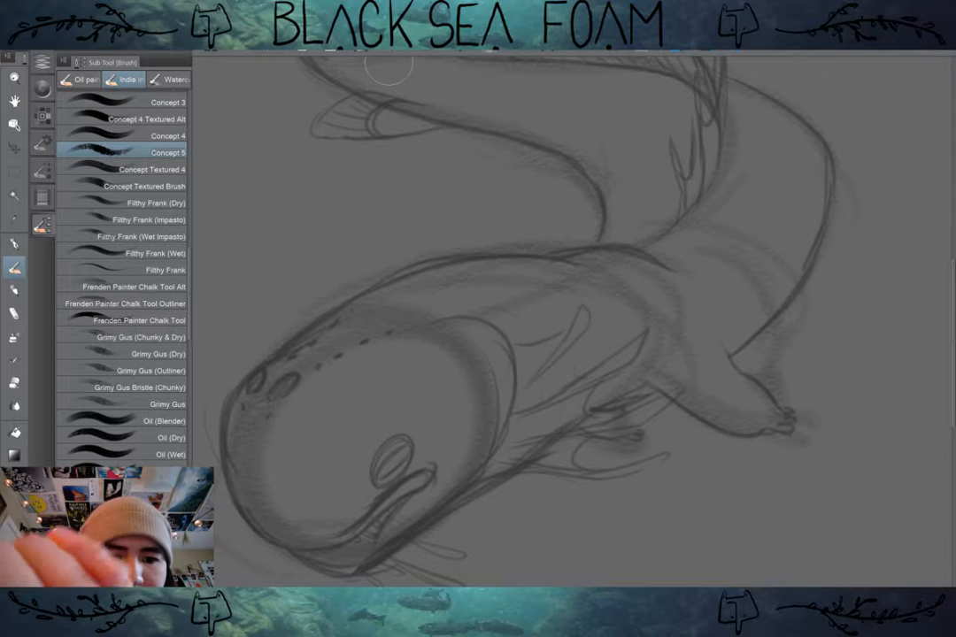
# Step: Try the Oil Opaque Loaded brush with dark strokes on the head and a long sweep along the body, and undo them
pyautogui.scroll(-7, 121, 266)
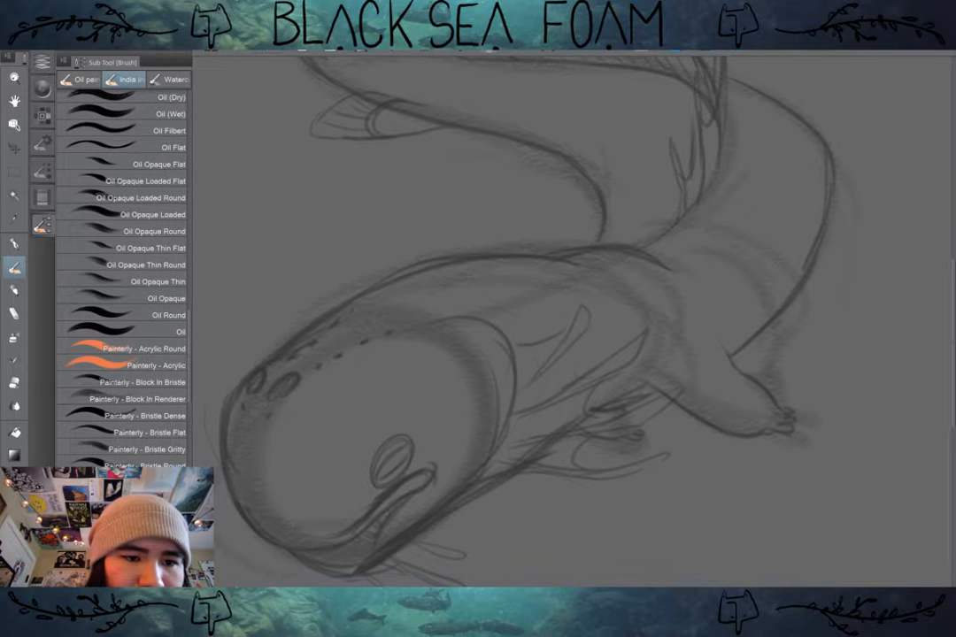
pyautogui.click(146, 197)
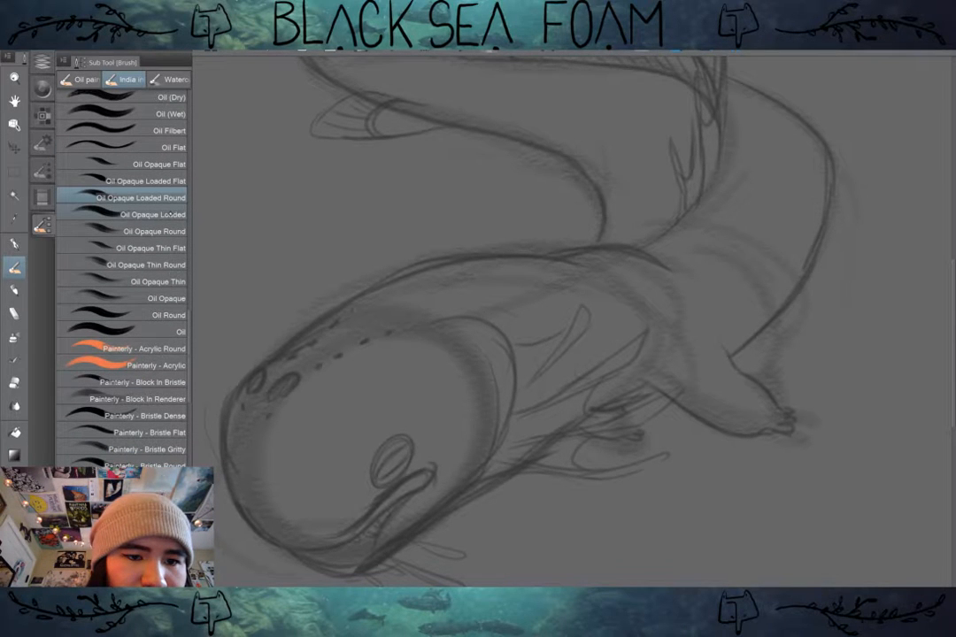
pyautogui.click(165, 215)
pyautogui.moveTo(380, 332)
pyautogui.mouseDown()
pyautogui.moveTo(323, 412)
pyautogui.moveTo(395, 363)
pyautogui.mouseUp()
pyautogui.moveTo(426, 405); pyautogui.dragTo(738, 164)
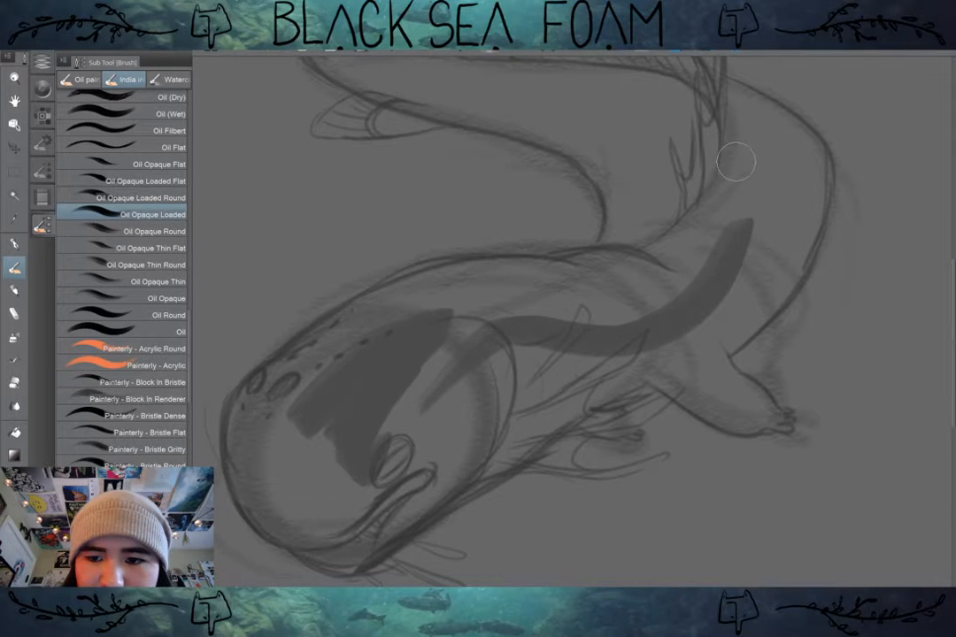
pyautogui.hotkey('ctrl', 'z')
pyautogui.hotkey('ctrl', 'z')
pyautogui.hotkey('ctrl', 'z')
# Step: Test the Painterly - Block In Renderer brush with a soft dark tone over the head, and undo the strokes
pyautogui.scroll(-1, 133, 265)
pyautogui.click(166, 352)
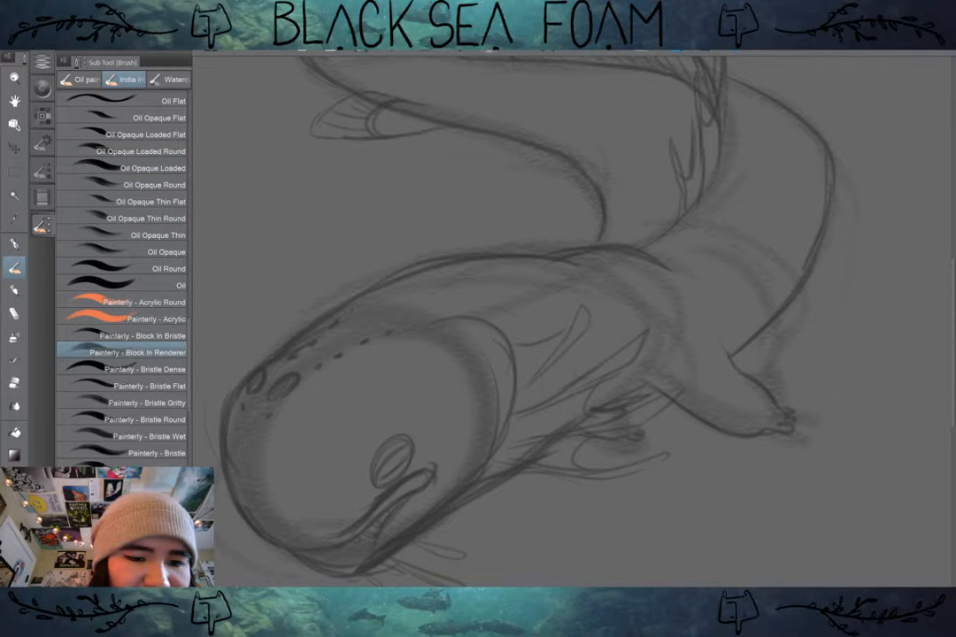
pyautogui.moveTo(319, 442); pyautogui.dragTo(479, 382)
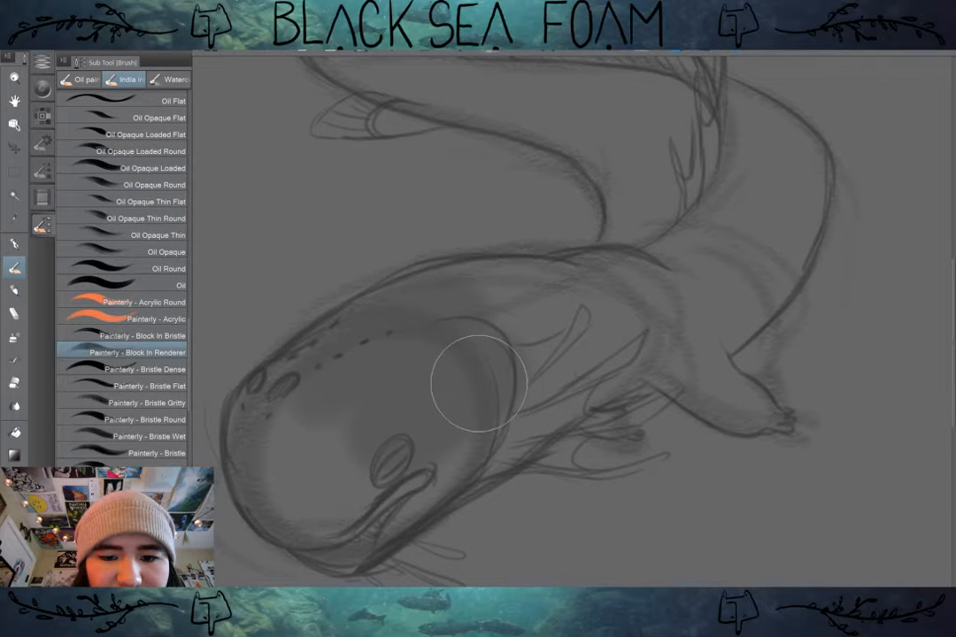
pyautogui.hotkey('ctrl', 'z')
pyautogui.hotkey('ctrl', 'z')
# Step: Try the Painterly - Block In Bristle brush with broad dark strokes across the forehead and behind the eye
pyautogui.click(143, 335)
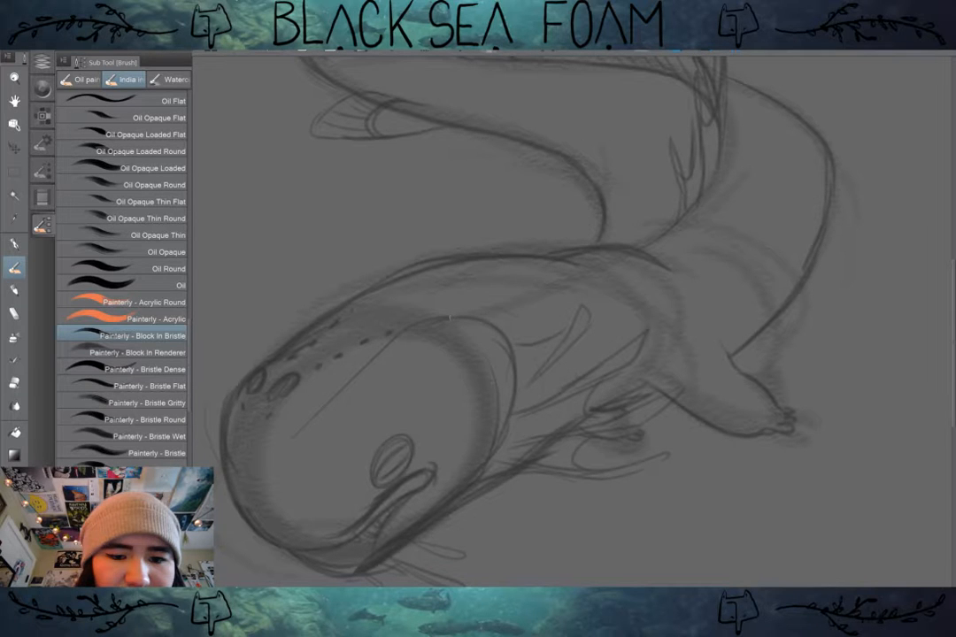
pyautogui.moveTo(449, 316)
pyautogui.mouseDown()
pyautogui.moveTo(400, 417)
pyautogui.moveTo(529, 365)
pyautogui.moveTo(439, 469)
pyautogui.moveTo(380, 416)
pyautogui.mouseUp()
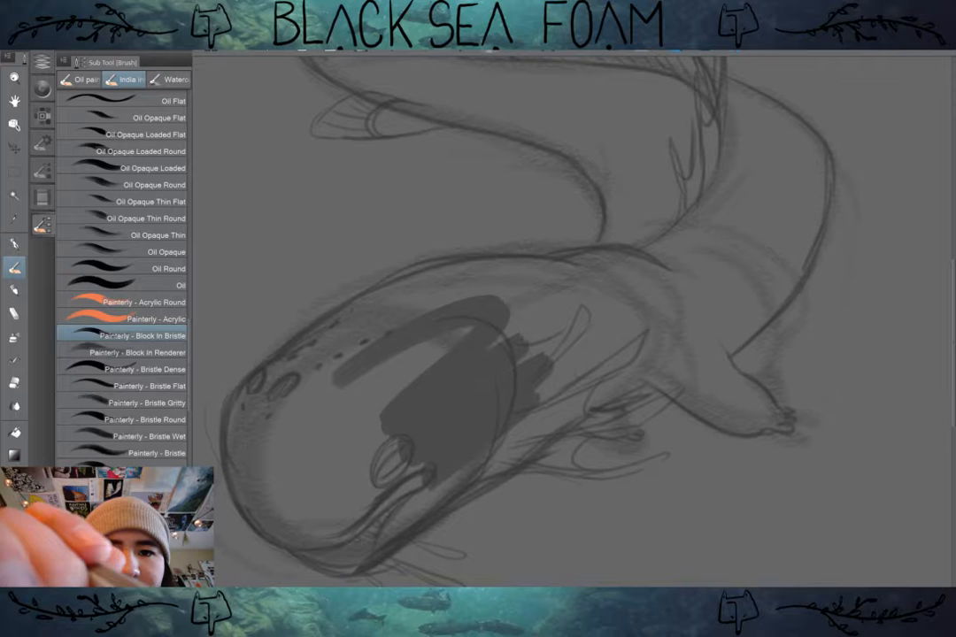
# Step: Set the painting colour to a muted yellow-tan using the orange-yellow hue of the colour wheel
pyautogui.click(42, 116)
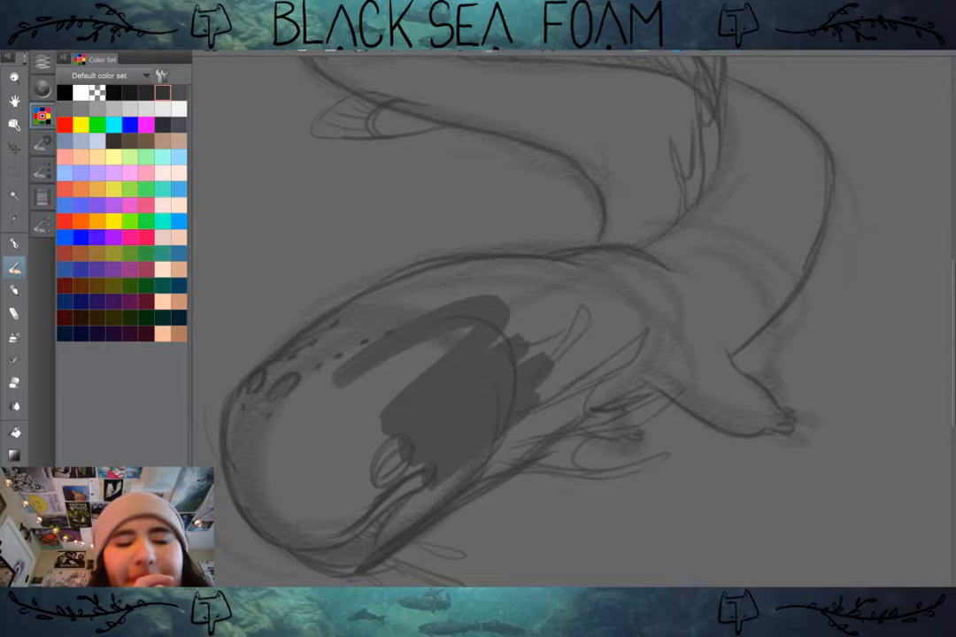
pyautogui.click(42, 89)
pyautogui.click(104, 274)
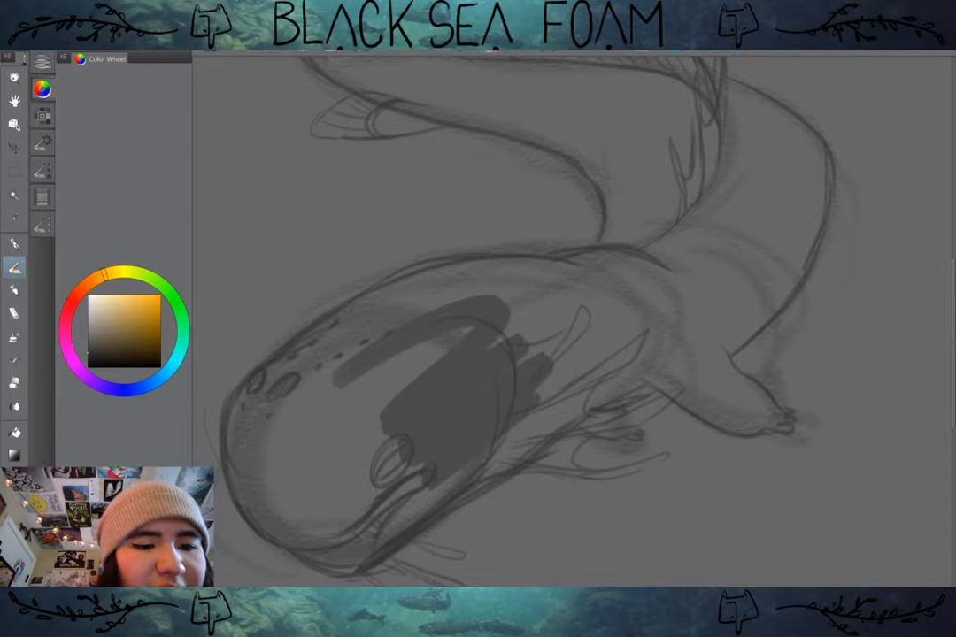
pyautogui.click(121, 326)
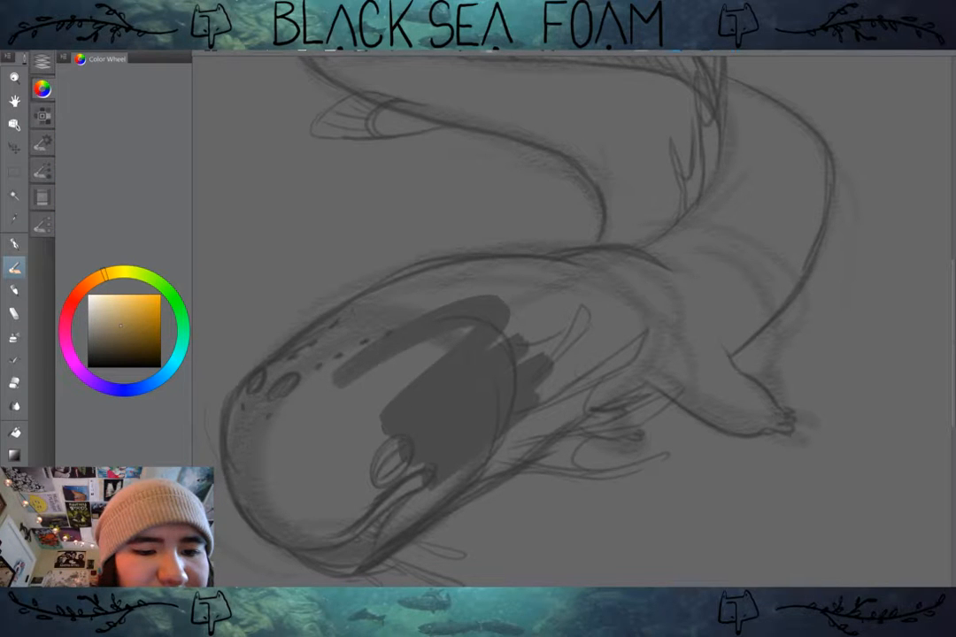
pyautogui.click(113, 315)
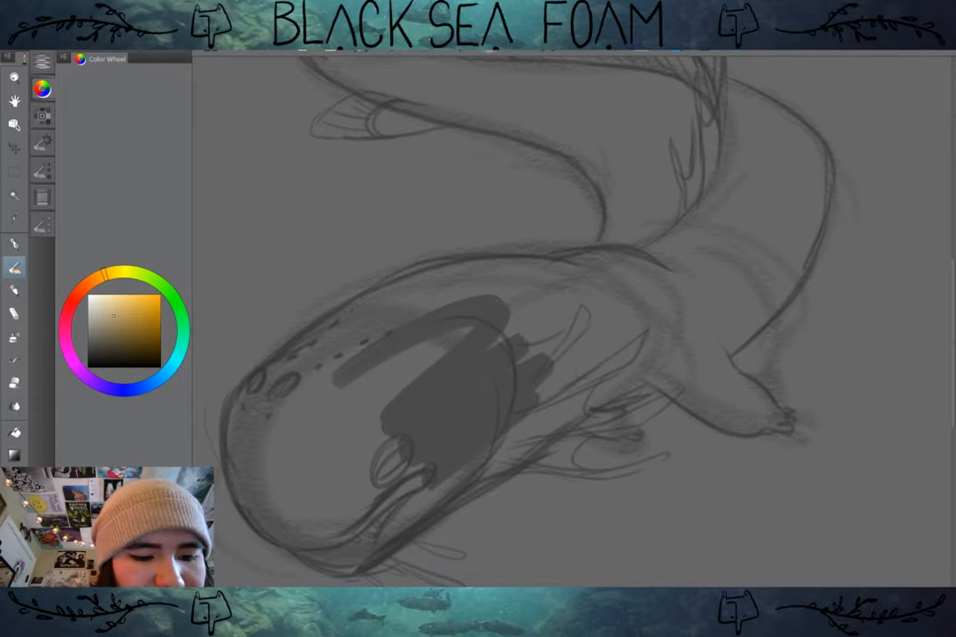
# Step: Try tan strokes over the head on Layer 1, undo them with the dark test strokes, and add a new layer above it
pyautogui.moveTo(375, 379); pyautogui.dragTo(500, 386)
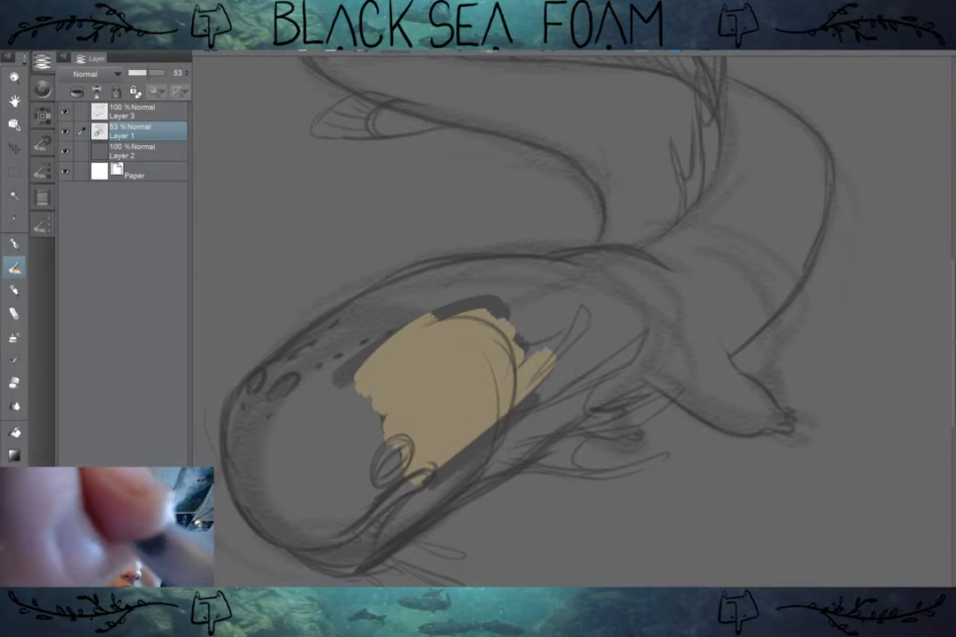
pyautogui.hotkey('ctrl', 'z')
pyautogui.hotkey('ctrl', 'z')
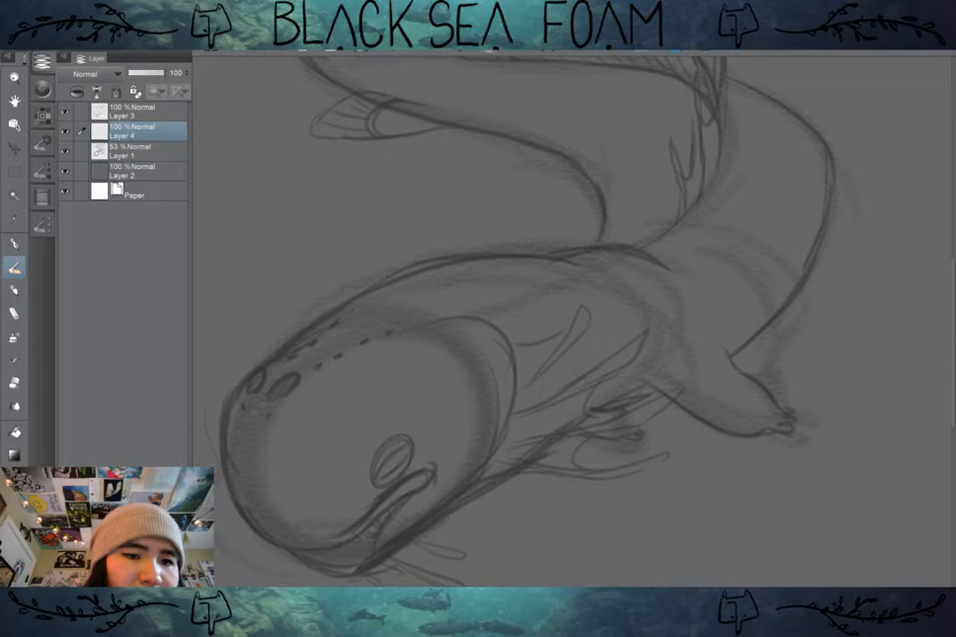
# Step: Test tan block-in strokes across the head and forehead on the new layer, undoing each attempt
pyautogui.moveTo(558, 334); pyautogui.dragTo(400, 462)
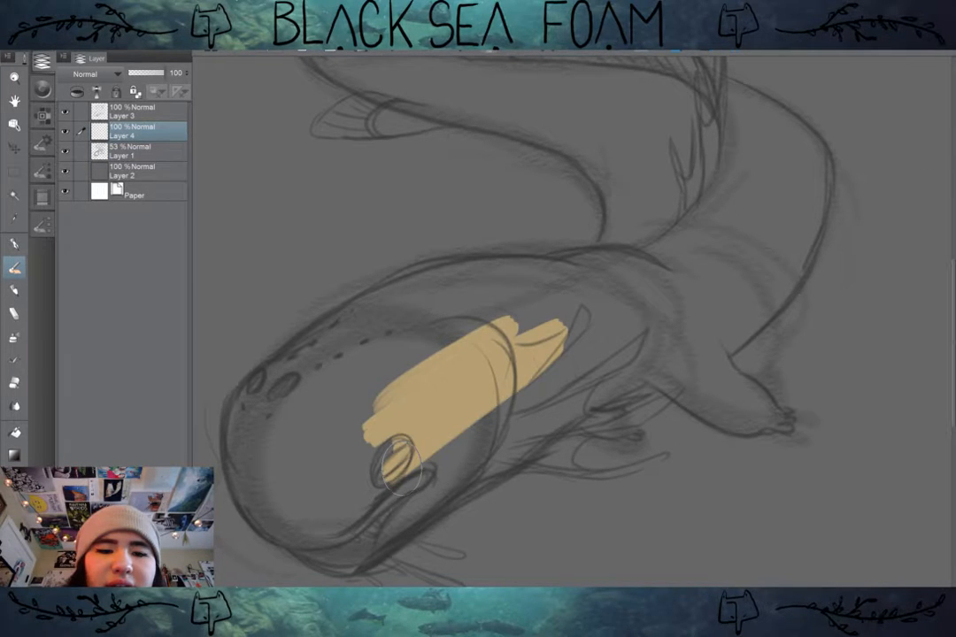
pyautogui.hotkey('ctrl', 'z')
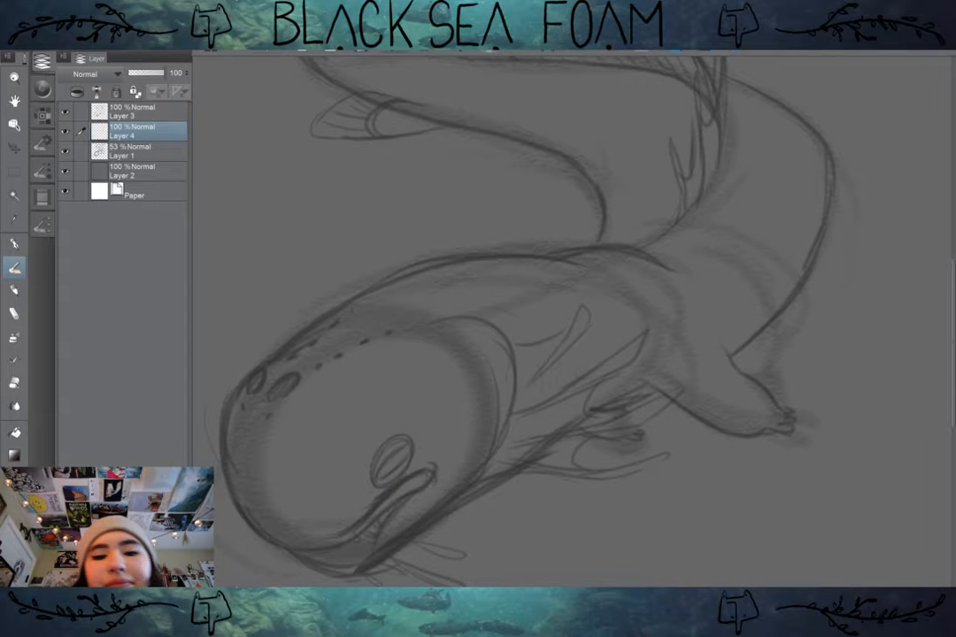
pyautogui.moveTo(325, 389); pyautogui.dragTo(462, 353)
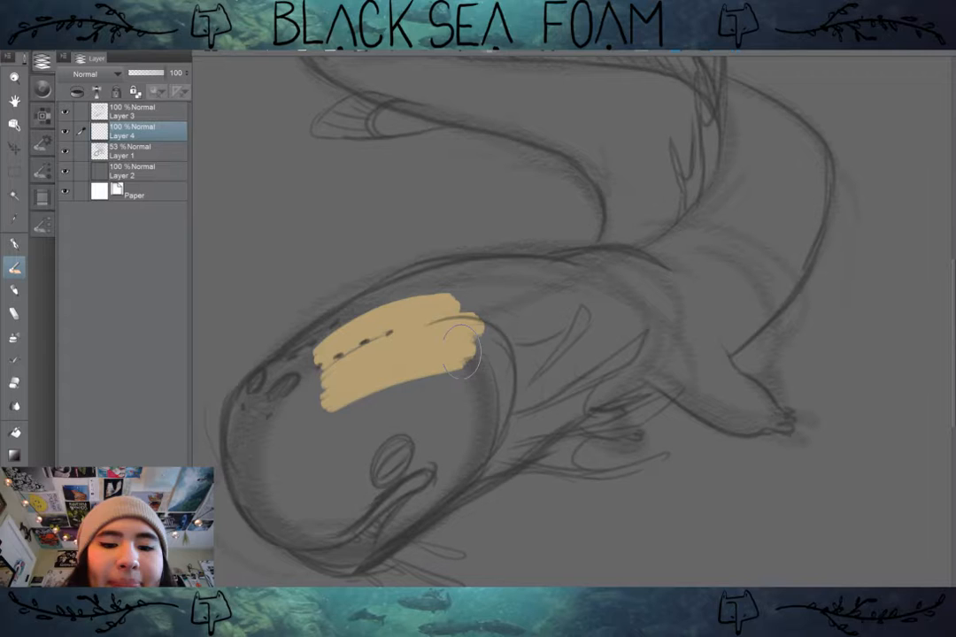
pyautogui.hotkey('ctrl', 'z')
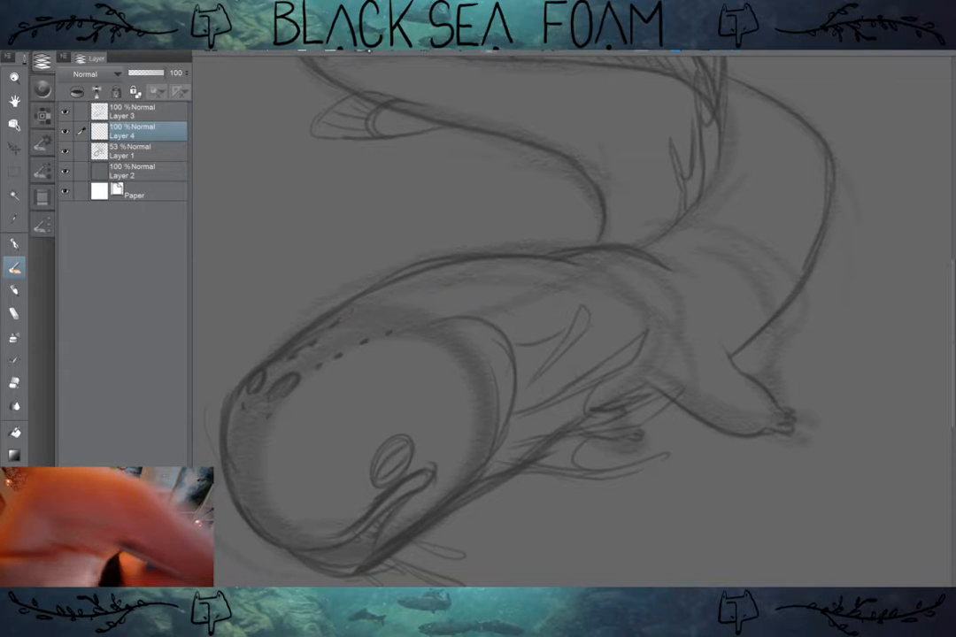
# Step: Return to the wash brushes and choose Wash Buildup Megaloaded after trying Wash - High Res - Dappled Multiply and Wash Buildup
pyautogui.click(42, 225)
pyautogui.scroll(15, 123, 275)
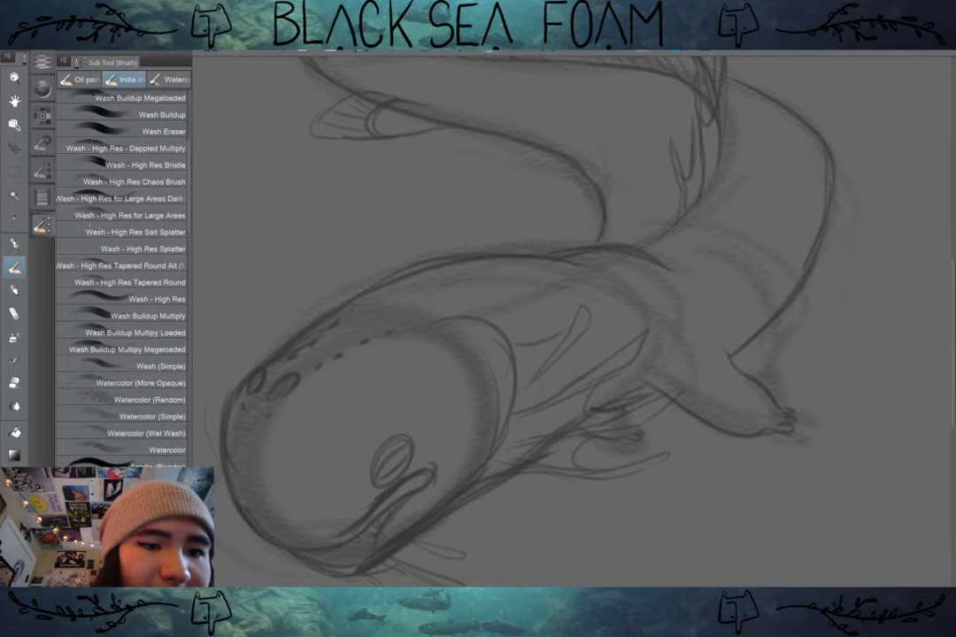
pyautogui.scroll(5, 121, 274)
pyautogui.scroll(-1, 121, 275)
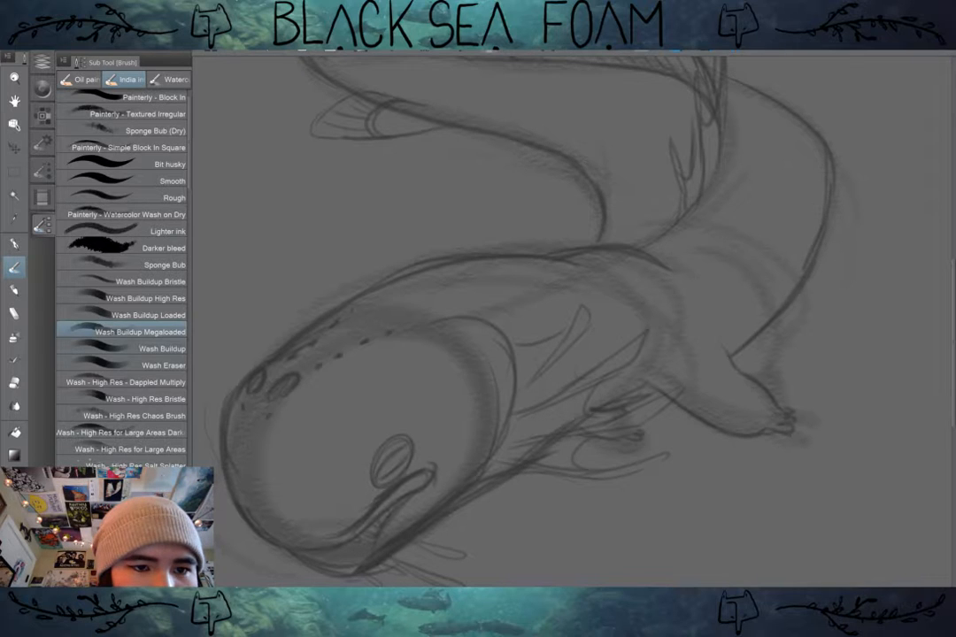
pyautogui.scroll(1, 121, 365)
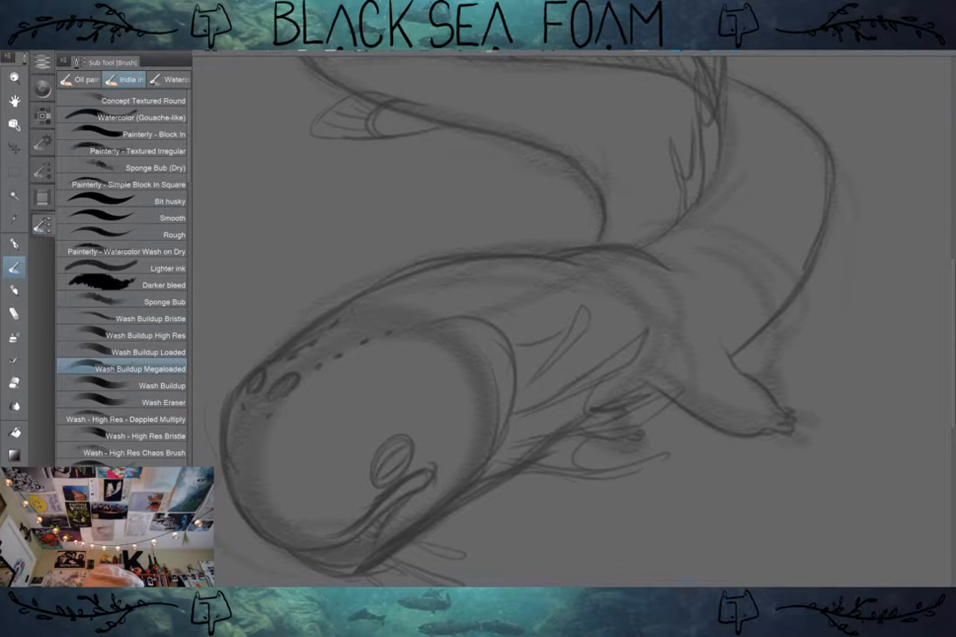
pyautogui.scroll(-2, 124, 358)
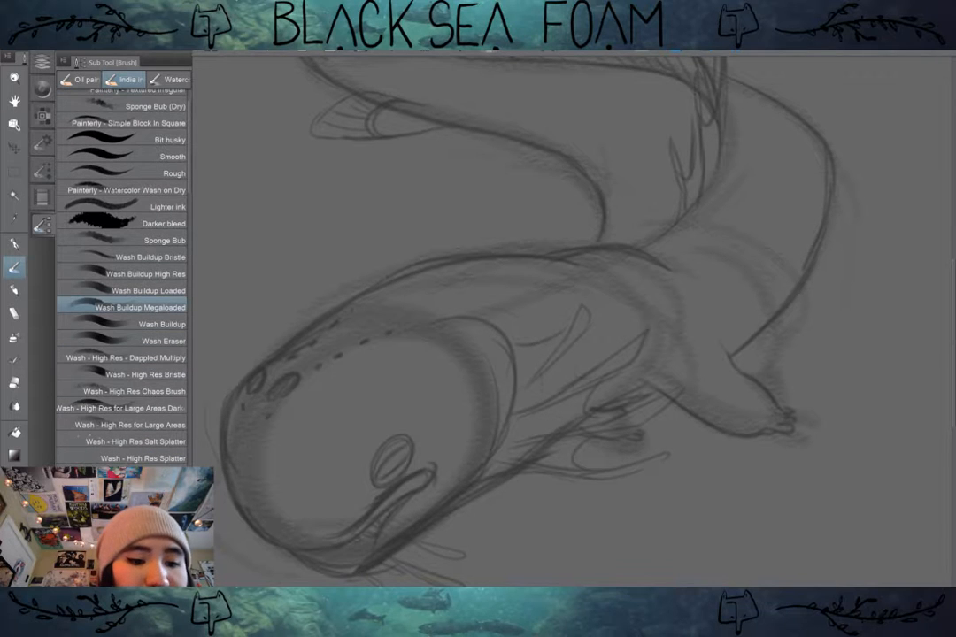
pyautogui.click(124, 358)
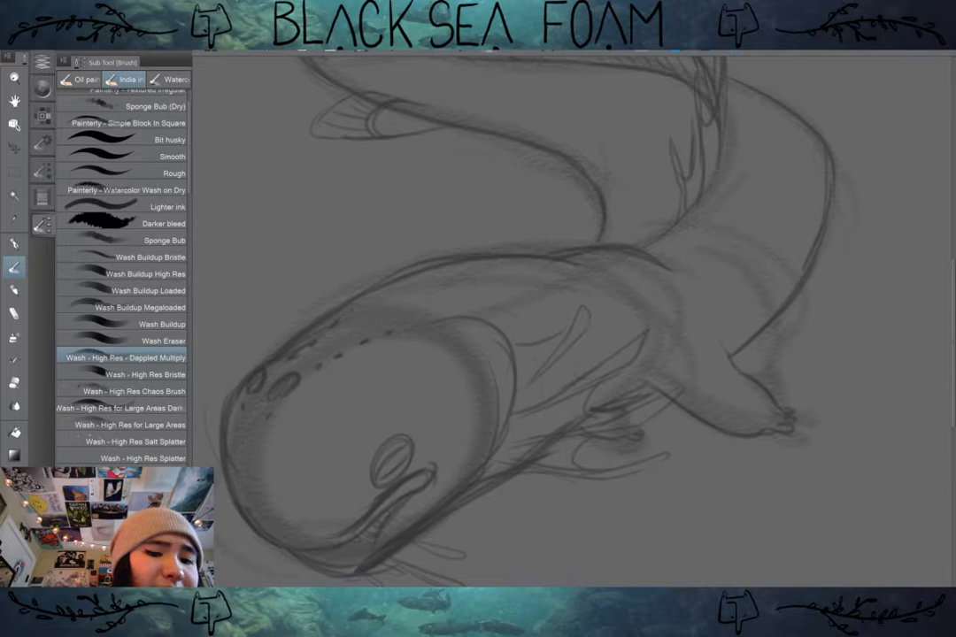
pyautogui.click(132, 324)
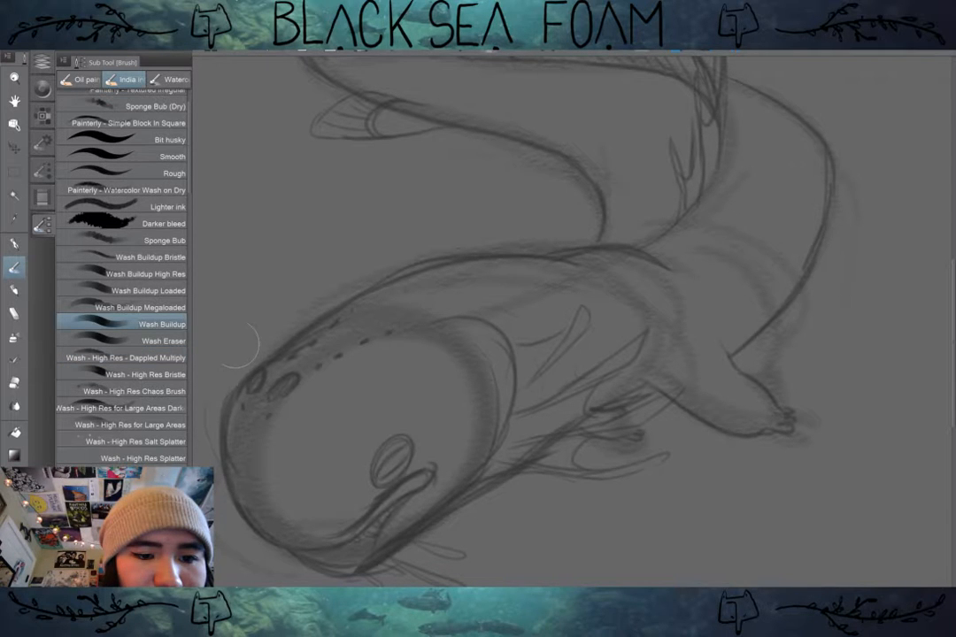
pyautogui.click(140, 307)
# Step: Undo a broad tan test wash, paint overlapping tan strokes along the forehead with a smaller brush, and make Layer 3 active
pyautogui.moveTo(363, 361); pyautogui.dragTo(433, 376)
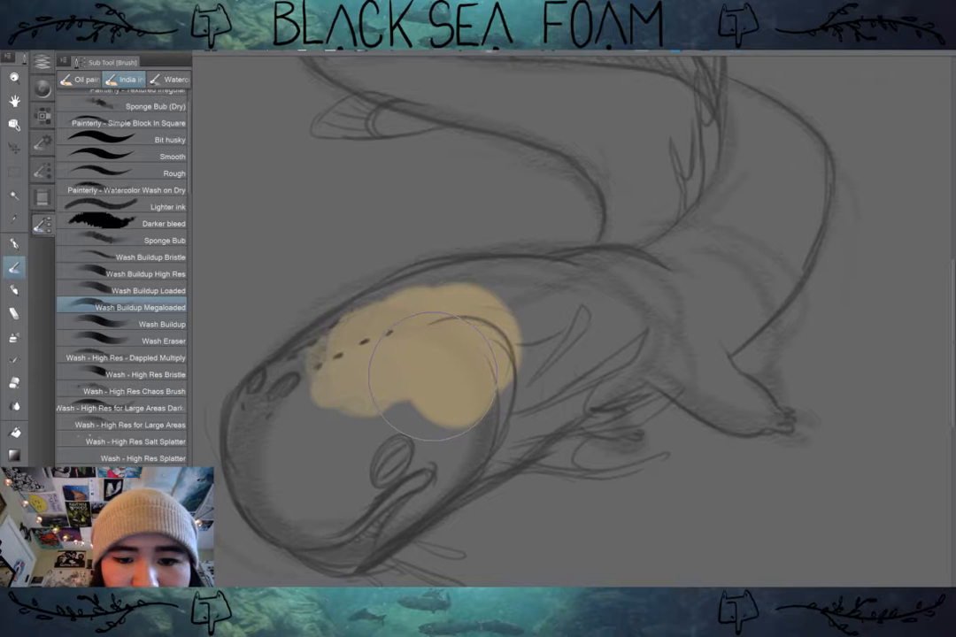
pyautogui.hotkey('ctrl', 'z')
pyautogui.press('[')
pyautogui.moveTo(395, 301)
pyautogui.mouseDown()
pyautogui.moveTo(320, 354)
pyautogui.moveTo(346, 351)
pyautogui.moveTo(296, 432)
pyautogui.mouseUp()
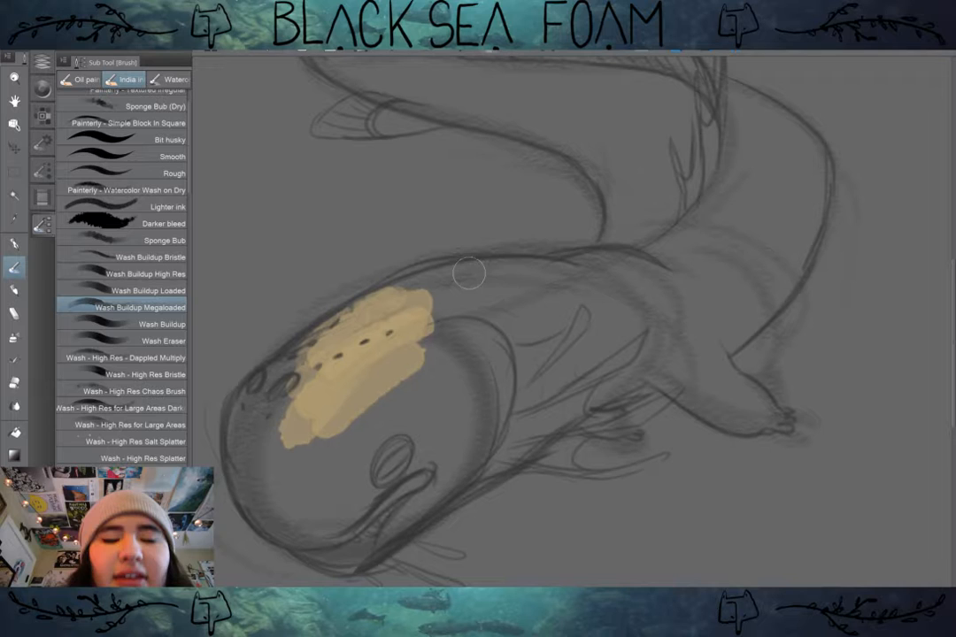
pyautogui.click(42, 61)
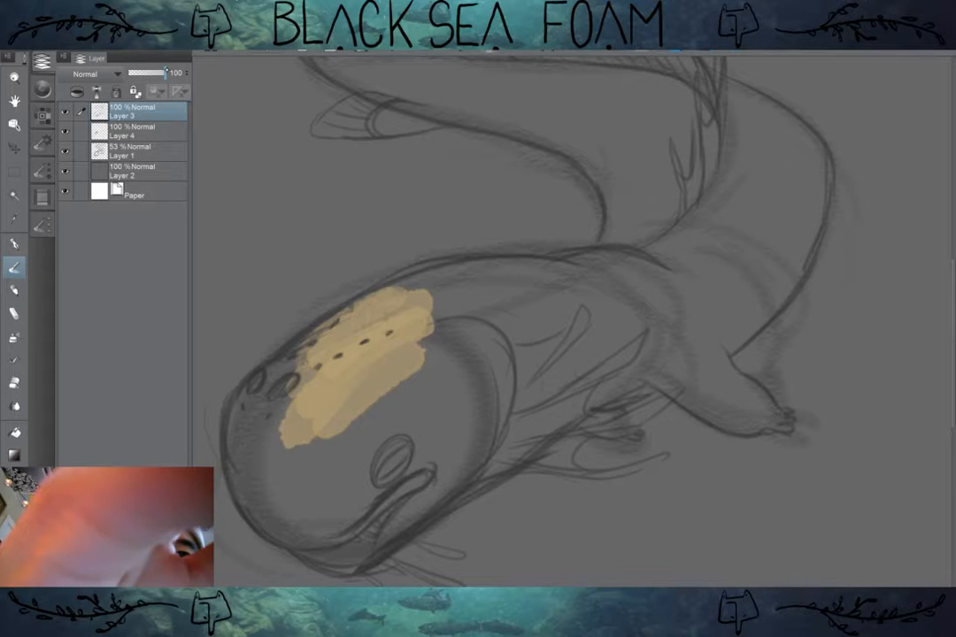
# Step: Set Layer 3 to 37% opacity and change its blending mode to Multiply
pyautogui.moveTo(166, 72); pyautogui.dragTo(136, 73)
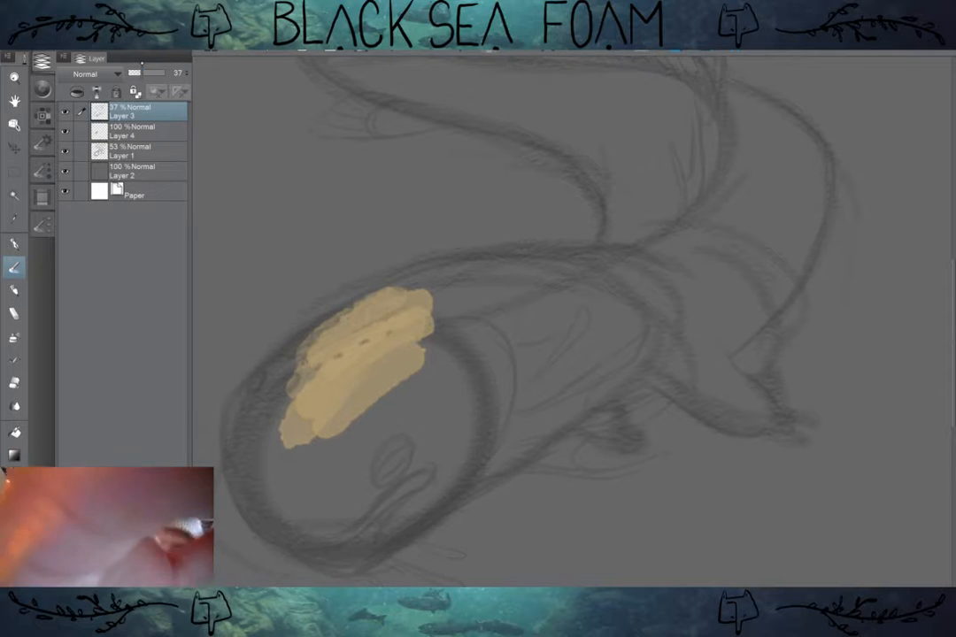
pyautogui.click(93, 73)
pyautogui.click(85, 111)
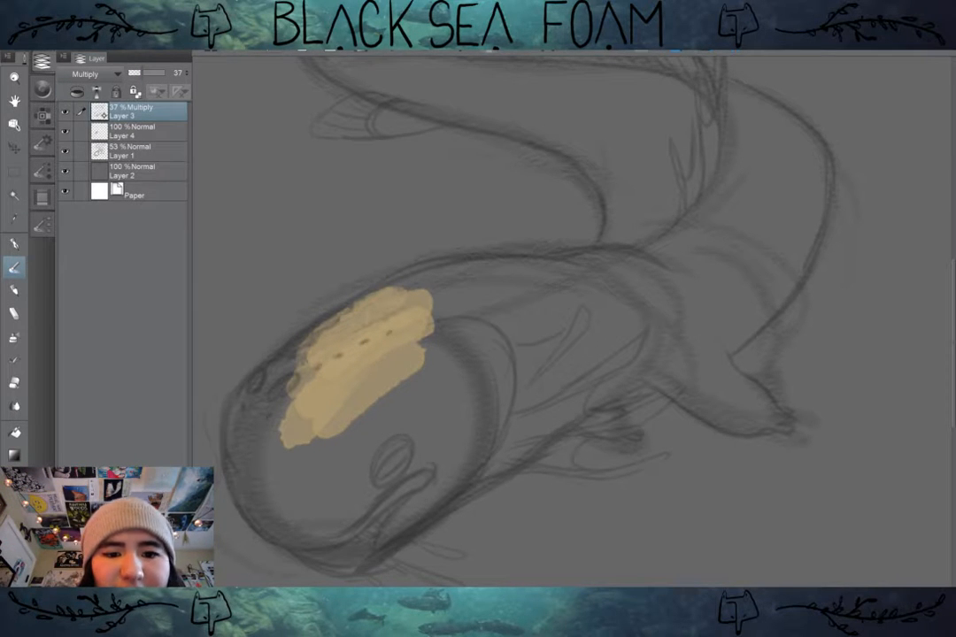
# Step: Try tan strokes over the forehead on Layer 3 and across the whole face on Layer 4, and undo them
pyautogui.moveTo(419, 322)
pyautogui.mouseDown()
pyautogui.moveTo(316, 393)
pyautogui.moveTo(297, 425)
pyautogui.mouseUp()
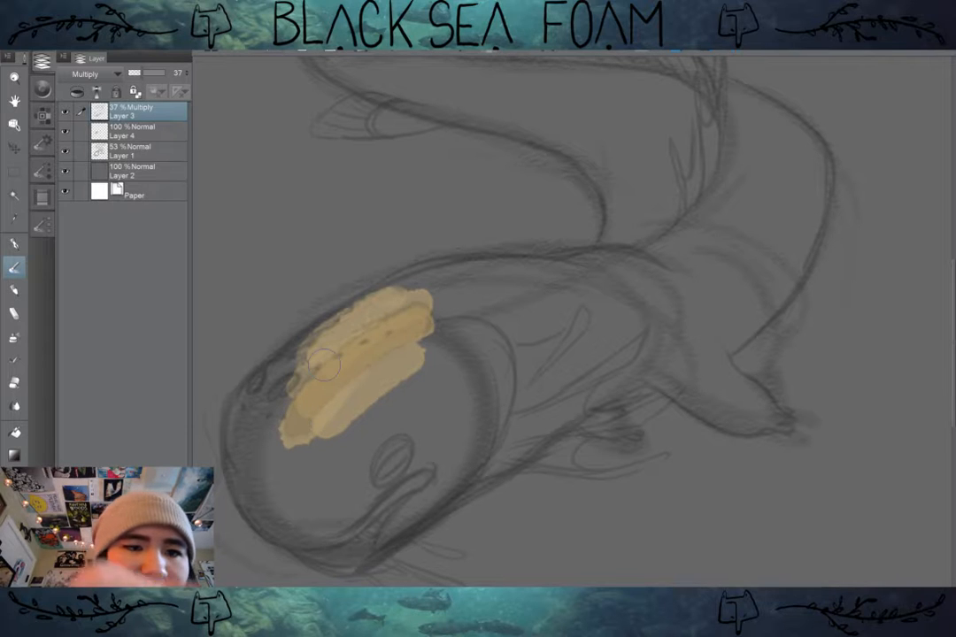
pyautogui.hotkey('ctrl', 'z')
pyautogui.click(141, 131)
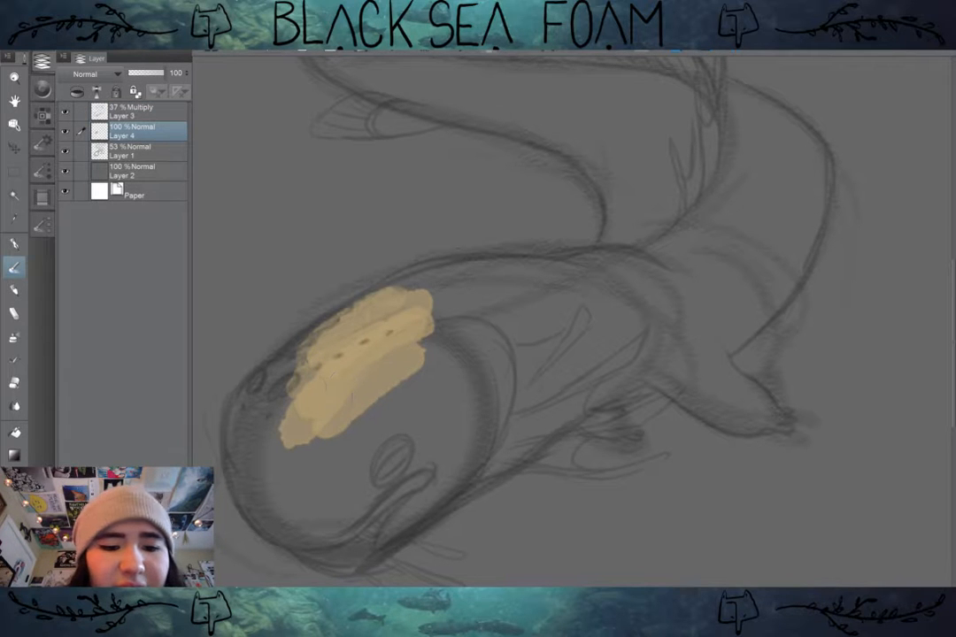
pyautogui.moveTo(331, 364)
pyautogui.mouseDown()
pyautogui.moveTo(274, 384)
pyautogui.moveTo(262, 407)
pyautogui.moveTo(304, 378)
pyautogui.moveTo(273, 449)
pyautogui.moveTo(285, 508)
pyautogui.mouseUp()
pyautogui.moveTo(271, 417); pyautogui.dragTo(285, 505)
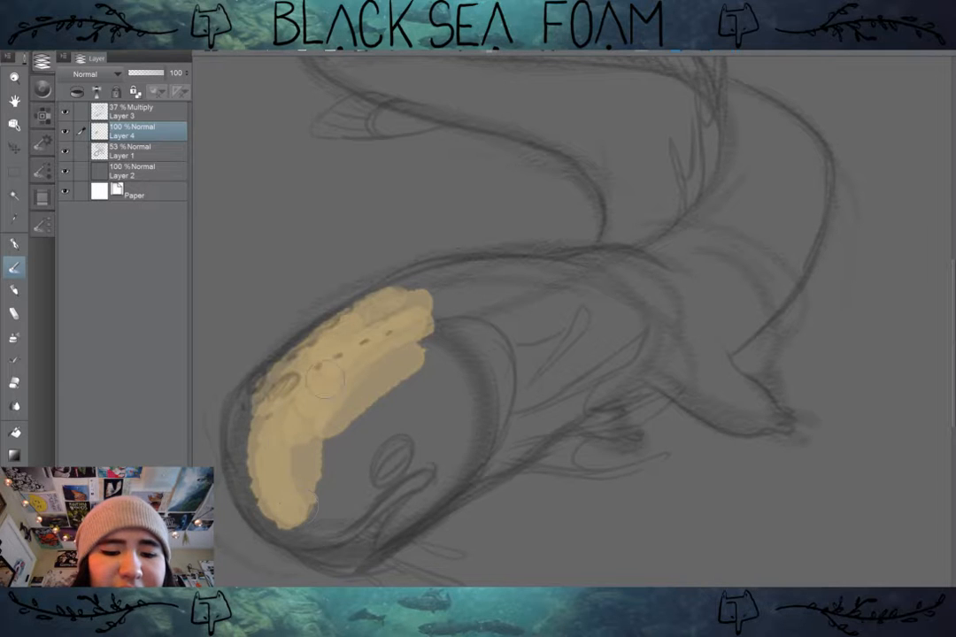
pyautogui.moveTo(301, 462); pyautogui.dragTo(299, 503)
pyautogui.moveTo(372, 380); pyautogui.dragTo(331, 471)
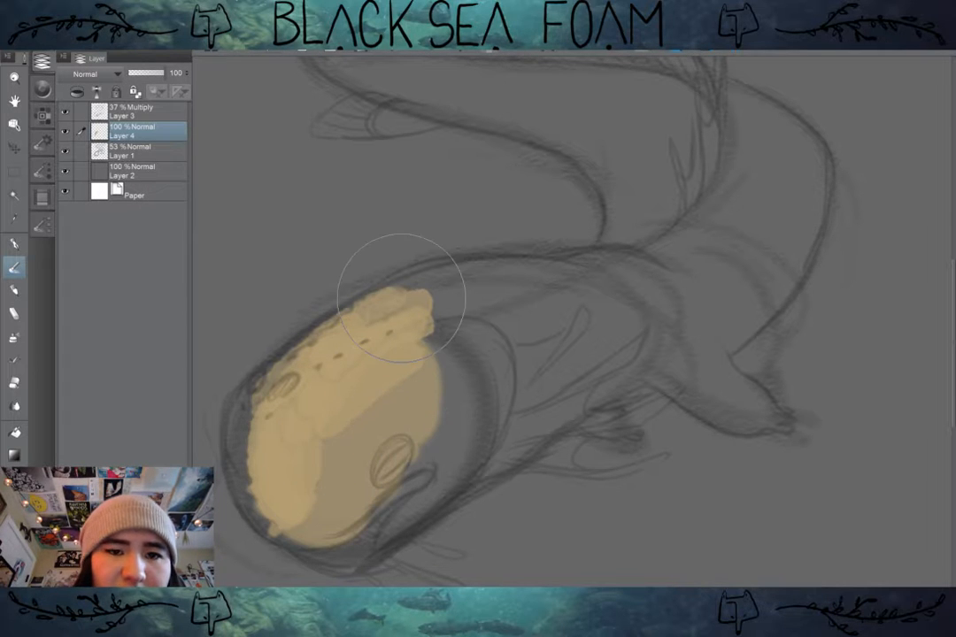
pyautogui.hotkey('ctrl', 'z')
pyautogui.hotkey('ctrl', 'z')
pyautogui.hotkey('ctrl', 'z')
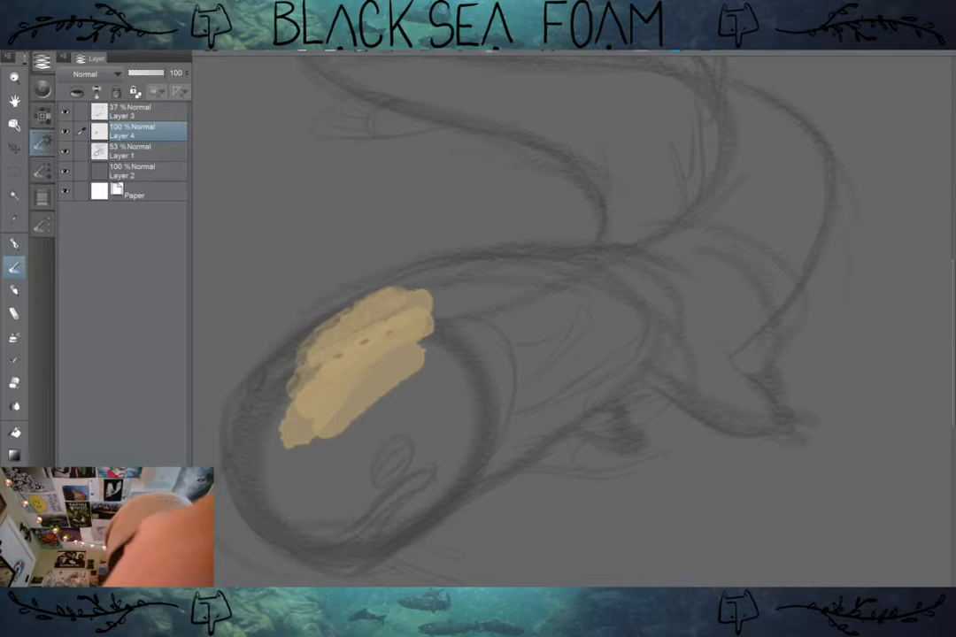
# Step: Set the Wash Buildup Megaloaded brush to Normal blending at size 170 and test tan strokes on the head
pyautogui.click(42, 142)
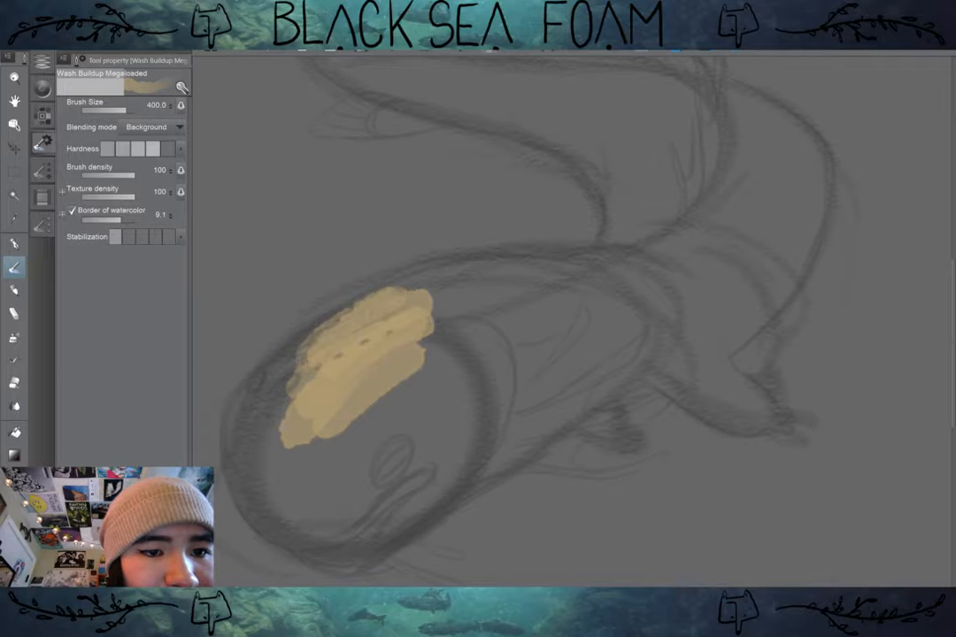
pyautogui.click(151, 126)
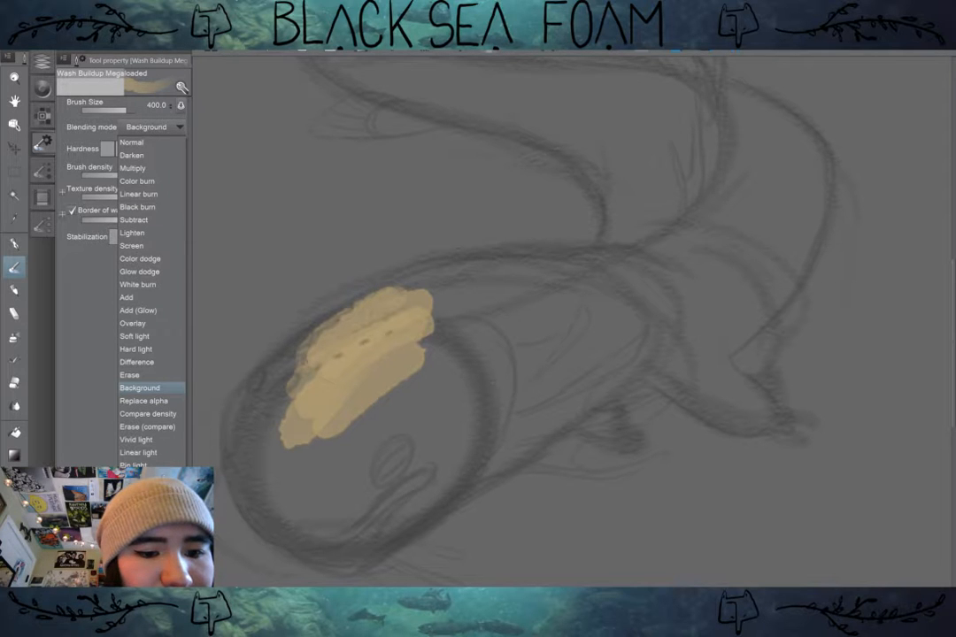
pyautogui.click(132, 143)
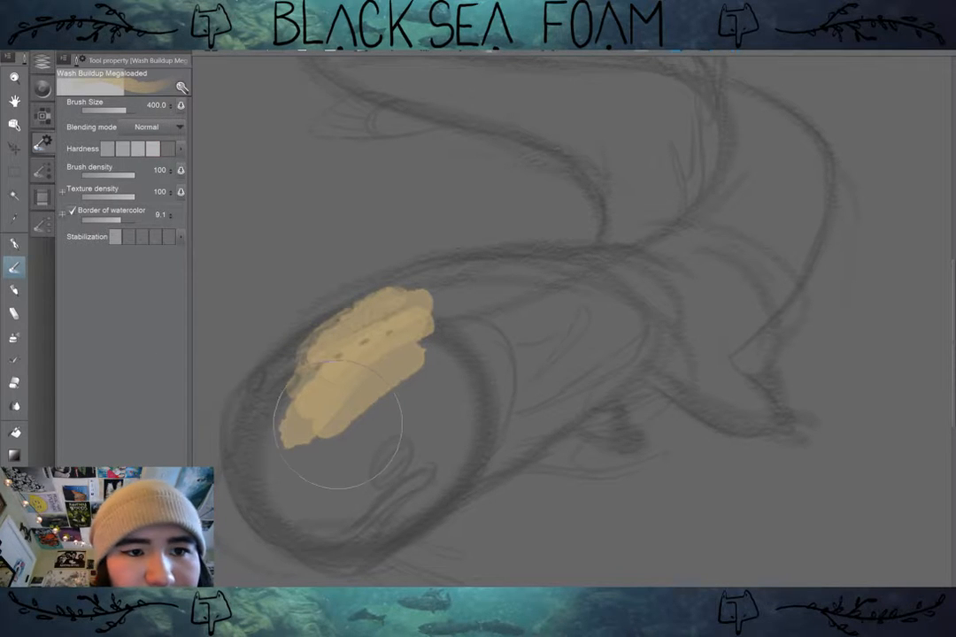
pyautogui.press('[')
pyautogui.press('[')
pyautogui.press('[')
pyautogui.press('[')
pyautogui.moveTo(354, 427)
pyautogui.mouseDown()
pyautogui.moveTo(501, 360)
pyautogui.moveTo(472, 342)
pyautogui.moveTo(389, 423)
pyautogui.moveTo(409, 338)
pyautogui.mouseUp()
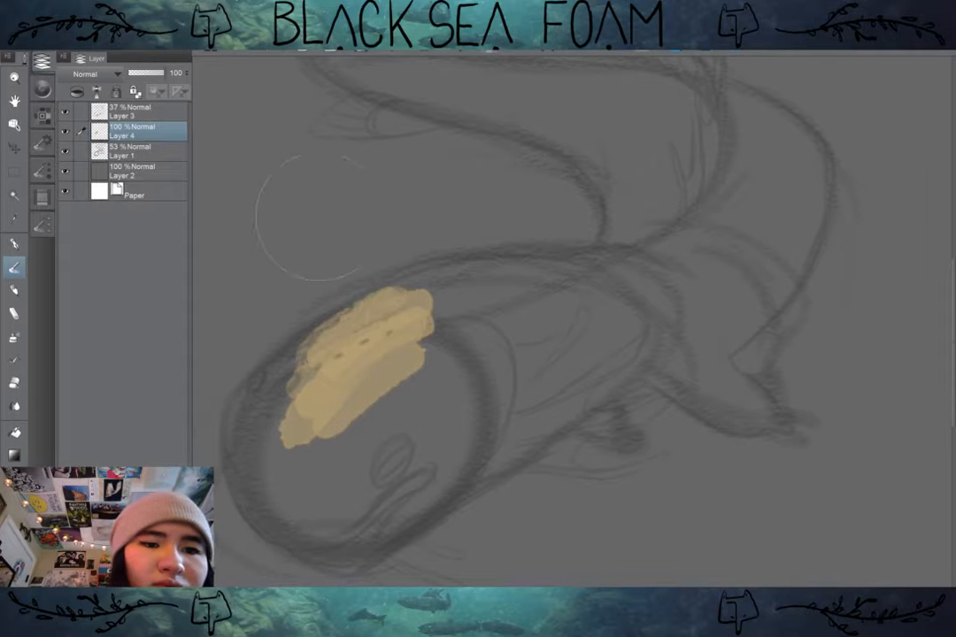
pyautogui.moveTo(403, 310)
pyautogui.mouseDown()
pyautogui.moveTo(305, 460)
pyautogui.moveTo(439, 296)
pyautogui.moveTo(362, 332)
pyautogui.mouseUp()
# Step: Choose the Painterly - Textured Irregular brush after trying Wash Buildup High Res, and paint tan strokes down the face
pyautogui.click(42, 170)
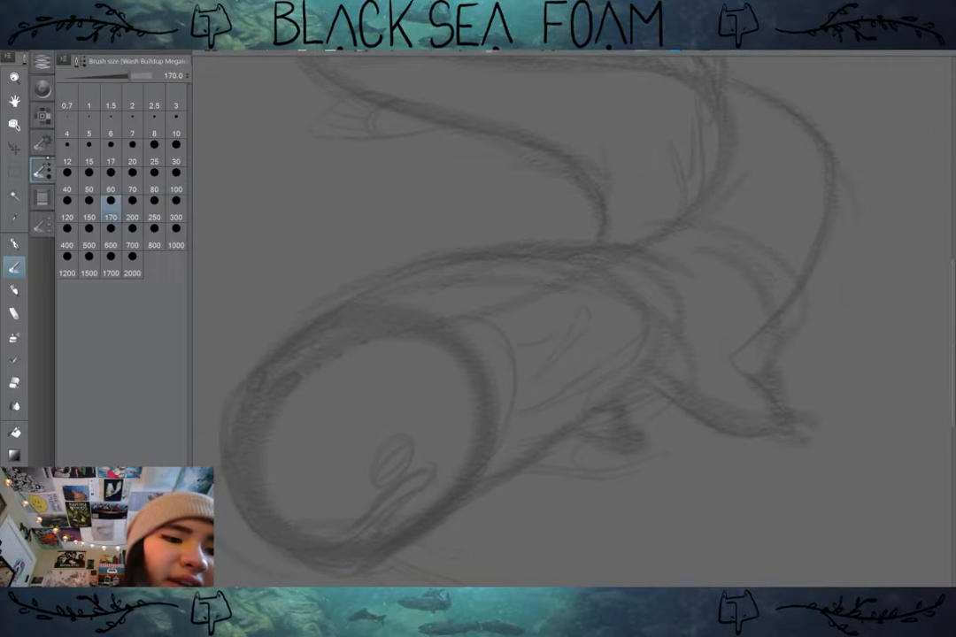
pyautogui.click(42, 224)
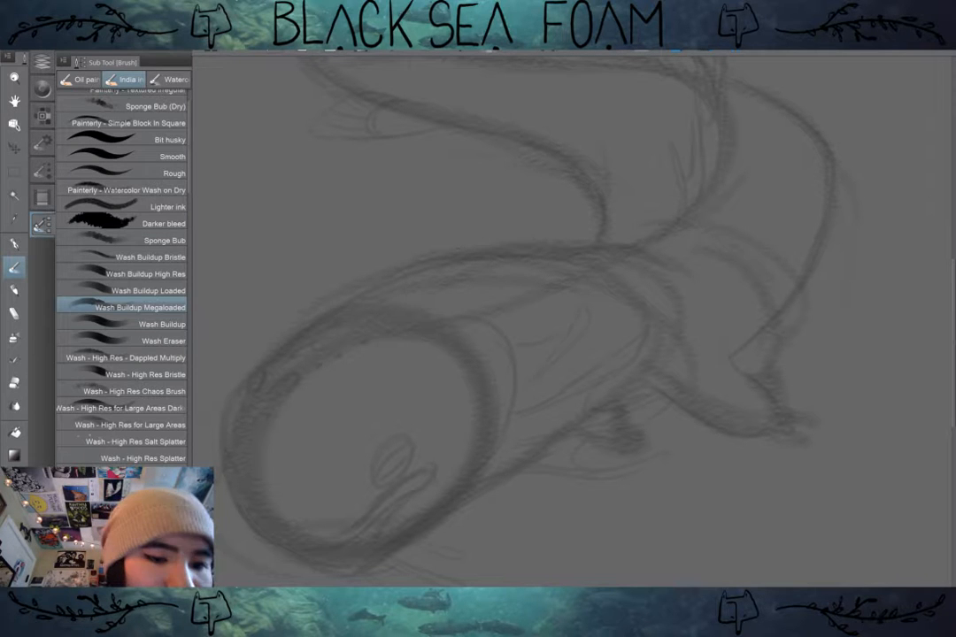
pyautogui.click(173, 273)
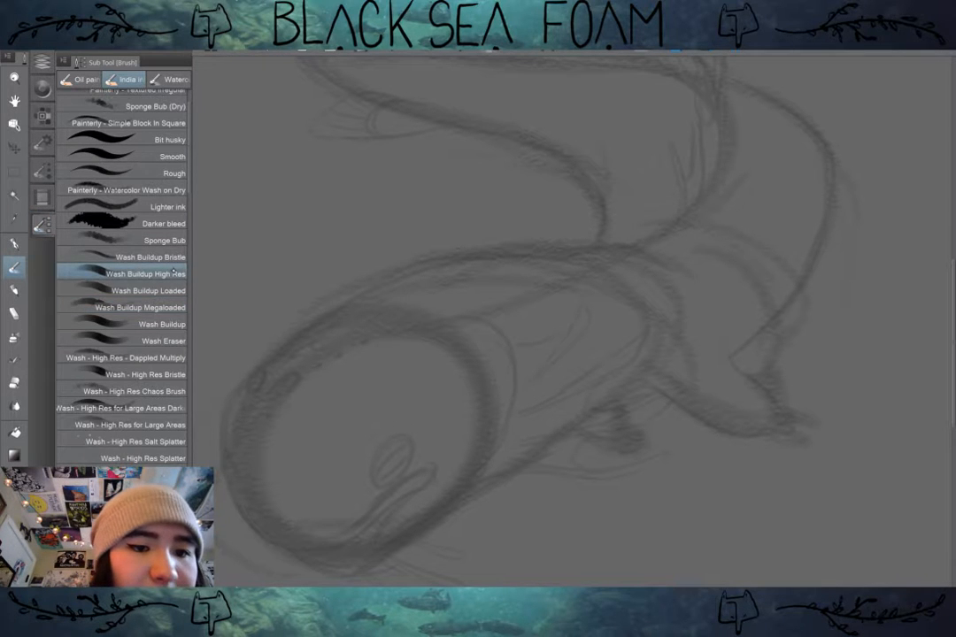
pyautogui.scroll(3, 174, 274)
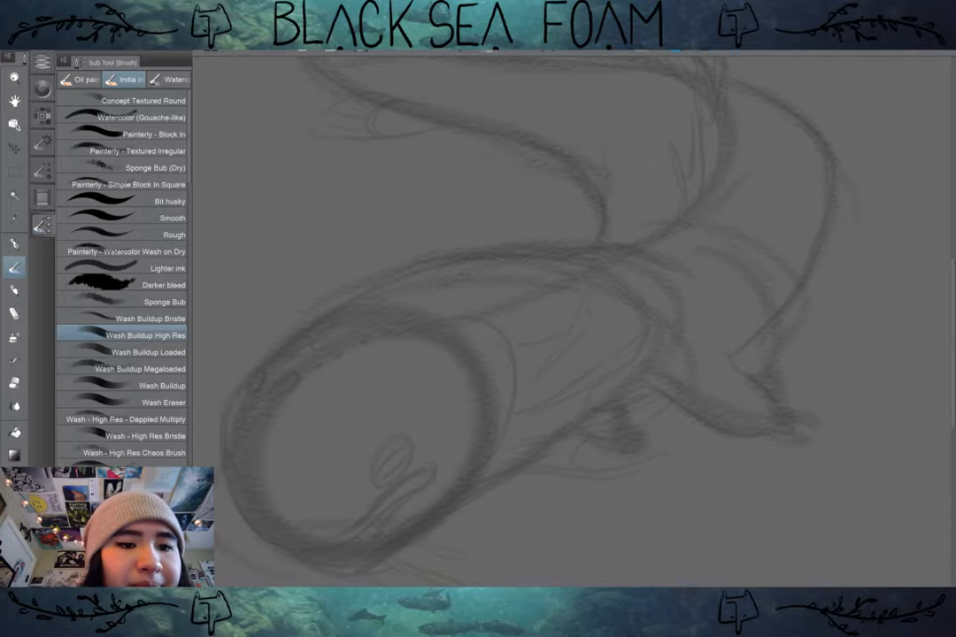
pyautogui.click(137, 150)
pyautogui.moveTo(364, 372)
pyautogui.mouseDown()
pyautogui.moveTo(419, 367)
pyautogui.moveTo(383, 447)
pyautogui.moveTo(410, 426)
pyautogui.moveTo(405, 446)
pyautogui.moveTo(445, 324)
pyautogui.moveTo(350, 386)
pyautogui.moveTo(405, 297)
pyautogui.moveTo(338, 339)
pyautogui.moveTo(368, 457)
pyautogui.moveTo(403, 400)
pyautogui.mouseUp()
# Step: Change the blending mode of the Layer 3 sketch back to Multiply
pyautogui.click(42, 61)
pyautogui.click(155, 110)
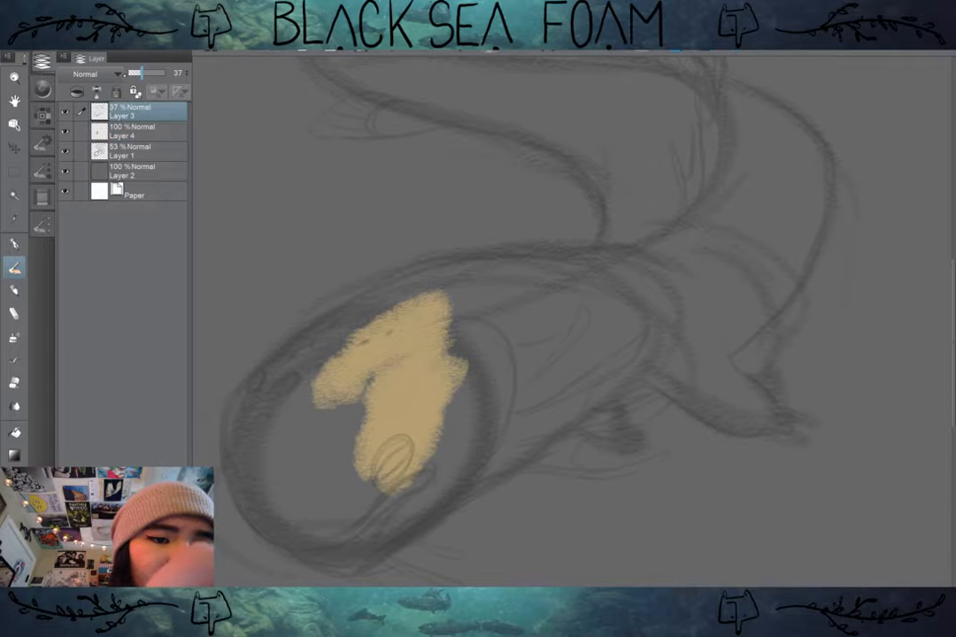
pyautogui.click(88, 74)
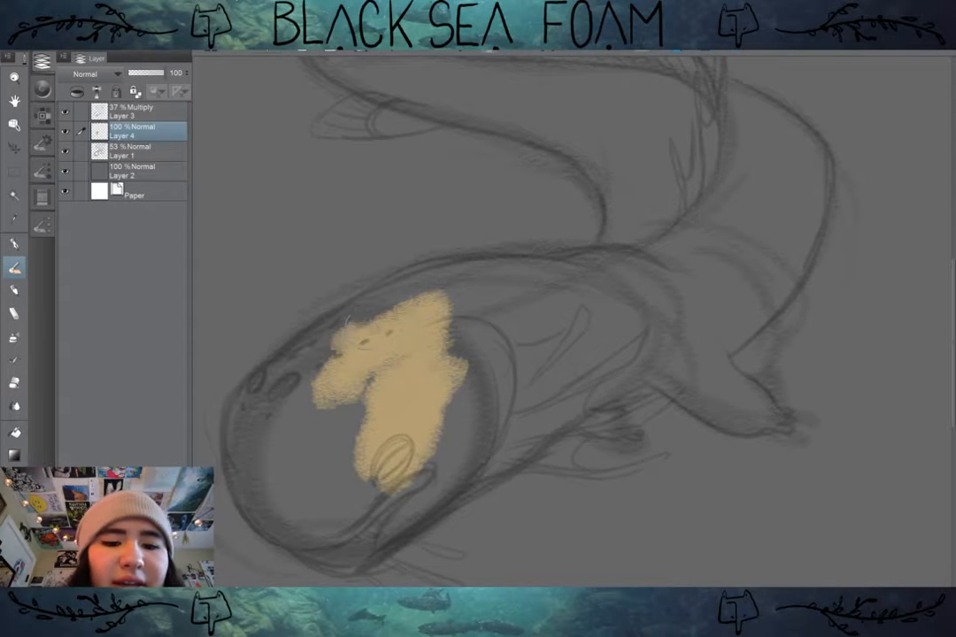
# Step: Block in the creature's head and upper body with solid tan on Layer 4, from the forehead back to the shoulder
pyautogui.moveTo(412, 303); pyautogui.dragTo(320, 368)
pyautogui.moveTo(376, 314); pyautogui.dragTo(313, 371)
pyautogui.moveTo(407, 301)
pyautogui.mouseDown()
pyautogui.moveTo(311, 365)
pyautogui.moveTo(377, 305)
pyautogui.mouseUp()
pyautogui.moveTo(321, 344)
pyautogui.mouseDown()
pyautogui.moveTo(383, 320)
pyautogui.moveTo(415, 296)
pyautogui.mouseUp()
pyautogui.moveTo(345, 315); pyautogui.dragTo(480, 277)
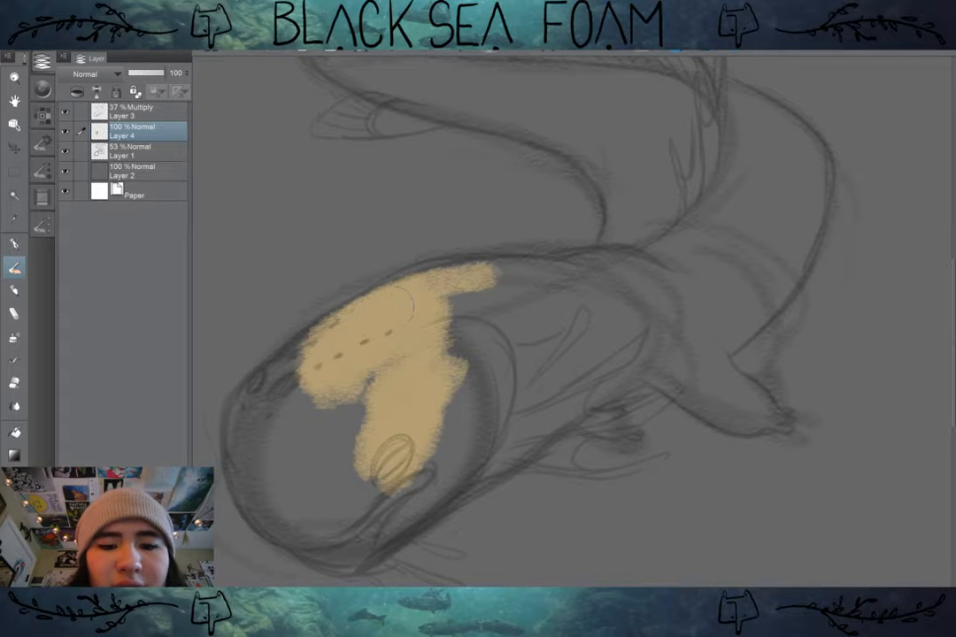
pyautogui.moveTo(398, 304)
pyautogui.mouseDown()
pyautogui.moveTo(503, 283)
pyautogui.moveTo(420, 316)
pyautogui.moveTo(310, 427)
pyautogui.mouseUp()
pyautogui.moveTo(358, 376); pyautogui.dragTo(309, 431)
pyautogui.moveTo(329, 331); pyautogui.dragTo(268, 382)
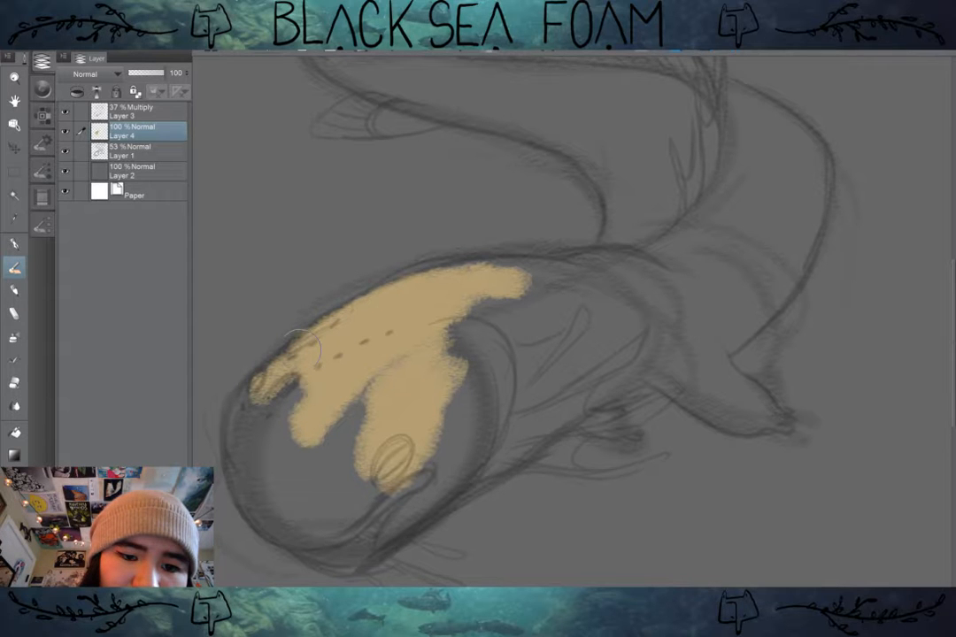
pyautogui.moveTo(301, 349)
pyautogui.mouseDown()
pyautogui.moveTo(246, 423)
pyautogui.moveTo(252, 500)
pyautogui.moveTo(266, 441)
pyautogui.moveTo(537, 278)
pyautogui.moveTo(613, 252)
pyautogui.moveTo(607, 295)
pyautogui.moveTo(275, 475)
pyautogui.moveTo(340, 526)
pyautogui.moveTo(293, 513)
pyautogui.moveTo(372, 502)
pyautogui.moveTo(618, 356)
pyautogui.moveTo(662, 343)
pyautogui.moveTo(653, 320)
pyautogui.moveTo(630, 310)
pyautogui.mouseUp()
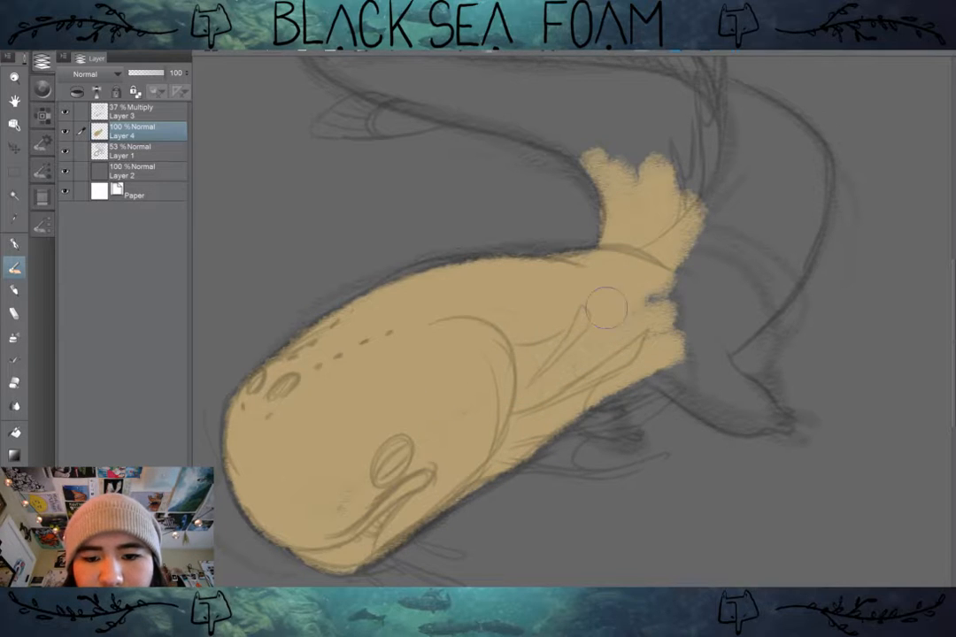
# Step: Block in the front leg down to its toes and the shoulder above it with tan, following the sketch outline
pyautogui.moveTo(686, 297); pyautogui.dragTo(707, 276)
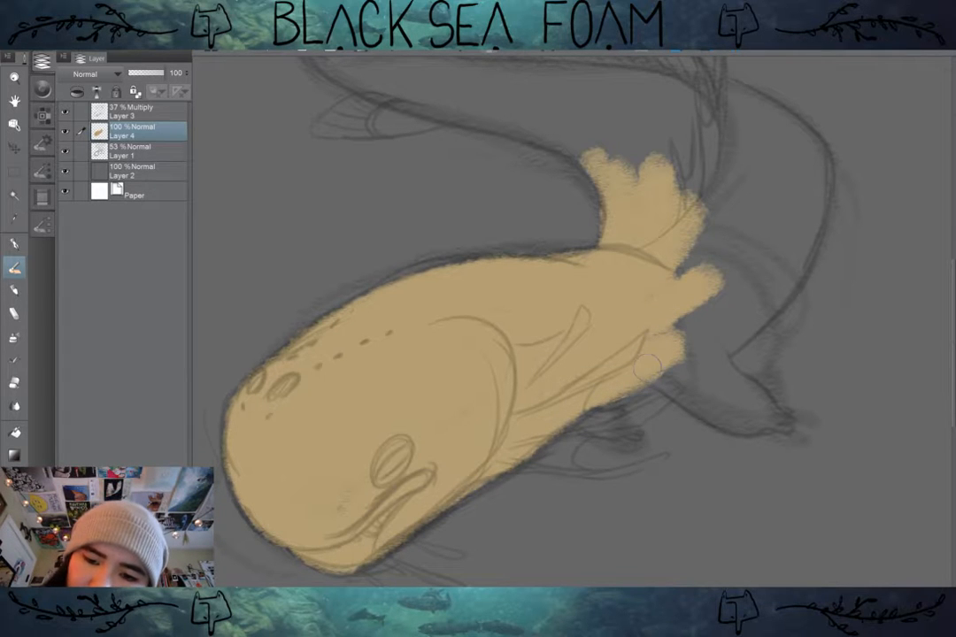
pyautogui.moveTo(657, 381); pyautogui.dragTo(699, 412)
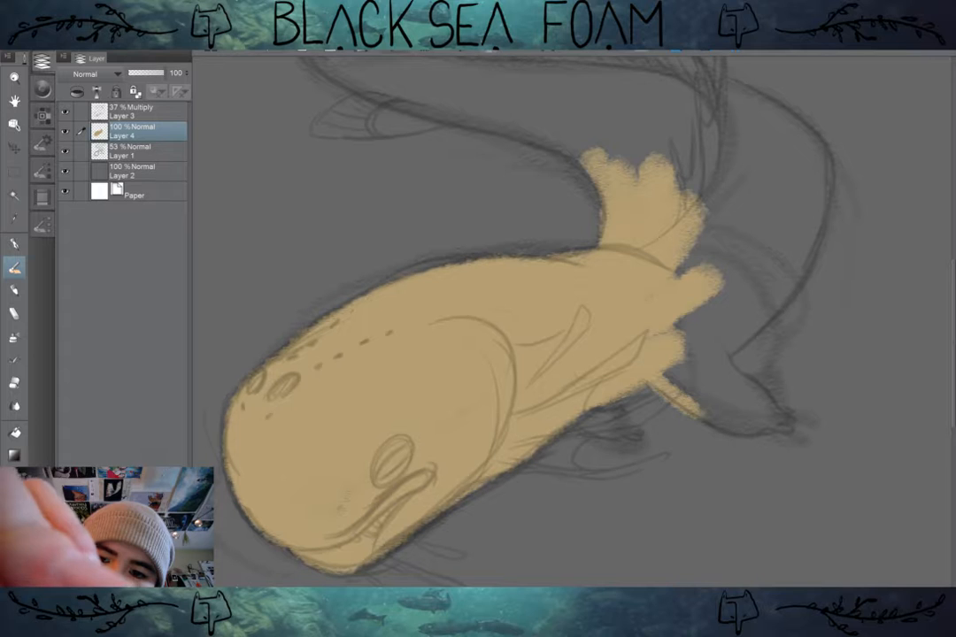
pyautogui.moveTo(663, 383); pyautogui.dragTo(738, 426)
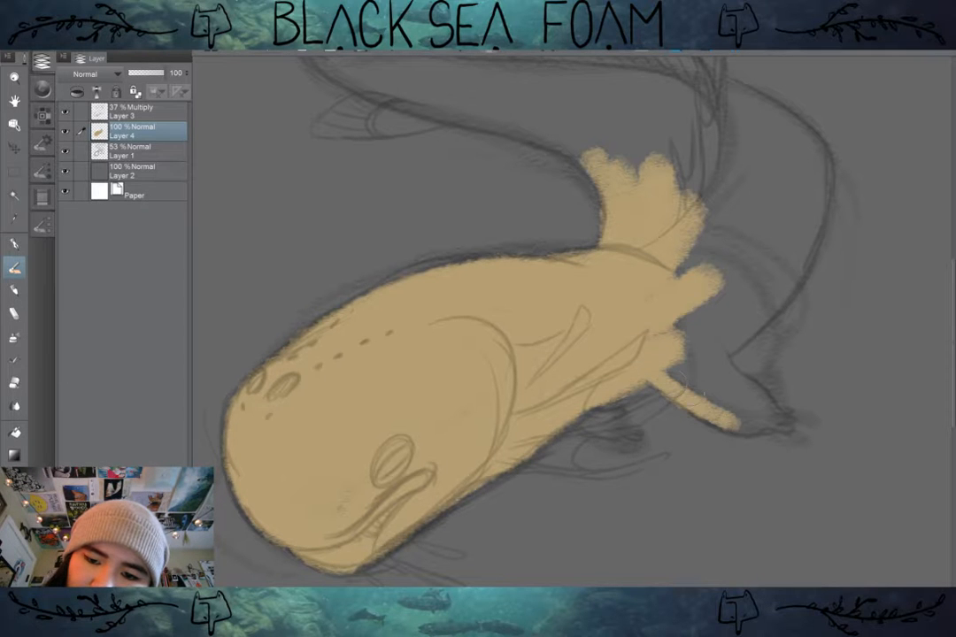
pyautogui.moveTo(672, 388)
pyautogui.mouseDown()
pyautogui.moveTo(757, 427)
pyautogui.moveTo(789, 428)
pyautogui.mouseUp()
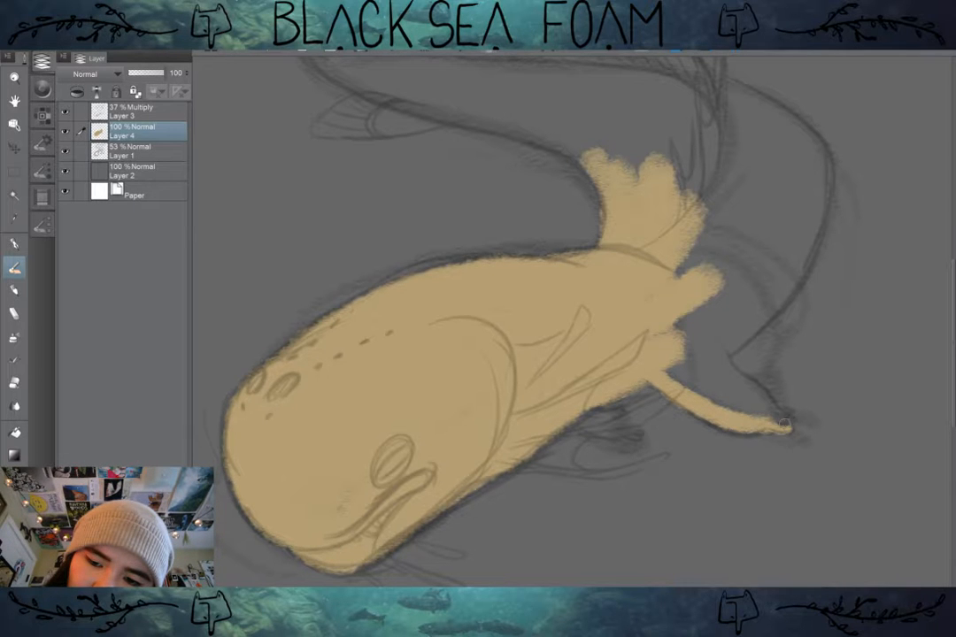
pyautogui.moveTo(793, 416)
pyautogui.mouseDown()
pyautogui.moveTo(733, 384)
pyautogui.moveTo(711, 346)
pyautogui.moveTo(699, 353)
pyautogui.moveTo(716, 376)
pyautogui.moveTo(690, 371)
pyautogui.moveTo(708, 394)
pyautogui.moveTo(769, 413)
pyautogui.mouseUp()
pyautogui.moveTo(698, 275)
pyautogui.mouseDown()
pyautogui.moveTo(723, 215)
pyautogui.moveTo(728, 258)
pyautogui.moveTo(671, 343)
pyautogui.moveTo(693, 341)
pyautogui.moveTo(745, 295)
pyautogui.moveTo(698, 332)
pyautogui.moveTo(720, 320)
pyautogui.moveTo(784, 252)
pyautogui.mouseUp()
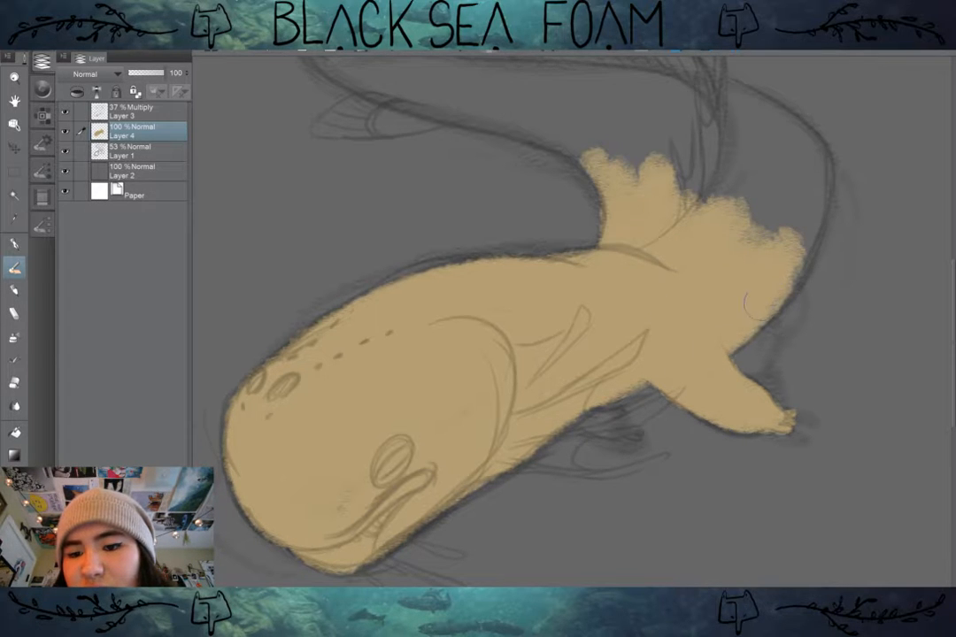
# Step: Fill the curved body behind the shoulder with tan up to the base of the dorsal fin, redoing one stroke
pyautogui.moveTo(797, 244)
pyautogui.mouseDown()
pyautogui.moveTo(822, 168)
pyautogui.moveTo(787, 137)
pyautogui.moveTo(801, 132)
pyautogui.moveTo(690, 73)
pyautogui.moveTo(627, 87)
pyautogui.moveTo(747, 128)
pyautogui.moveTo(708, 158)
pyautogui.moveTo(697, 199)
pyautogui.mouseUp()
pyautogui.moveTo(708, 159)
pyautogui.mouseDown()
pyautogui.moveTo(734, 177)
pyautogui.moveTo(761, 168)
pyautogui.moveTo(783, 199)
pyautogui.moveTo(758, 237)
pyautogui.mouseUp()
pyautogui.moveTo(770, 160)
pyautogui.mouseDown()
pyautogui.moveTo(855, 319)
pyautogui.moveTo(778, 279)
pyautogui.mouseUp()
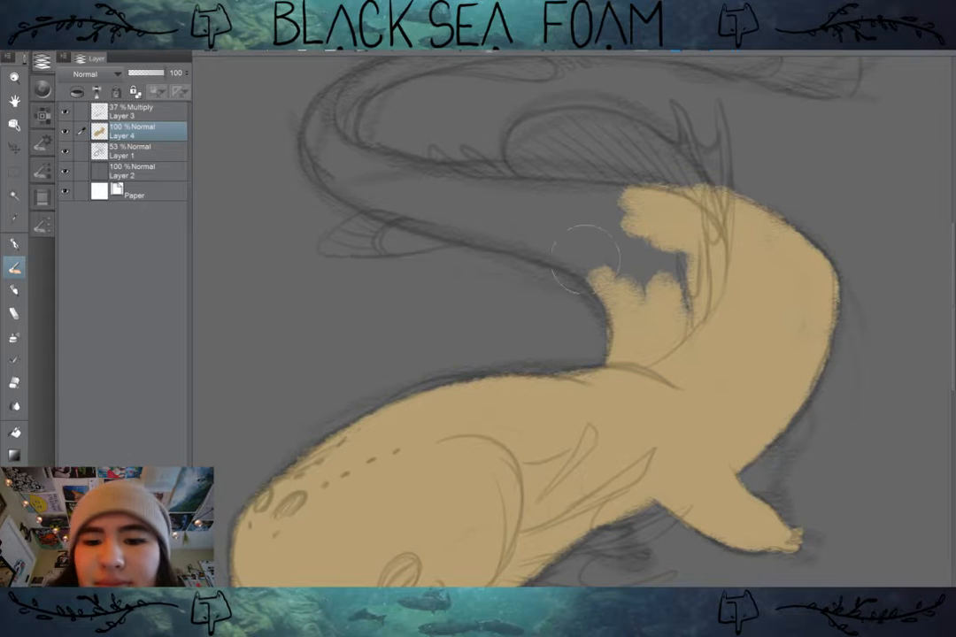
pyautogui.moveTo(605, 290)
pyautogui.mouseDown()
pyautogui.moveTo(589, 252)
pyautogui.moveTo(602, 252)
pyautogui.moveTo(587, 228)
pyautogui.mouseUp()
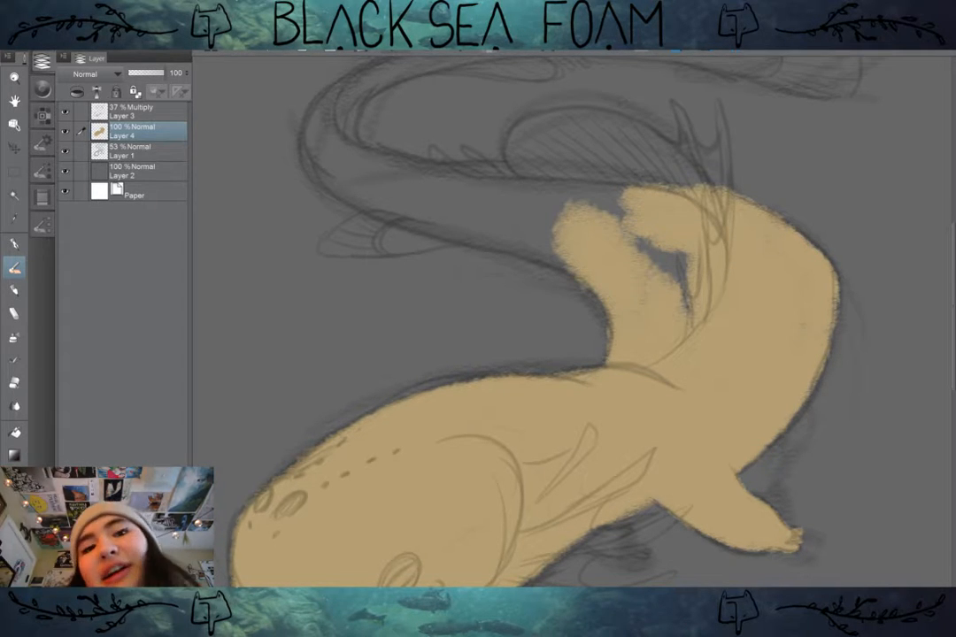
pyautogui.hotkey('ctrl', 'z')
pyautogui.moveTo(695, 297)
pyautogui.mouseDown()
pyautogui.moveTo(652, 240)
pyautogui.moveTo(602, 216)
pyautogui.moveTo(646, 259)
pyautogui.moveTo(557, 223)
pyautogui.moveTo(659, 205)
pyautogui.moveTo(581, 196)
pyautogui.moveTo(628, 201)
pyautogui.moveTo(554, 206)
pyautogui.moveTo(590, 174)
pyautogui.mouseUp()
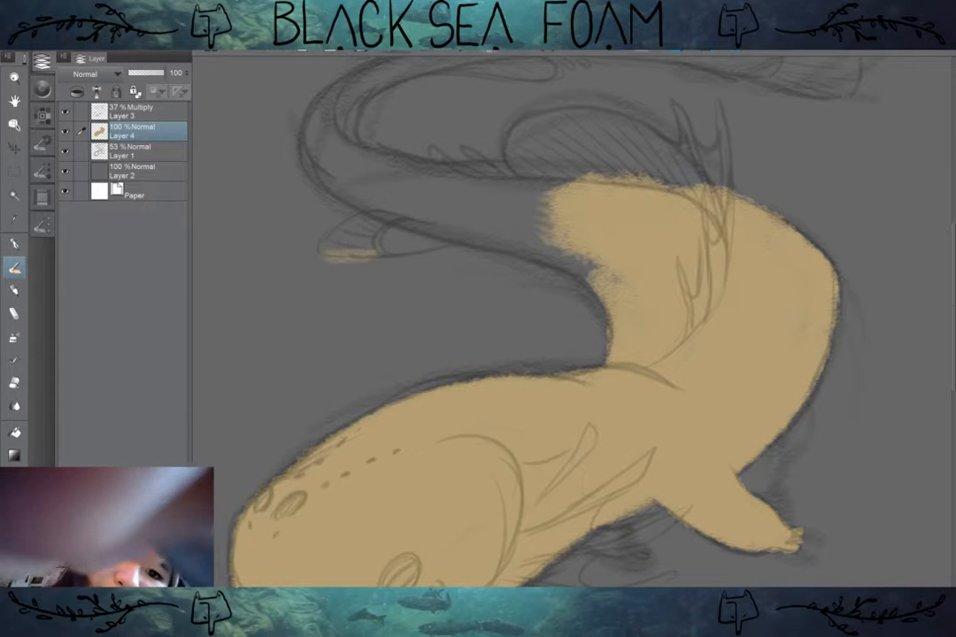
# Step: Paint tan along the lower edge of the small fin near the tail, and cancel closing the canvas
pyautogui.moveTo(325, 249); pyautogui.dragTo(405, 249)
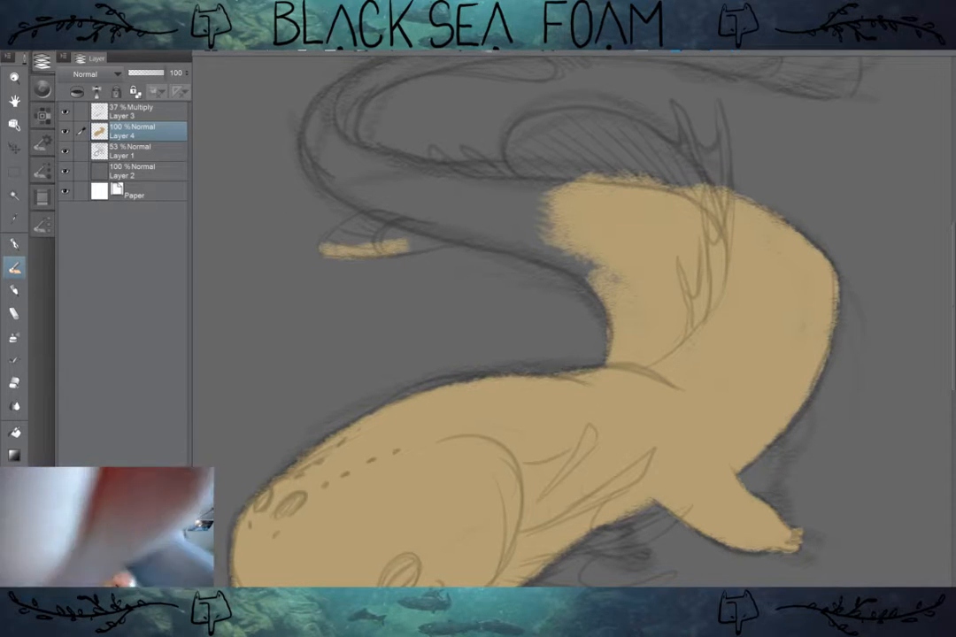
pyautogui.hotkey('ctrl', 'w')
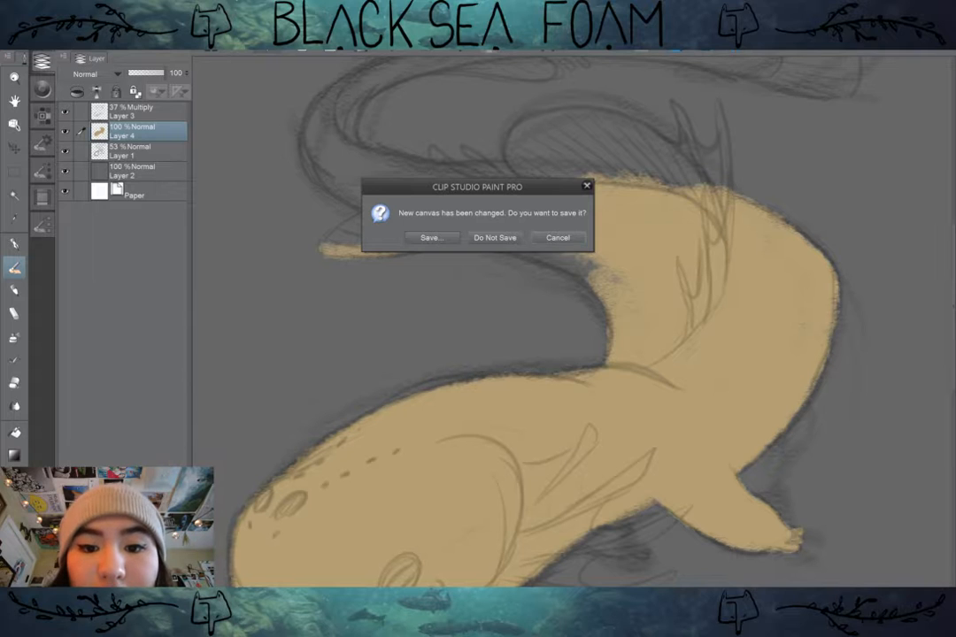
pyautogui.click(551, 237)
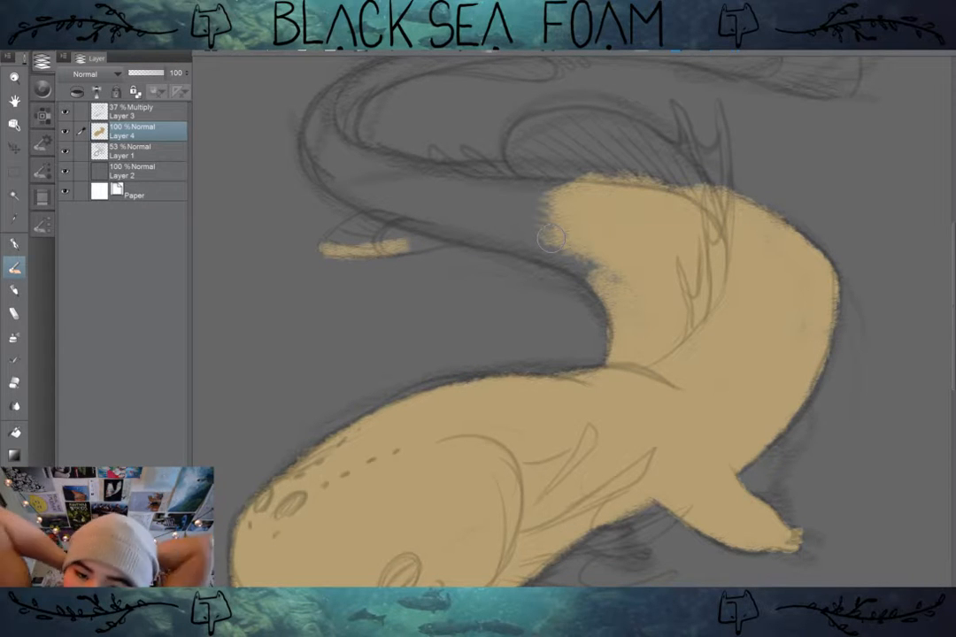
# Step: Extend the tan from the body up the tail base, following the sketch's inner curve to beside the small fin
pyautogui.moveTo(550, 238); pyautogui.dragTo(584, 279)
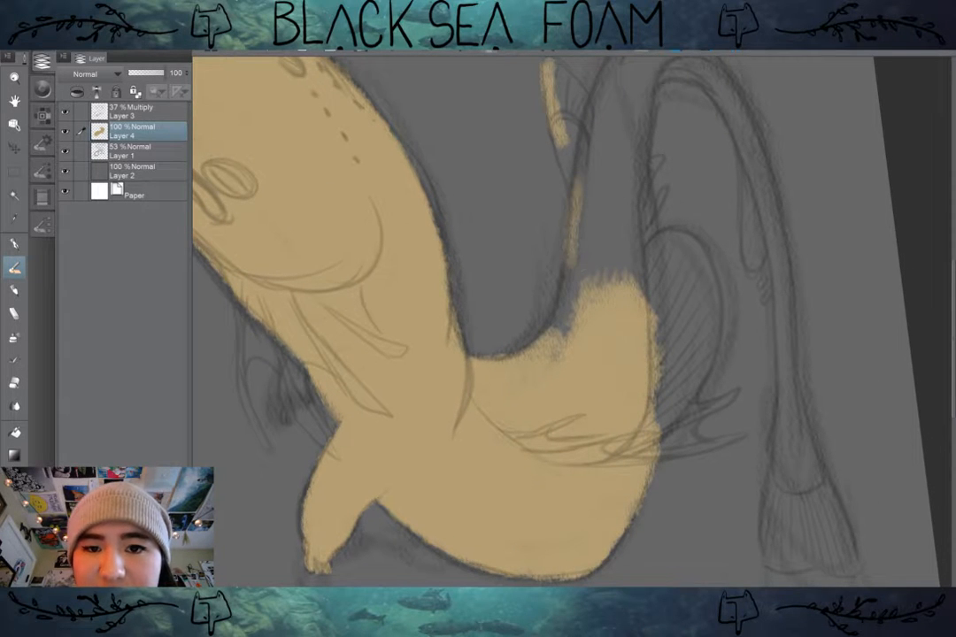
pyautogui.moveTo(582, 173); pyautogui.dragTo(565, 313)
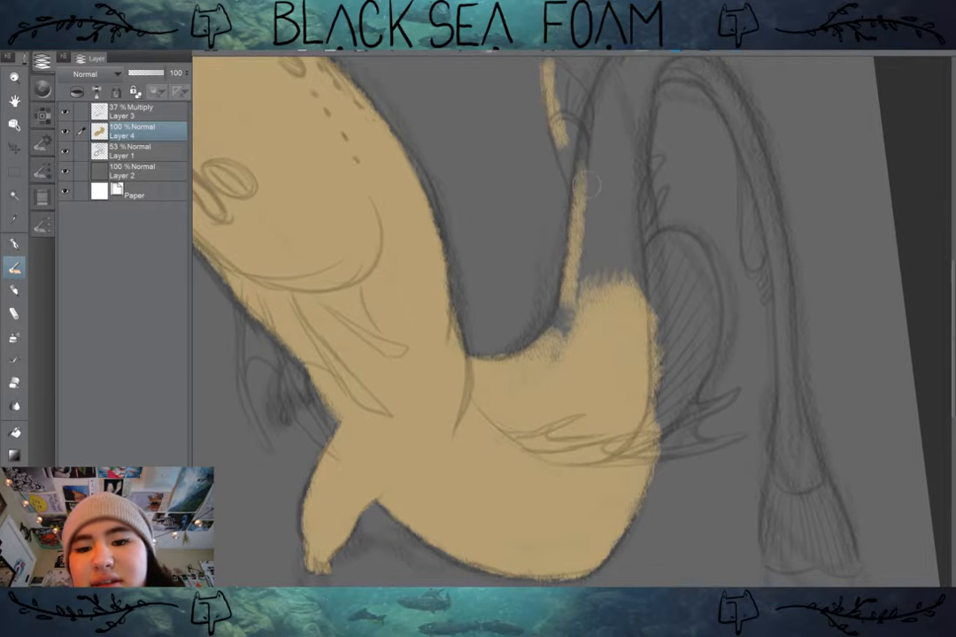
pyautogui.moveTo(584, 207)
pyautogui.mouseDown()
pyautogui.moveTo(549, 352)
pyautogui.moveTo(534, 373)
pyautogui.moveTo(561, 310)
pyautogui.moveTo(550, 341)
pyautogui.mouseUp()
pyautogui.moveTo(585, 256); pyautogui.dragTo(551, 332)
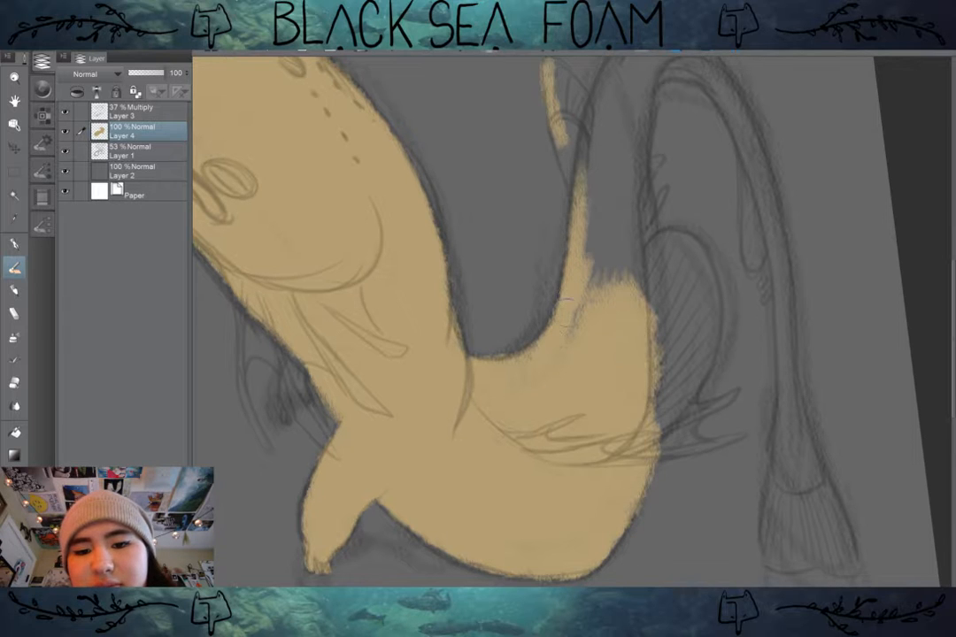
pyautogui.moveTo(599, 180); pyautogui.dragTo(580, 314)
pyautogui.moveTo(597, 237); pyautogui.dragTo(578, 321)
pyautogui.moveTo(590, 265)
pyautogui.mouseDown()
pyautogui.moveTo(591, 132)
pyautogui.moveTo(591, 181)
pyautogui.mouseUp()
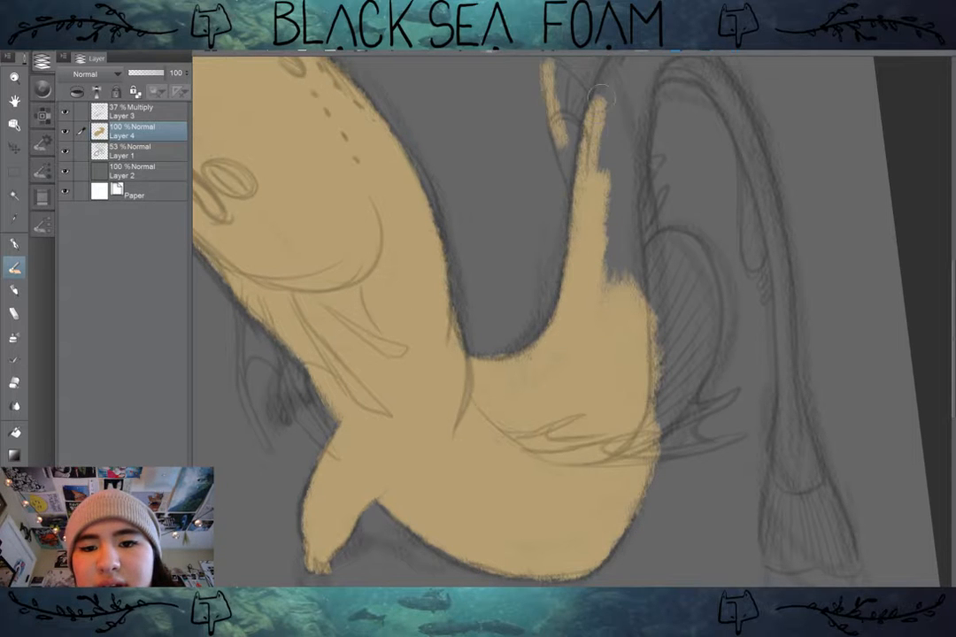
pyautogui.moveTo(606, 104)
pyautogui.mouseDown()
pyautogui.moveTo(596, 195)
pyautogui.moveTo(607, 141)
pyautogui.mouseUp()
pyautogui.moveTo(593, 103); pyautogui.dragTo(580, 204)
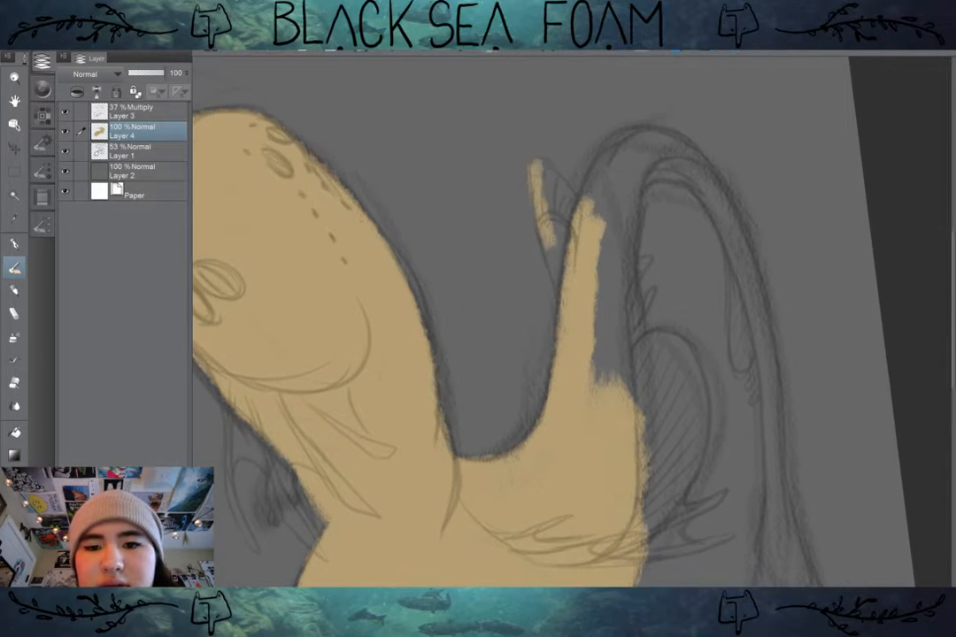
# Step: Fill the small ribbed fin beside the tail base with tan out to its sketched outline
pyautogui.moveTo(536, 168); pyautogui.dragTo(557, 274)
pyautogui.moveTo(547, 191); pyautogui.dragTo(570, 289)
pyautogui.moveTo(553, 218); pyautogui.dragTo(564, 265)
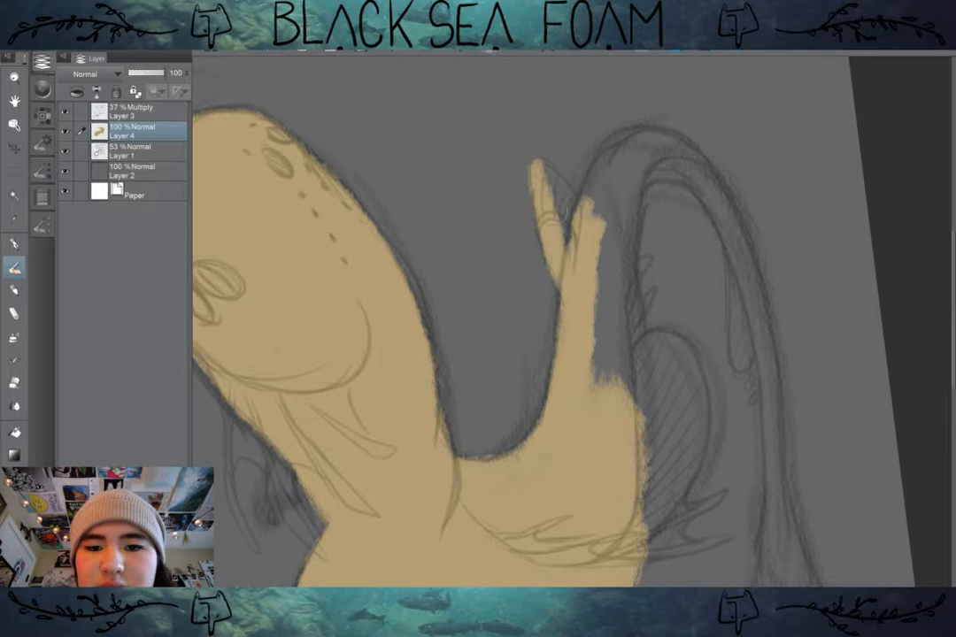
pyautogui.moveTo(541, 168)
pyautogui.mouseDown()
pyautogui.moveTo(571, 209)
pyautogui.moveTo(568, 285)
pyautogui.moveTo(562, 202)
pyautogui.mouseUp()
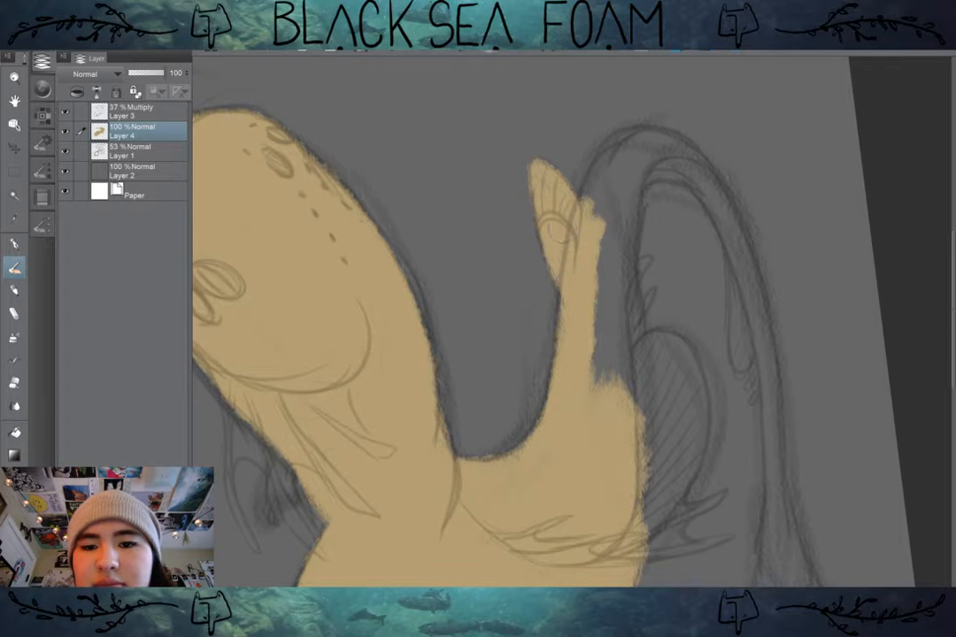
# Step: Paint tan over the start of the tail's bend and widen the fill down the tail's other edge
pyautogui.moveTo(643, 140)
pyautogui.mouseDown()
pyautogui.moveTo(599, 155)
pyautogui.moveTo(591, 210)
pyautogui.mouseUp()
pyautogui.moveTo(615, 152)
pyautogui.mouseDown()
pyautogui.moveTo(587, 202)
pyautogui.moveTo(644, 140)
pyautogui.moveTo(675, 146)
pyautogui.mouseUp()
pyautogui.moveTo(674, 146)
pyautogui.mouseDown()
pyautogui.moveTo(610, 179)
pyautogui.moveTo(602, 330)
pyautogui.mouseUp()
pyautogui.moveTo(631, 170); pyautogui.dragTo(611, 302)
pyautogui.moveTo(617, 203); pyautogui.dragTo(609, 281)
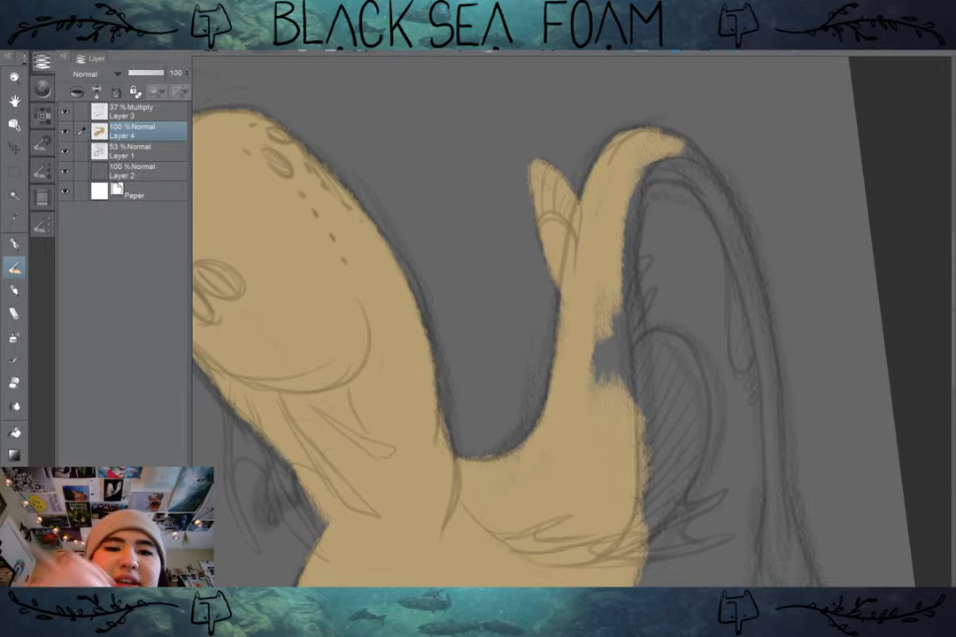
# Step: Save the canvas in Clip Studio format under the file name axo and close the handwriting input
pyautogui.hotkey('ctrl', 's')
pyautogui.click(177, 387)
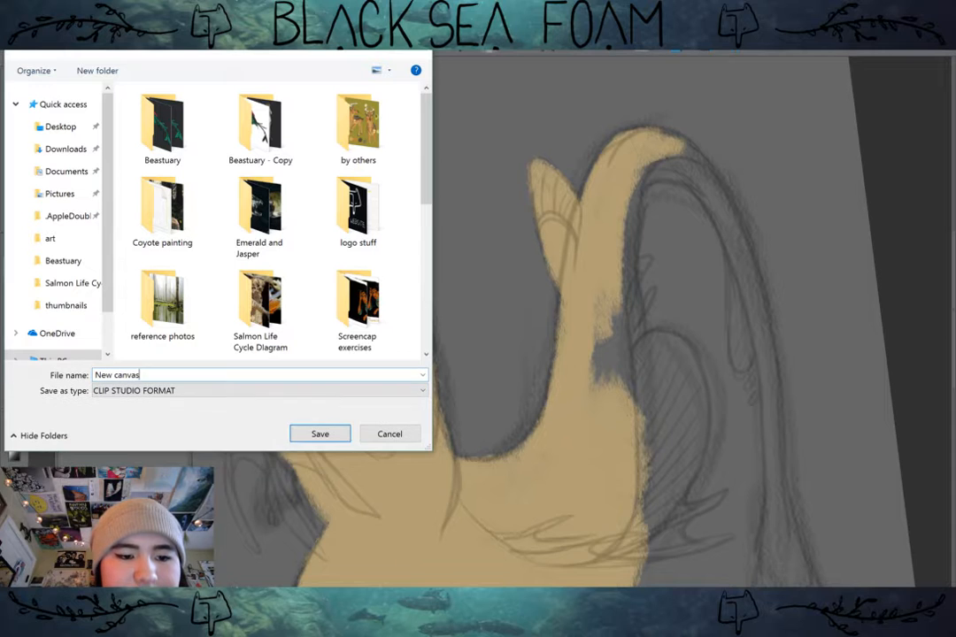
pyautogui.click(619, 511)
pyautogui.press('BackSpace')
pyautogui.press('BackSpace')
pyautogui.press('BackSpace')
pyautogui.press('BackSpace')
pyautogui.press('BackSpace')
pyautogui.press('BackSpace')
pyautogui.press('BackSpace')
pyautogui.press('BackSpace')
pyautogui.press('BackSpace')
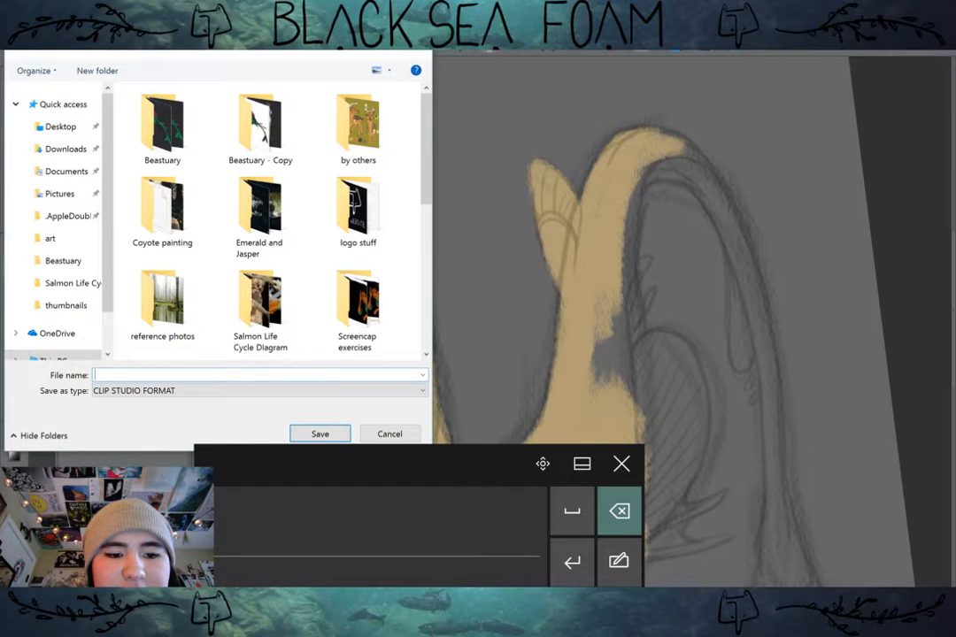
pyautogui.write('ax0')
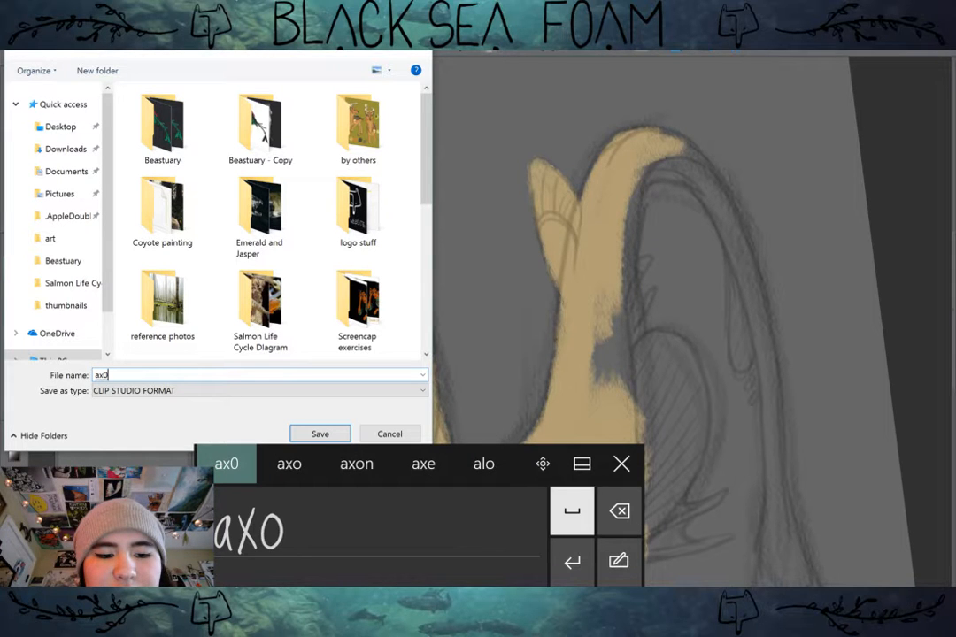
pyautogui.click(571, 510)
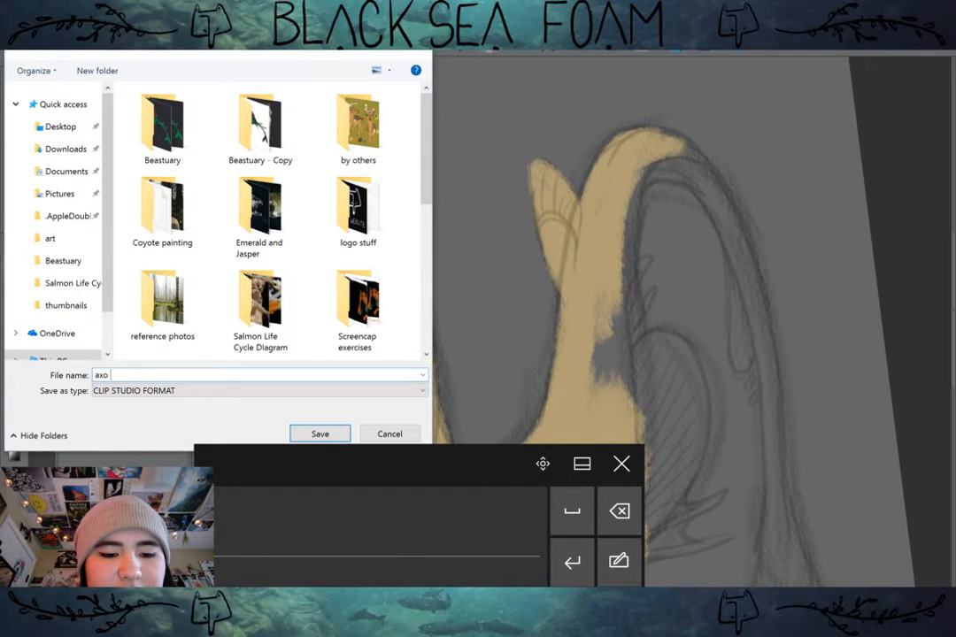
pyautogui.click(572, 562)
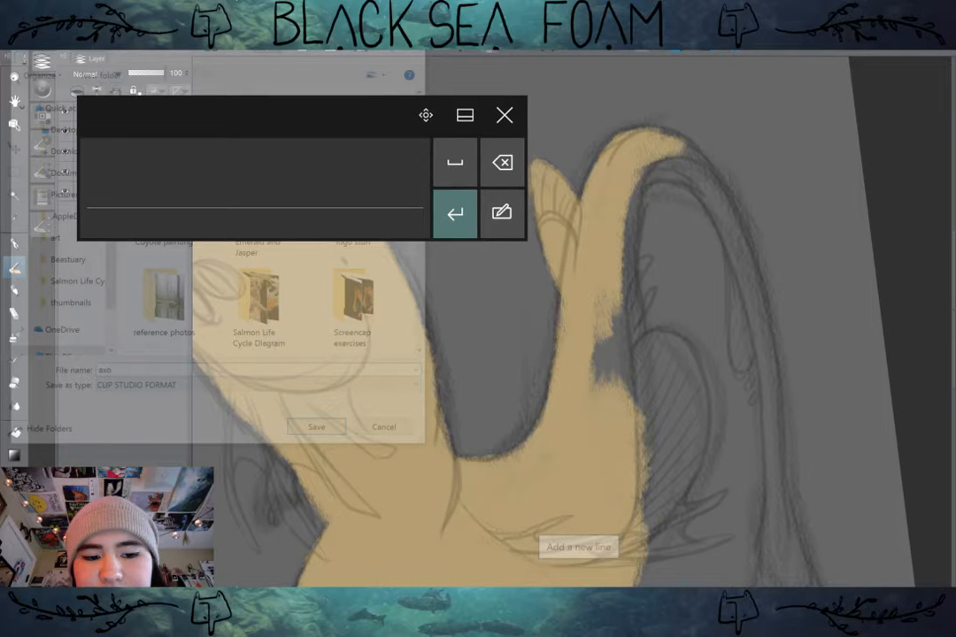
pyautogui.click(505, 114)
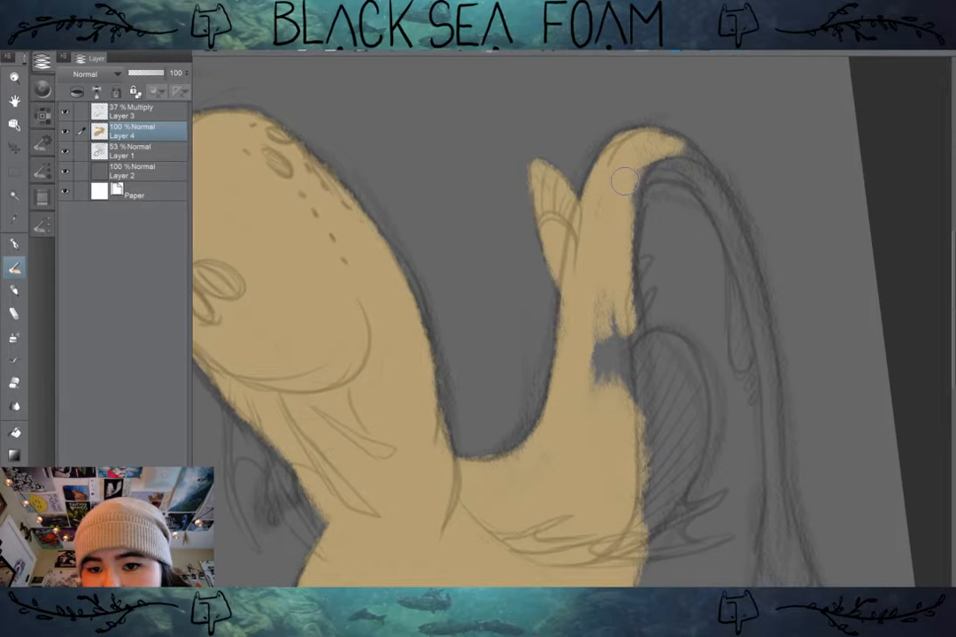
# Step: Fill the gap in the tail base and carry the tan along the curved tail to its fan-shaped tip, redoing one stroke
pyautogui.moveTo(623, 182)
pyautogui.mouseDown()
pyautogui.moveTo(637, 376)
pyautogui.moveTo(618, 259)
pyautogui.moveTo(624, 416)
pyautogui.moveTo(608, 267)
pyautogui.moveTo(602, 442)
pyautogui.mouseUp()
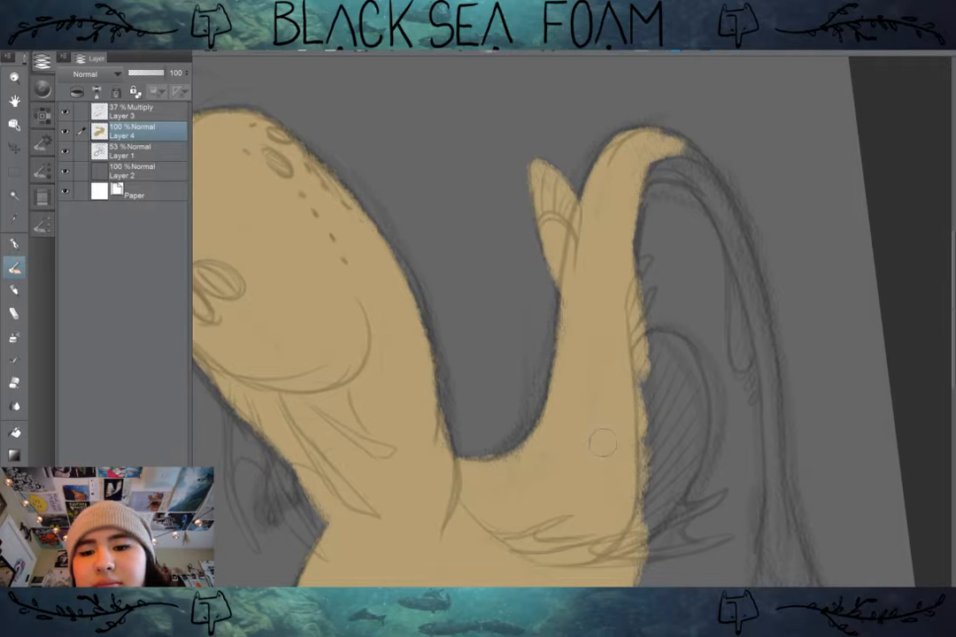
pyautogui.moveTo(639, 169)
pyautogui.mouseDown()
pyautogui.moveTo(692, 166)
pyautogui.moveTo(629, 180)
pyautogui.moveTo(704, 187)
pyautogui.moveTo(643, 166)
pyautogui.moveTo(705, 195)
pyautogui.mouseUp()
pyautogui.moveTo(677, 148); pyautogui.dragTo(706, 181)
pyautogui.moveTo(649, 133)
pyautogui.mouseDown()
pyautogui.moveTo(707, 167)
pyautogui.moveTo(750, 305)
pyautogui.mouseUp()
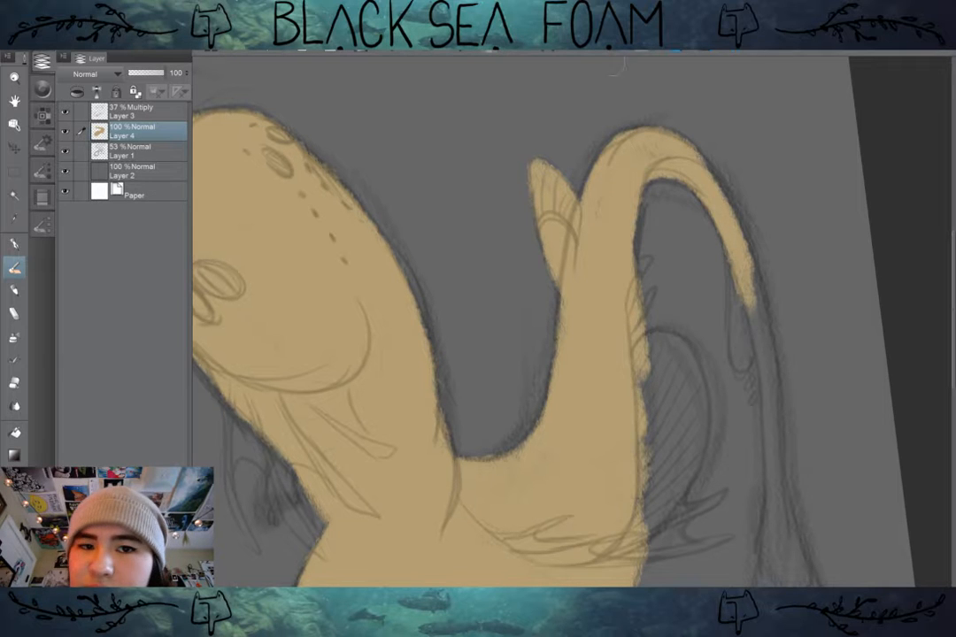
pyautogui.hotkey('ctrl', 'z')
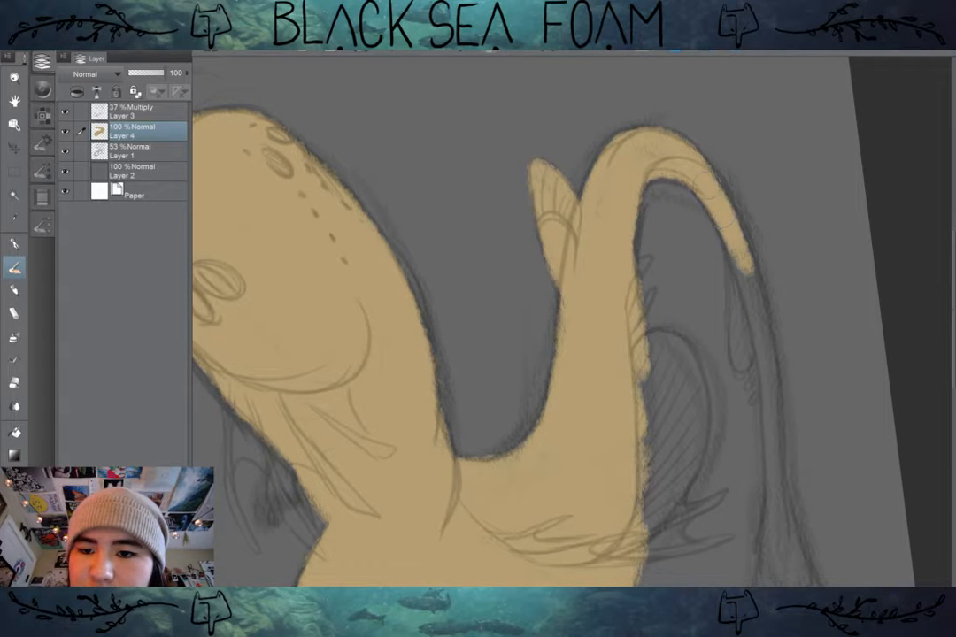
pyautogui.moveTo(751, 270); pyautogui.dragTo(764, 330)
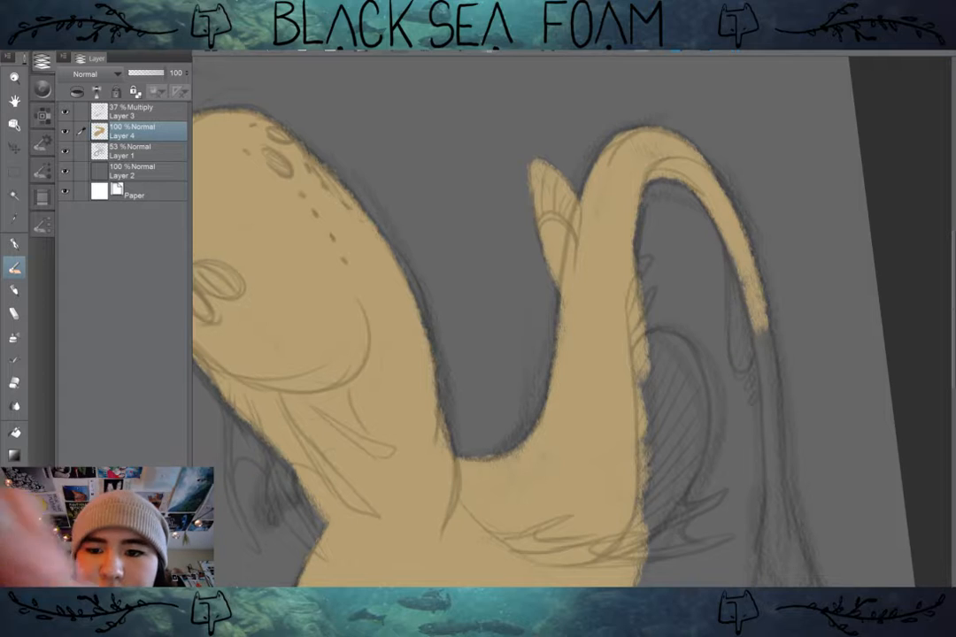
pyautogui.moveTo(744, 255)
pyautogui.mouseDown()
pyautogui.moveTo(762, 339)
pyautogui.moveTo(732, 251)
pyautogui.moveTo(738, 319)
pyautogui.moveTo(732, 303)
pyautogui.moveTo(765, 303)
pyautogui.moveTo(780, 503)
pyautogui.moveTo(776, 482)
pyautogui.moveTo(774, 571)
pyautogui.moveTo(705, 275)
pyautogui.moveTo(694, 405)
pyautogui.moveTo(712, 301)
pyautogui.moveTo(695, 425)
pyautogui.moveTo(701, 334)
pyautogui.moveTo(696, 420)
pyautogui.moveTo(751, 396)
pyautogui.moveTo(714, 390)
pyautogui.moveTo(714, 317)
pyautogui.moveTo(760, 391)
pyautogui.moveTo(734, 330)
pyautogui.moveTo(773, 421)
pyautogui.moveTo(747, 412)
pyautogui.moveTo(710, 355)
pyautogui.mouseUp()
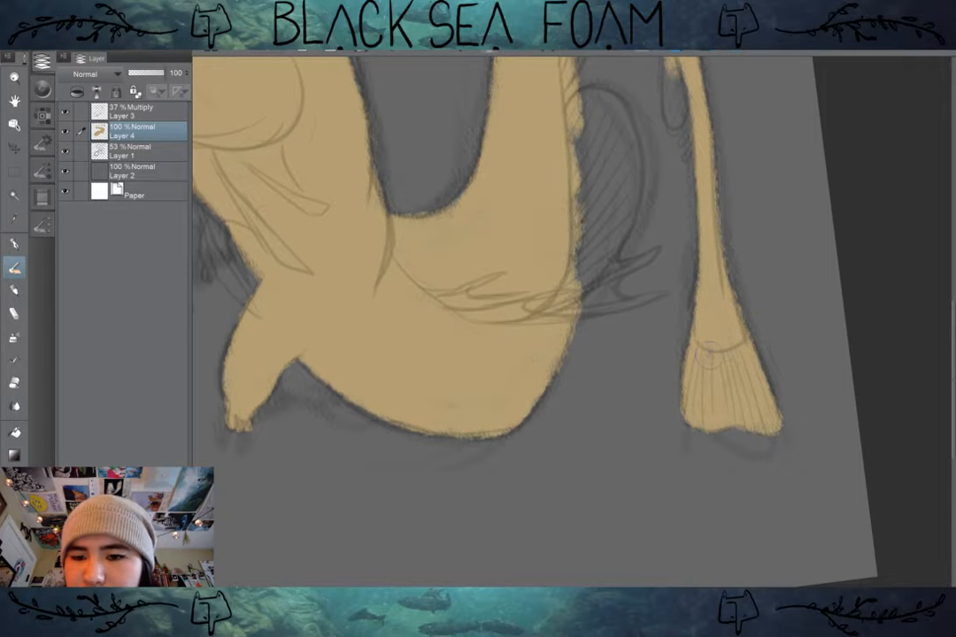
# Step: Fill the narrow drop-shaped fin hanging beneath the thin part of the tail with tan
pyautogui.scroll(4, 710, 355)
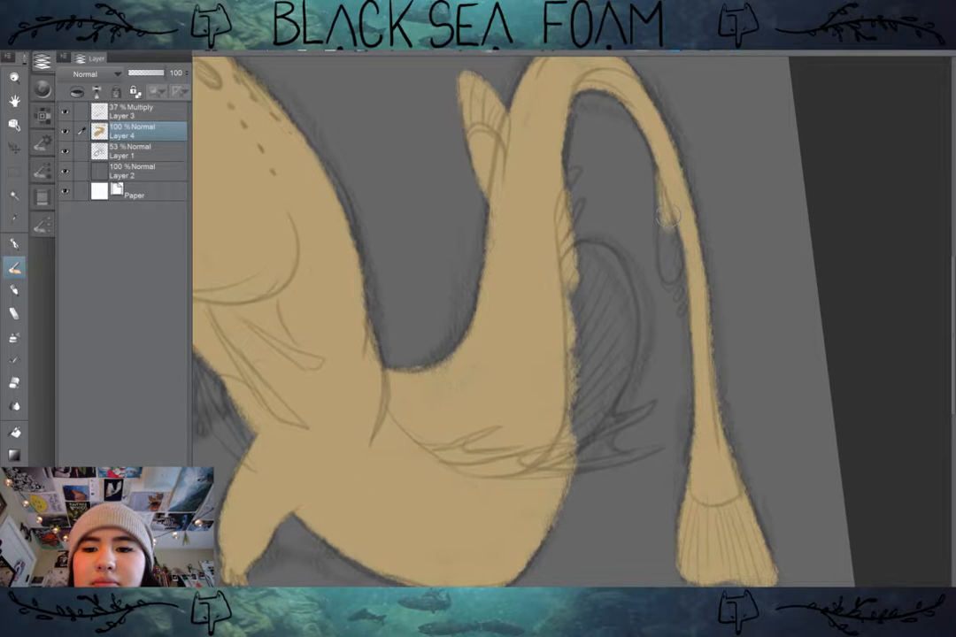
pyautogui.press(']')
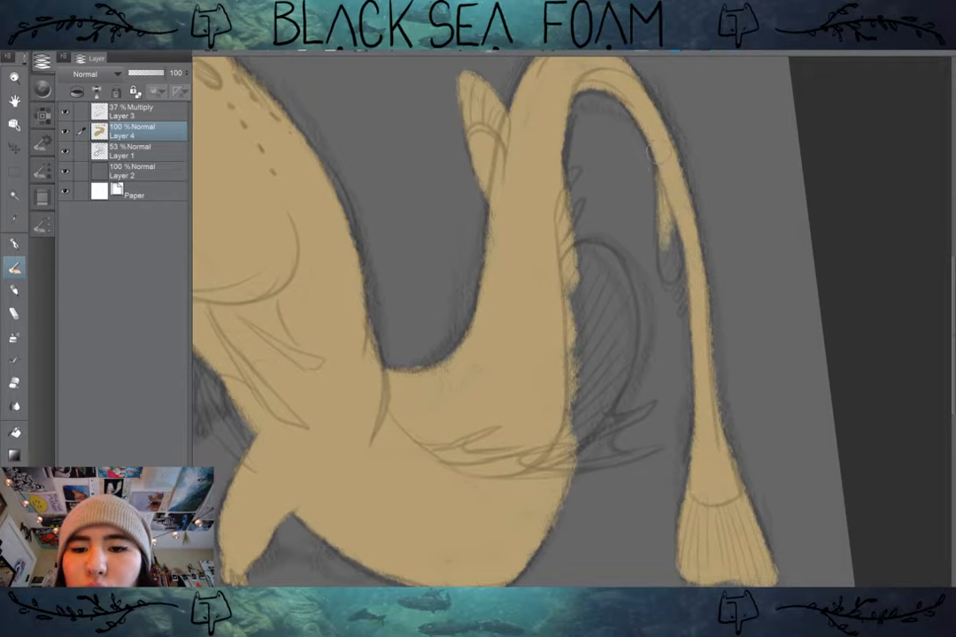
pyautogui.moveTo(668, 205)
pyautogui.mouseDown()
pyautogui.moveTo(672, 274)
pyautogui.moveTo(676, 218)
pyautogui.mouseUp()
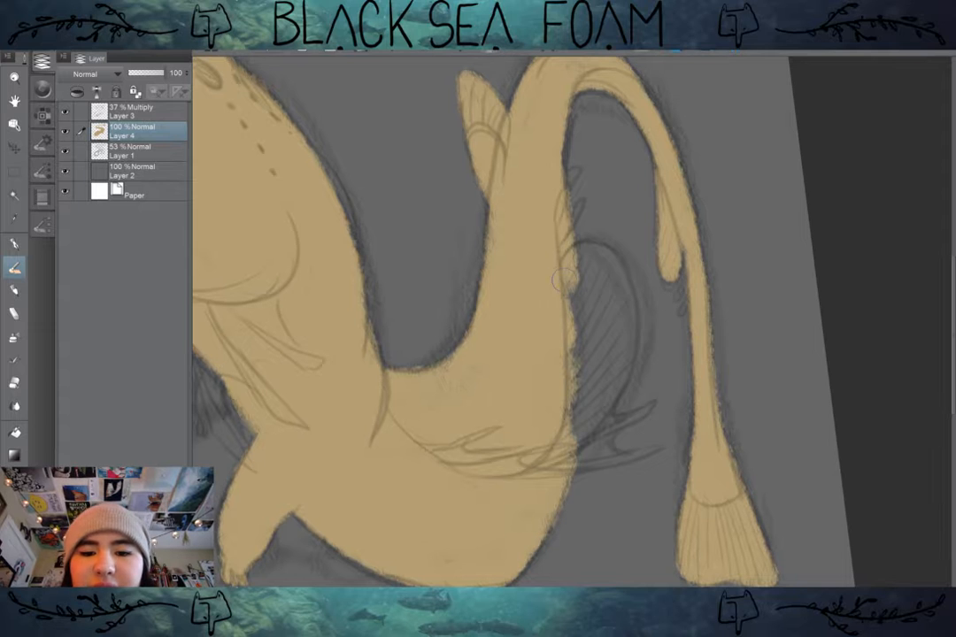
# Step: Trace the rounded outer edge of the dorsal fin in tan and fill its hatched interior
pyautogui.moveTo(573, 268)
pyautogui.mouseDown()
pyautogui.moveTo(606, 257)
pyautogui.moveTo(587, 246)
pyautogui.moveTo(624, 310)
pyautogui.mouseUp()
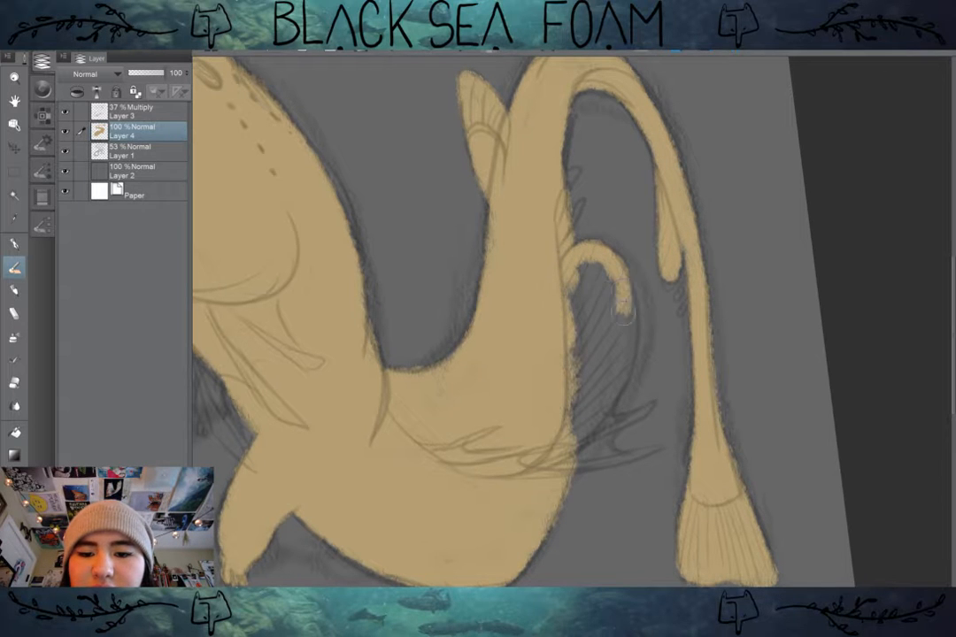
pyautogui.moveTo(598, 249)
pyautogui.mouseDown()
pyautogui.moveTo(626, 345)
pyautogui.moveTo(608, 394)
pyautogui.mouseUp()
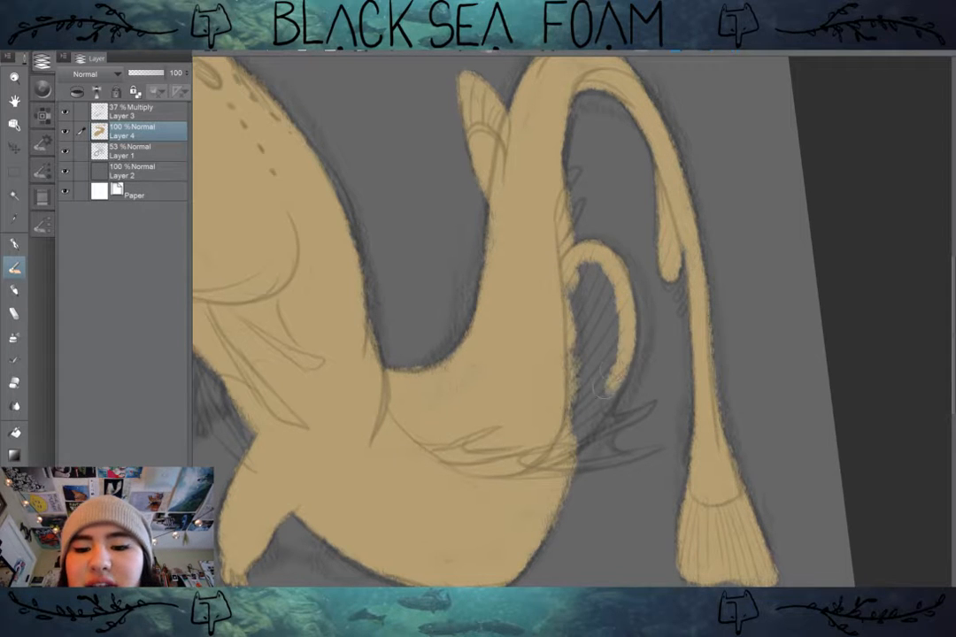
pyautogui.moveTo(624, 345); pyautogui.dragTo(592, 425)
pyautogui.moveTo(611, 386)
pyautogui.mouseDown()
pyautogui.moveTo(581, 441)
pyautogui.moveTo(607, 336)
pyautogui.moveTo(580, 297)
pyautogui.moveTo(609, 285)
pyautogui.moveTo(607, 367)
pyautogui.mouseUp()
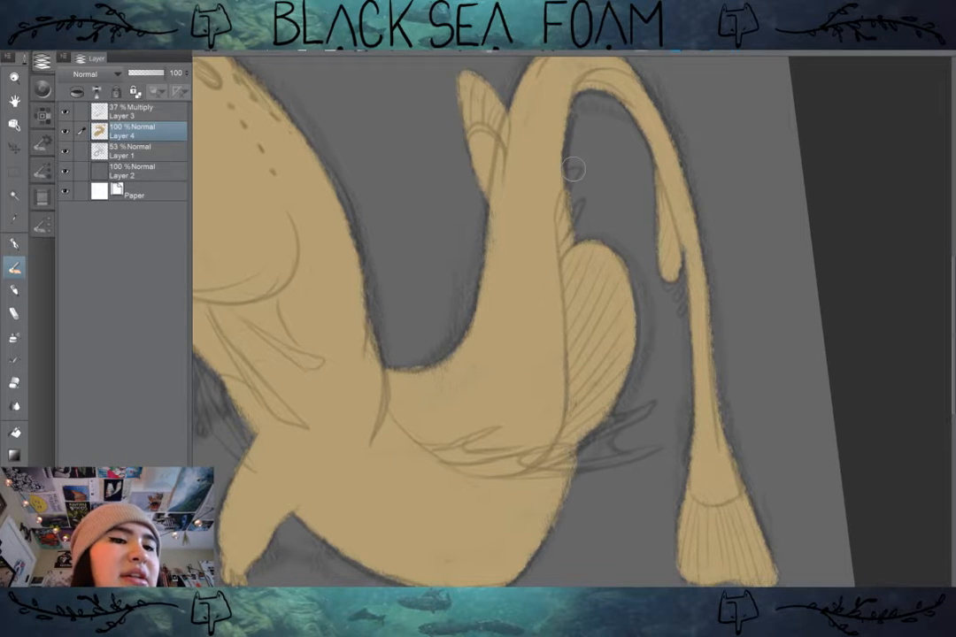
# Step: Undo the dorsal fin's interior fill and paint the small spines next to the fin in tan with brush size 20
pyautogui.moveTo(390, 124); pyautogui.dragTo(892, 263)
pyautogui.moveTo(554, 164); pyautogui.dragTo(337, 59)
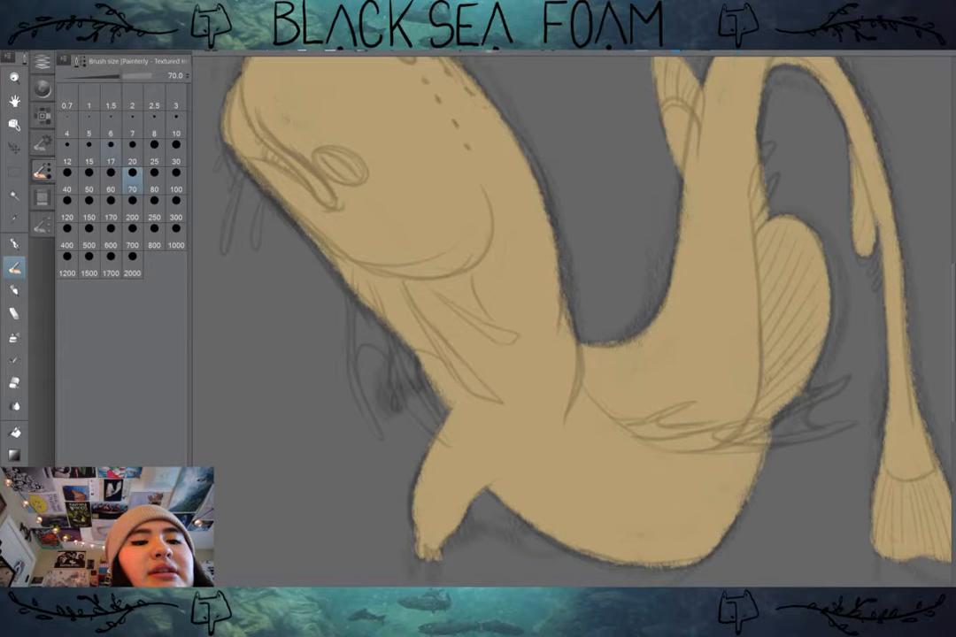
pyautogui.click(89, 152)
pyautogui.hotkey('ctrl', 'z')
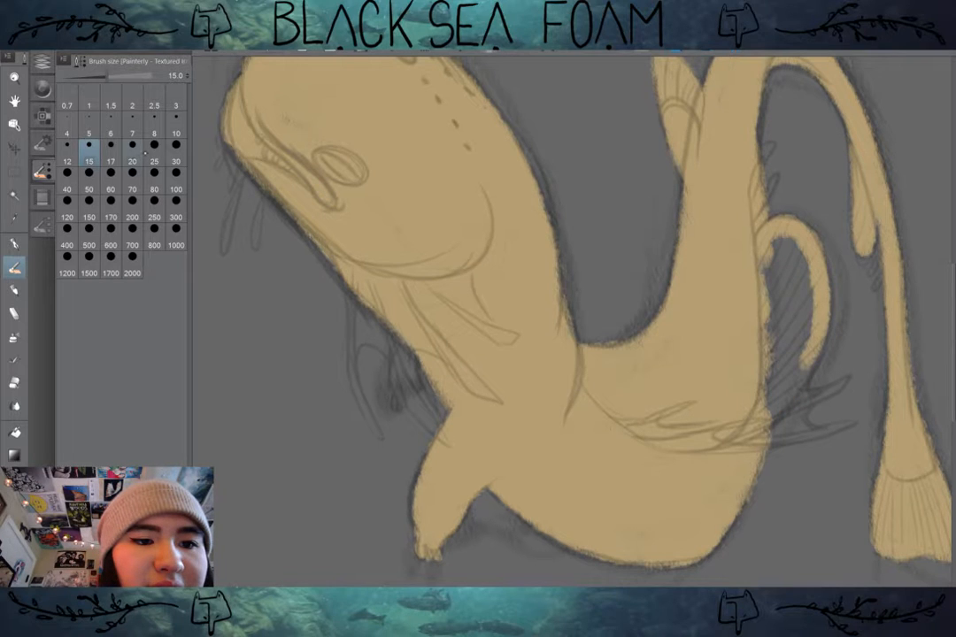
pyautogui.click(137, 155)
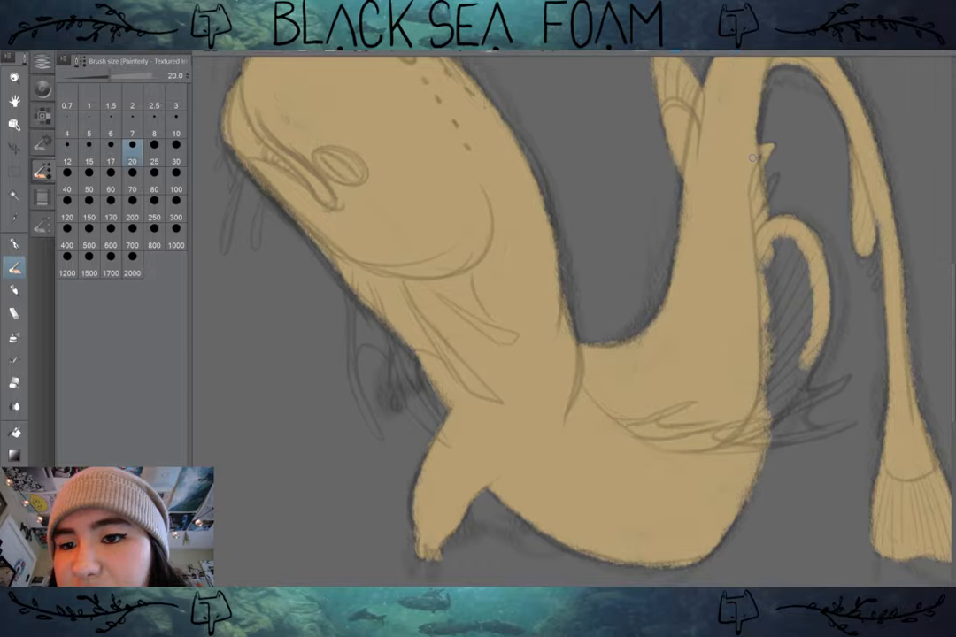
pyautogui.moveTo(767, 206)
pyautogui.mouseDown()
pyautogui.moveTo(775, 177)
pyautogui.moveTo(769, 205)
pyautogui.moveTo(672, 165)
pyautogui.mouseUp()
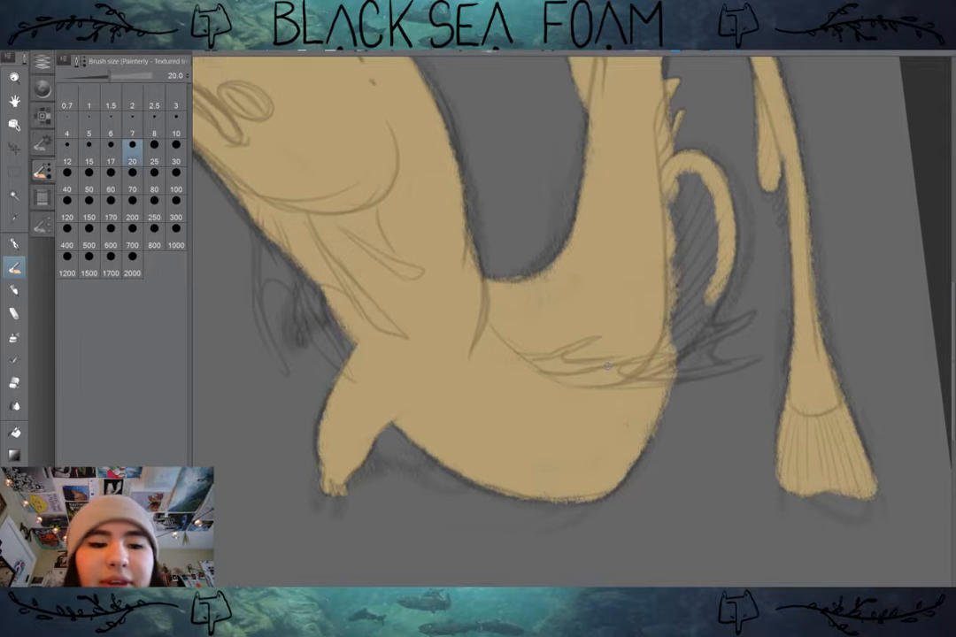
# Step: Fill the hatched interior of the dorsal fin with tan at brush size 30
pyautogui.press('e')
pyautogui.press('b')
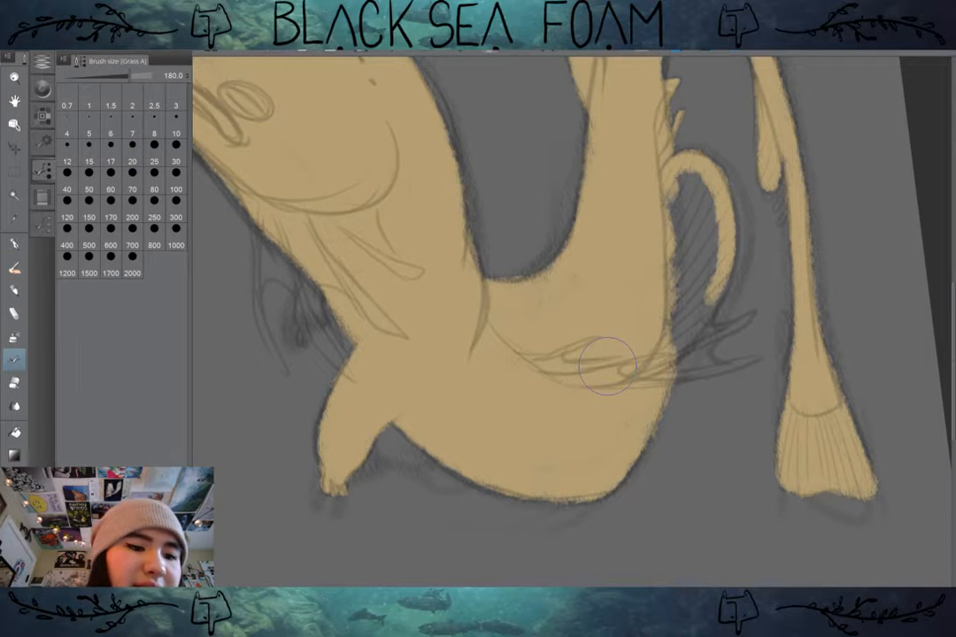
pyautogui.press('b')
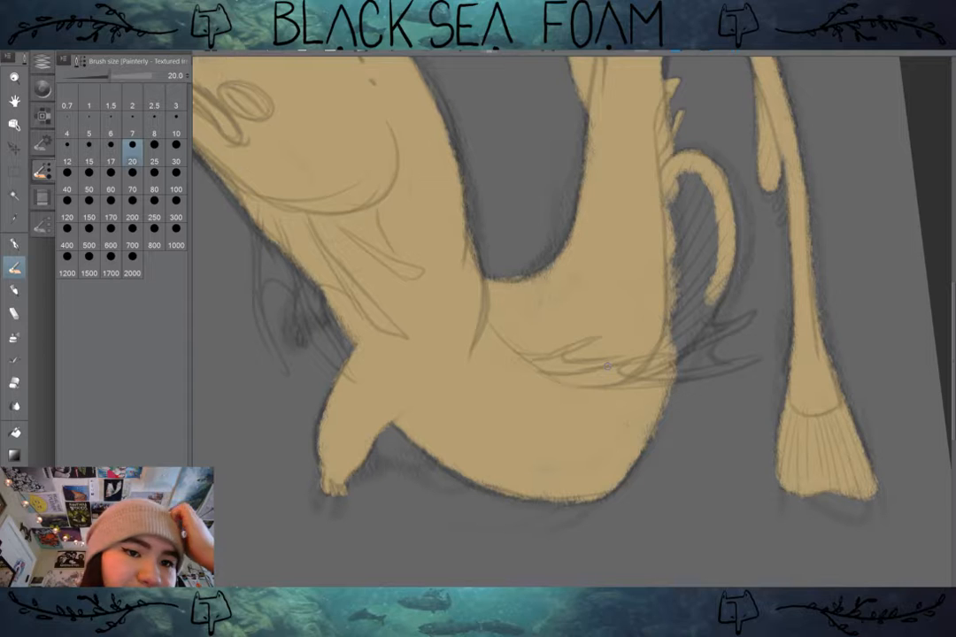
pyautogui.press(']')
pyautogui.press(']')
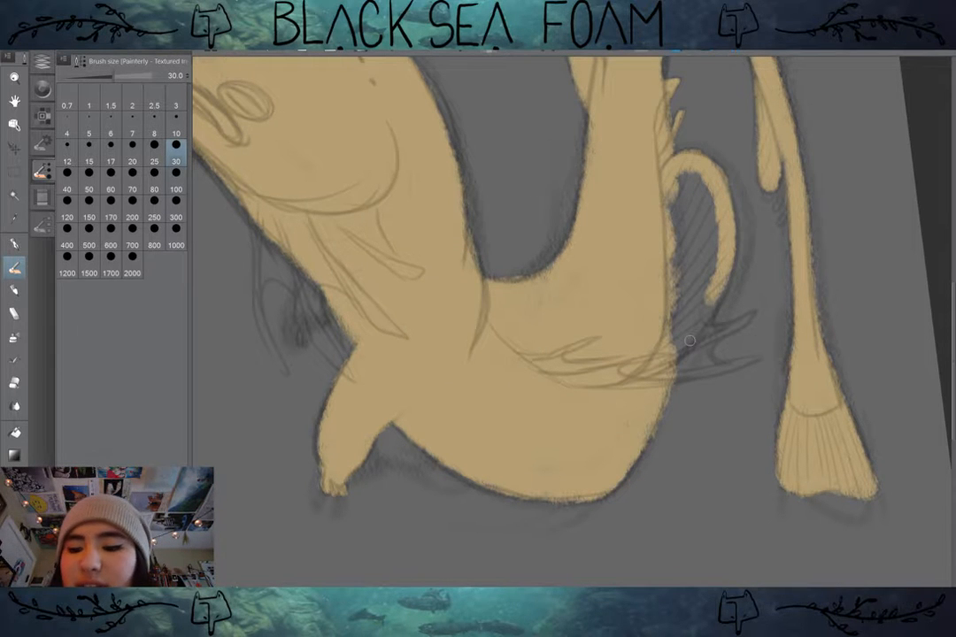
pyautogui.moveTo(686, 176)
pyautogui.mouseDown()
pyautogui.moveTo(672, 223)
pyautogui.moveTo(686, 189)
pyautogui.moveTo(695, 230)
pyautogui.mouseUp()
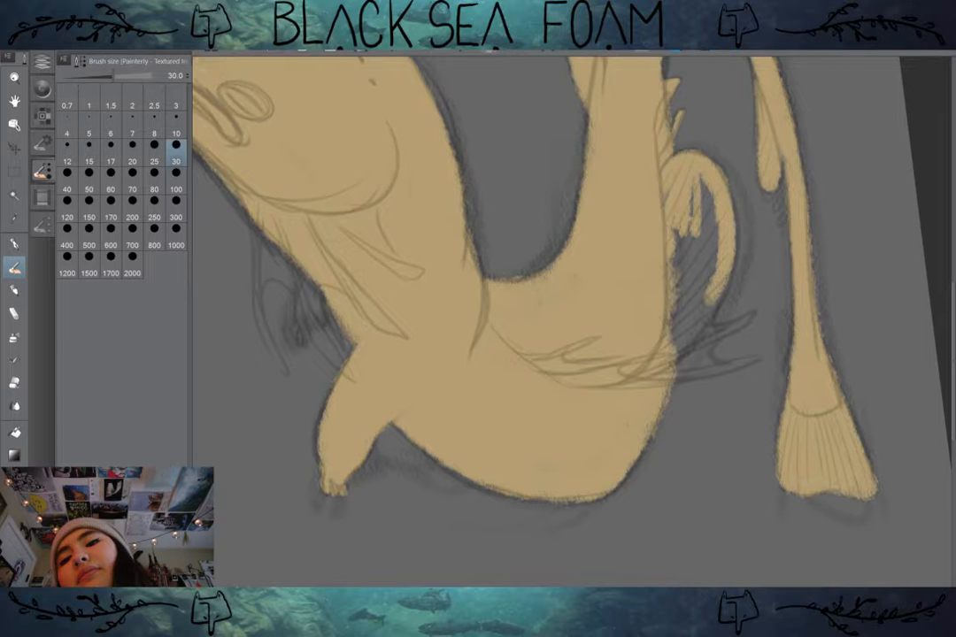
pyautogui.moveTo(704, 186); pyautogui.dragTo(706, 273)
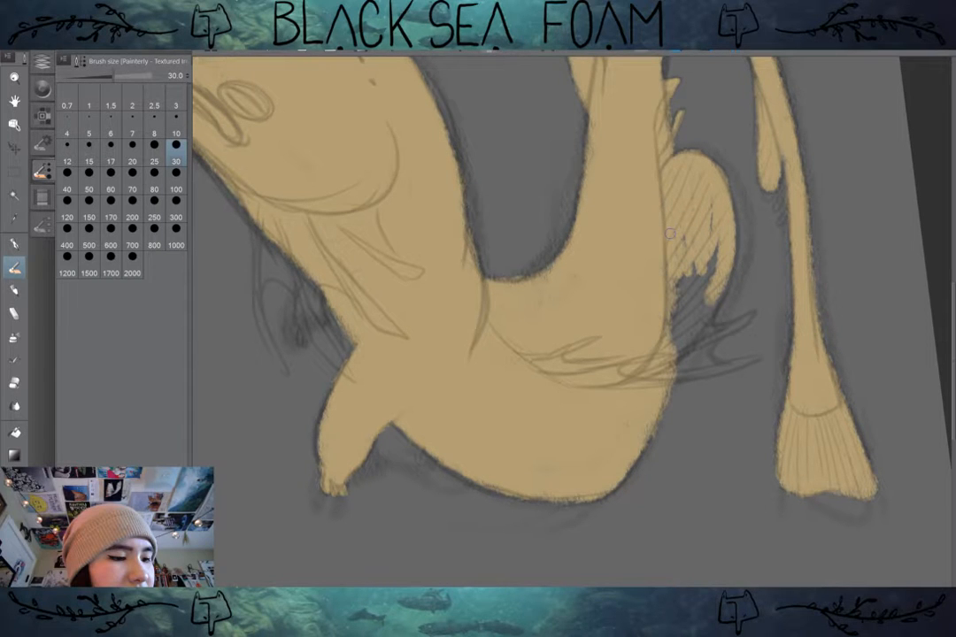
pyautogui.moveTo(699, 281)
pyautogui.mouseDown()
pyautogui.moveTo(693, 200)
pyautogui.moveTo(693, 235)
pyautogui.mouseUp()
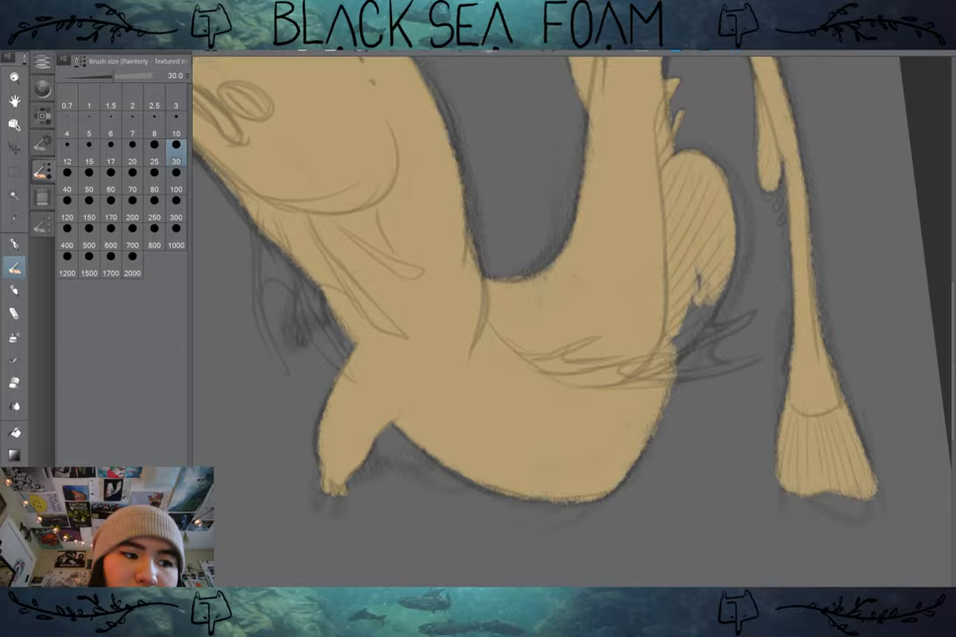
# Step: Paint the thin barbels hanging below the mouth and throat and the small nub atop the head in tan
pyautogui.moveTo(254, 232)
pyautogui.mouseDown()
pyautogui.moveTo(274, 359)
pyautogui.moveTo(277, 210)
pyautogui.moveTo(510, 314)
pyautogui.mouseUp()
pyautogui.moveTo(383, 213); pyautogui.dragTo(364, 291)
pyautogui.moveTo(364, 189)
pyautogui.mouseDown()
pyautogui.moveTo(353, 210)
pyautogui.moveTo(396, 285)
pyautogui.mouseUp()
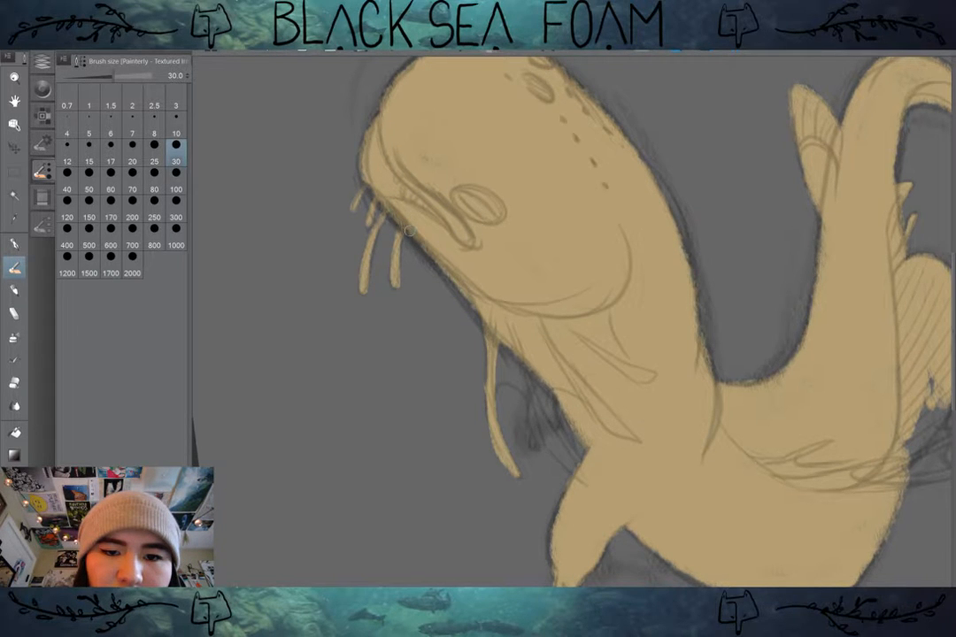
pyautogui.moveTo(410, 230); pyautogui.dragTo(337, 304)
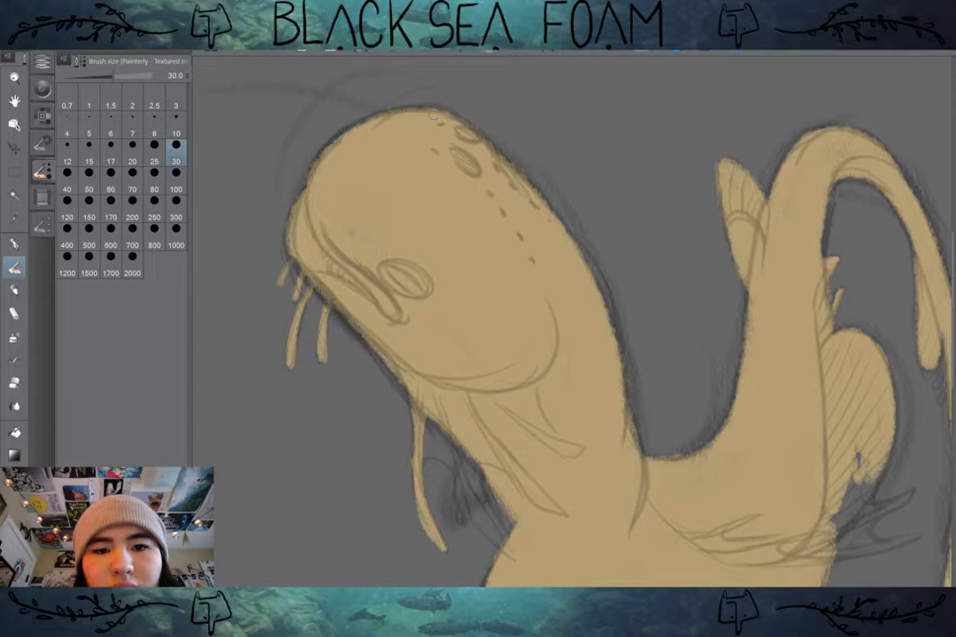
pyautogui.moveTo(433, 110); pyautogui.dragTo(460, 90)
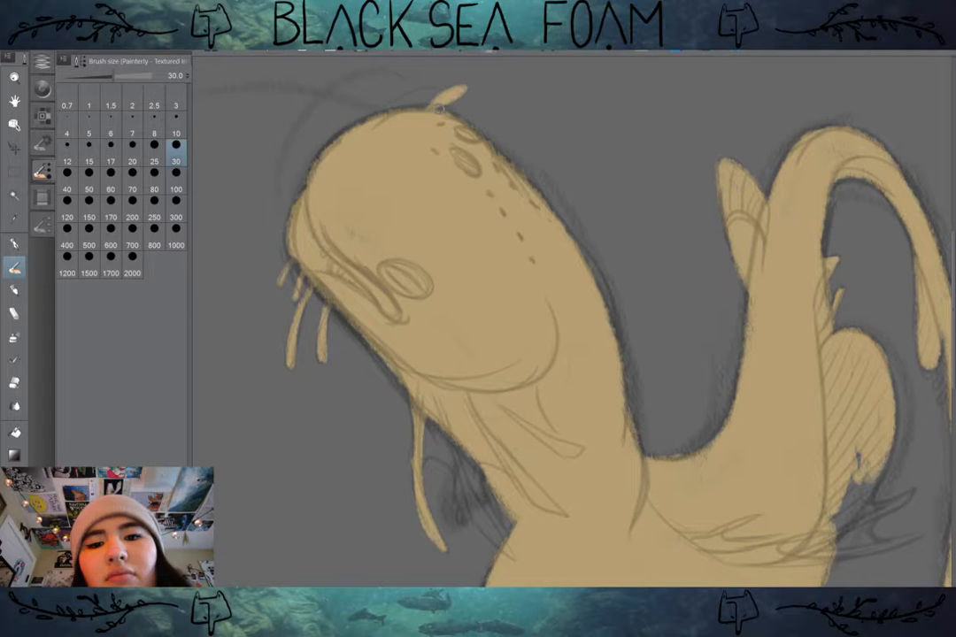
# Step: Paint the gill frond tips projecting behind the body in tan and fill the gaps up to the dorsal fin at brush size 60
pyautogui.moveTo(708, 495); pyautogui.dragTo(439, 285)
pyautogui.moveTo(568, 346); pyautogui.dragTo(657, 325)
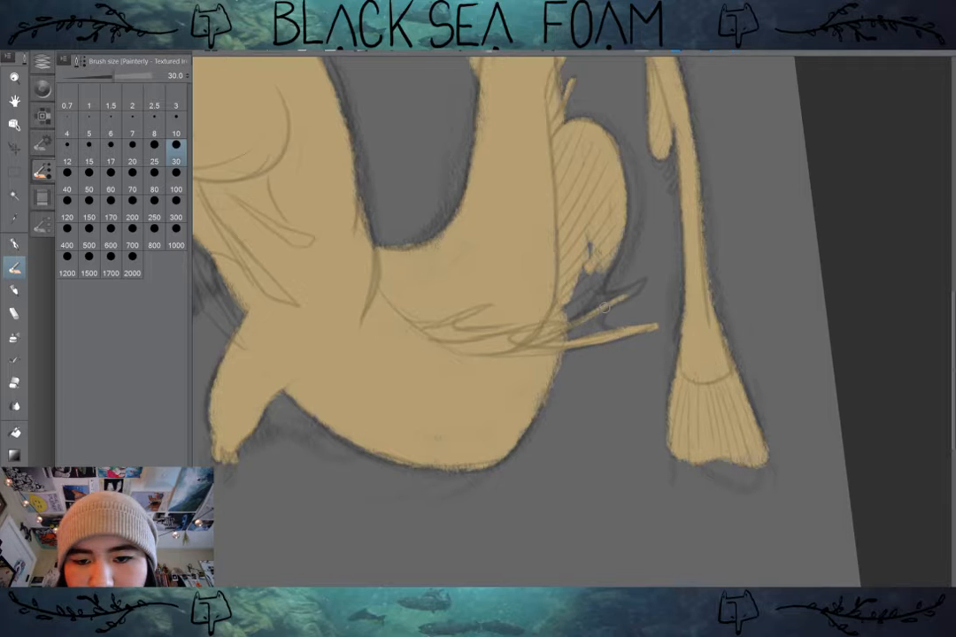
pyautogui.moveTo(605, 308)
pyautogui.mouseDown()
pyautogui.moveTo(646, 282)
pyautogui.moveTo(605, 268)
pyautogui.mouseUp()
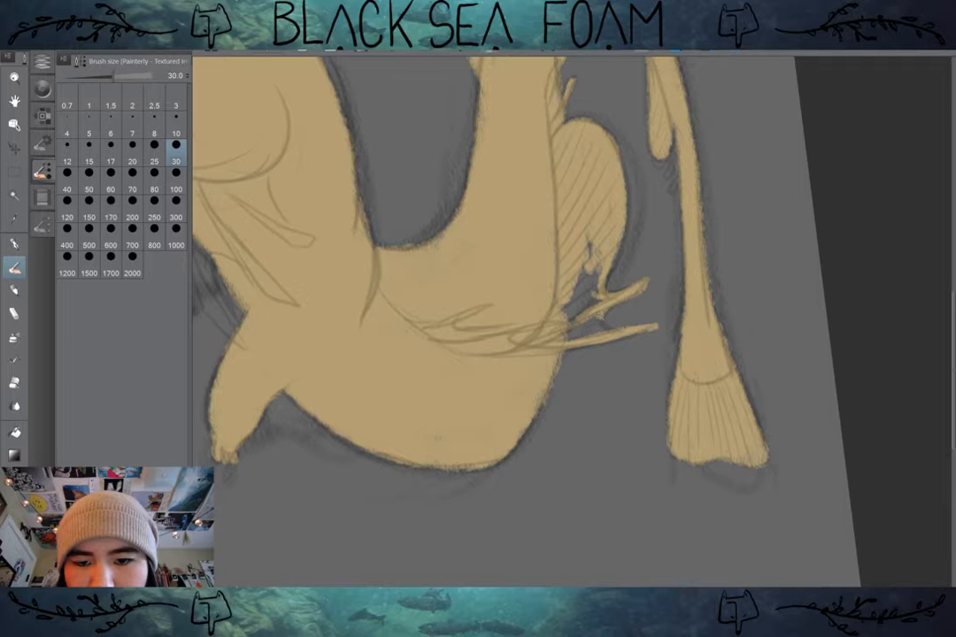
pyautogui.click(110, 189)
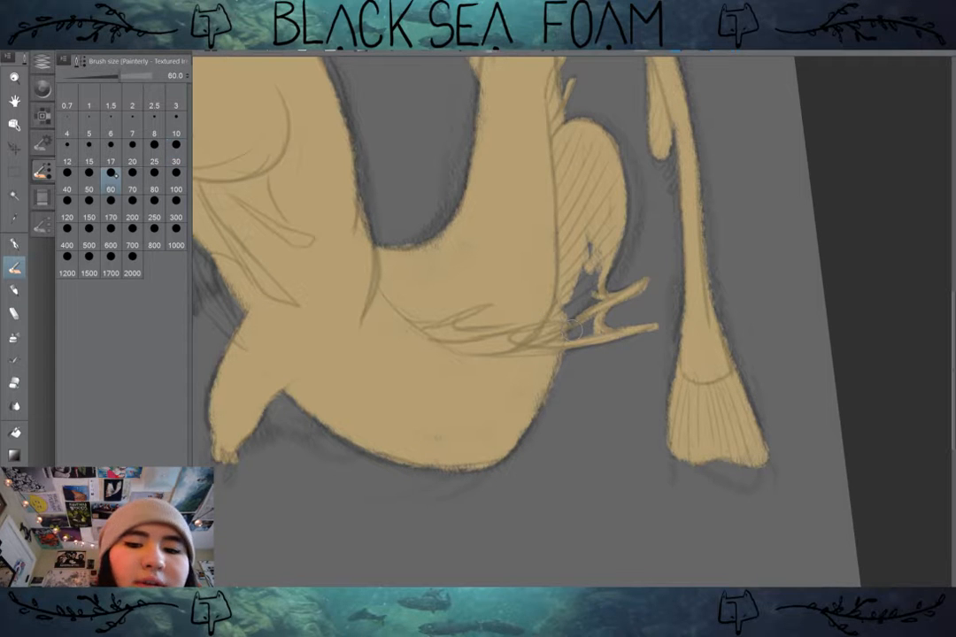
pyautogui.moveTo(591, 248)
pyautogui.mouseDown()
pyautogui.moveTo(603, 304)
pyautogui.moveTo(591, 343)
pyautogui.moveTo(627, 468)
pyautogui.mouseUp()
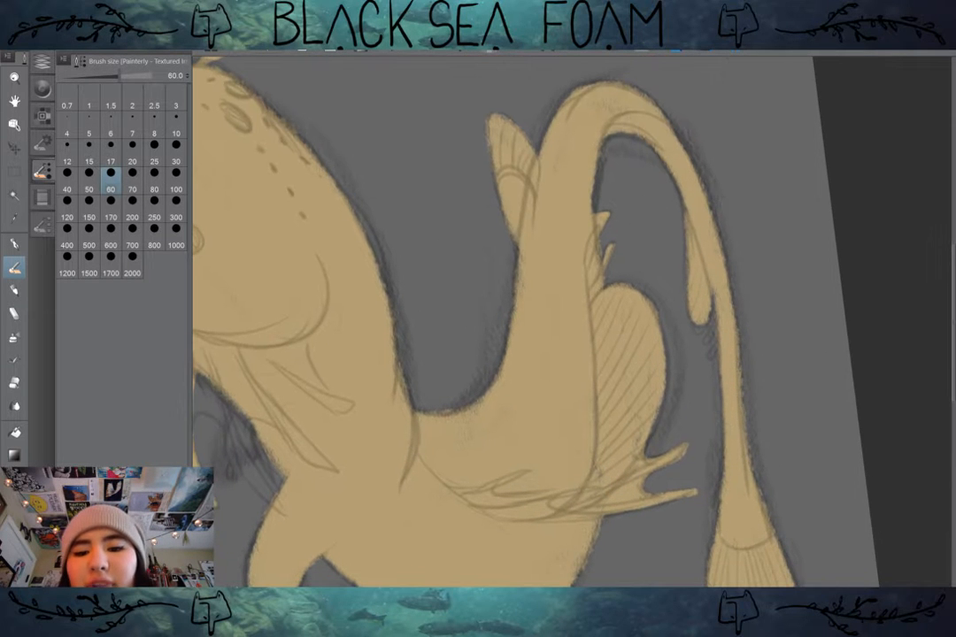
# Step: Paint the small spines beside the drop-shaped fin under the tail in tan with brush size 30
pyautogui.moveTo(520, 344); pyautogui.dragTo(580, 474)
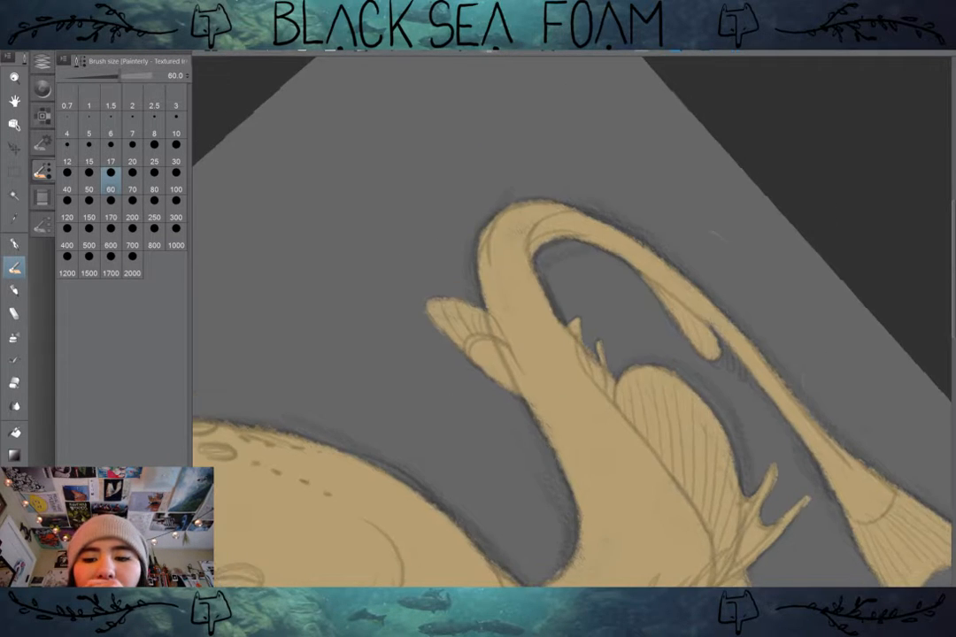
pyautogui.moveTo(791, 371)
pyautogui.mouseDown()
pyautogui.moveTo(667, 275)
pyautogui.moveTo(612, 278)
pyautogui.moveTo(628, 288)
pyautogui.moveTo(625, 257)
pyautogui.mouseUp()
pyautogui.click(176, 152)
pyautogui.scroll(-2, 625, 253)
pyautogui.moveTo(761, 371); pyautogui.dragTo(754, 248)
# Step: Paint the branching gill fronds under the throat in tan and fill the space between their bases
pyautogui.moveTo(619, 496); pyautogui.dragTo(576, 215)
pyautogui.scroll(3, 600, 352)
pyautogui.moveTo(531, 424); pyautogui.dragTo(666, 292)
pyautogui.moveTo(587, 352)
pyautogui.mouseDown()
pyautogui.moveTo(625, 317)
pyautogui.moveTo(609, 360)
pyautogui.moveTo(633, 315)
pyautogui.moveTo(739, 288)
pyautogui.moveTo(681, 302)
pyautogui.moveTo(632, 286)
pyautogui.mouseUp()
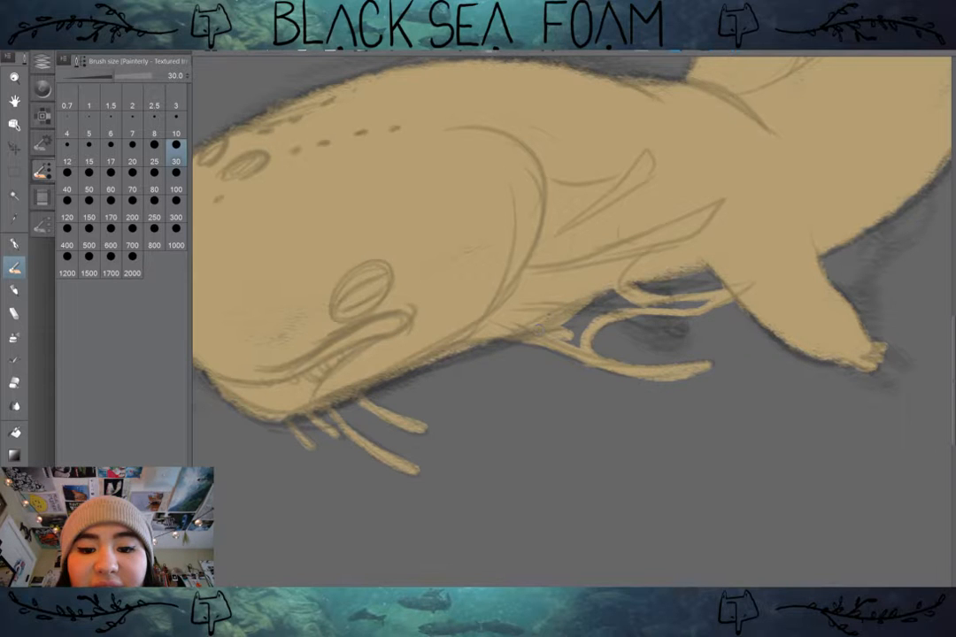
pyautogui.moveTo(561, 326)
pyautogui.mouseDown()
pyautogui.moveTo(607, 303)
pyautogui.moveTo(598, 310)
pyautogui.moveTo(705, 305)
pyautogui.mouseUp()
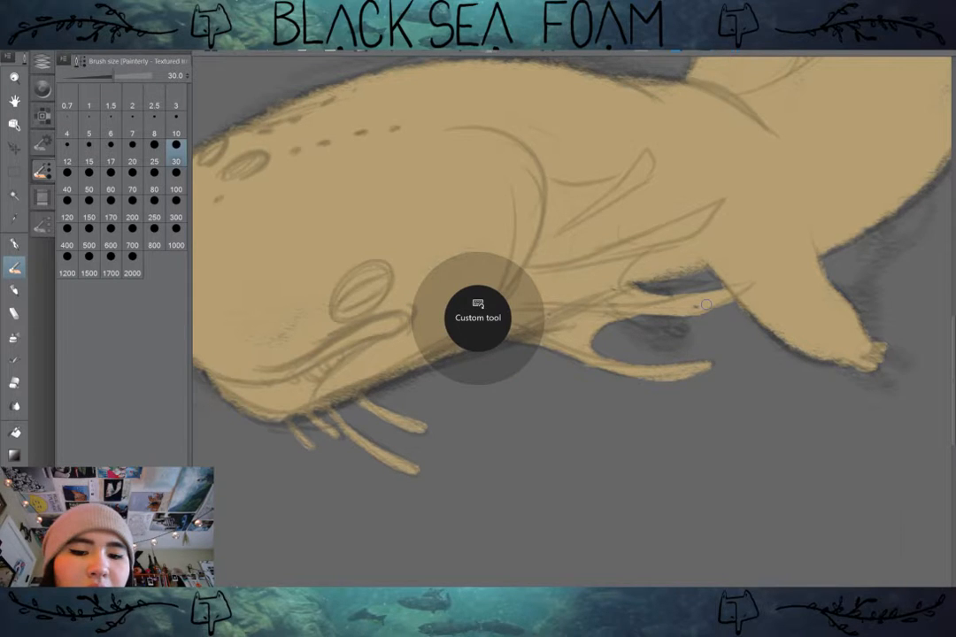
# Step: Add a short frond between the throat gills and thicken their bases in tan with brush size 50
pyautogui.press('b')
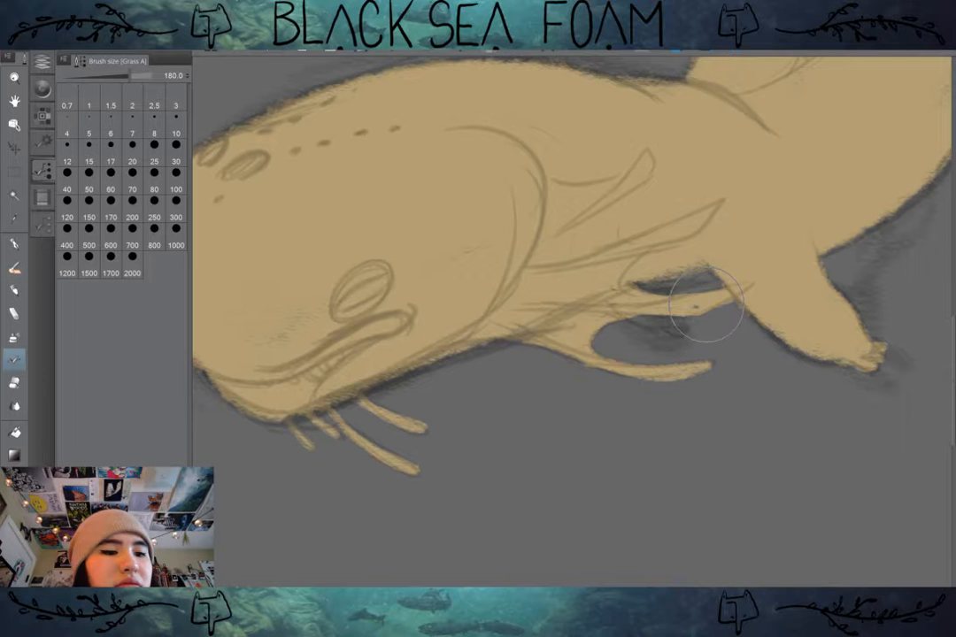
pyautogui.press('b')
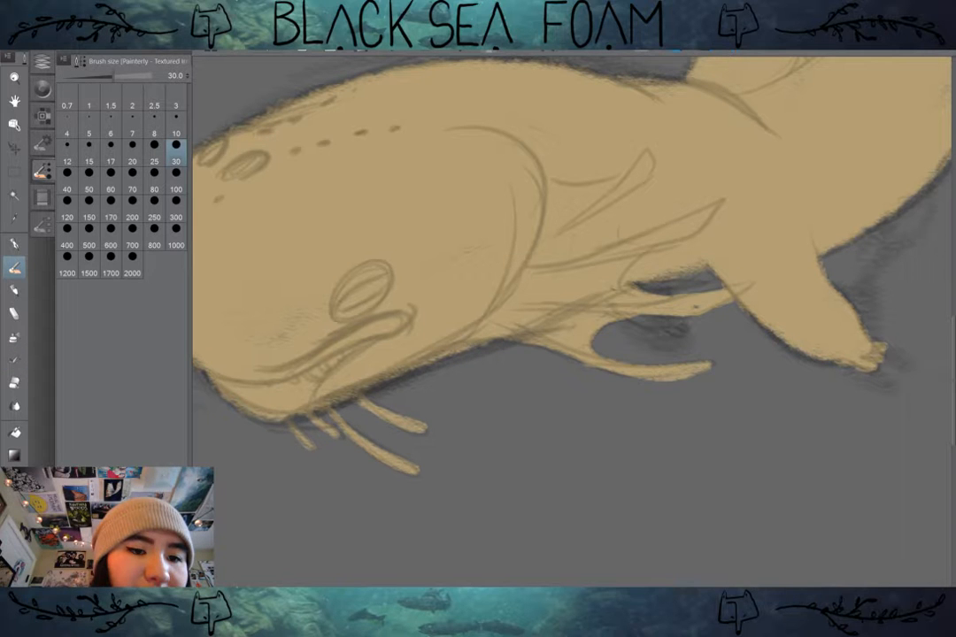
pyautogui.press(']')
pyautogui.press(']')
pyautogui.press(']')
pyautogui.press(']')
pyautogui.press(']')
pyautogui.press(']')
pyautogui.press('[')
pyautogui.press('[')
pyautogui.press('[')
pyautogui.press('[')
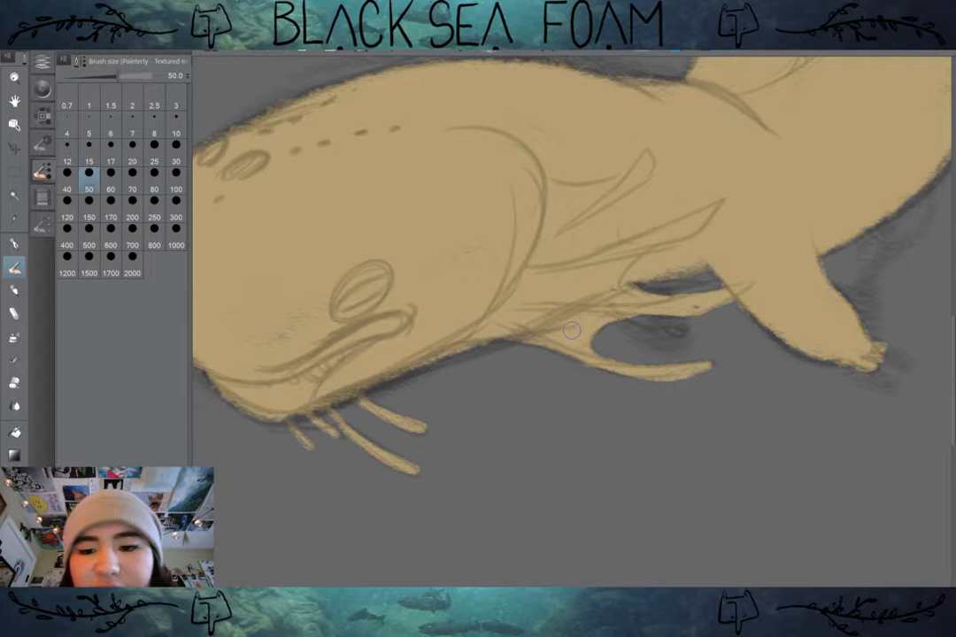
pyautogui.moveTo(672, 328)
pyautogui.mouseDown()
pyautogui.moveTo(634, 312)
pyautogui.moveTo(678, 327)
pyautogui.mouseUp()
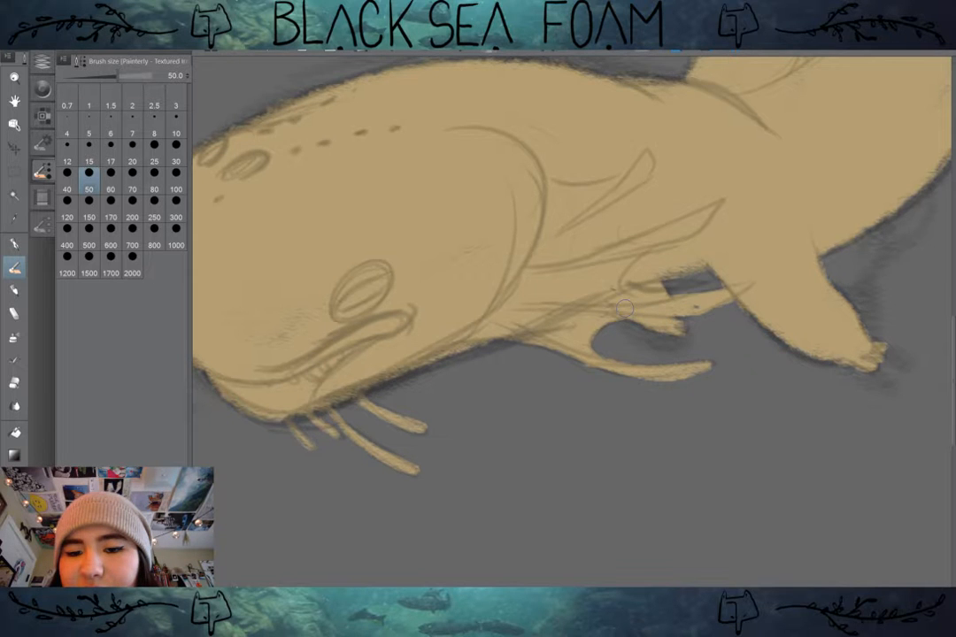
# Step: Add a new layer above the tan base layer and clip it to the layer below
pyautogui.scroll(-3, 625, 308)
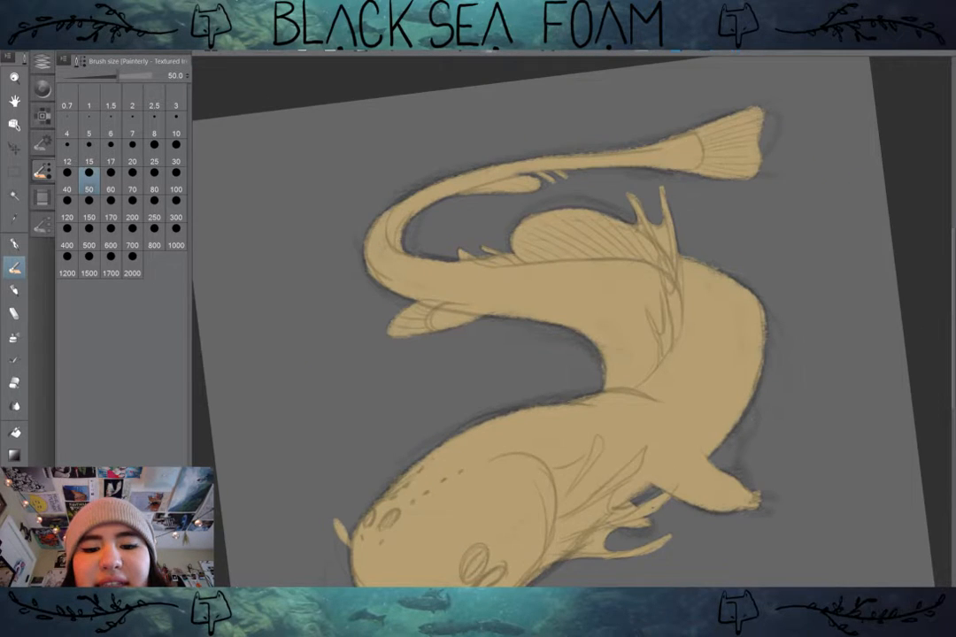
pyautogui.moveTo(611, 392); pyautogui.dragTo(619, 295)
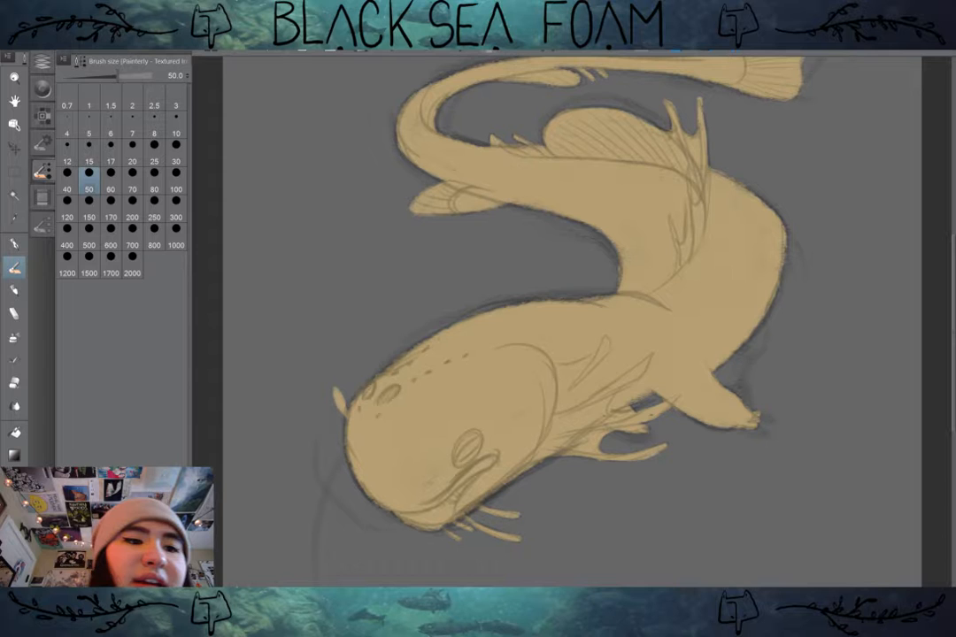
pyautogui.click(42, 61)
pyautogui.moveTo(587, 336); pyautogui.dragTo(571, 321)
pyautogui.scroll(-1, 779, 412)
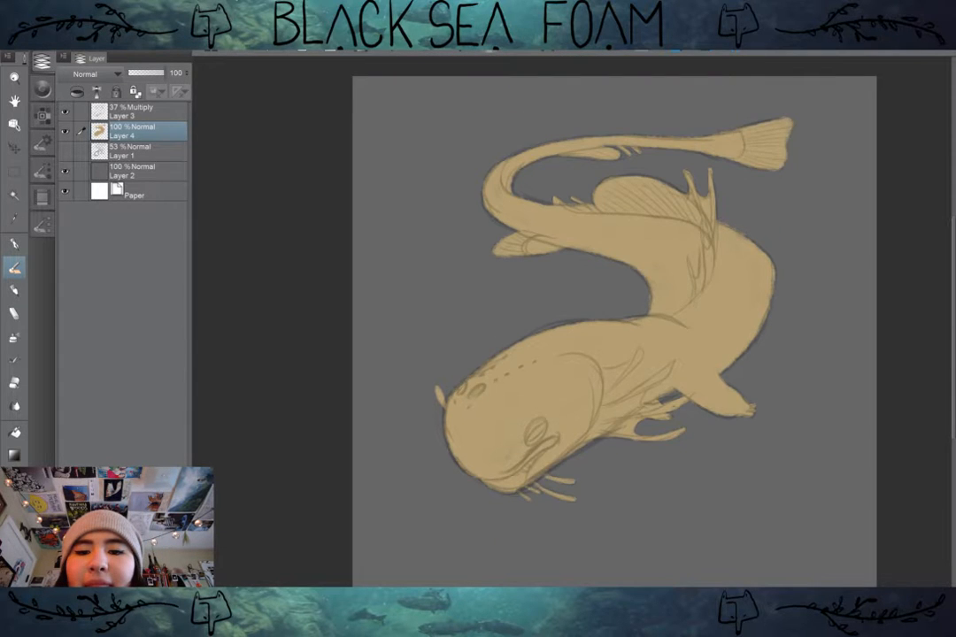
pyautogui.scroll(1, 752, 407)
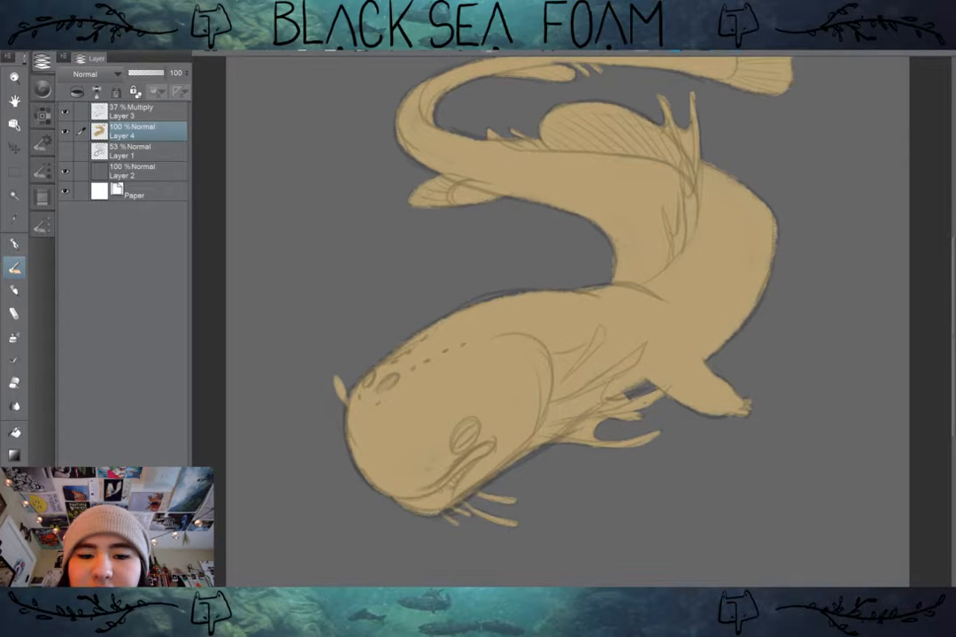
pyautogui.moveTo(571, 322); pyautogui.dragTo(576, 356)
pyautogui.hotkey('ctrl', 'shift', 'n')
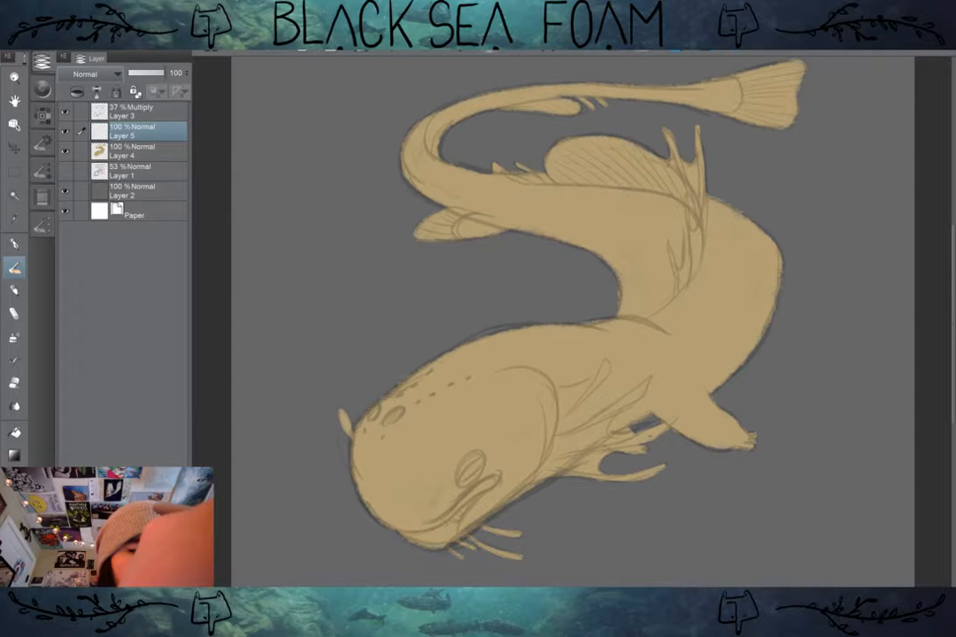
pyautogui.moveTo(570, 322); pyautogui.dragTo(570, 311)
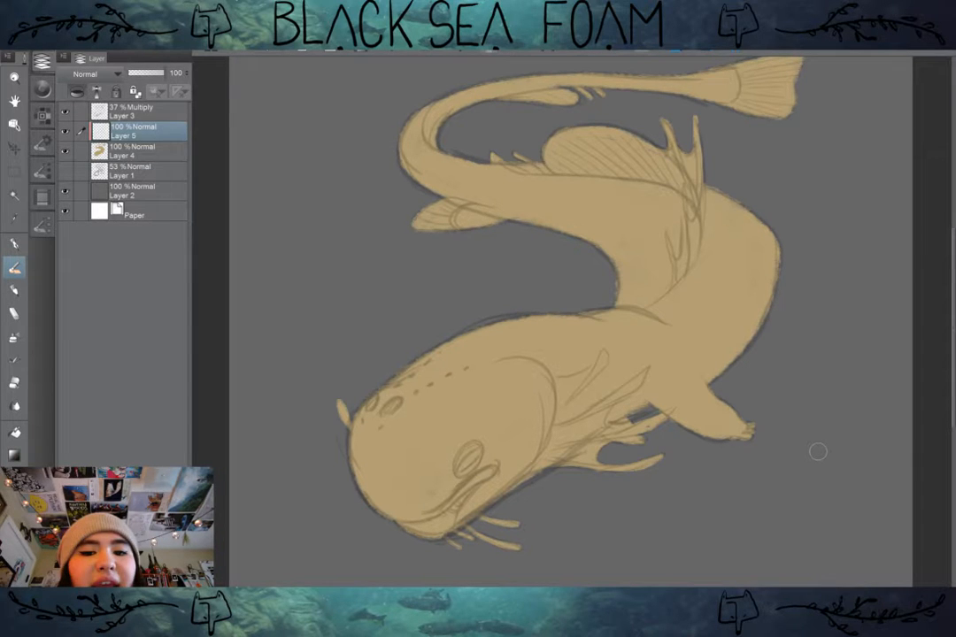
# Step: Try light pink stripes across the body, dorsal fin, tail and head on the clipped layer, and undo them all
pyautogui.click(43, 116)
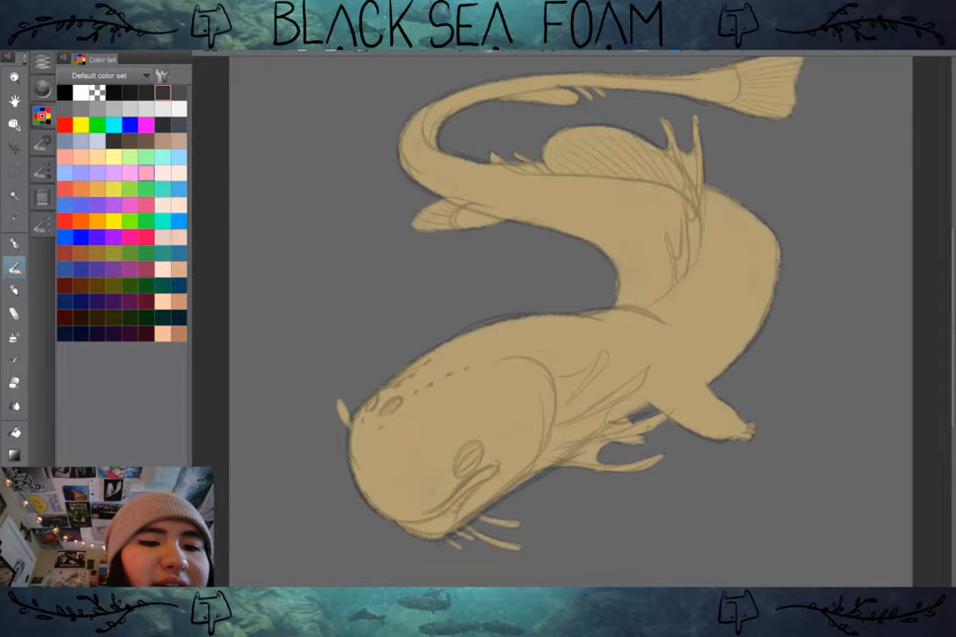
pyautogui.click(146, 172)
pyautogui.moveTo(618, 295); pyautogui.dragTo(769, 304)
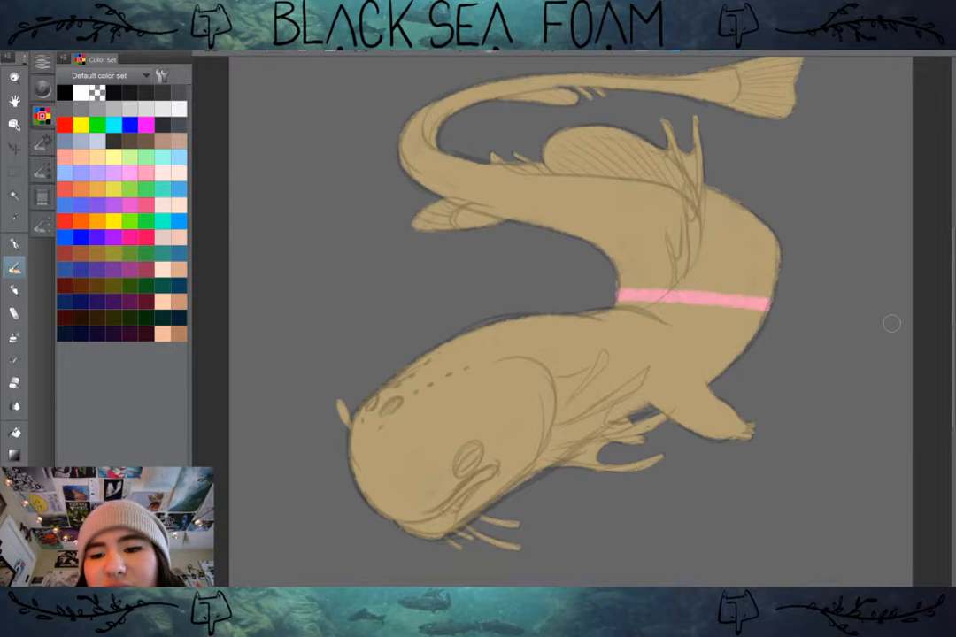
pyautogui.moveTo(612, 263)
pyautogui.mouseDown()
pyautogui.moveTo(778, 258)
pyautogui.moveTo(777, 237)
pyautogui.mouseUp()
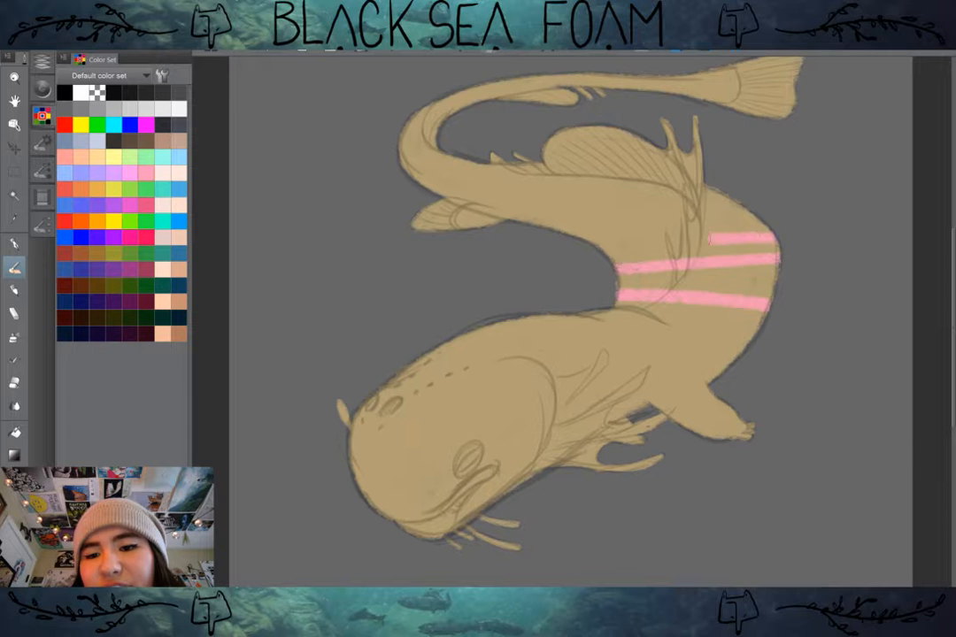
pyautogui.moveTo(586, 240)
pyautogui.mouseDown()
pyautogui.moveTo(737, 197)
pyautogui.moveTo(549, 232)
pyautogui.moveTo(678, 147)
pyautogui.mouseUp()
pyautogui.moveTo(700, 129)
pyautogui.mouseDown()
pyautogui.moveTo(657, 138)
pyautogui.moveTo(511, 220)
pyautogui.mouseUp()
pyautogui.moveTo(611, 129)
pyautogui.mouseDown()
pyautogui.moveTo(502, 222)
pyautogui.moveTo(446, 228)
pyautogui.mouseUp()
pyautogui.moveTo(483, 162)
pyautogui.mouseDown()
pyautogui.moveTo(416, 229)
pyautogui.moveTo(414, 184)
pyautogui.mouseUp()
pyautogui.moveTo(774, 281)
pyautogui.mouseDown()
pyautogui.moveTo(422, 409)
pyautogui.moveTo(352, 450)
pyautogui.mouseUp()
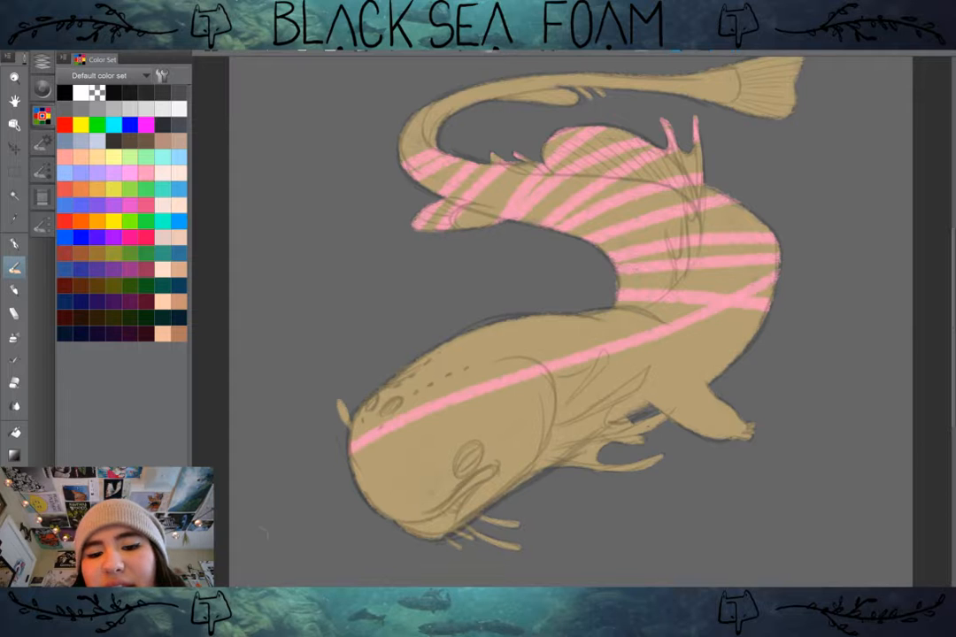
pyautogui.moveTo(719, 350)
pyautogui.mouseDown()
pyautogui.moveTo(375, 508)
pyautogui.moveTo(755, 337)
pyautogui.mouseUp()
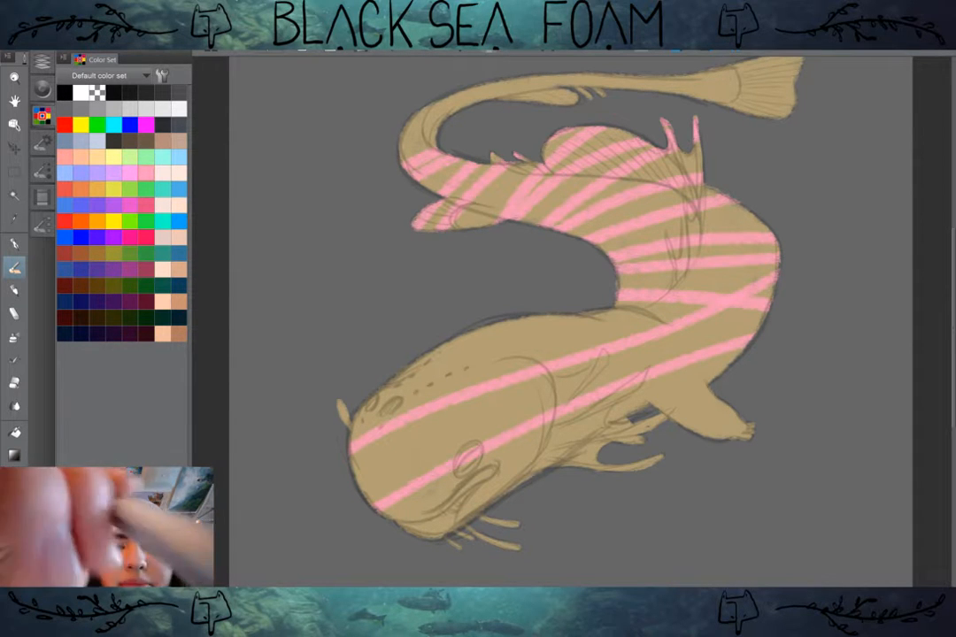
pyautogui.hotkey('ctrl', 'z')
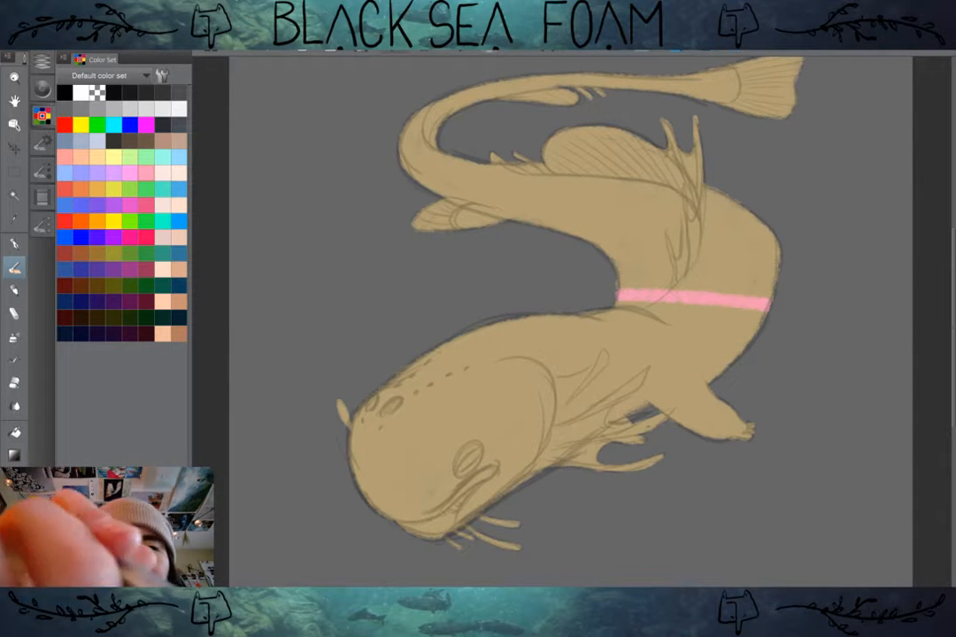
pyautogui.hotkey('ctrl', 'z')
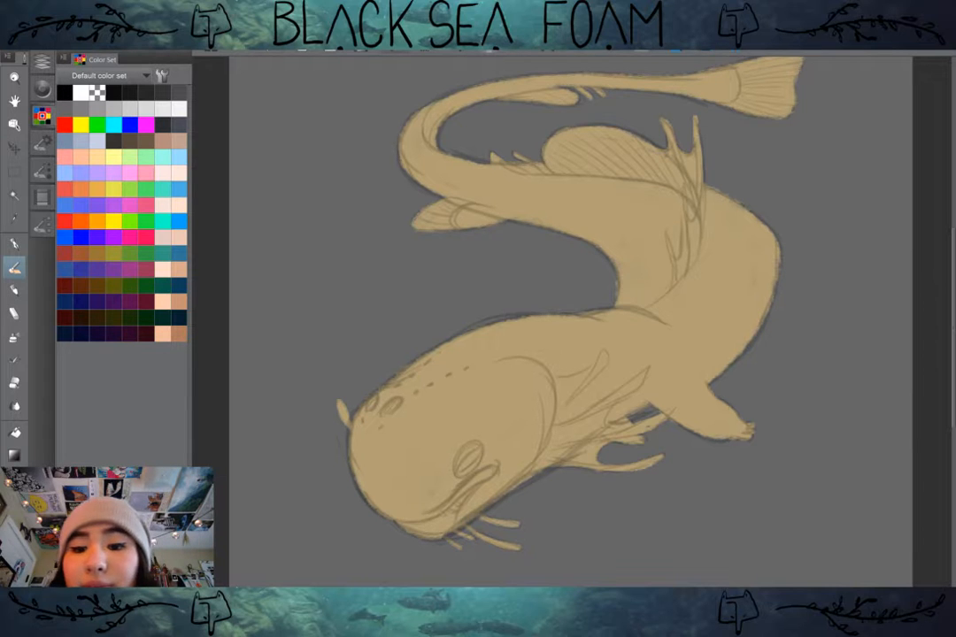
pyautogui.scroll(2, 574, 322)
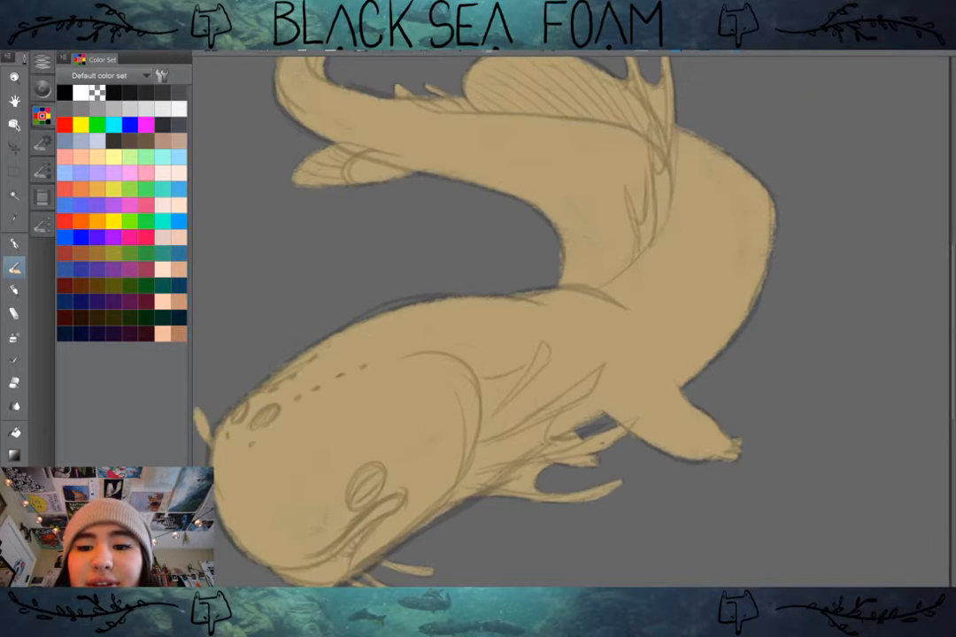
pyautogui.moveTo(531, 372); pyautogui.dragTo(656, 299)
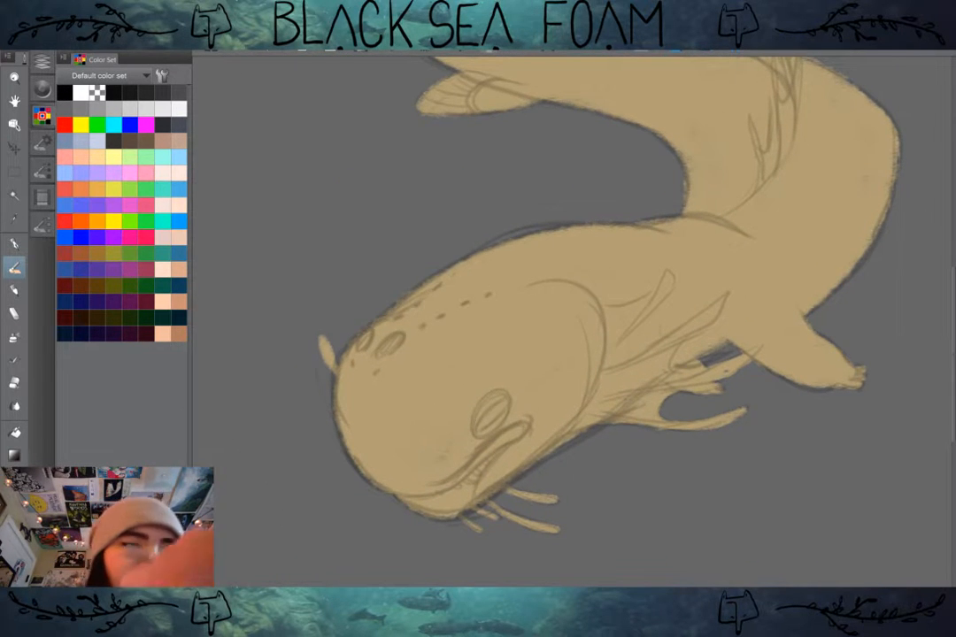
pyautogui.click(42, 61)
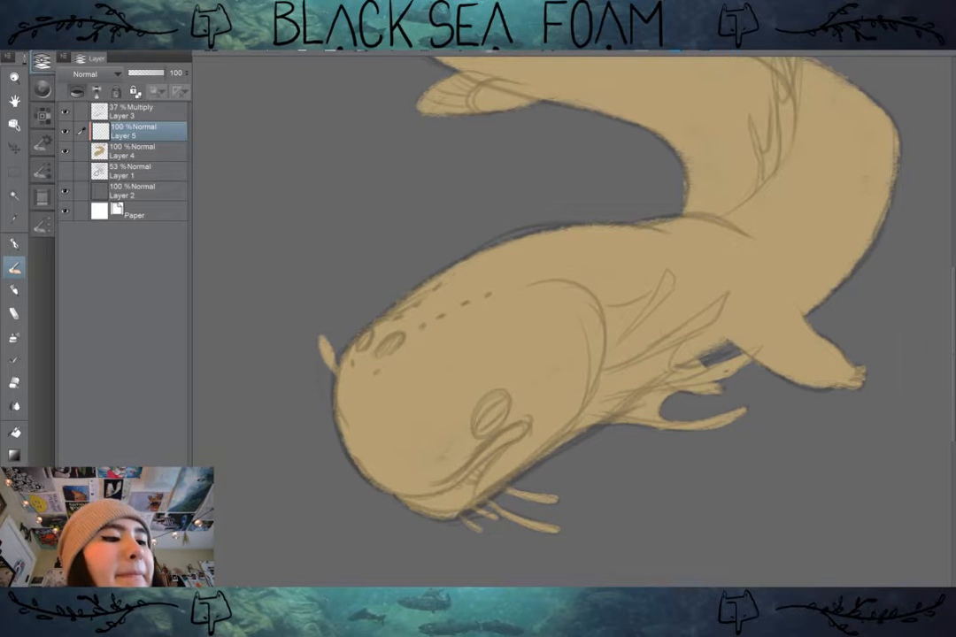
pyautogui.scroll(-3, 723, 388)
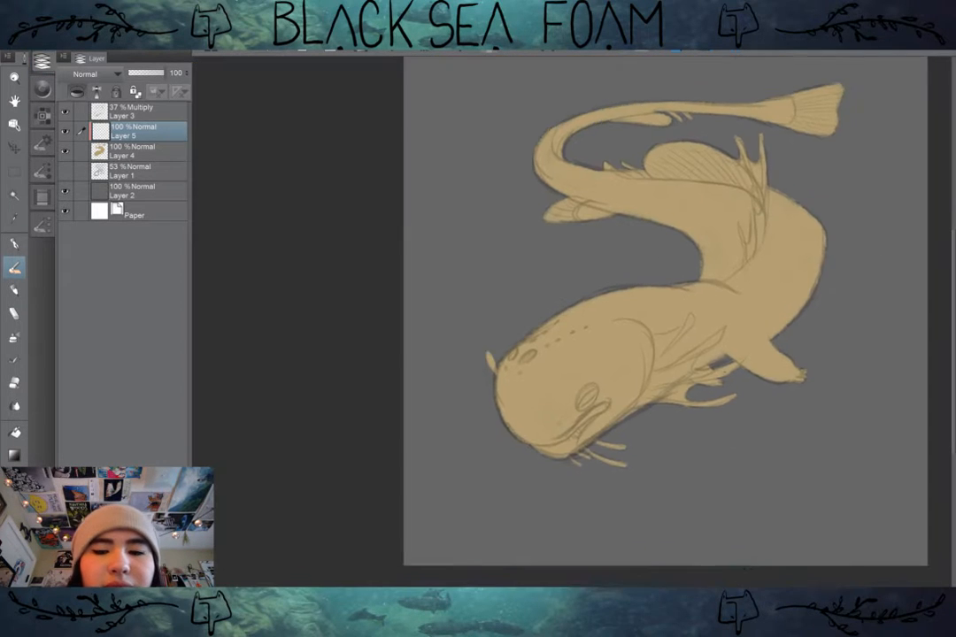
pyautogui.moveTo(723, 388); pyautogui.dragTo(648, 392)
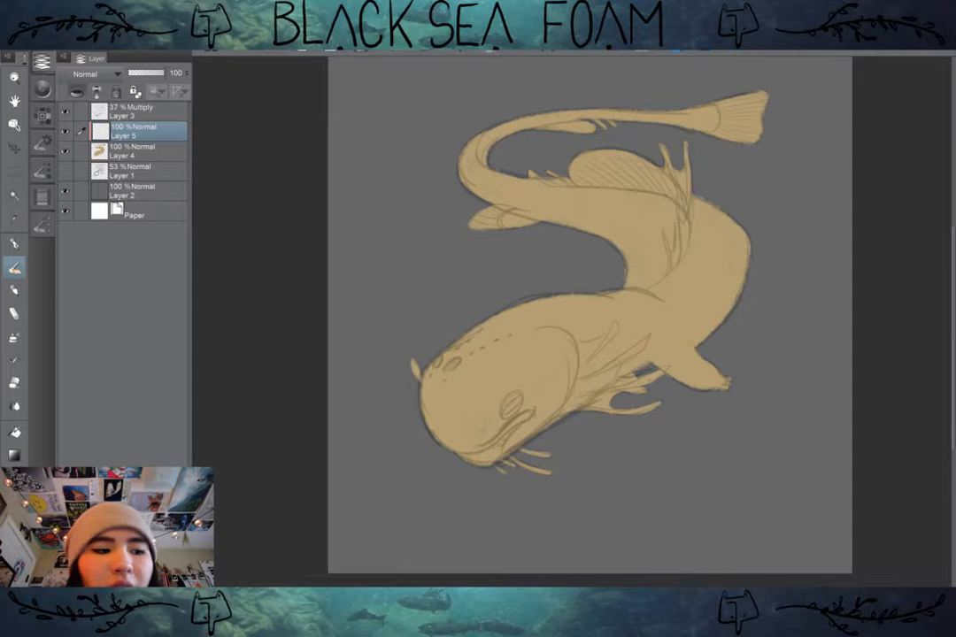
pyautogui.scroll(1, 705, 395)
pyautogui.moveTo(705, 394); pyautogui.dragTo(748, 397)
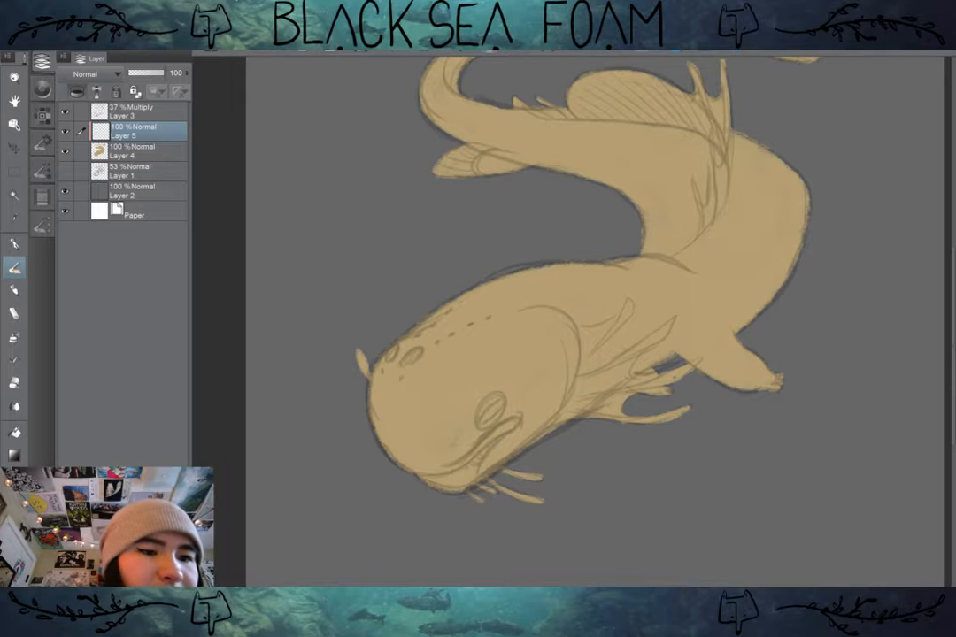
pyautogui.click(41, 171)
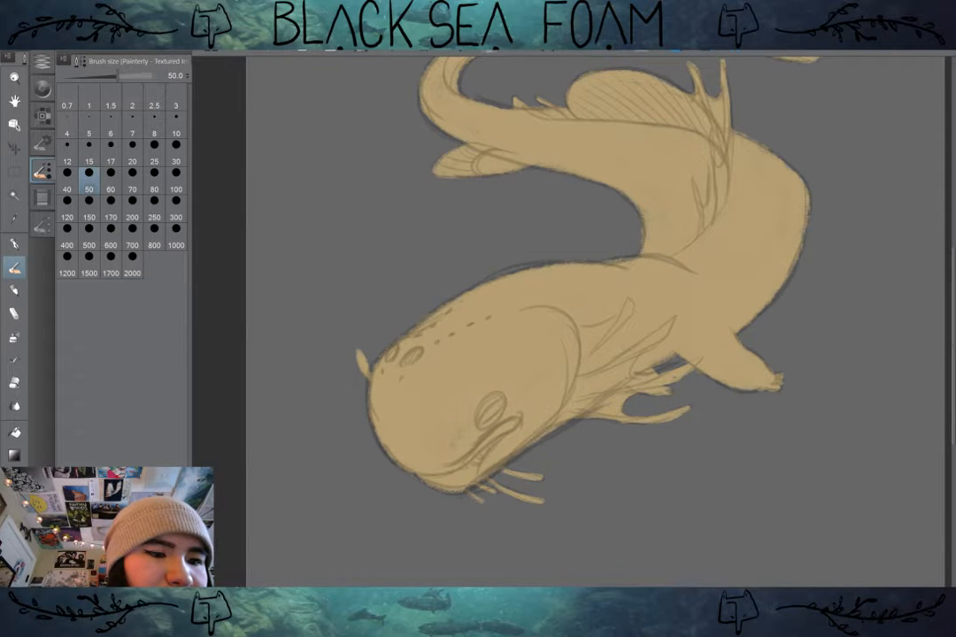
pyautogui.moveTo(574, 320); pyautogui.dragTo(586, 354)
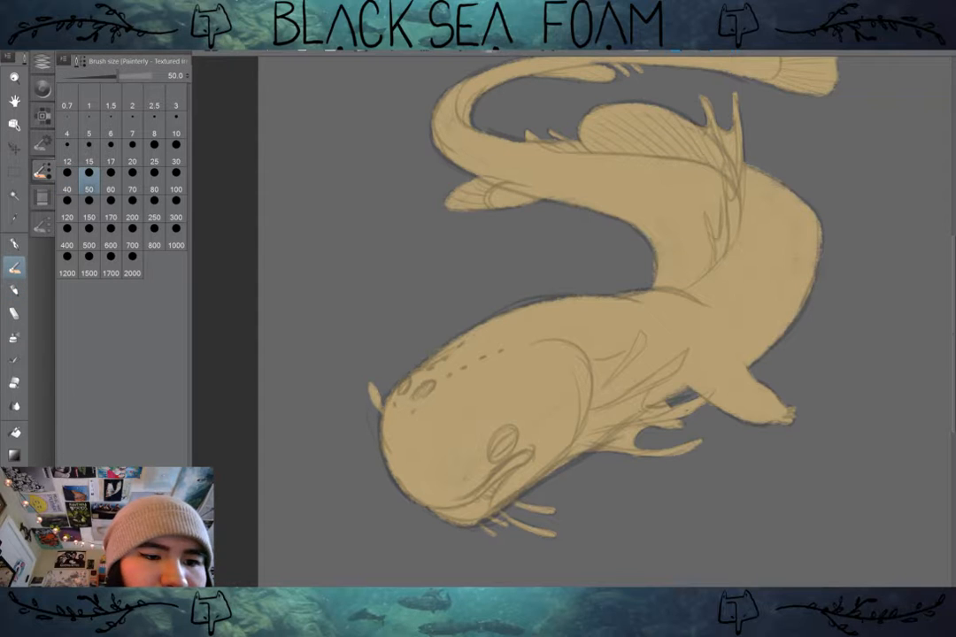
pyautogui.moveTo(637, 266); pyautogui.dragTo(574, 323)
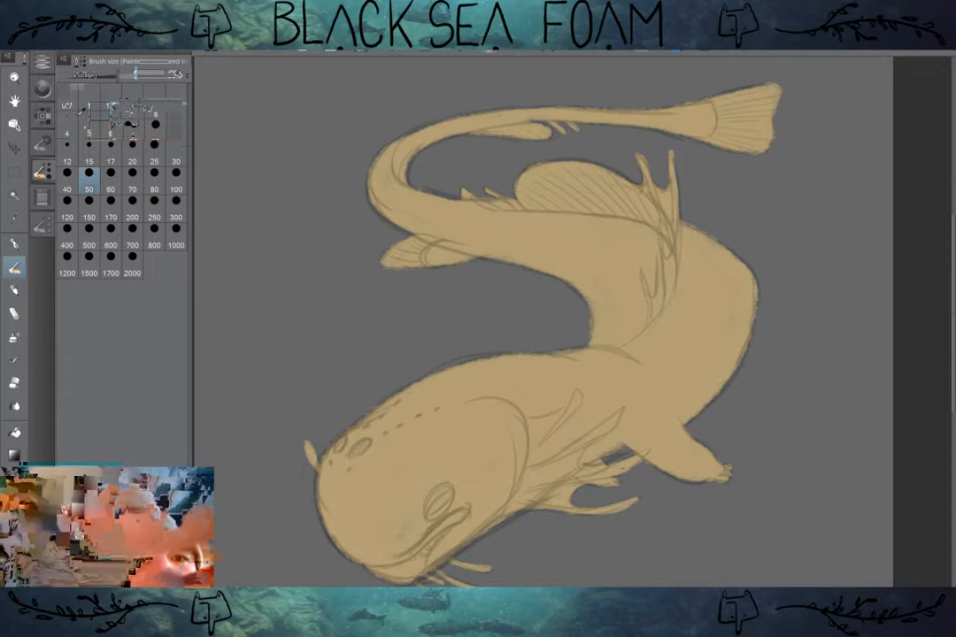
# Step: Lower the opacity of the Multiply sketch layer to 11 % and make the clipped layer active again
pyautogui.click(41, 61)
pyautogui.moveTo(143, 73); pyautogui.dragTo(134, 73)
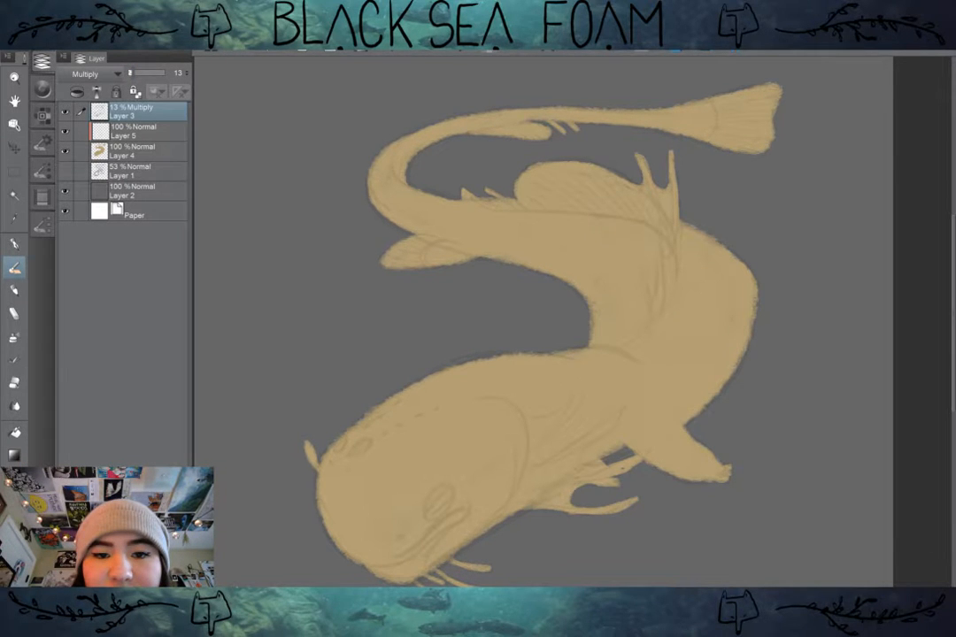
pyautogui.moveTo(133, 74); pyautogui.dragTo(133, 74)
pyautogui.click(134, 131)
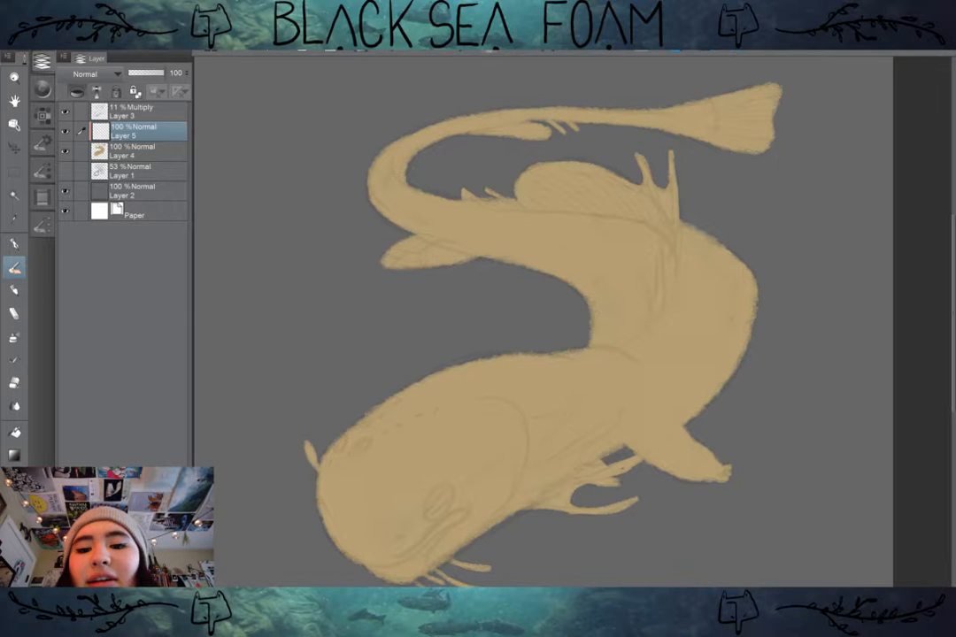
pyautogui.click(43, 170)
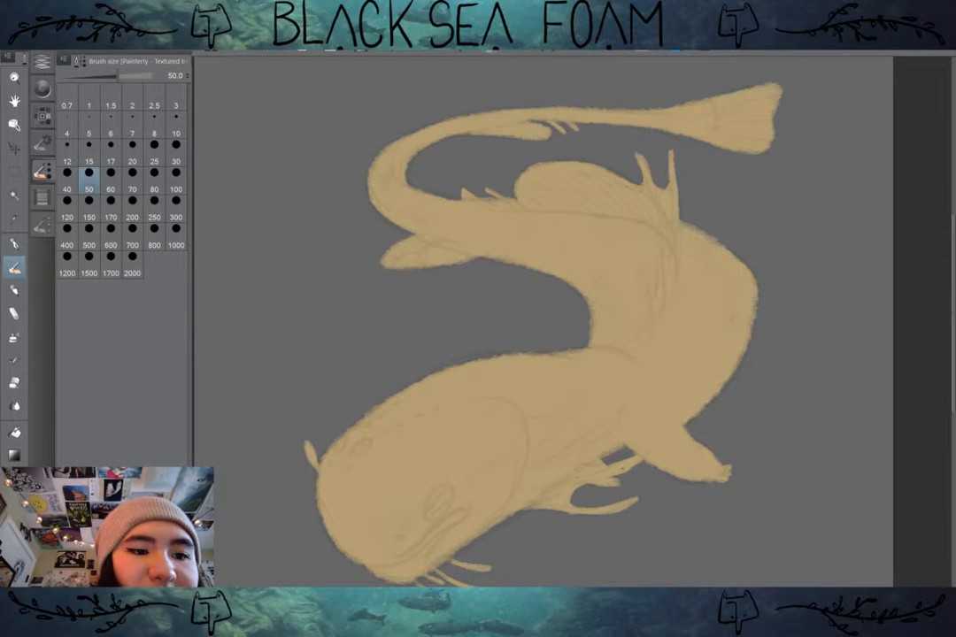
pyautogui.click(42, 225)
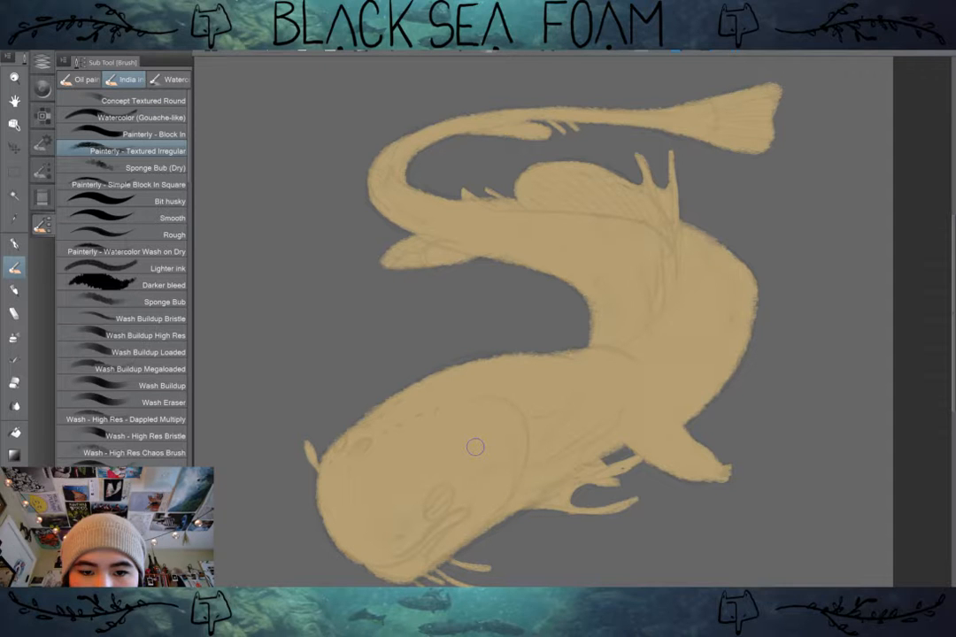
pyautogui.press(']')
pyautogui.press(']')
pyautogui.press(']')
pyautogui.press(']')
pyautogui.press(']')
pyautogui.press(']')
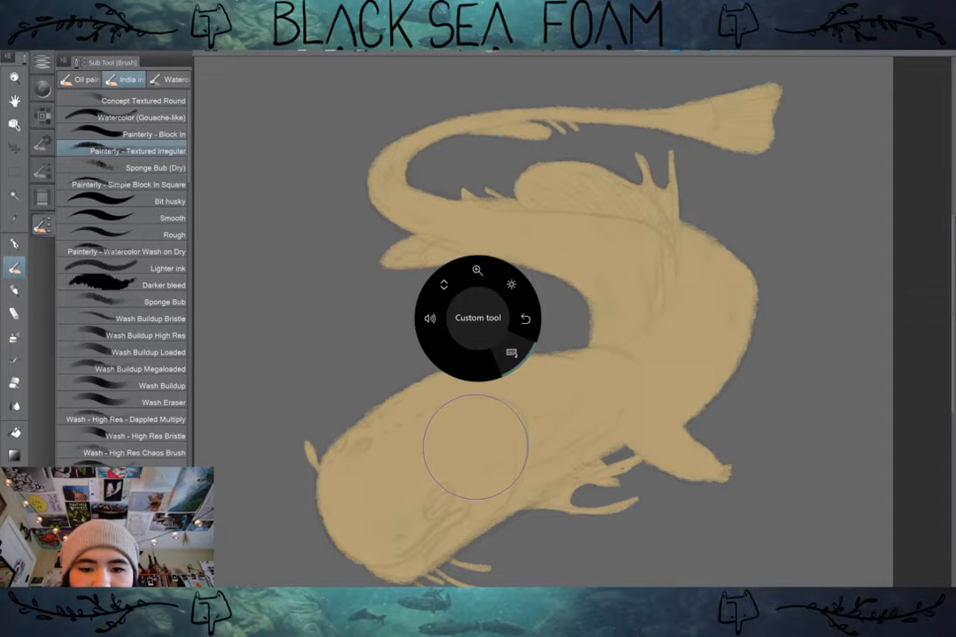
pyautogui.press('[')
pyautogui.press('[')
pyautogui.press('[')
pyautogui.press('[')
pyautogui.press('[')
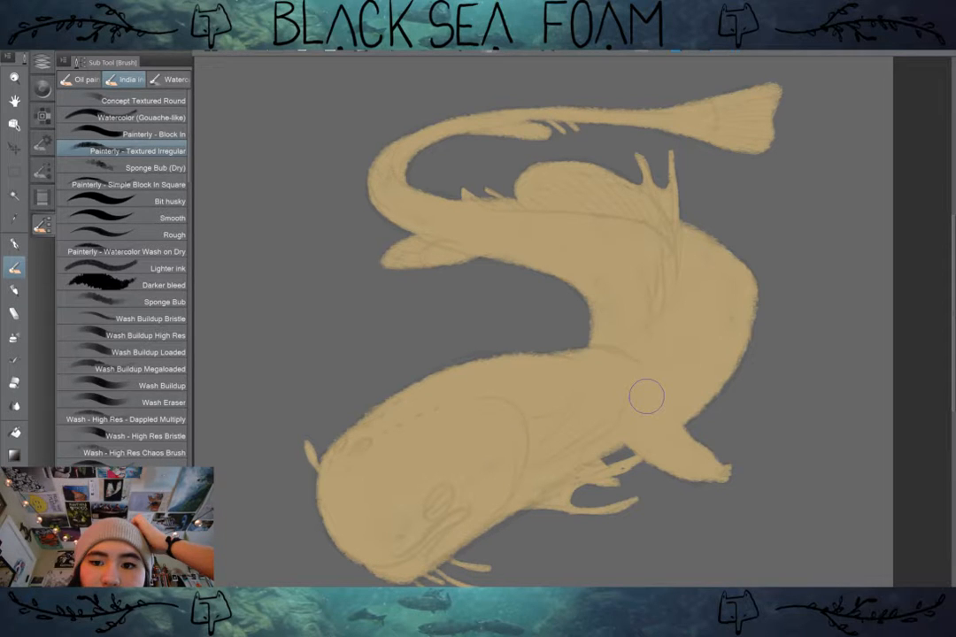
pyautogui.click(41, 62)
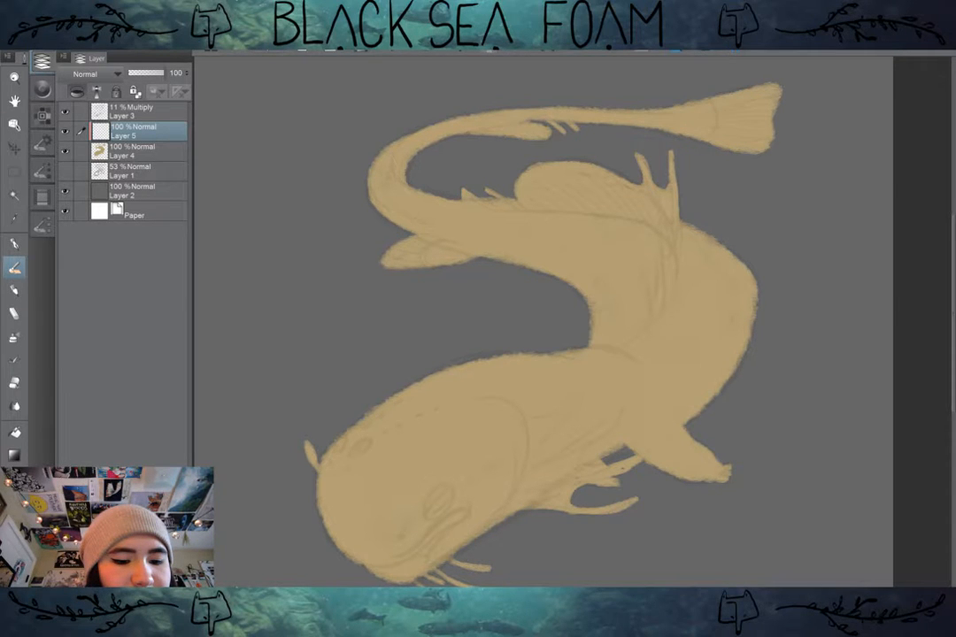
pyautogui.press('super+Tab')
pyautogui.click(186, 229)
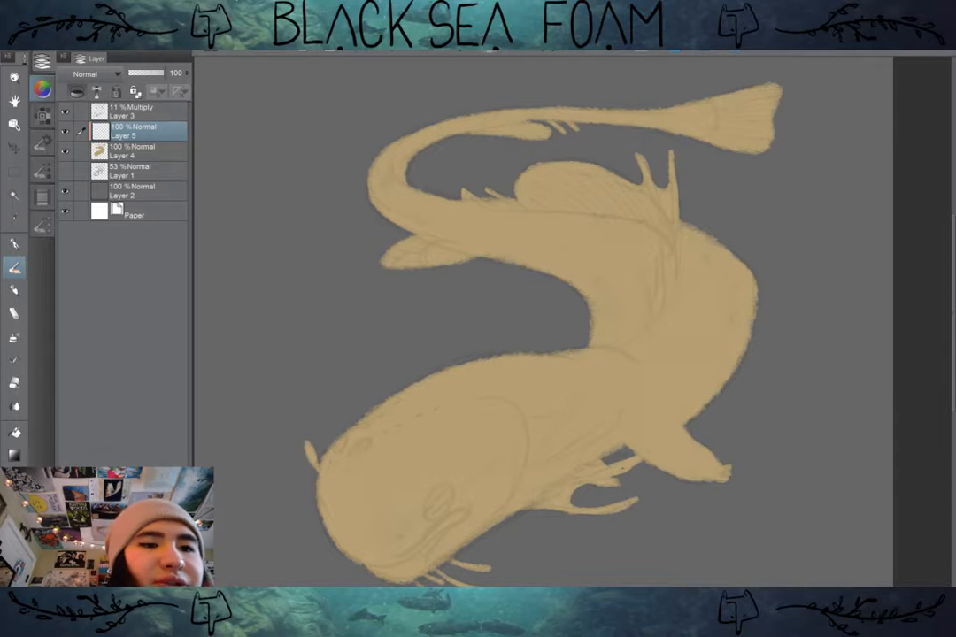
# Step: Shift the tan paint's hue towards orange and softly shade the front of the head with an enlarged brush
pyautogui.click(42, 88)
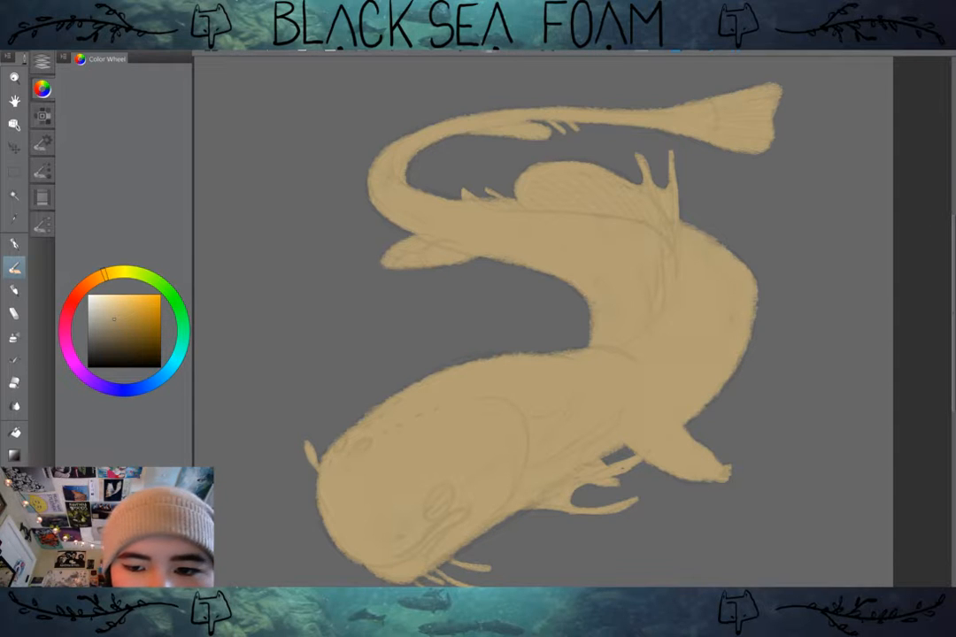
pyautogui.click(95, 279)
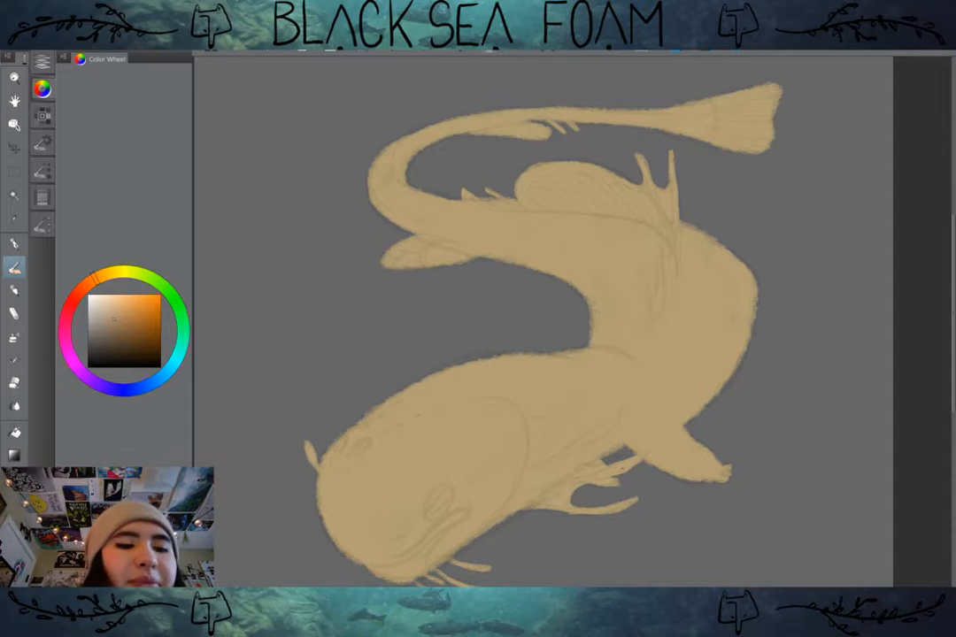
pyautogui.press(']')
pyautogui.press(']')
pyautogui.press(']')
pyautogui.press(']')
pyautogui.press(']')
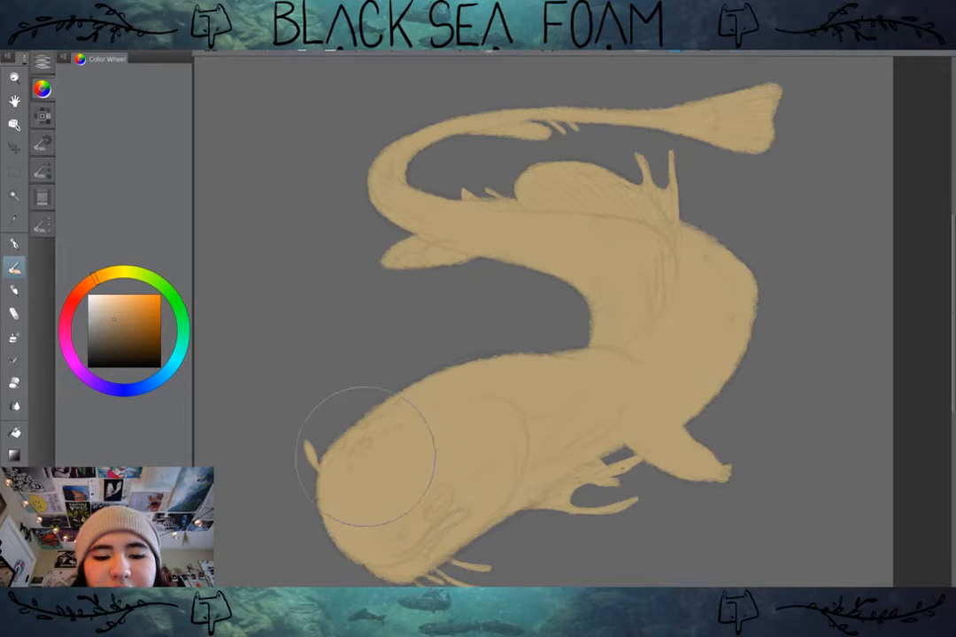
pyautogui.press('[')
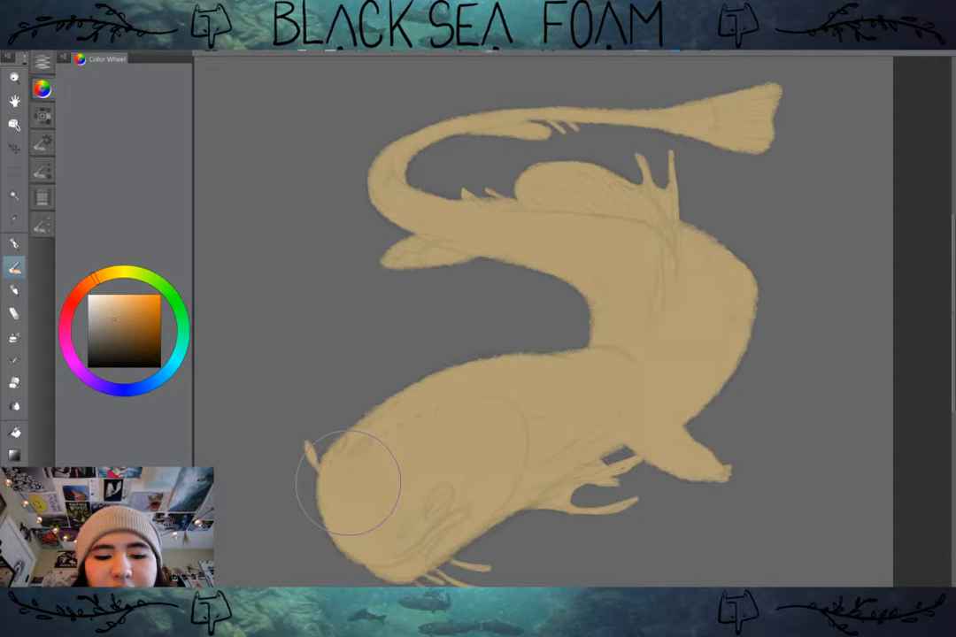
pyautogui.moveTo(348, 482); pyautogui.dragTo(398, 496)
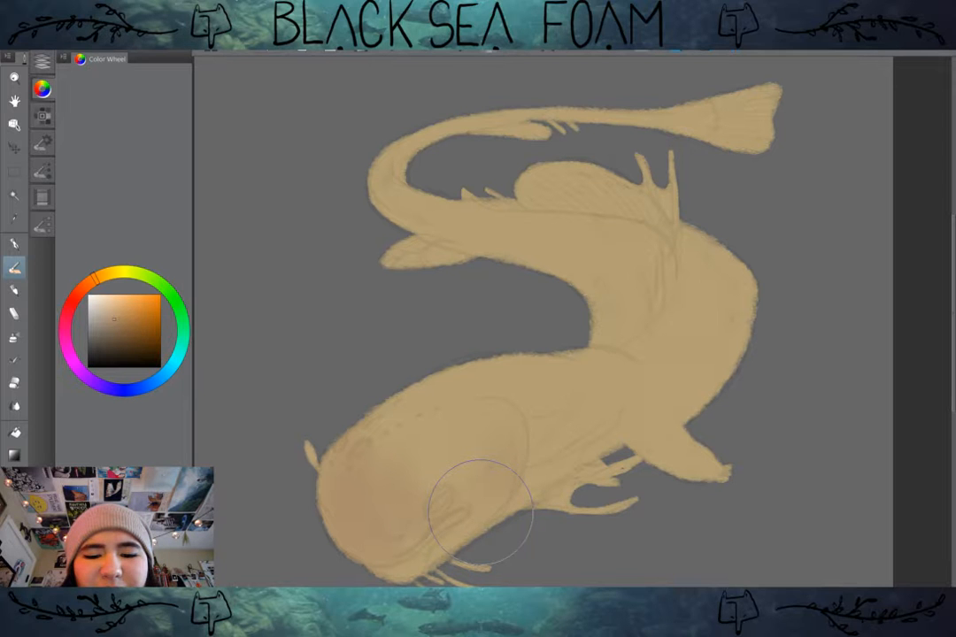
# Step: Shade the area above the throat gills in the orange-tan with a smaller brush
pyautogui.press('[')
pyautogui.press('[')
pyautogui.press('[')
pyautogui.moveTo(616, 441); pyautogui.dragTo(597, 444)
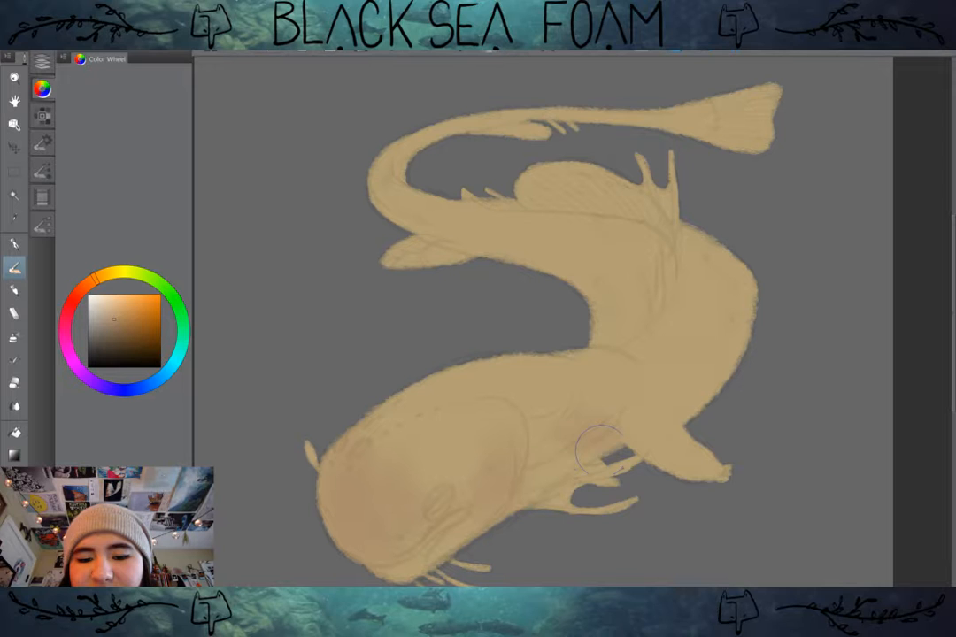
# Step: Enlarge the brush and shade the creature's outer flank, back and tail base in the orange-tan
pyautogui.press(']')
pyautogui.press(']')
pyautogui.press(']')
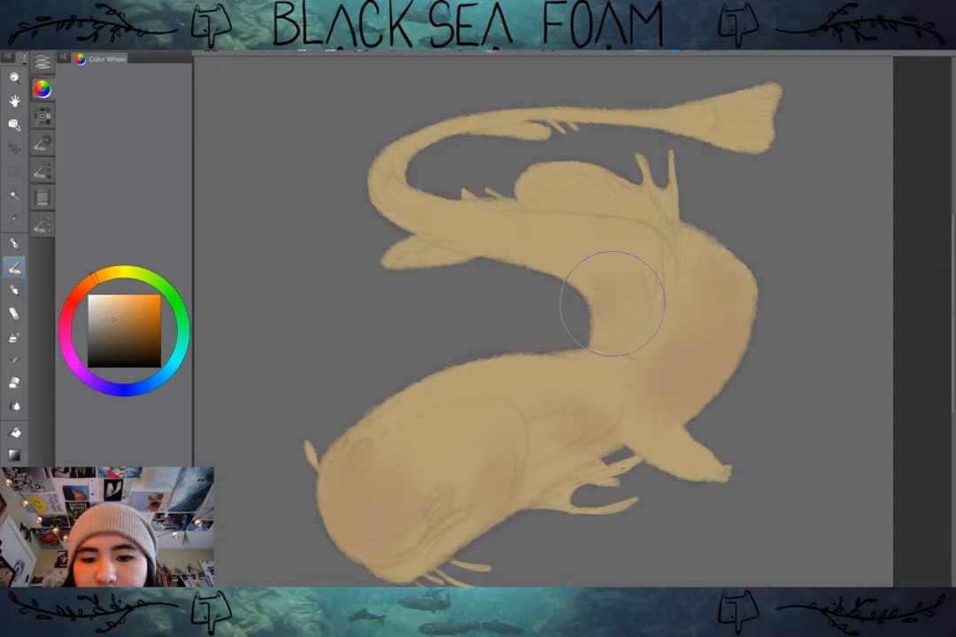
pyautogui.moveTo(612, 265); pyautogui.dragTo(575, 243)
pyautogui.moveTo(411, 182); pyautogui.dragTo(395, 198)
# Step: Extend the orange-tan shading over the cheek, the body bend and the tail fin with broad strokes
pyautogui.scroll(-2, 572, 321)
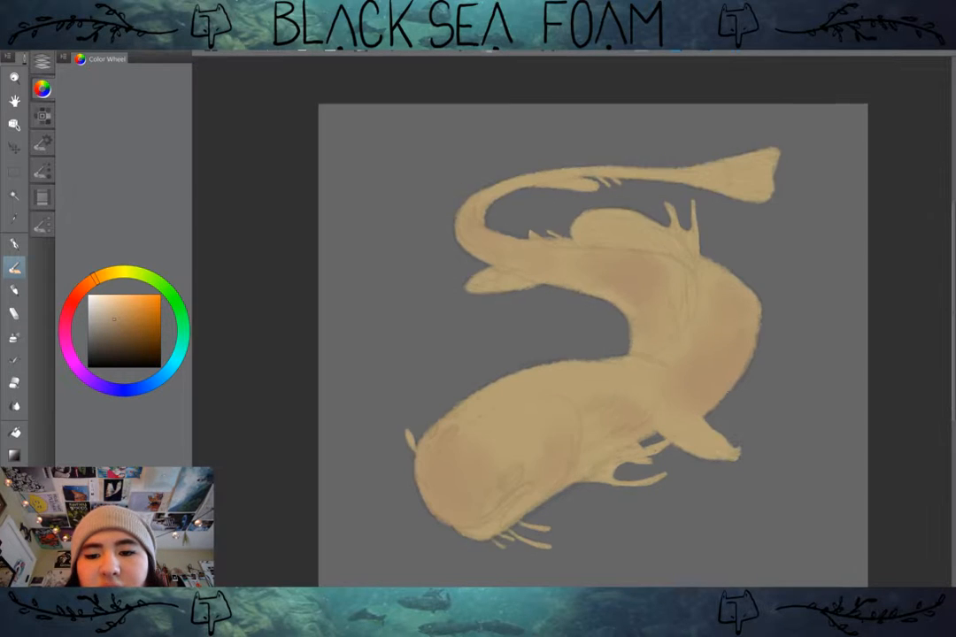
pyautogui.scroll(-1, 593, 345)
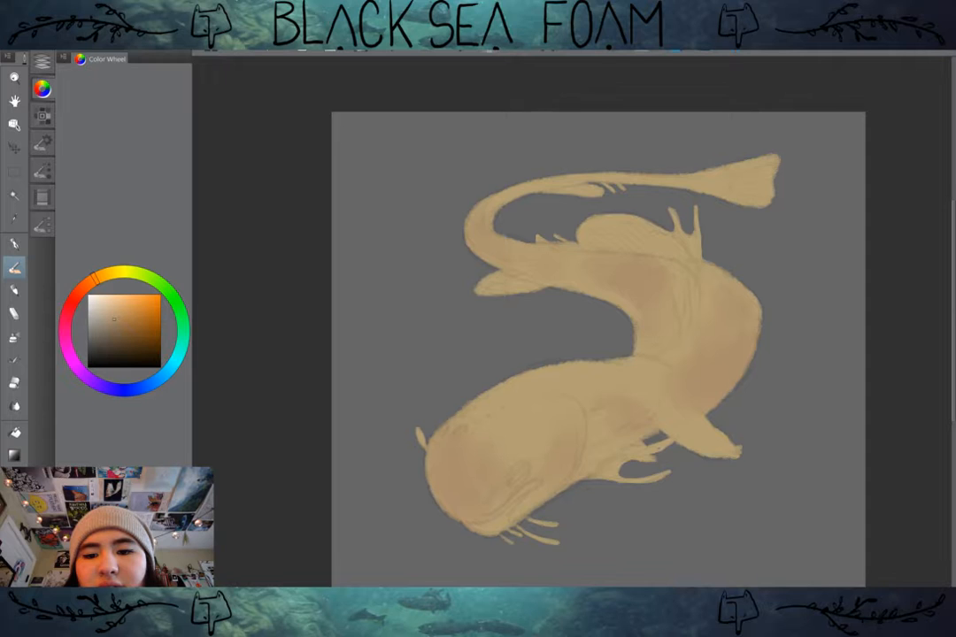
pyautogui.moveTo(593, 345); pyautogui.dragTo(564, 331)
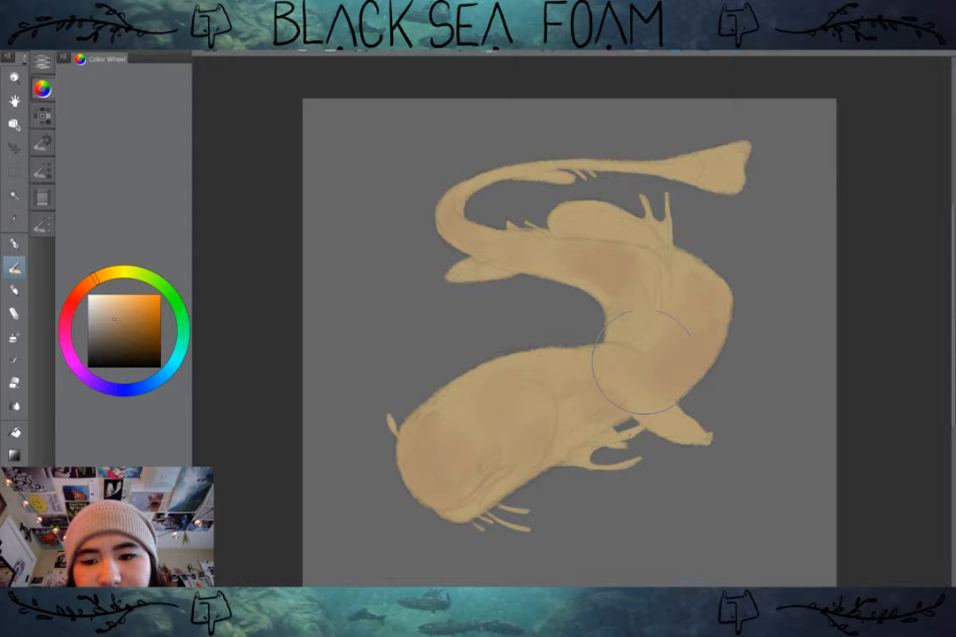
pyautogui.moveTo(642, 362); pyautogui.dragTo(491, 229)
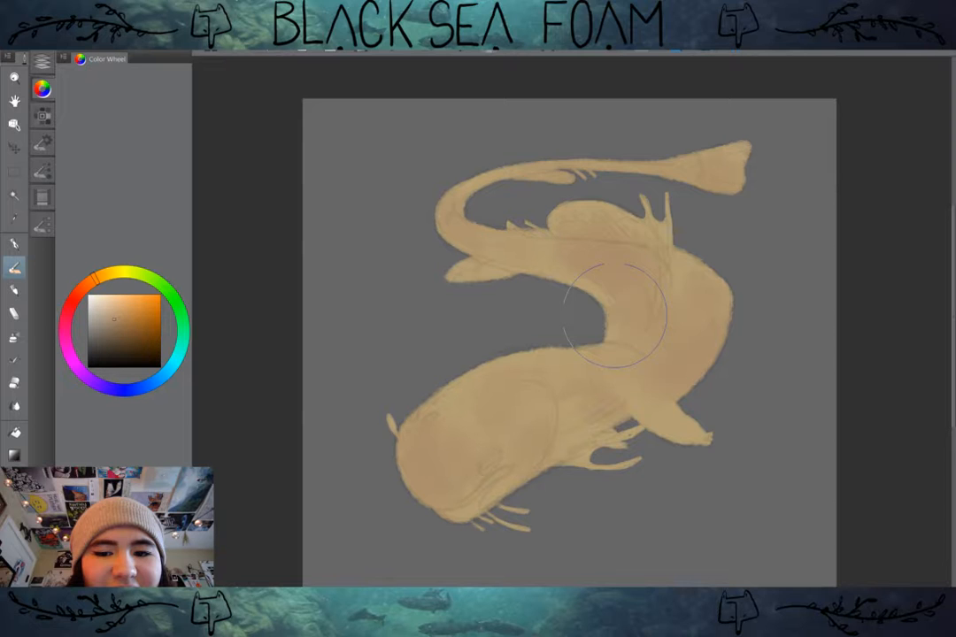
pyautogui.moveTo(615, 315); pyautogui.dragTo(715, 301)
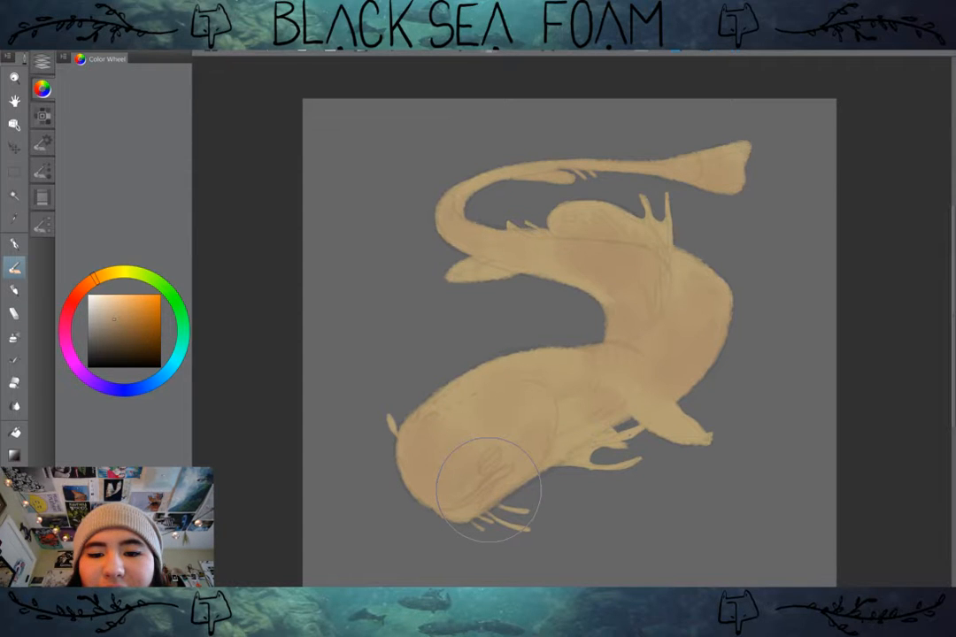
pyautogui.click(42, 62)
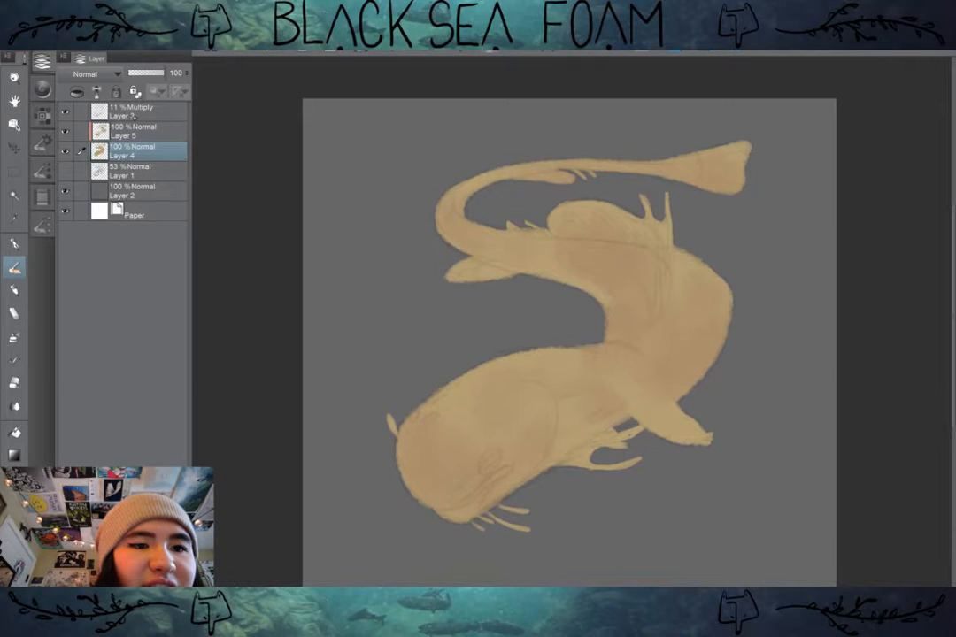
pyautogui.click(35, 27)
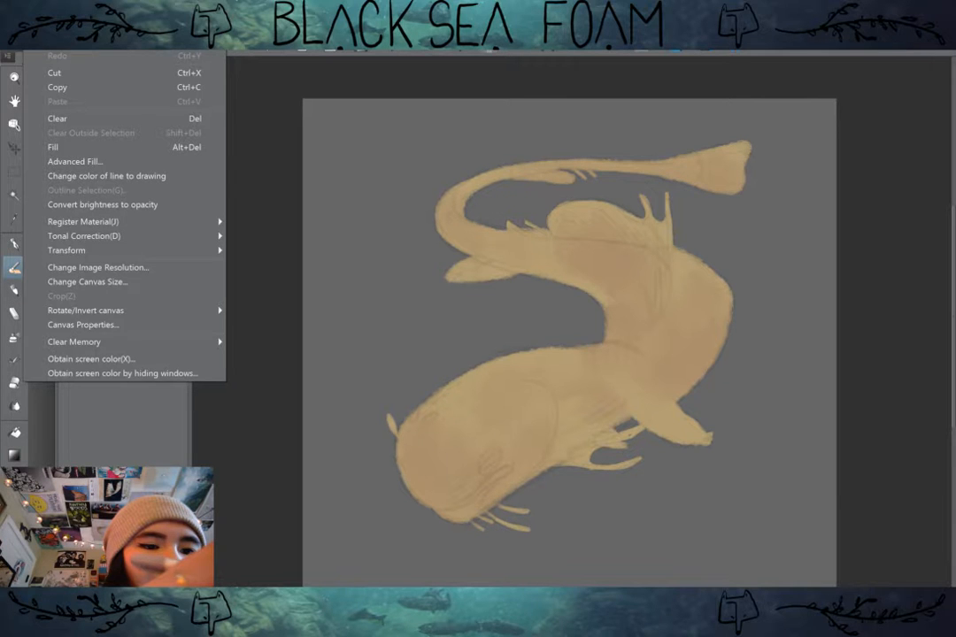
pyautogui.press('Escape')
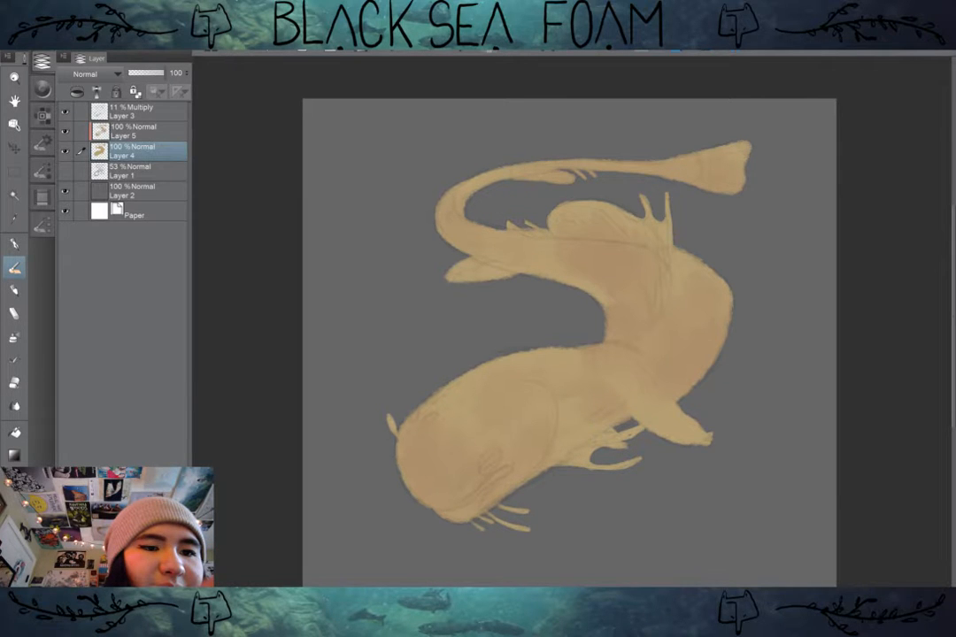
# Step: Darken the tan base on Layer 4 with a Hue/Saturation/Luminosity correction of brightness -39 and saturation -1
pyautogui.click(42, 62)
pyautogui.click(35, 27)
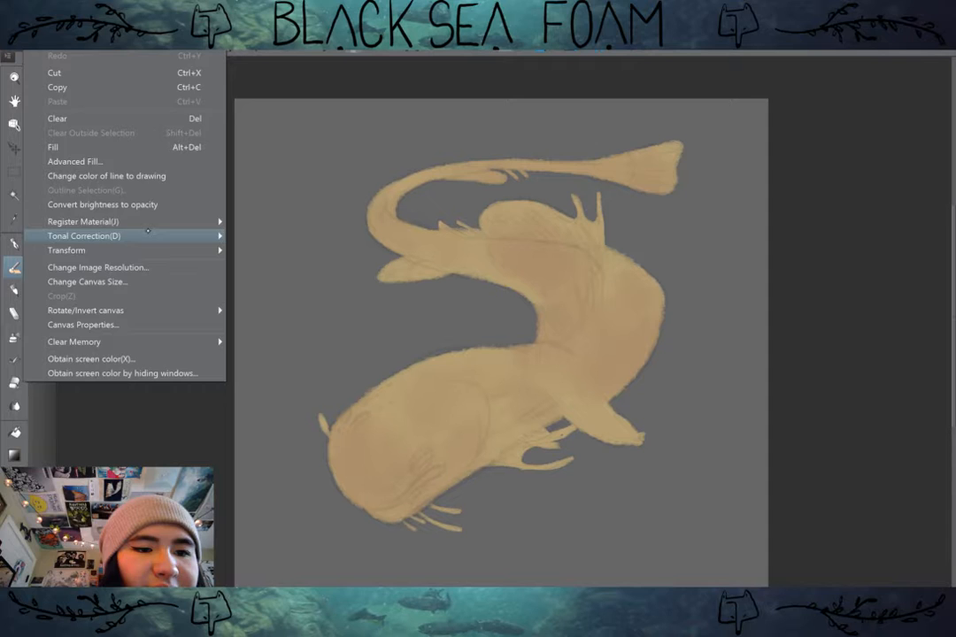
pyautogui.click(283, 251)
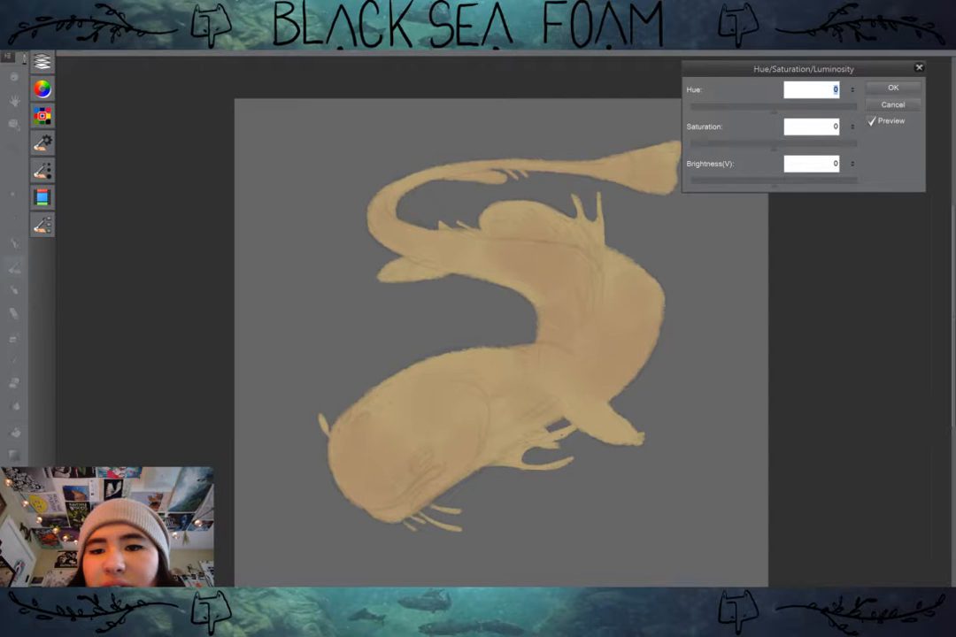
pyautogui.moveTo(773, 110)
pyautogui.mouseDown()
pyautogui.moveTo(762, 110)
pyautogui.moveTo(773, 110)
pyautogui.mouseUp()
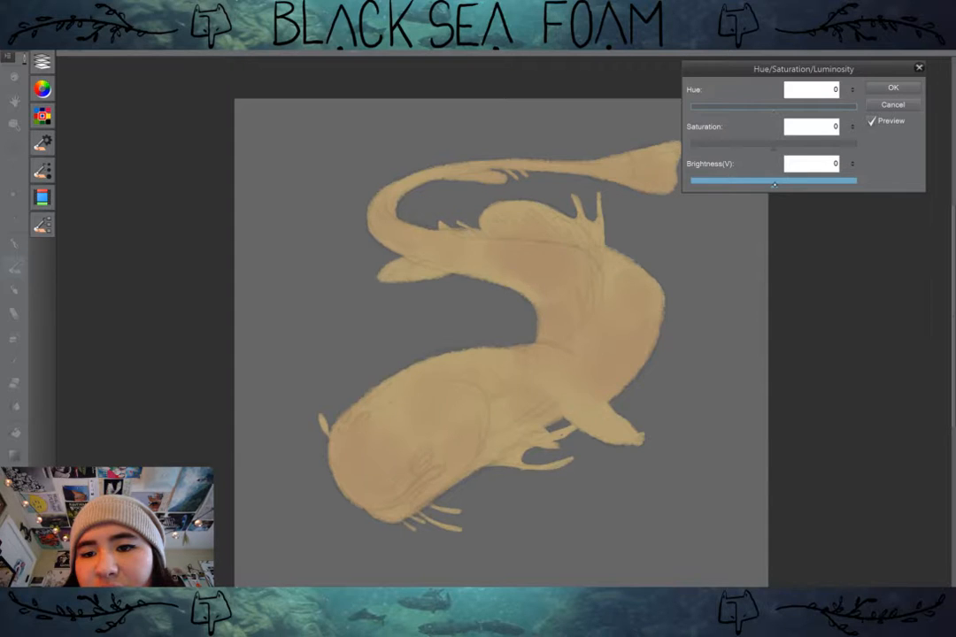
pyautogui.moveTo(774, 184); pyautogui.dragTo(749, 185)
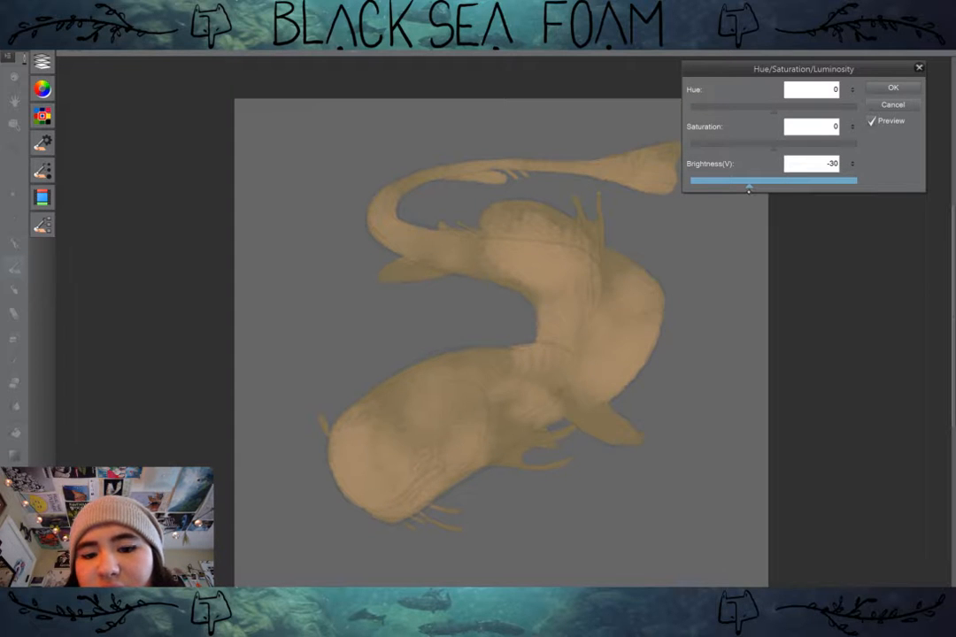
pyautogui.moveTo(749, 188); pyautogui.dragTo(755, 183)
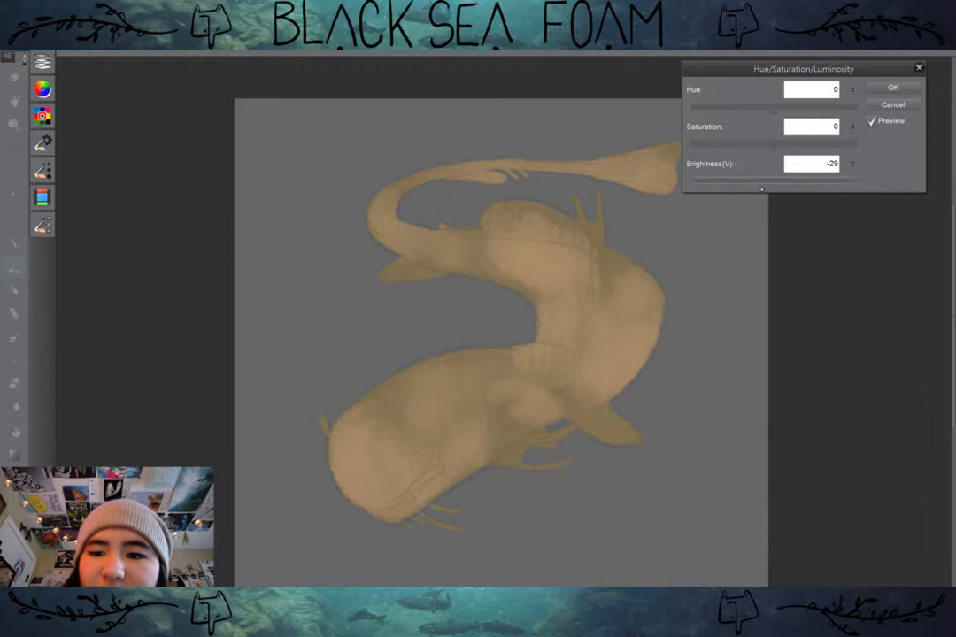
pyautogui.moveTo(755, 183); pyautogui.dragTo(742, 186)
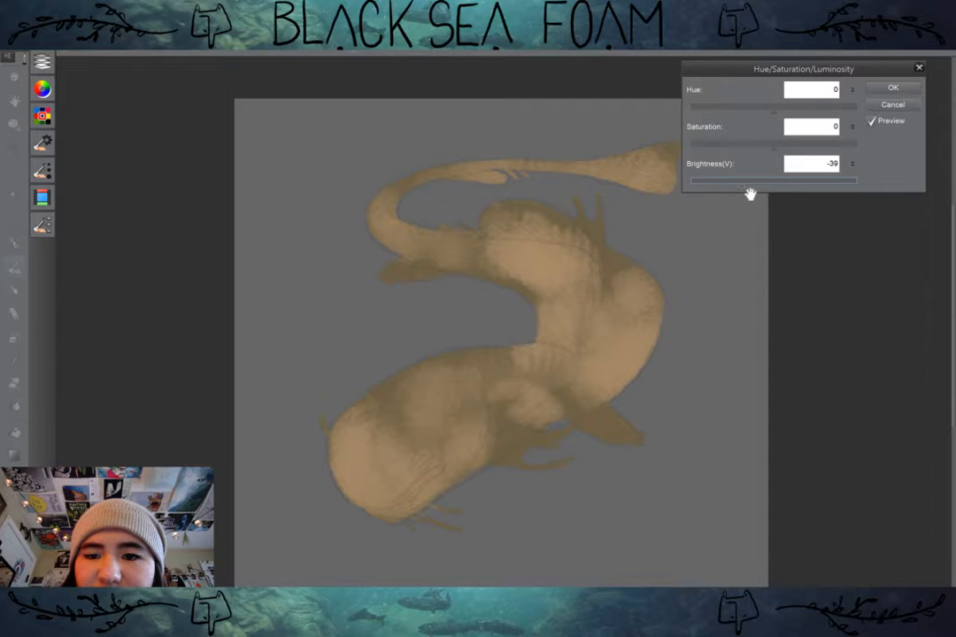
pyautogui.moveTo(774, 147)
pyautogui.mouseDown()
pyautogui.moveTo(758, 147)
pyautogui.moveTo(796, 147)
pyautogui.moveTo(773, 147)
pyautogui.mouseUp()
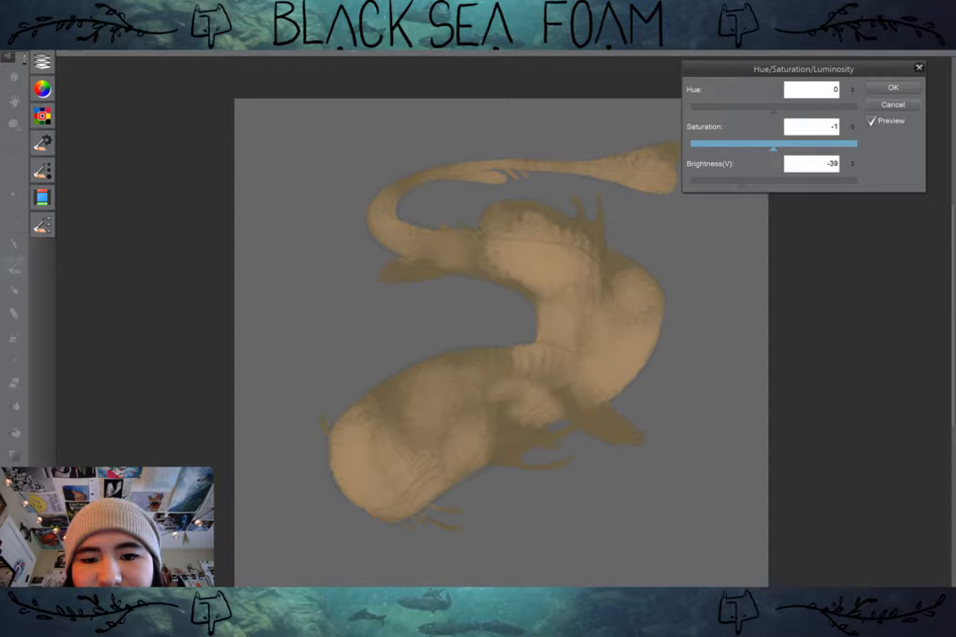
pyautogui.click(880, 88)
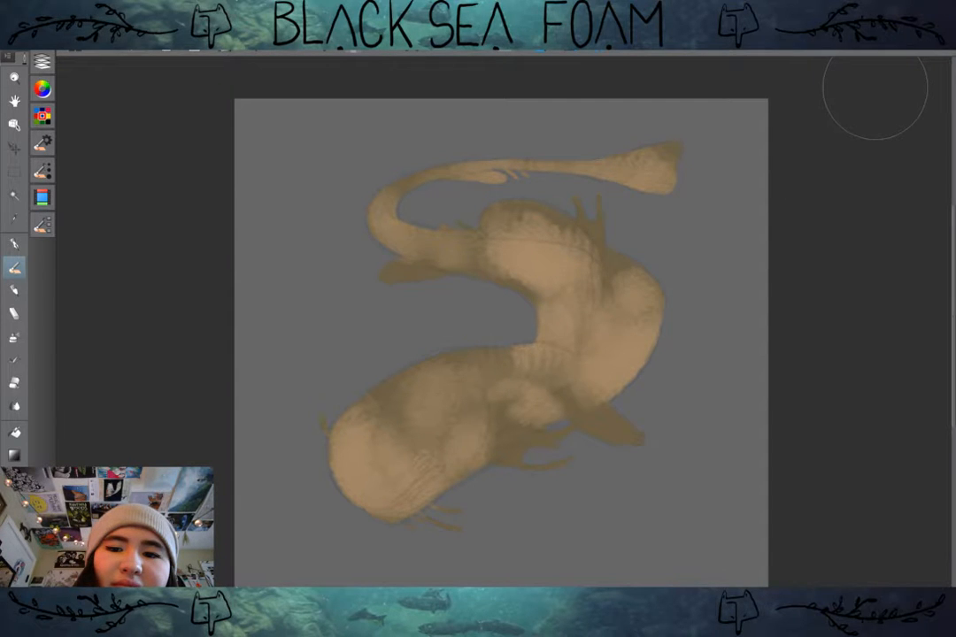
# Step: Correct the clipped shading on Layer 5 with Hue/Saturation/Luminosity, setting brightness to -33 and saturation to 14
pyautogui.click(42, 62)
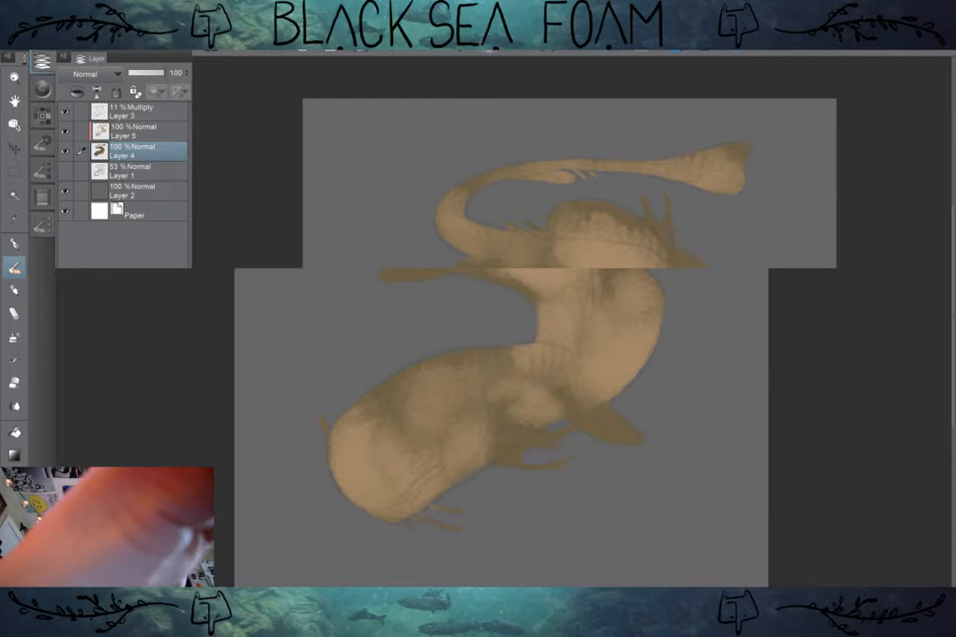
pyautogui.click(40, 27)
pyautogui.moveTo(84, 236)
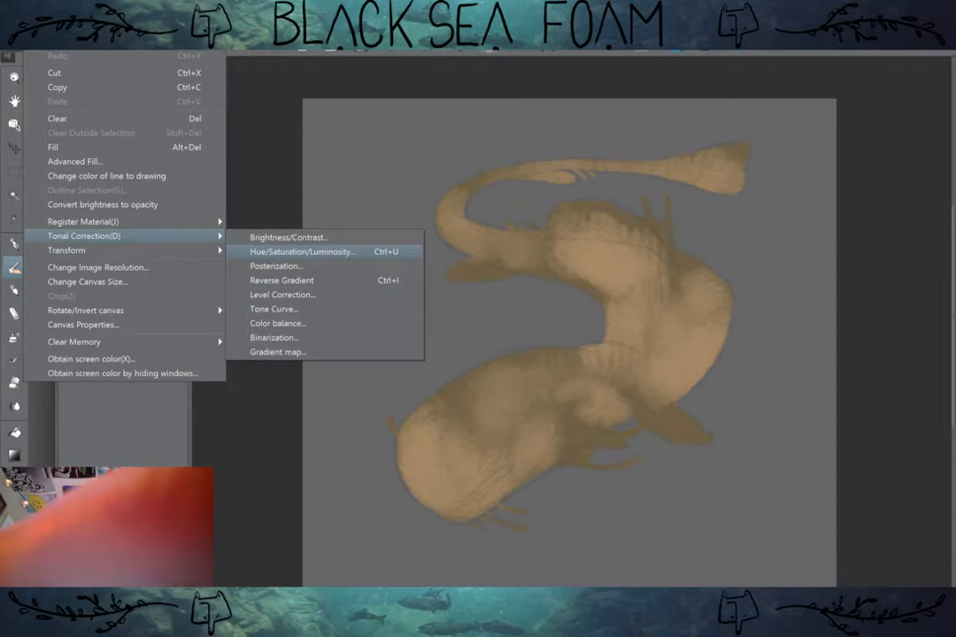
pyautogui.click(301, 251)
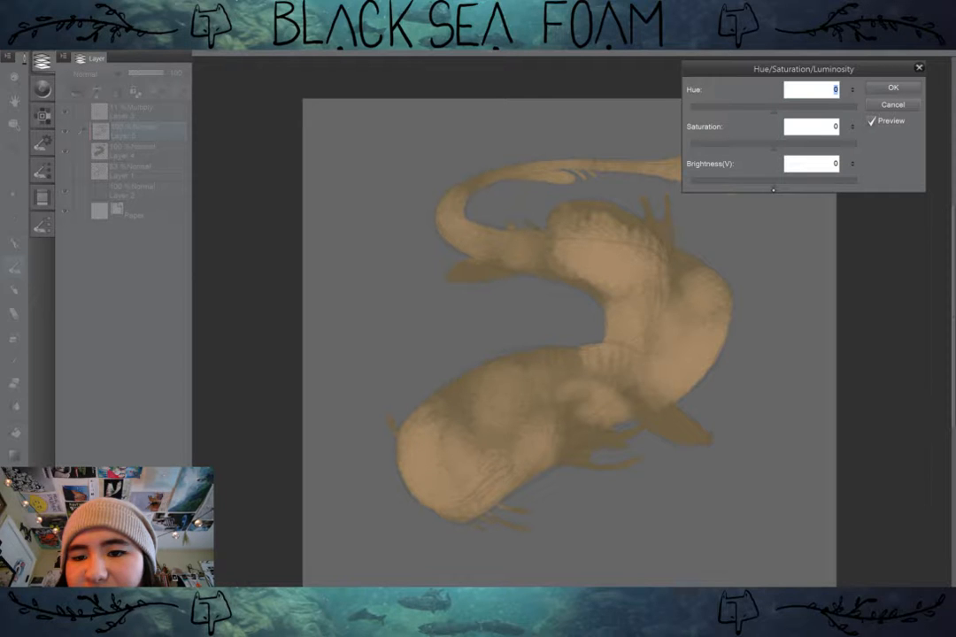
pyautogui.moveTo(773, 188); pyautogui.dragTo(746, 185)
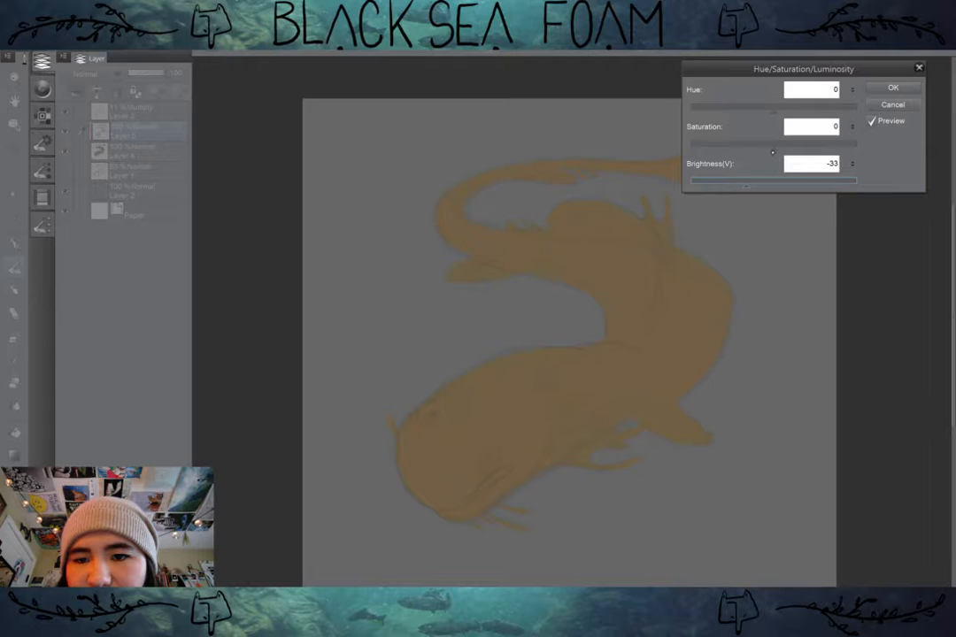
pyautogui.moveTo(772, 152); pyautogui.dragTo(802, 139)
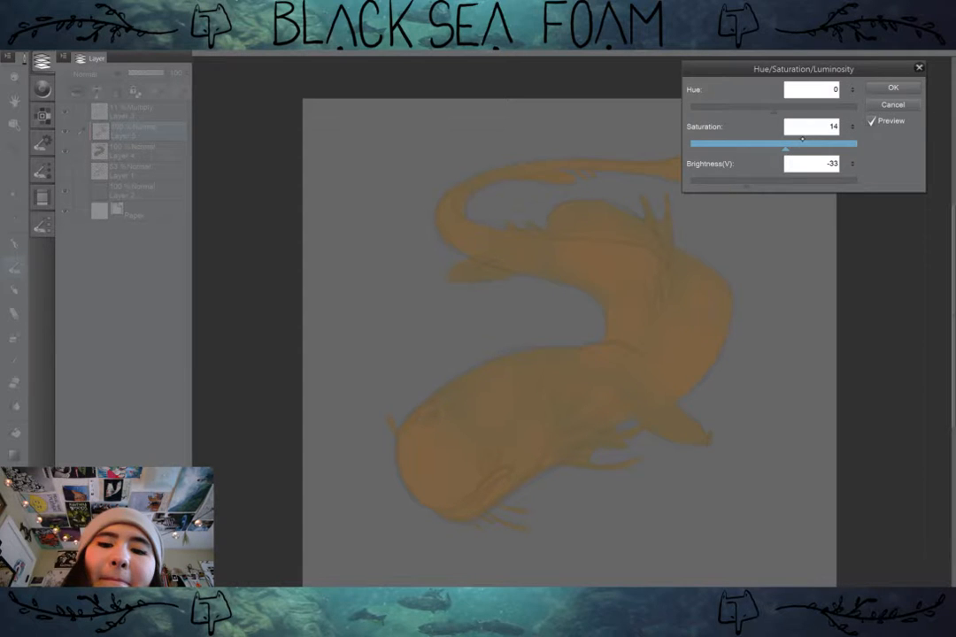
pyautogui.click(893, 88)
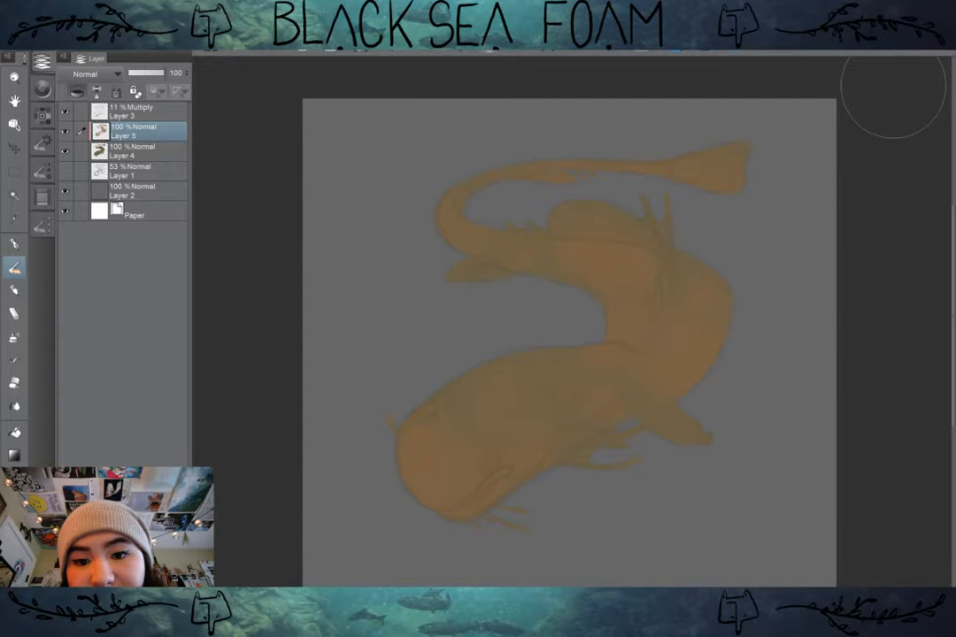
# Step: Hide and show the gray background on Layer 2, and undo the tonal corrections on both creature layers
pyautogui.moveTo(893, 86); pyautogui.dragTo(864, 69)
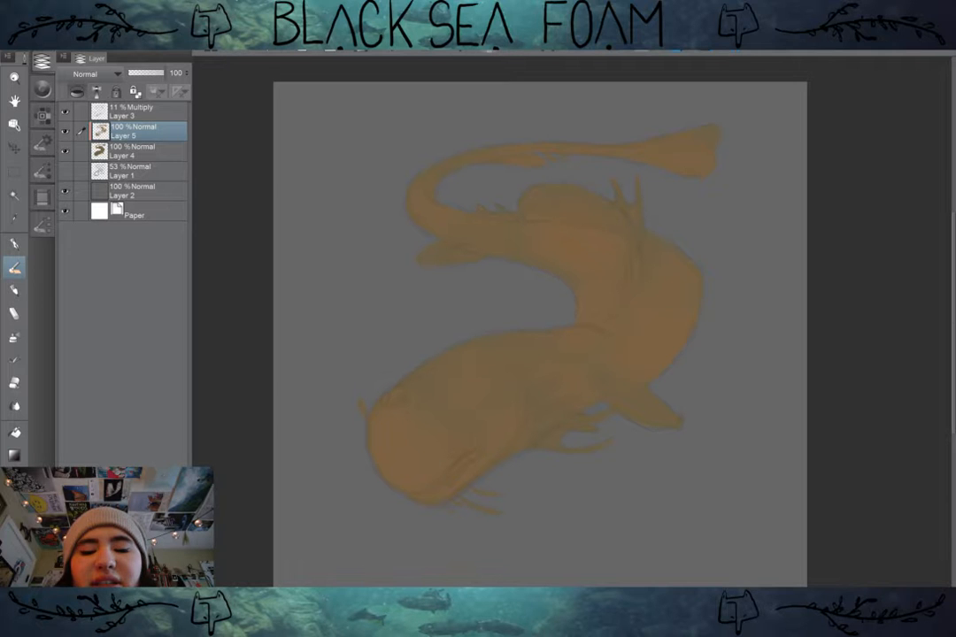
pyautogui.click(65, 191)
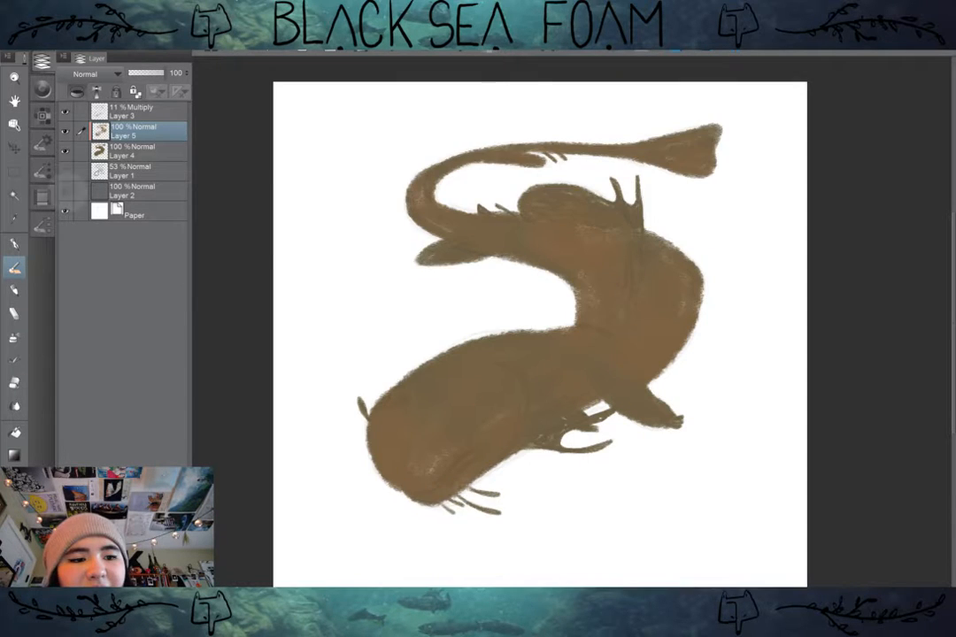
pyautogui.click(64, 192)
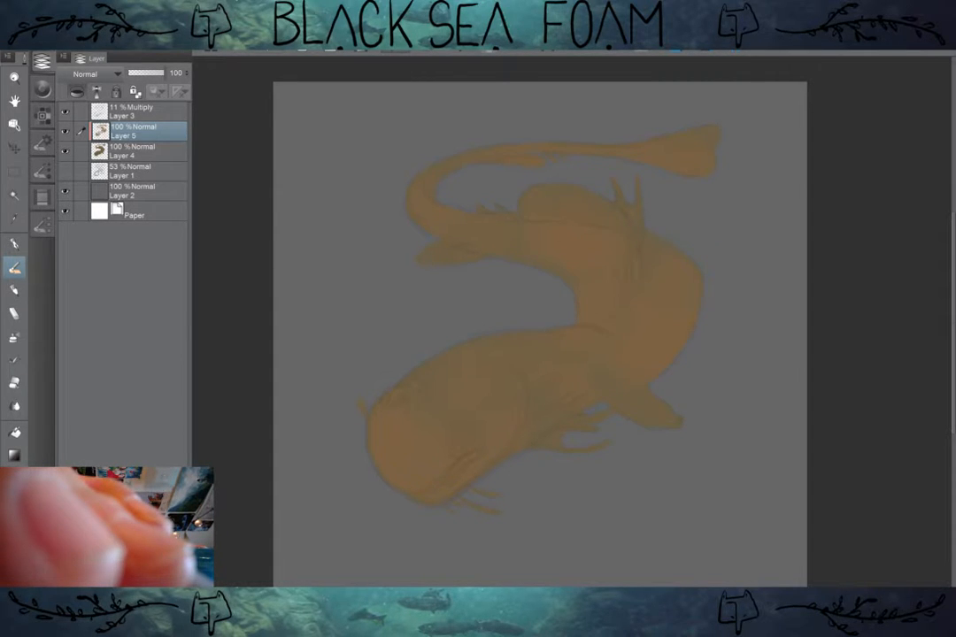
pyautogui.hotkey('ctrl', 'z')
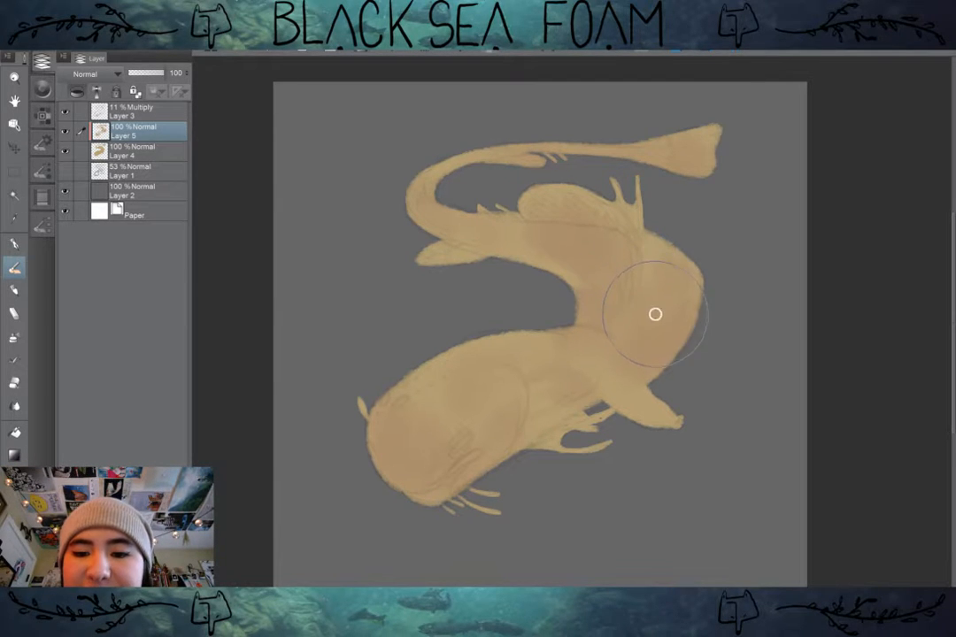
# Step: Add a new layer above the clipped shading and shift the sampled tan paint colour to a yellow-green hue
pyautogui.moveTo(655, 314)
pyautogui.mouseDown()
pyautogui.moveTo(661, 319)
pyautogui.moveTo(627, 350)
pyautogui.moveTo(611, 326)
pyautogui.moveTo(598, 336)
pyautogui.mouseUp()
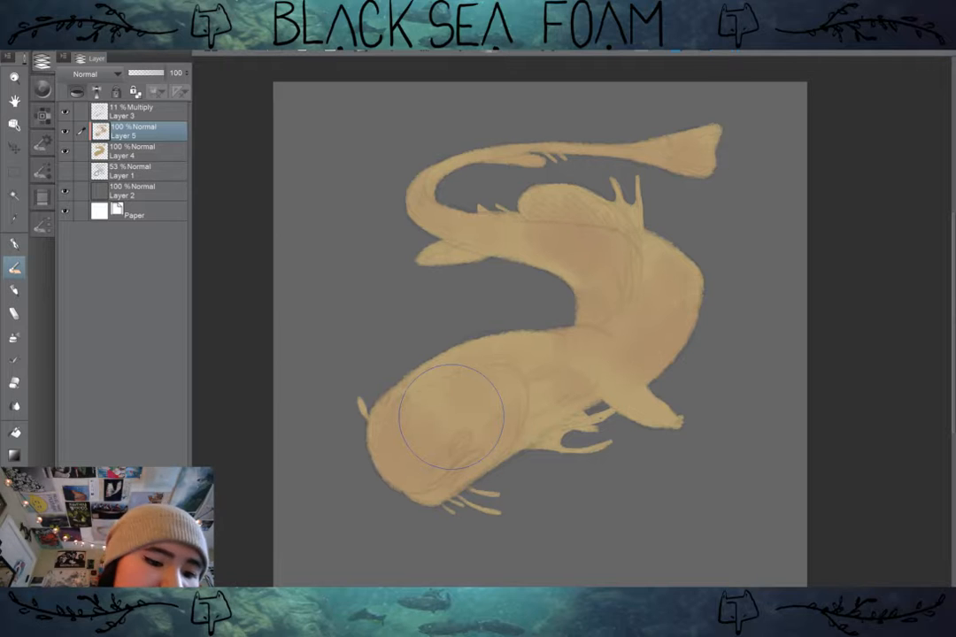
pyautogui.hotkey('ctrl', 'shift', 'n')
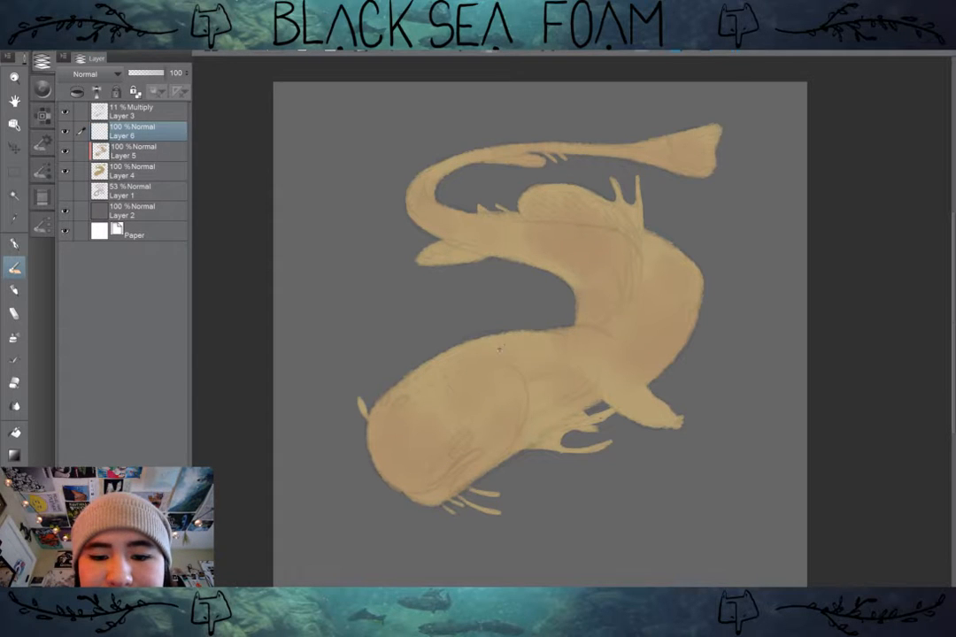
pyautogui.click(42, 88)
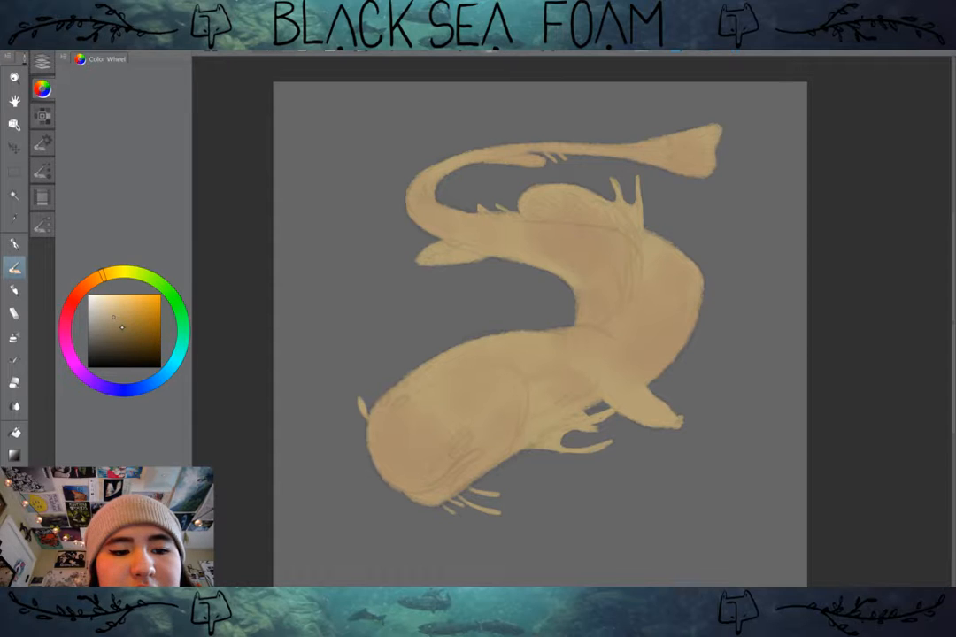
pyautogui.click(123, 331)
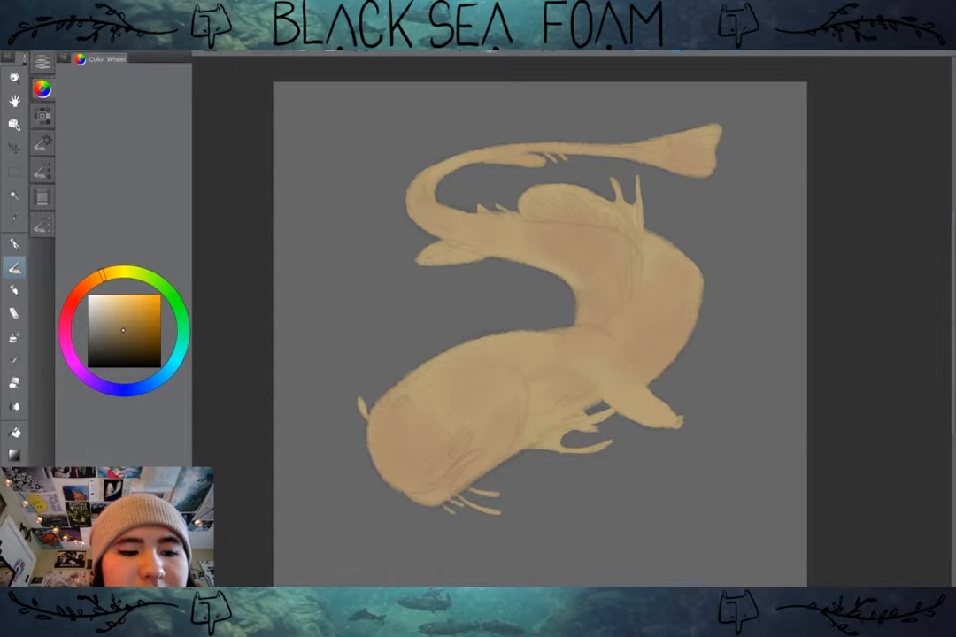
pyautogui.click(89, 282)
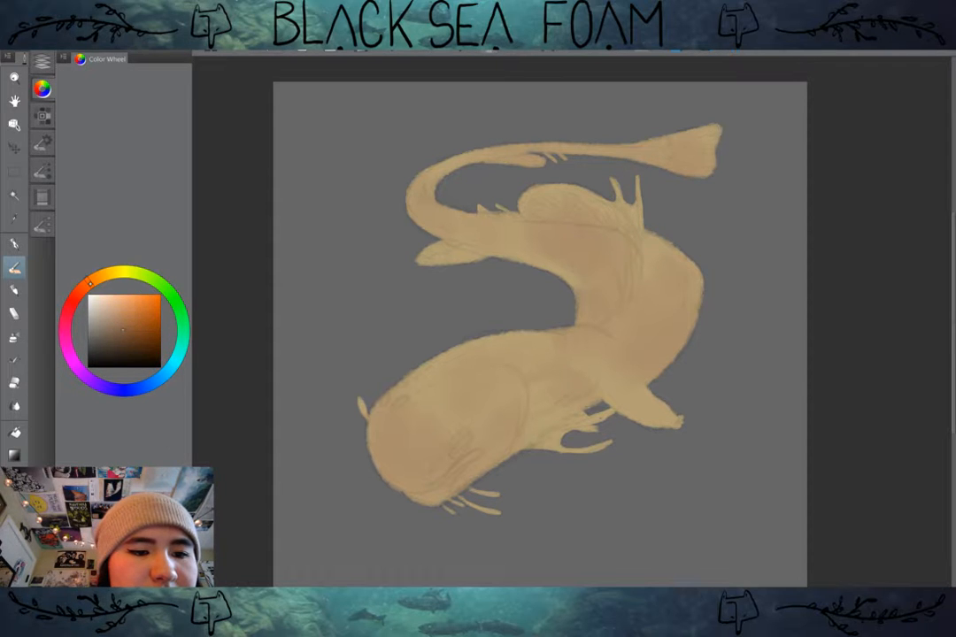
pyautogui.moveTo(89, 282); pyautogui.dragTo(127, 277)
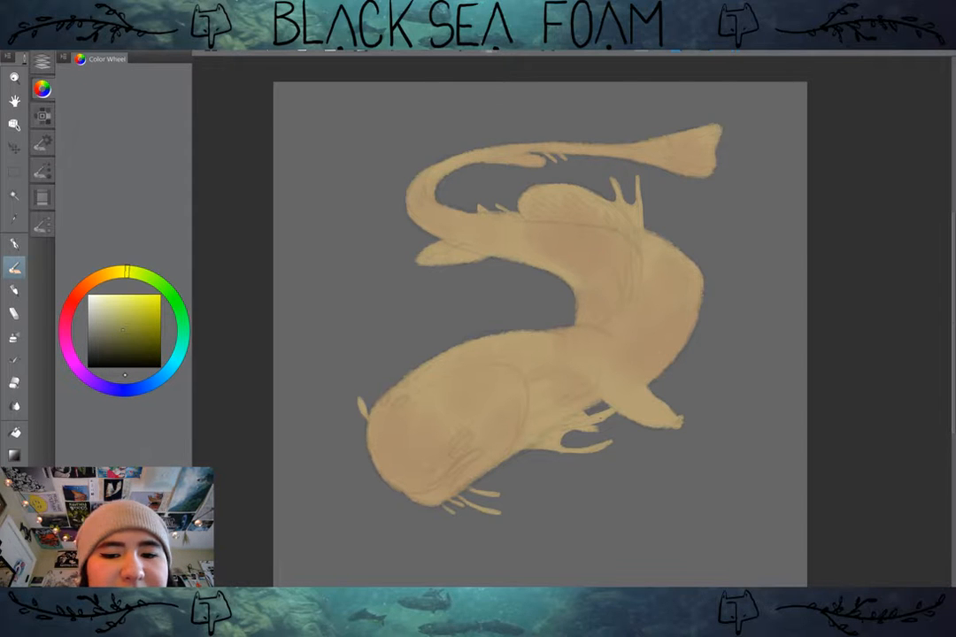
pyautogui.keyDown('alt'); pyautogui.click(502, 342); pyautogui.keyUp('alt')
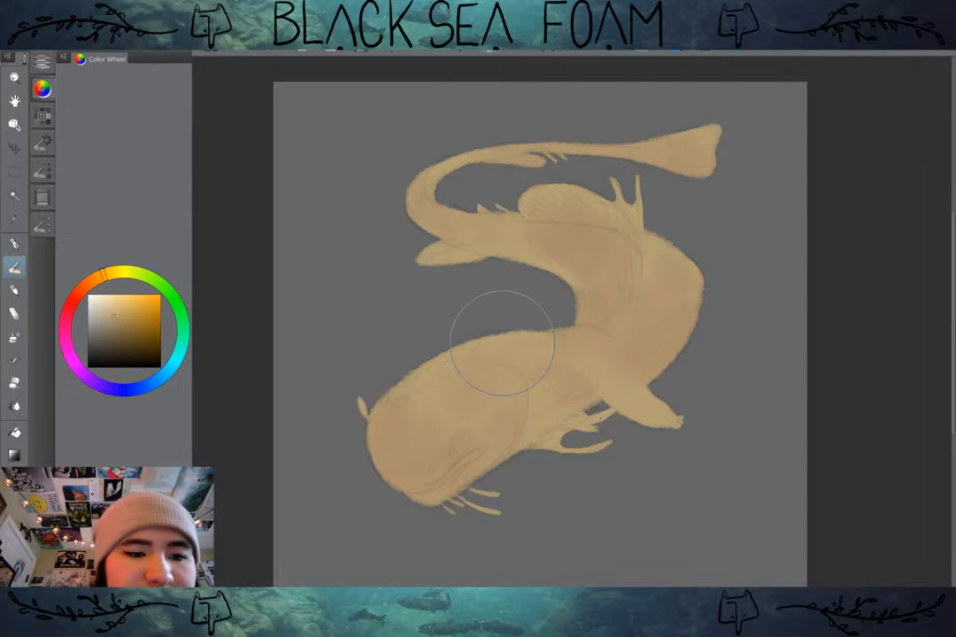
pyautogui.click(131, 272)
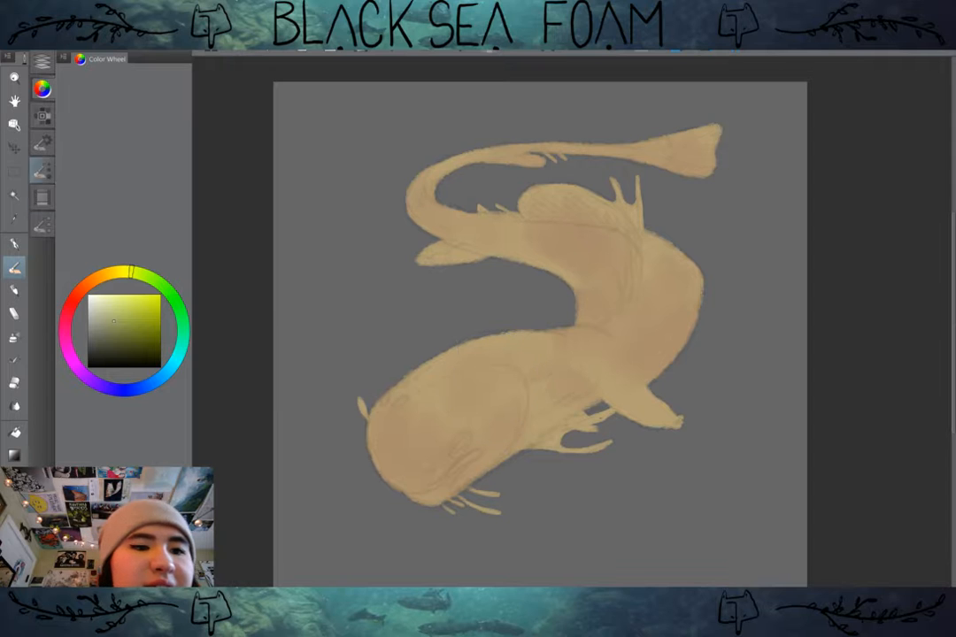
# Step: Choose the Sloppy Sam (Dry) brush from the India ink group and try a yellow-green stroke on the head, undoing it
pyautogui.click(42, 225)
pyautogui.scroll(-20, 121, 265)
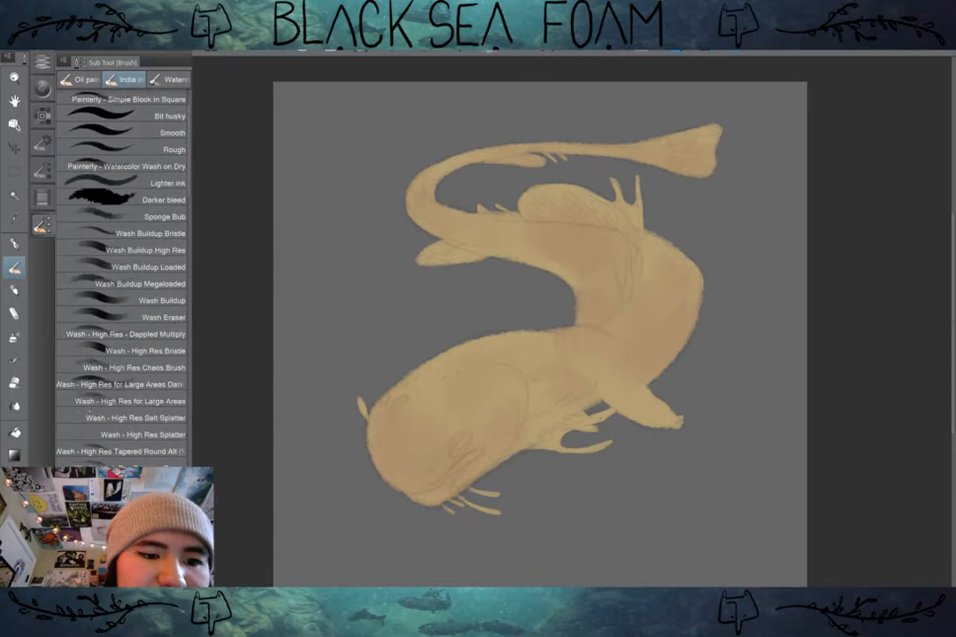
pyautogui.scroll(-20, 121, 265)
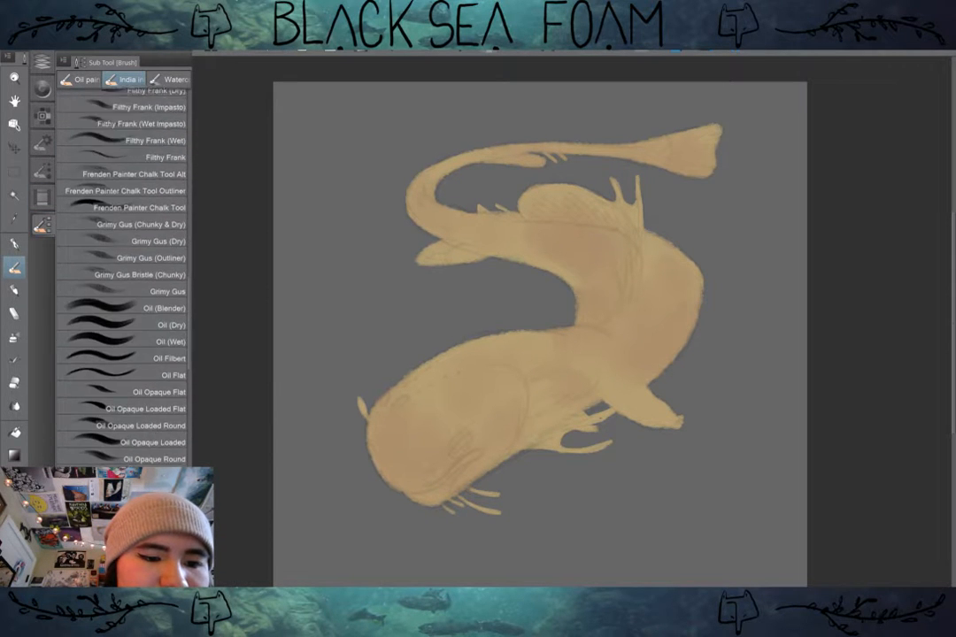
pyautogui.scroll(-1, 122, 265)
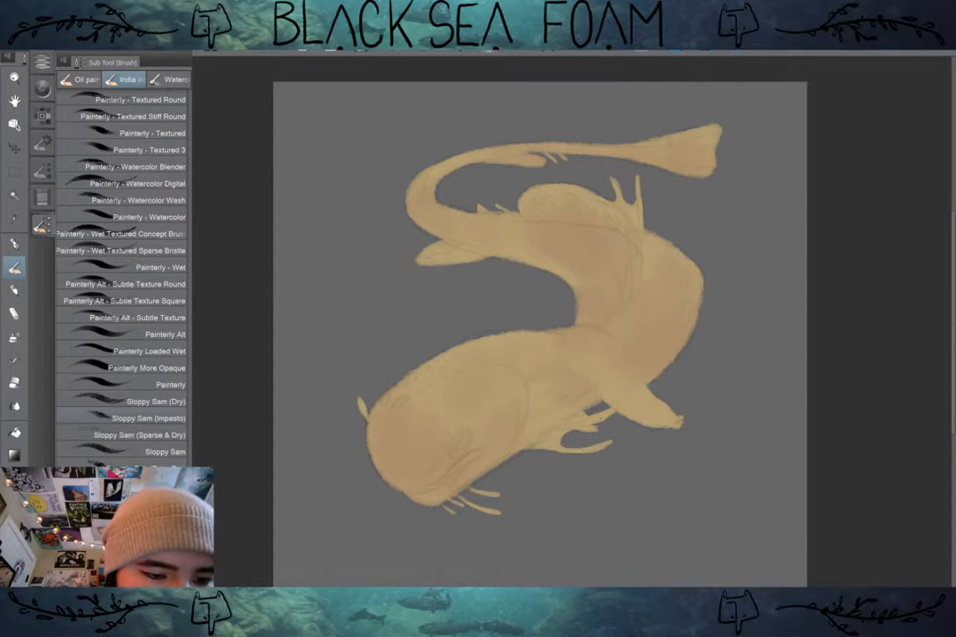
pyautogui.click(146, 401)
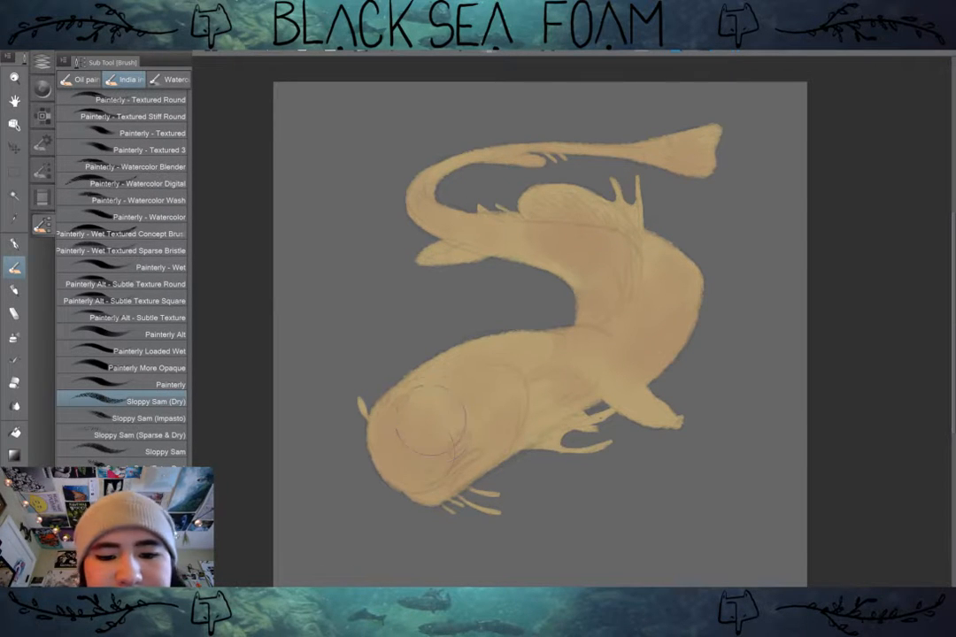
pyautogui.moveTo(445, 484); pyautogui.dragTo(442, 464)
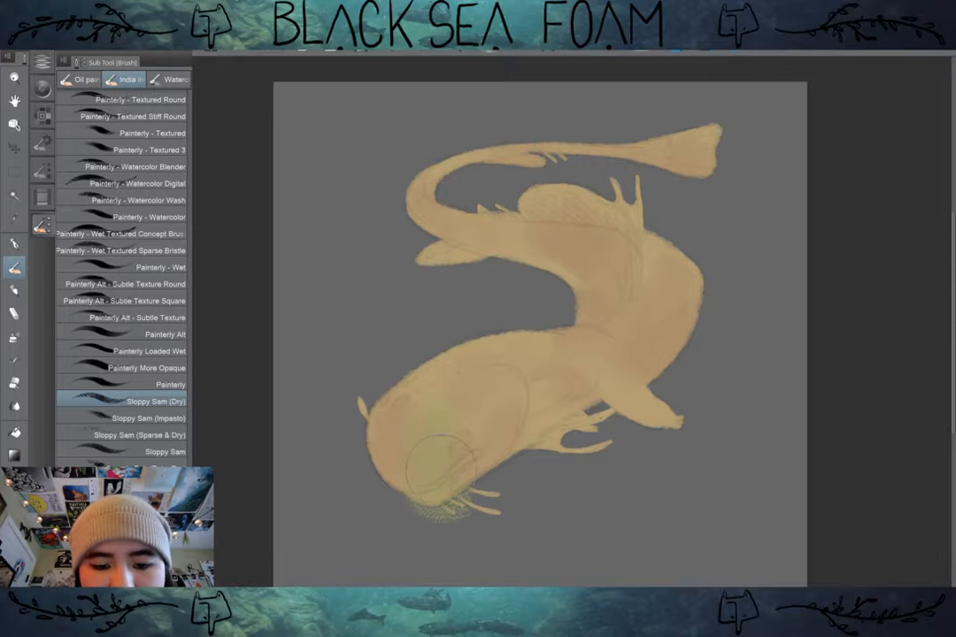
pyautogui.hotkey('ctrl', 'z')
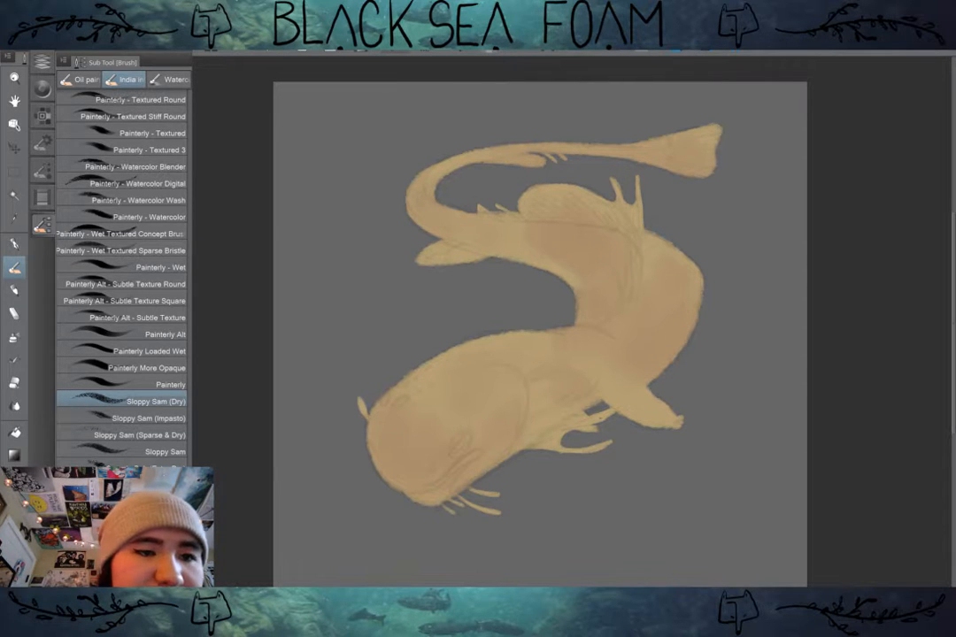
# Step: Try yellow-green strokes over the creature's head on Layer 6 and undo them
pyautogui.click(42, 61)
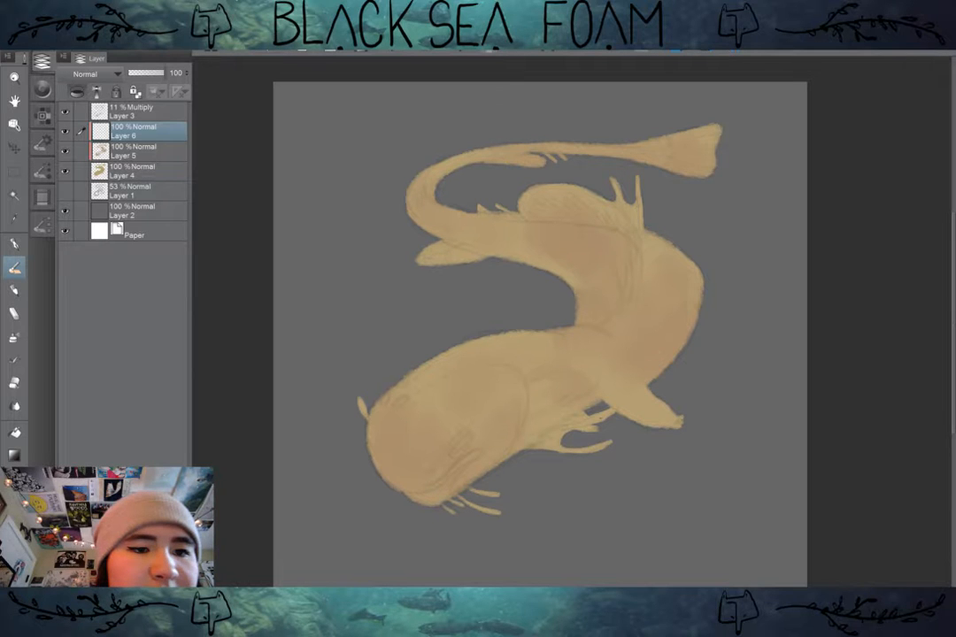
pyautogui.moveTo(410, 497)
pyautogui.mouseDown()
pyautogui.moveTo(461, 358)
pyautogui.moveTo(429, 489)
pyautogui.moveTo(387, 452)
pyautogui.moveTo(403, 482)
pyautogui.mouseUp()
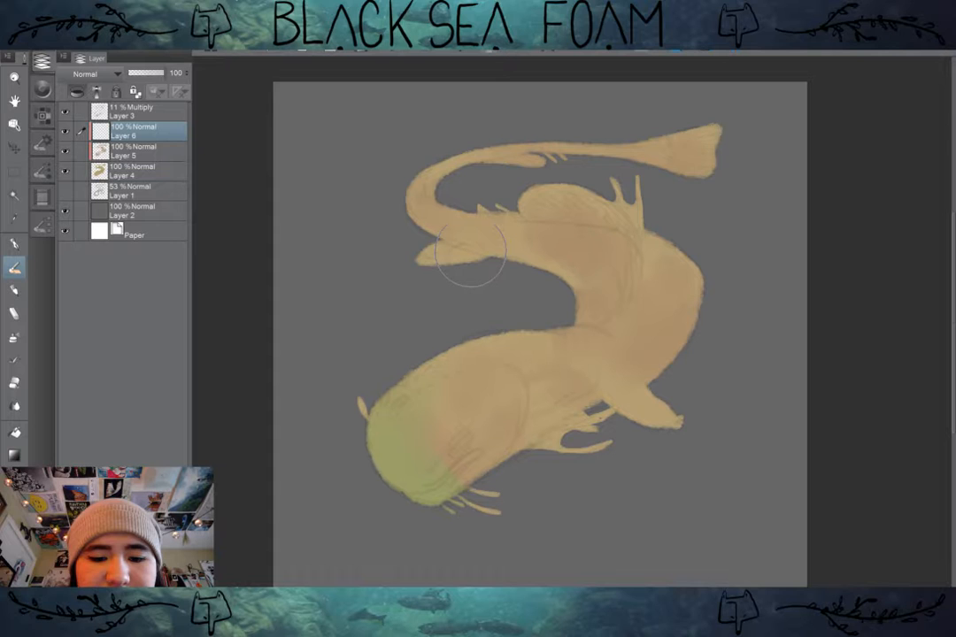
pyautogui.hotkey('ctrl', 'z')
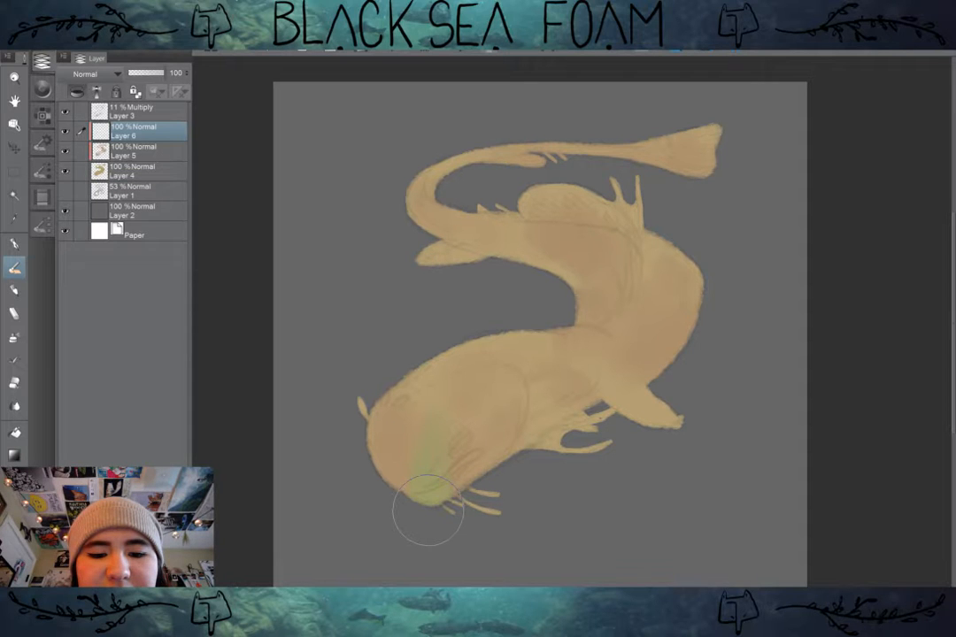
pyautogui.hotkey('ctrl', 'z')
# Step: Desaturate the paint colour to a grayish olive and try a stroke on the head, undoing it
pyautogui.click(42, 88)
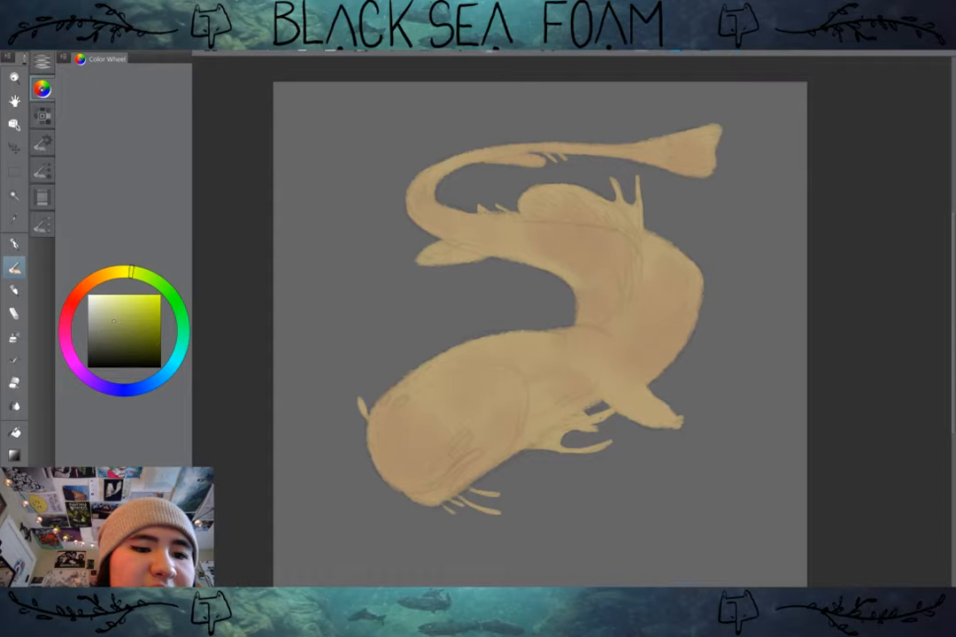
pyautogui.click(101, 323)
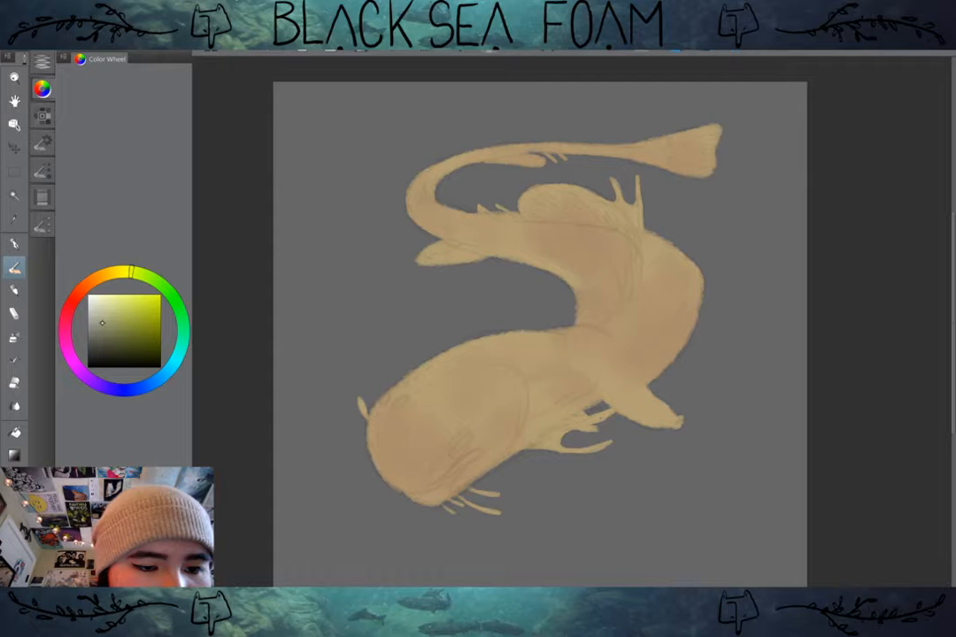
pyautogui.moveTo(426, 458)
pyautogui.mouseDown()
pyautogui.moveTo(475, 393)
pyautogui.moveTo(451, 412)
pyautogui.mouseUp()
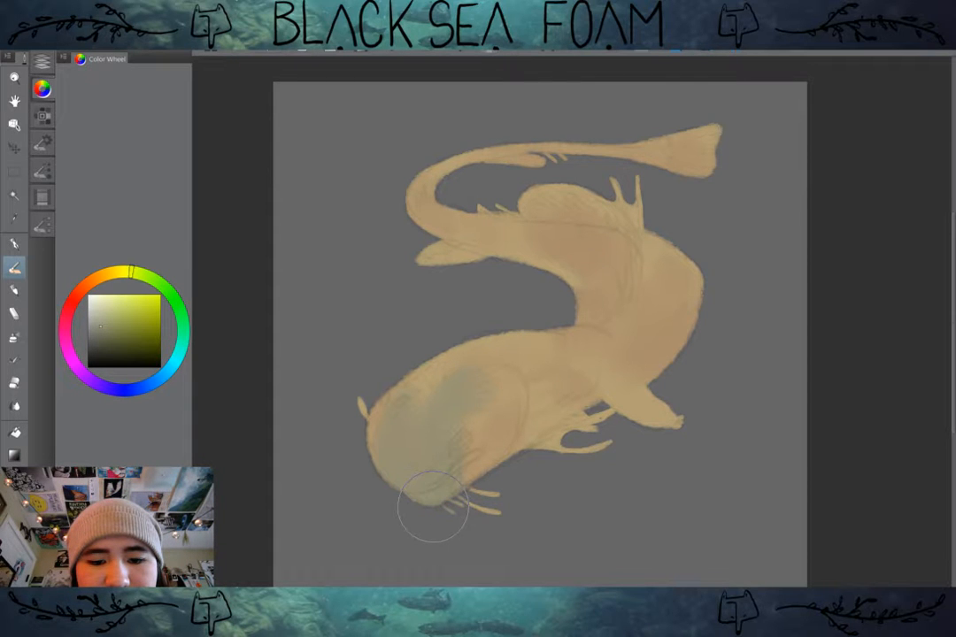
pyautogui.hotkey('ctrl', 'z')
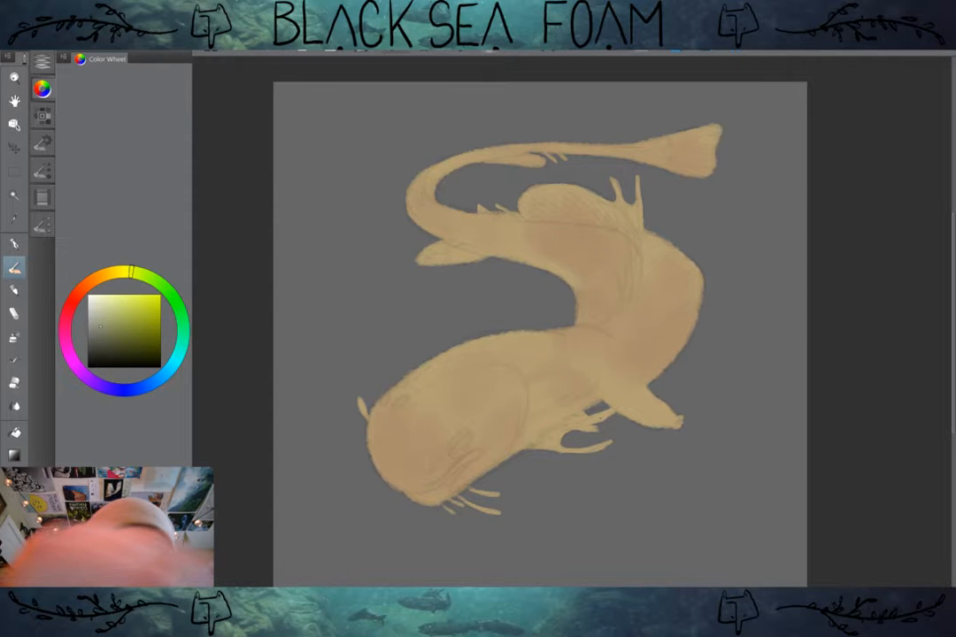
# Step: Set Layer 6 to Color burn and try textured strokes on the front and back of the head, undoing them
pyautogui.click(42, 62)
pyautogui.click(97, 74)
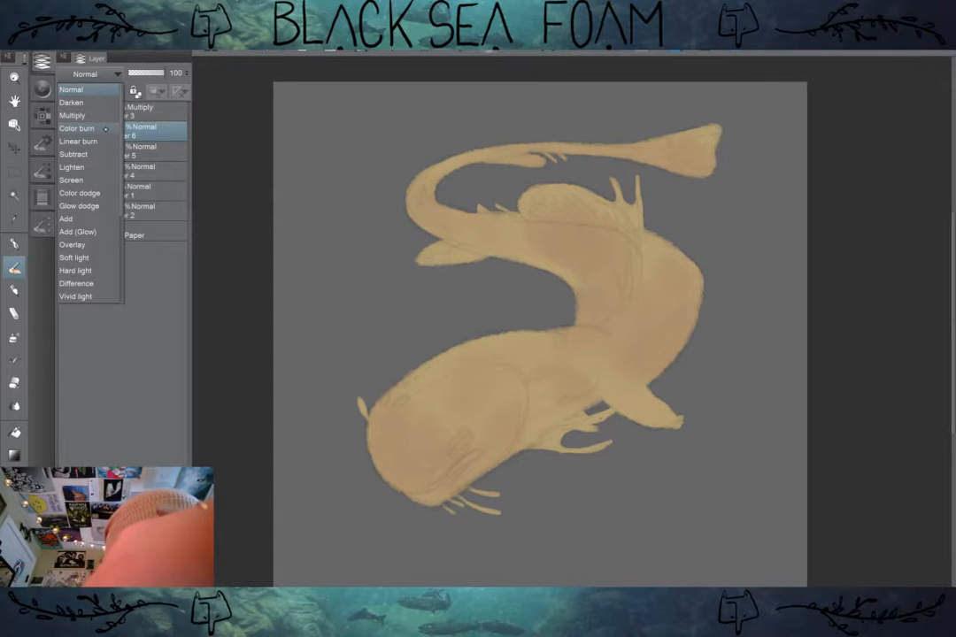
pyautogui.click(106, 129)
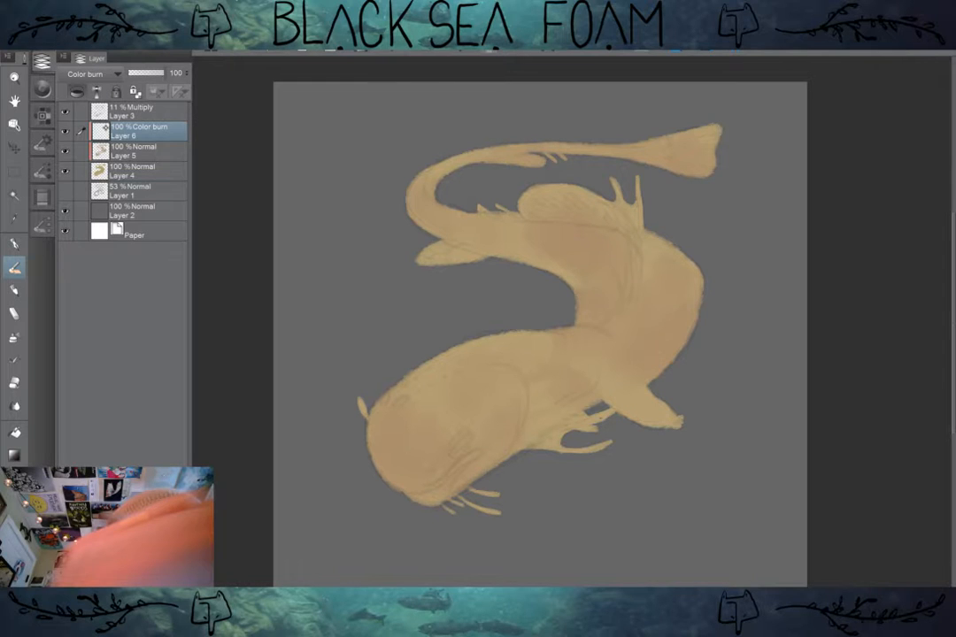
pyautogui.moveTo(438, 412)
pyautogui.mouseDown()
pyautogui.moveTo(454, 518)
pyautogui.moveTo(478, 429)
pyautogui.mouseUp()
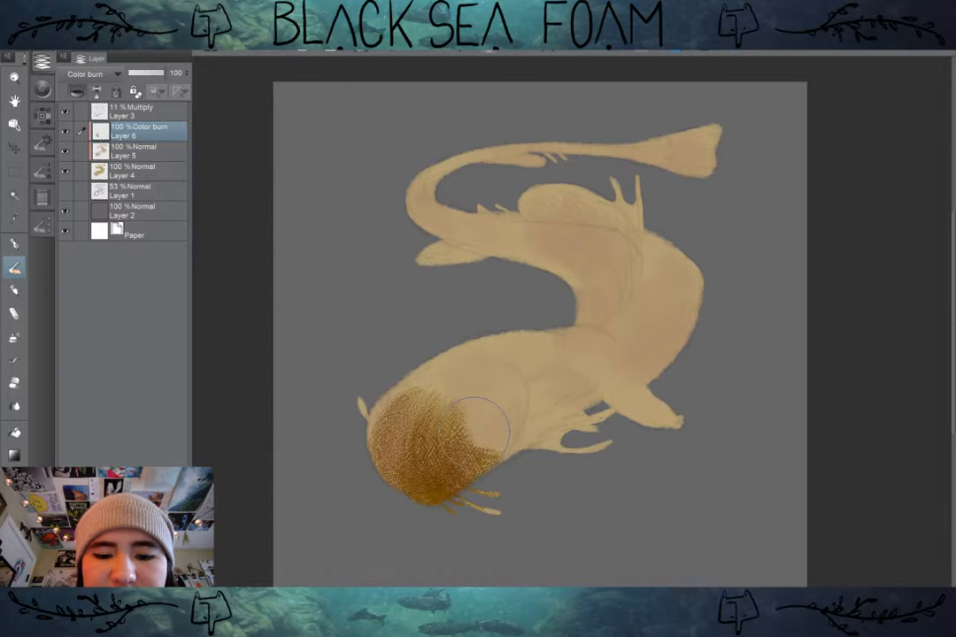
pyautogui.hotkey('ctrl', 'z')
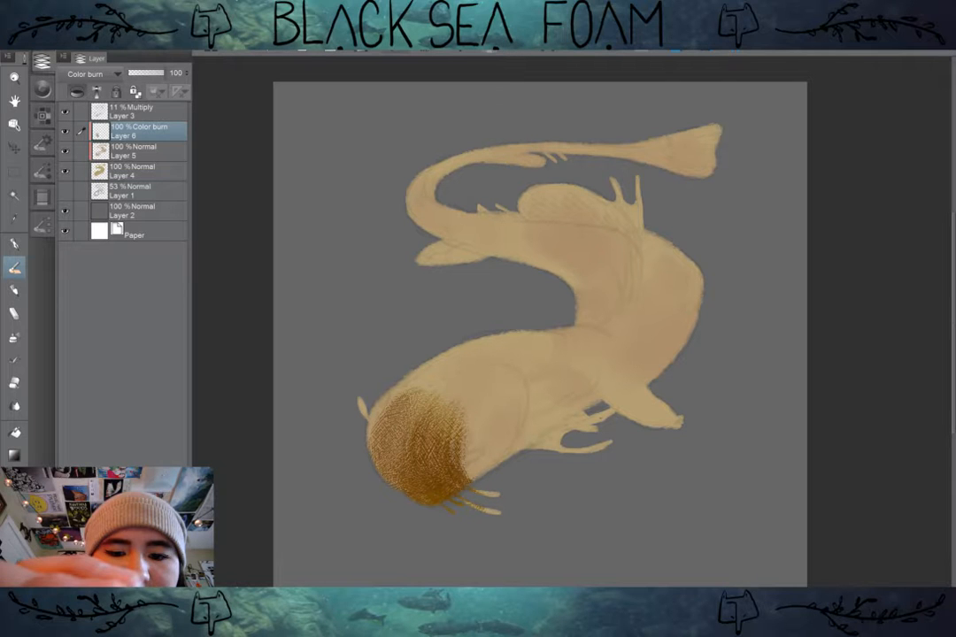
pyautogui.hotkey('ctrl', 'z')
pyautogui.hotkey('ctrl', 'z')
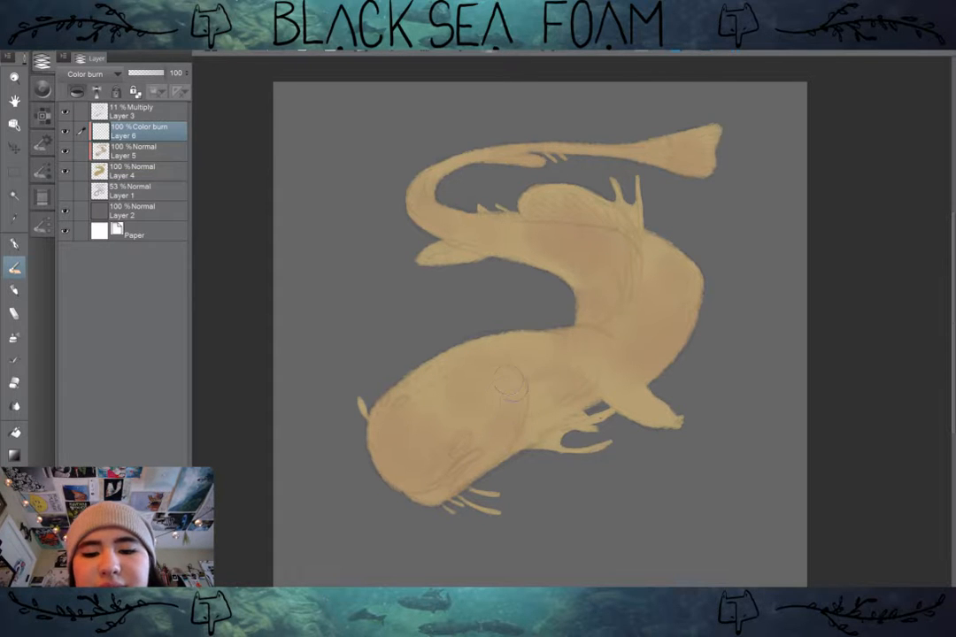
pyautogui.moveTo(520, 384)
pyautogui.mouseDown()
pyautogui.moveTo(524, 461)
pyautogui.moveTo(519, 386)
pyautogui.moveTo(501, 454)
pyautogui.mouseUp()
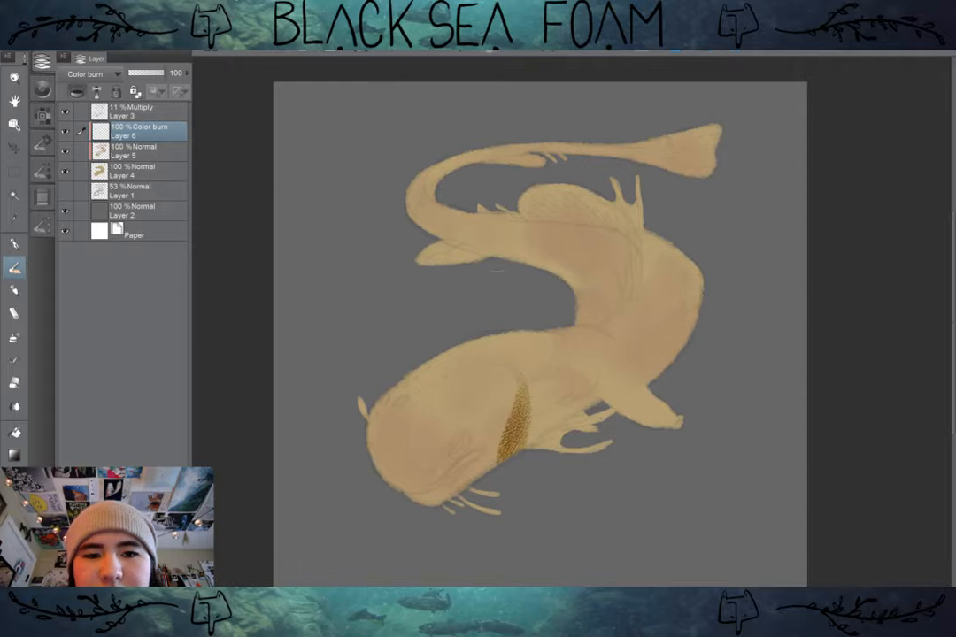
pyautogui.hotkey('ctrl', 'z')
pyautogui.hotkey('ctrl', 'z')
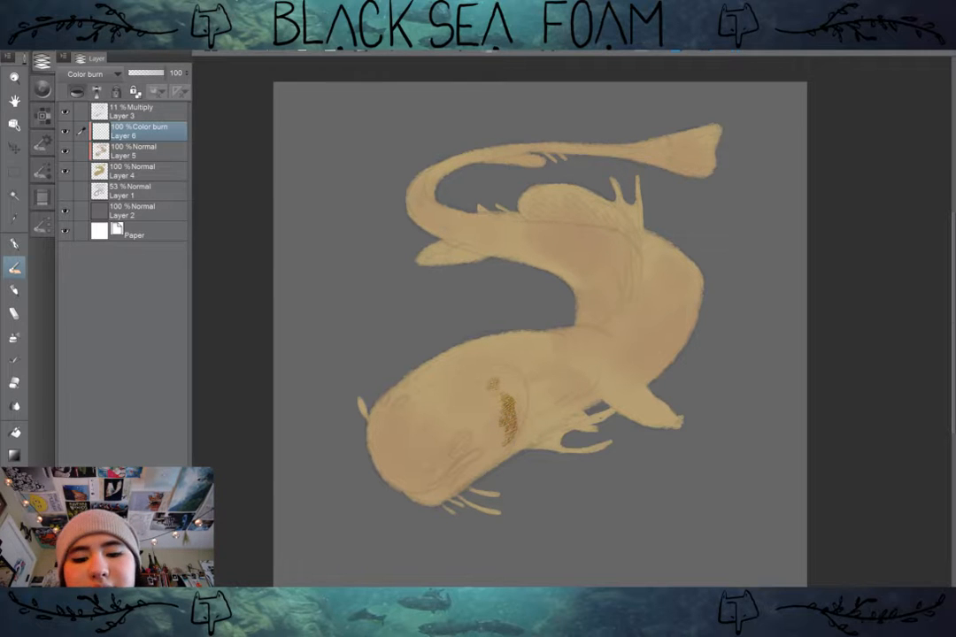
# Step: Try the Overlay, Hard light and Screen blending modes on Layer 6
pyautogui.moveTo(163, 73)
pyautogui.mouseDown()
pyautogui.moveTo(145, 73)
pyautogui.moveTo(165, 74)
pyautogui.mouseUp()
pyautogui.click(92, 74)
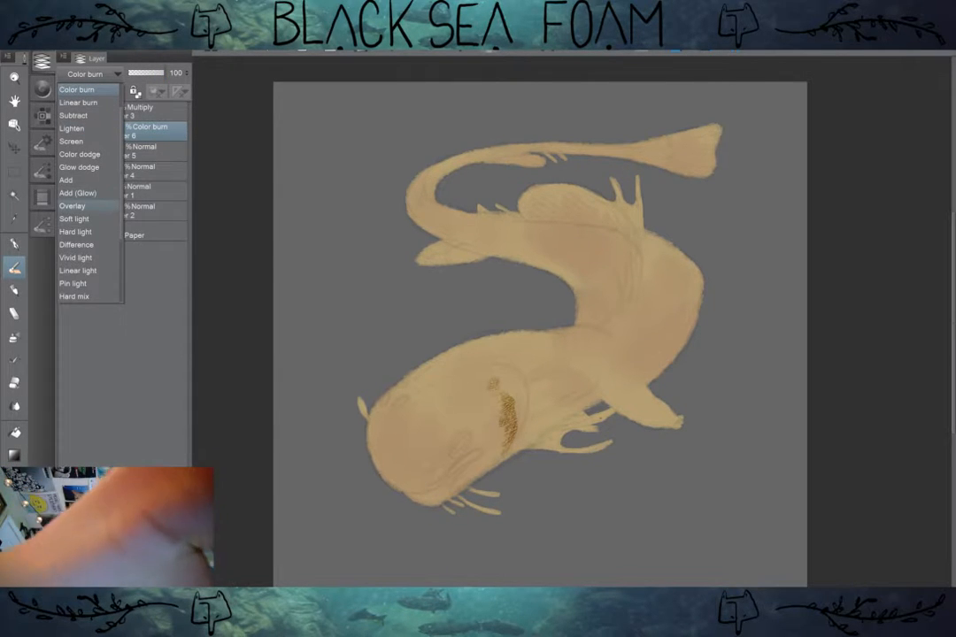
pyautogui.click(73, 205)
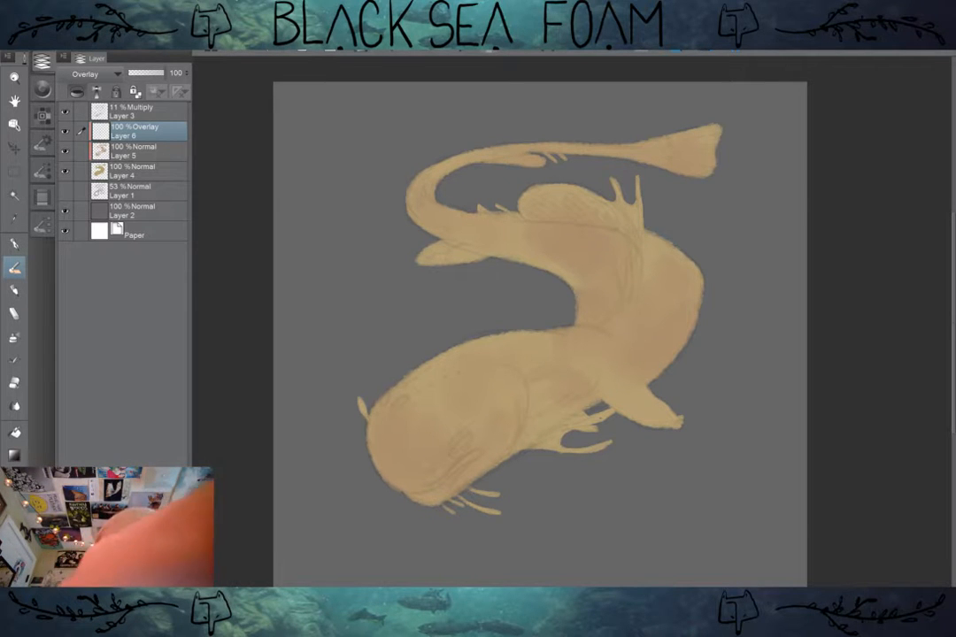
pyautogui.click(93, 74)
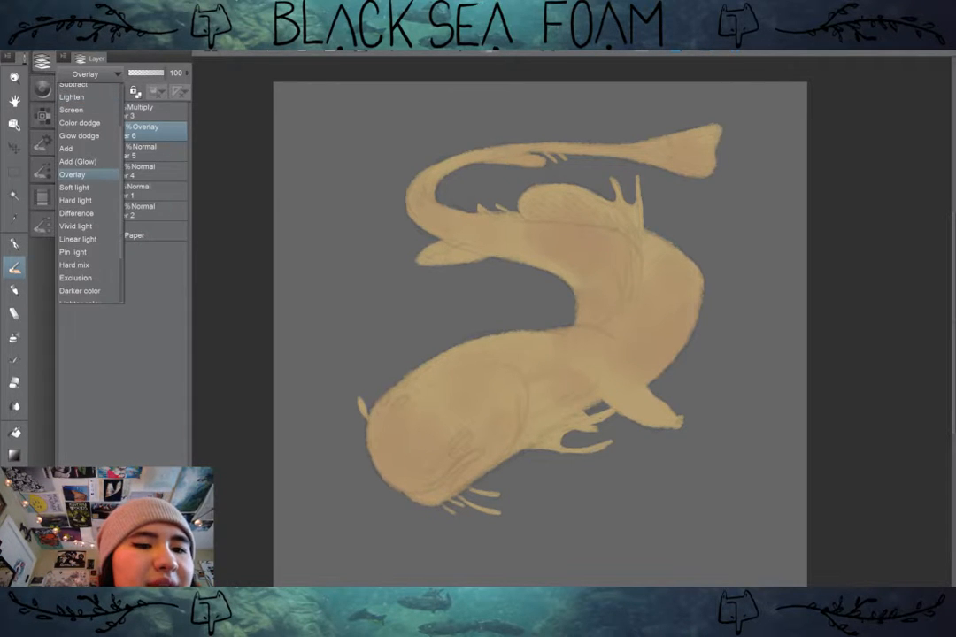
pyautogui.click(75, 200)
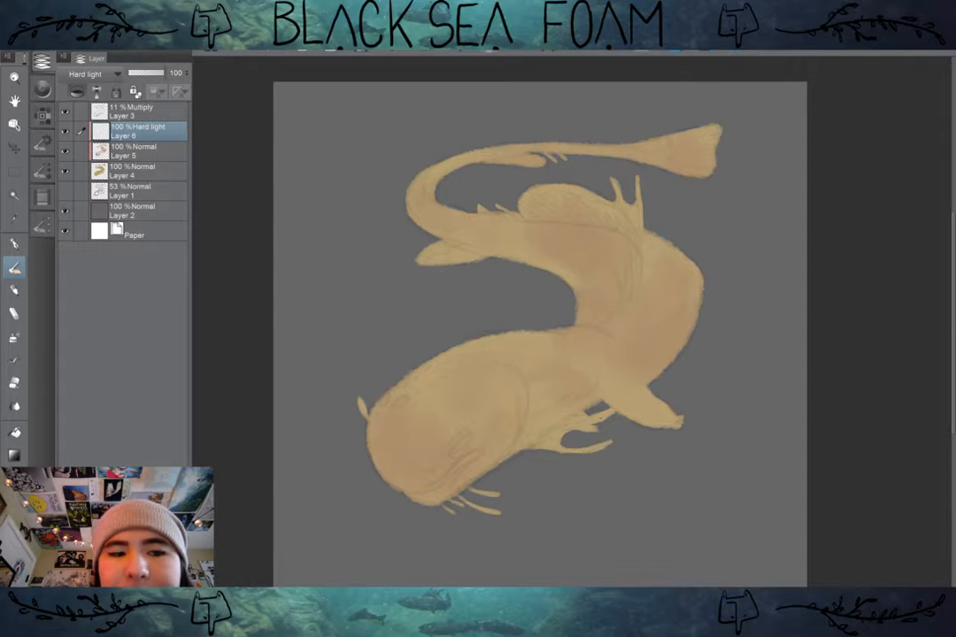
pyautogui.click(92, 73)
pyautogui.scroll(4, 88, 193)
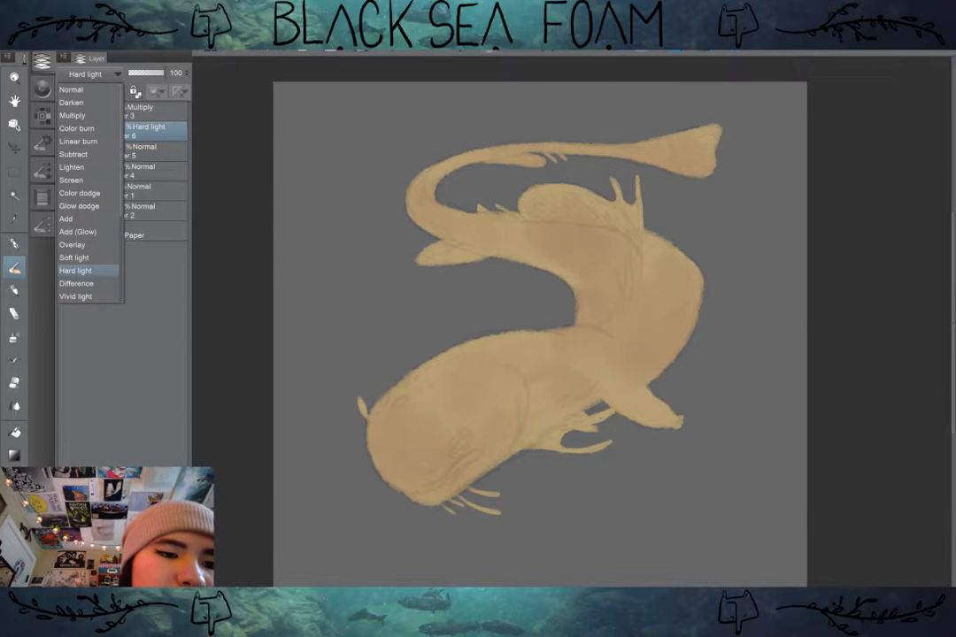
pyautogui.click(70, 180)
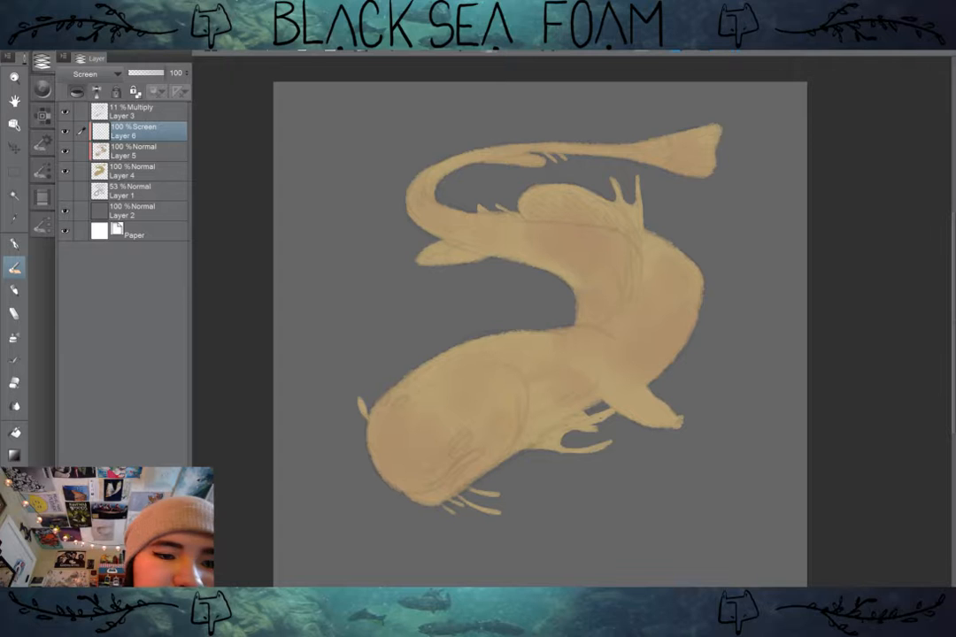
# Step: Try the Color dodge and Linear burn blending modes on Layer 6
pyautogui.click(92, 73)
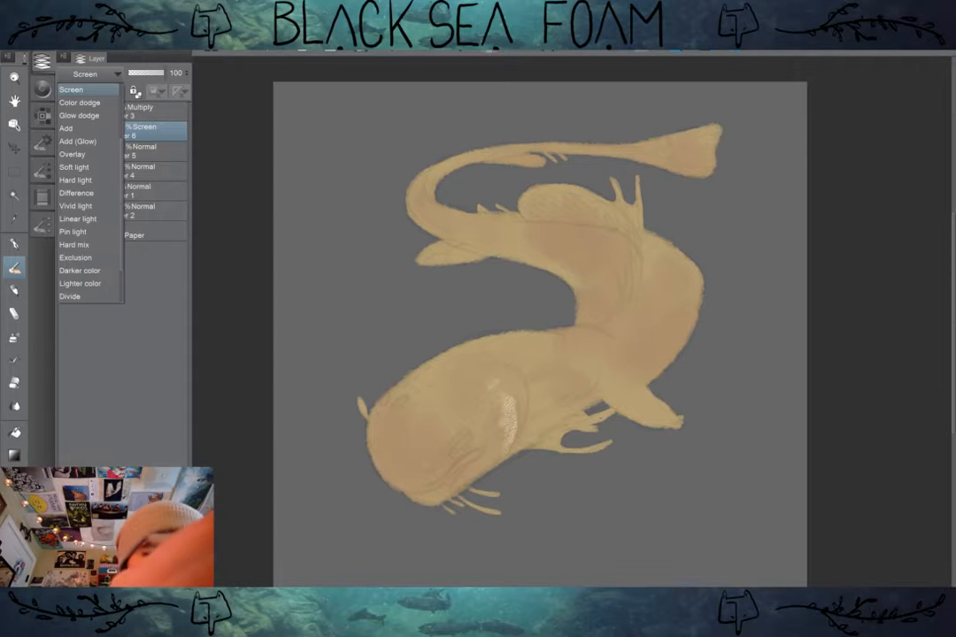
pyautogui.click(79, 102)
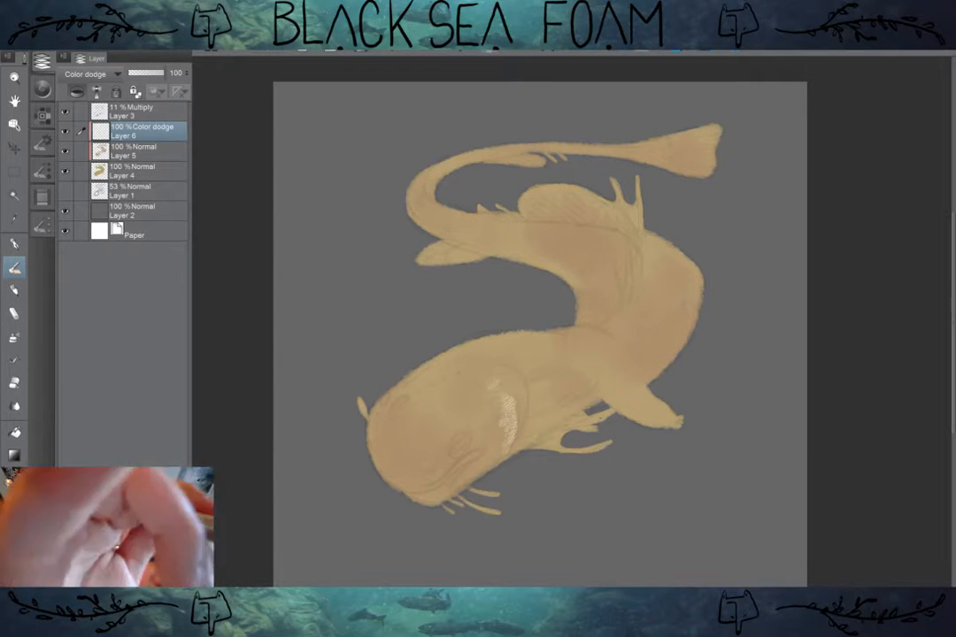
pyautogui.click(93, 74)
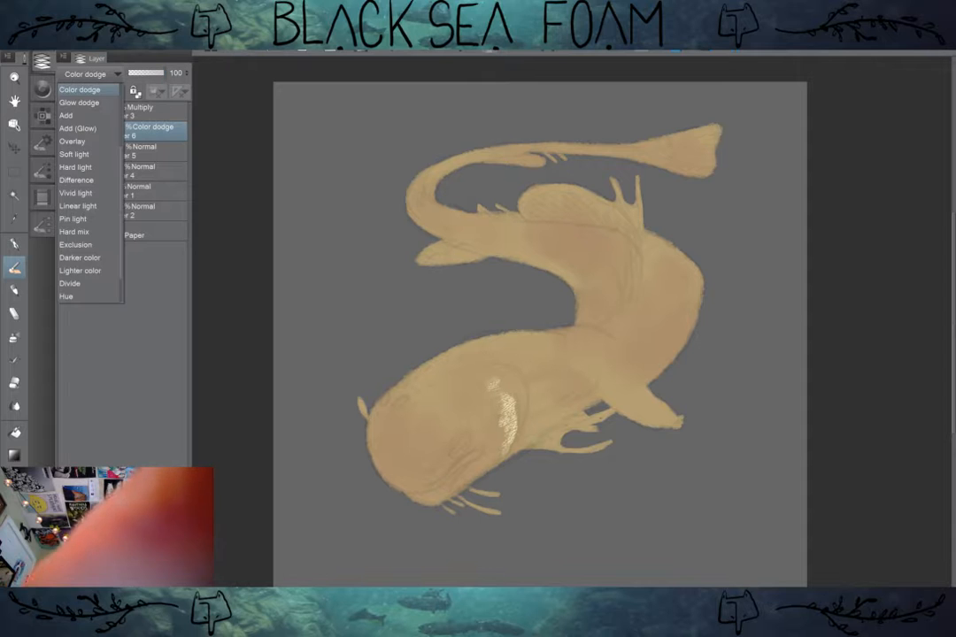
pyautogui.scroll(3, 88, 142)
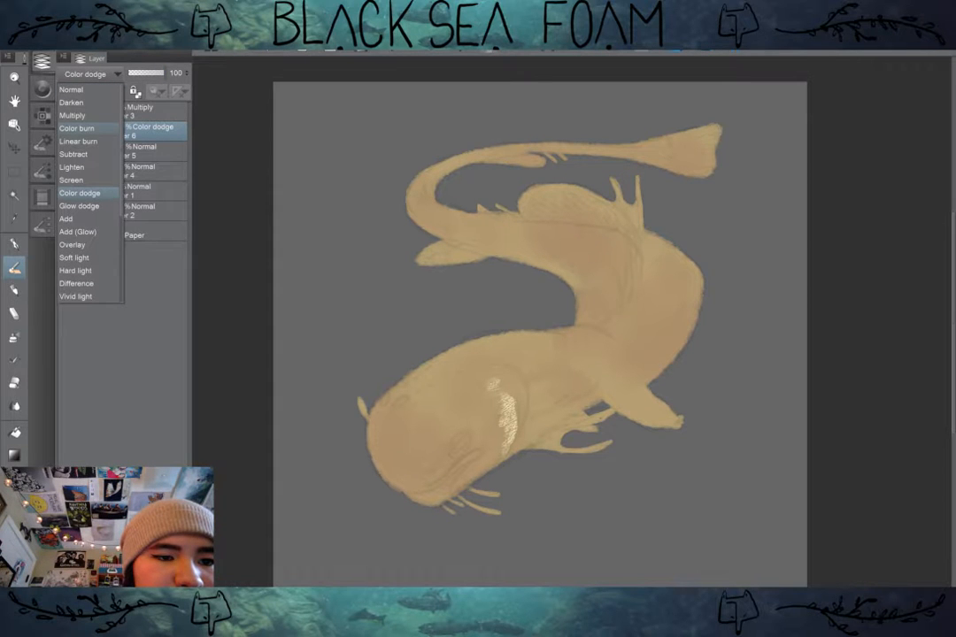
pyautogui.click(78, 141)
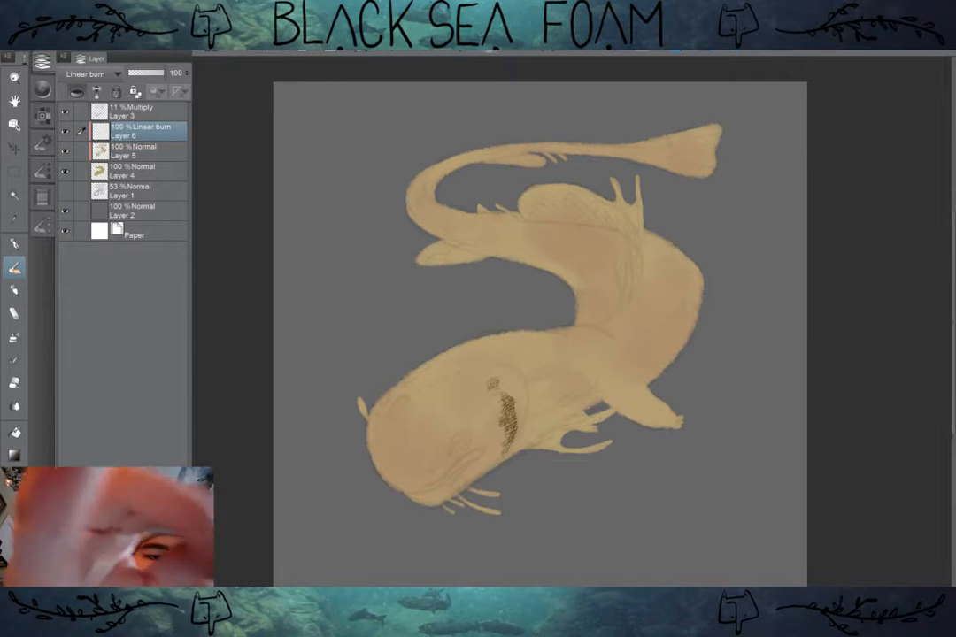
# Step: Set Layer 6's blending mode to Darken and undo the last brush stroke
pyautogui.click(93, 74)
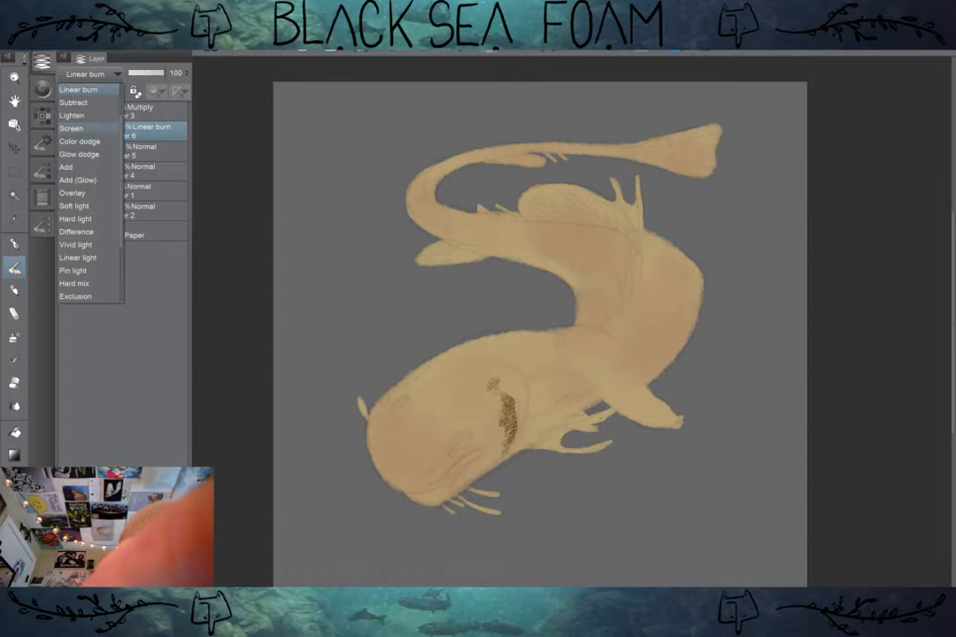
pyautogui.scroll(-3, 89, 195)
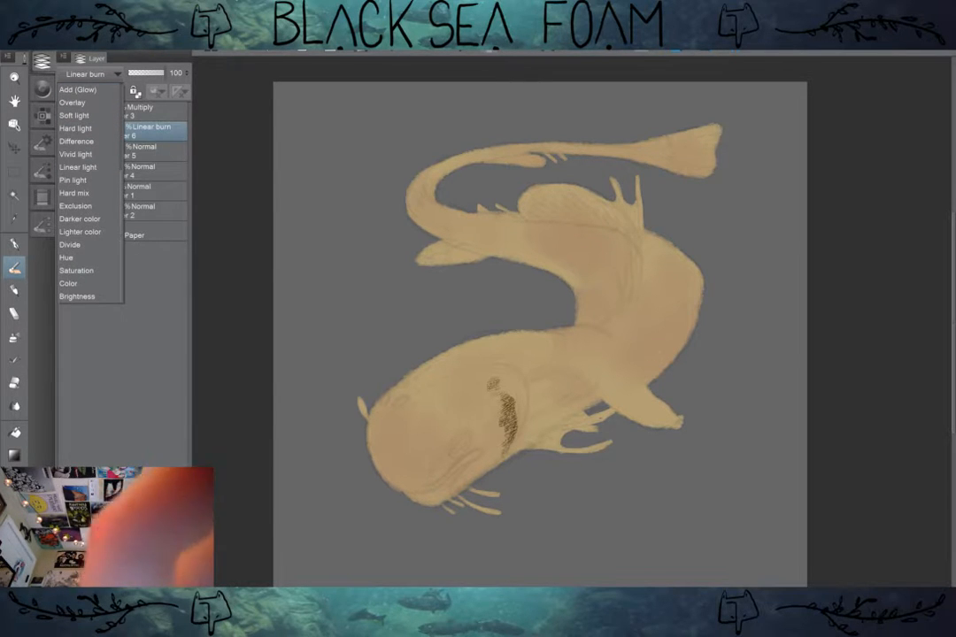
pyautogui.scroll(5, 88, 194)
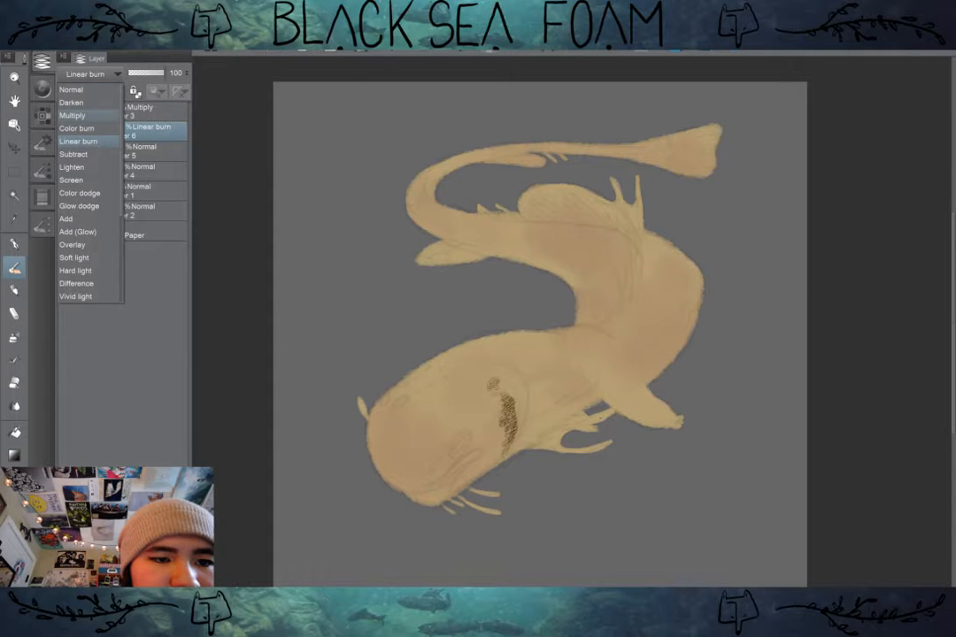
pyautogui.click(71, 103)
pyautogui.hotkey('ctrl', 'z')
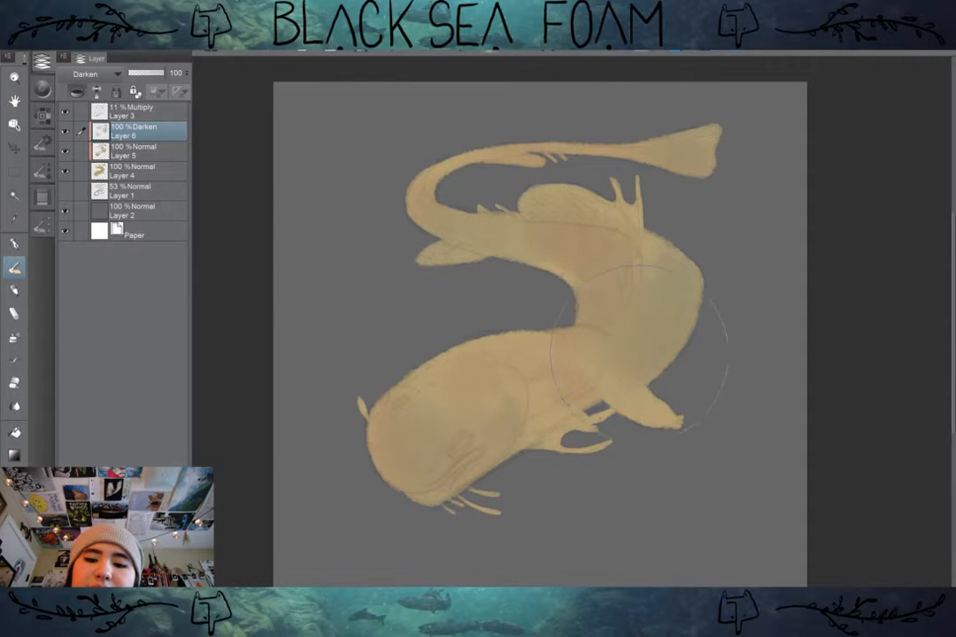
# Step: Shrink the brush and paint grayish olive texture on the body behind the head, near the gill fronds
pyautogui.press('[')
pyautogui.press('[')
pyautogui.press('[')
pyautogui.press('[')
pyautogui.press('[')
pyautogui.press('[')
pyautogui.moveTo(551, 421); pyautogui.dragTo(583, 401)
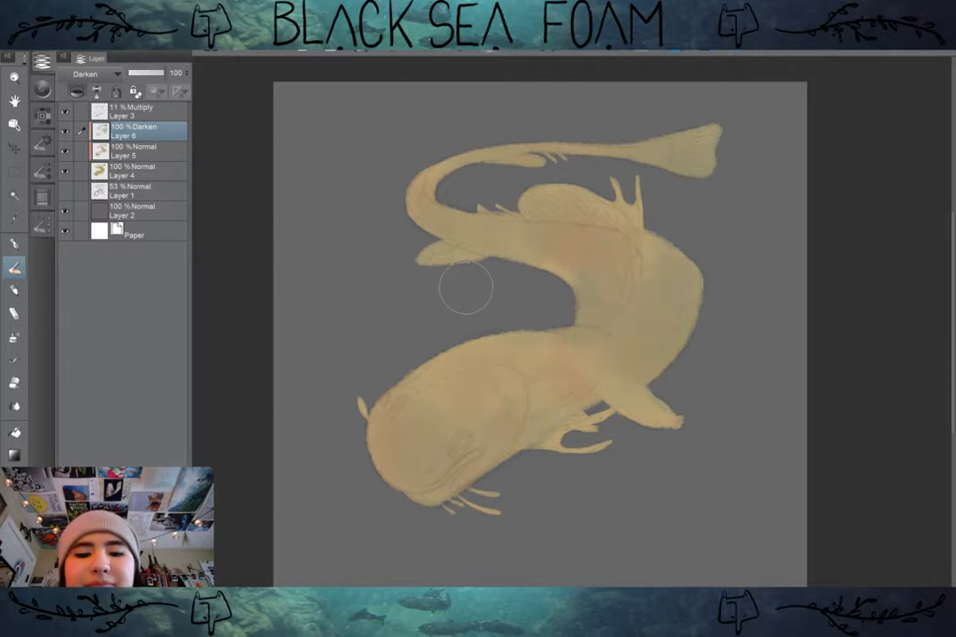
# Step: Add a new Normal layer above the Darken texture layer
pyautogui.scroll(-1, 465, 288)
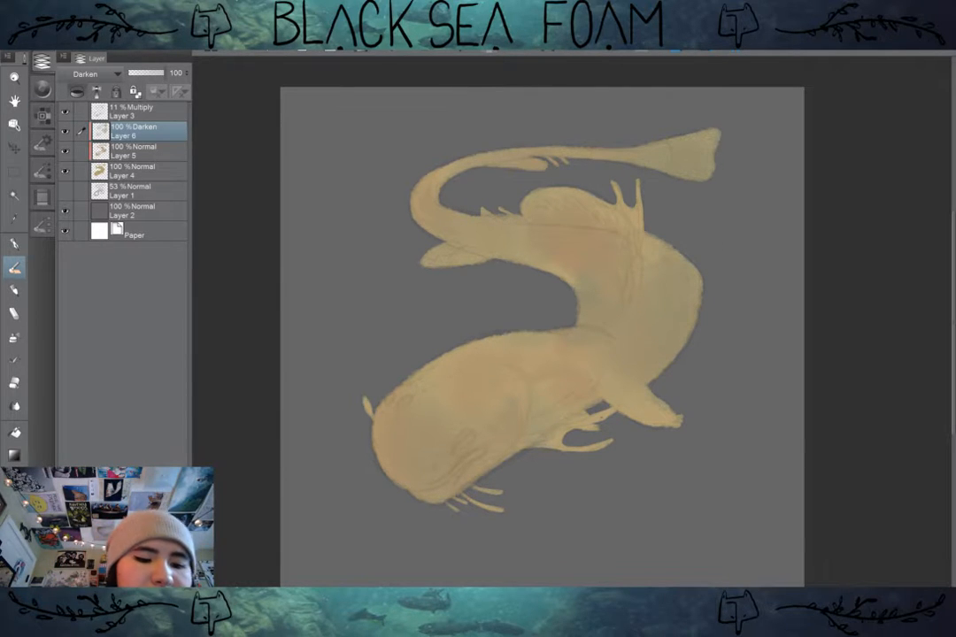
pyautogui.hotkey('ctrl', 'shift', 'n')
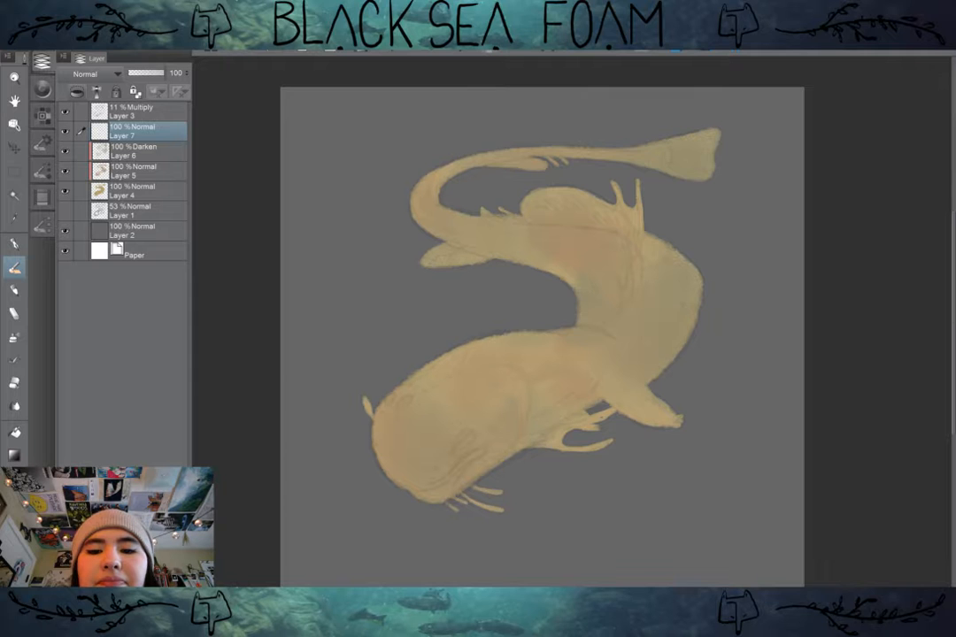
pyautogui.scroll(2, 642, 330)
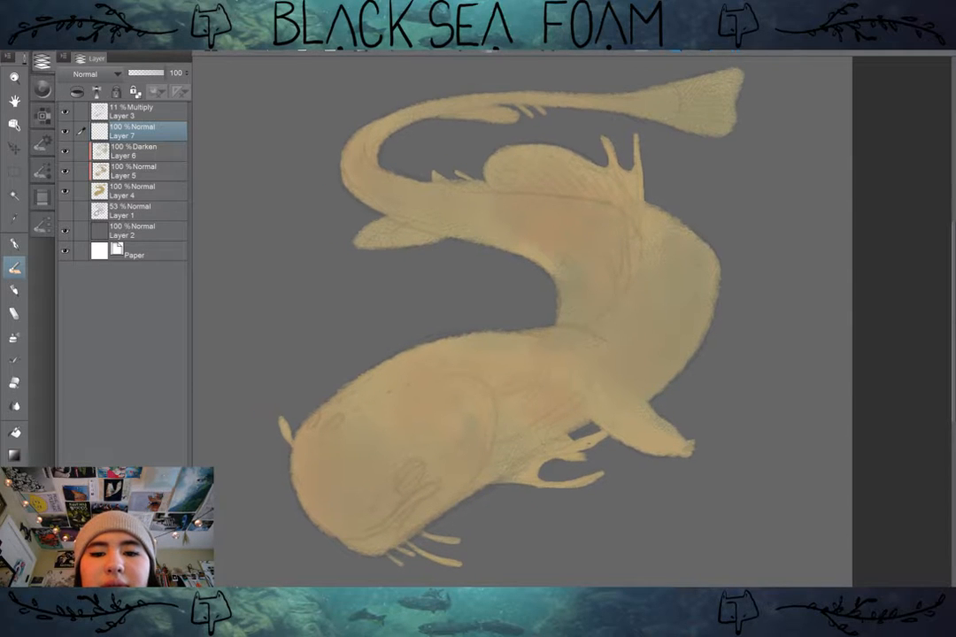
pyautogui.moveTo(531, 319)
pyautogui.mouseDown()
pyautogui.moveTo(540, 294)
pyautogui.moveTo(526, 313)
pyautogui.mouseUp()
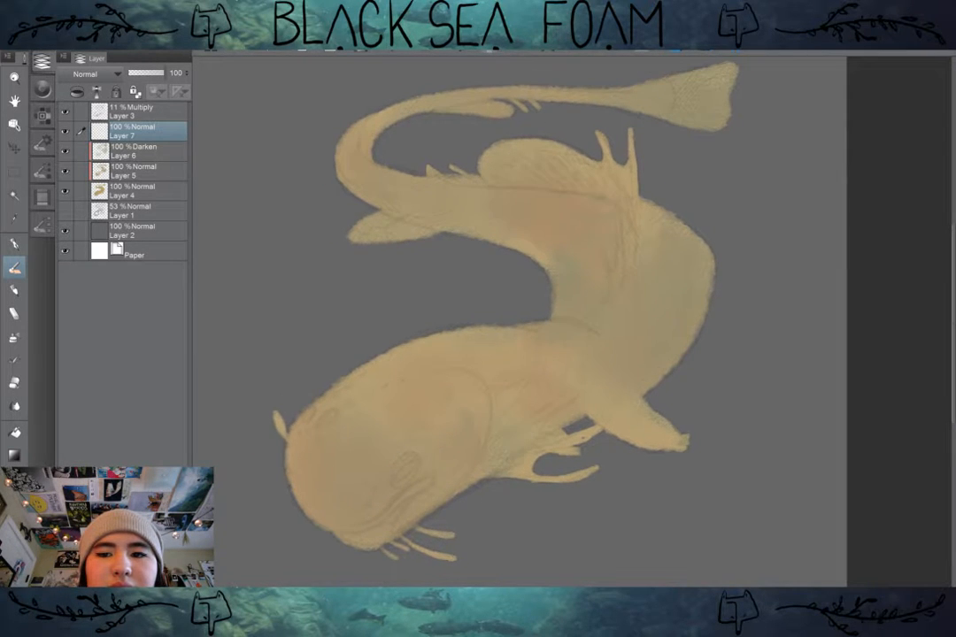
pyautogui.scroll(-1, 764, 339)
pyautogui.scroll(1, 763, 339)
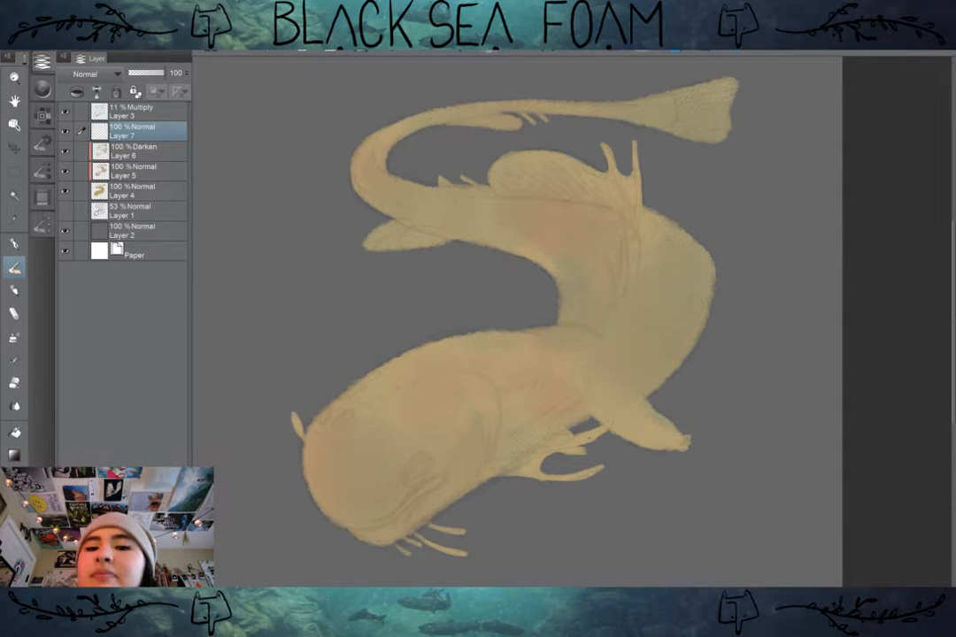
# Step: Add a new layer directly above the Darken texture layer and clip it to the layer below
pyautogui.moveTo(518, 319)
pyautogui.mouseDown()
pyautogui.moveTo(523, 300)
pyautogui.moveTo(523, 310)
pyautogui.mouseUp()
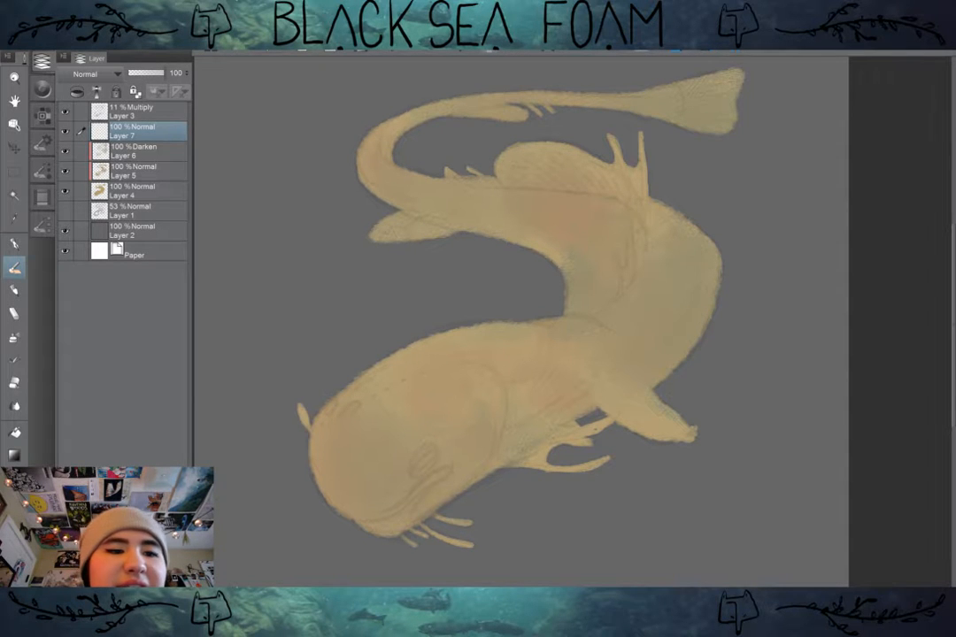
pyautogui.click(137, 170)
pyautogui.click(137, 152)
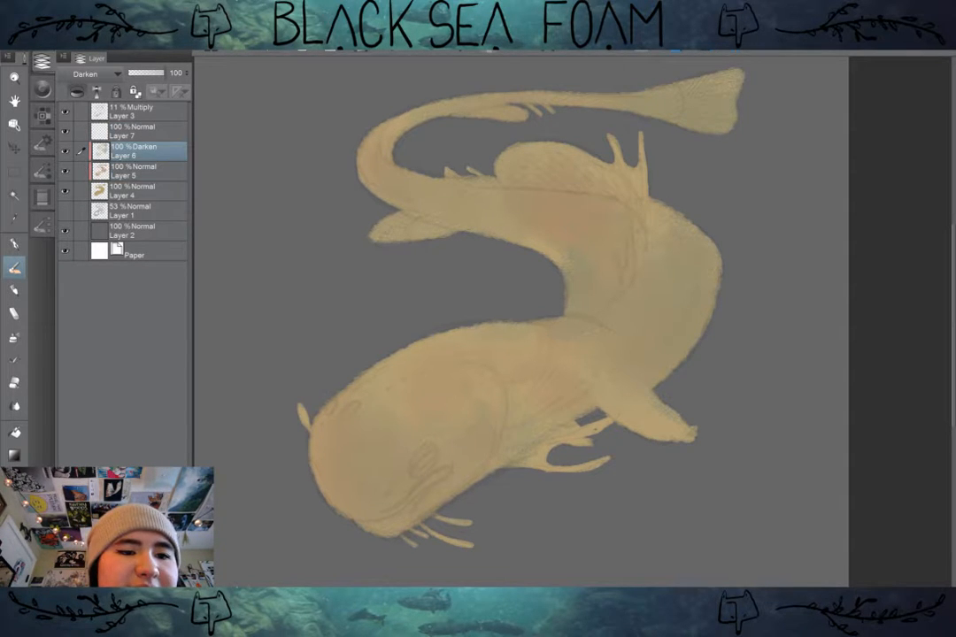
pyautogui.hotkey('ctrl', 'shift', 'n')
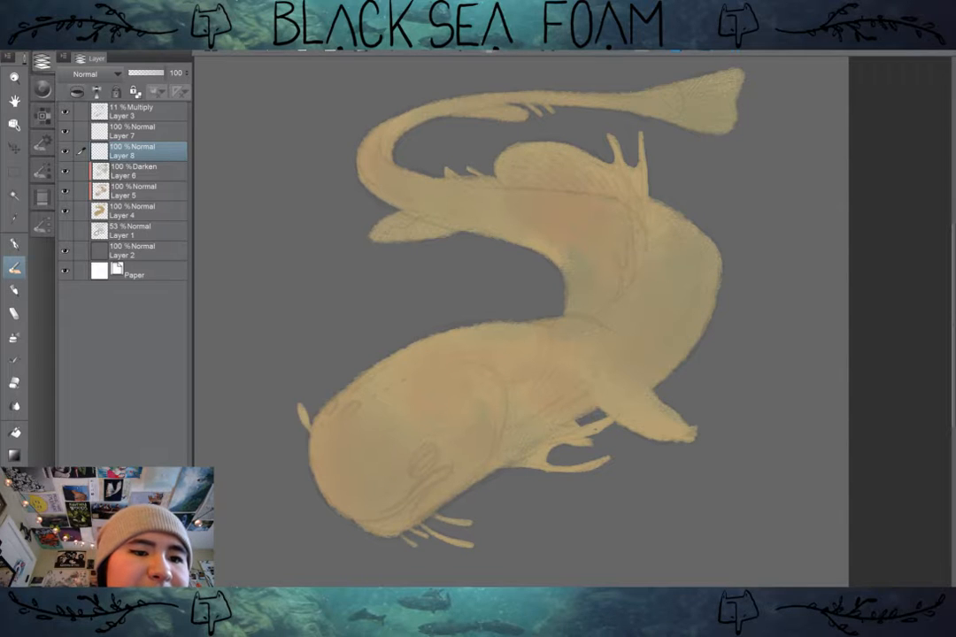
pyautogui.click(77, 92)
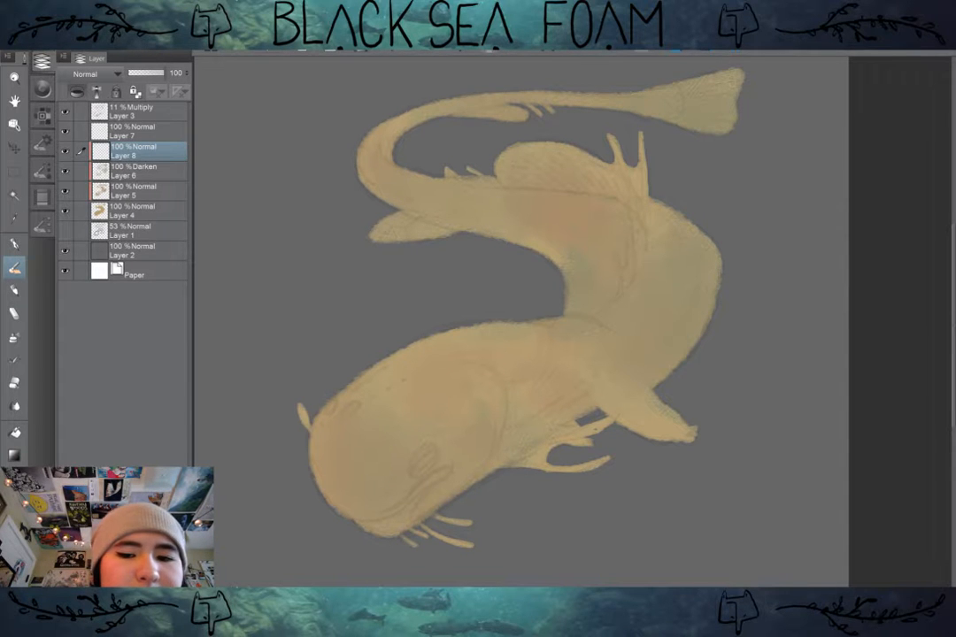
# Step: Choose the Painterly - Textured Irregular brush, undo a test stroke on the body, and set the brush size to 50
pyautogui.click(42, 226)
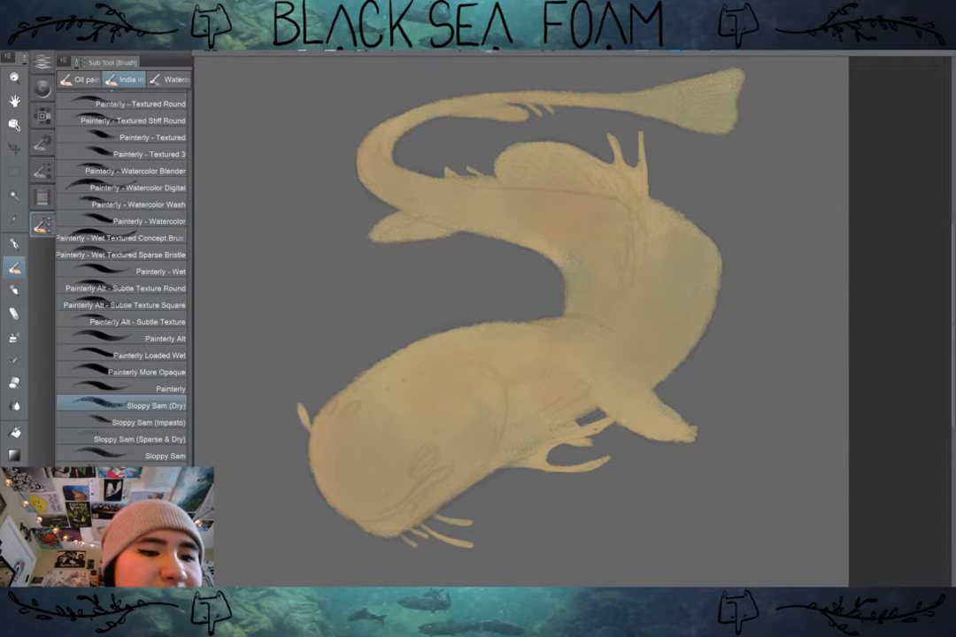
pyautogui.scroll(15, 122, 275)
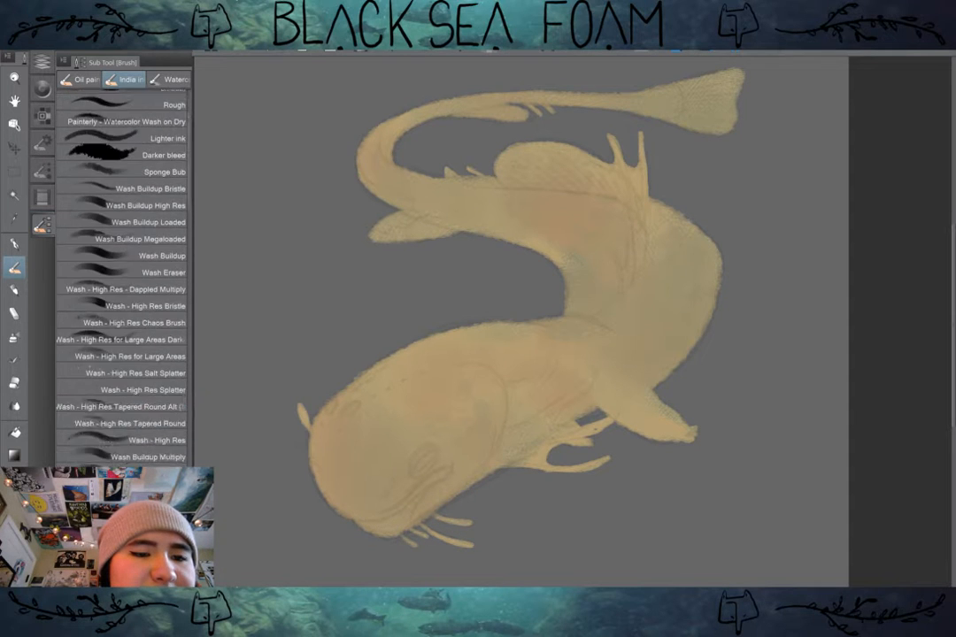
pyautogui.scroll(2, 122, 274)
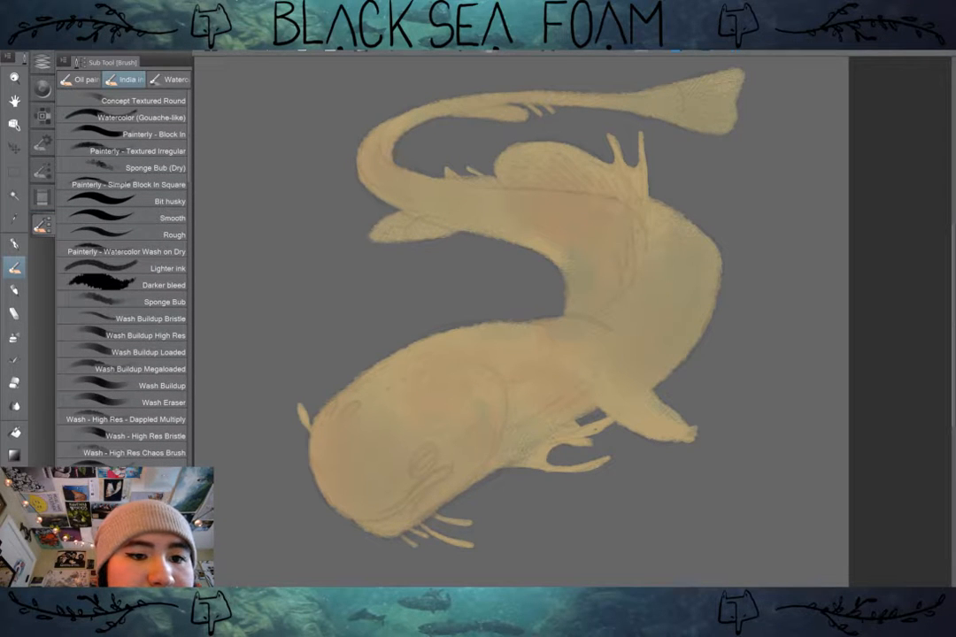
pyautogui.click(122, 149)
pyautogui.moveTo(518, 409)
pyautogui.mouseDown()
pyautogui.moveTo(472, 466)
pyautogui.moveTo(490, 425)
pyautogui.moveTo(446, 496)
pyautogui.moveTo(469, 429)
pyautogui.mouseUp()
pyautogui.hotkey('ctrl', 'z')
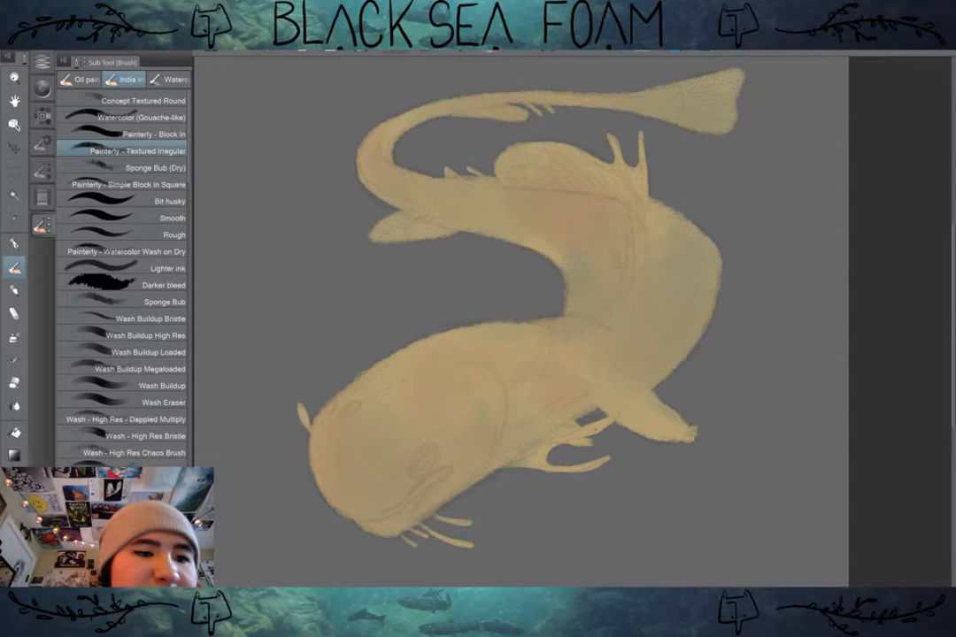
pyautogui.click(41, 171)
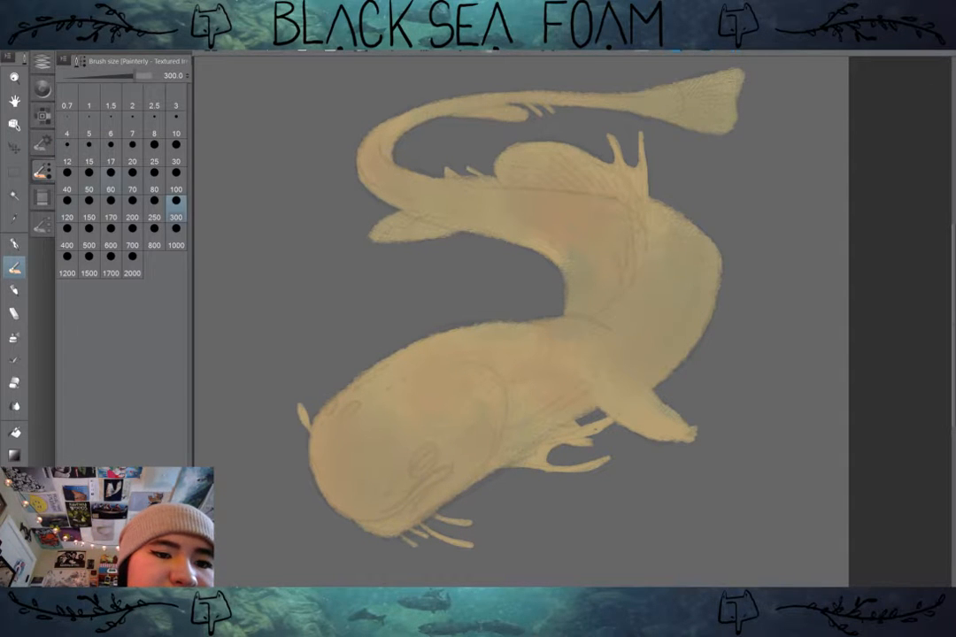
pyautogui.click(88, 172)
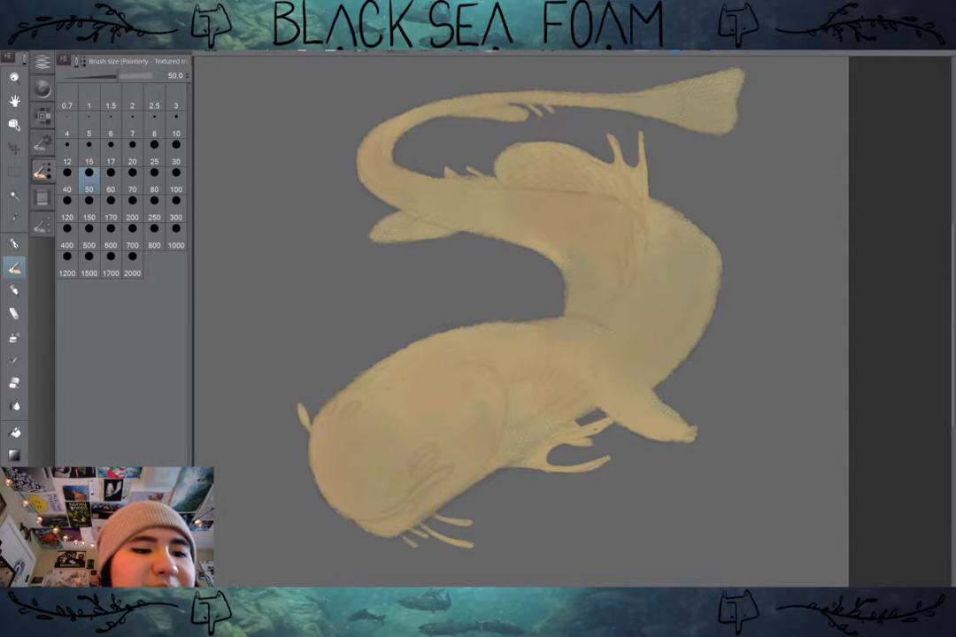
pyautogui.press('p')
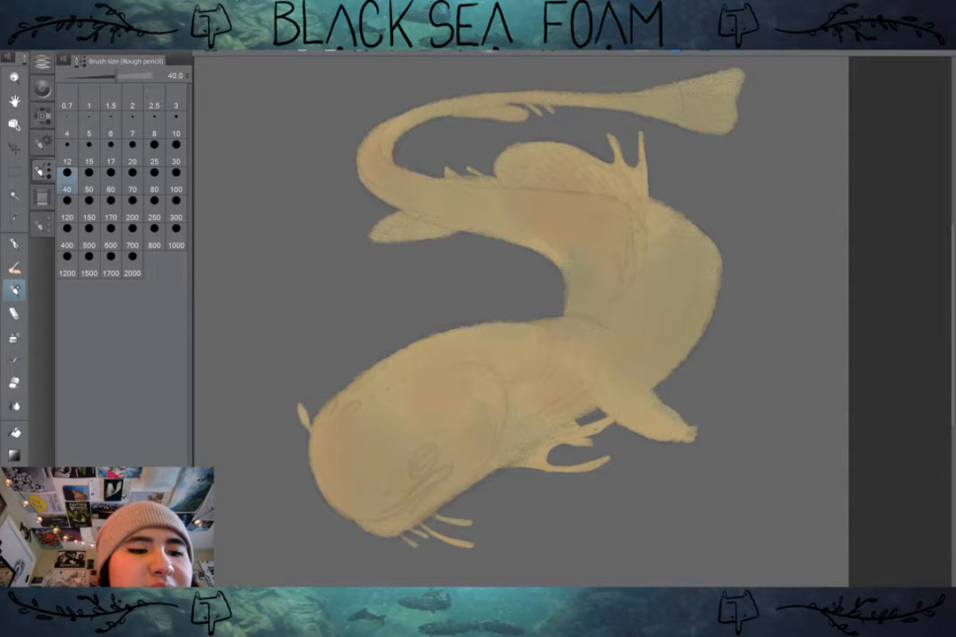
pyautogui.press('b')
# Step: Set the brush color to a dark purple for the shadows
pyautogui.click(41, 116)
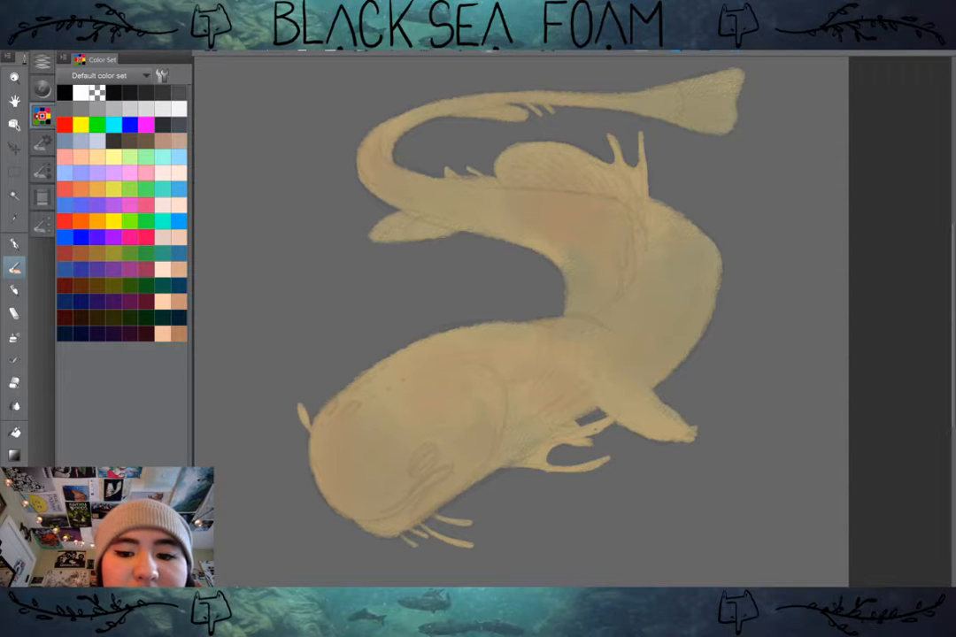
pyautogui.click(42, 89)
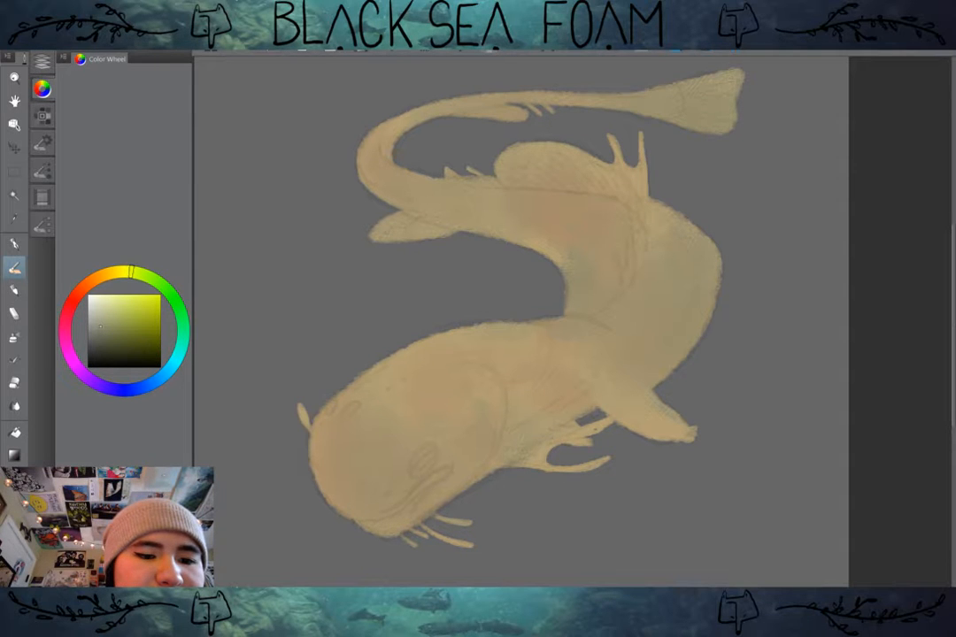
pyautogui.click(183, 337)
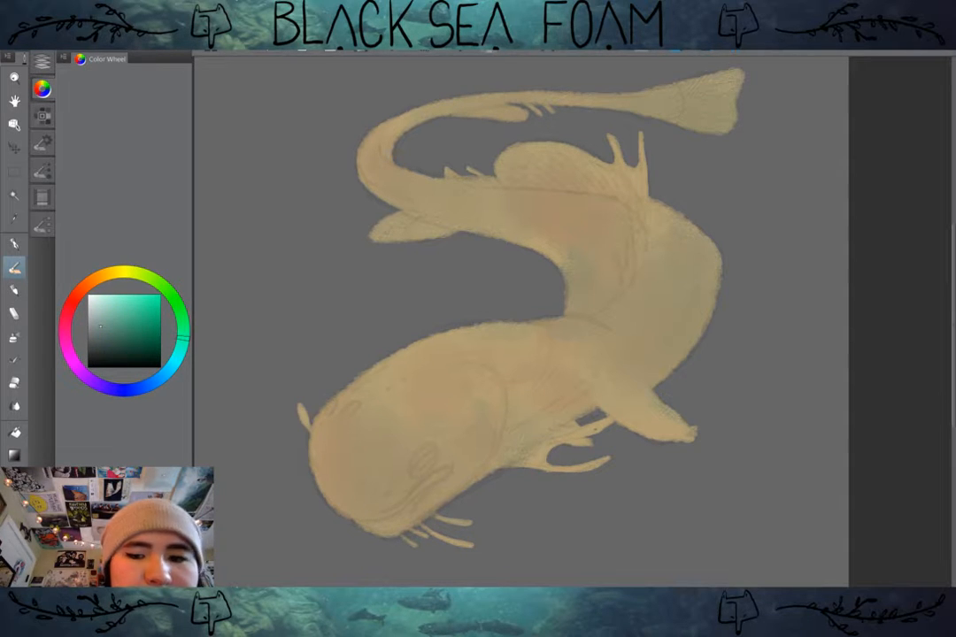
pyautogui.moveTo(183, 333)
pyautogui.mouseDown()
pyautogui.moveTo(181, 349)
pyautogui.moveTo(129, 390)
pyautogui.moveTo(86, 380)
pyautogui.mouseUp()
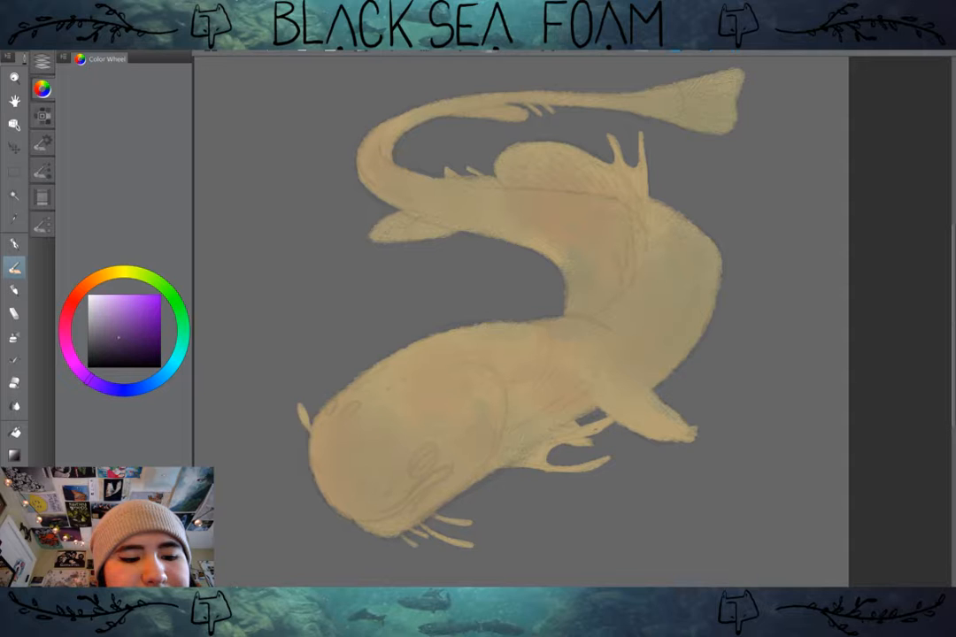
# Step: Set Layer 8 to Multiply at 51% opacity, then test a shadow stroke near the front leg and undo it
pyautogui.click(42, 60)
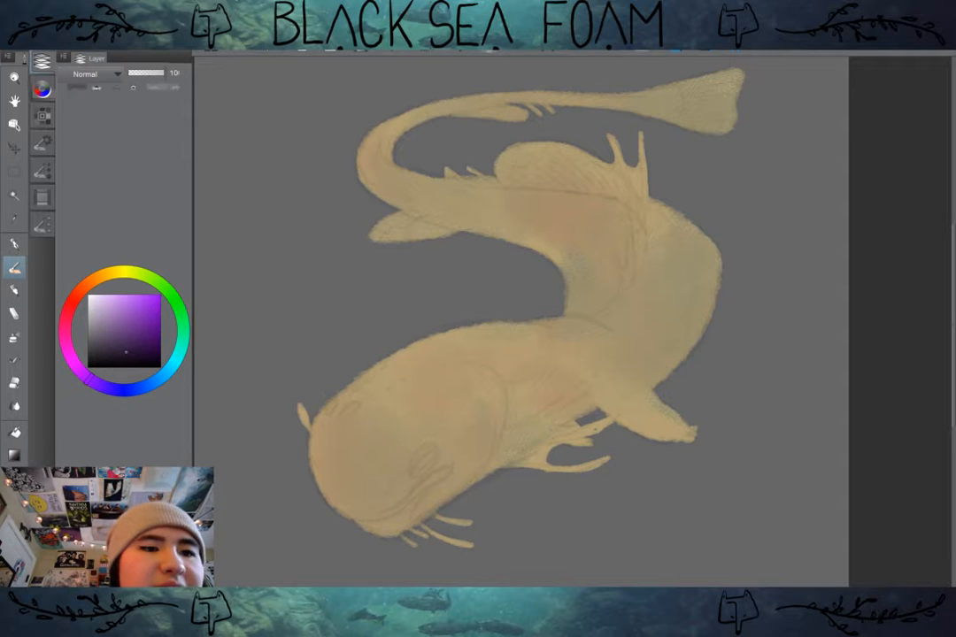
pyautogui.click(98, 73)
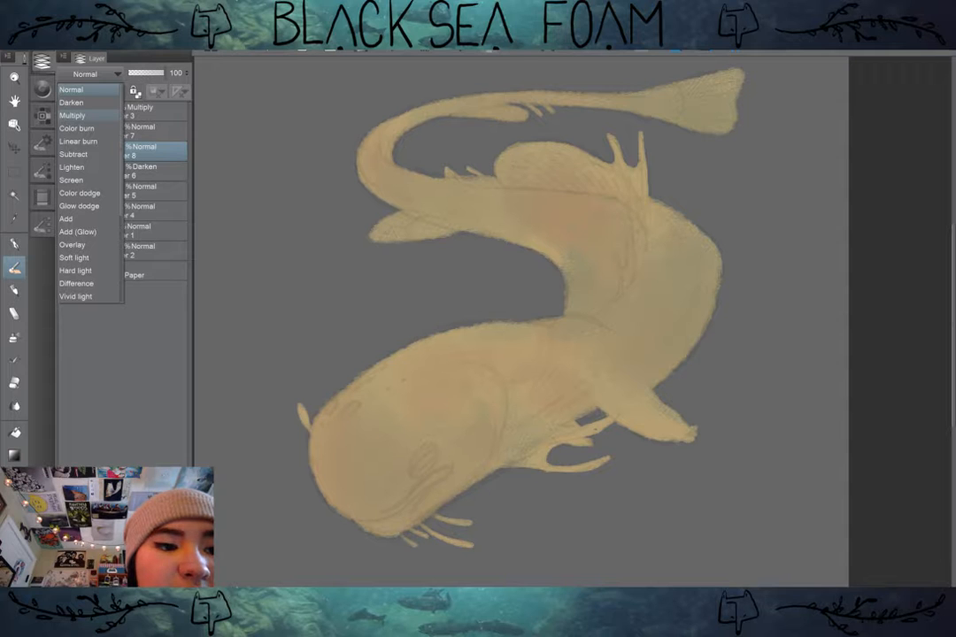
pyautogui.click(72, 115)
pyautogui.moveTo(163, 73); pyautogui.dragTo(147, 73)
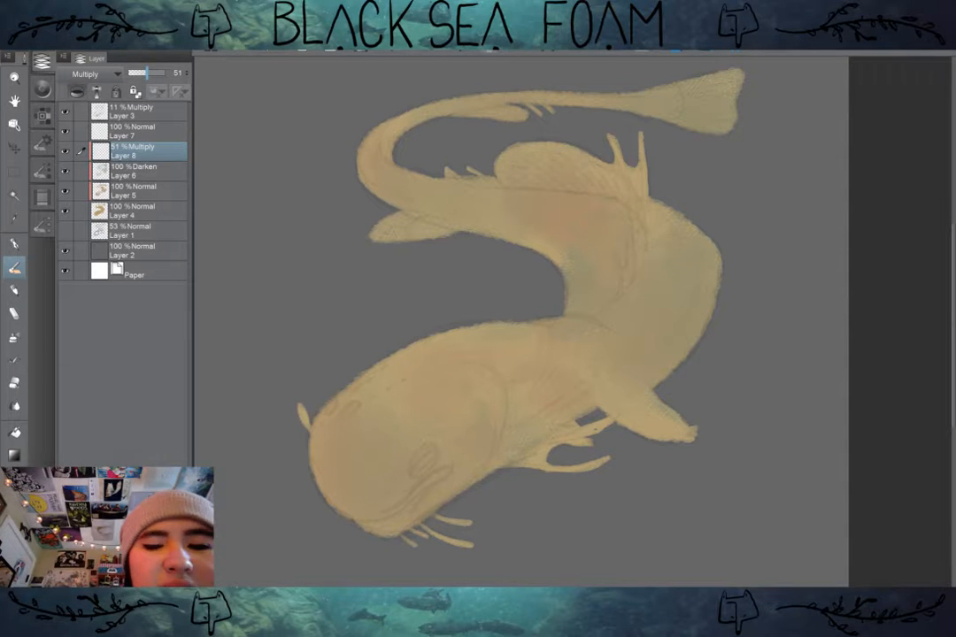
pyautogui.moveTo(594, 341)
pyautogui.mouseDown()
pyautogui.moveTo(596, 408)
pyautogui.moveTo(630, 396)
pyautogui.moveTo(657, 403)
pyautogui.mouseUp()
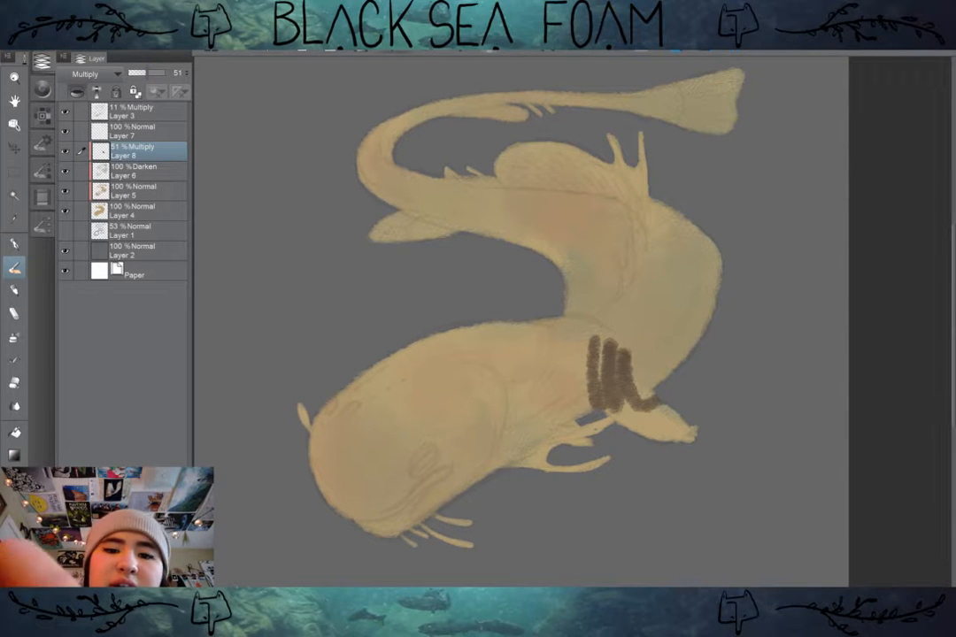
pyautogui.hotkey('ctrl', 'z')
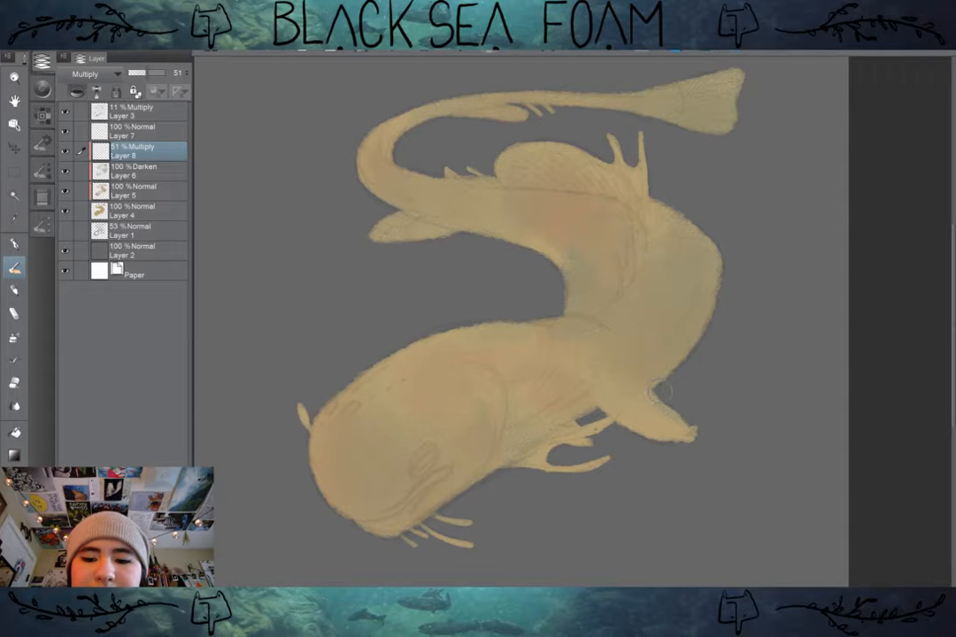
# Step: Paint dark shadows along the outer body curve behind the front leg, the leg's lower edge and the belly beside it
pyautogui.moveTo(658, 386)
pyautogui.mouseDown()
pyautogui.moveTo(617, 336)
pyautogui.moveTo(639, 359)
pyautogui.moveTo(637, 345)
pyautogui.moveTo(662, 363)
pyautogui.moveTo(719, 299)
pyautogui.mouseUp()
pyautogui.moveTo(682, 354); pyautogui.dragTo(727, 254)
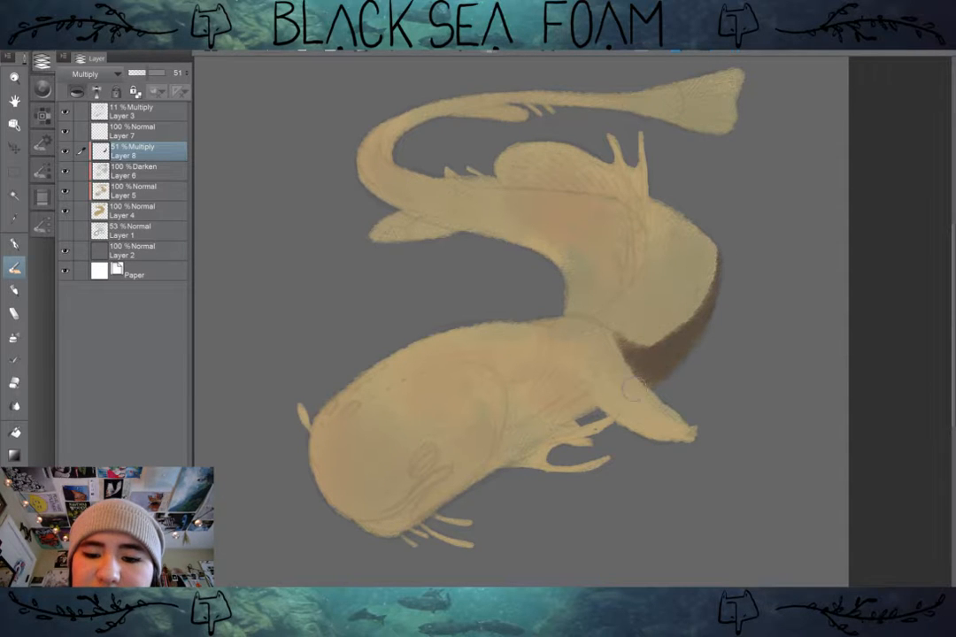
pyautogui.moveTo(630, 389)
pyautogui.mouseDown()
pyautogui.moveTo(595, 391)
pyautogui.moveTo(608, 414)
pyautogui.moveTo(621, 404)
pyautogui.moveTo(651, 430)
pyautogui.moveTo(596, 386)
pyautogui.moveTo(648, 431)
pyautogui.moveTo(615, 413)
pyautogui.moveTo(675, 436)
pyautogui.moveTo(649, 433)
pyautogui.moveTo(690, 438)
pyautogui.mouseUp()
pyautogui.moveTo(596, 400)
pyautogui.mouseDown()
pyautogui.moveTo(559, 420)
pyautogui.moveTo(573, 409)
pyautogui.mouseUp()
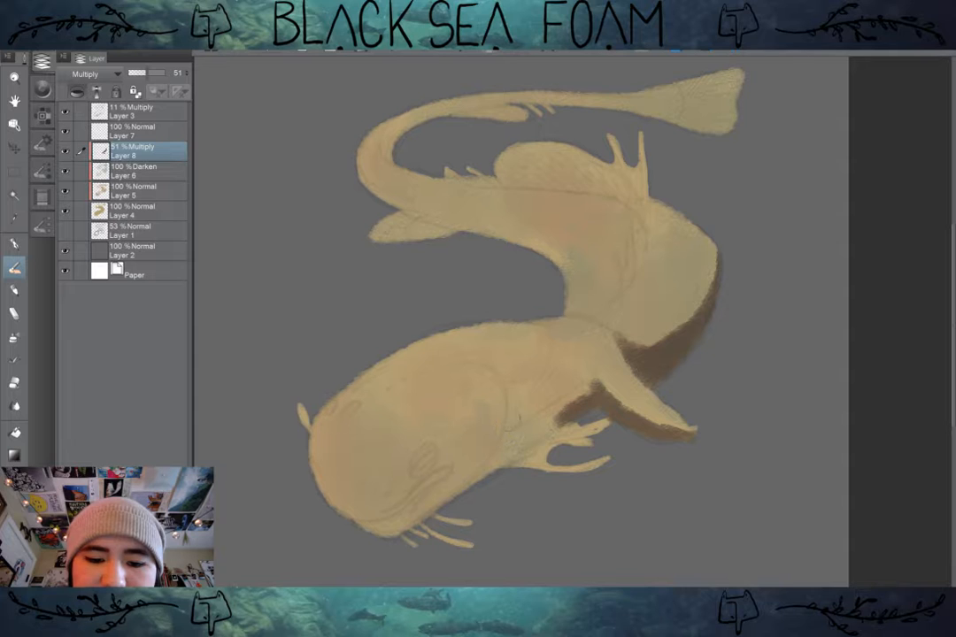
# Step: Paint shadows under the chin and jaw, up the crease behind the cheek, and along the gill folds and fronds
pyautogui.moveTo(469, 478); pyautogui.dragTo(423, 498)
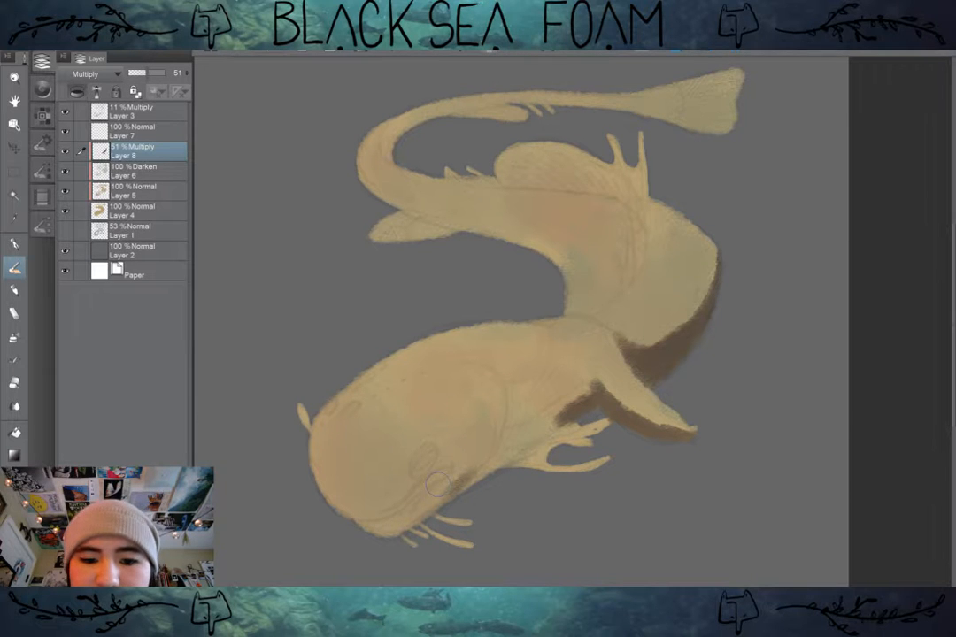
pyautogui.moveTo(321, 488)
pyautogui.mouseDown()
pyautogui.moveTo(386, 511)
pyautogui.moveTo(405, 501)
pyautogui.mouseUp()
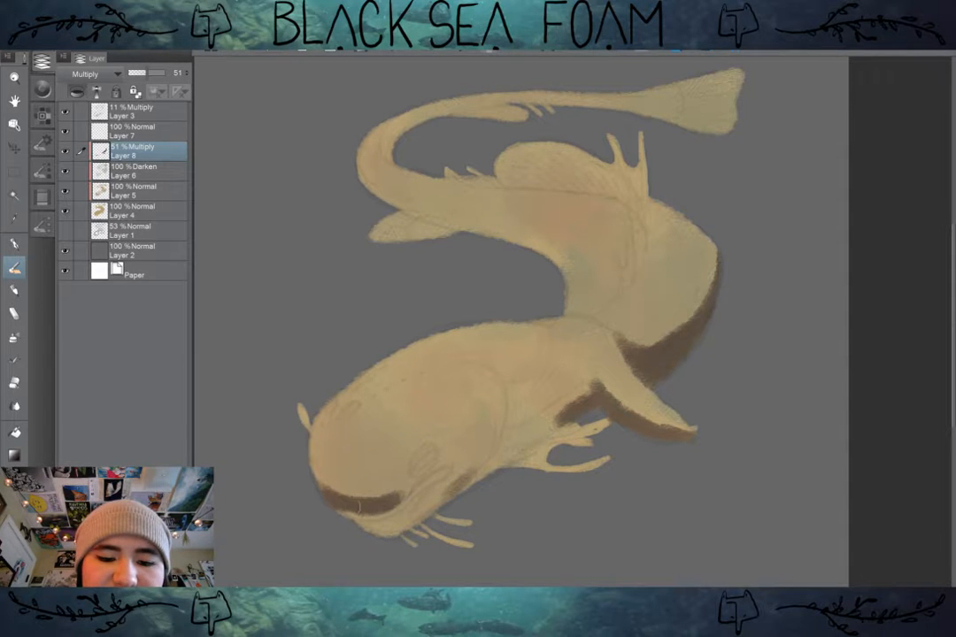
pyautogui.moveTo(345, 511)
pyautogui.mouseDown()
pyautogui.moveTo(432, 487)
pyautogui.moveTo(450, 467)
pyautogui.moveTo(372, 517)
pyautogui.moveTo(391, 521)
pyautogui.moveTo(415, 505)
pyautogui.moveTo(403, 513)
pyautogui.moveTo(432, 511)
pyautogui.moveTo(409, 532)
pyautogui.moveTo(428, 535)
pyautogui.moveTo(467, 466)
pyautogui.mouseUp()
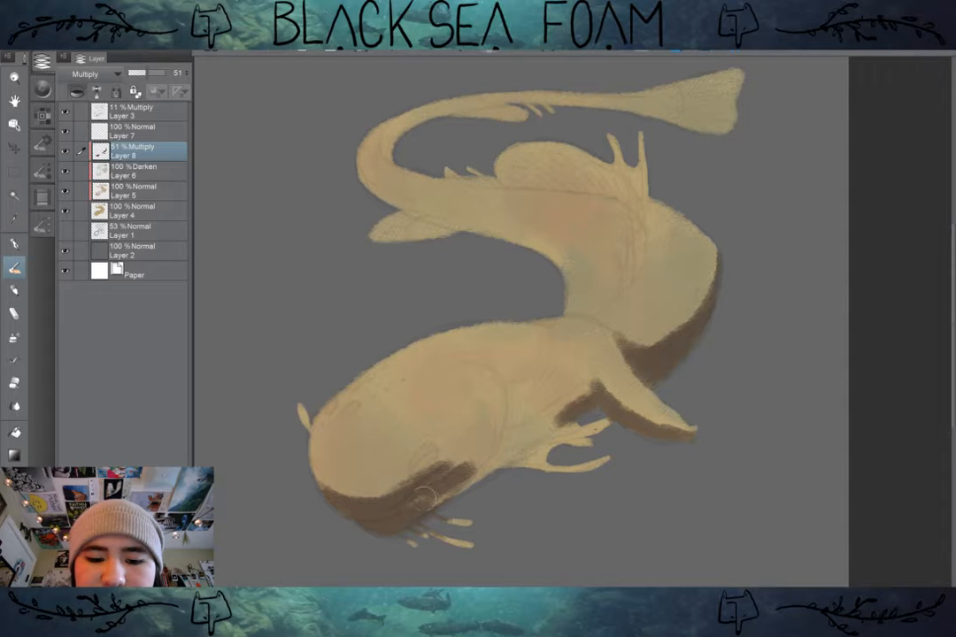
pyautogui.moveTo(412, 496)
pyautogui.mouseDown()
pyautogui.moveTo(462, 472)
pyautogui.moveTo(436, 474)
pyautogui.moveTo(488, 445)
pyautogui.mouseUp()
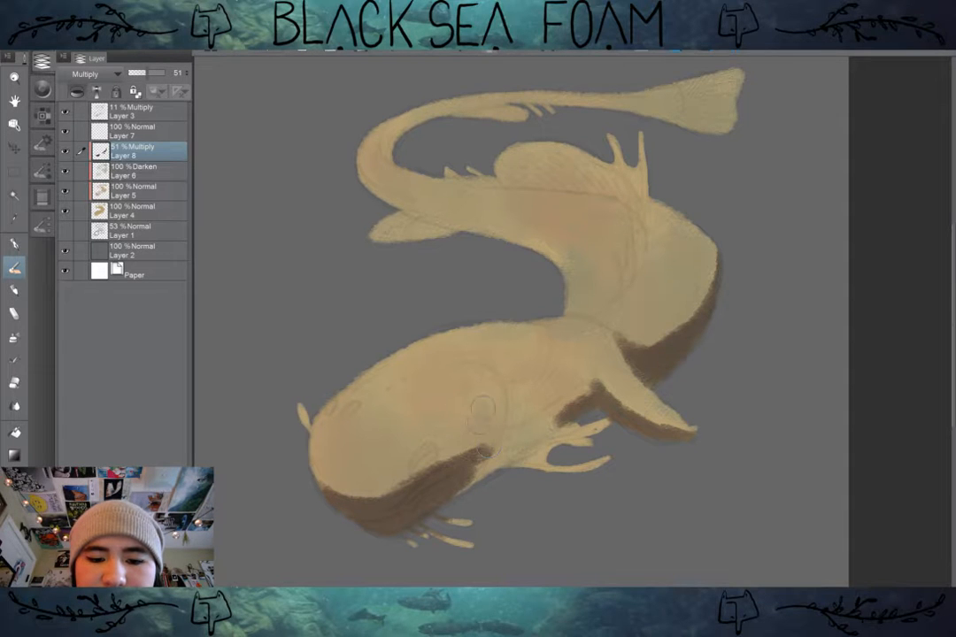
pyautogui.moveTo(483, 402)
pyautogui.mouseDown()
pyautogui.moveTo(478, 448)
pyautogui.moveTo(455, 467)
pyautogui.moveTo(465, 476)
pyautogui.moveTo(488, 446)
pyautogui.moveTo(463, 497)
pyautogui.mouseUp()
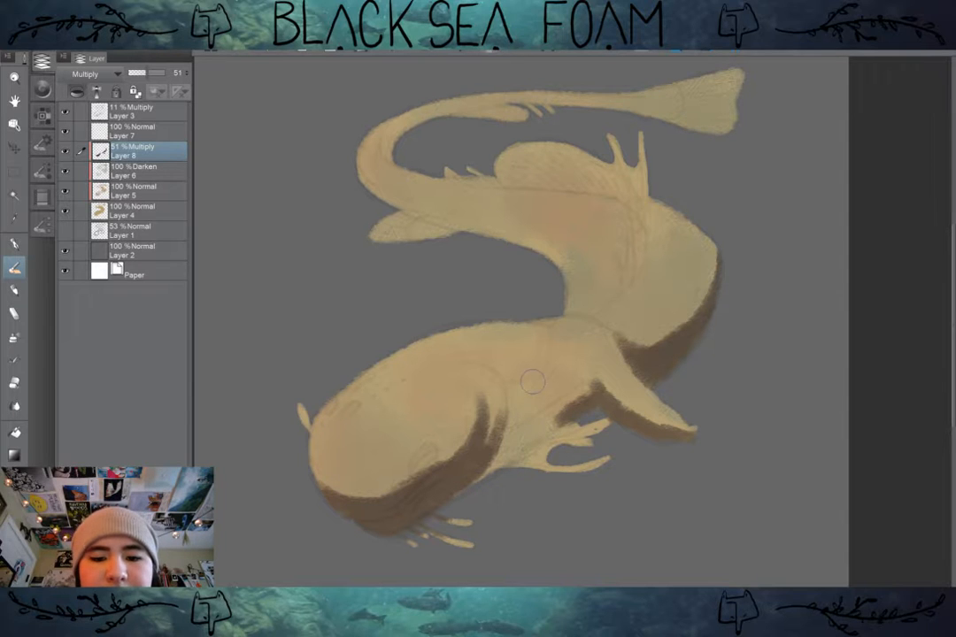
pyautogui.moveTo(550, 373); pyautogui.dragTo(511, 421)
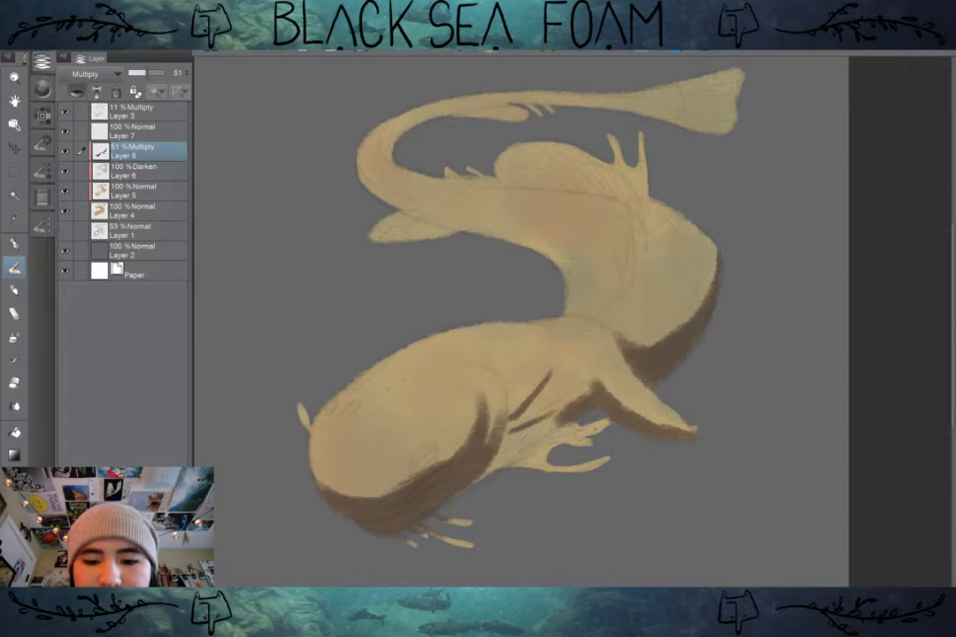
pyautogui.moveTo(577, 435); pyautogui.dragTo(513, 449)
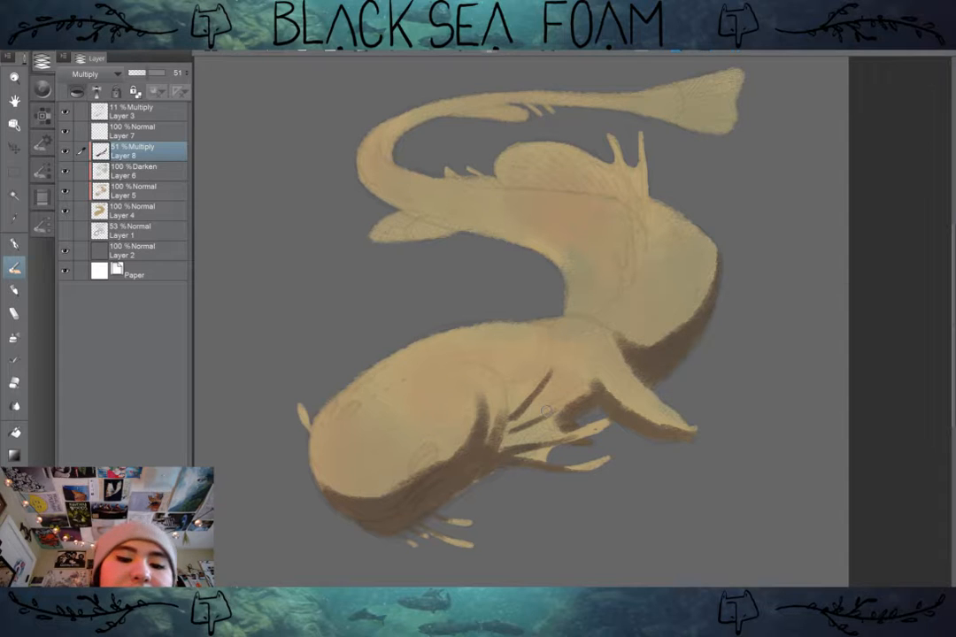
# Step: Handwrite "BRB" in the shadow color across the creature's head
pyautogui.moveTo(384, 404)
pyautogui.mouseDown()
pyautogui.moveTo(394, 429)
pyautogui.moveTo(388, 416)
pyautogui.moveTo(412, 407)
pyautogui.moveTo(418, 422)
pyautogui.moveTo(412, 409)
pyautogui.moveTo(441, 425)
pyautogui.mouseUp()
pyautogui.moveTo(438, 381); pyautogui.dragTo(443, 423)
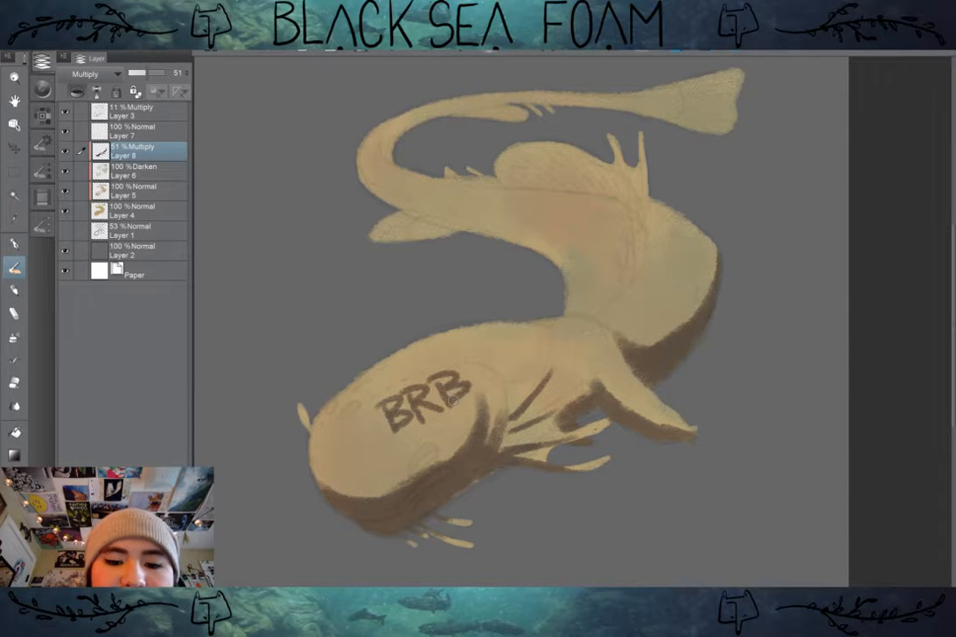
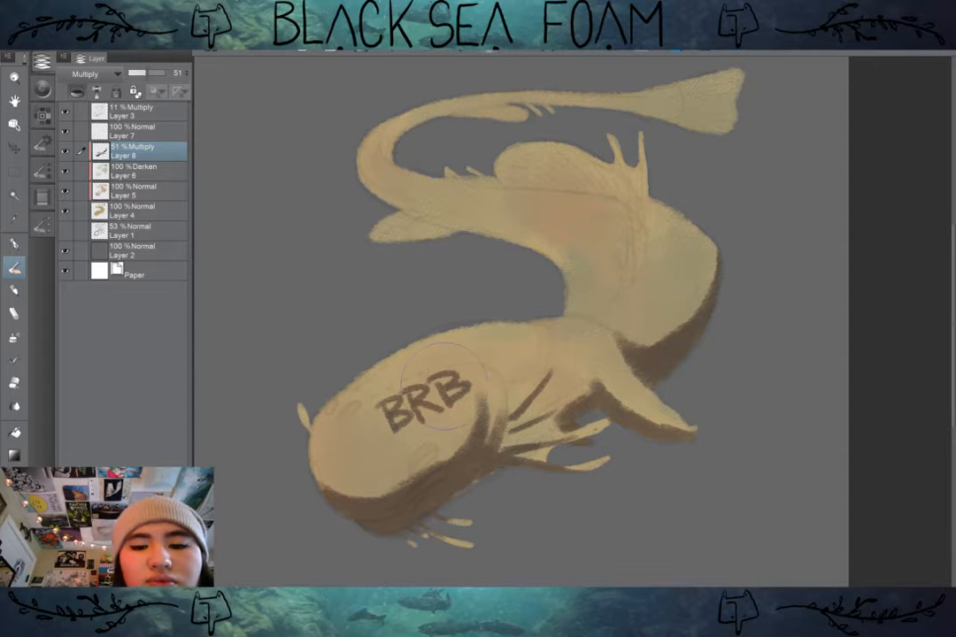
# Step: Remove the handwritten "BRB" from the head and paint dark shadow along the inner curve of the mid-body
pyautogui.moveTo(451, 379)
pyautogui.mouseDown()
pyautogui.moveTo(406, 386)
pyautogui.moveTo(433, 396)
pyautogui.mouseUp()
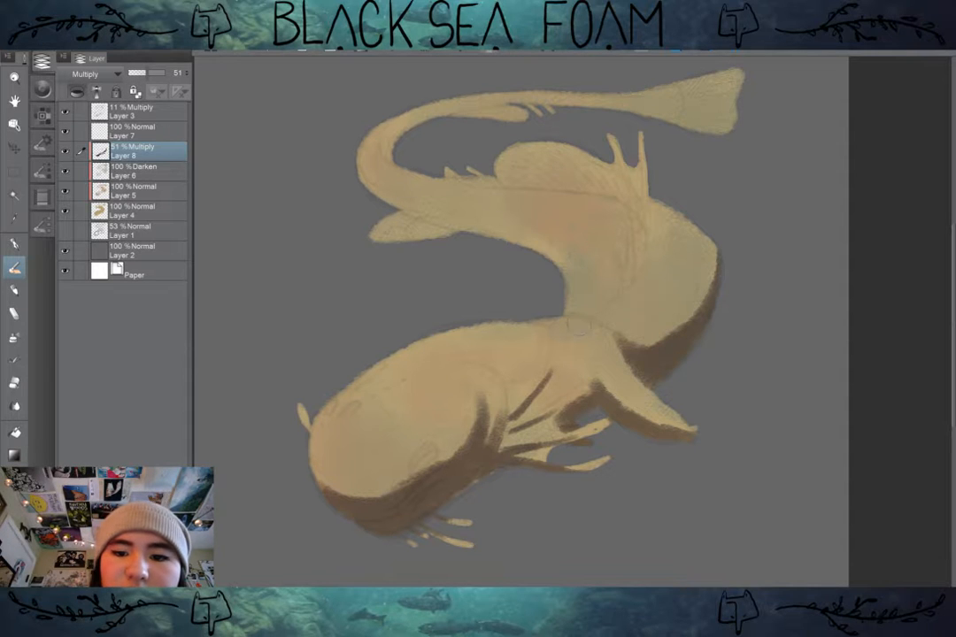
pyautogui.moveTo(566, 305)
pyautogui.mouseDown()
pyautogui.moveTo(460, 214)
pyautogui.moveTo(416, 199)
pyautogui.mouseUp()
pyautogui.moveTo(498, 241)
pyautogui.mouseDown()
pyautogui.moveTo(460, 237)
pyautogui.moveTo(549, 254)
pyautogui.moveTo(575, 302)
pyautogui.moveTo(573, 277)
pyautogui.moveTo(572, 307)
pyautogui.moveTo(586, 304)
pyautogui.moveTo(576, 303)
pyautogui.moveTo(562, 246)
pyautogui.moveTo(584, 281)
pyautogui.moveTo(568, 264)
pyautogui.moveTo(496, 240)
pyautogui.moveTo(530, 242)
pyautogui.mouseUp()
pyautogui.moveTo(580, 280); pyautogui.dragTo(578, 304)
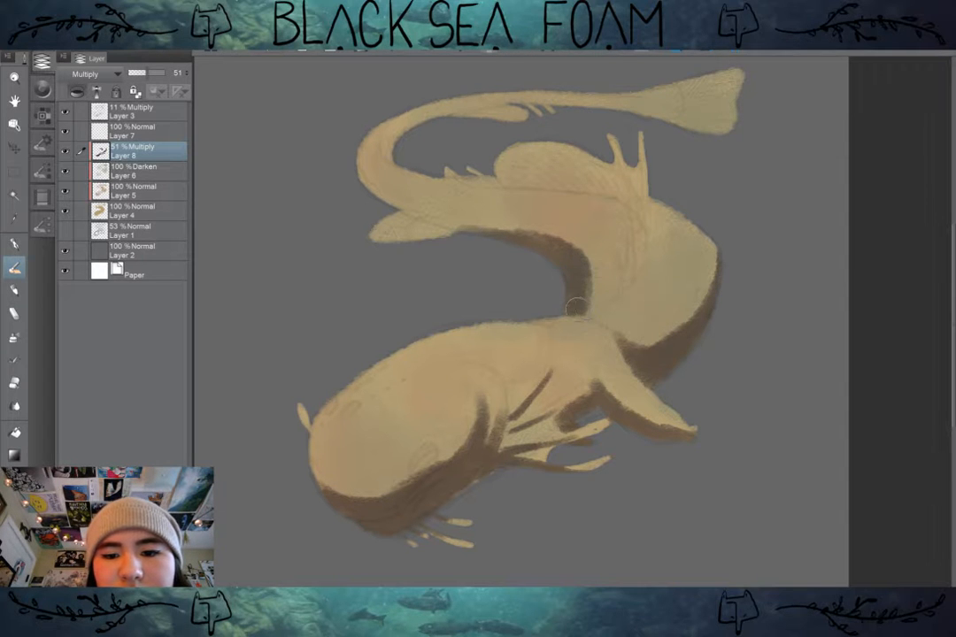
# Step: Paint shadows under the hind leg, along the outer and inner bends of the tail, and at the base of the tail fin
pyautogui.moveTo(452, 239); pyautogui.dragTo(370, 236)
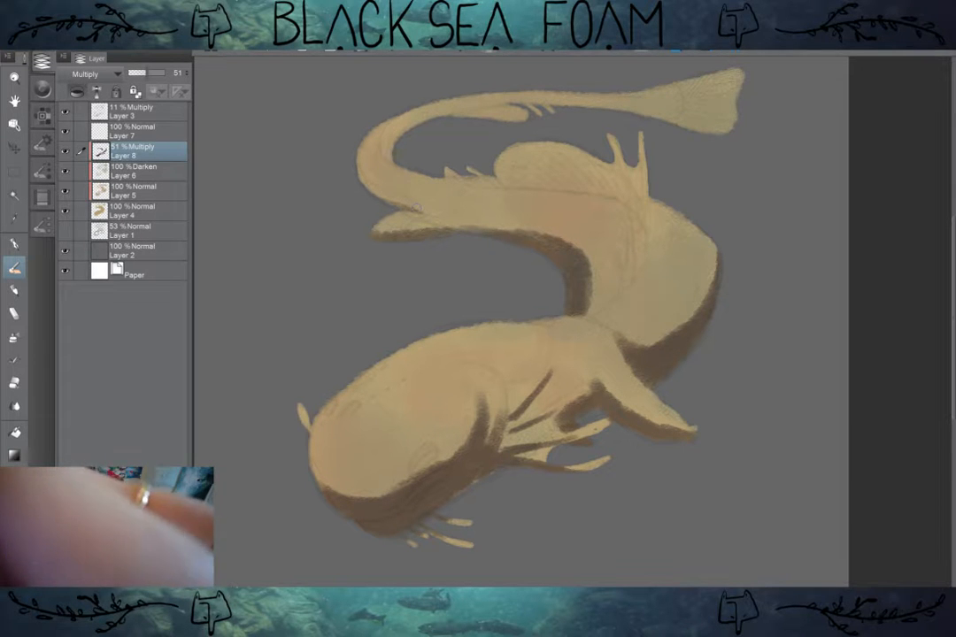
pyautogui.moveTo(418, 210)
pyautogui.mouseDown()
pyautogui.moveTo(364, 180)
pyautogui.moveTo(384, 199)
pyautogui.moveTo(434, 213)
pyautogui.mouseUp()
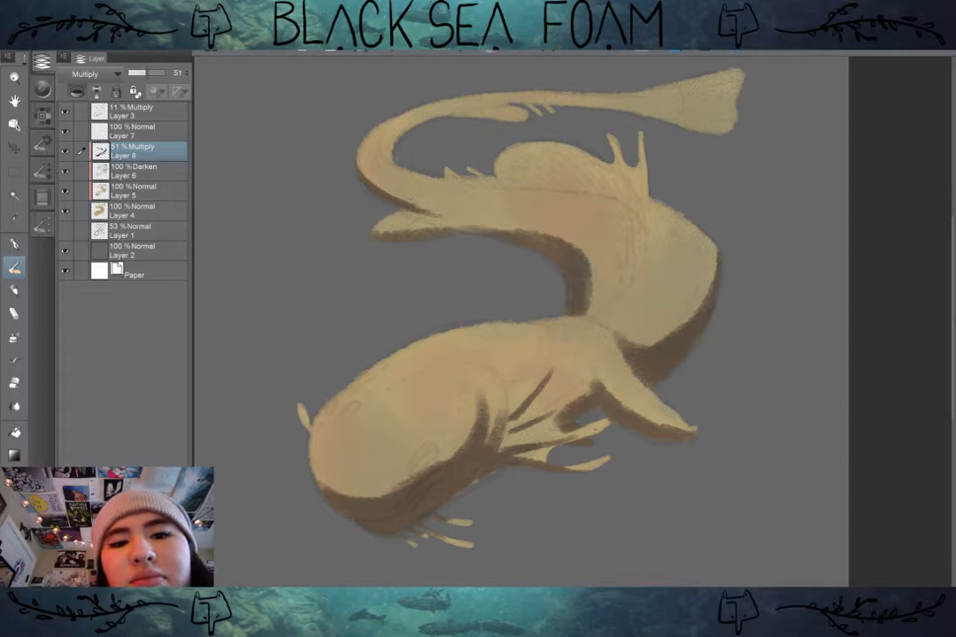
pyautogui.moveTo(390, 138); pyautogui.dragTo(394, 163)
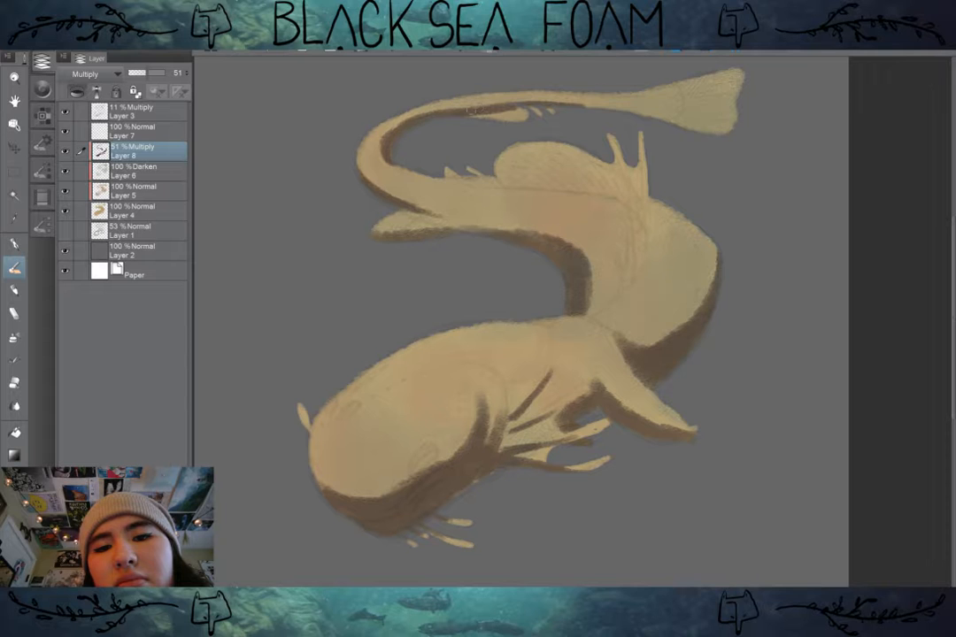
pyautogui.moveTo(541, 103)
pyautogui.mouseDown()
pyautogui.moveTo(677, 117)
pyautogui.moveTo(681, 98)
pyautogui.moveTo(671, 117)
pyautogui.mouseUp()
pyautogui.hotkey('ctrl', 'z')
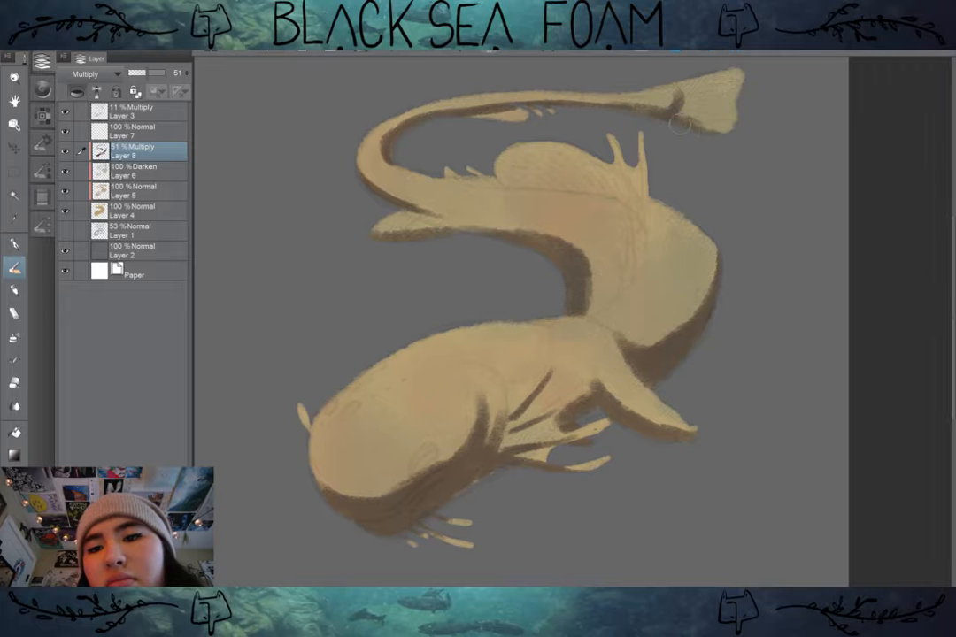
pyautogui.moveTo(676, 92); pyautogui.dragTo(679, 117)
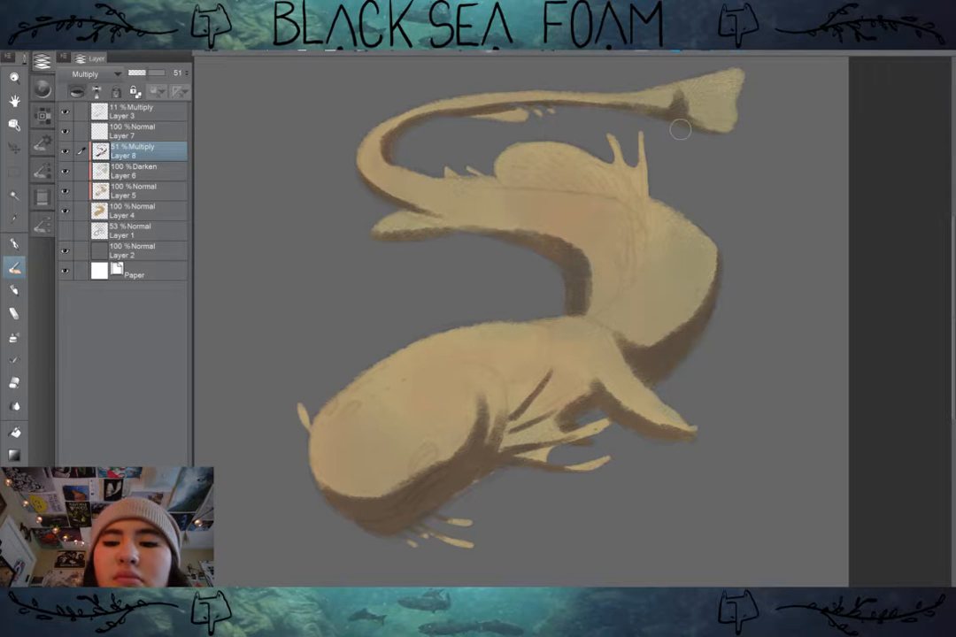
# Step: Shade the base of the back fin, the crease inside the upper body bend, and the fold behind the cheek
pyautogui.moveTo(509, 183); pyautogui.dragTo(637, 202)
pyautogui.hotkey('ctrl', 'z')
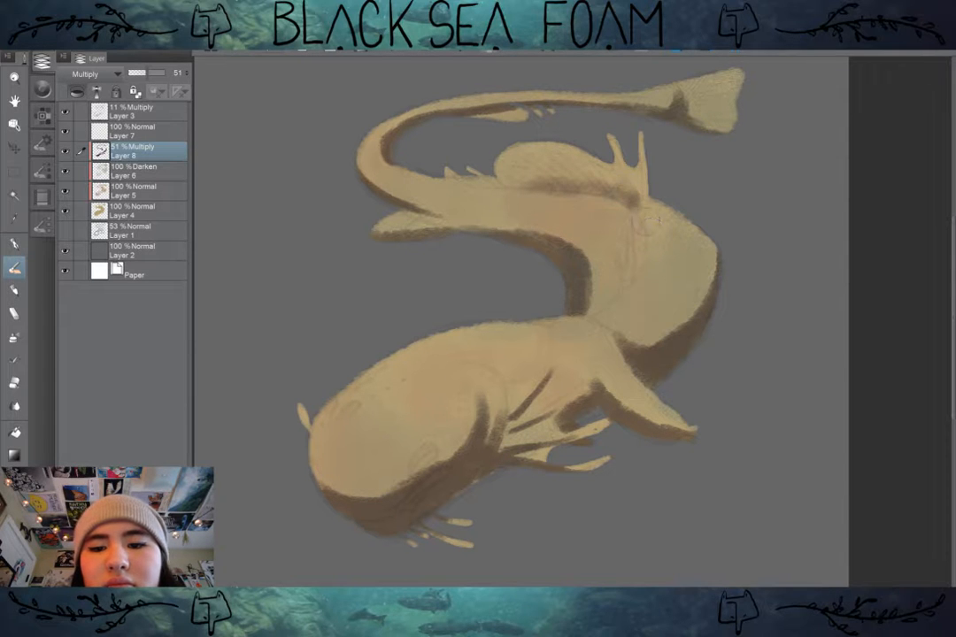
pyautogui.moveTo(643, 285)
pyautogui.mouseDown()
pyautogui.moveTo(652, 264)
pyautogui.moveTo(621, 300)
pyautogui.mouseUp()
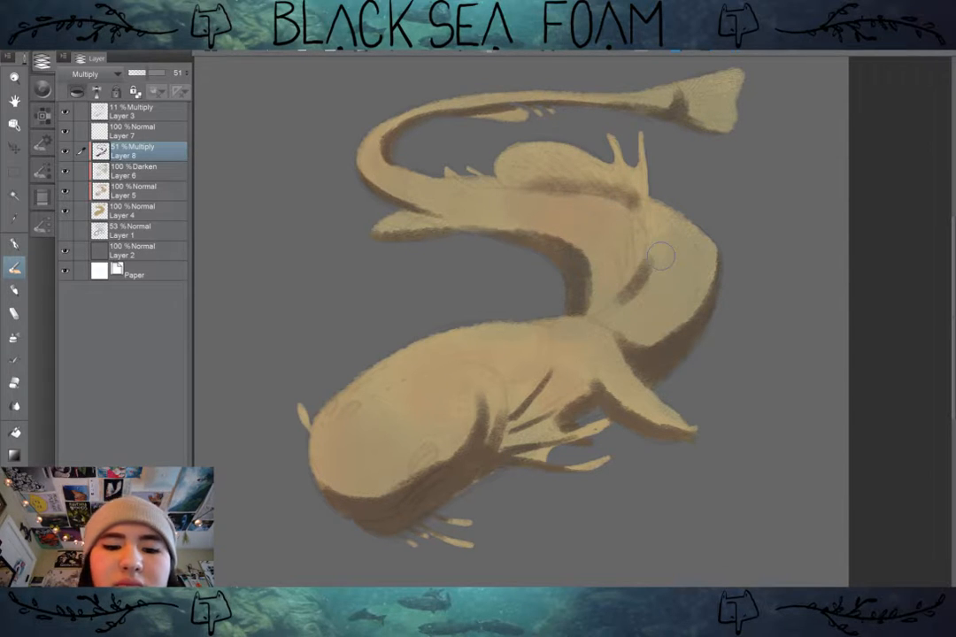
pyautogui.moveTo(418, 384); pyautogui.dragTo(391, 415)
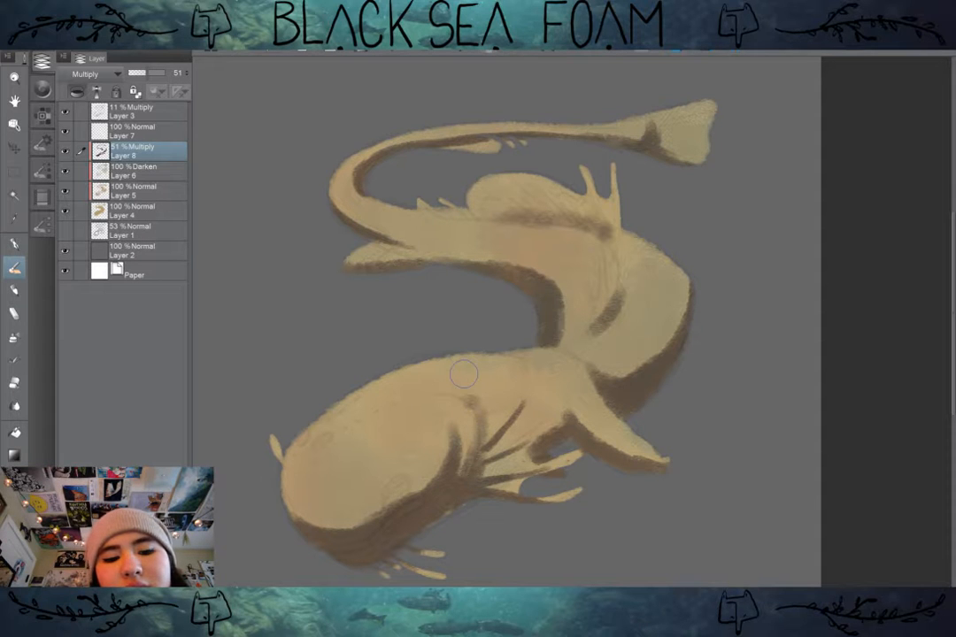
# Step: Add a new clipped layer above the Multiply shadow layer and choose a pale green brush color for highlights
pyautogui.scroll(-1, 781, 298)
pyautogui.moveTo(781, 299); pyautogui.dragTo(731, 257)
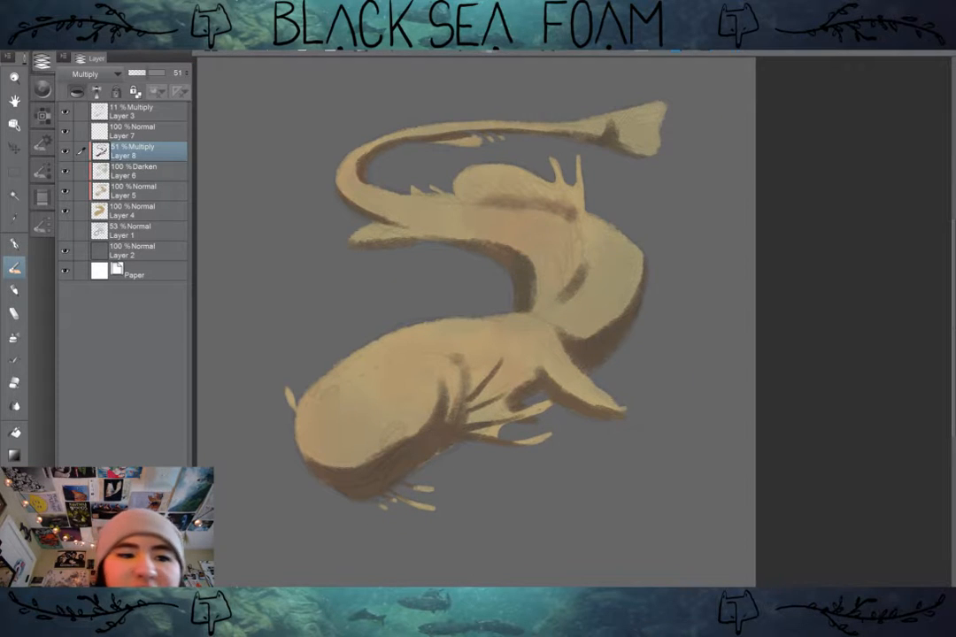
pyautogui.hotkey('ctrl', 'shift', 'n')
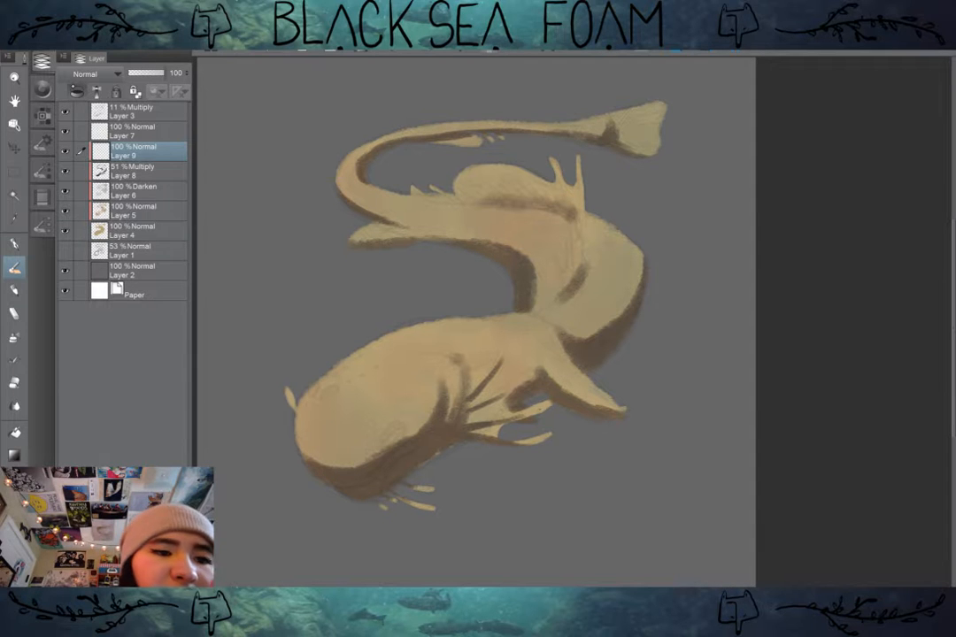
pyautogui.click(41, 88)
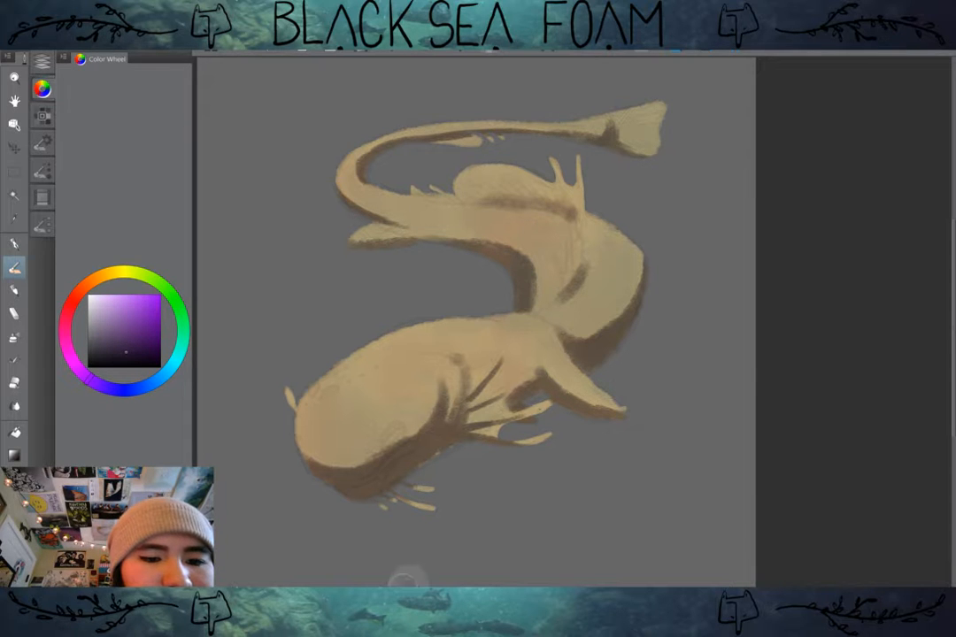
pyautogui.click(177, 354)
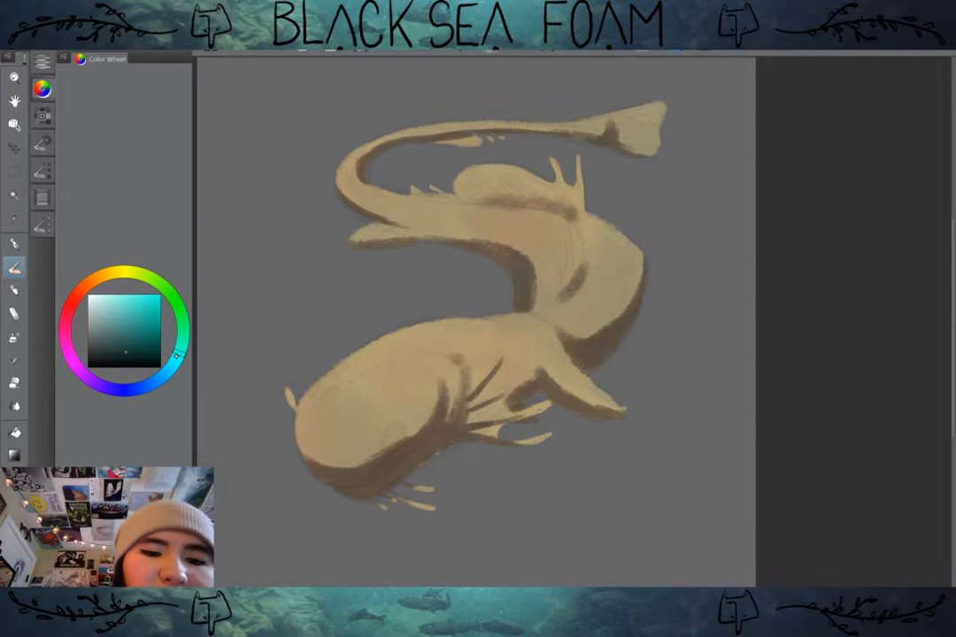
pyautogui.moveTo(594, 521); pyautogui.dragTo(562, 514)
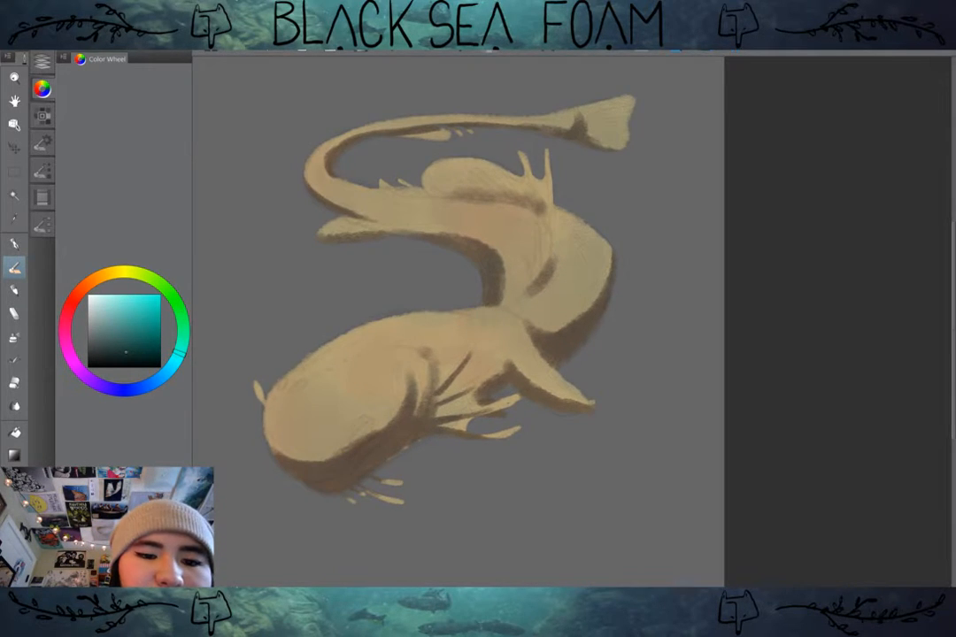
pyautogui.click(179, 309)
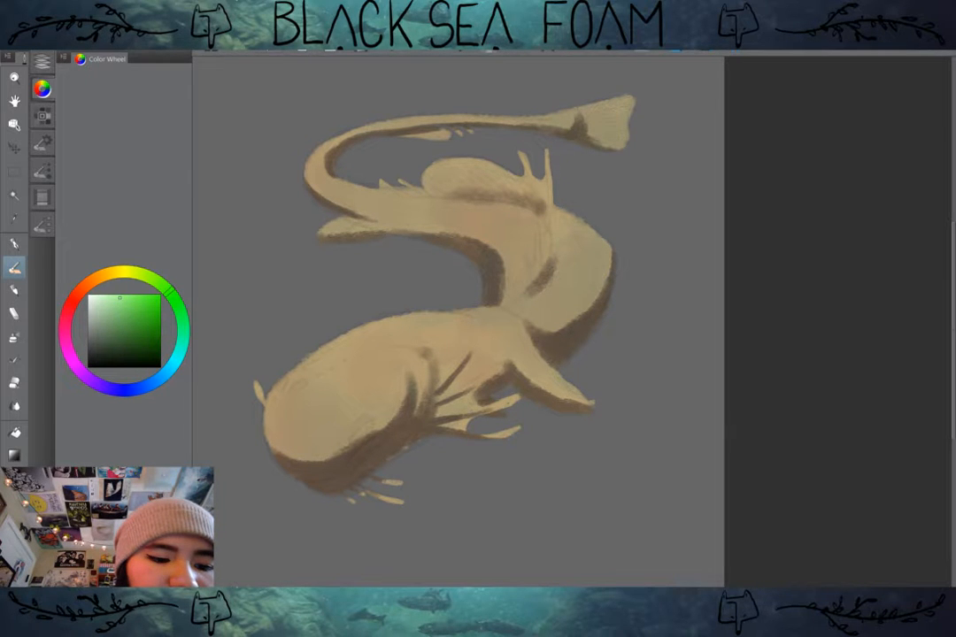
pyautogui.moveTo(119, 297); pyautogui.dragTo(105, 295)
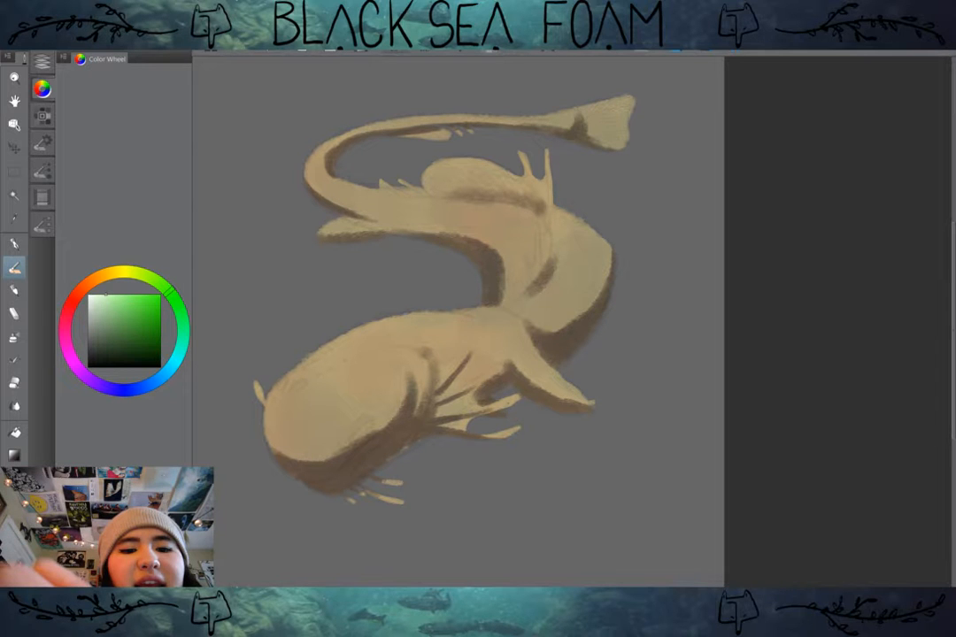
# Step: Paint broad pale green highlights on the top of the head, the shoulder, the outer body bend and the back
pyautogui.moveTo(380, 338); pyautogui.dragTo(330, 379)
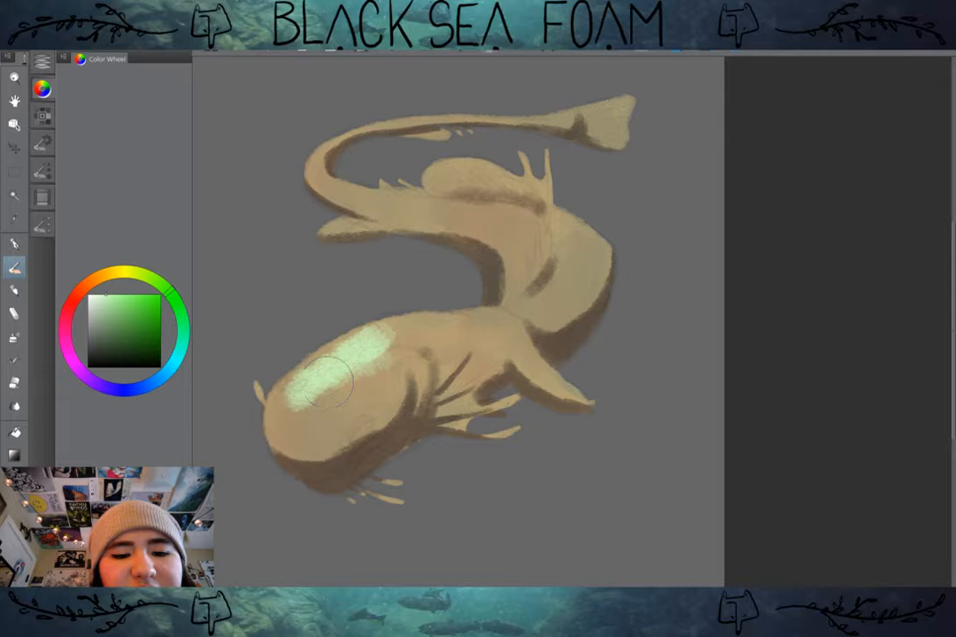
pyautogui.moveTo(440, 329); pyautogui.dragTo(497, 312)
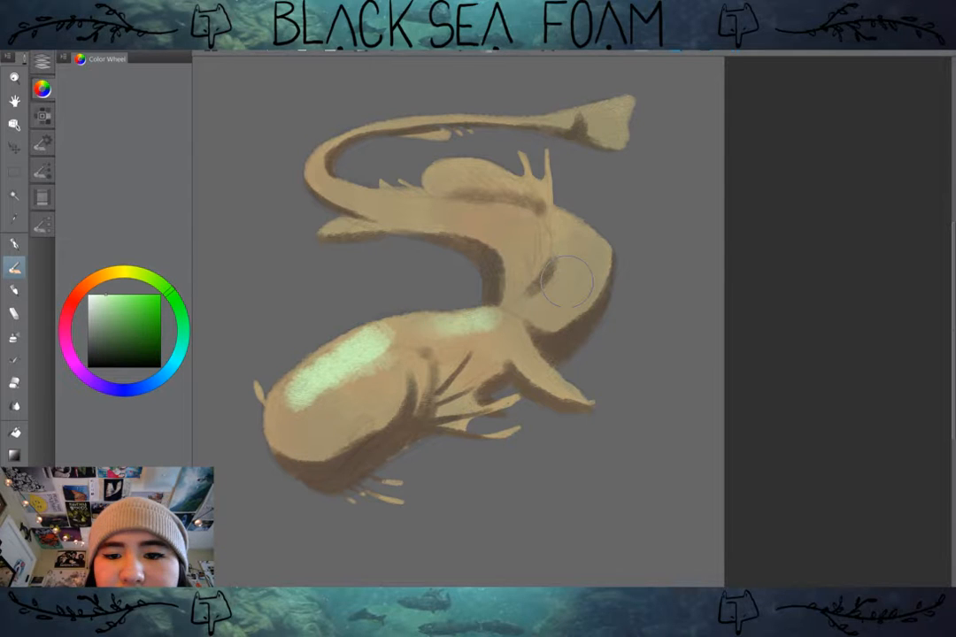
pyautogui.moveTo(566, 282); pyautogui.dragTo(584, 225)
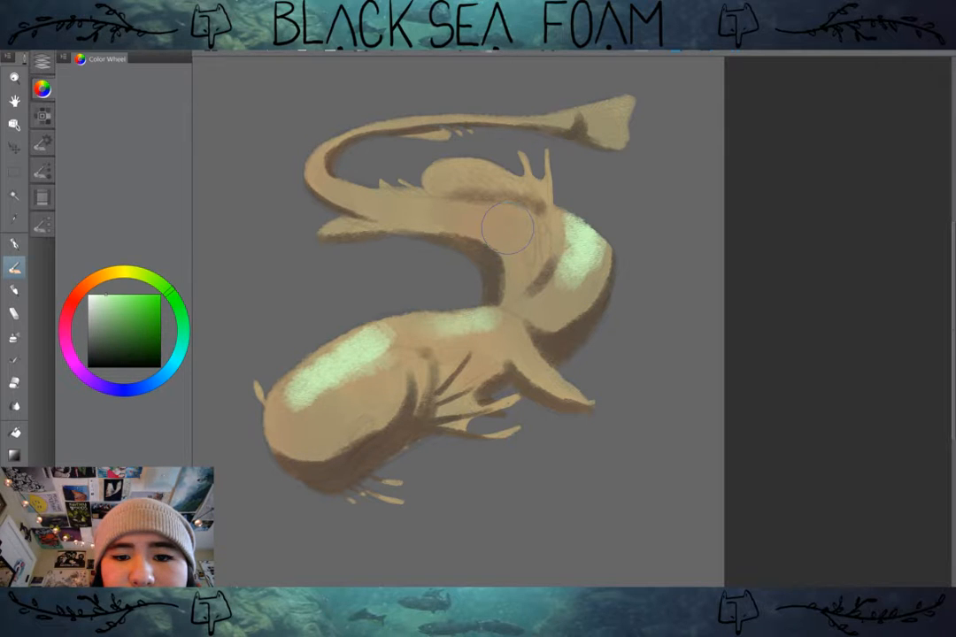
pyautogui.moveTo(508, 228); pyautogui.dragTo(390, 206)
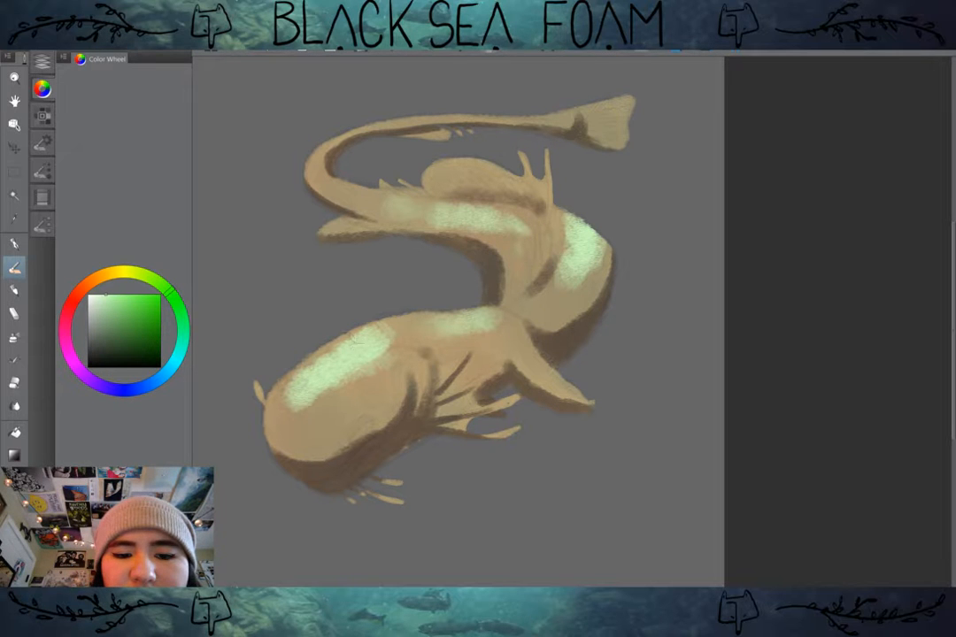
# Step: Extend the head highlight and add smaller highlights to the cheek fold, front leg, tail, tail fin and back fin
pyautogui.moveTo(359, 344)
pyautogui.mouseDown()
pyautogui.moveTo(309, 367)
pyautogui.moveTo(370, 348)
pyautogui.mouseUp()
pyautogui.moveTo(294, 403)
pyautogui.mouseDown()
pyautogui.moveTo(288, 418)
pyautogui.moveTo(303, 396)
pyautogui.mouseUp()
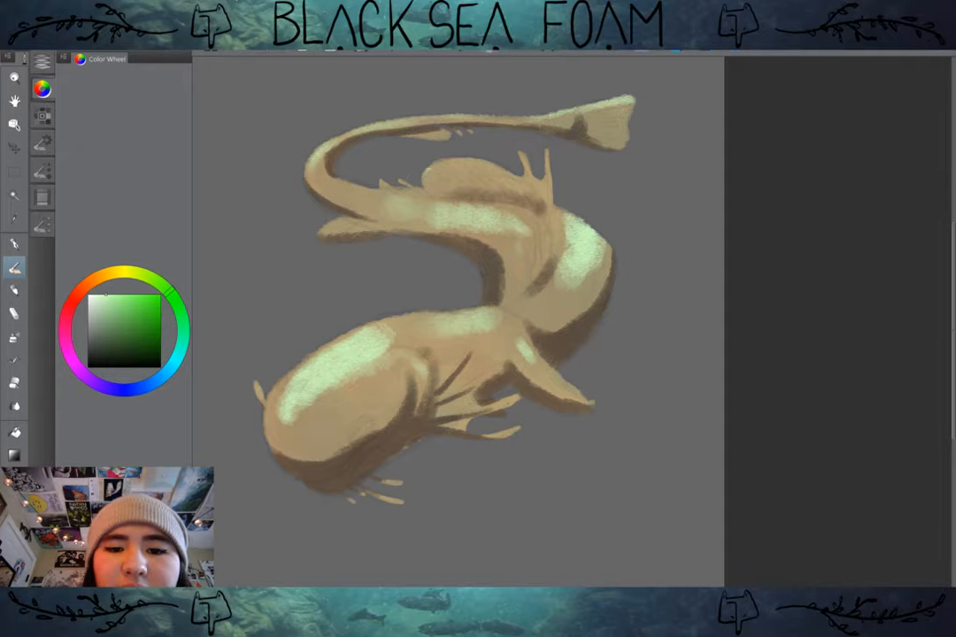
pyautogui.moveTo(426, 170)
pyautogui.mouseDown()
pyautogui.moveTo(472, 147)
pyautogui.moveTo(473, 164)
pyautogui.moveTo(522, 179)
pyautogui.mouseUp()
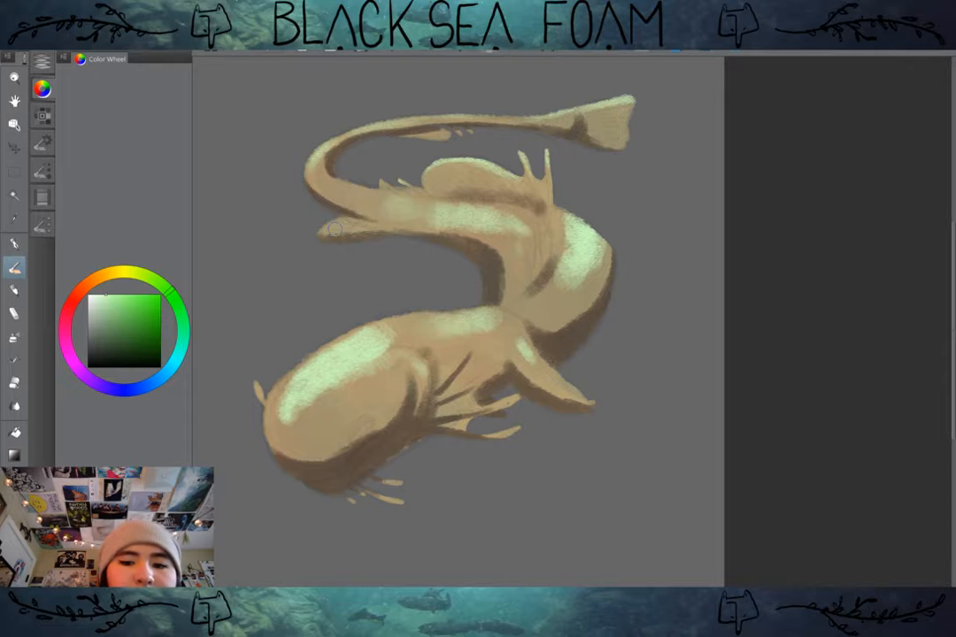
# Step: Switch the highlight layer's blending mode to Add
pyautogui.hotkey('ctrl', '-')
pyautogui.moveTo(451, 310); pyautogui.dragTo(478, 314)
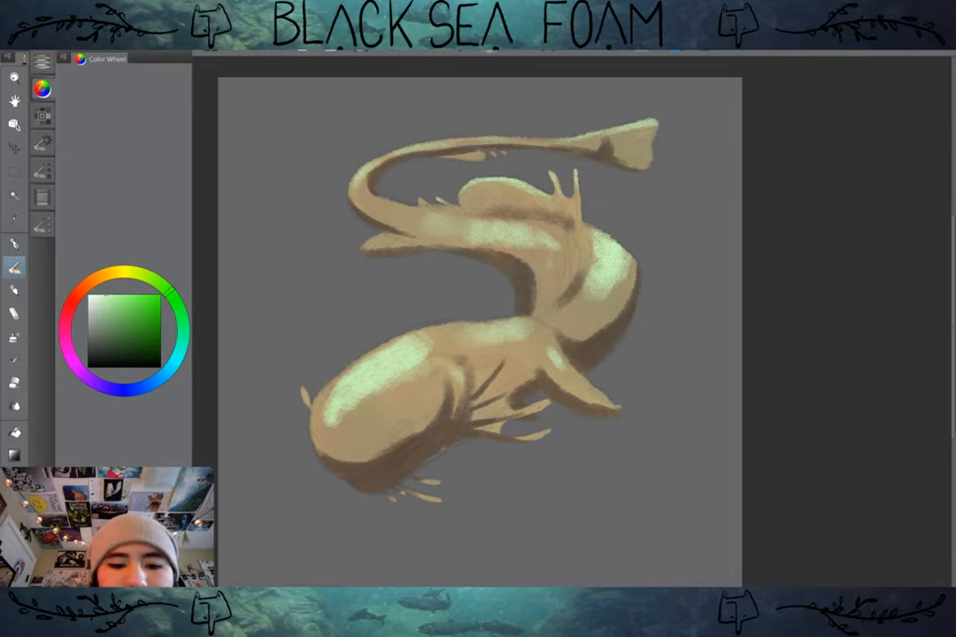
pyautogui.click(41, 62)
pyautogui.click(42, 61)
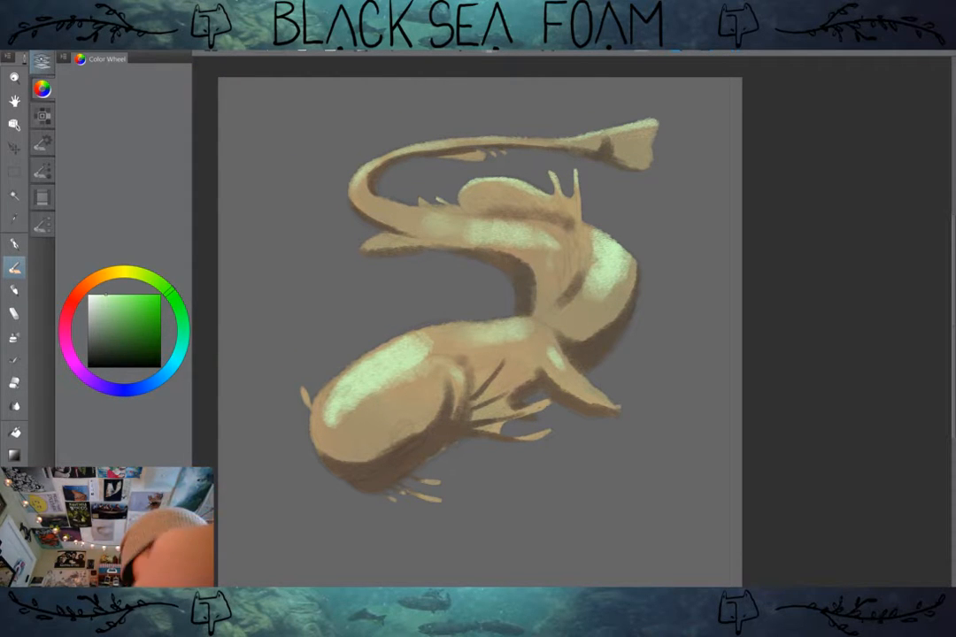
pyautogui.click(41, 62)
pyautogui.click(97, 73)
pyautogui.click(76, 184)
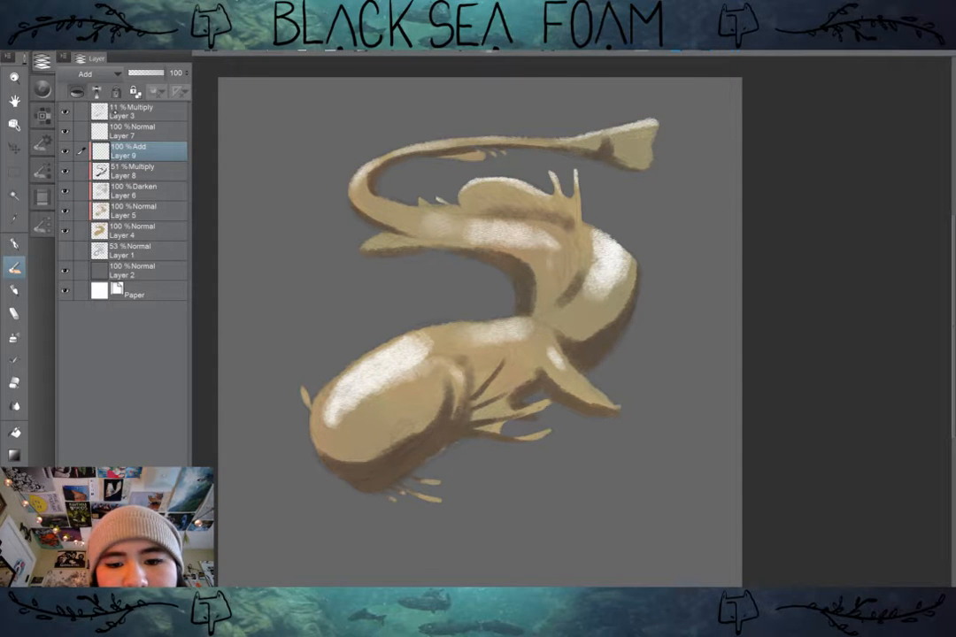
# Step: Try the Add (Glow) and Soft light blending modes on the highlight layer
pyautogui.click(97, 73)
pyautogui.click(89, 86)
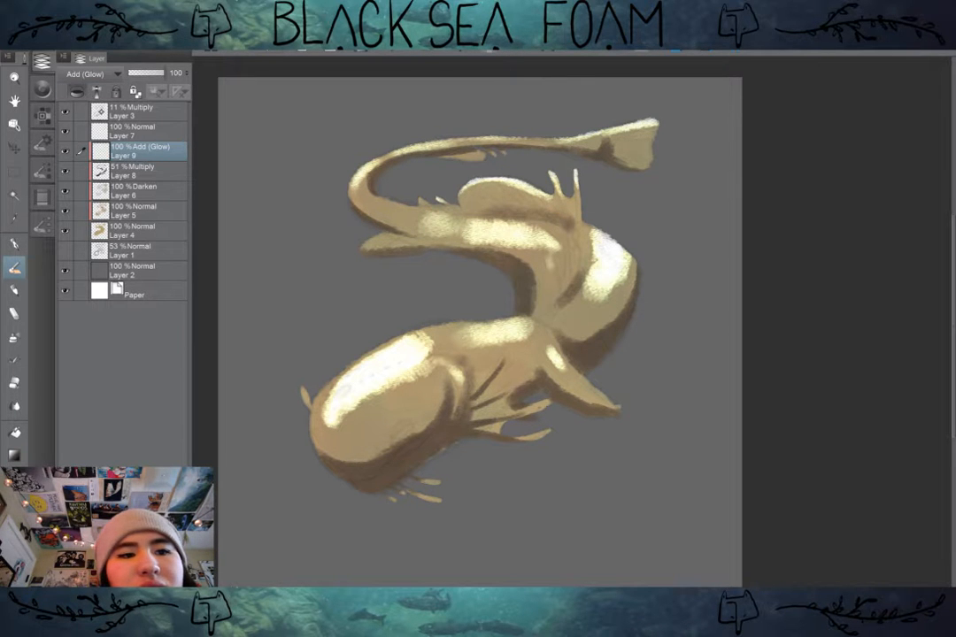
pyautogui.click(88, 73)
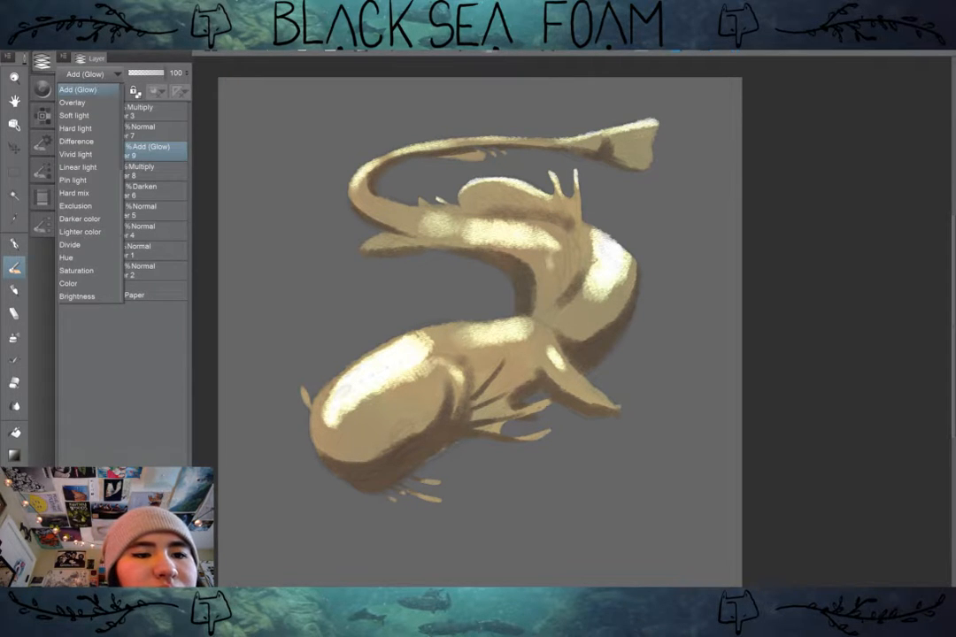
pyautogui.scroll(3, 85, 195)
pyautogui.click(79, 219)
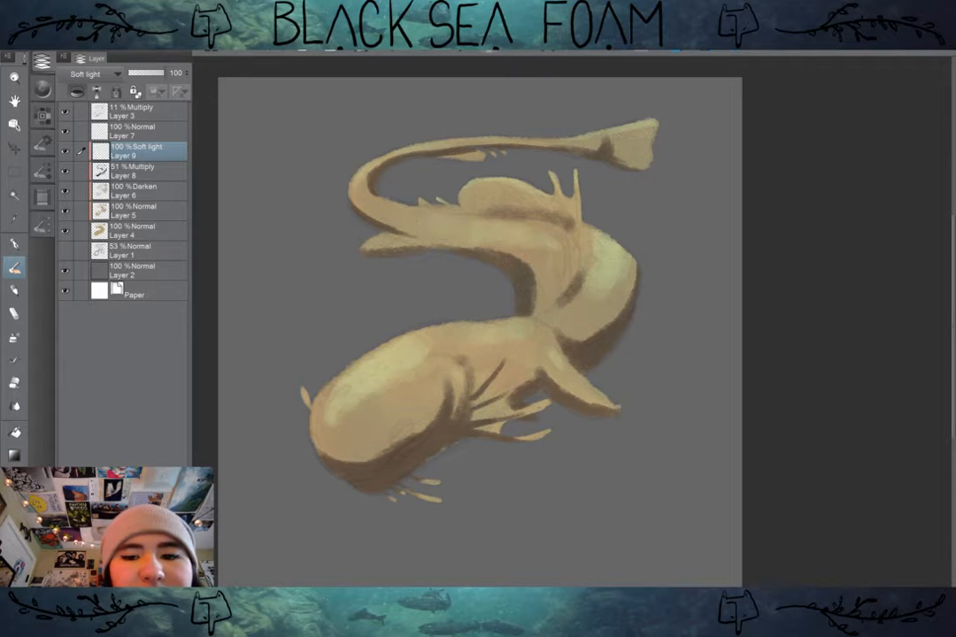
# Step: Try the highlight layer in Add again and in Glow dodge blending mode
pyautogui.click(89, 73)
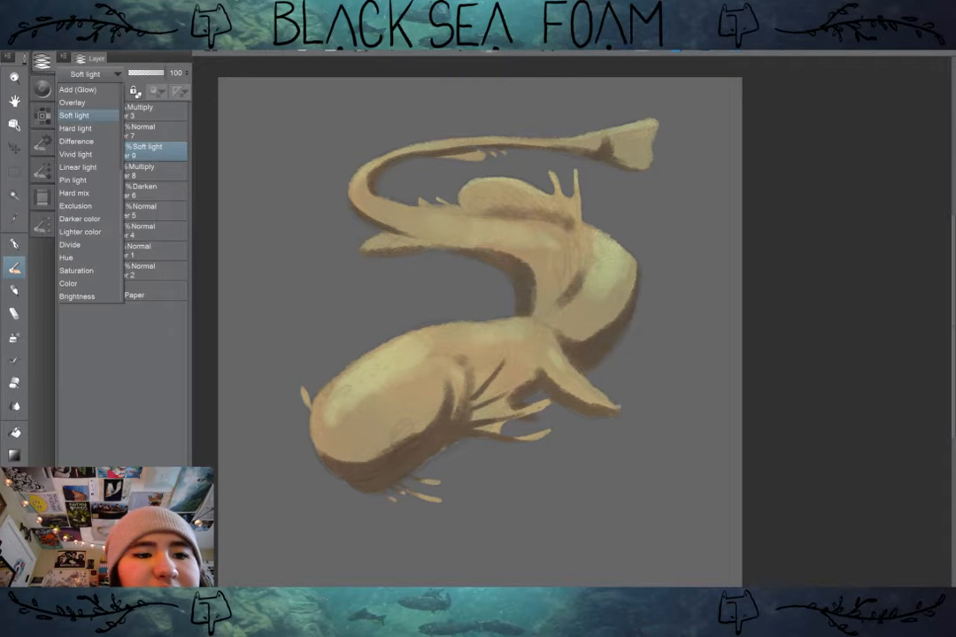
pyautogui.scroll(4, 93, 212)
pyautogui.click(92, 219)
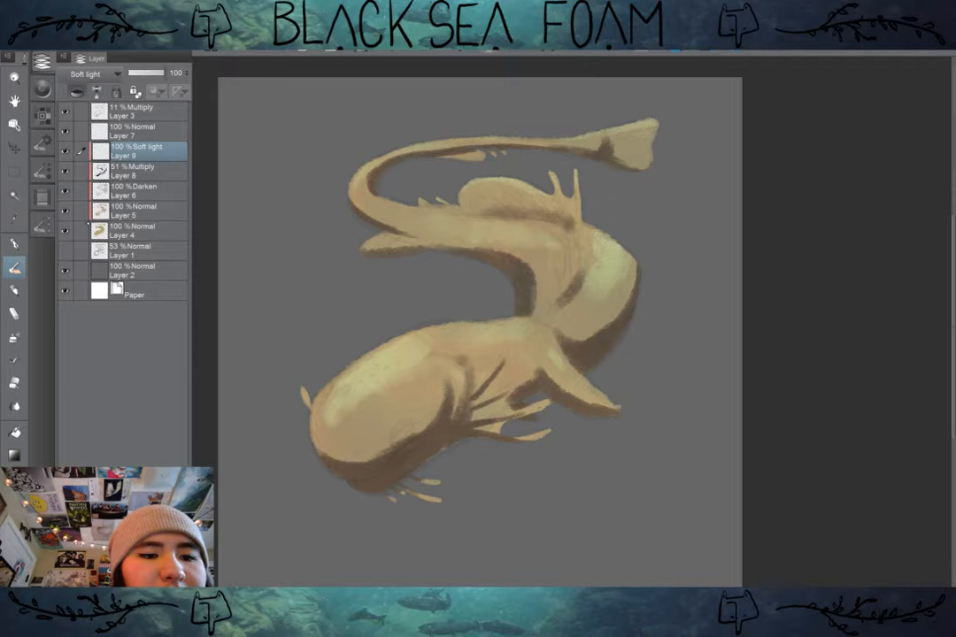
pyautogui.click(89, 74)
pyautogui.scroll(4, 88, 212)
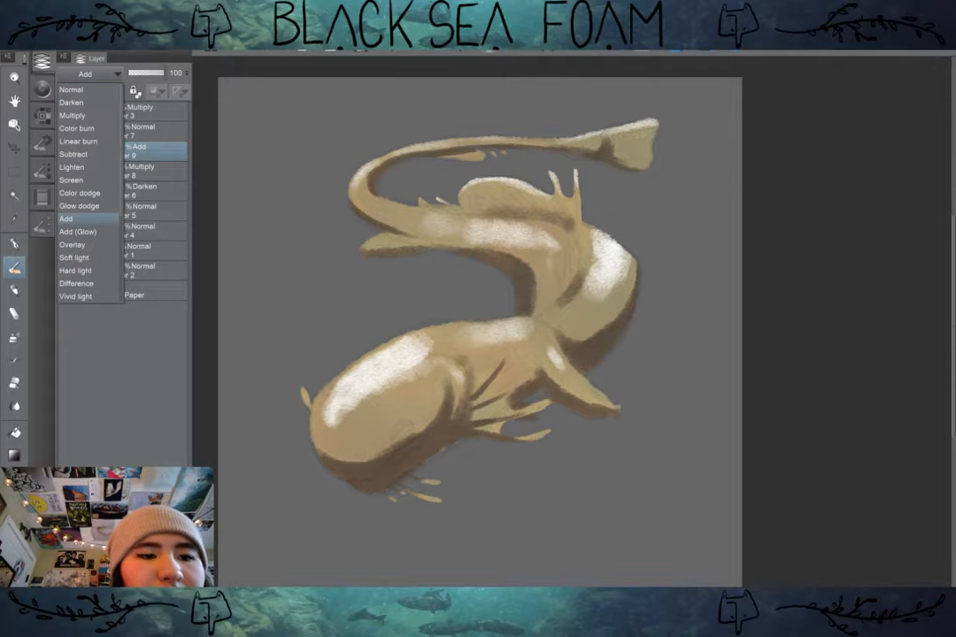
pyautogui.click(89, 206)
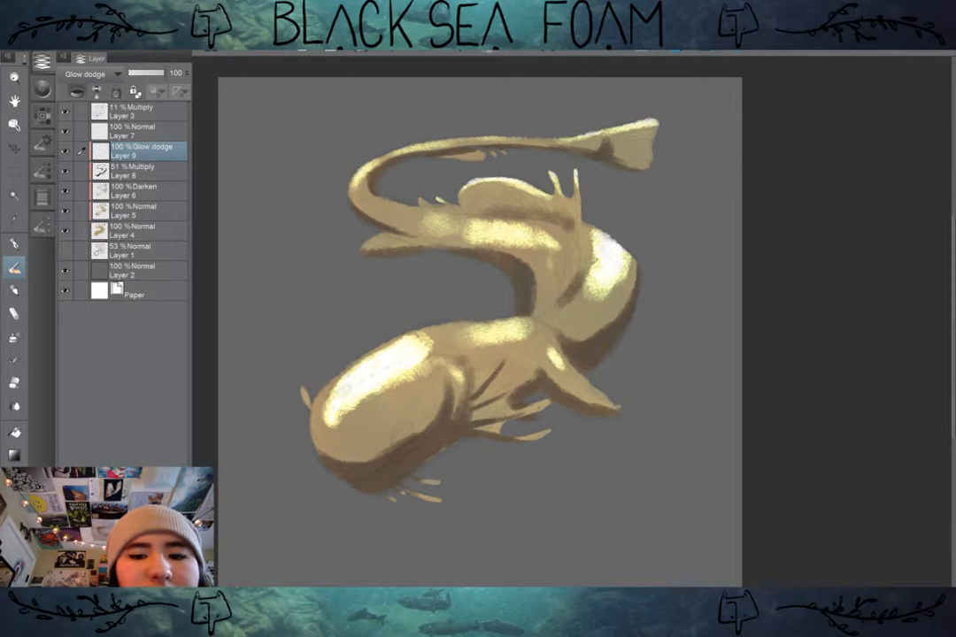
# Step: Set the highlight layer's blending mode to Color dodge
pyautogui.click(88, 74)
pyautogui.scroll(3, 88, 190)
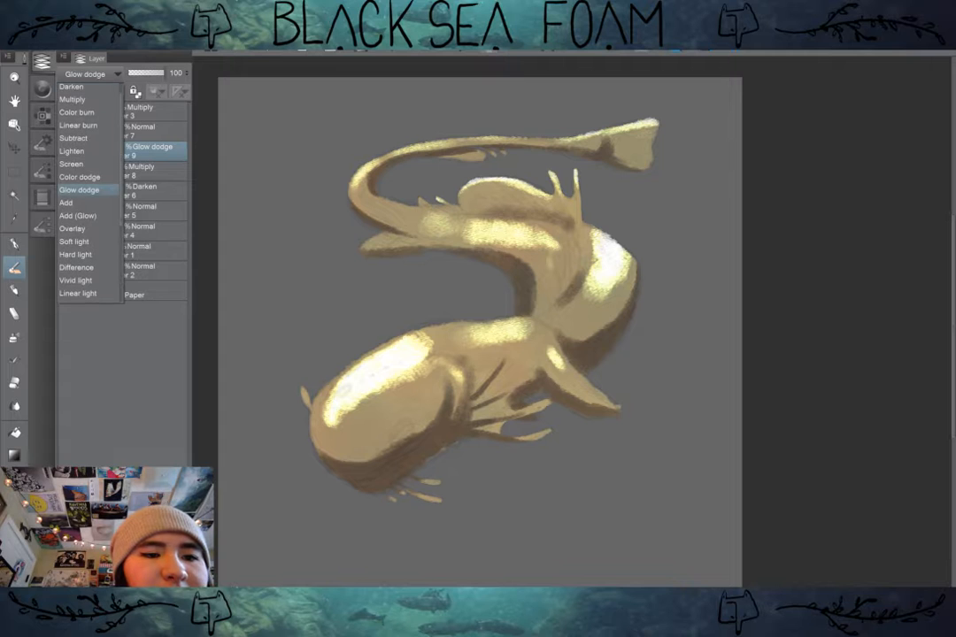
pyautogui.click(80, 177)
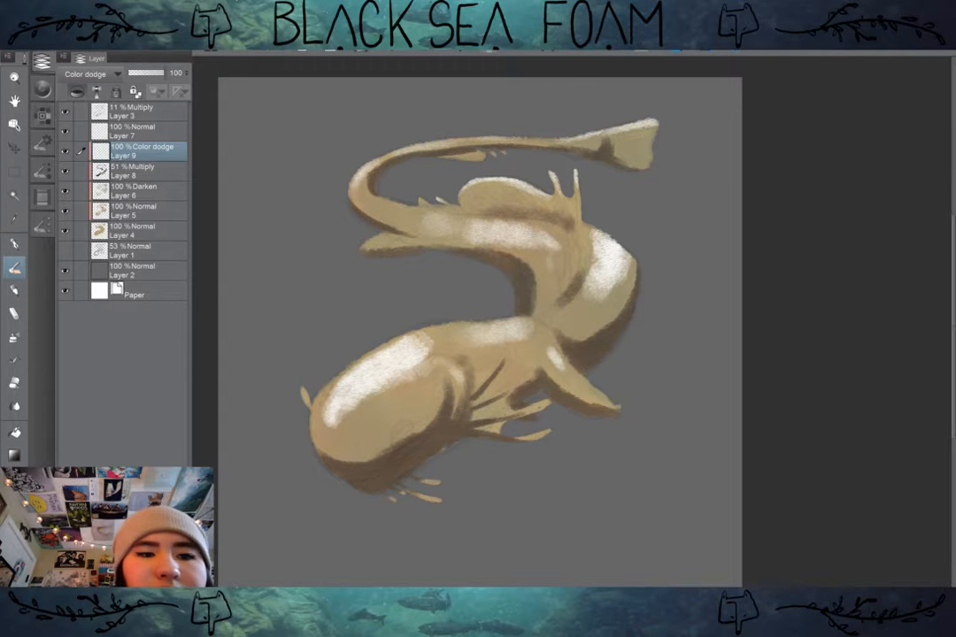
# Step: Set the highlight layer's blending mode to Add and lower its opacity to 63%
pyautogui.click(88, 74)
pyautogui.click(80, 118)
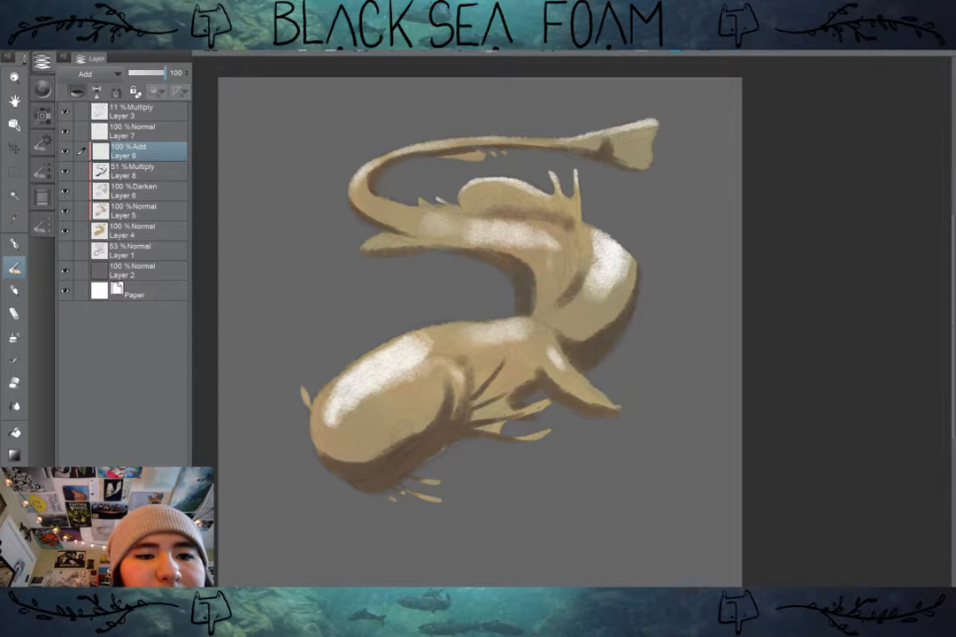
pyautogui.click(152, 73)
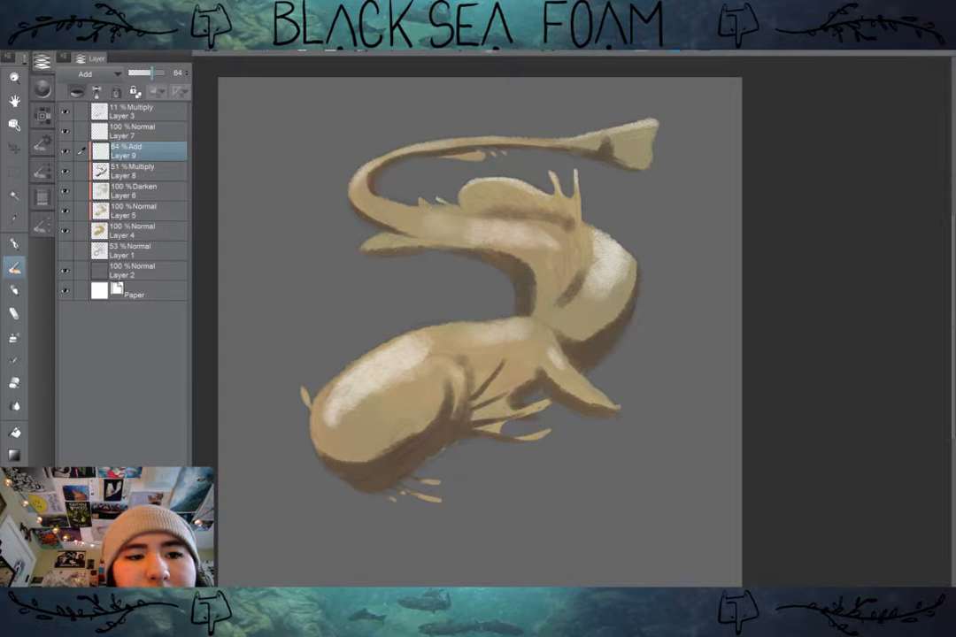
pyautogui.moveTo(153, 73)
pyautogui.mouseDown()
pyautogui.moveTo(143, 74)
pyautogui.moveTo(151, 74)
pyautogui.mouseUp()
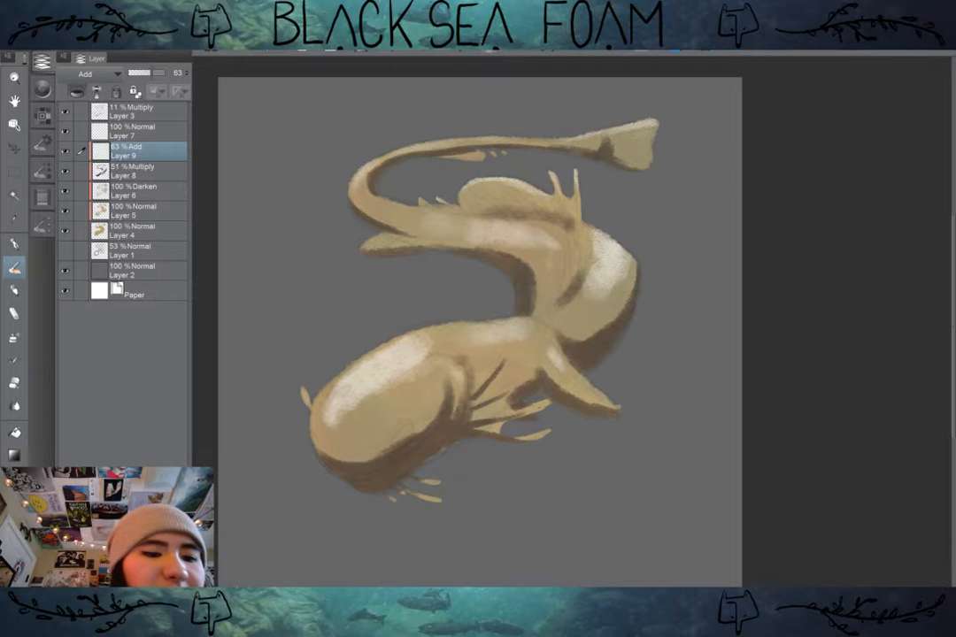
# Step: Try softening the highlight on the creature's head with the Soothing watercolor blending tool
pyautogui.press('j')
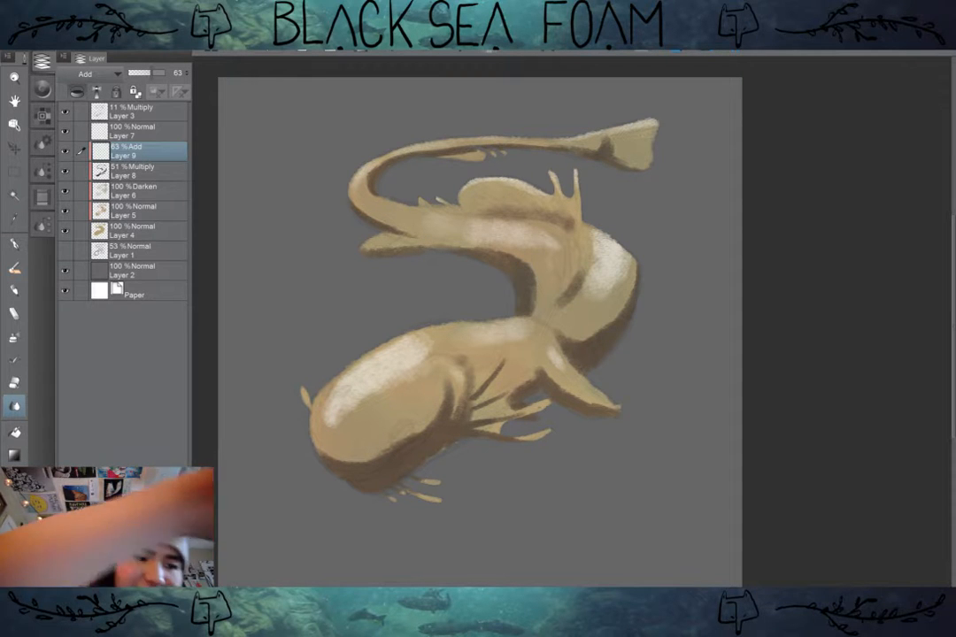
pyautogui.moveTo(478, 319)
pyautogui.mouseDown()
pyautogui.moveTo(464, 312)
pyautogui.moveTo(496, 319)
pyautogui.mouseUp()
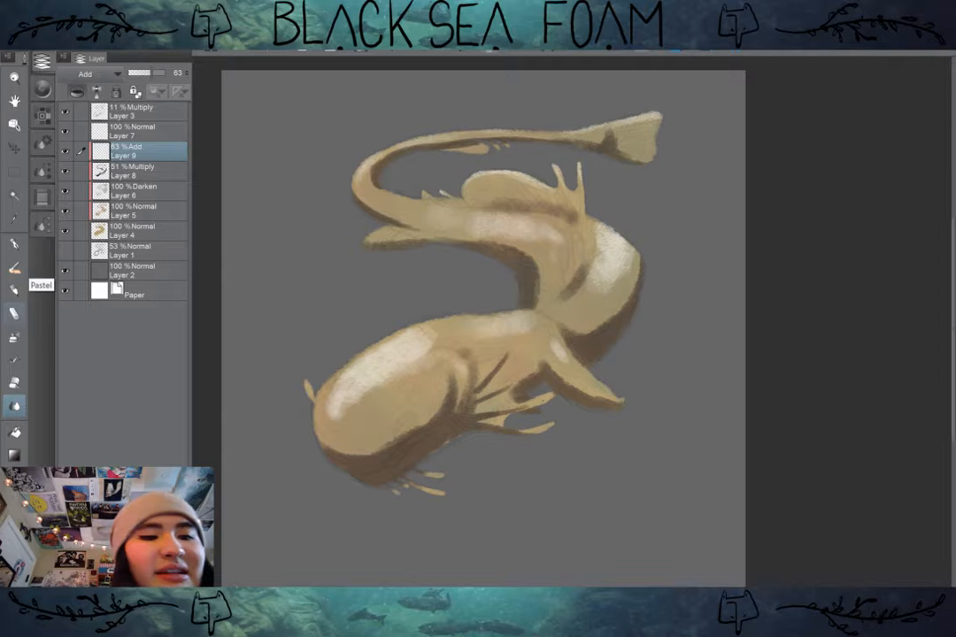
pyautogui.click(42, 224)
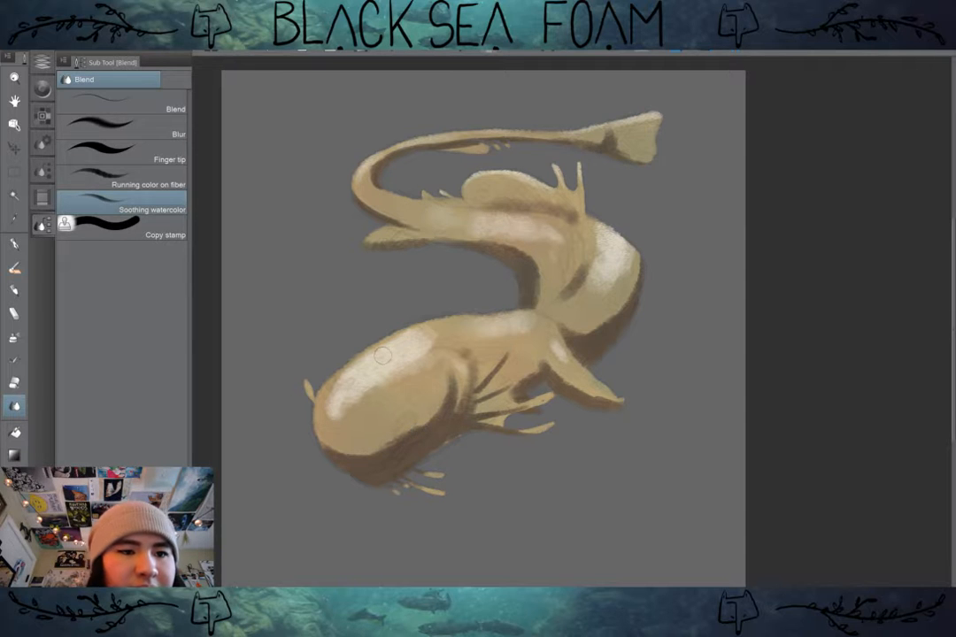
pyautogui.click(42, 62)
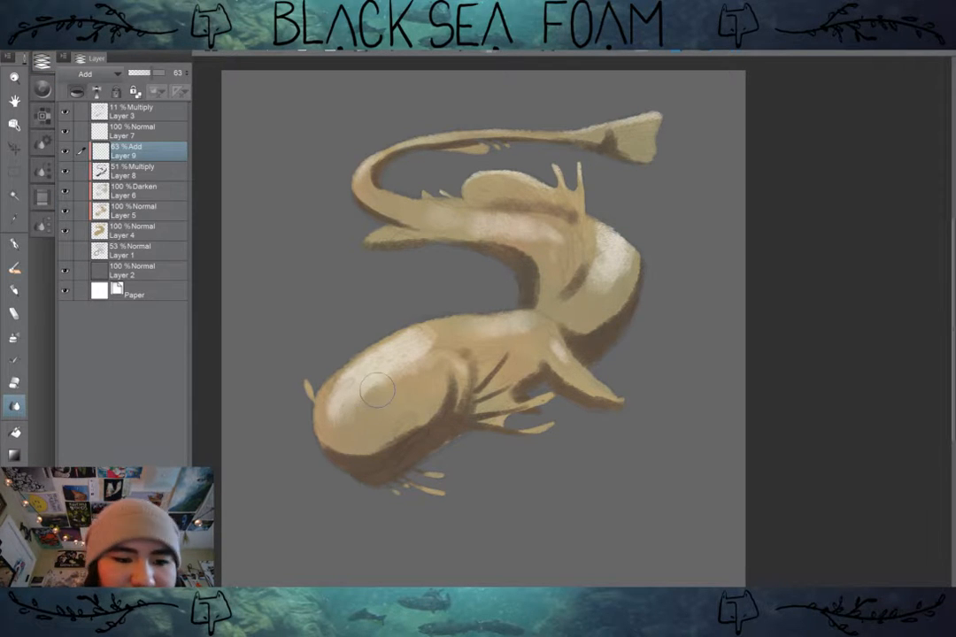
pyautogui.click(42, 224)
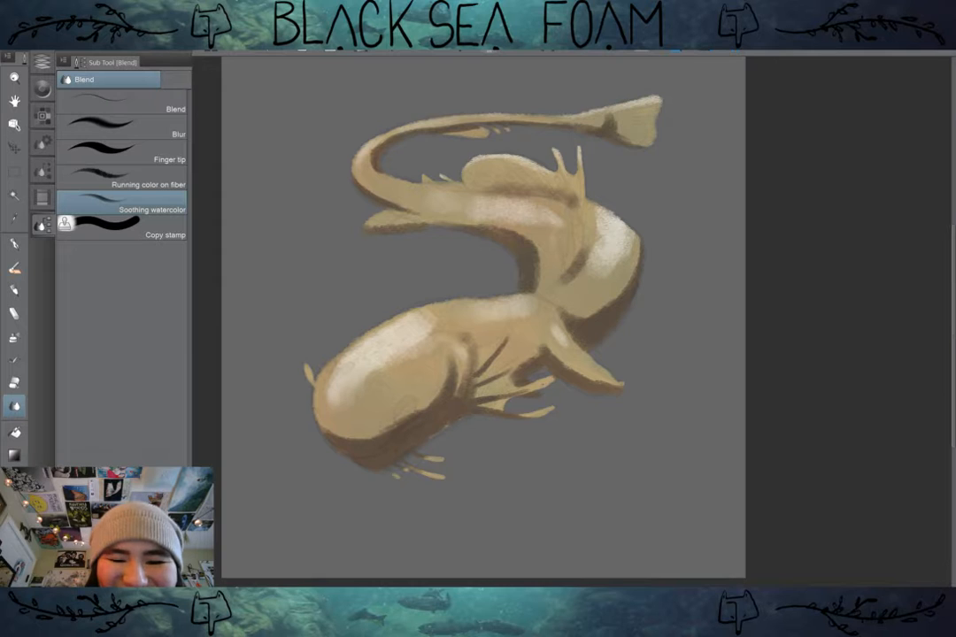
pyautogui.scroll(2, 470, 380)
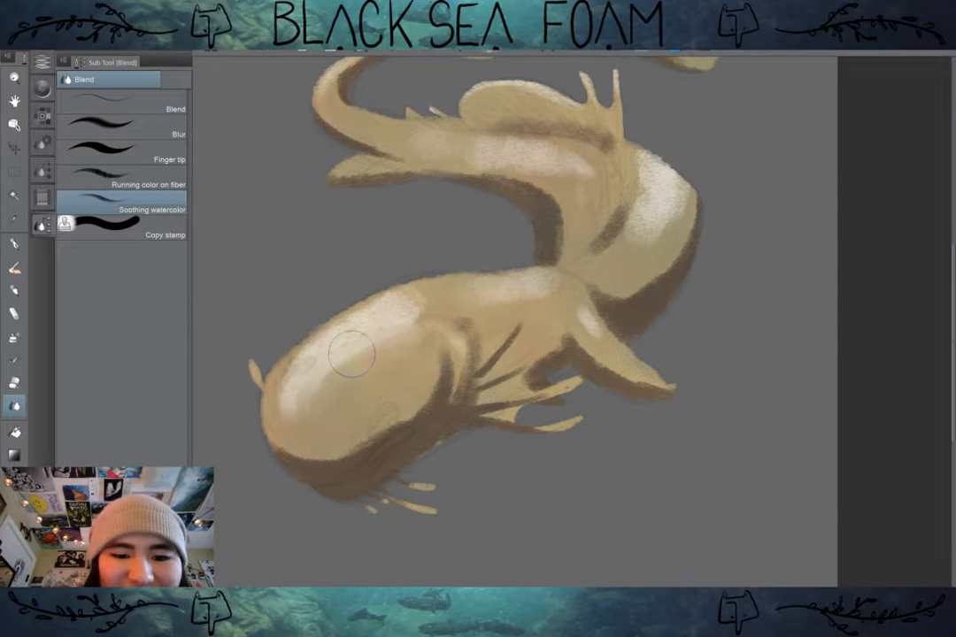
# Step: Try the Running color on fiber blending tool on the head highlight, and undo the blending strokes made on the head
pyautogui.click(124, 178)
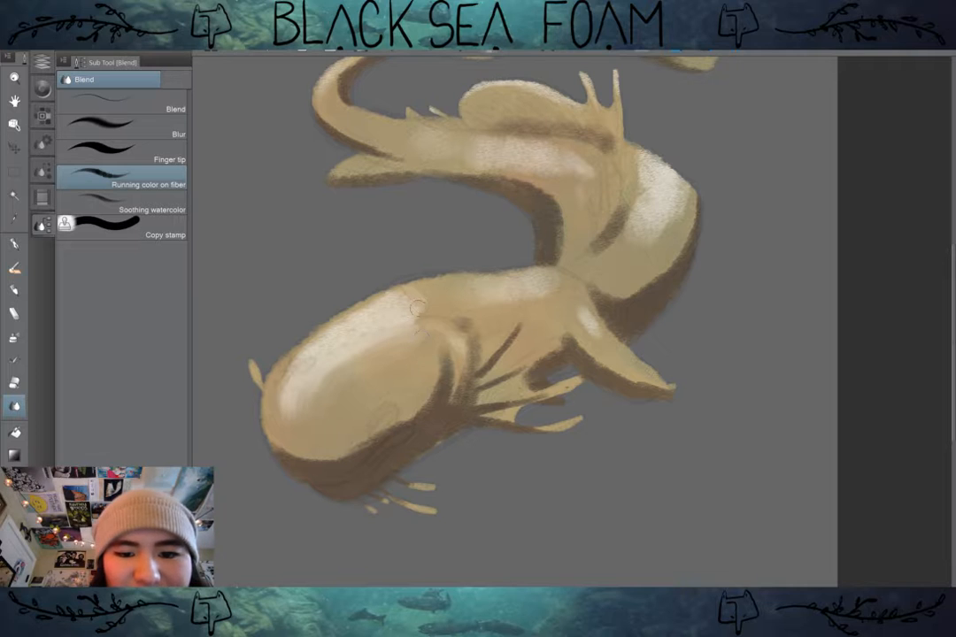
pyautogui.moveTo(413, 320)
pyautogui.mouseDown()
pyautogui.moveTo(444, 298)
pyautogui.moveTo(396, 316)
pyautogui.moveTo(441, 288)
pyautogui.moveTo(391, 323)
pyautogui.moveTo(436, 311)
pyautogui.moveTo(376, 339)
pyautogui.mouseUp()
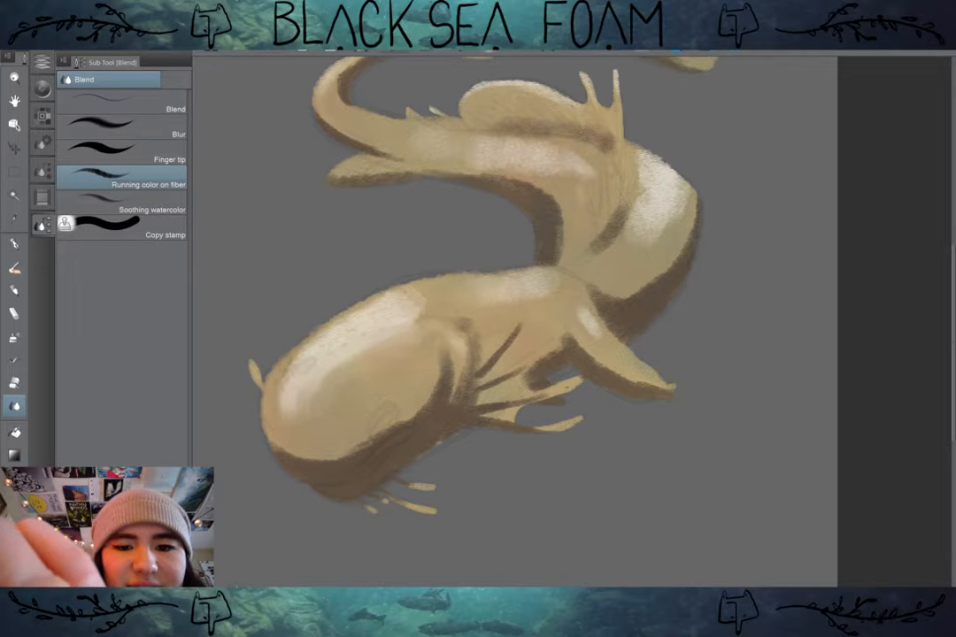
pyautogui.hotkey('ctrl', 'z')
pyautogui.hotkey('ctrl', 'z')
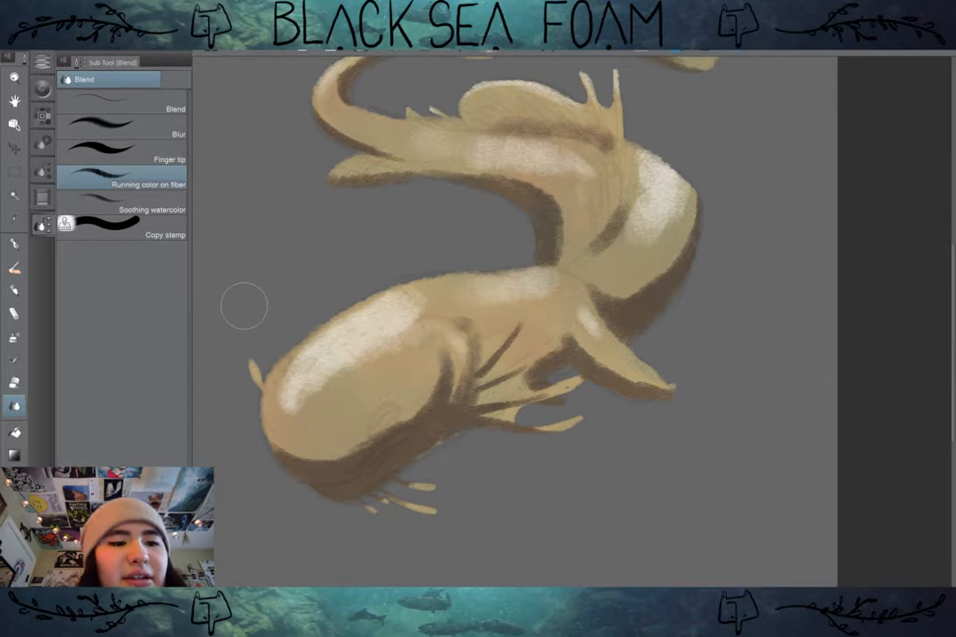
# Step: Blend the highlights on the head, back, front leg and outer body curve with the Running color on fiber tool
pyautogui.moveTo(293, 380)
pyautogui.mouseDown()
pyautogui.moveTo(301, 400)
pyautogui.moveTo(306, 376)
pyautogui.moveTo(390, 339)
pyautogui.moveTo(379, 333)
pyautogui.mouseUp()
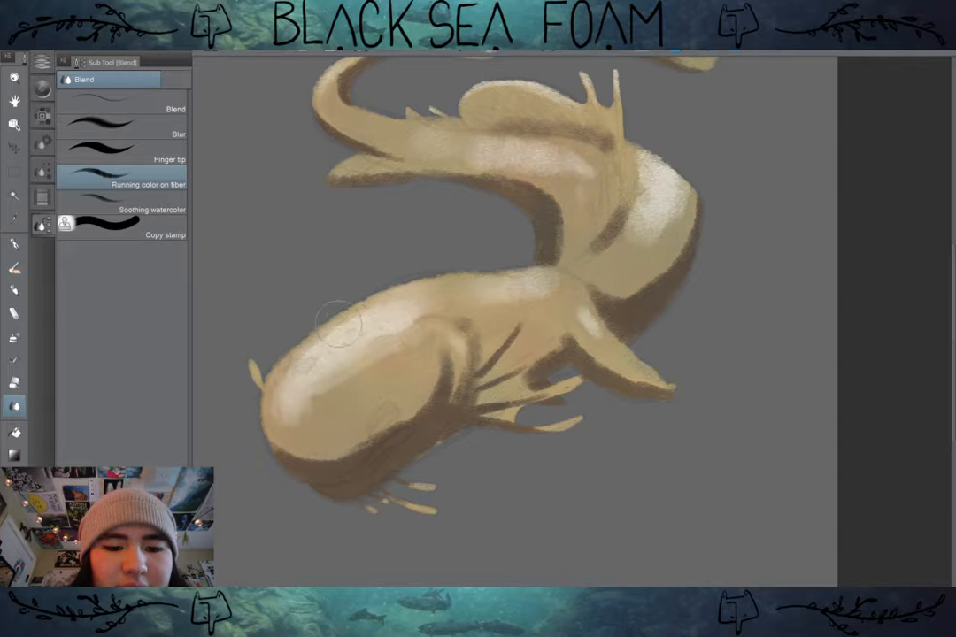
pyautogui.moveTo(386, 296)
pyautogui.mouseDown()
pyautogui.moveTo(329, 331)
pyautogui.moveTo(416, 299)
pyautogui.moveTo(396, 323)
pyautogui.mouseUp()
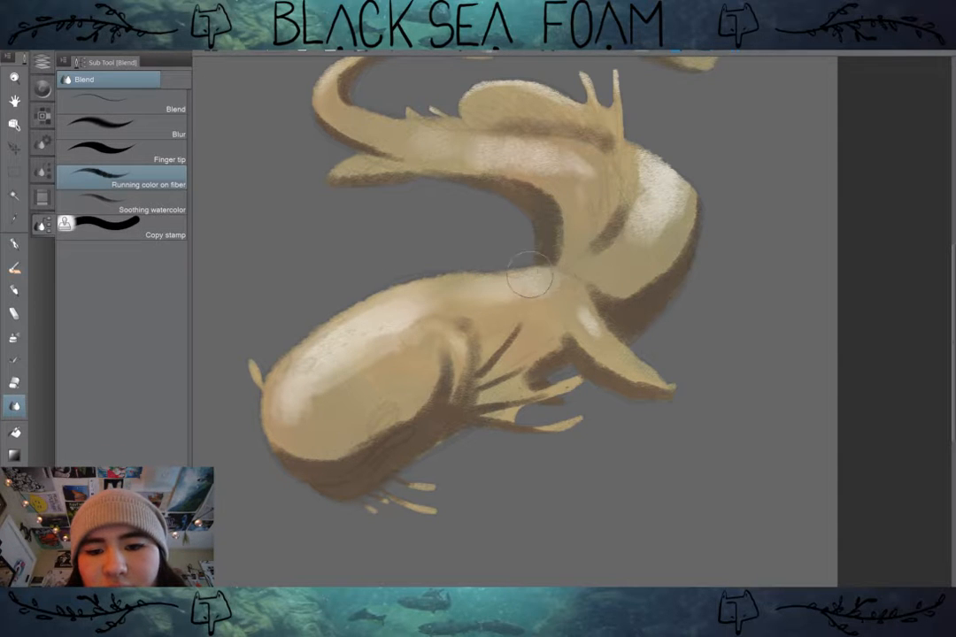
pyautogui.moveTo(529, 275)
pyautogui.mouseDown()
pyautogui.moveTo(568, 291)
pyautogui.moveTo(478, 298)
pyautogui.moveTo(533, 298)
pyautogui.moveTo(541, 279)
pyautogui.moveTo(483, 297)
pyautogui.mouseUp()
pyautogui.moveTo(654, 215)
pyautogui.mouseDown()
pyautogui.moveTo(634, 251)
pyautogui.moveTo(642, 146)
pyautogui.moveTo(636, 179)
pyautogui.moveTo(648, 202)
pyautogui.moveTo(639, 203)
pyautogui.moveTo(668, 209)
pyautogui.moveTo(682, 189)
pyautogui.moveTo(626, 257)
pyautogui.moveTo(681, 213)
pyautogui.moveTo(642, 250)
pyautogui.moveTo(608, 259)
pyautogui.moveTo(669, 195)
pyautogui.moveTo(668, 182)
pyautogui.moveTo(661, 217)
pyautogui.moveTo(674, 197)
pyautogui.moveTo(674, 209)
pyautogui.moveTo(639, 250)
pyautogui.moveTo(653, 209)
pyautogui.moveTo(631, 251)
pyautogui.moveTo(606, 265)
pyautogui.moveTo(658, 210)
pyautogui.mouseUp()
pyautogui.moveTo(588, 313)
pyautogui.mouseDown()
pyautogui.moveTo(603, 324)
pyautogui.moveTo(600, 316)
pyautogui.mouseUp()
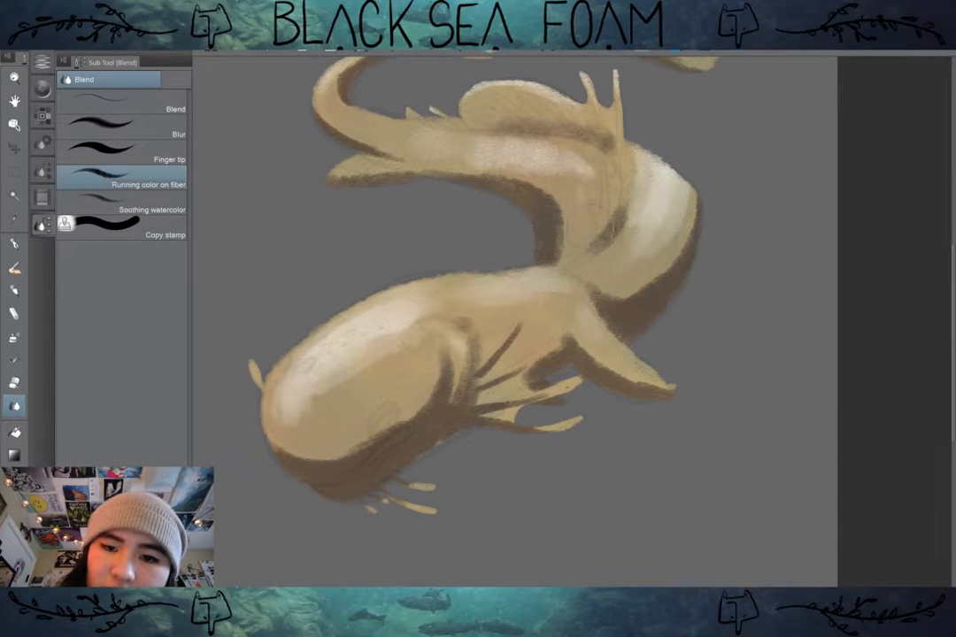
# Step: Blend the highlights along the upper body and dorsal fin, and smooth the head and outer curve highlights further
pyautogui.moveTo(471, 142)
pyautogui.mouseDown()
pyautogui.moveTo(528, 150)
pyautogui.moveTo(595, 181)
pyautogui.moveTo(449, 144)
pyautogui.moveTo(512, 146)
pyautogui.moveTo(468, 147)
pyautogui.moveTo(387, 124)
pyautogui.moveTo(453, 146)
pyautogui.moveTo(384, 135)
pyautogui.moveTo(511, 162)
pyautogui.mouseUp()
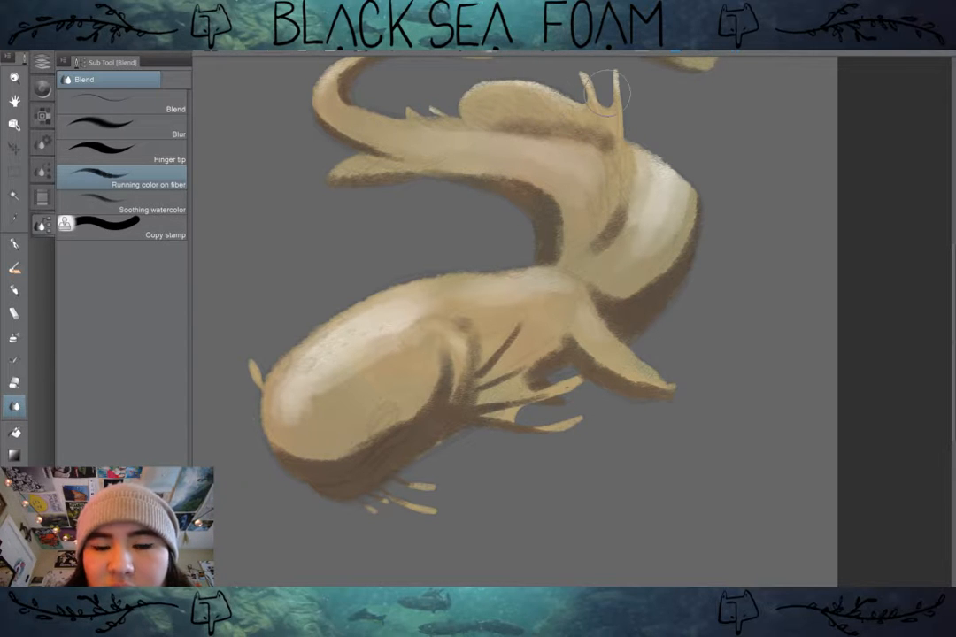
pyautogui.moveTo(522, 88); pyautogui.dragTo(528, 196)
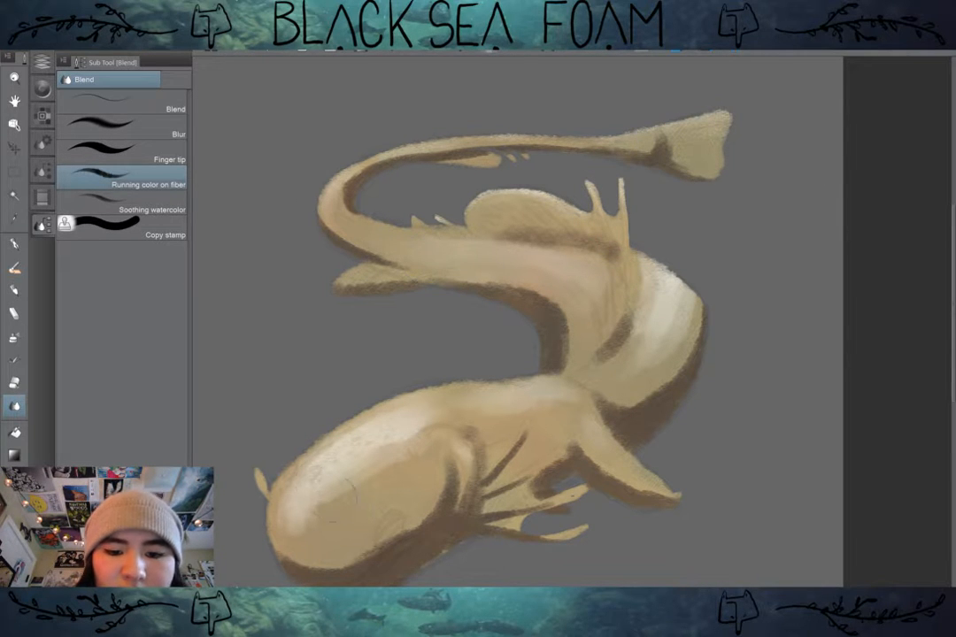
pyautogui.moveTo(328, 495)
pyautogui.mouseDown()
pyautogui.moveTo(397, 455)
pyautogui.moveTo(385, 439)
pyautogui.moveTo(302, 517)
pyautogui.moveTo(383, 451)
pyautogui.moveTo(392, 457)
pyautogui.moveTo(353, 508)
pyautogui.moveTo(314, 520)
pyautogui.moveTo(316, 493)
pyautogui.moveTo(313, 512)
pyautogui.moveTo(392, 451)
pyautogui.moveTo(371, 483)
pyautogui.moveTo(363, 475)
pyautogui.moveTo(426, 434)
pyautogui.moveTo(350, 470)
pyautogui.moveTo(427, 421)
pyautogui.moveTo(415, 418)
pyautogui.moveTo(347, 498)
pyautogui.moveTo(529, 405)
pyautogui.moveTo(445, 411)
pyautogui.moveTo(471, 397)
pyautogui.moveTo(374, 433)
pyautogui.moveTo(472, 398)
pyautogui.moveTo(392, 421)
pyautogui.moveTo(545, 408)
pyautogui.mouseUp()
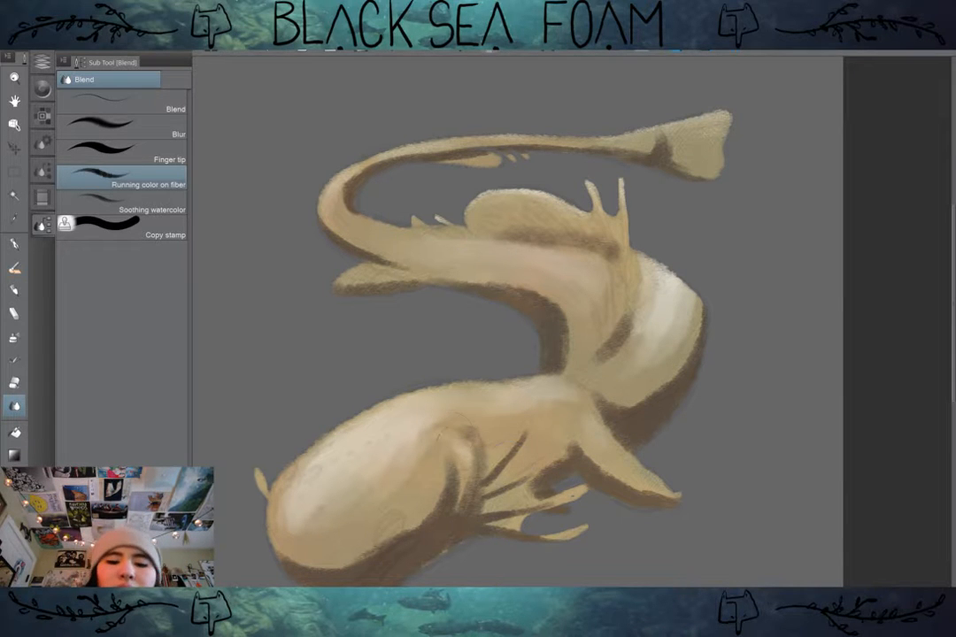
pyautogui.moveTo(623, 427)
pyautogui.mouseDown()
pyautogui.moveTo(585, 398)
pyautogui.moveTo(563, 416)
pyautogui.moveTo(555, 403)
pyautogui.moveTo(536, 401)
pyautogui.moveTo(569, 402)
pyautogui.moveTo(566, 419)
pyautogui.moveTo(665, 342)
pyautogui.moveTo(667, 331)
pyautogui.moveTo(627, 369)
pyautogui.moveTo(665, 267)
pyautogui.moveTo(641, 347)
pyautogui.moveTo(649, 271)
pyautogui.moveTo(640, 349)
pyautogui.moveTo(659, 261)
pyautogui.moveTo(679, 296)
pyautogui.moveTo(677, 327)
pyautogui.mouseUp()
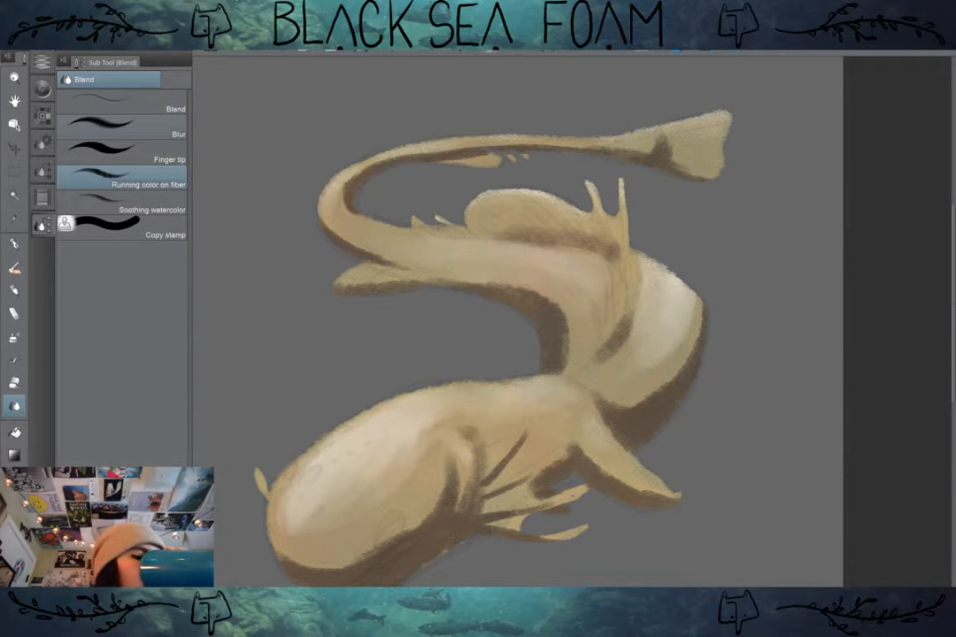
# Step: Smooth the remaining head and outer curve highlights into the body with an enlarged Blend sub tool
pyautogui.click(122, 127)
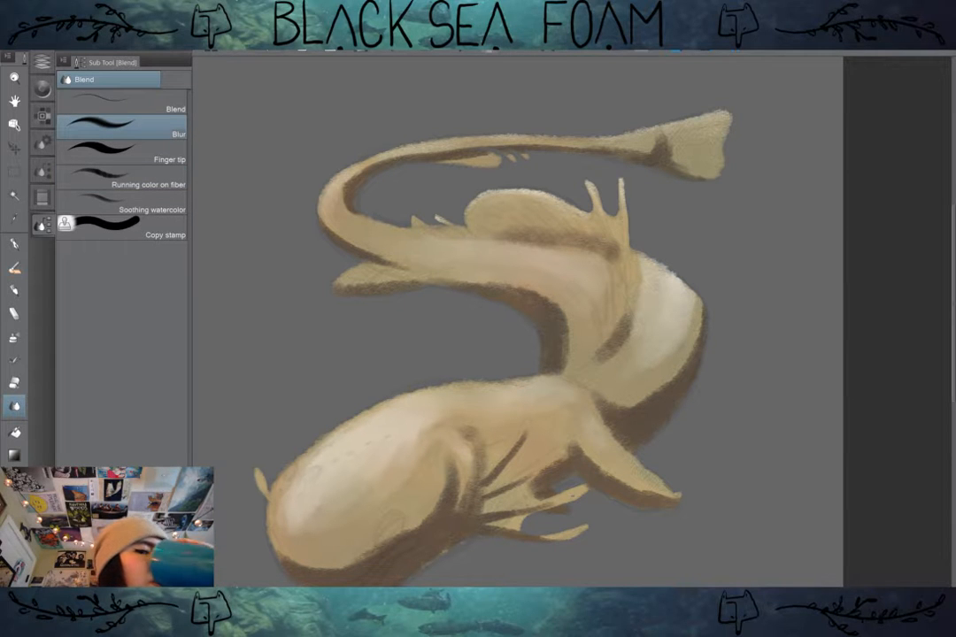
pyautogui.click(122, 102)
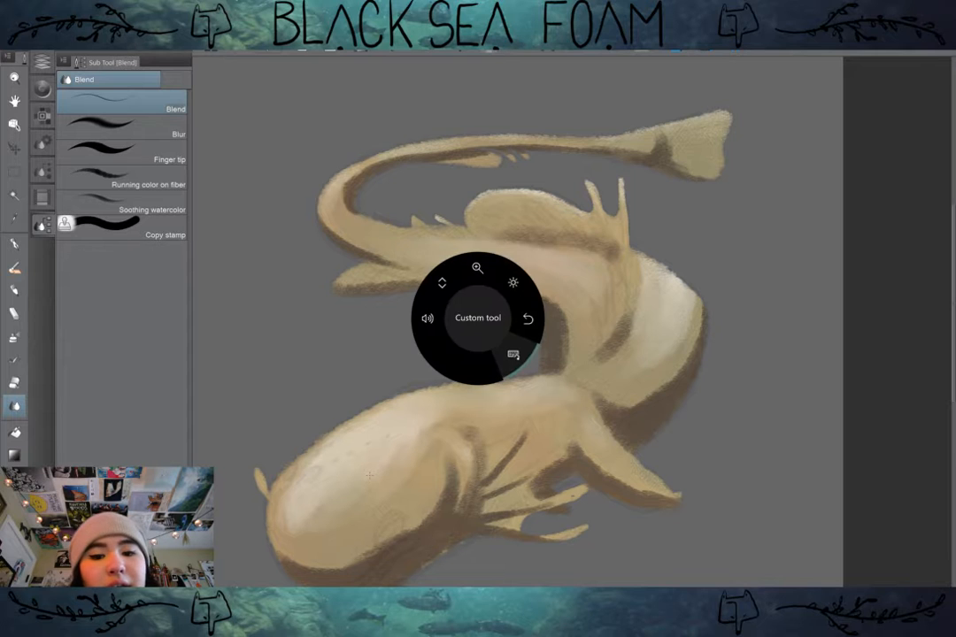
pyautogui.press(']')
pyautogui.press(']')
pyautogui.press(']')
pyautogui.press(']')
pyautogui.press(']')
pyautogui.press(']')
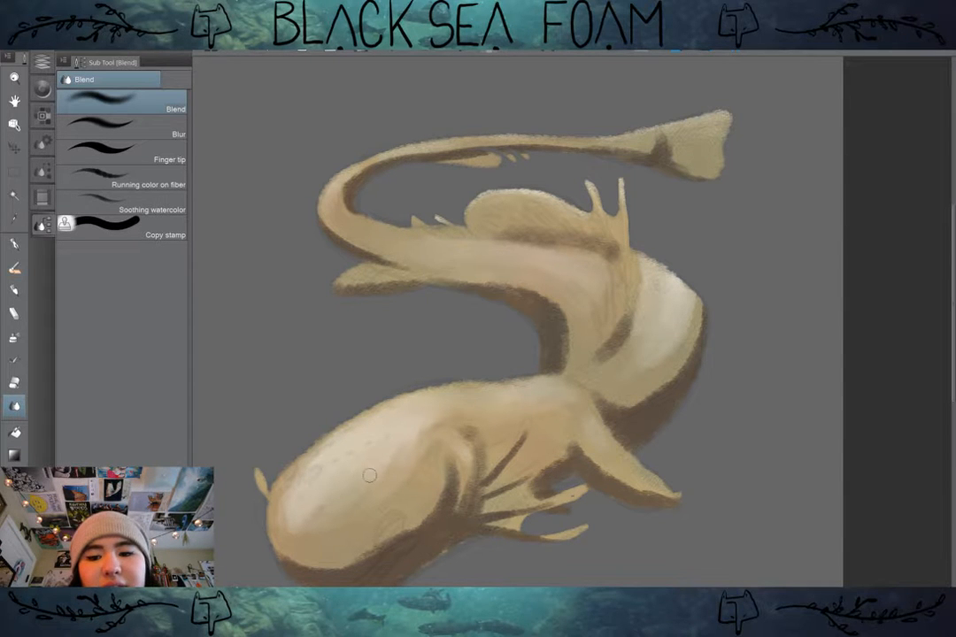
pyautogui.moveTo(388, 435)
pyautogui.mouseDown()
pyautogui.moveTo(398, 449)
pyautogui.moveTo(381, 450)
pyautogui.moveTo(368, 480)
pyautogui.moveTo(367, 446)
pyautogui.moveTo(328, 478)
pyautogui.moveTo(337, 492)
pyautogui.mouseUp()
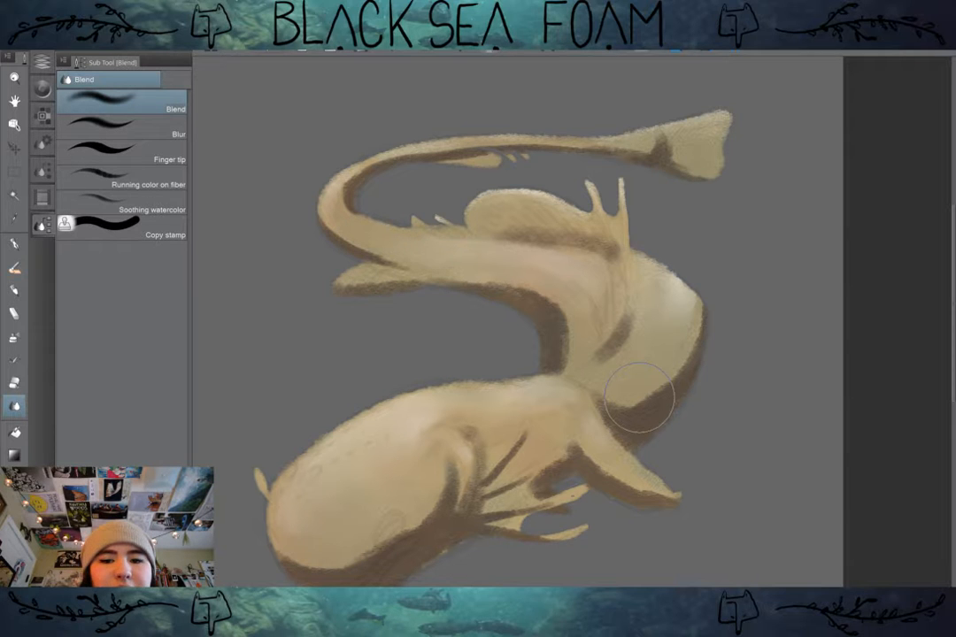
pyautogui.moveTo(639, 397); pyautogui.dragTo(620, 372)
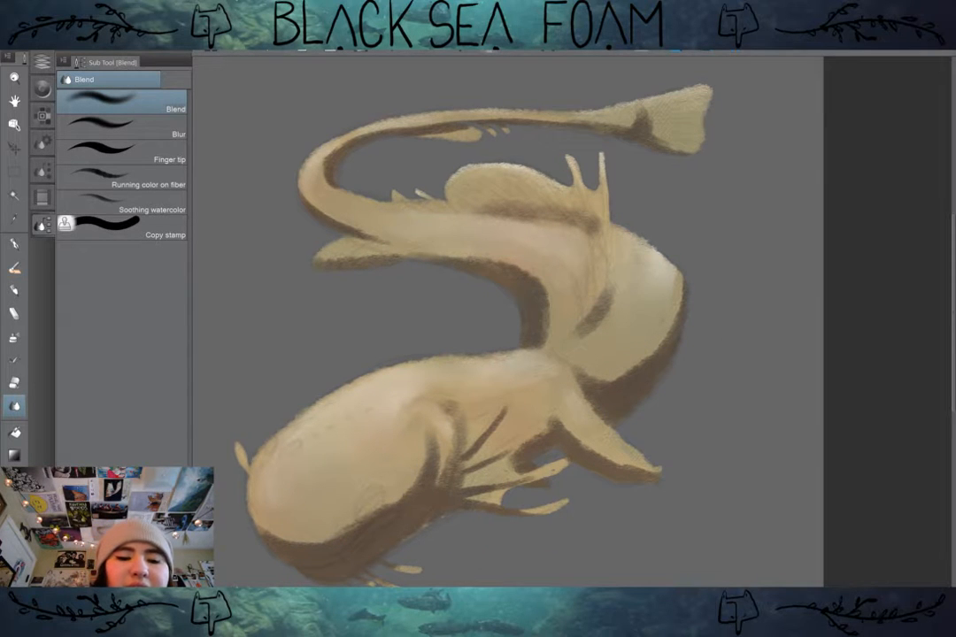
# Step: Soften the Multiply shadows under the head and around the gill folds and front limbs on Layer 8 with Running color on fiber
pyautogui.click(42, 60)
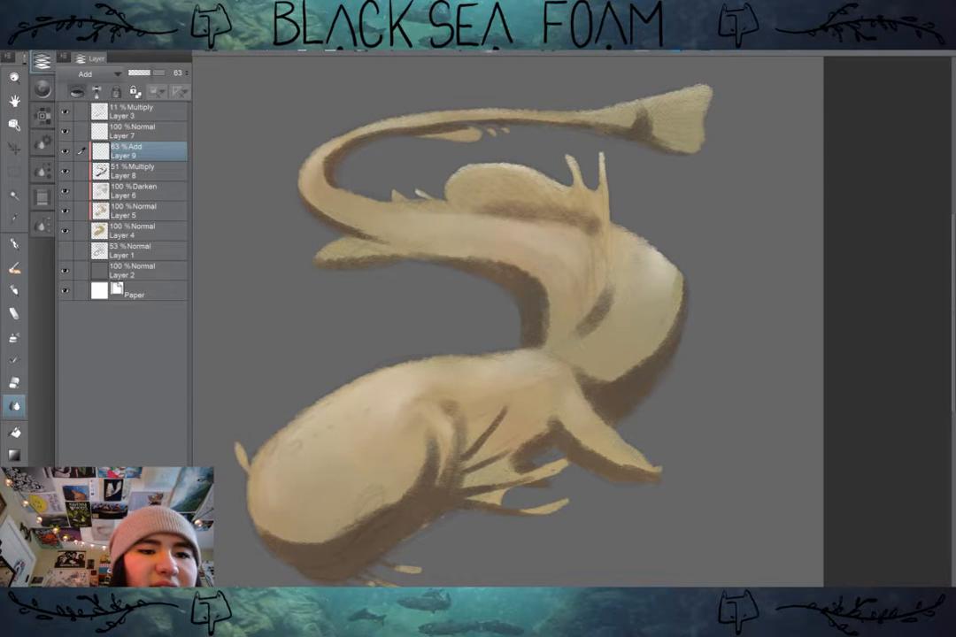
pyautogui.moveTo(272, 519)
pyautogui.mouseDown()
pyautogui.moveTo(267, 528)
pyautogui.moveTo(309, 536)
pyautogui.moveTo(292, 542)
pyautogui.mouseUp()
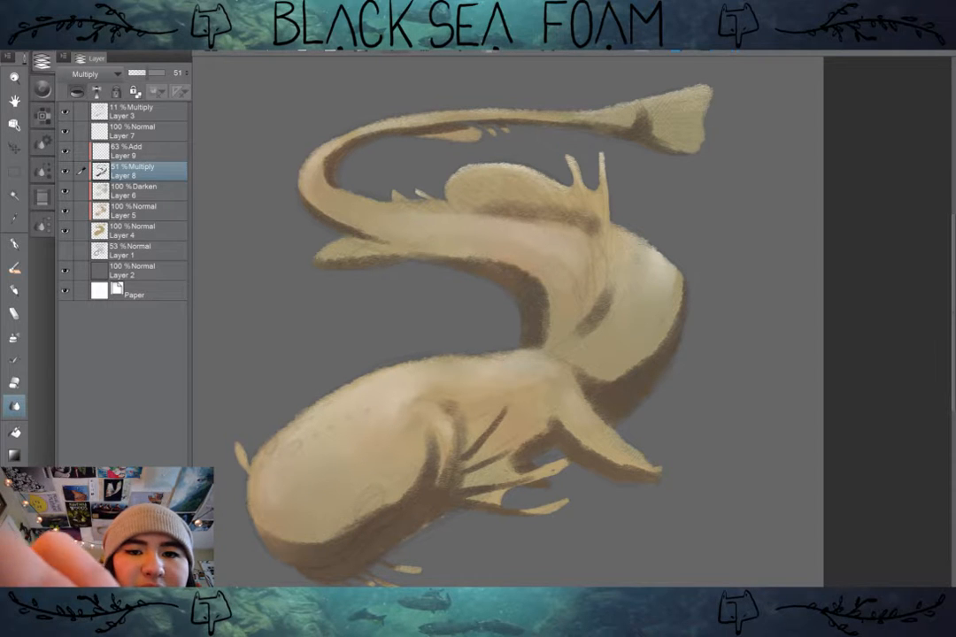
pyautogui.click(42, 225)
pyautogui.click(122, 178)
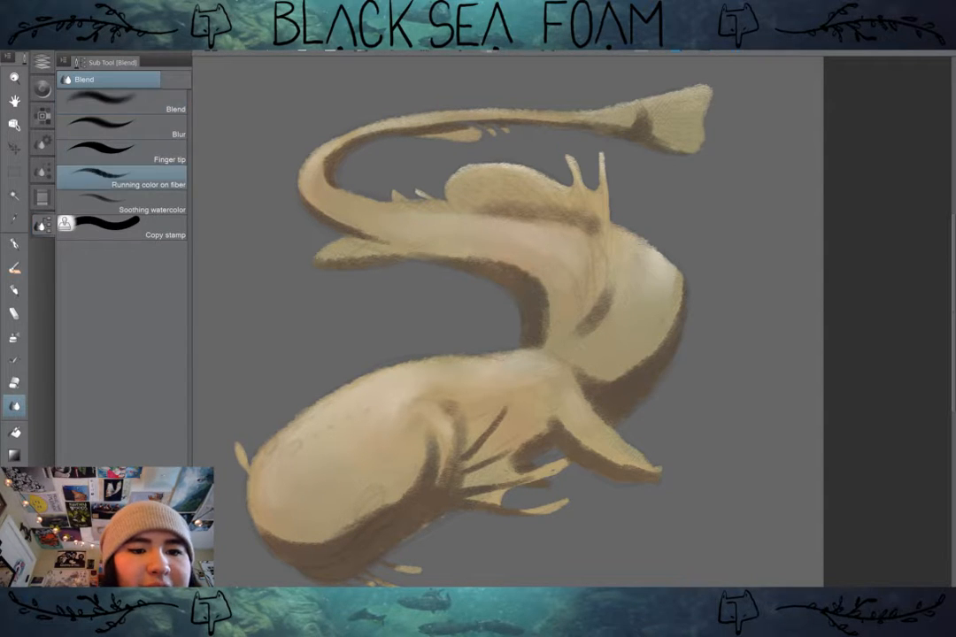
pyautogui.moveTo(305, 528)
pyautogui.mouseDown()
pyautogui.moveTo(270, 526)
pyautogui.moveTo(261, 514)
pyautogui.moveTo(306, 539)
pyautogui.moveTo(345, 530)
pyautogui.moveTo(266, 525)
pyautogui.moveTo(332, 538)
pyautogui.moveTo(291, 531)
pyautogui.moveTo(359, 507)
pyautogui.moveTo(283, 541)
pyautogui.moveTo(364, 512)
pyautogui.moveTo(330, 540)
pyautogui.moveTo(352, 529)
pyautogui.moveTo(315, 541)
pyautogui.moveTo(369, 504)
pyautogui.moveTo(281, 531)
pyautogui.mouseUp()
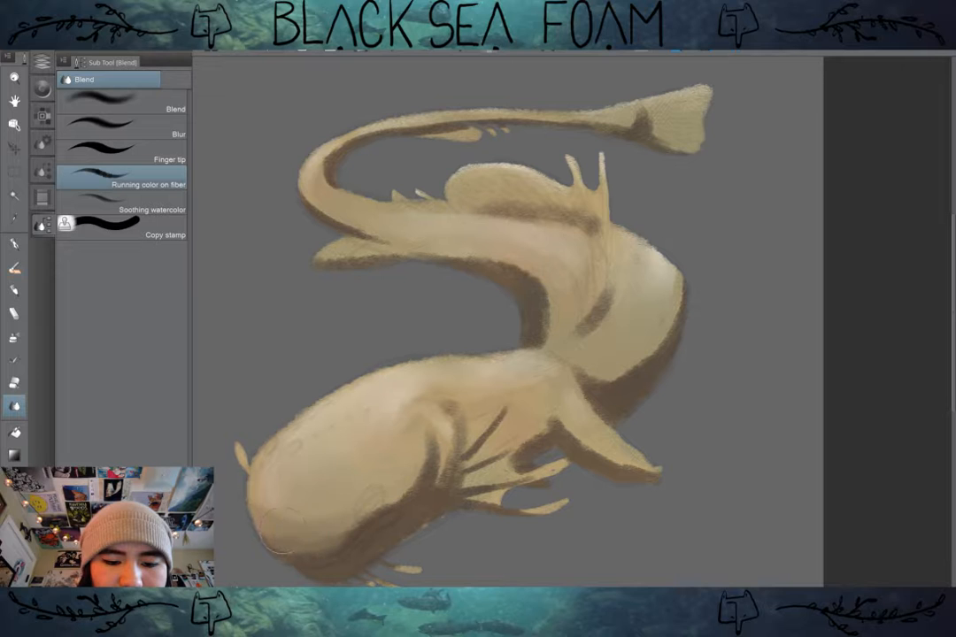
pyautogui.moveTo(352, 521)
pyautogui.mouseDown()
pyautogui.moveTo(335, 497)
pyautogui.moveTo(341, 522)
pyautogui.moveTo(394, 490)
pyautogui.moveTo(367, 526)
pyautogui.moveTo(416, 503)
pyautogui.mouseUp()
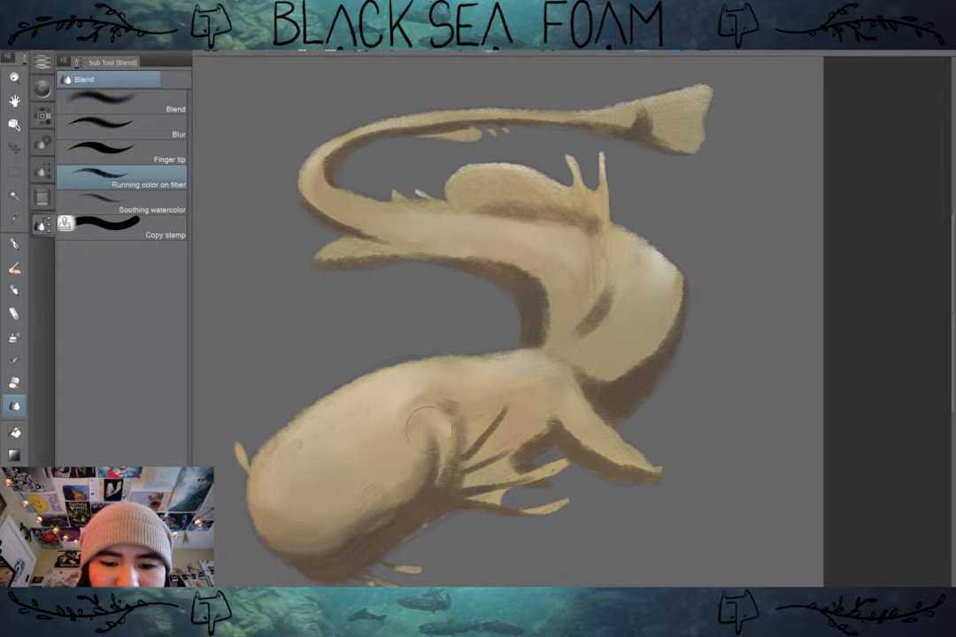
pyautogui.moveTo(430, 450); pyautogui.dragTo(431, 512)
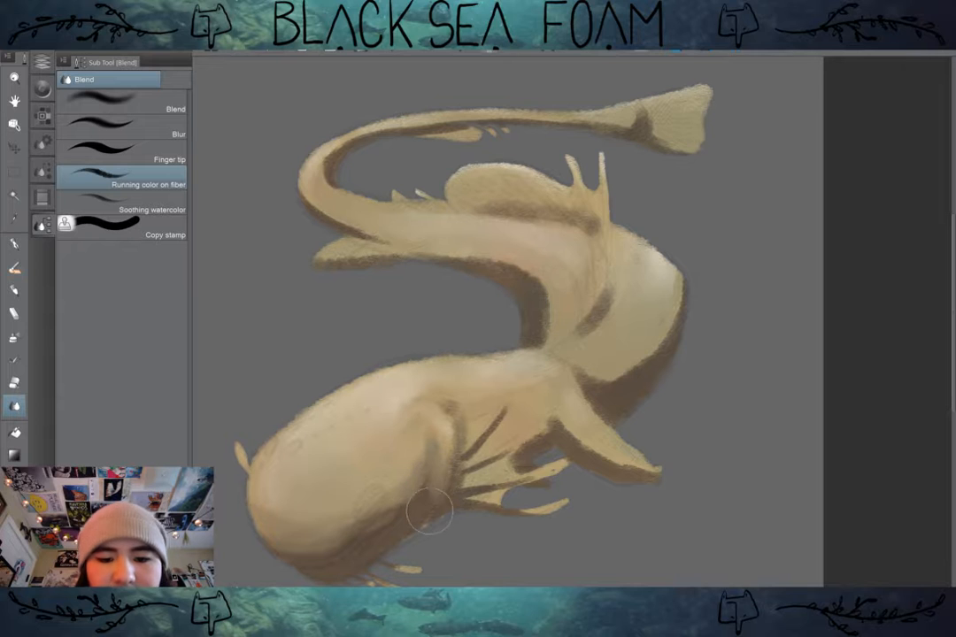
pyautogui.moveTo(452, 406); pyautogui.dragTo(445, 428)
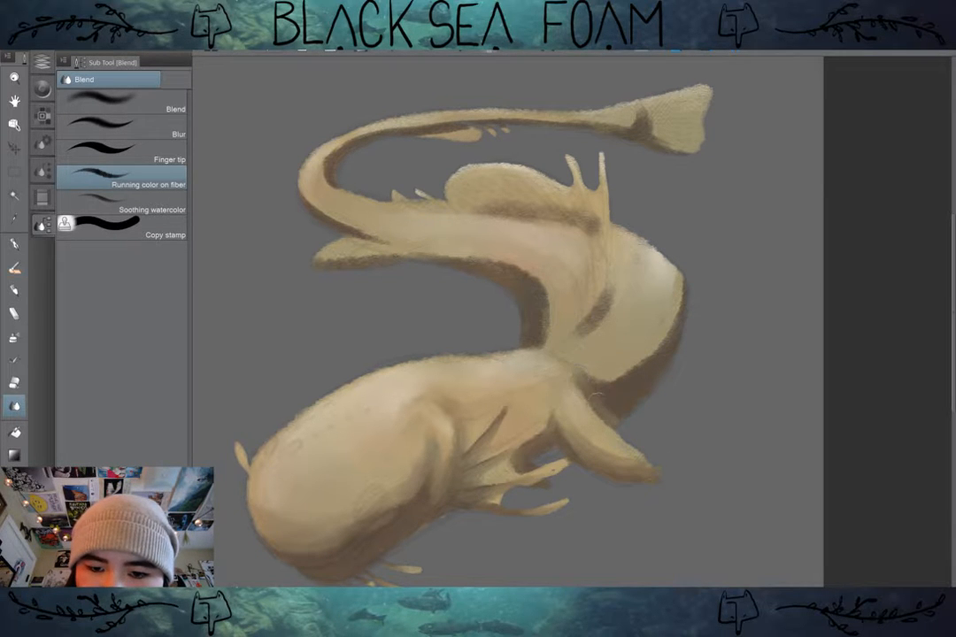
# Step: Blend the shadow edges along the outer and inner body curves and the fold beside the dorsal spines
pyautogui.moveTo(624, 383)
pyautogui.mouseDown()
pyautogui.moveTo(657, 357)
pyautogui.moveTo(600, 407)
pyautogui.moveTo(642, 363)
pyautogui.moveTo(590, 368)
pyautogui.moveTo(662, 346)
pyautogui.moveTo(596, 388)
pyautogui.moveTo(629, 332)
pyautogui.moveTo(590, 368)
pyautogui.moveTo(654, 364)
pyautogui.moveTo(679, 266)
pyautogui.moveTo(670, 346)
pyautogui.moveTo(699, 274)
pyautogui.moveTo(618, 415)
pyautogui.mouseUp()
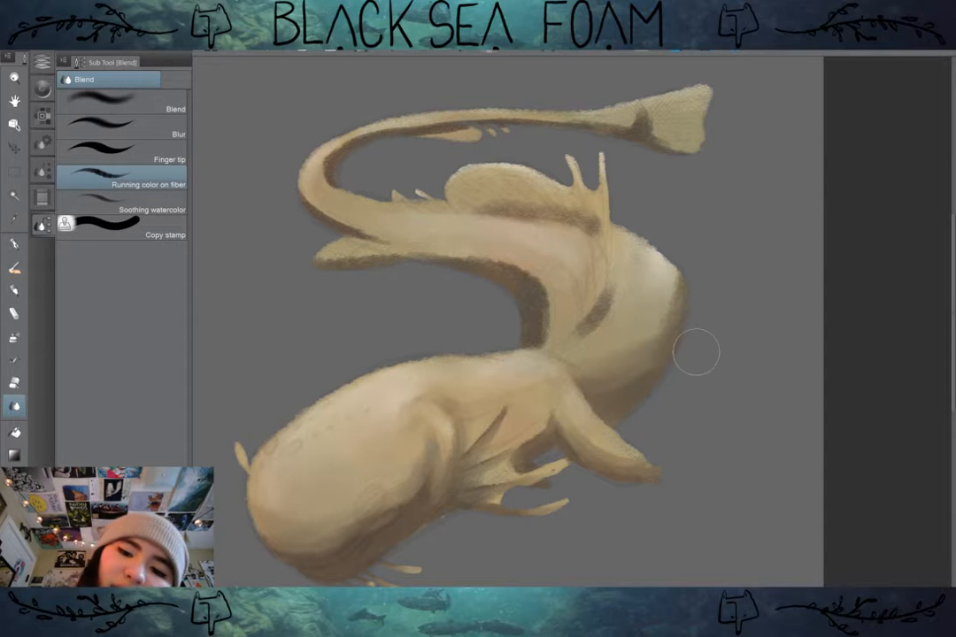
pyautogui.moveTo(531, 329)
pyautogui.mouseDown()
pyautogui.moveTo(532, 303)
pyautogui.moveTo(492, 265)
pyautogui.mouseUp()
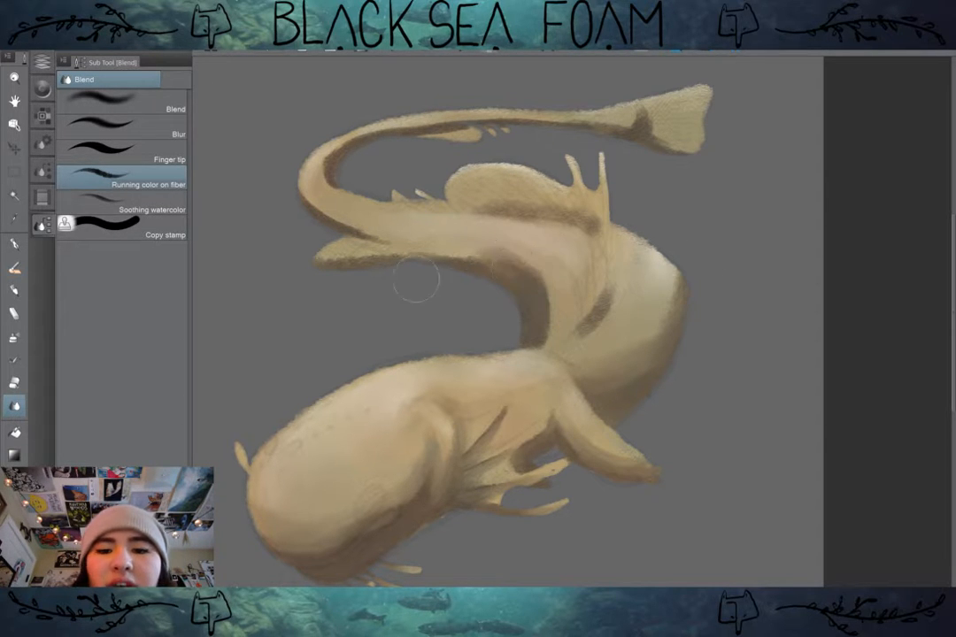
pyautogui.moveTo(398, 248)
pyautogui.mouseDown()
pyautogui.moveTo(407, 241)
pyautogui.moveTo(533, 300)
pyautogui.moveTo(541, 296)
pyautogui.moveTo(535, 333)
pyautogui.moveTo(528, 308)
pyautogui.moveTo(502, 302)
pyautogui.moveTo(482, 268)
pyautogui.mouseUp()
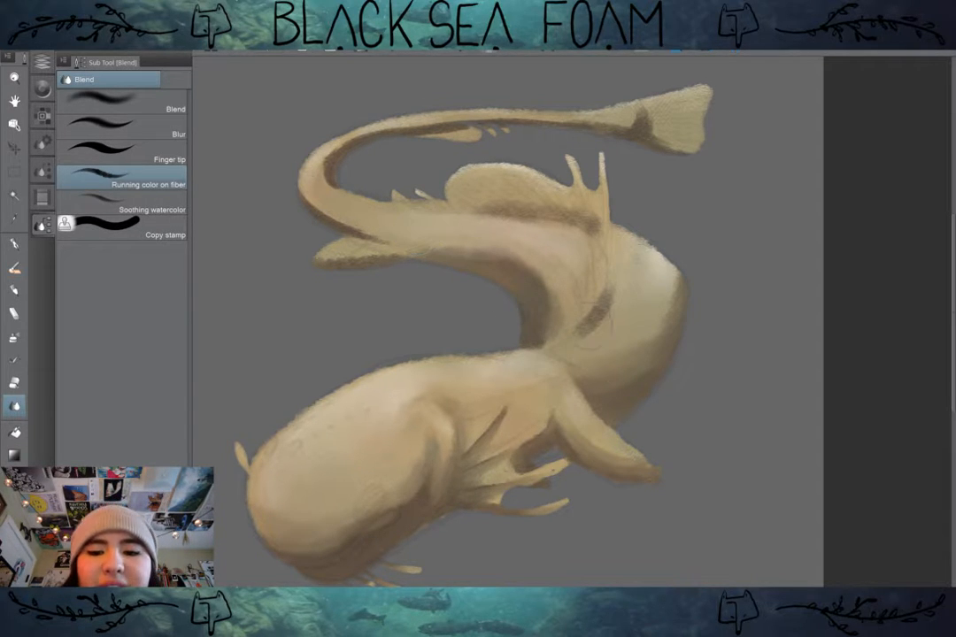
pyautogui.moveTo(586, 324)
pyautogui.mouseDown()
pyautogui.moveTo(613, 272)
pyautogui.moveTo(599, 312)
pyautogui.mouseUp()
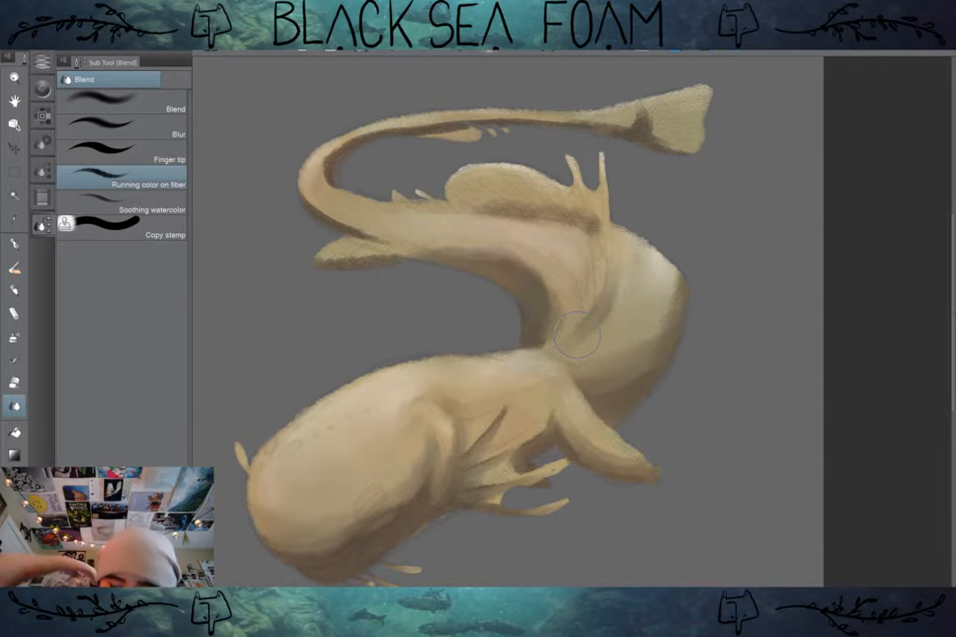
# Step: Blend the Multiply shadows along the inner body curve, hind fin, underside of the tail and tail fin base with Running color on fiber
pyautogui.moveTo(504, 288); pyautogui.dragTo(472, 274)
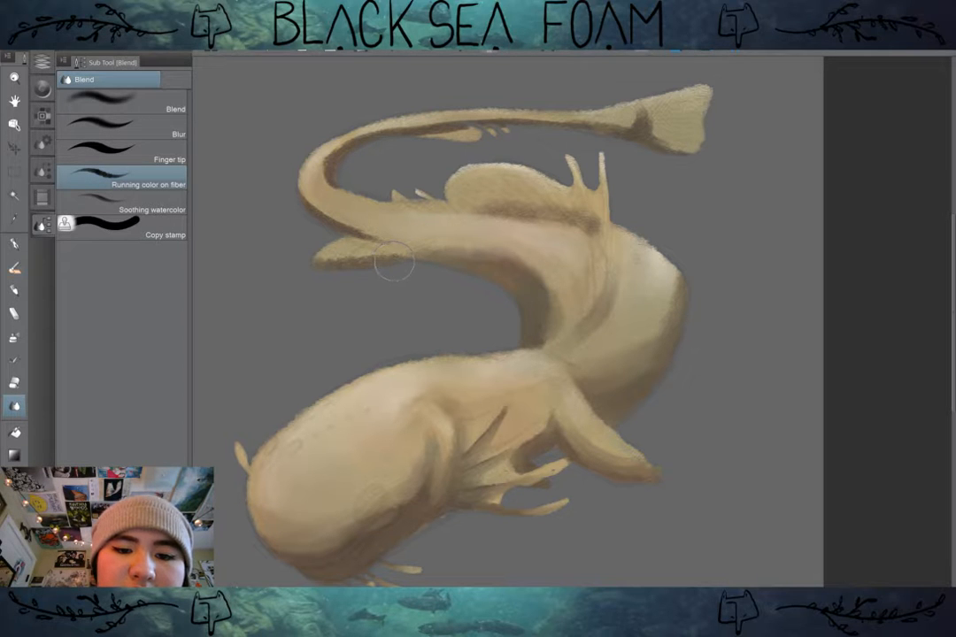
pyautogui.moveTo(394, 262); pyautogui.dragTo(346, 256)
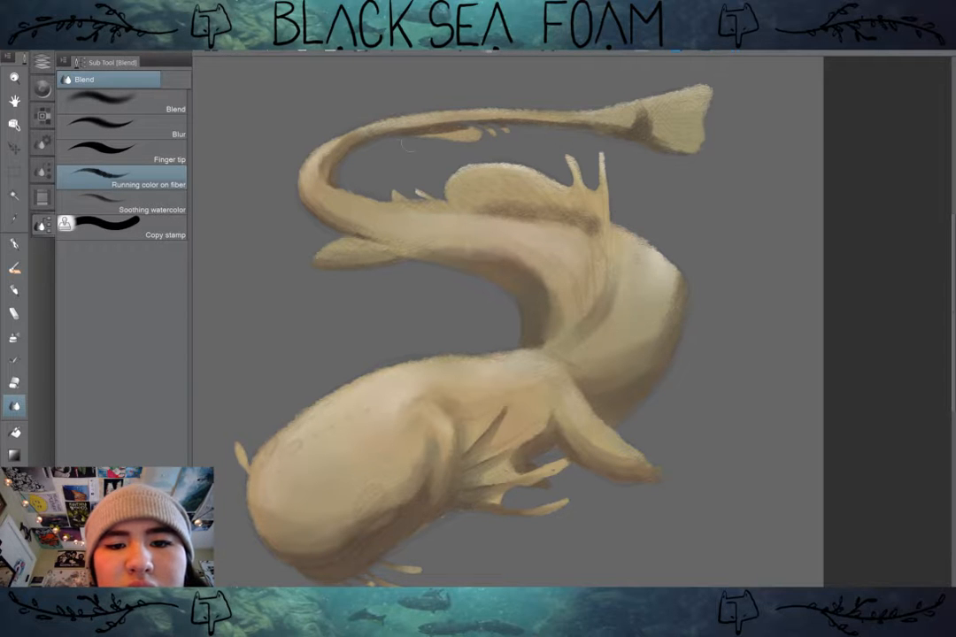
pyautogui.moveTo(423, 135)
pyautogui.mouseDown()
pyautogui.moveTo(478, 124)
pyautogui.moveTo(434, 151)
pyautogui.moveTo(406, 132)
pyautogui.moveTo(504, 119)
pyautogui.moveTo(429, 114)
pyautogui.moveTo(529, 127)
pyautogui.moveTo(498, 125)
pyautogui.mouseUp()
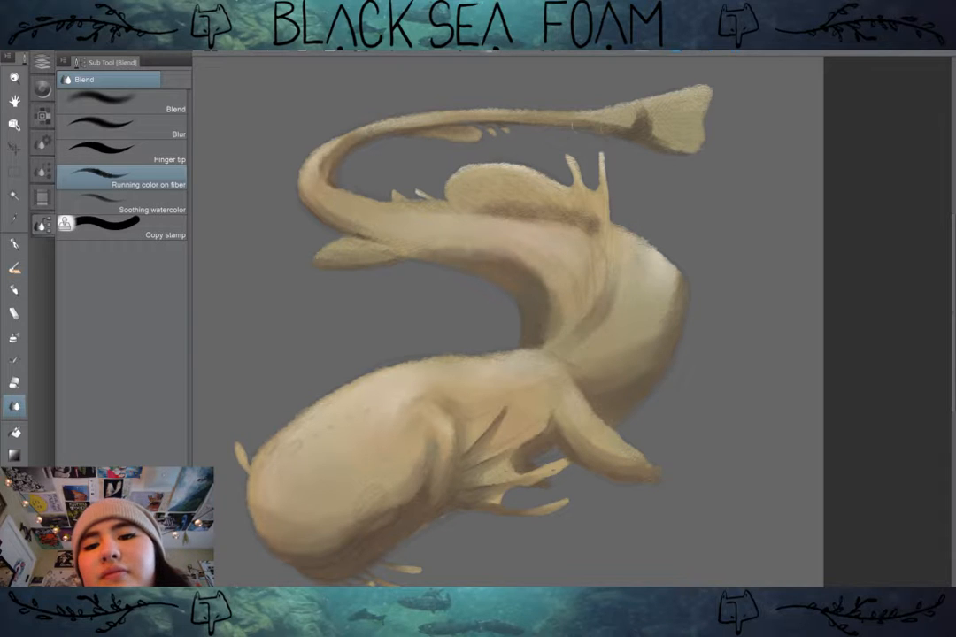
pyautogui.moveTo(644, 122)
pyautogui.mouseDown()
pyautogui.moveTo(615, 137)
pyautogui.moveTo(637, 124)
pyautogui.moveTo(708, 152)
pyautogui.moveTo(641, 135)
pyautogui.moveTo(716, 135)
pyautogui.moveTo(642, 134)
pyautogui.mouseUp()
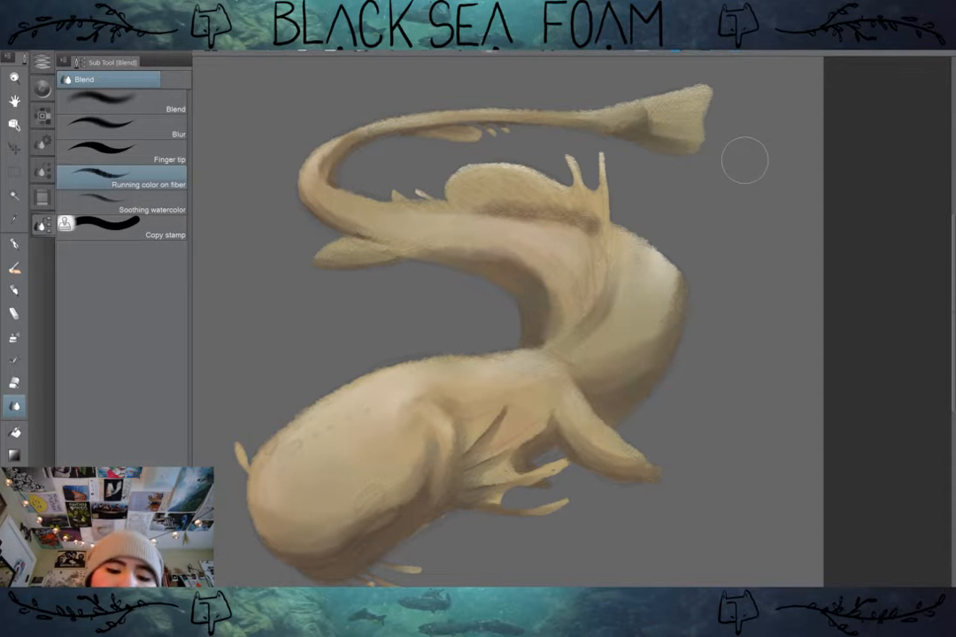
pyautogui.scroll(-1, 677, 362)
pyautogui.moveTo(575, 354); pyautogui.dragTo(587, 314)
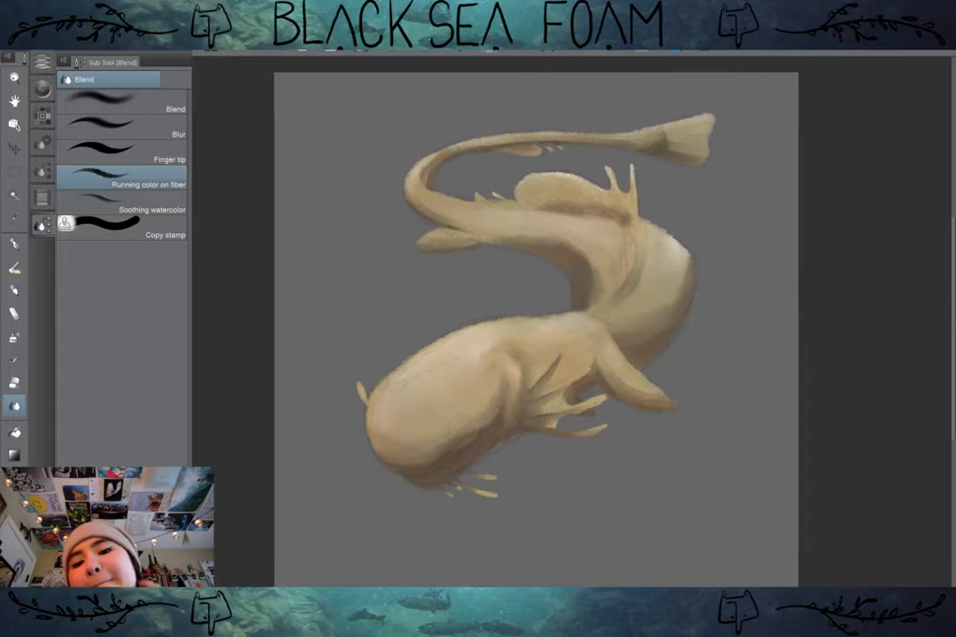
# Step: Set Layer 8 to Normal blending at 100% opacity and sample its dark purple shadow under the head as the brush colour
pyautogui.scroll(1, 652, 329)
pyautogui.press('b')
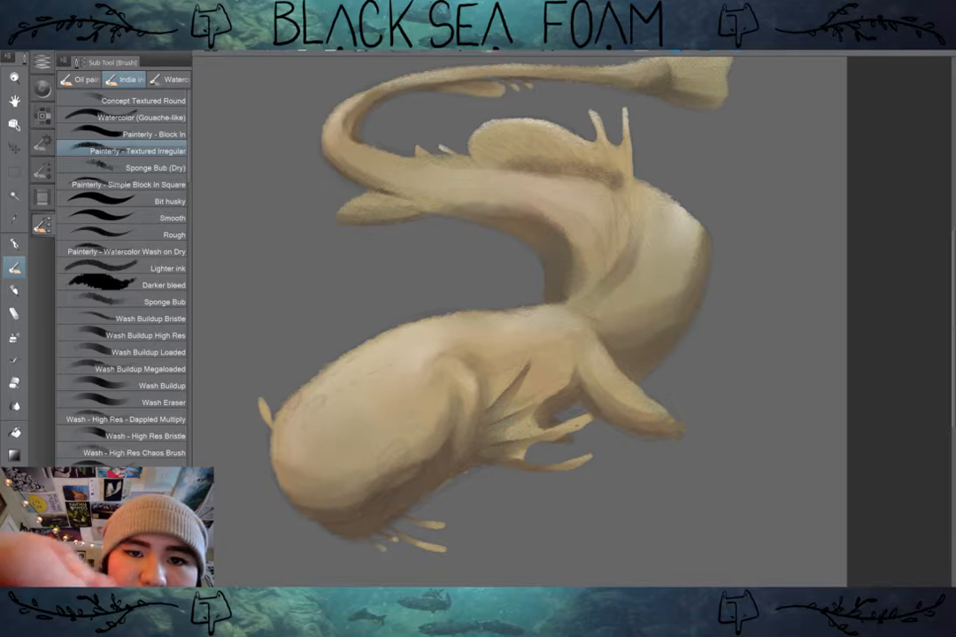
pyautogui.click(46, 90)
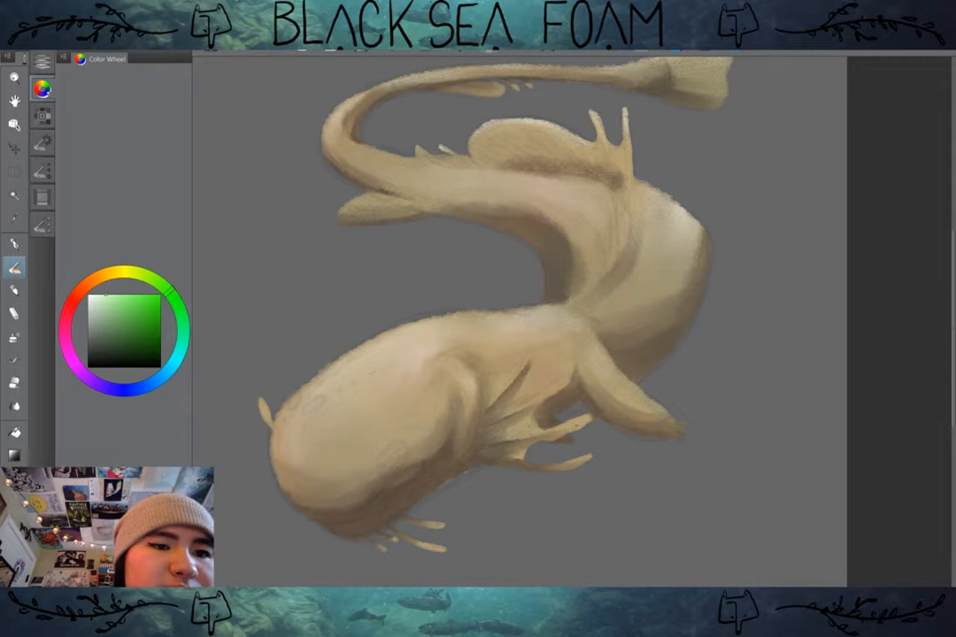
pyautogui.click(41, 62)
pyautogui.click(88, 73)
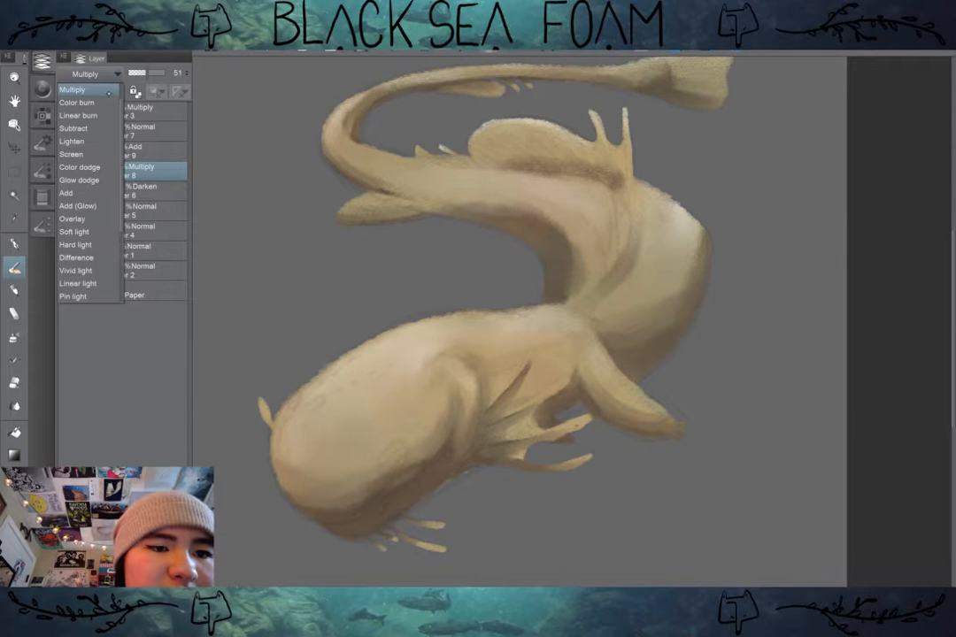
pyautogui.scroll(1, 98, 93)
pyautogui.click(89, 115)
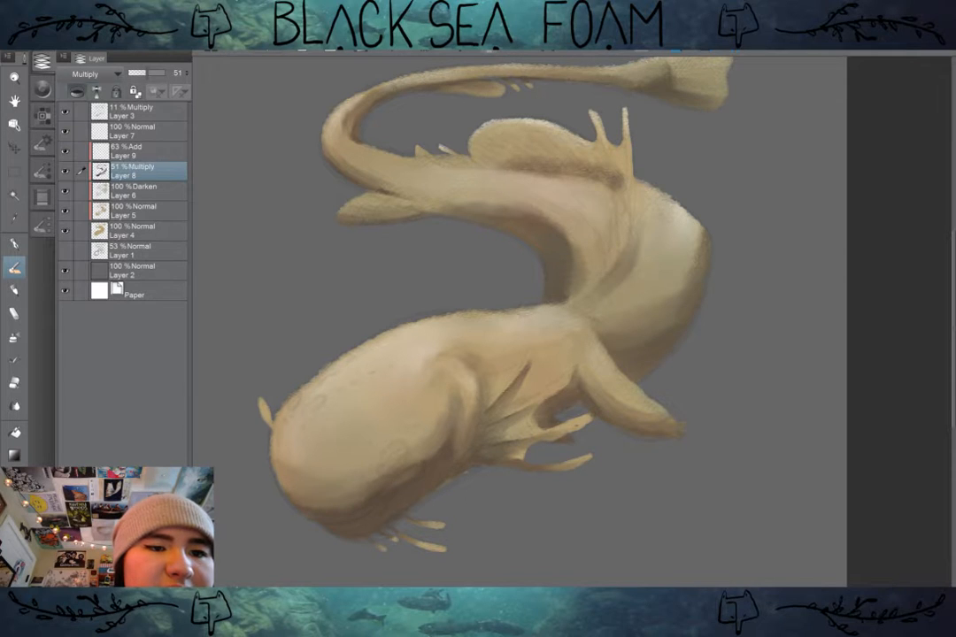
pyautogui.moveTo(146, 73); pyautogui.dragTo(170, 73)
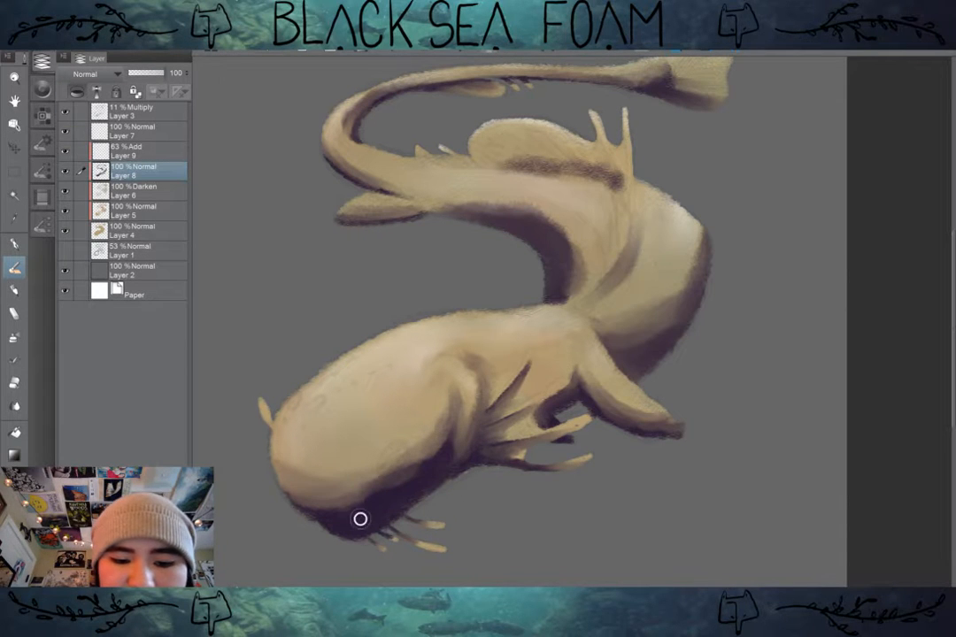
# Step: Restore Layer 8 to 51% opacity with Multiply blending
pyautogui.hotkey('ctrl', 'z')
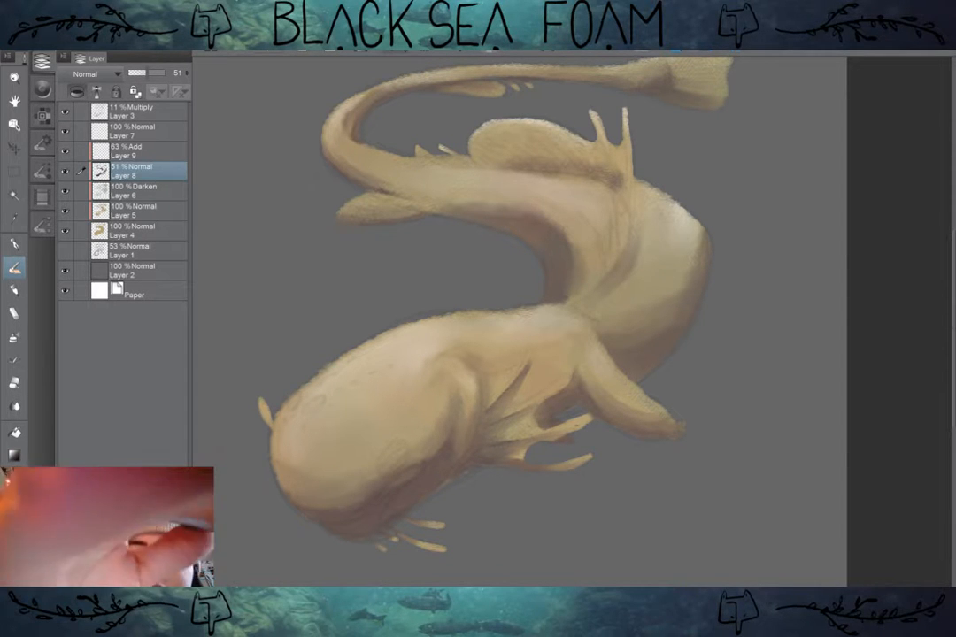
pyautogui.click(116, 75)
pyautogui.click(71, 115)
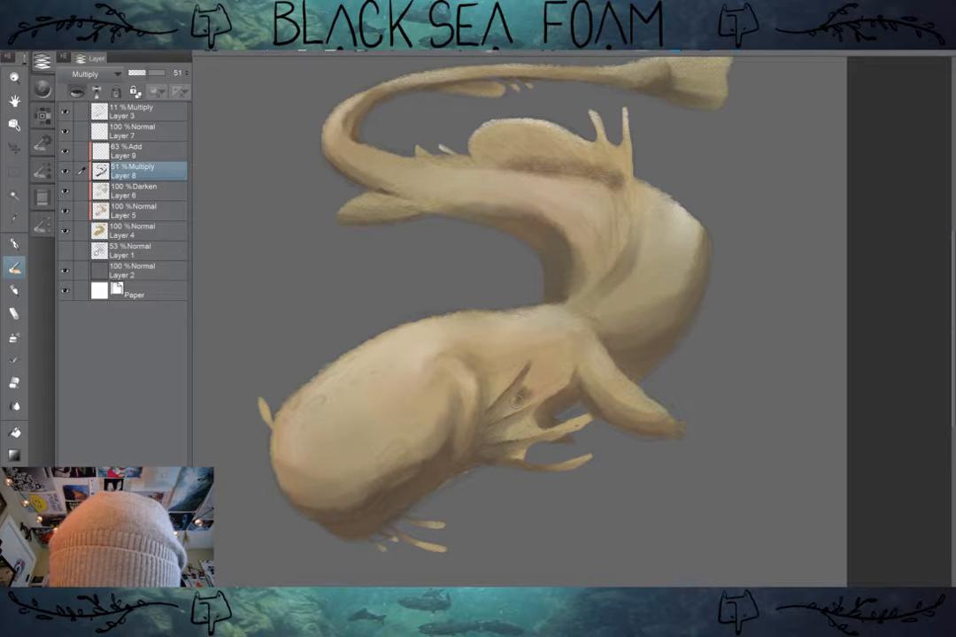
# Step: Paint small dark shadow patches in the gaps between the gill folds on Layer 8 with the Painterly - Textured Irregular brush
pyautogui.moveTo(519, 397); pyautogui.dragTo(529, 392)
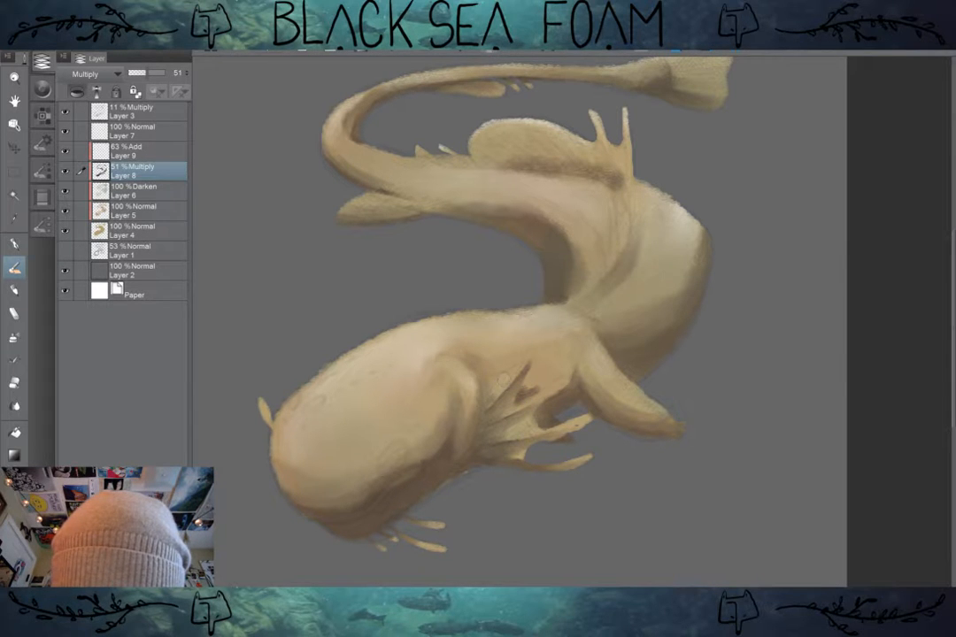
pyautogui.moveTo(490, 386); pyautogui.dragTo(487, 394)
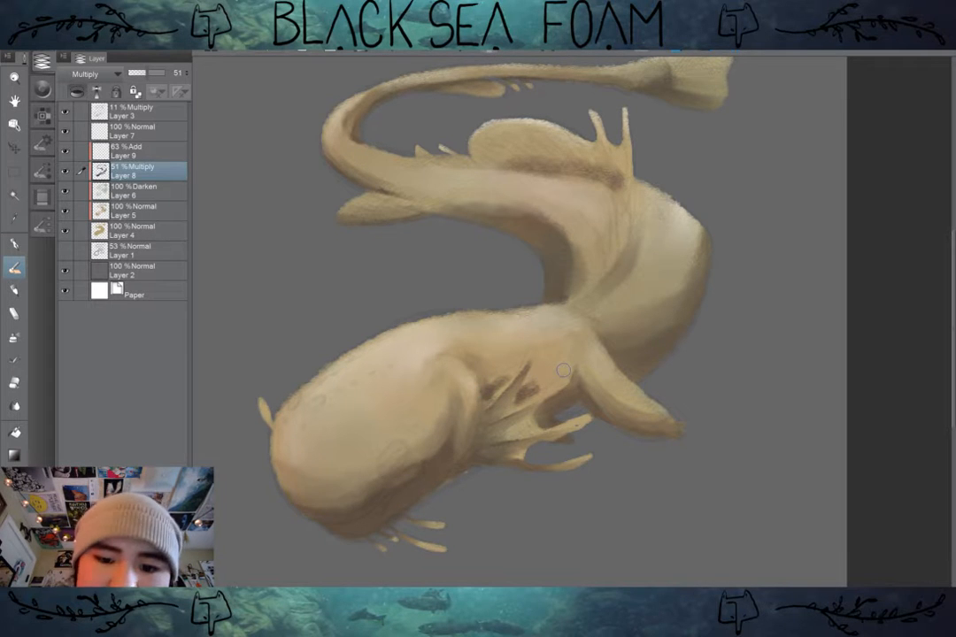
pyautogui.scroll(1, 591, 395)
pyautogui.moveTo(584, 394); pyautogui.dragTo(639, 364)
# Step: Blend the dark patches between the gill folds into the surrounding body
pyautogui.press('j')
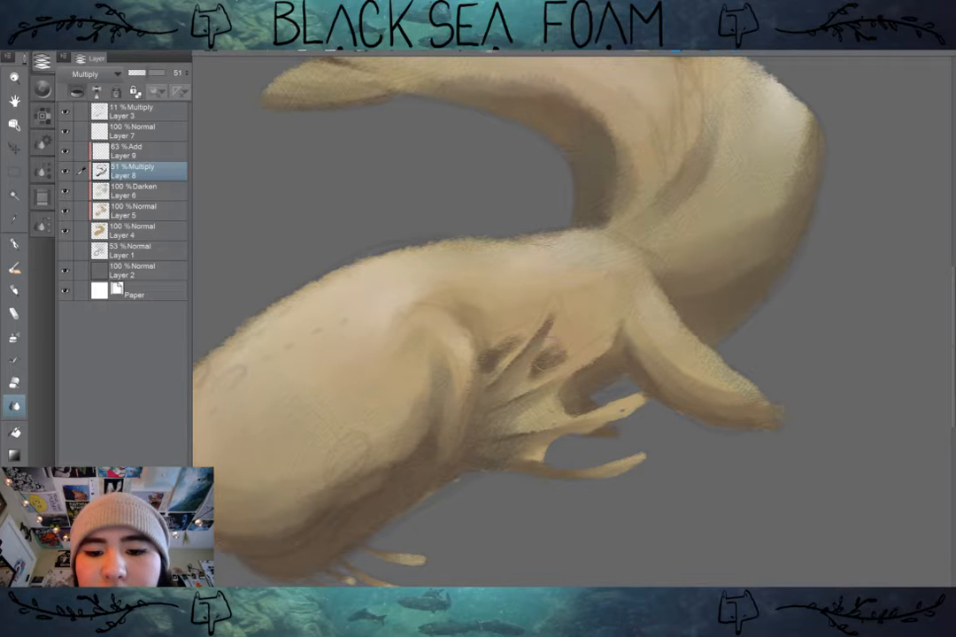
pyautogui.moveTo(546, 358)
pyautogui.mouseDown()
pyautogui.moveTo(577, 339)
pyautogui.moveTo(561, 325)
pyautogui.moveTo(570, 337)
pyautogui.moveTo(594, 329)
pyautogui.moveTo(567, 345)
pyautogui.mouseUp()
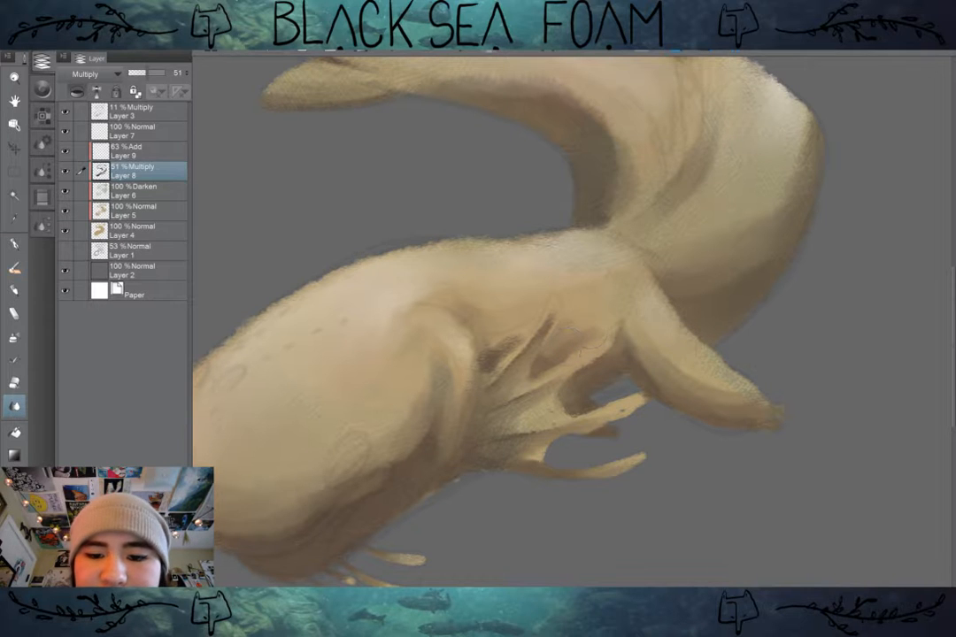
pyautogui.moveTo(492, 356)
pyautogui.mouseDown()
pyautogui.moveTo(502, 342)
pyautogui.moveTo(490, 325)
pyautogui.moveTo(462, 329)
pyautogui.moveTo(489, 361)
pyautogui.moveTo(526, 341)
pyautogui.mouseUp()
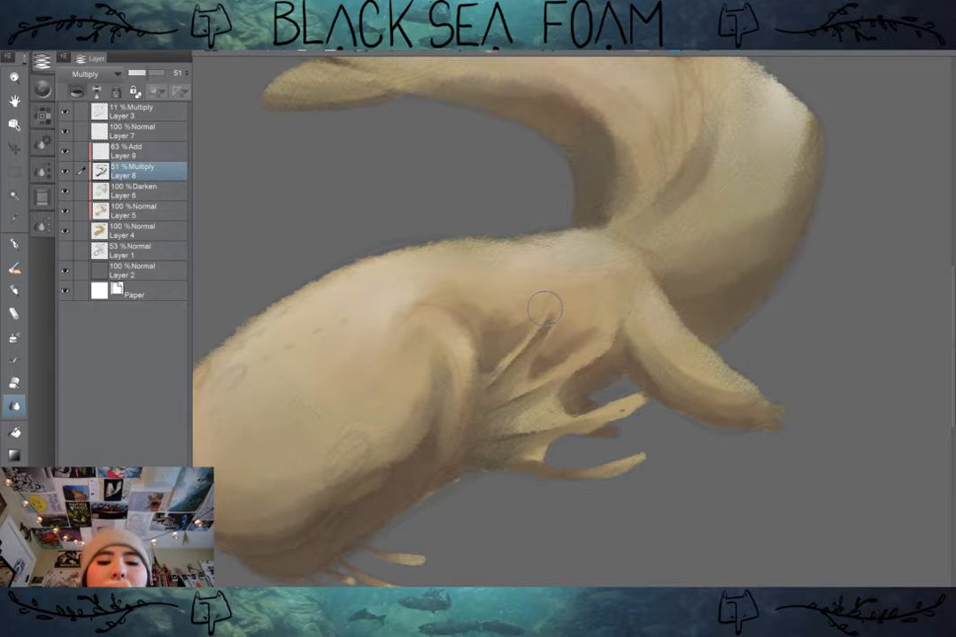
pyautogui.scroll(-3, 720, 372)
pyautogui.scroll(2, 720, 371)
pyautogui.scroll(-2, 720, 372)
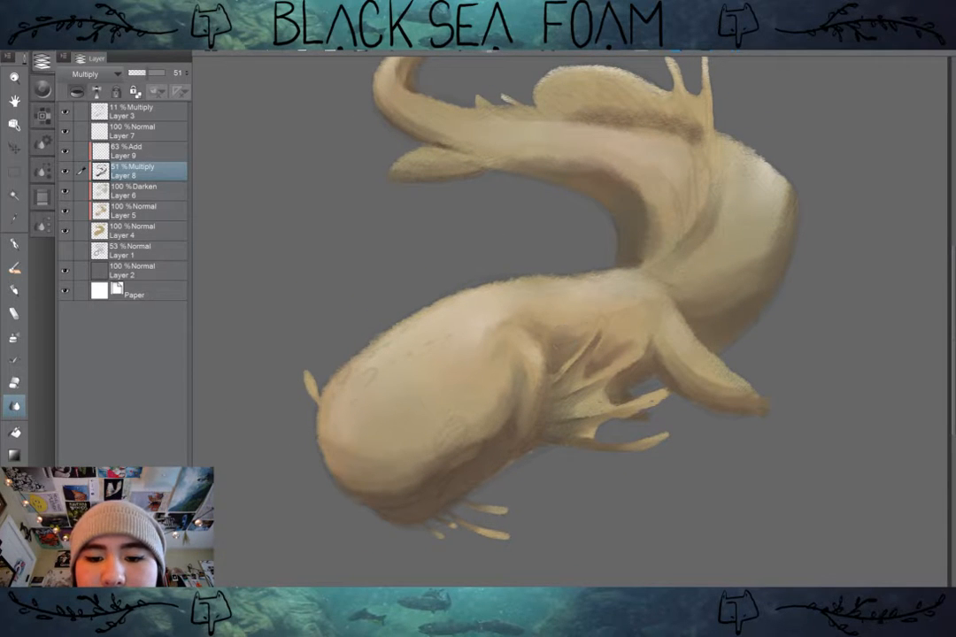
pyautogui.scroll(-1, 735, 354)
pyautogui.scroll(-2, 735, 354)
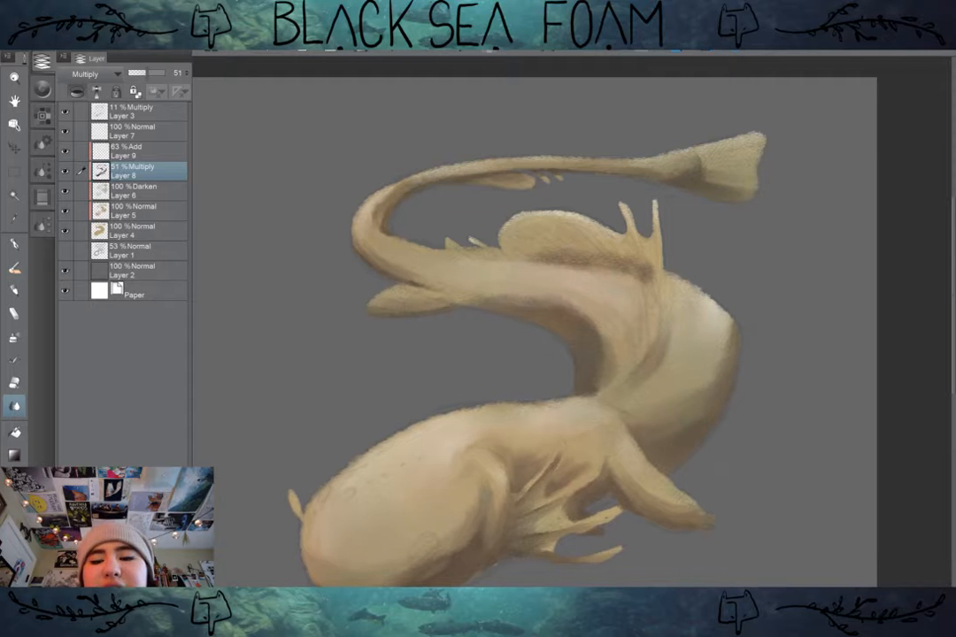
pyautogui.scroll(-2, 734, 354)
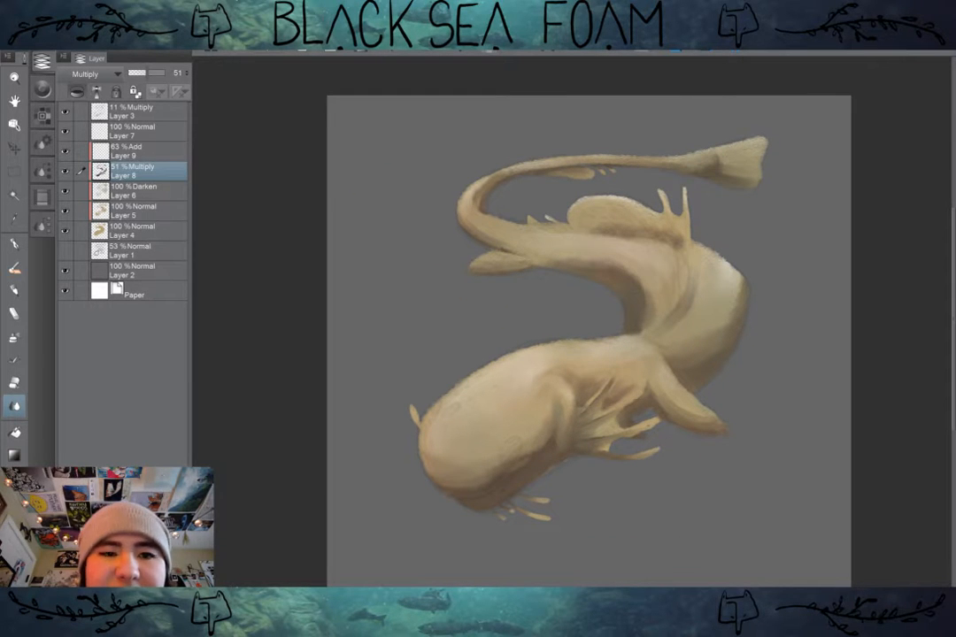
pyautogui.click(108, 42)
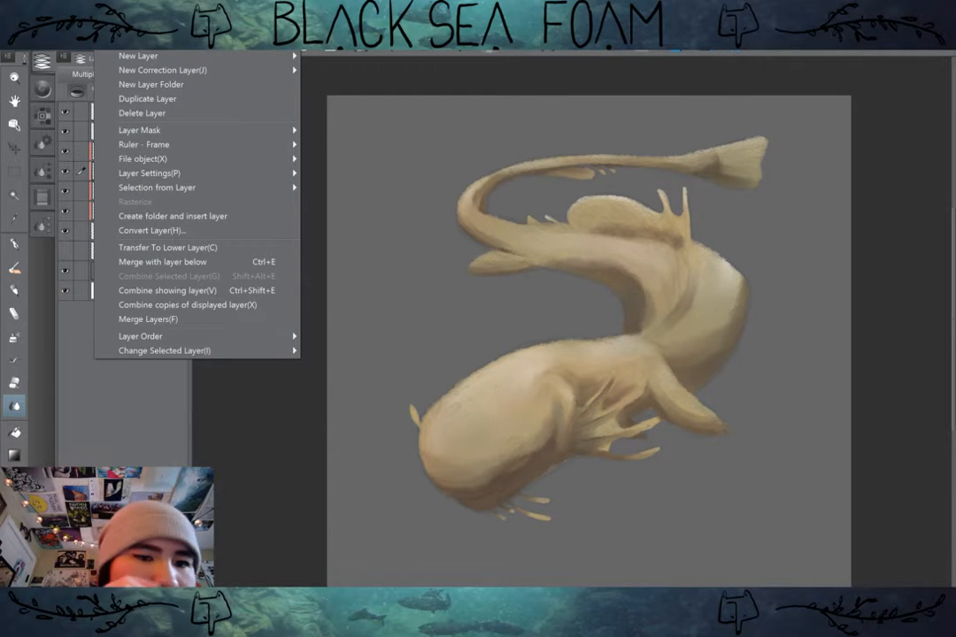
pyautogui.press('Escape')
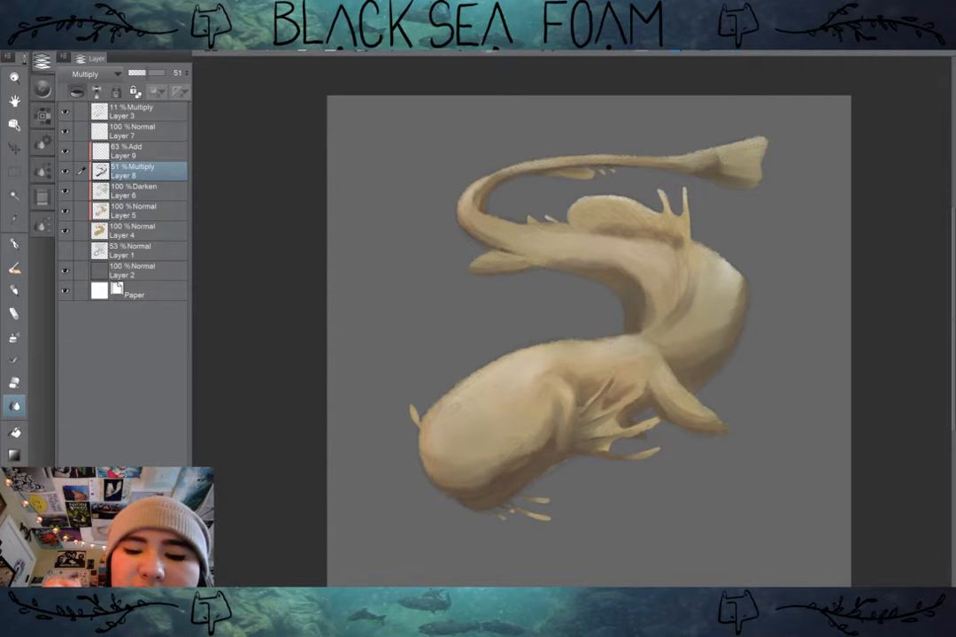
# Step: Start a Hue/Saturation/Luminosity correction on Layer 8's shadows, setting hue to -121 and saturation to 42
pyautogui.click(34, 41)
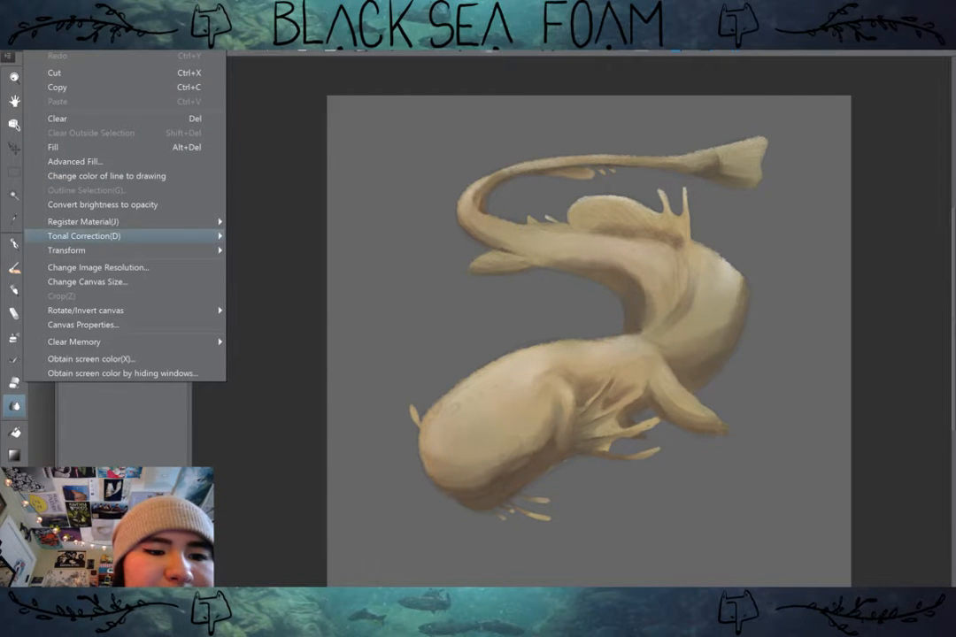
pyautogui.moveTo(98, 236)
pyautogui.click(301, 252)
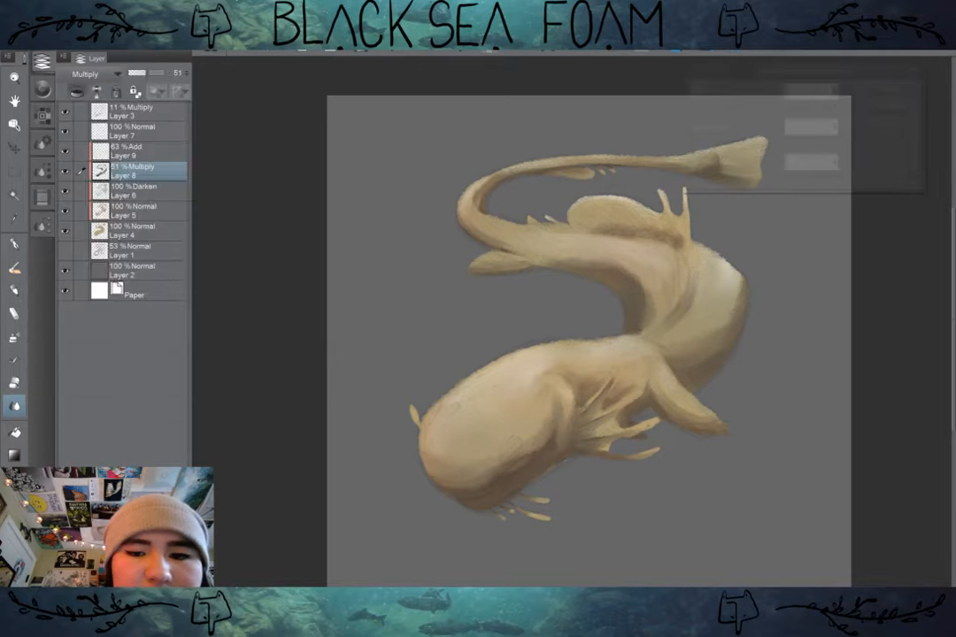
pyautogui.write('21')
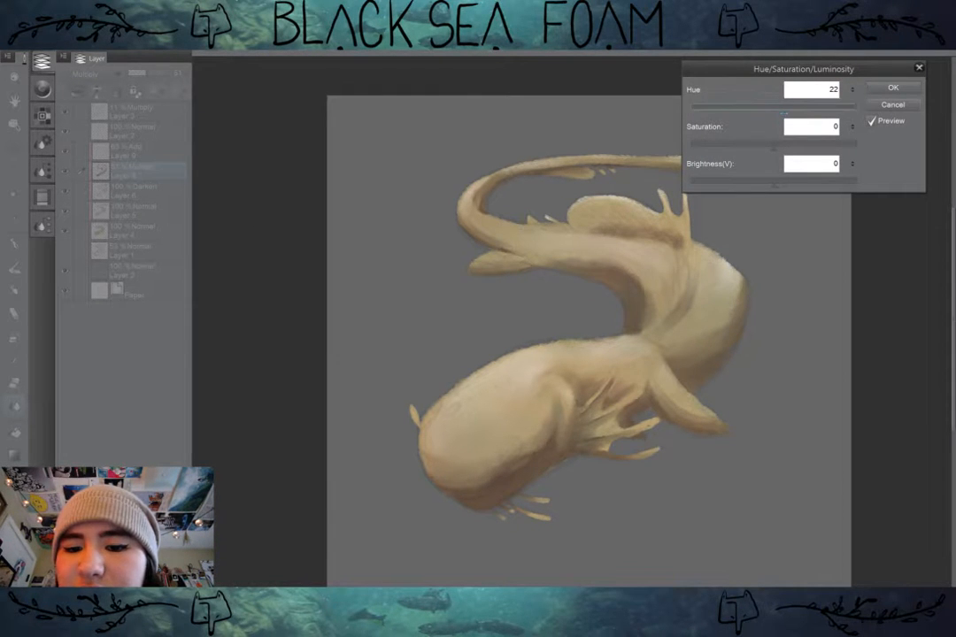
pyautogui.moveTo(785, 113); pyautogui.dragTo(797, 110)
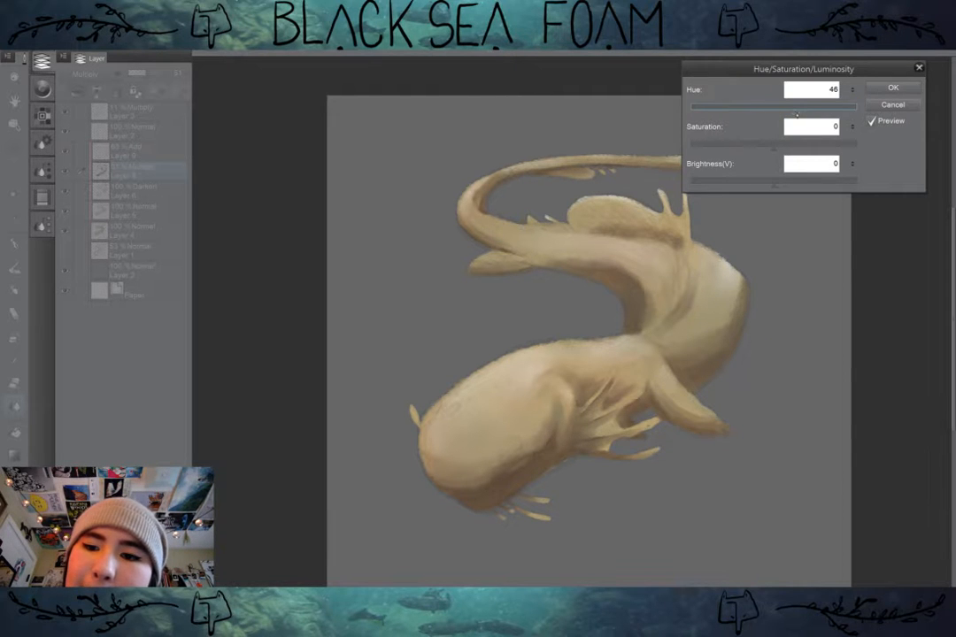
pyautogui.moveTo(776, 147); pyautogui.dragTo(721, 121)
pyautogui.click(774, 184)
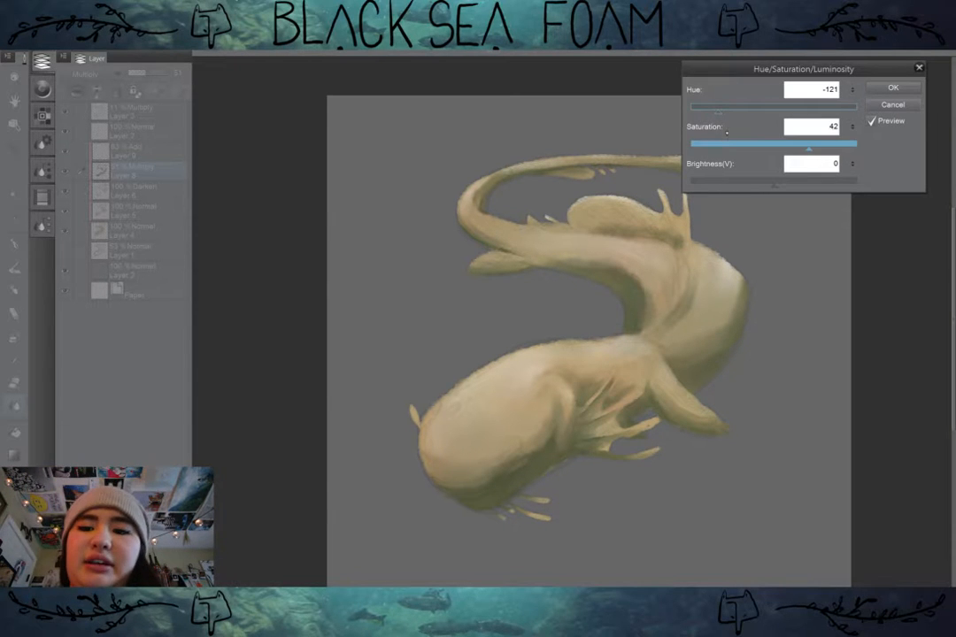
# Step: Try warmer hue shifts for the shadows, going through -55, -31 and 3 up to 22
pyautogui.moveTo(718, 111); pyautogui.dragTo(746, 118)
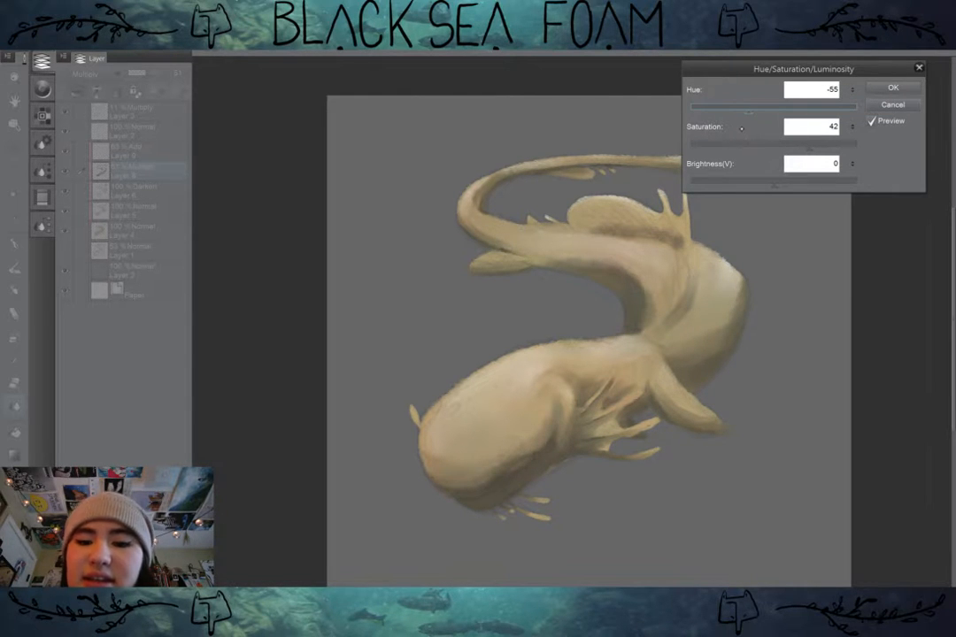
pyautogui.moveTo(749, 112); pyautogui.dragTo(768, 115)
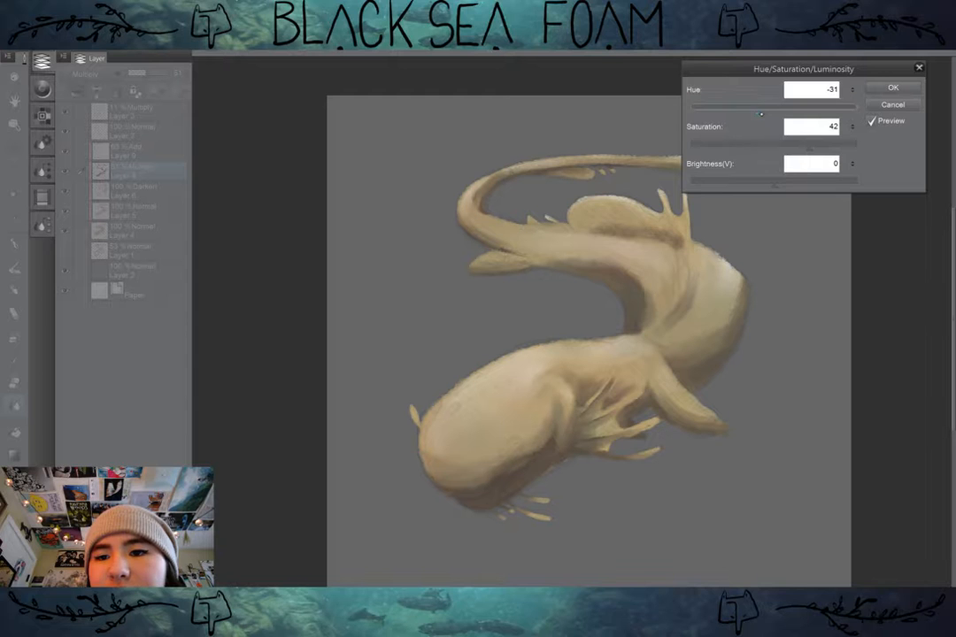
pyautogui.moveTo(760, 114); pyautogui.dragTo(775, 108)
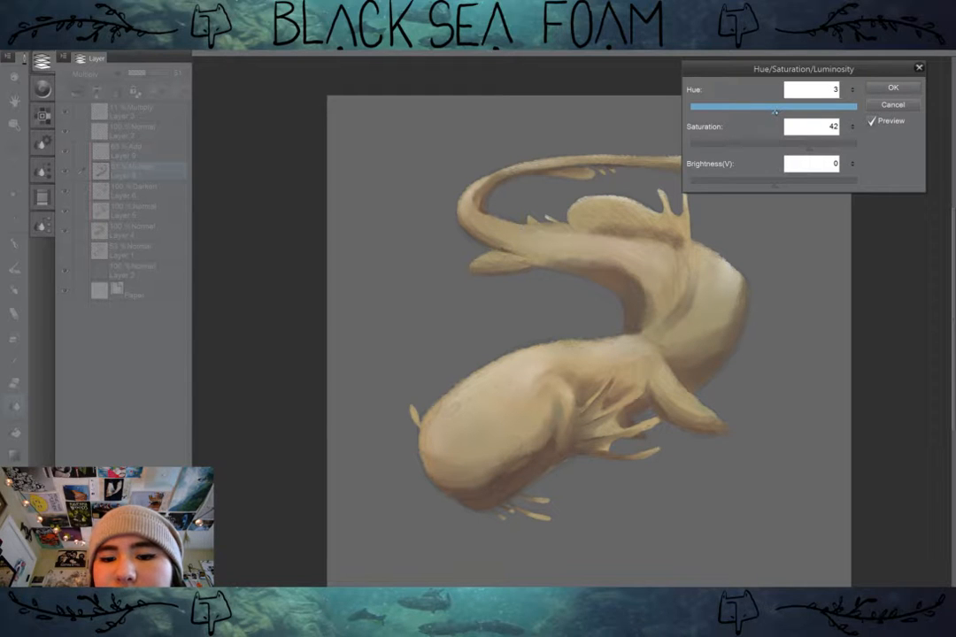
pyautogui.moveTo(782, 115); pyautogui.dragTo(786, 115)
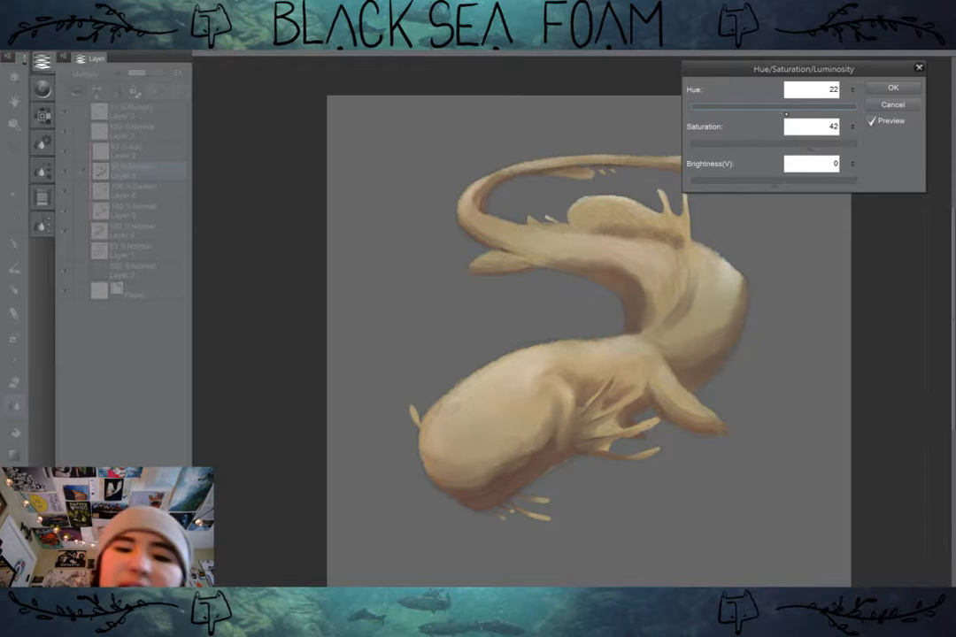
# Step: Shift the shadow layer's hue back to the greenish range, trying -112, -93, -96 and -114 before settling on -117
pyautogui.moveTo(783, 115); pyautogui.dragTo(721, 114)
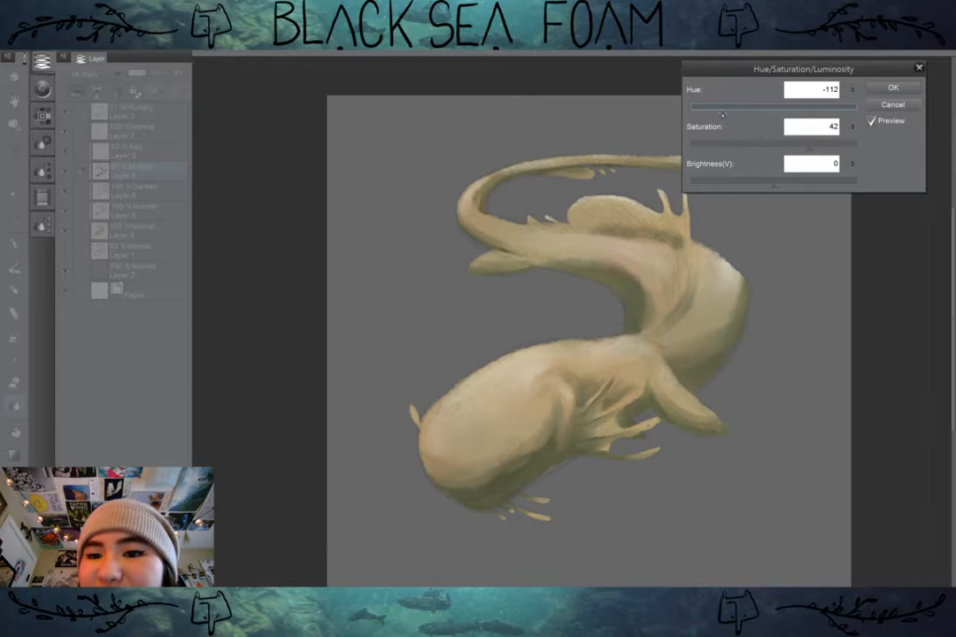
pyautogui.moveTo(723, 110); pyautogui.dragTo(731, 94)
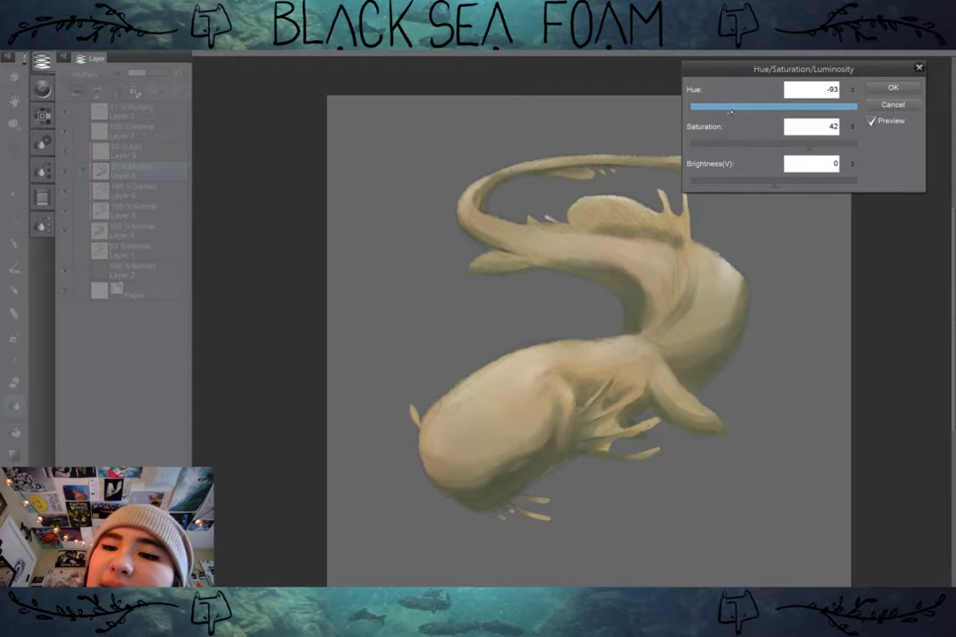
pyautogui.moveTo(731, 110)
pyautogui.mouseDown()
pyautogui.moveTo(721, 110)
pyautogui.moveTo(728, 113)
pyautogui.mouseUp()
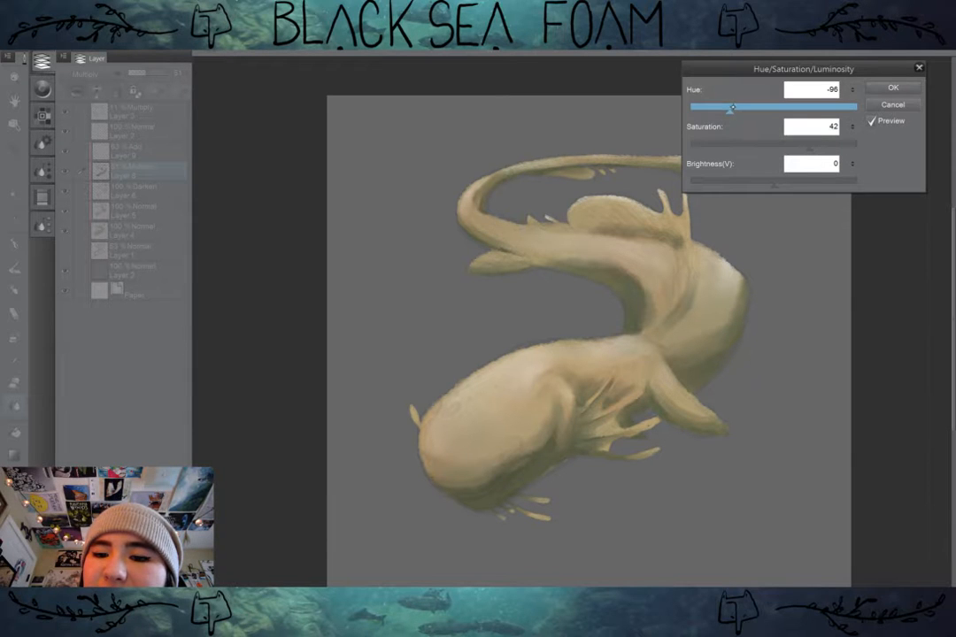
pyautogui.moveTo(729, 112); pyautogui.dragTo(721, 114)
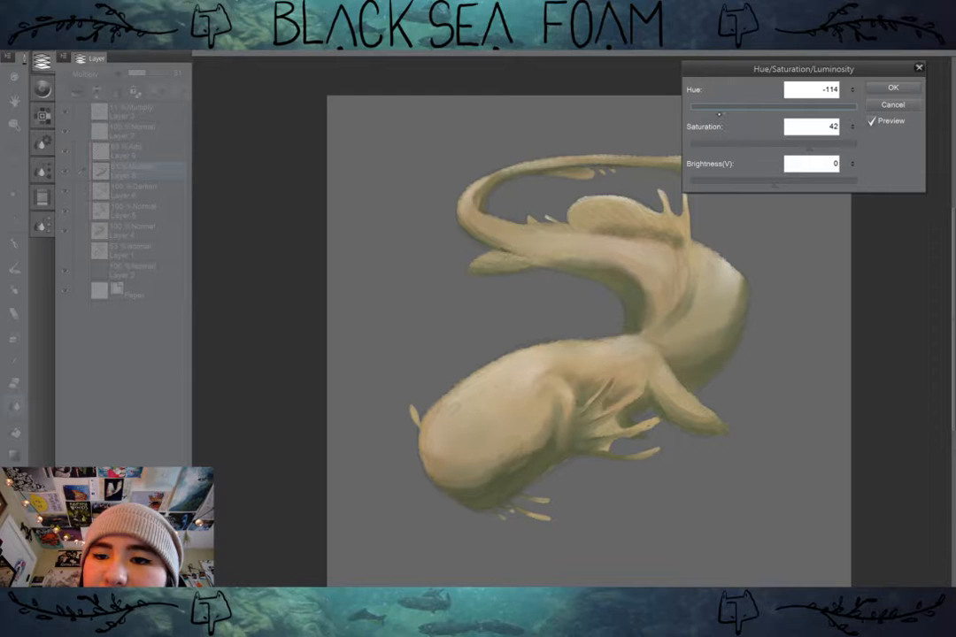
pyautogui.moveTo(728, 112)
pyautogui.mouseDown()
pyautogui.moveTo(693, 113)
pyautogui.moveTo(719, 114)
pyautogui.mouseUp()
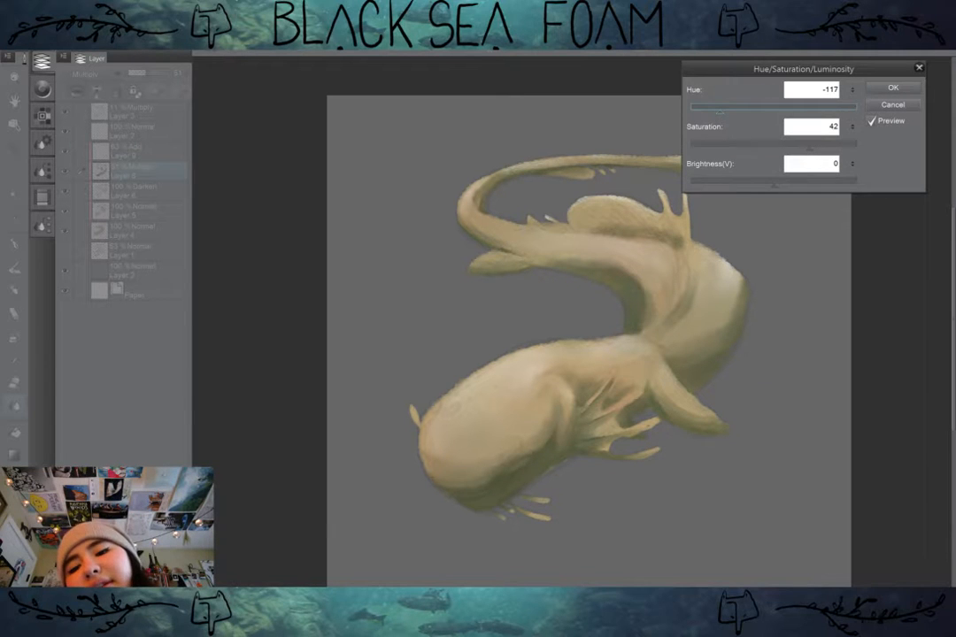
# Step: Lower the shadow layer's saturation to 7 and apply the Hue/Saturation/Luminosity correction
pyautogui.moveTo(801, 173); pyautogui.dragTo(775, 187)
pyautogui.click(807, 147)
pyautogui.moveTo(807, 147); pyautogui.dragTo(779, 148)
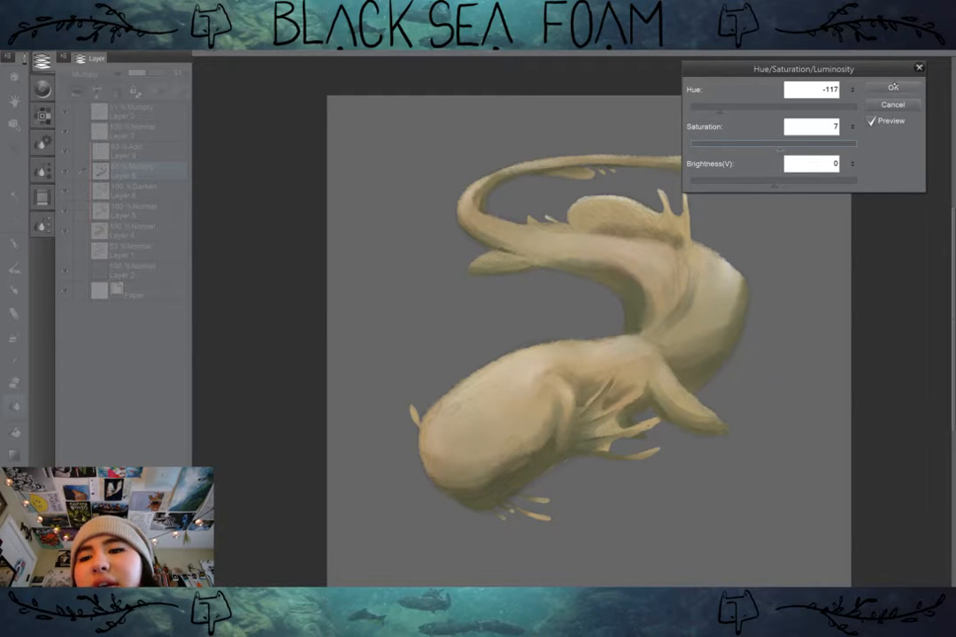
pyautogui.click(893, 87)
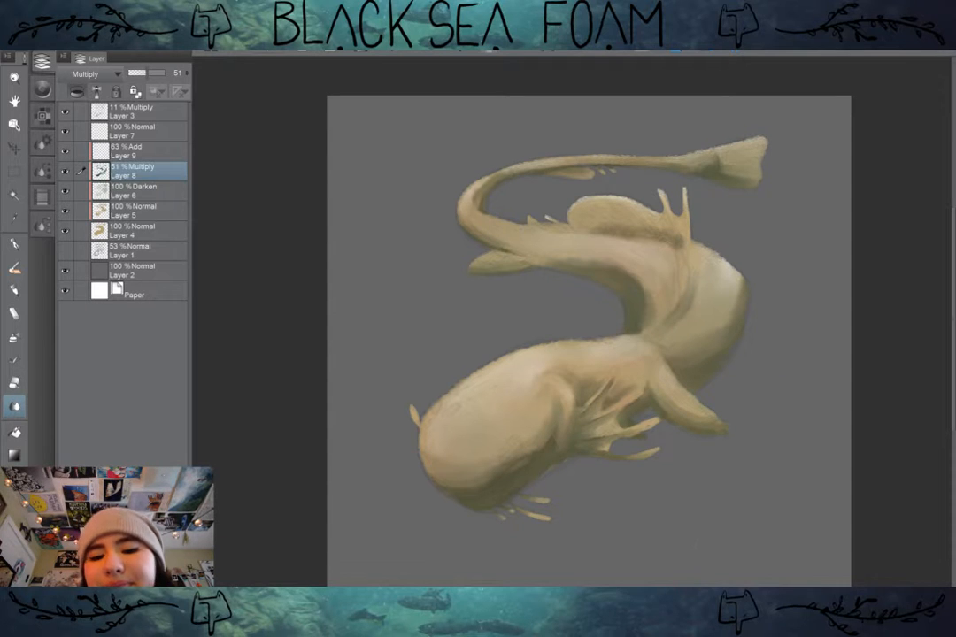
# Step: Add a new layer above Layer 8 and switch to the Painterly - Textured Irregular brush
pyautogui.scroll(2, 727, 410)
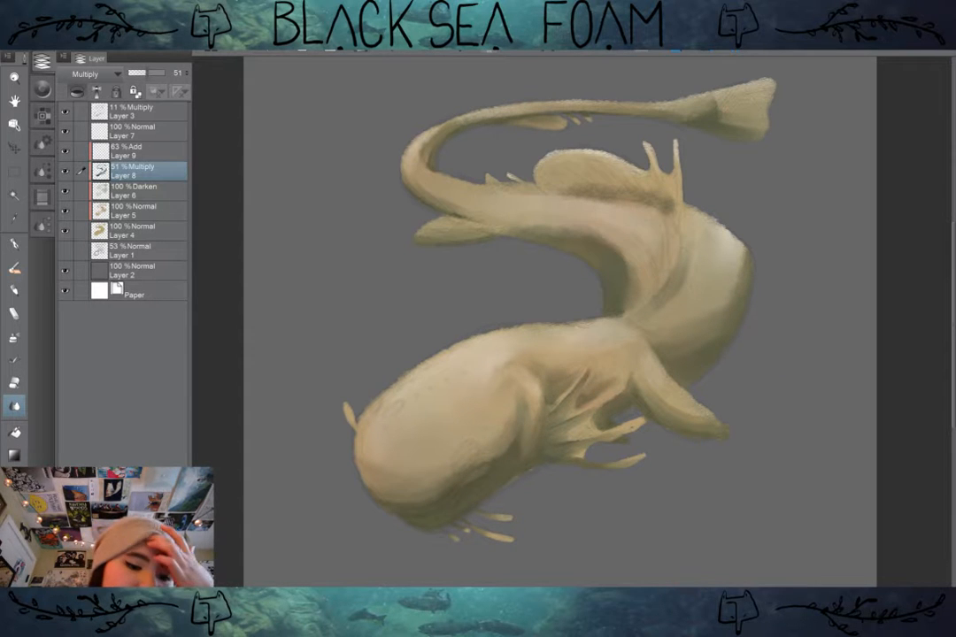
pyautogui.hotkey('ctrl', 'shift', 'n')
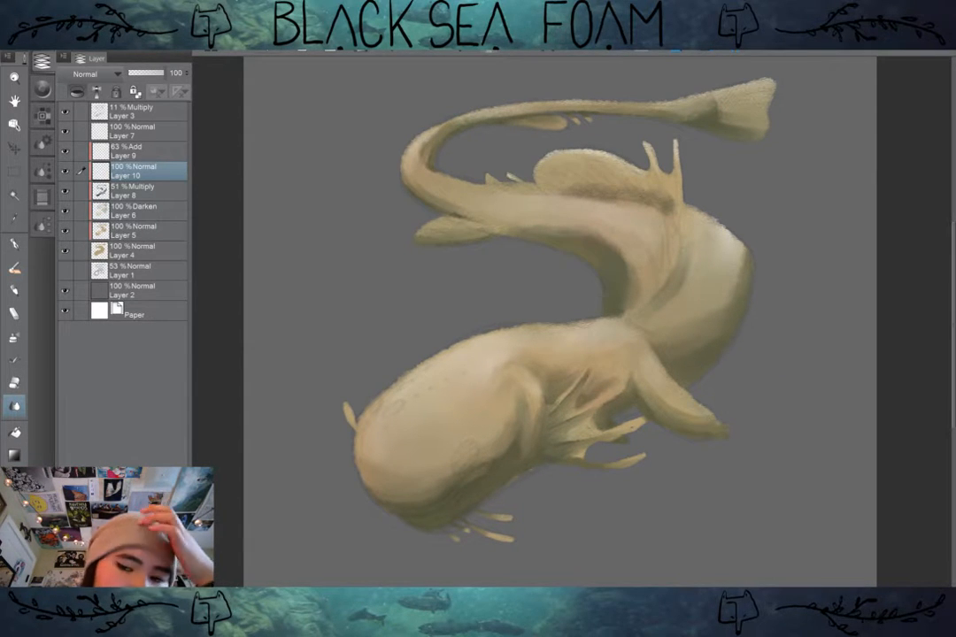
pyautogui.moveTo(584, 342); pyautogui.dragTo(576, 301)
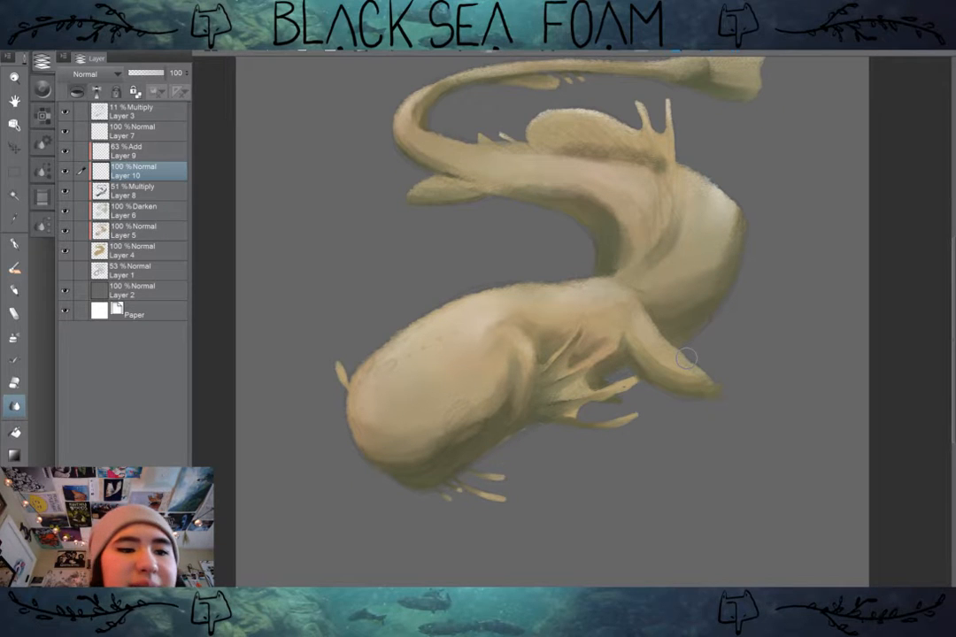
pyautogui.click(15, 267)
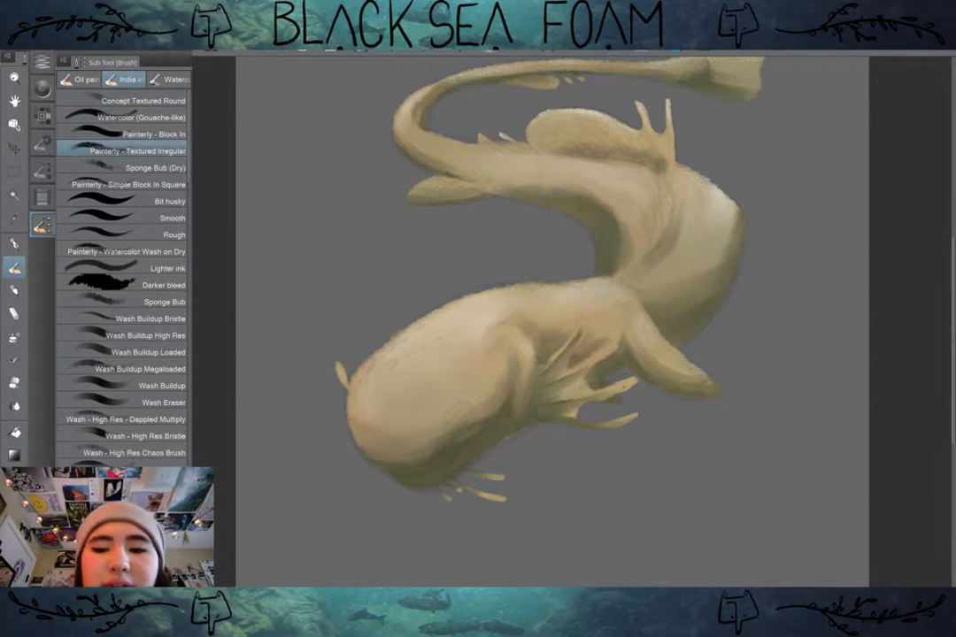
pyautogui.click(41, 60)
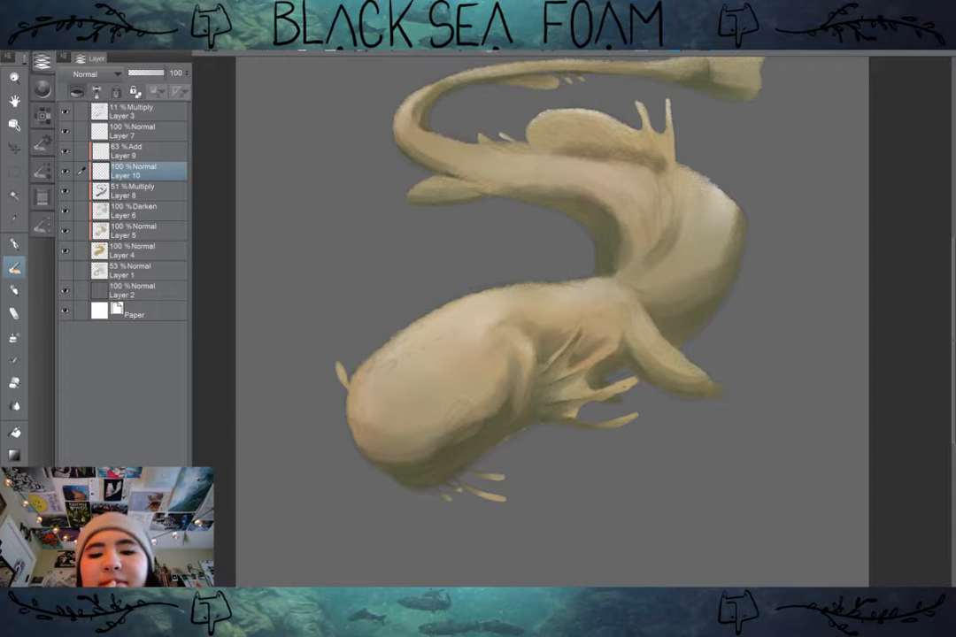
# Step: Try a stroke along the head's underside, undo it, and set the new layer's blending mode to Add
pyautogui.moveTo(409, 488)
pyautogui.mouseDown()
pyautogui.moveTo(446, 478)
pyautogui.moveTo(482, 460)
pyautogui.mouseUp()
pyautogui.hotkey('ctrl', 'z')
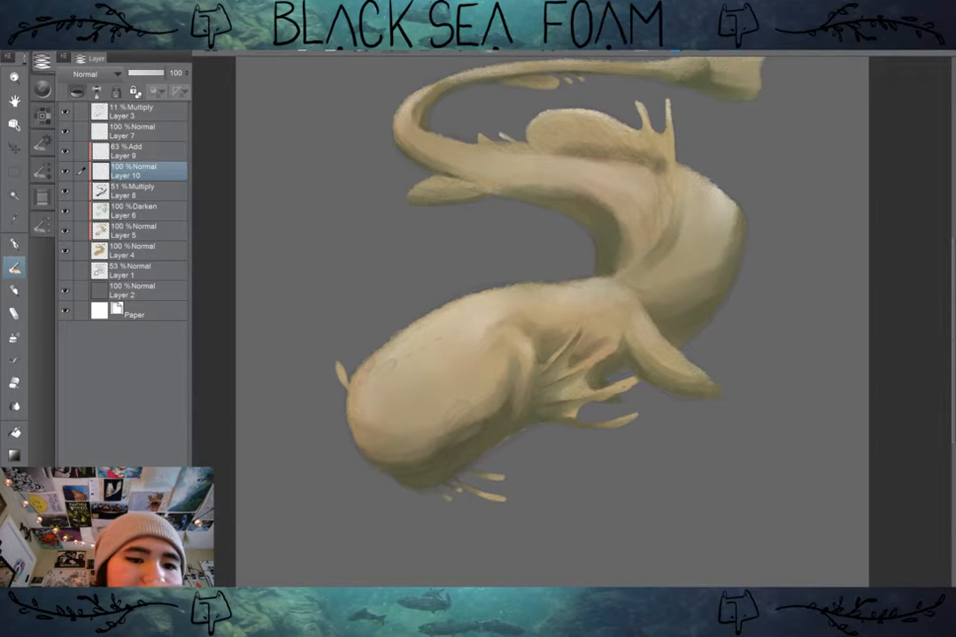
pyautogui.click(96, 74)
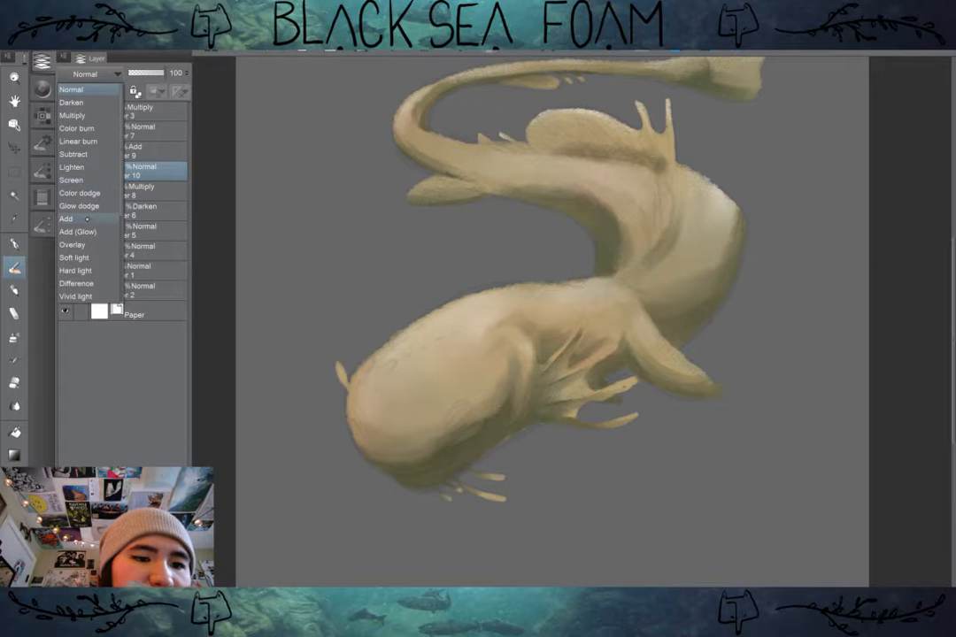
pyautogui.click(66, 219)
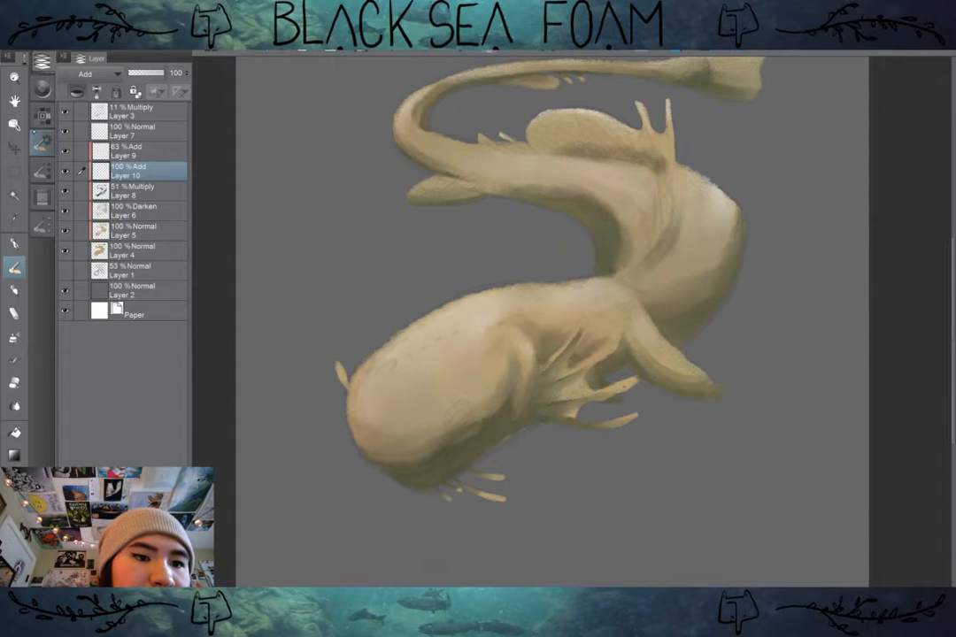
pyautogui.click(42, 115)
pyautogui.click(42, 170)
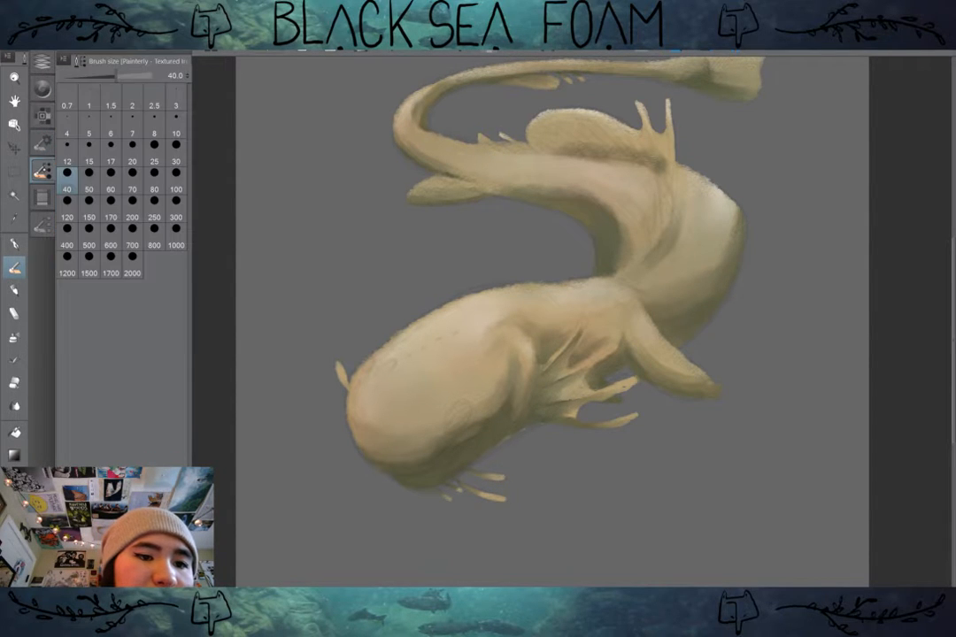
pyautogui.click(41, 170)
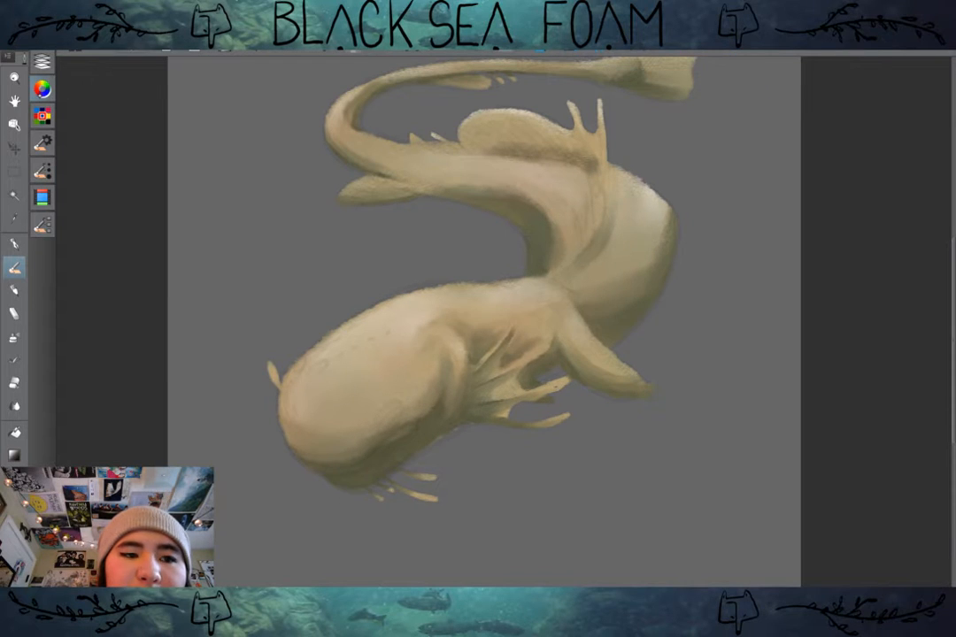
# Step: Try an orange stroke along the lower edge of the head on the new layer and undo it
pyautogui.click(41, 89)
pyautogui.moveTo(92, 282); pyautogui.dragTo(97, 278)
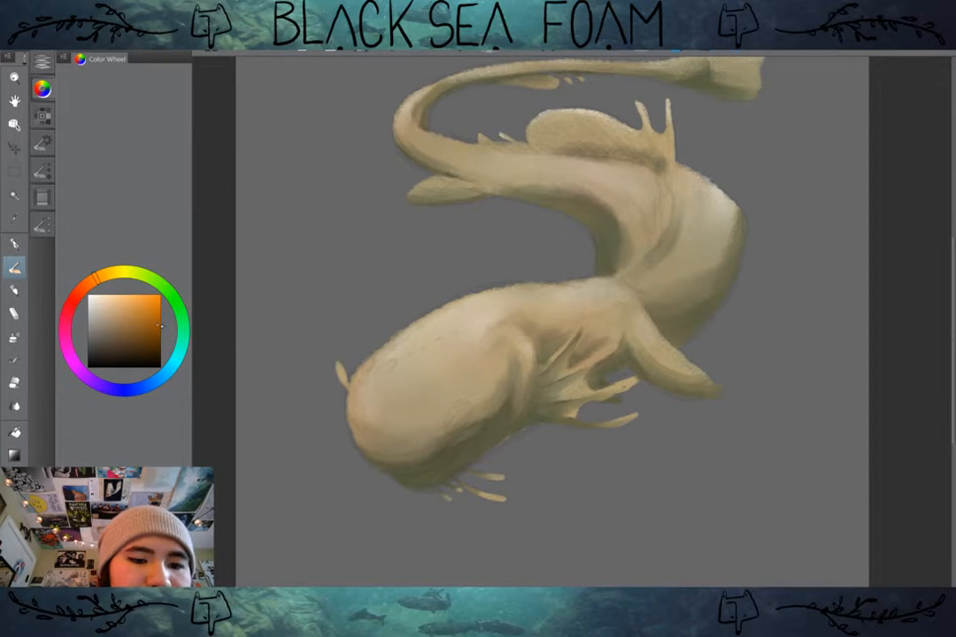
pyautogui.moveTo(511, 419)
pyautogui.mouseDown()
pyautogui.moveTo(436, 482)
pyautogui.moveTo(502, 431)
pyautogui.mouseUp()
pyautogui.hotkey('ctrl', 'z')
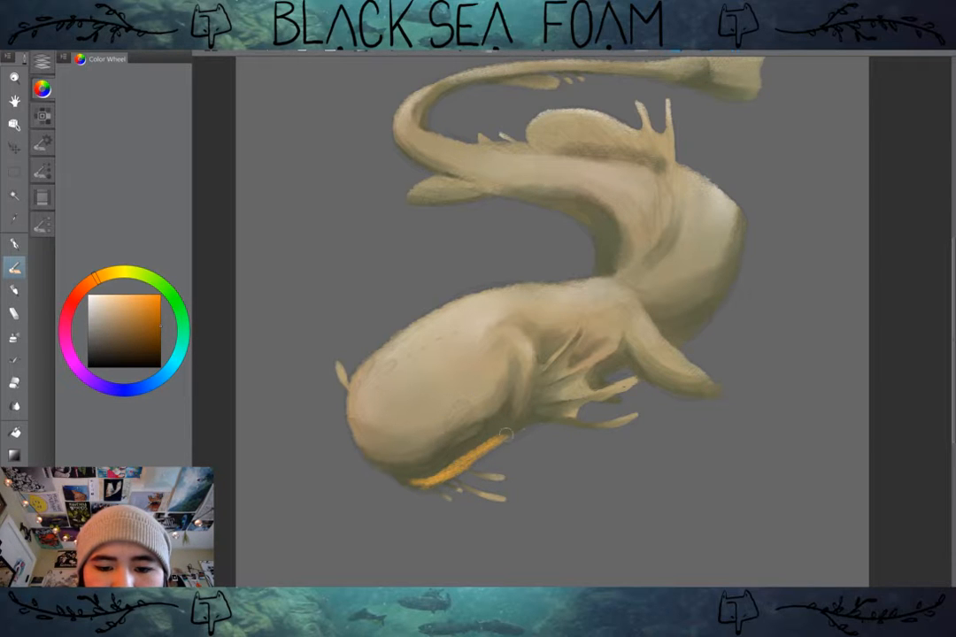
pyautogui.hotkey('ctrl', 'z')
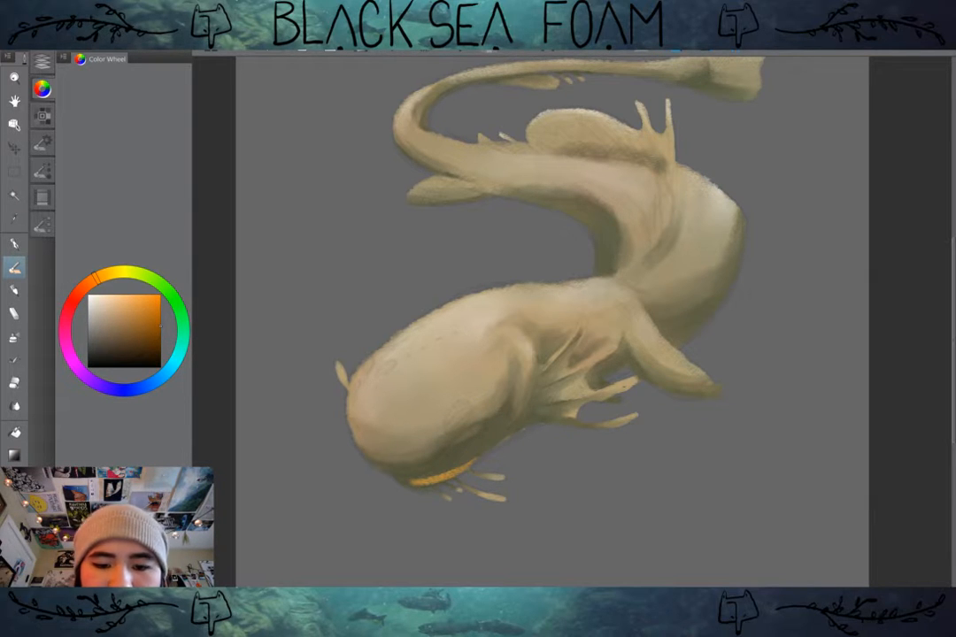
pyautogui.hotkey('ctrl', 'z')
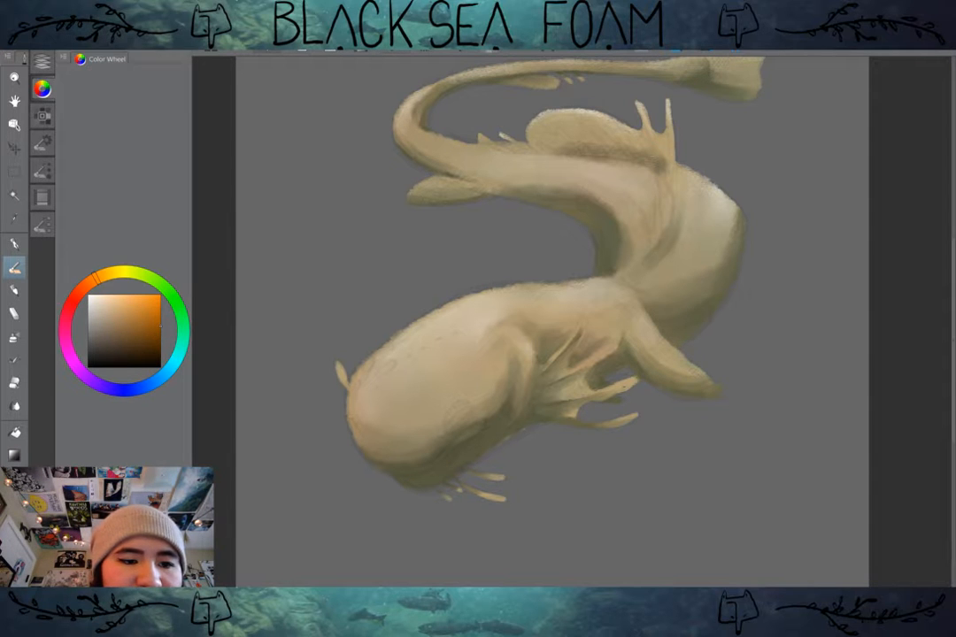
# Step: Change the brush colour to a saturated yellow and paint a rim stroke along the head's lower edge
pyautogui.click(125, 272)
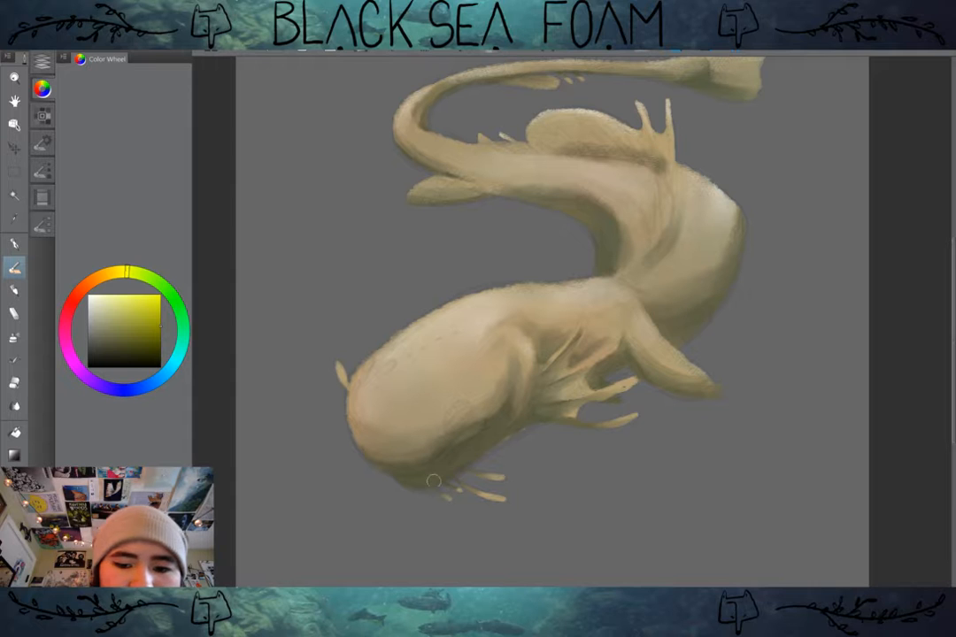
pyautogui.moveTo(418, 480); pyautogui.dragTo(498, 438)
pyautogui.hotkey('ctrl', 'z')
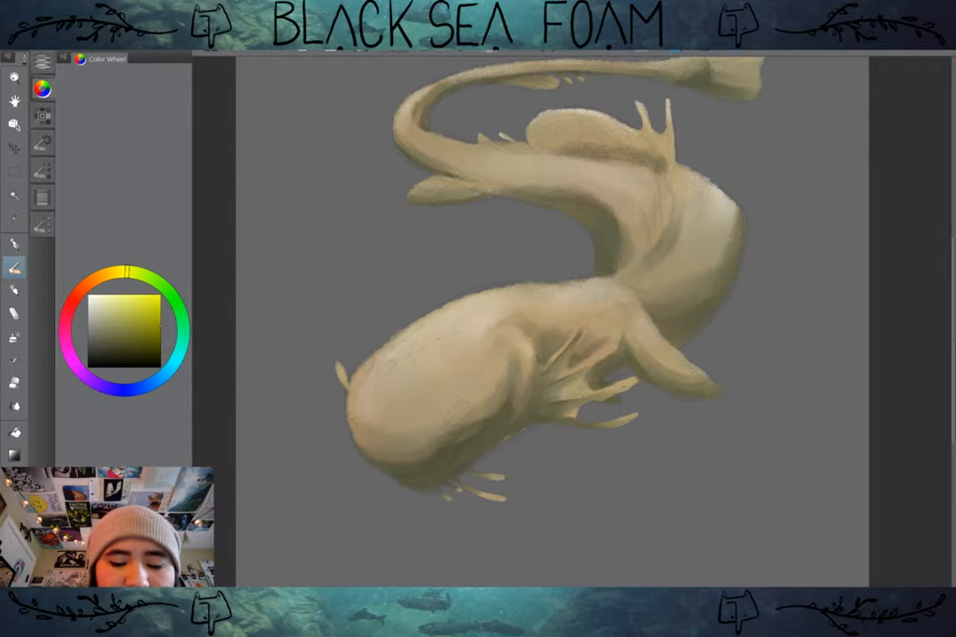
pyautogui.moveTo(422, 485); pyautogui.dragTo(501, 437)
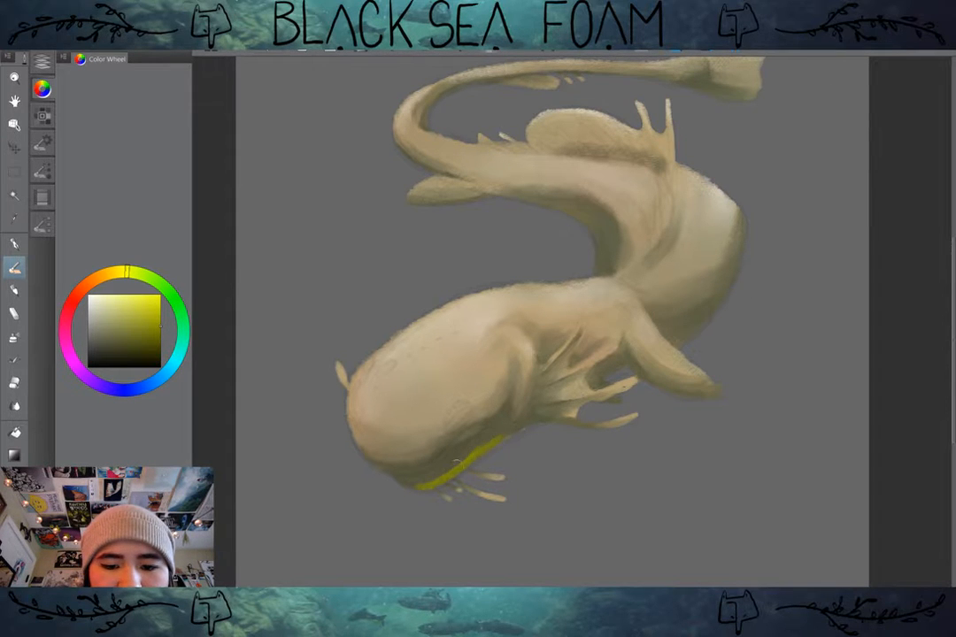
# Step: Try the new layer at 48% opacity, return it to 100%, and undo the yellow rim stroke
pyautogui.click(42, 62)
pyautogui.moveTo(163, 74); pyautogui.dragTo(146, 73)
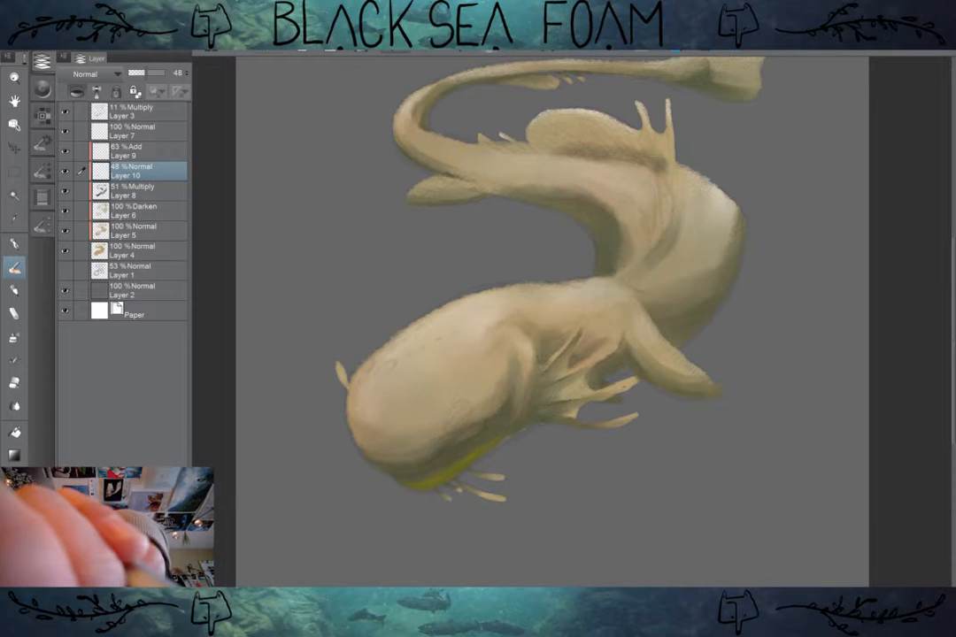
pyautogui.moveTo(146, 72); pyautogui.dragTo(166, 73)
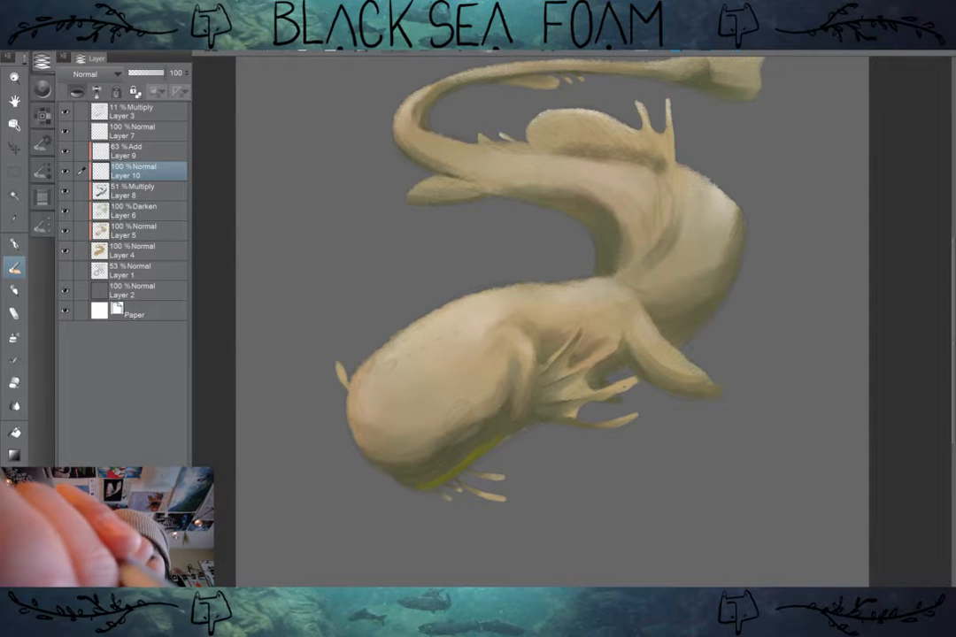
pyautogui.hotkey('ctrl', 'z')
pyautogui.hotkey('ctrl', 'z')
pyautogui.hotkey('ctrl', 'z')
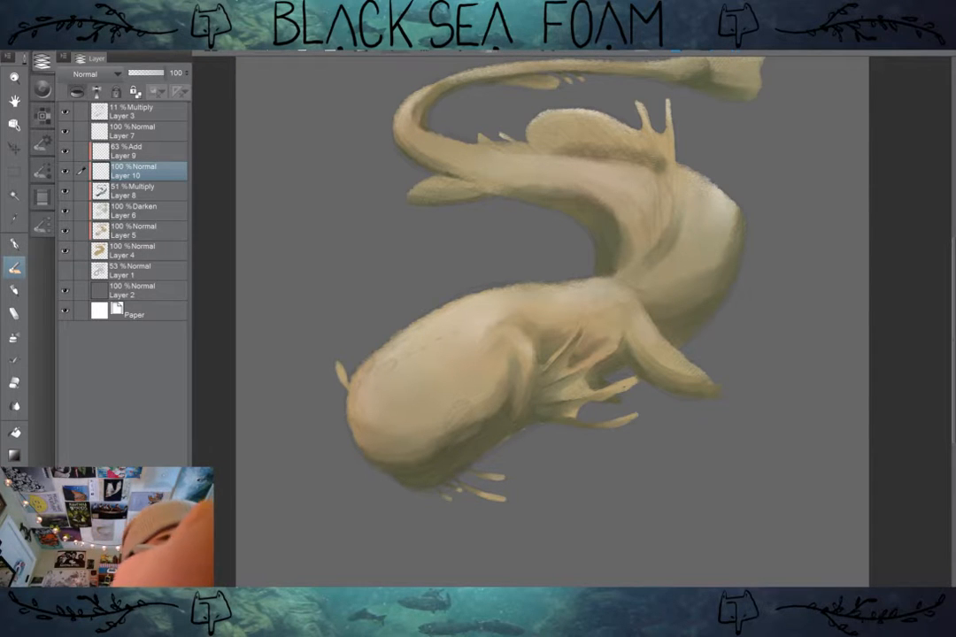
# Step: Pick a more muted yellow, test it with a stroke along the head's underside, and undo the stroke
pyautogui.click(41, 88)
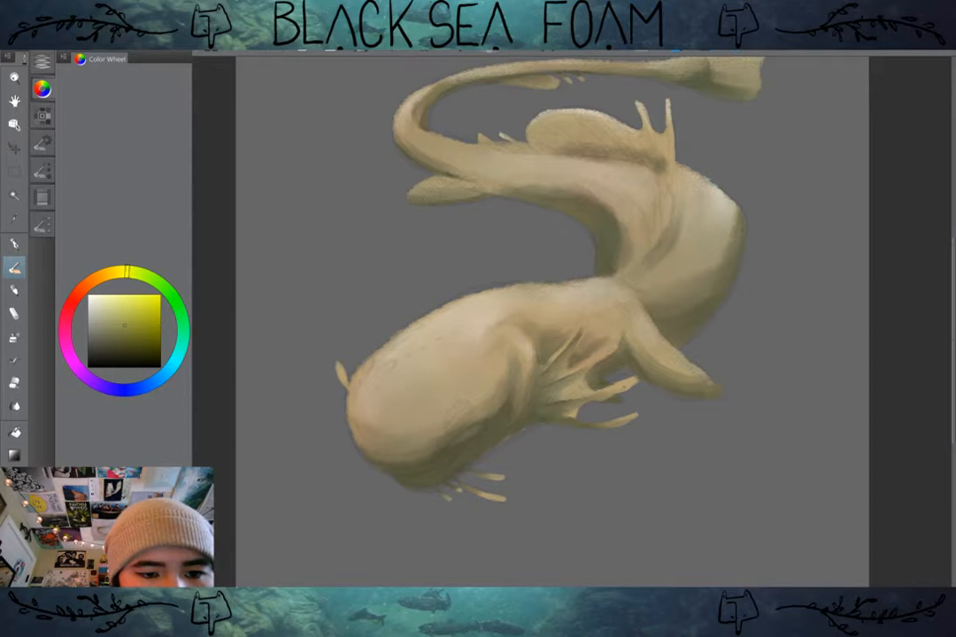
pyautogui.moveTo(414, 474); pyautogui.dragTo(502, 435)
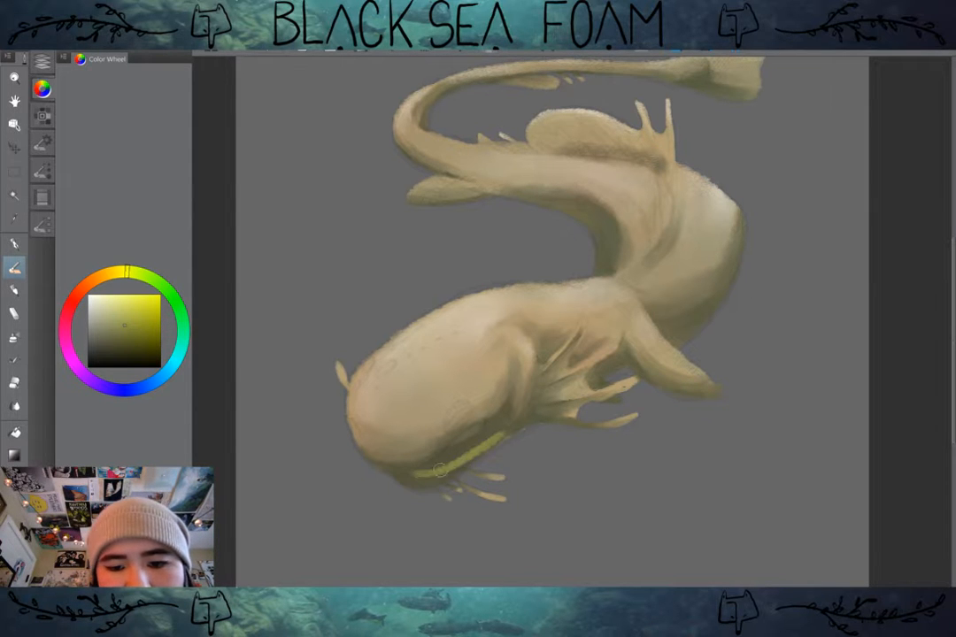
pyautogui.hotkey('ctrl', 'z')
# Step: Try the muted yellow rim stroke with the new layer's blending mode set to Add, and undo the stroke
pyautogui.click(42, 62)
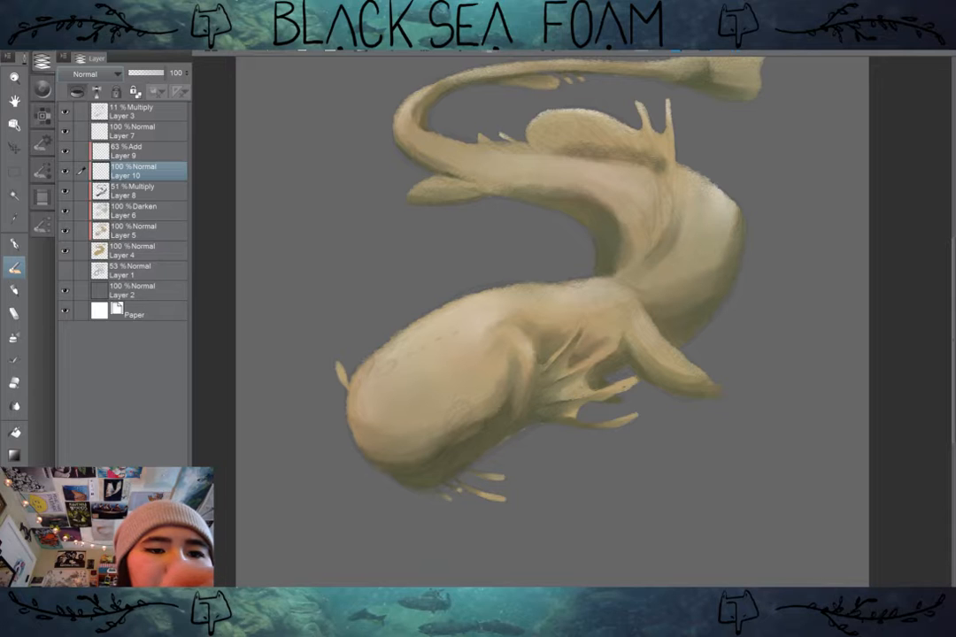
pyautogui.click(85, 74)
pyautogui.click(66, 218)
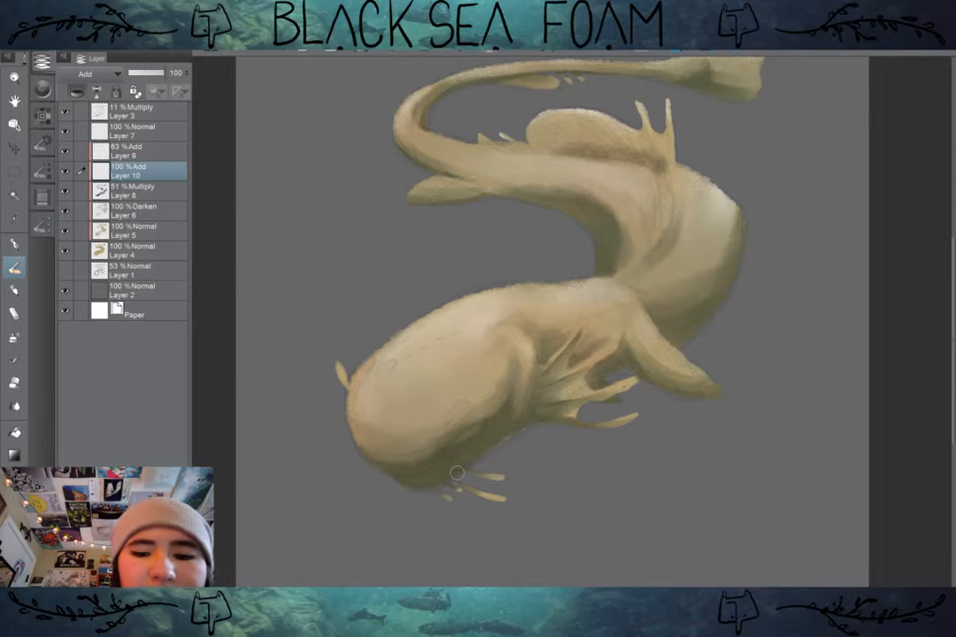
pyautogui.moveTo(414, 485); pyautogui.dragTo(461, 462)
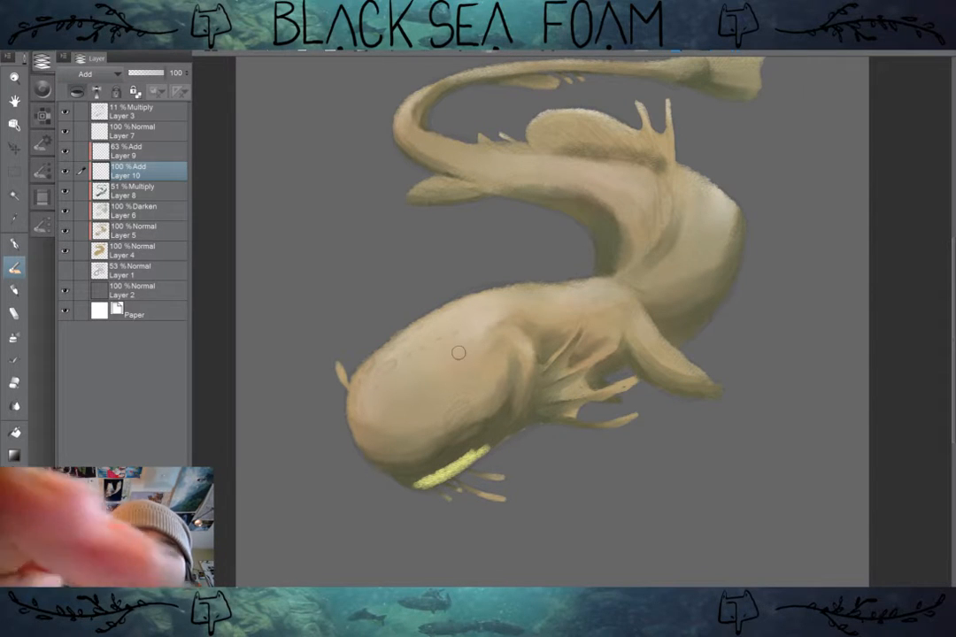
pyautogui.hotkey('ctrl', 'z')
# Step: Set the new layer's blending mode to Overlay and paint a muted yellow rim along the head's underside
pyautogui.click(86, 74)
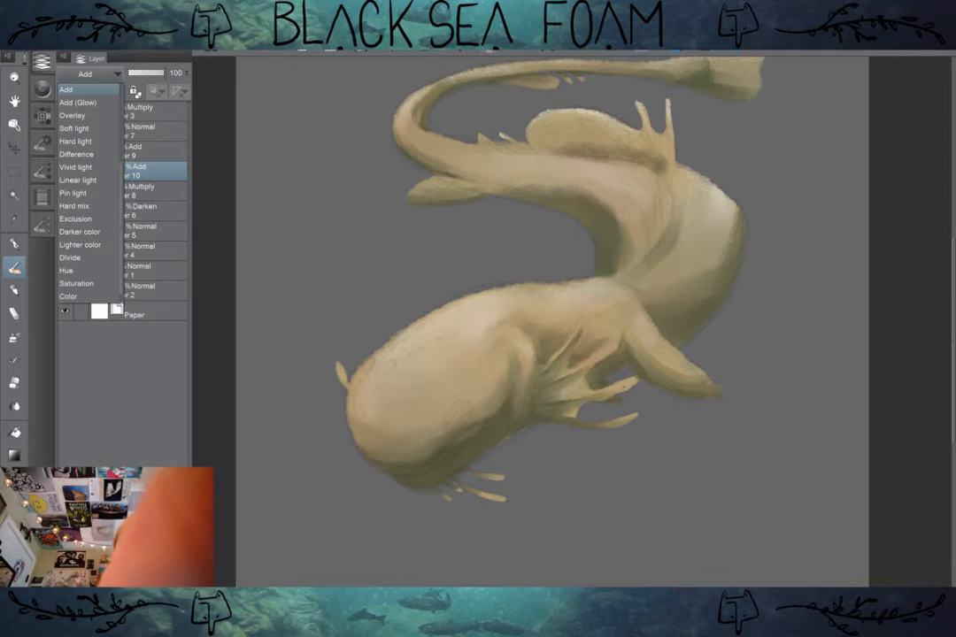
pyautogui.click(72, 115)
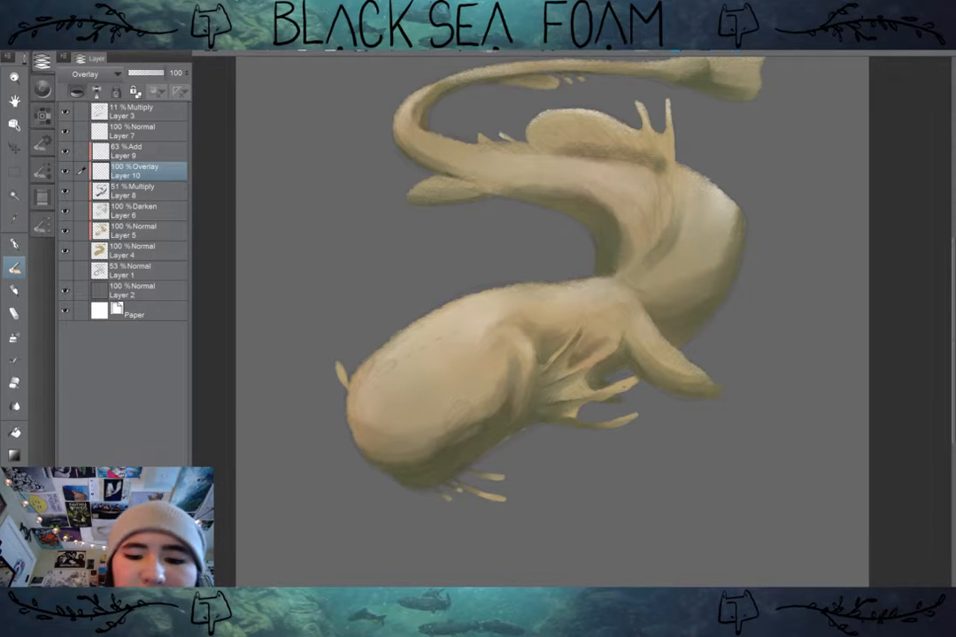
pyautogui.moveTo(494, 441)
pyautogui.mouseDown()
pyautogui.moveTo(425, 488)
pyautogui.moveTo(392, 488)
pyautogui.mouseUp()
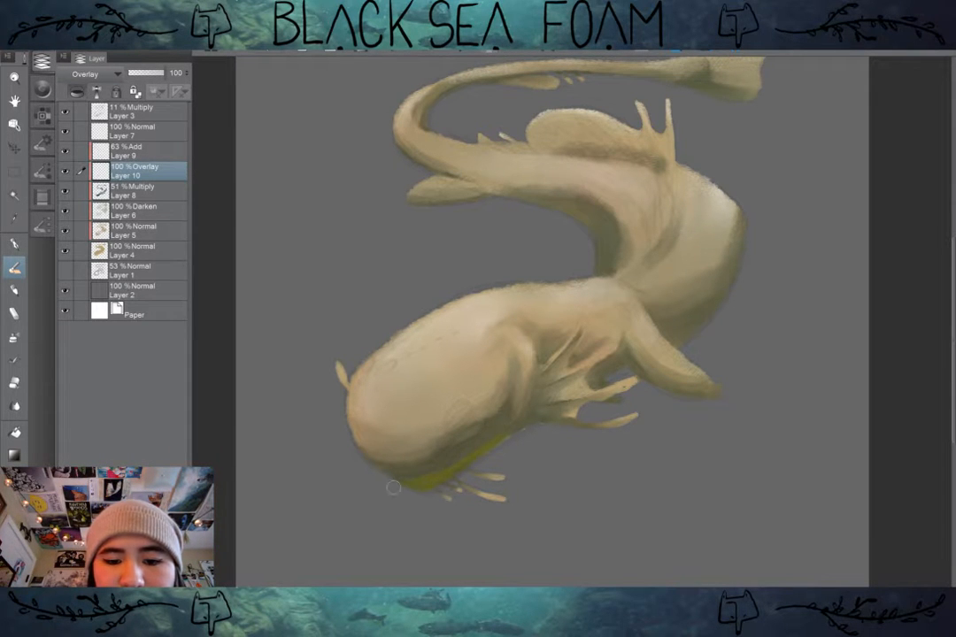
# Step: Undo the Overlay rim strokes, and test and undo another muted yellow stroke along the head's underside
pyautogui.hotkey('ctrl', 'z')
pyautogui.hotkey('ctrl', 'z')
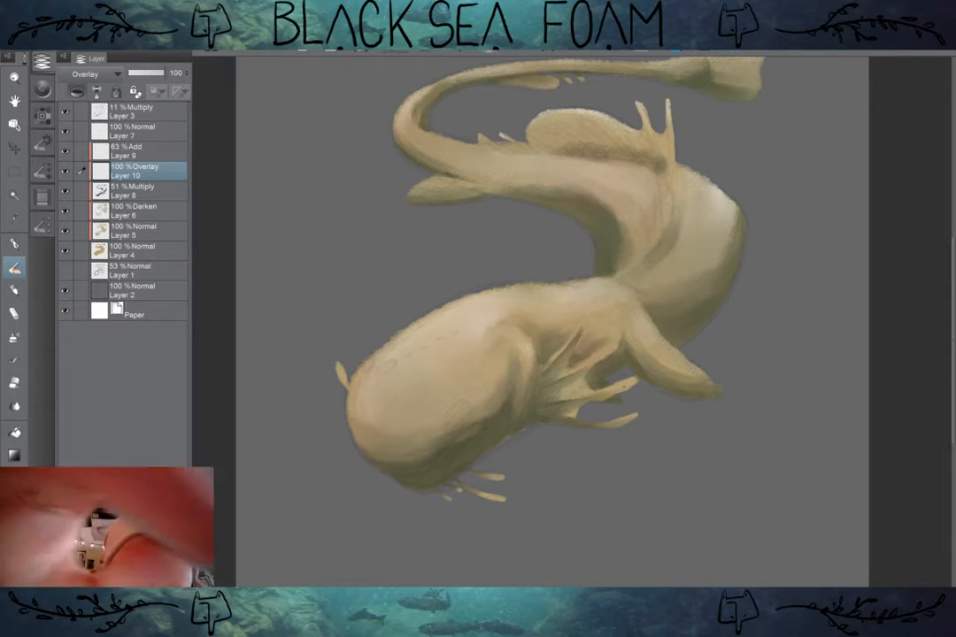
pyautogui.click(41, 116)
pyautogui.click(42, 88)
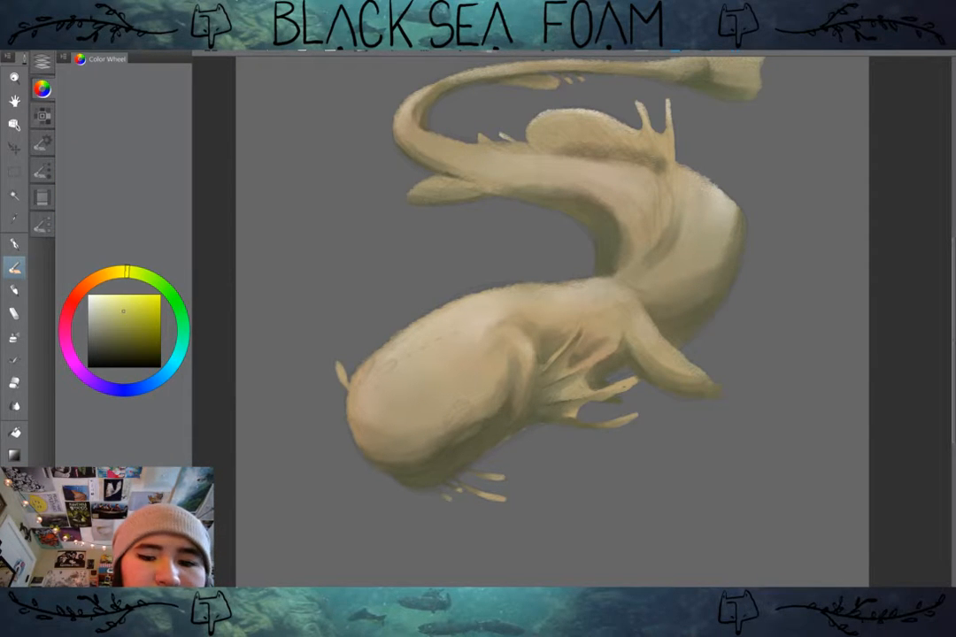
pyautogui.moveTo(413, 485)
pyautogui.mouseDown()
pyautogui.moveTo(445, 474)
pyautogui.moveTo(513, 434)
pyautogui.mouseUp()
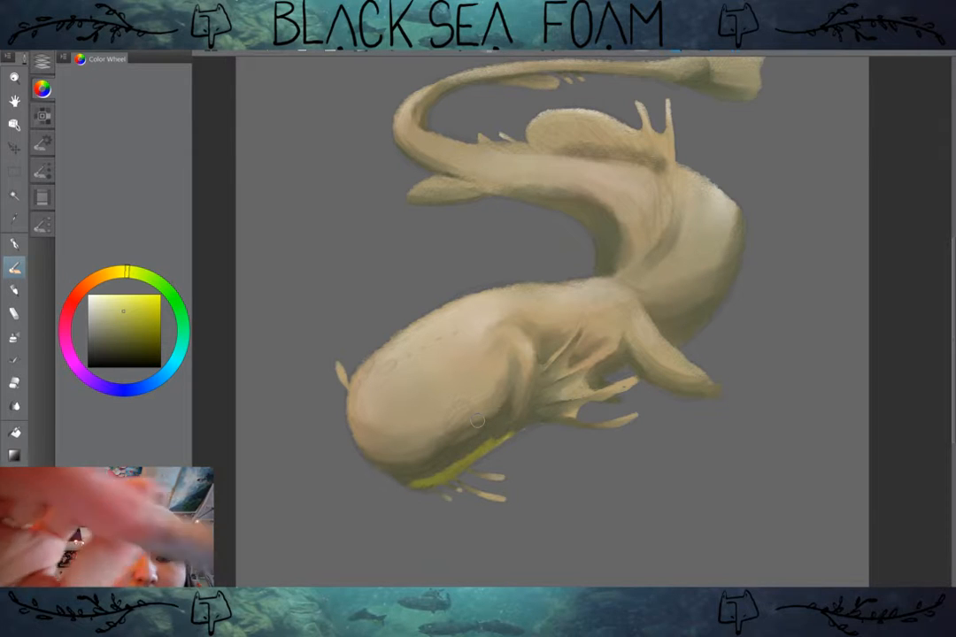
pyautogui.hotkey('ctrl', 'z')
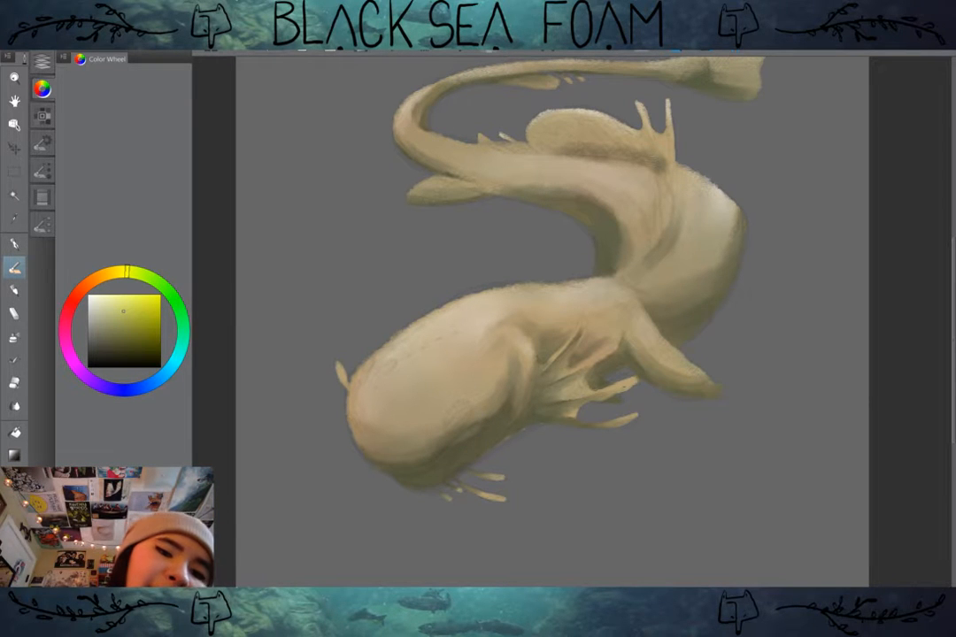
# Step: Switch to a slightly paler yellow and paint the rim light along the head's underside and thin chin barbels on the Overlay layer
pyautogui.moveTo(422, 485); pyautogui.dragTo(517, 414)
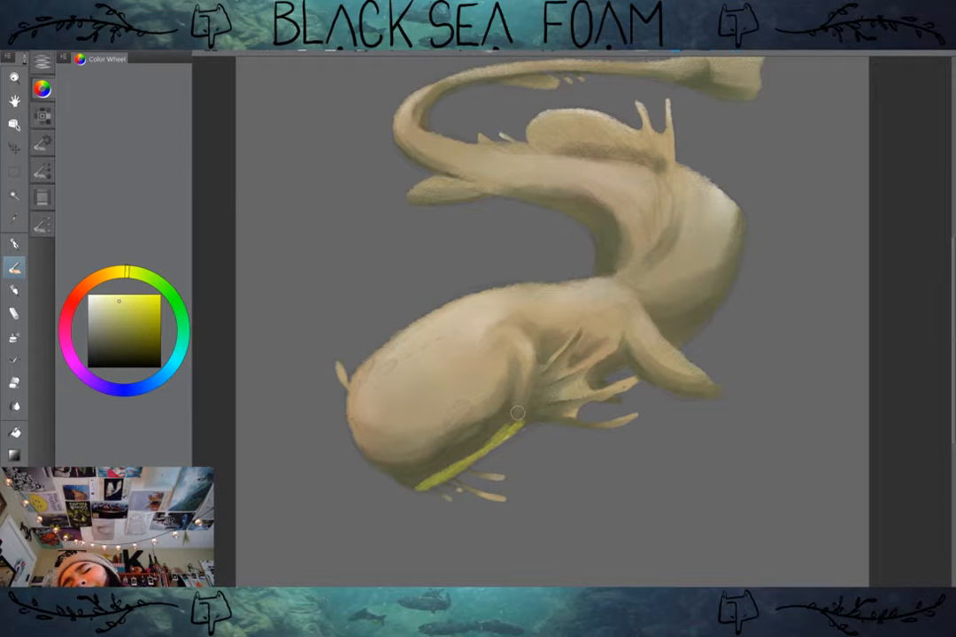
pyautogui.hotkey('ctrl', 'z')
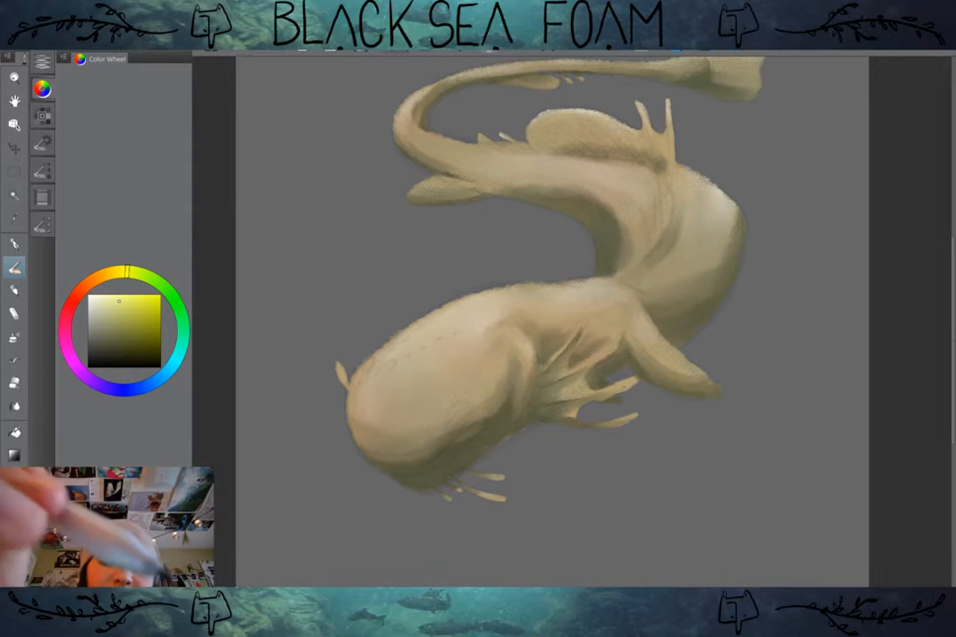
pyautogui.click(42, 60)
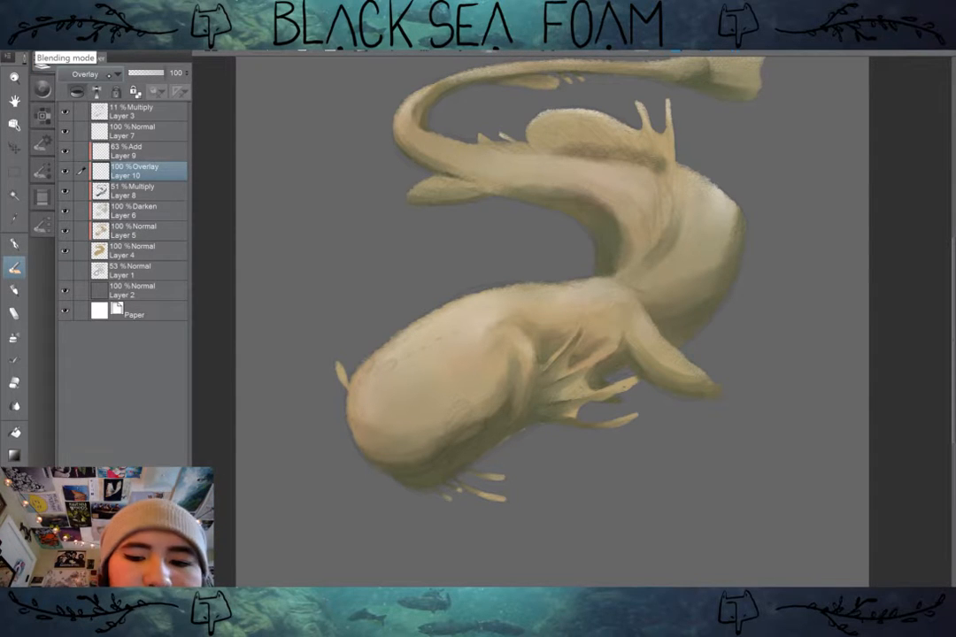
pyautogui.moveTo(424, 489); pyautogui.dragTo(516, 431)
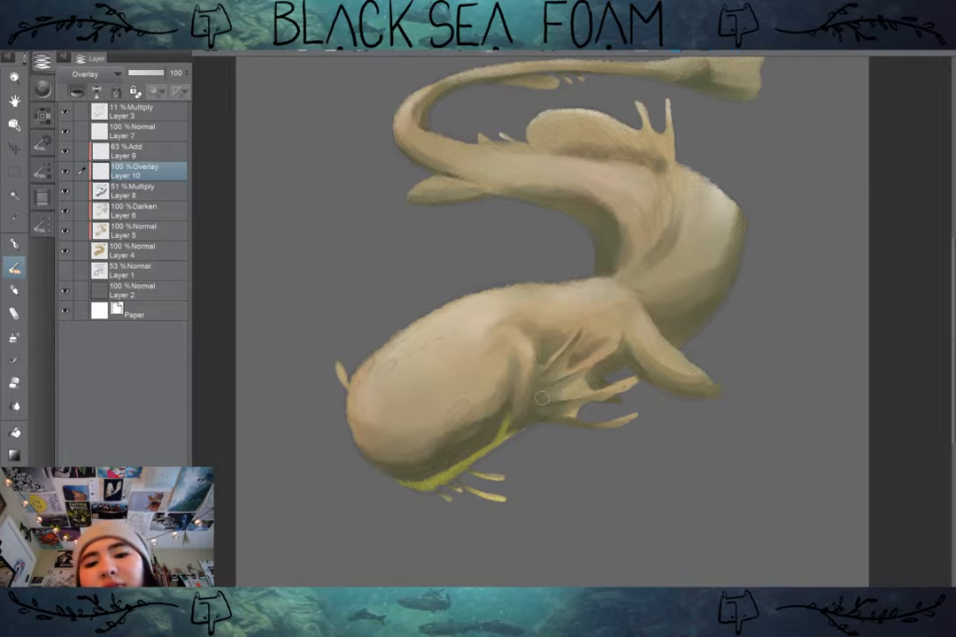
pyautogui.moveTo(541, 398); pyautogui.dragTo(534, 430)
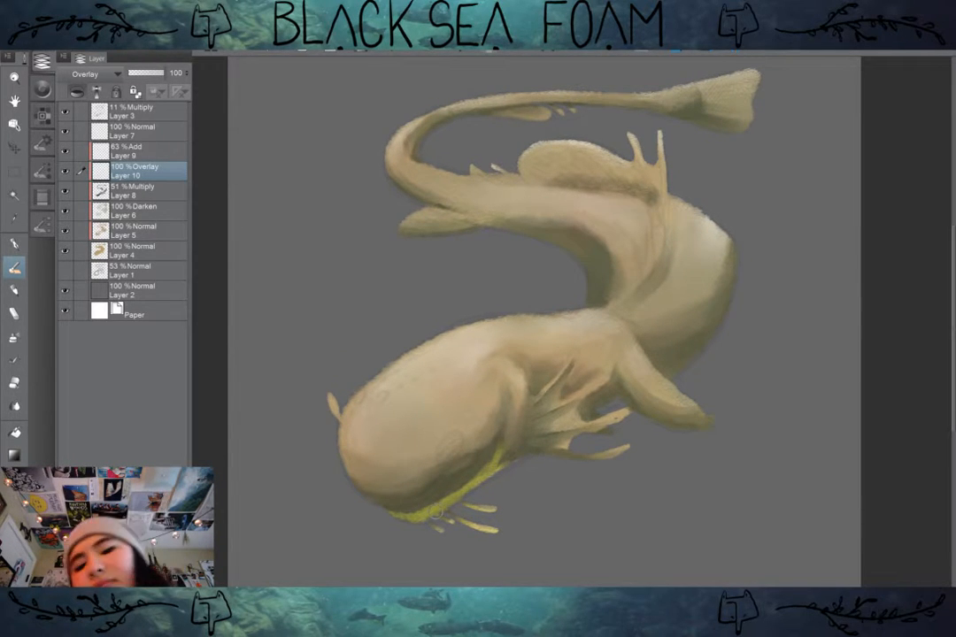
# Step: Extend the yellow rim along the lower edges of the webbed front fin and the limb behind it
pyautogui.scroll(1, 495, 478)
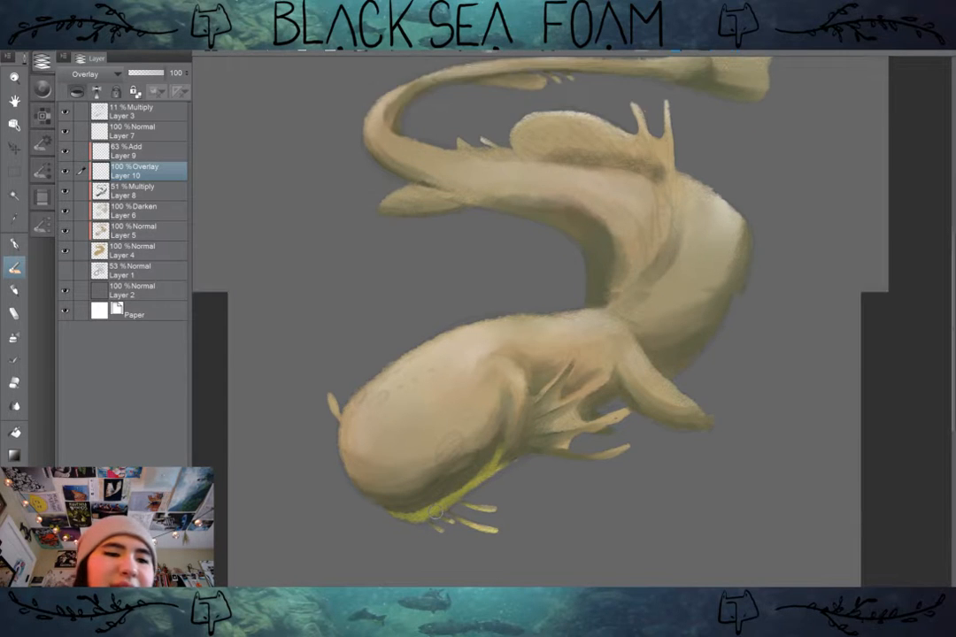
pyautogui.moveTo(495, 478); pyautogui.dragTo(485, 406)
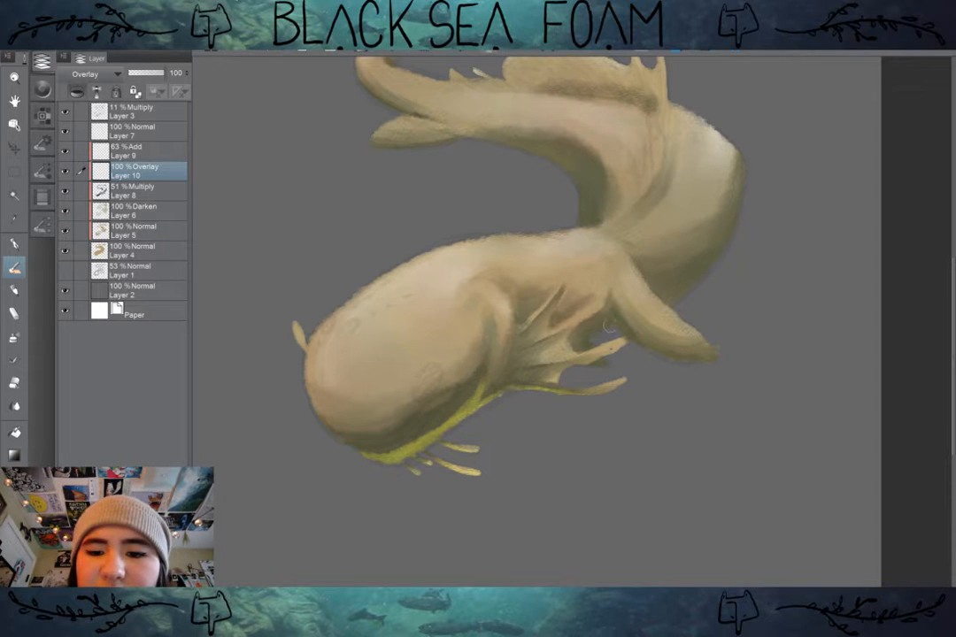
pyautogui.moveTo(588, 341)
pyautogui.mouseDown()
pyautogui.moveTo(578, 344)
pyautogui.moveTo(617, 323)
pyautogui.mouseUp()
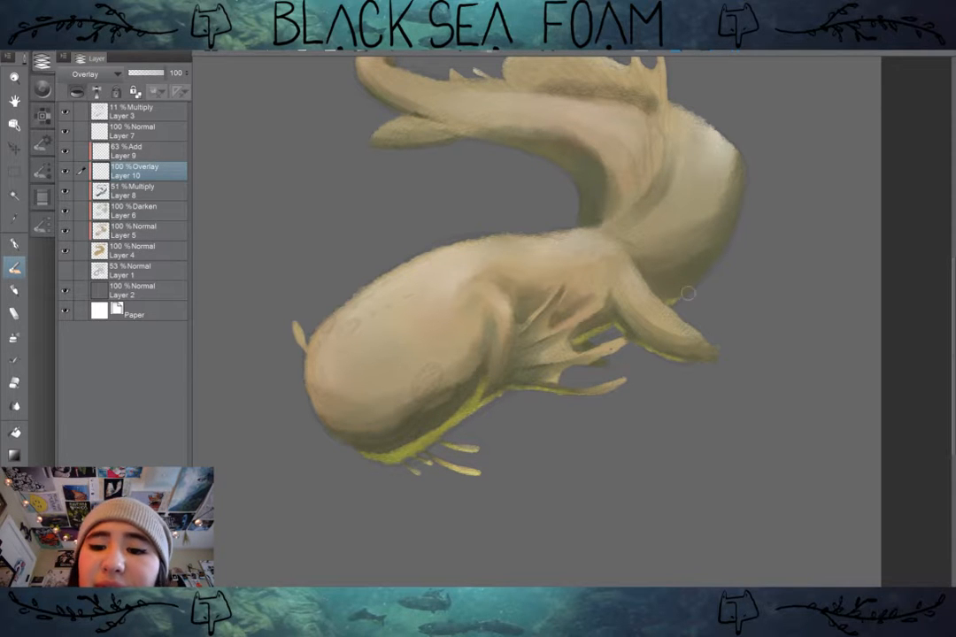
# Step: Paint the yellow rim along the outer underside of the body curve, the inner bend, and the small rear fin
pyautogui.moveTo(668, 302)
pyautogui.mouseDown()
pyautogui.moveTo(705, 280)
pyautogui.moveTo(710, 270)
pyautogui.moveTo(677, 285)
pyautogui.moveTo(741, 249)
pyautogui.mouseUp()
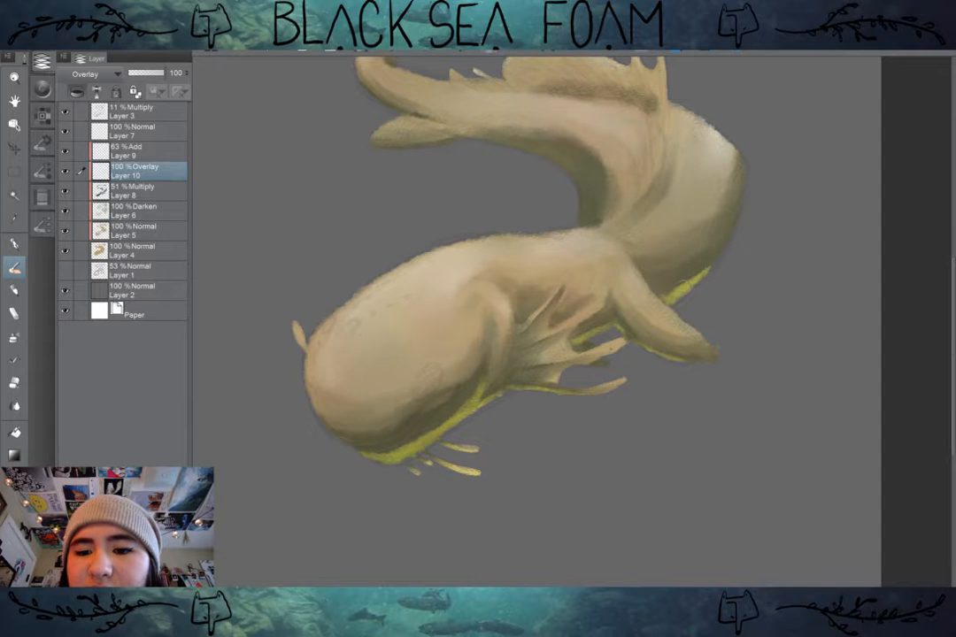
pyautogui.moveTo(673, 298); pyautogui.dragTo(724, 252)
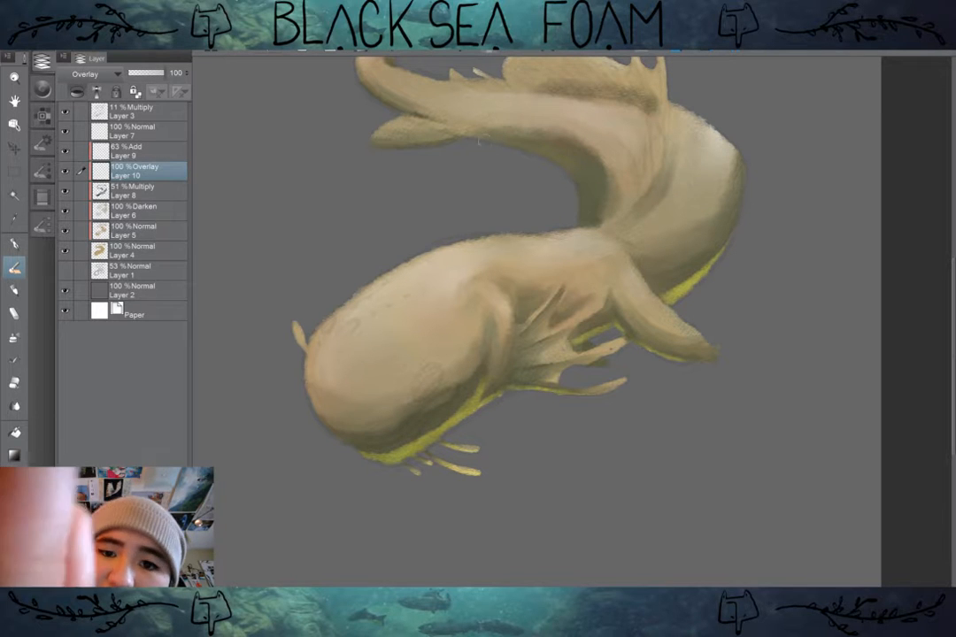
pyautogui.moveTo(492, 141); pyautogui.dragTo(559, 162)
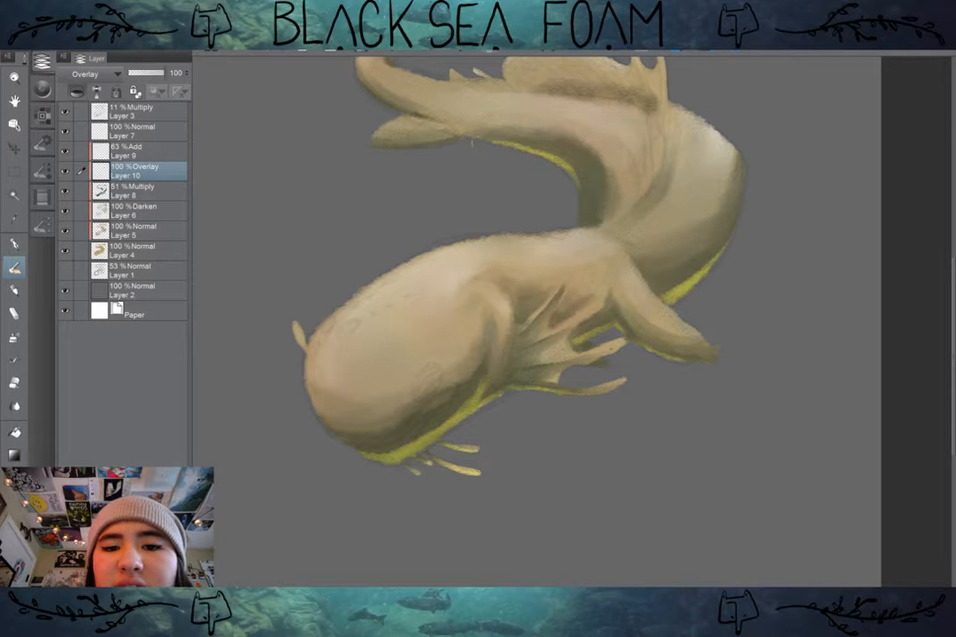
pyautogui.moveTo(338, 242); pyautogui.dragTo(364, 306)
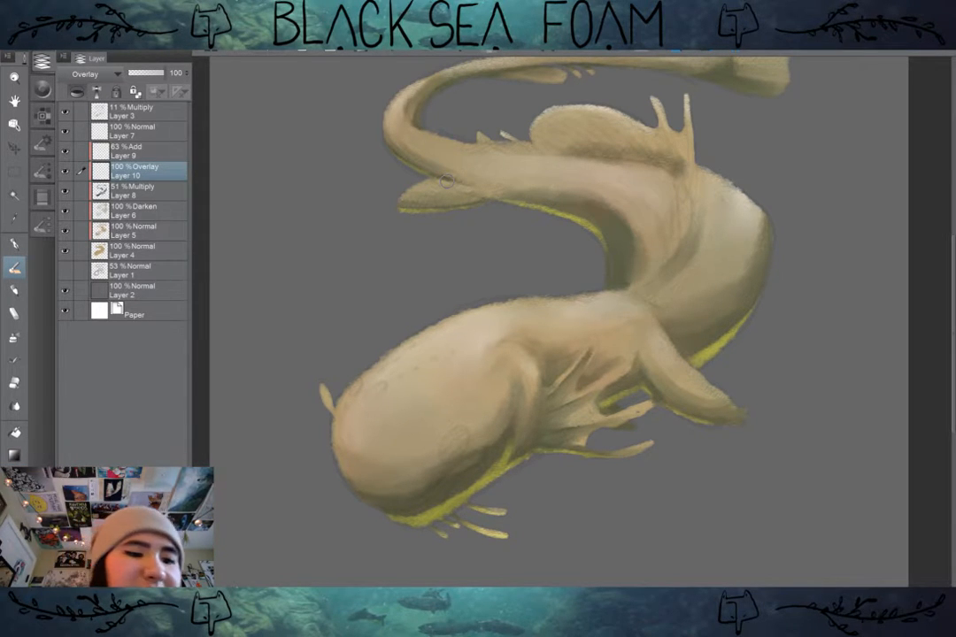
# Step: Blend the yellow rim light softly into the shadows along the head, body and fins
pyautogui.press('j')
pyautogui.moveTo(421, 500)
pyautogui.mouseDown()
pyautogui.moveTo(454, 490)
pyautogui.moveTo(395, 512)
pyautogui.moveTo(478, 477)
pyautogui.moveTo(453, 491)
pyautogui.moveTo(520, 427)
pyautogui.mouseUp()
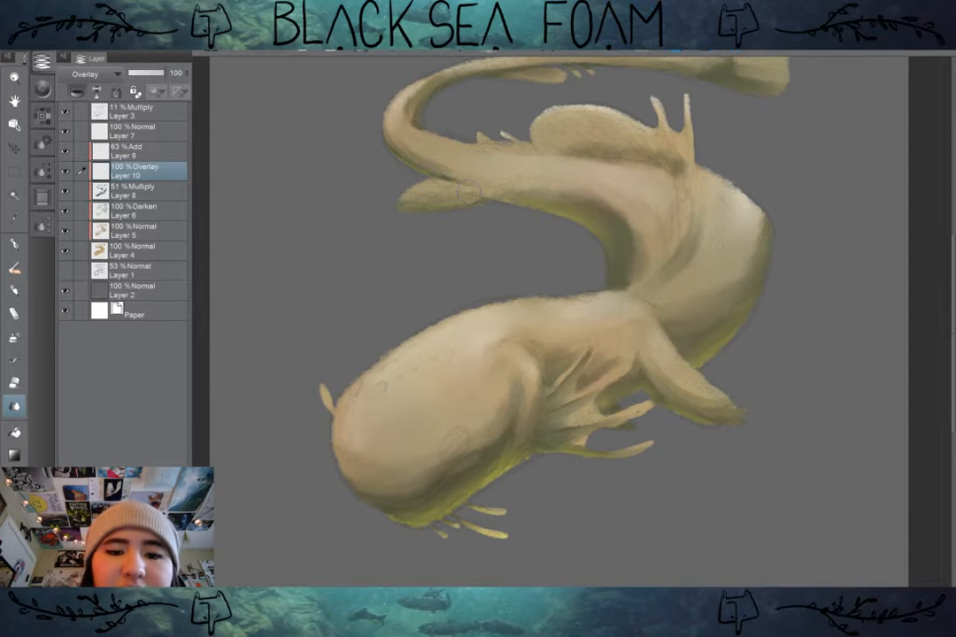
pyautogui.scroll(-4, 768, 385)
pyautogui.moveTo(768, 384); pyautogui.dragTo(745, 351)
pyautogui.scroll(2, 748, 305)
pyautogui.moveTo(748, 305); pyautogui.dragTo(720, 318)
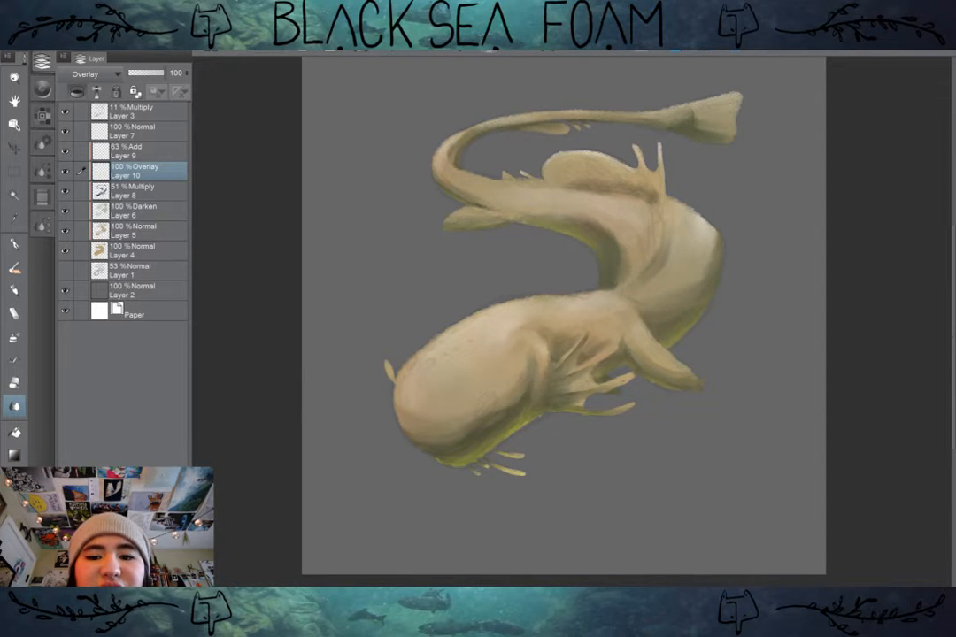
# Step: Compare the painting with the Overlay rim layer hidden and shown, and set that layer's opacity to 53%
pyautogui.click(65, 171)
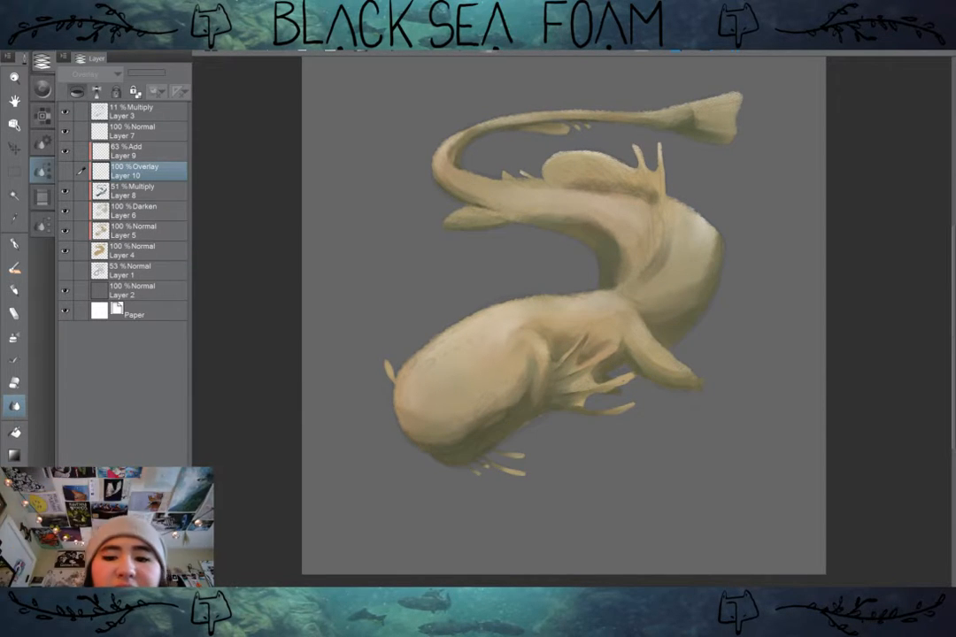
pyautogui.click(65, 171)
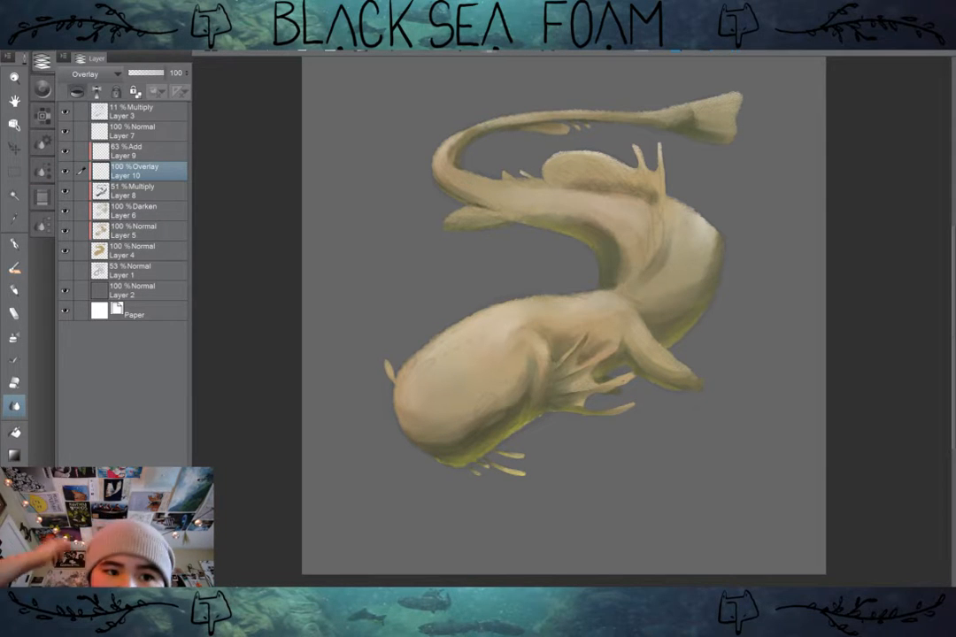
pyautogui.moveTo(164, 74); pyautogui.dragTo(142, 73)
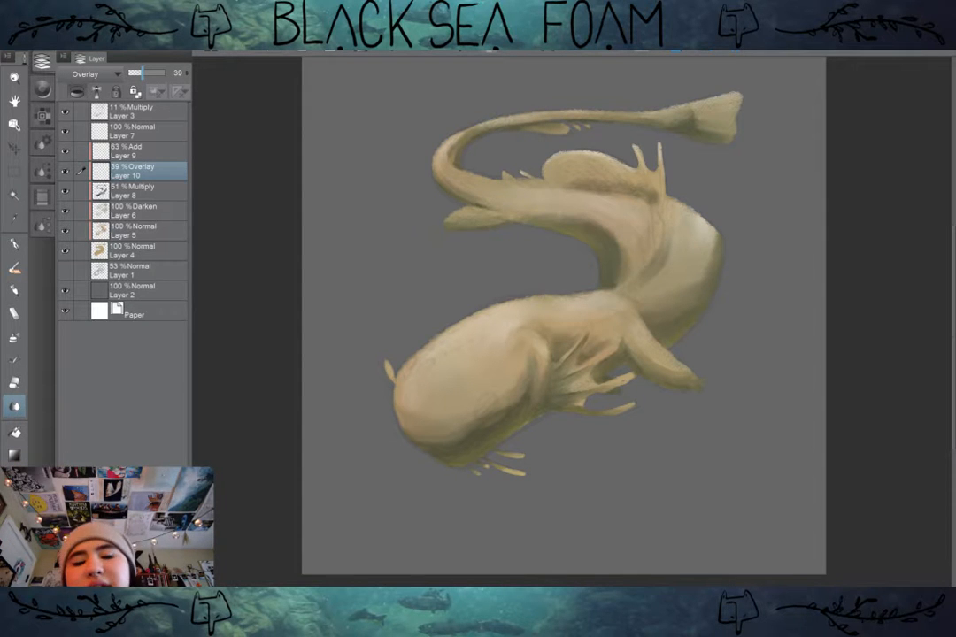
pyautogui.moveTo(142, 73); pyautogui.dragTo(148, 74)
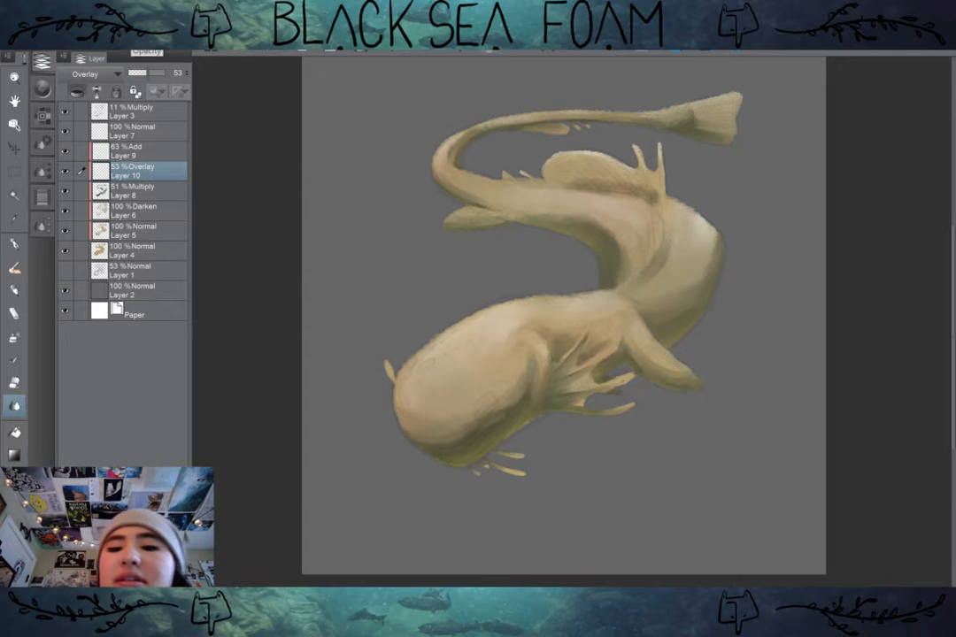
# Step: Shift the rim layer's colour towards teal with Hue/Saturation/Luminosity, using hue 127, saturation -10 and brightness 11
pyautogui.click(35, 28)
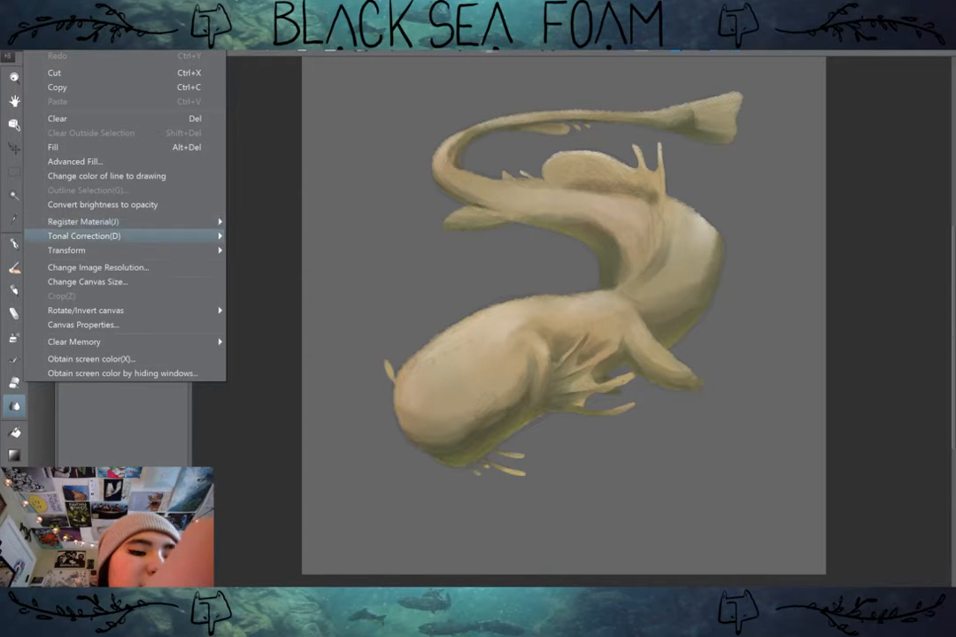
pyautogui.moveTo(133, 236)
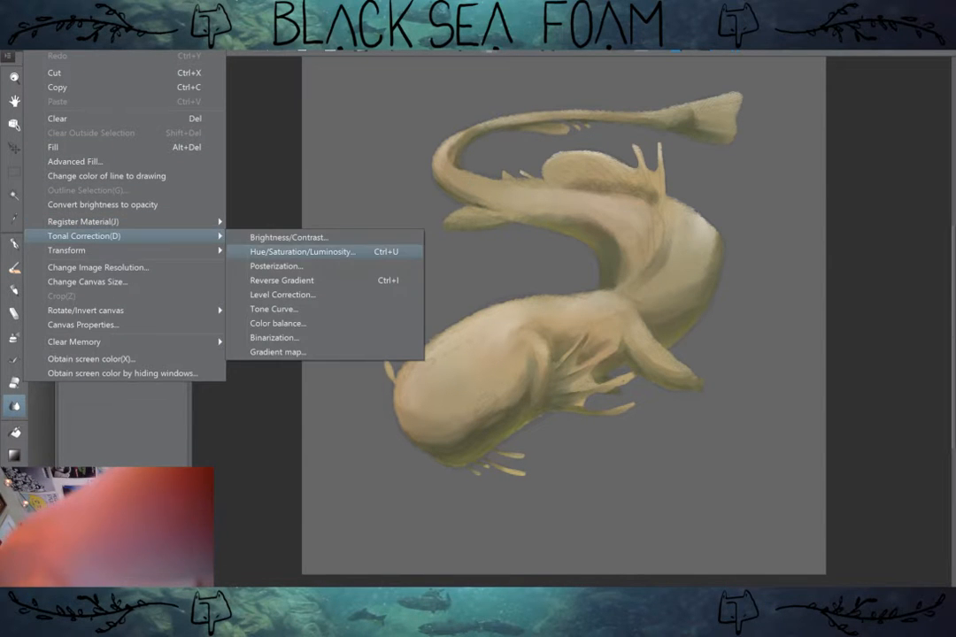
pyautogui.click(296, 251)
pyautogui.write('25')
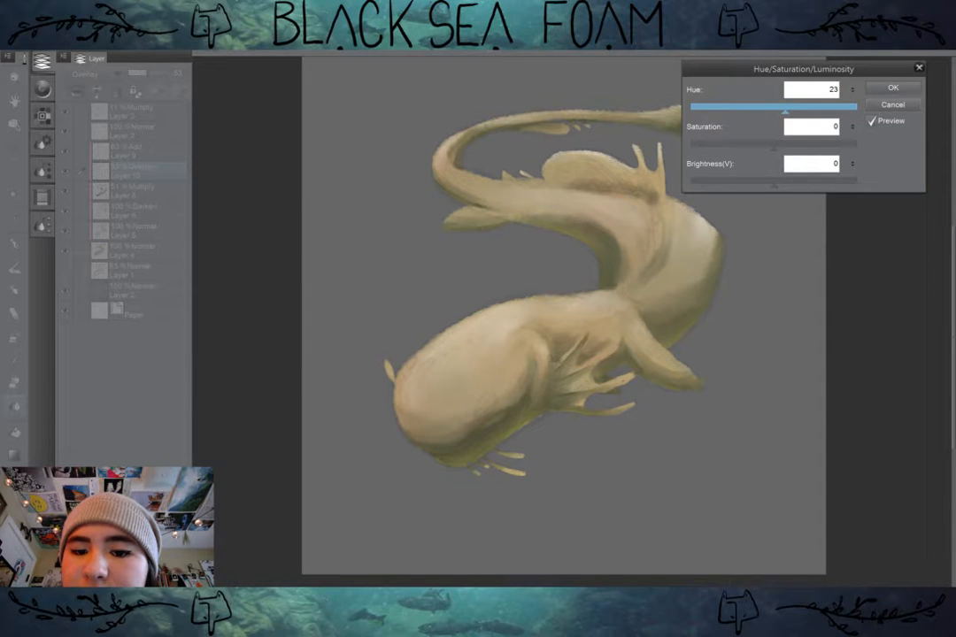
pyautogui.moveTo(785, 108); pyautogui.dragTo(776, 108)
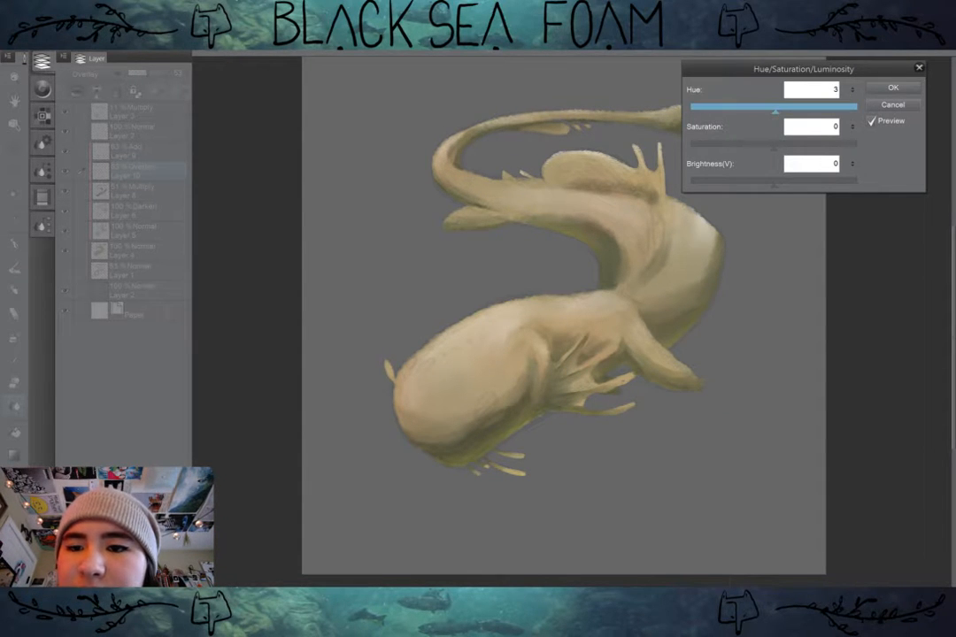
pyautogui.moveTo(777, 111); pyautogui.dragTo(833, 110)
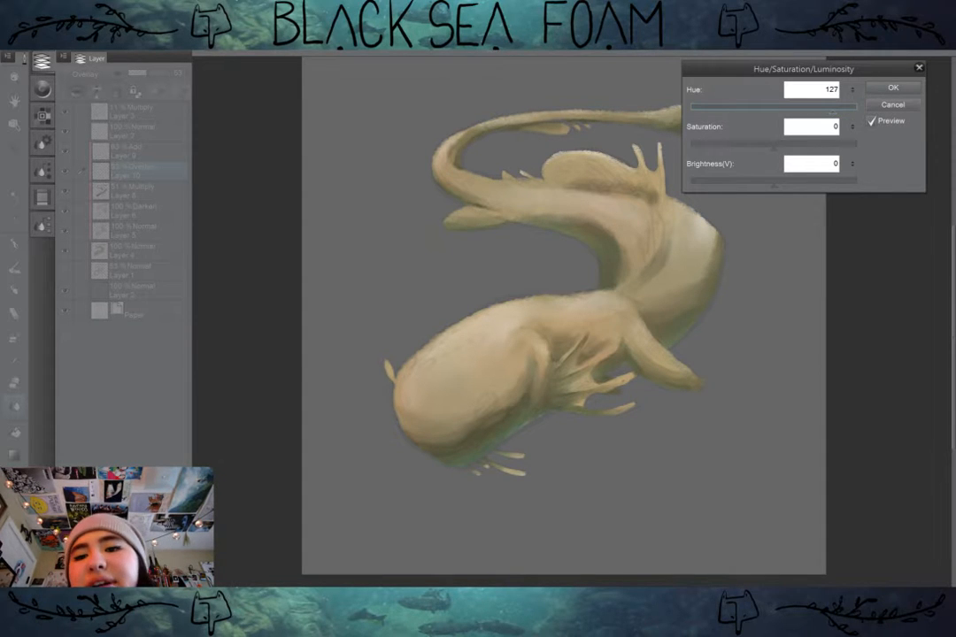
pyautogui.moveTo(773, 144); pyautogui.dragTo(783, 184)
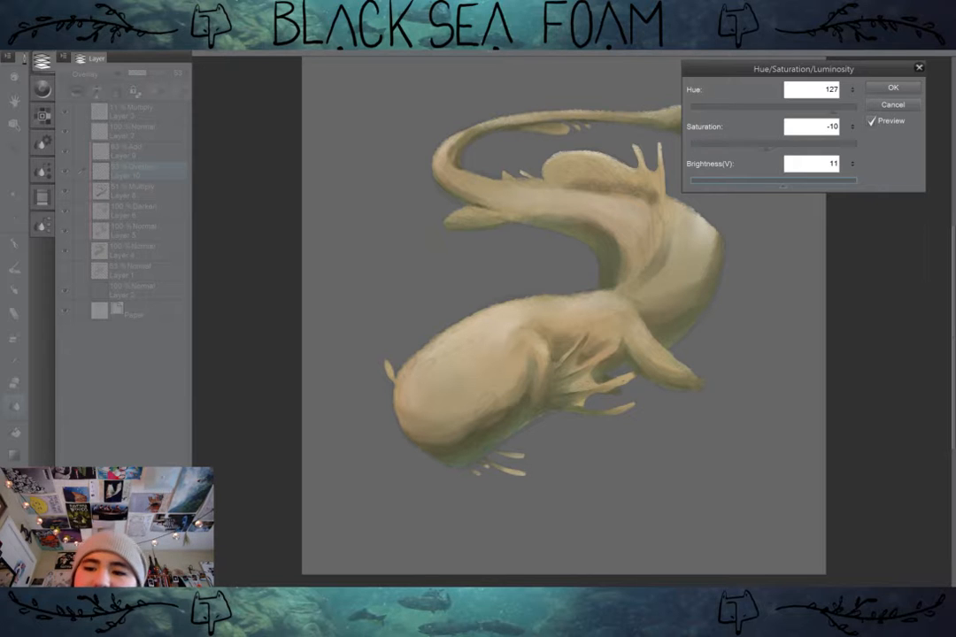
pyautogui.click(892, 86)
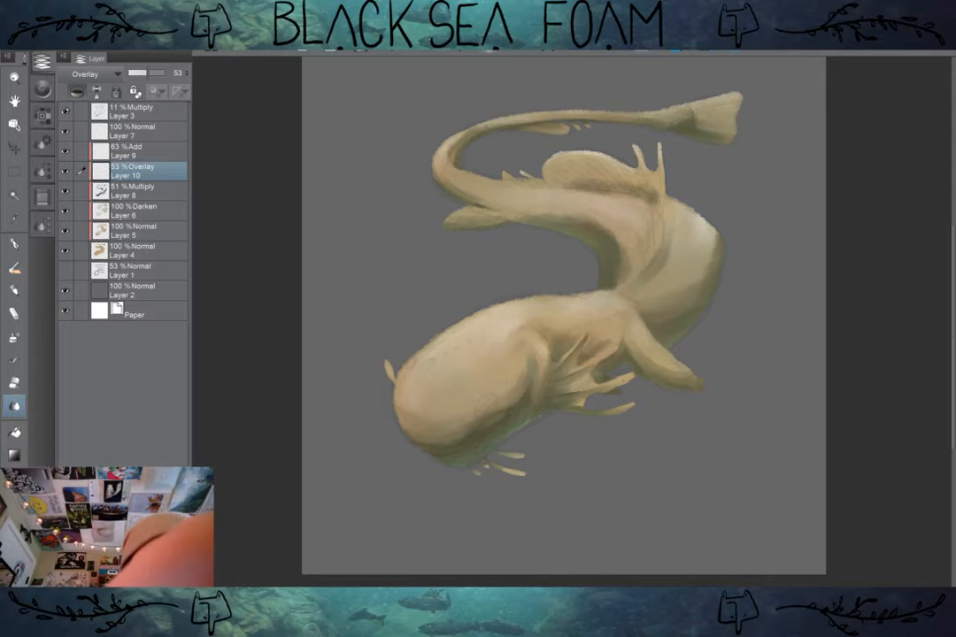
# Step: Compare the creature with the topmost Multiply layer hidden, and show the layer again
pyautogui.click(67, 109)
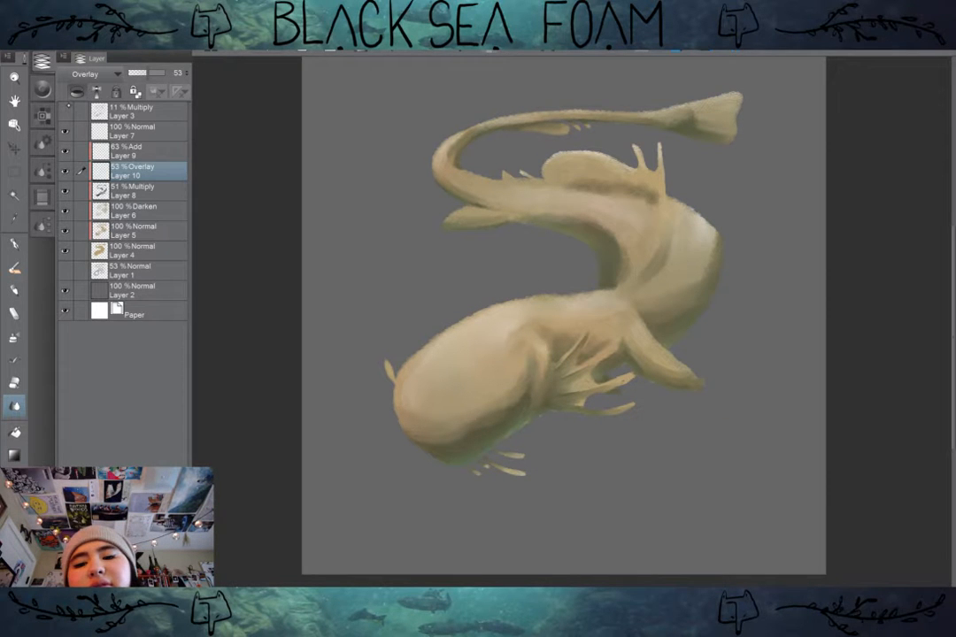
pyautogui.scroll(2, 725, 223)
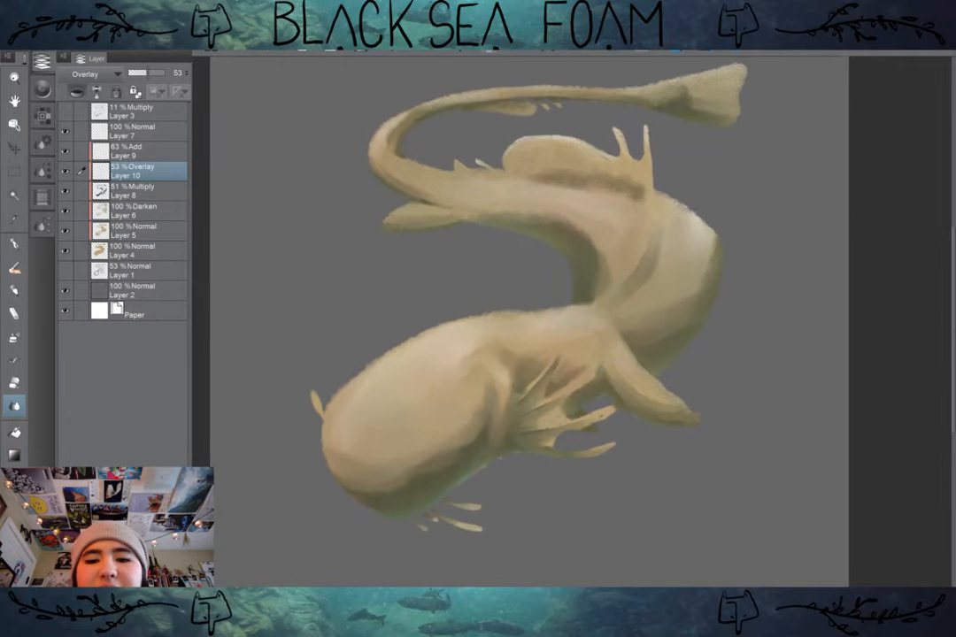
pyautogui.moveTo(725, 223); pyautogui.dragTo(741, 234)
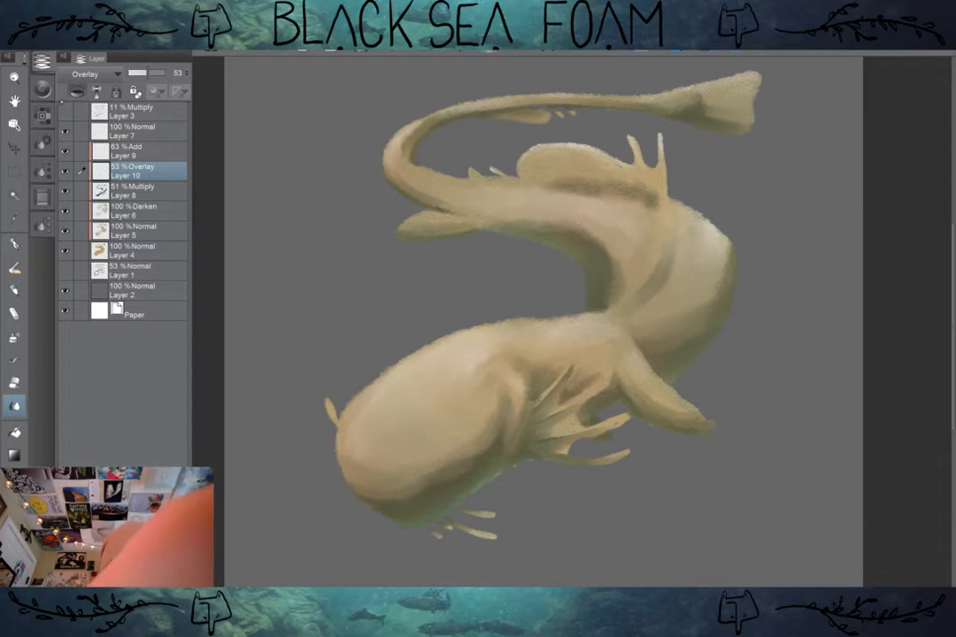
pyautogui.click(65, 110)
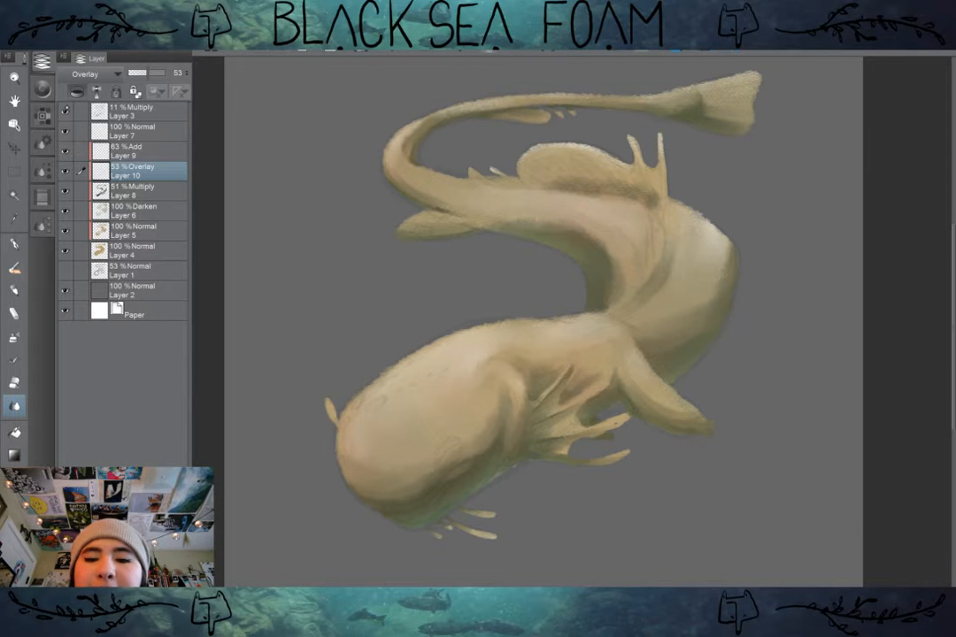
pyautogui.moveTo(543, 319); pyautogui.dragTo(564, 313)
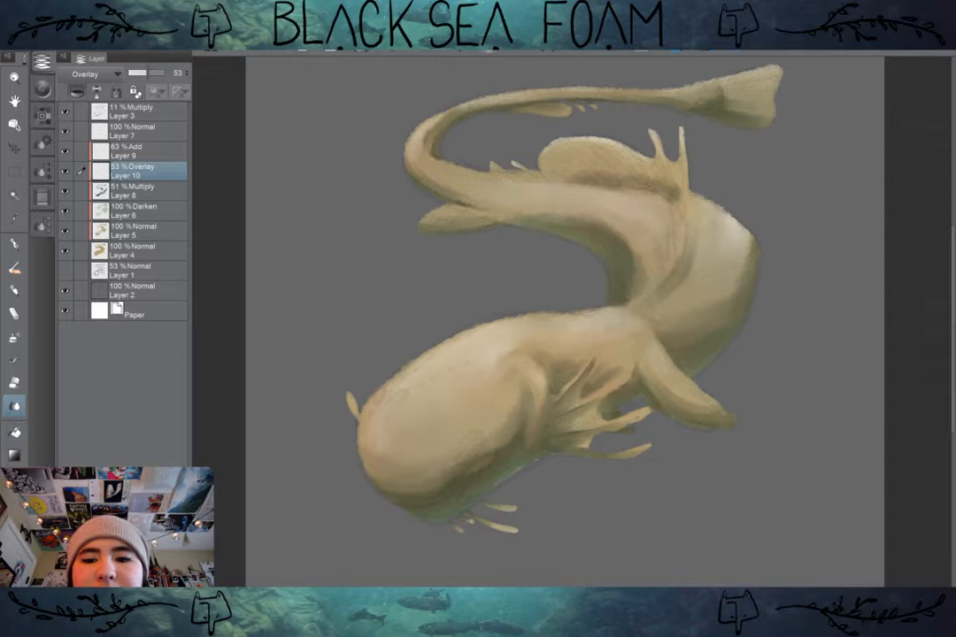
pyautogui.scroll(1, 769, 324)
pyautogui.moveTo(769, 324); pyautogui.dragTo(808, 393)
pyautogui.moveTo(567, 398); pyautogui.dragTo(620, 325)
pyautogui.moveTo(566, 354); pyautogui.dragTo(552, 330)
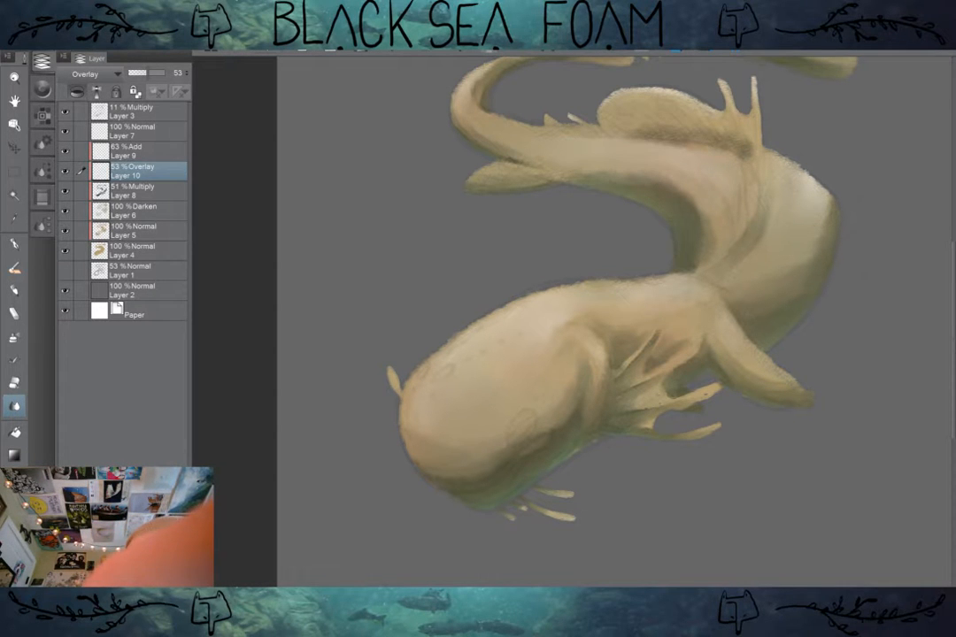
# Step: Add a new Normal layer directly above the Darken layer
pyautogui.click(133, 152)
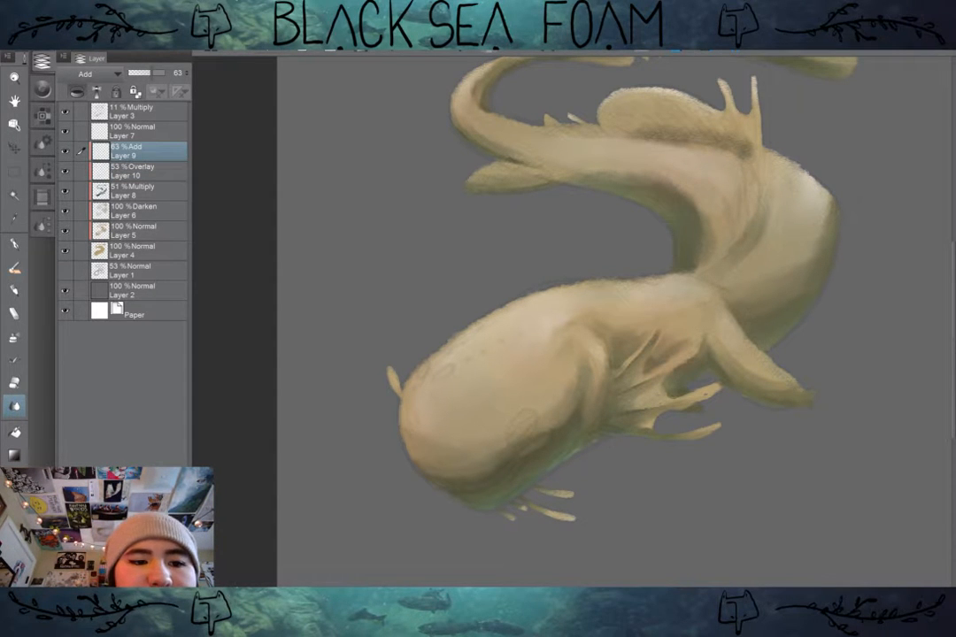
pyautogui.click(133, 231)
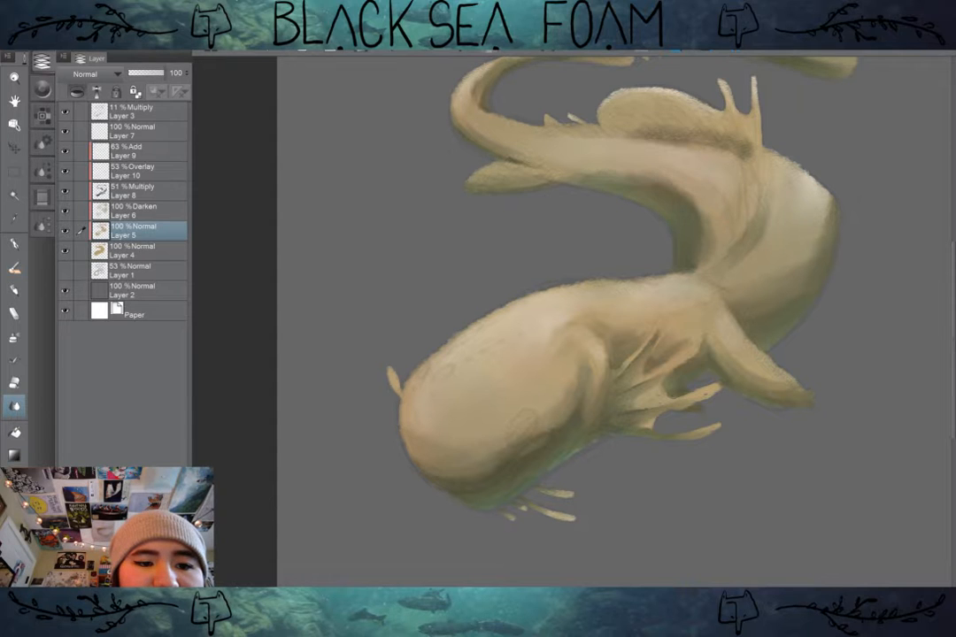
pyautogui.click(133, 210)
pyautogui.hotkey('ctrl', 'u')
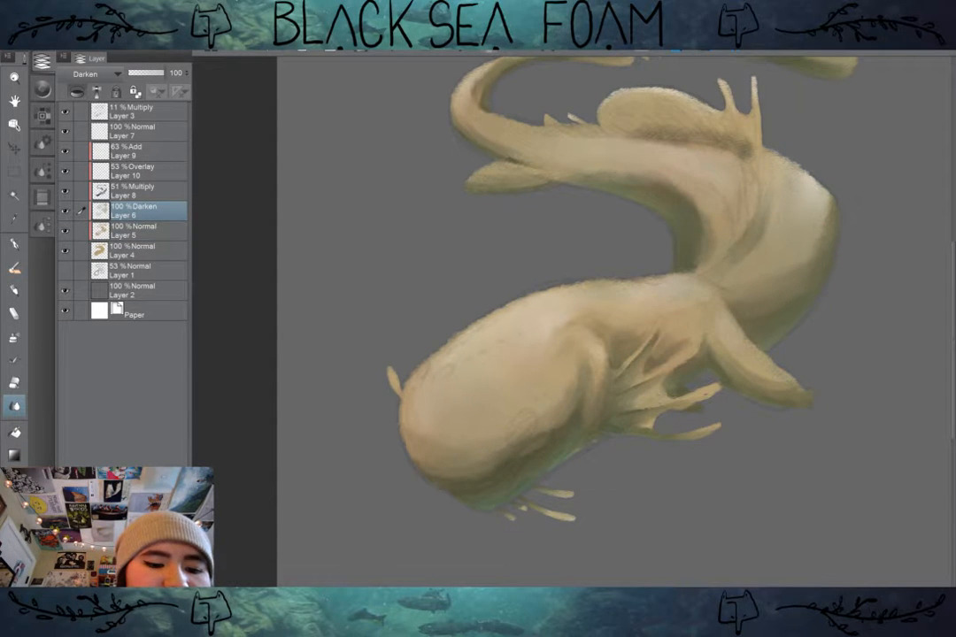
pyautogui.hotkey('ctrl', 'shift', 'n')
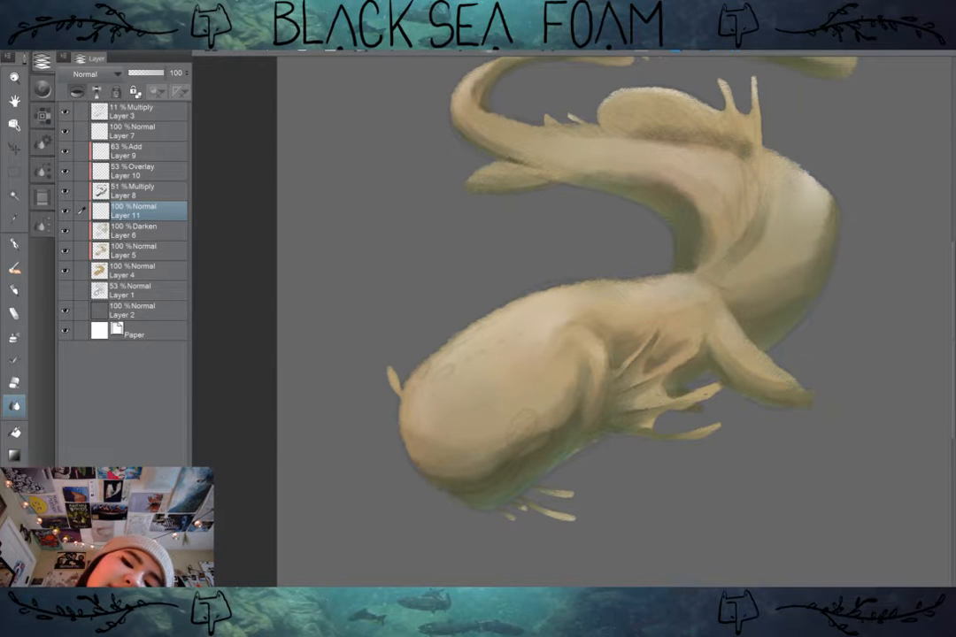
# Step: Paint a slanted oval eye in pale blue-grey on the lower side of the creature's head, lightening it with a paler tint
pyautogui.moveTo(566, 319); pyautogui.dragTo(611, 247)
pyautogui.hotkey('ctrl', '+')
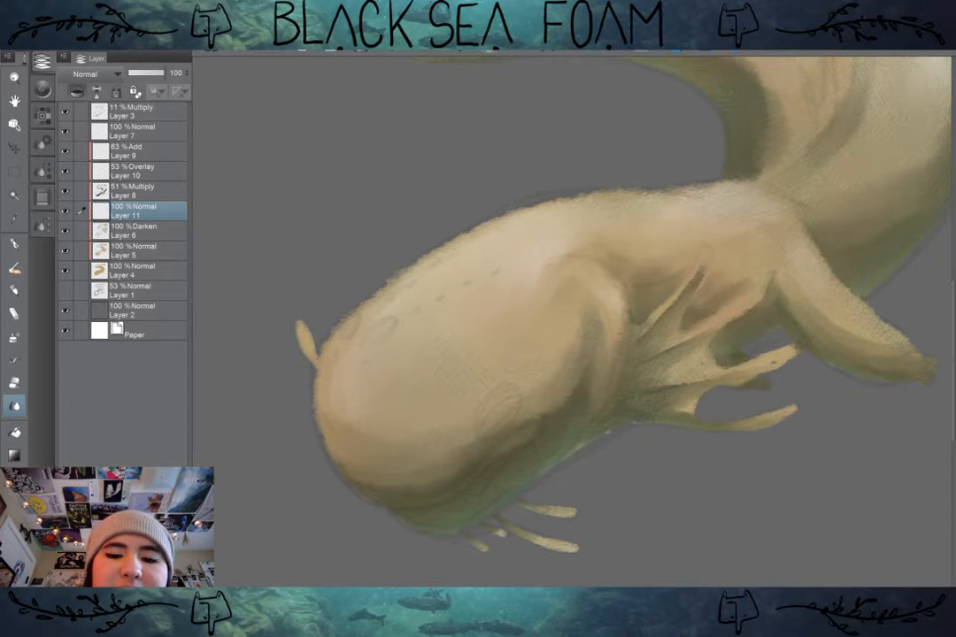
pyautogui.moveTo(553, 390)
pyautogui.mouseDown()
pyautogui.moveTo(560, 427)
pyautogui.moveTo(556, 411)
pyautogui.moveTo(547, 434)
pyautogui.moveTo(540, 424)
pyautogui.moveTo(613, 378)
pyautogui.mouseUp()
pyautogui.scroll(2, 567, 425)
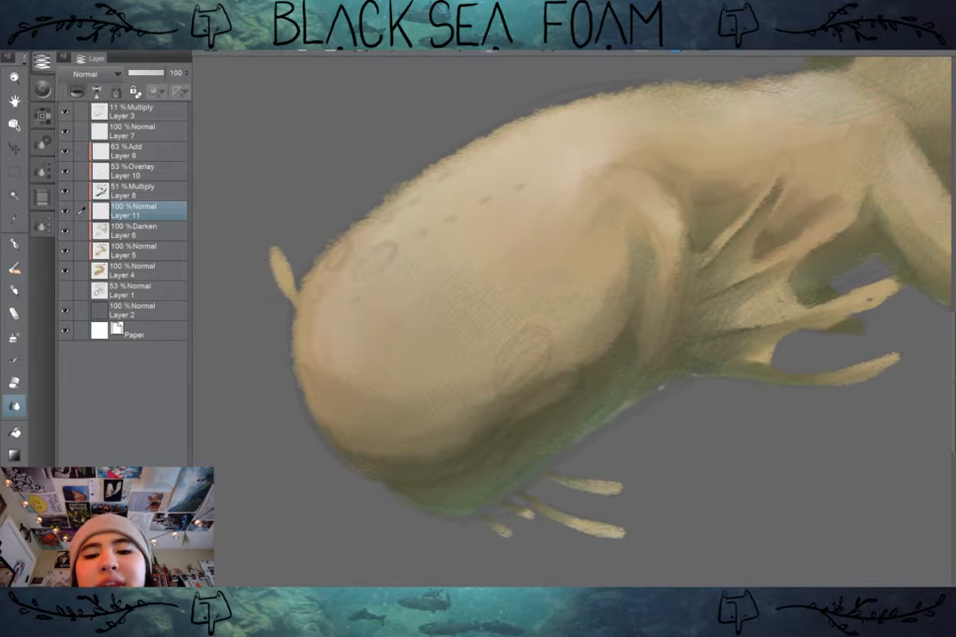
pyautogui.click(42, 116)
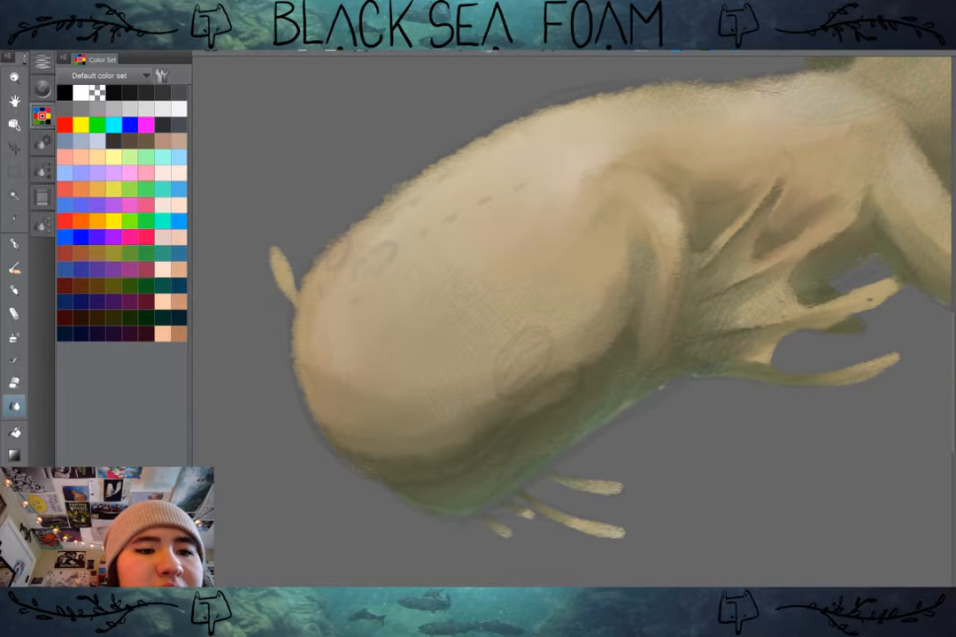
pyautogui.click(42, 88)
pyautogui.moveTo(182, 343); pyautogui.dragTo(180, 353)
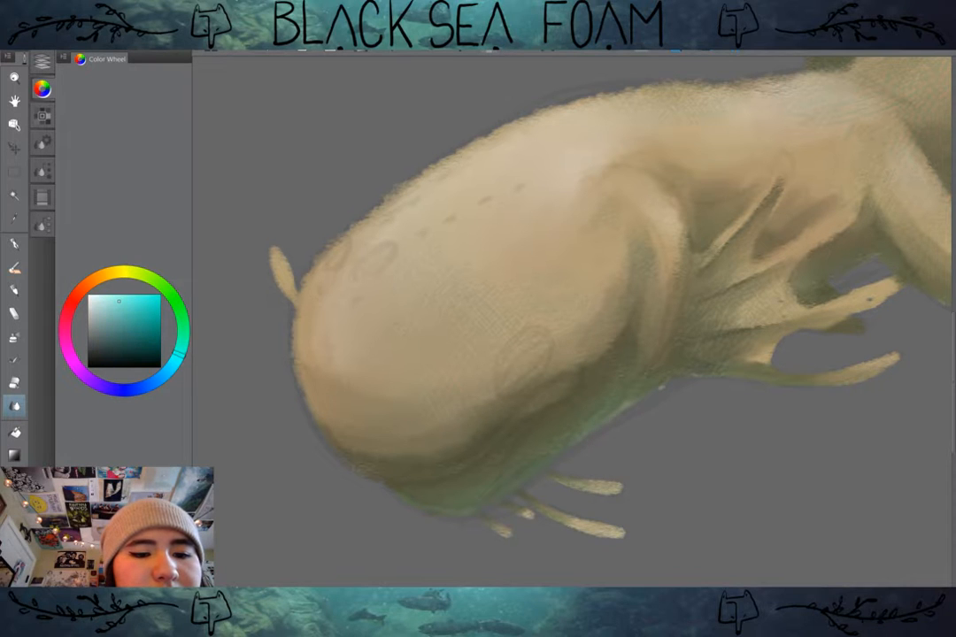
pyautogui.moveTo(118, 303); pyautogui.dragTo(100, 321)
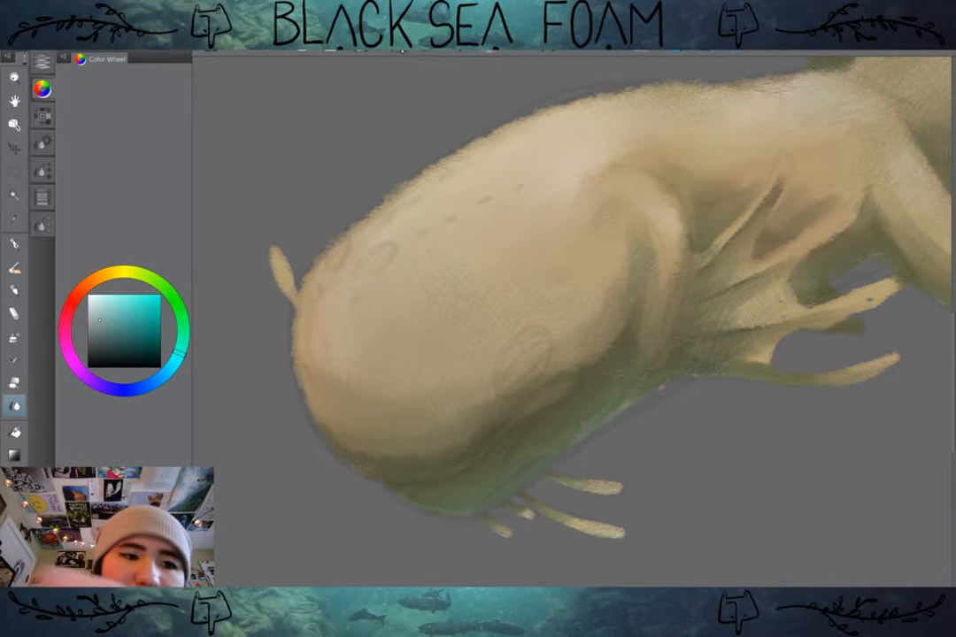
pyautogui.press('b')
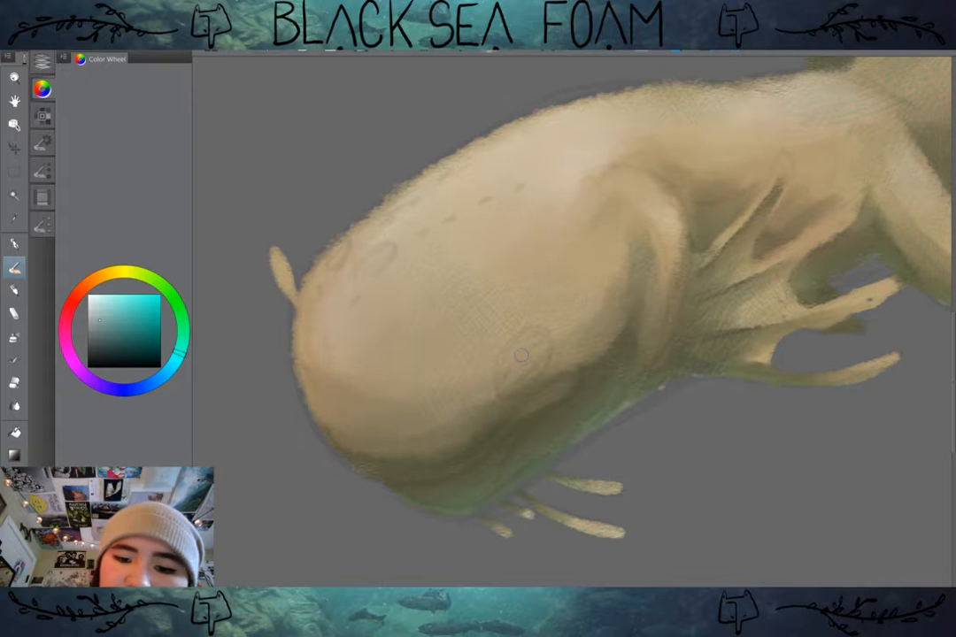
pyautogui.moveTo(521, 355); pyautogui.dragTo(531, 359)
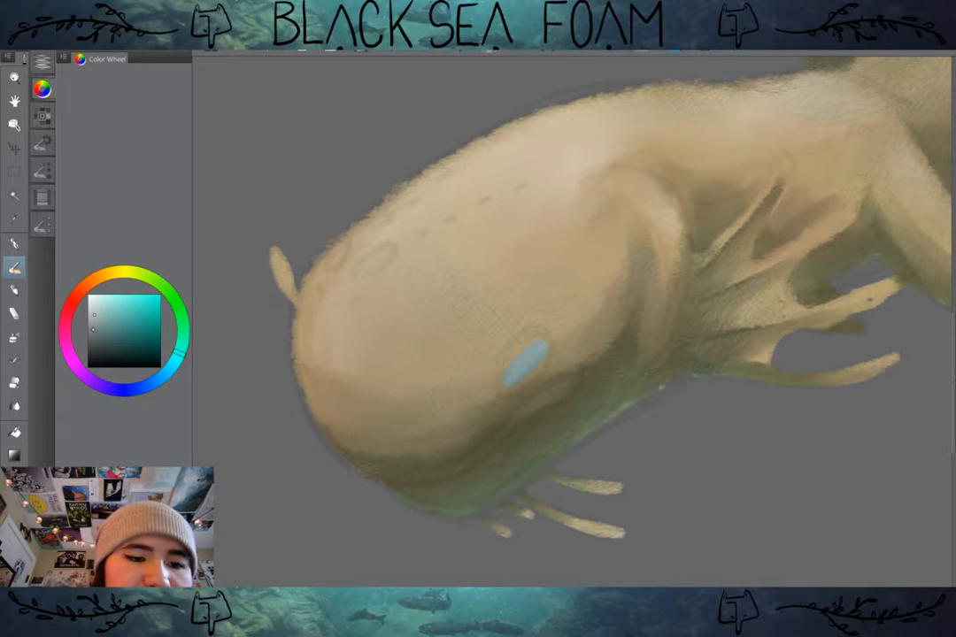
pyautogui.click(92, 317)
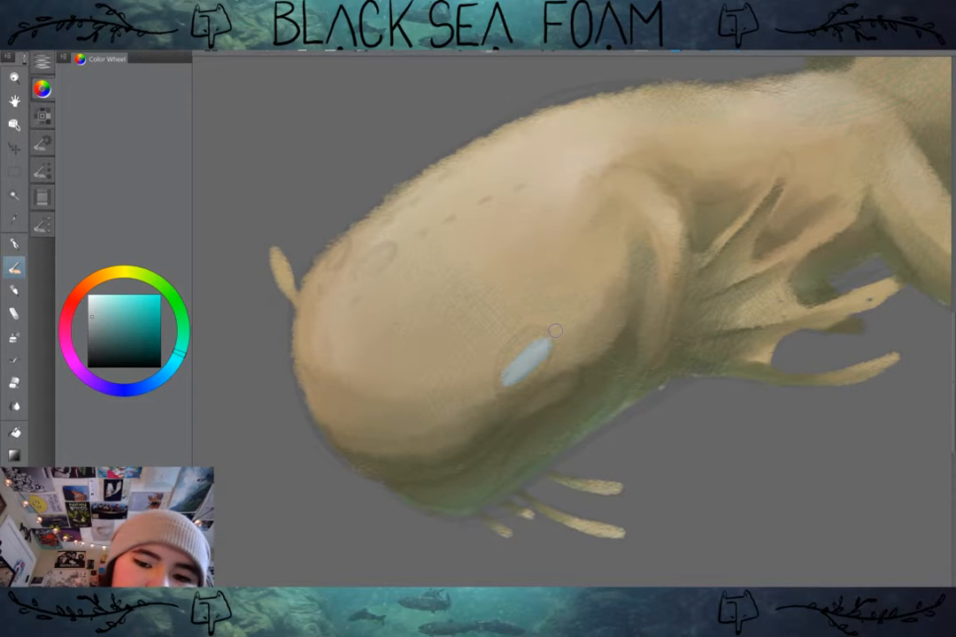
# Step: Paint a dark blue-grey oval pupil in the middle of the pale eye
pyautogui.click(103, 346)
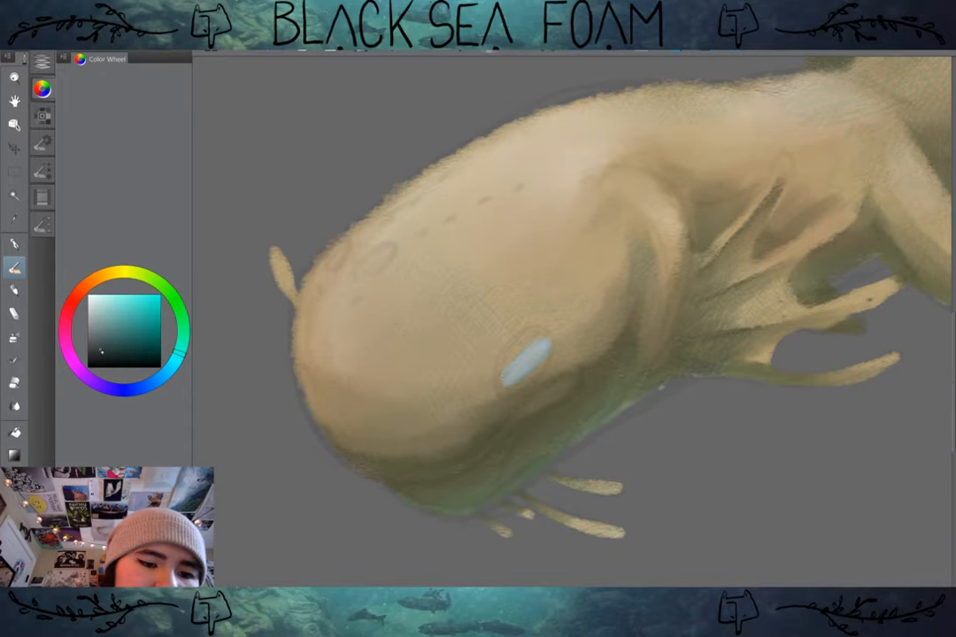
pyautogui.moveTo(524, 357)
pyautogui.mouseDown()
pyautogui.moveTo(523, 368)
pyautogui.moveTo(531, 359)
pyautogui.mouseUp()
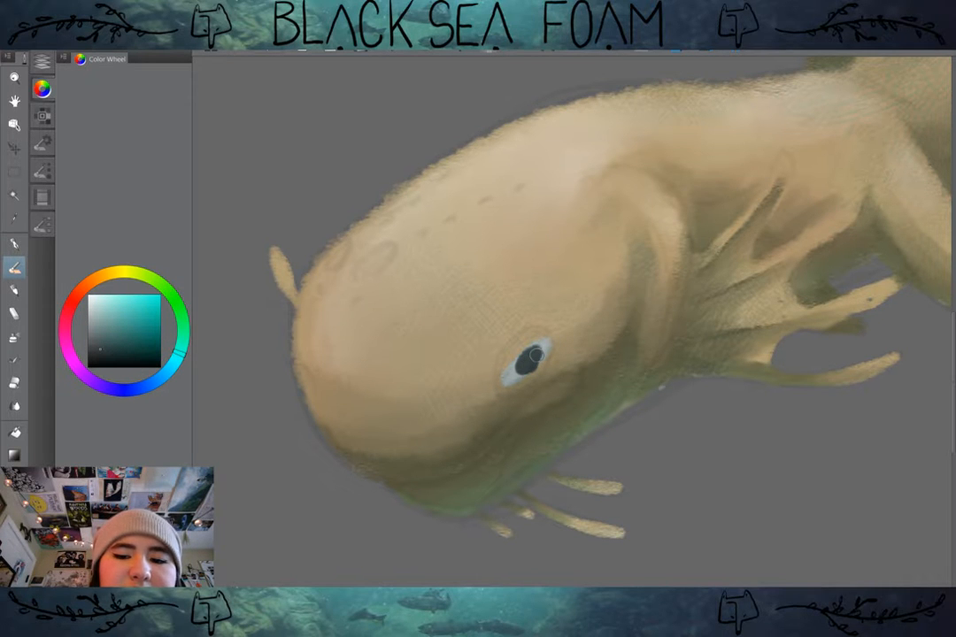
pyautogui.moveTo(536, 355); pyautogui.dragTo(548, 367)
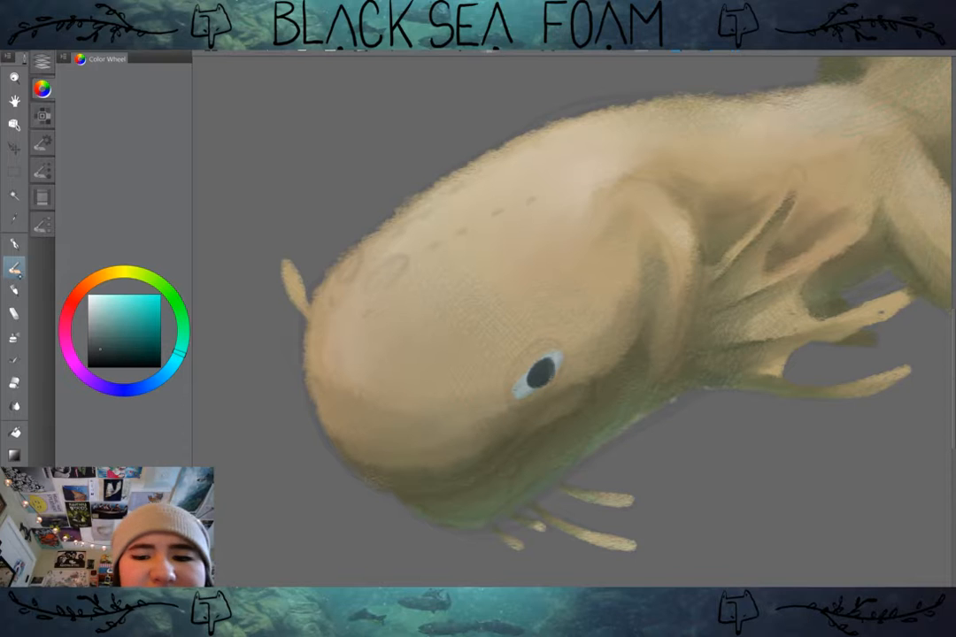
# Step: Outline the eye's upper edge with a thin dark olive lid line, using a smaller brush and tones sampled from the skin
pyautogui.keyDown('alt'); pyautogui.click(564, 326); pyautogui.keyUp('alt')
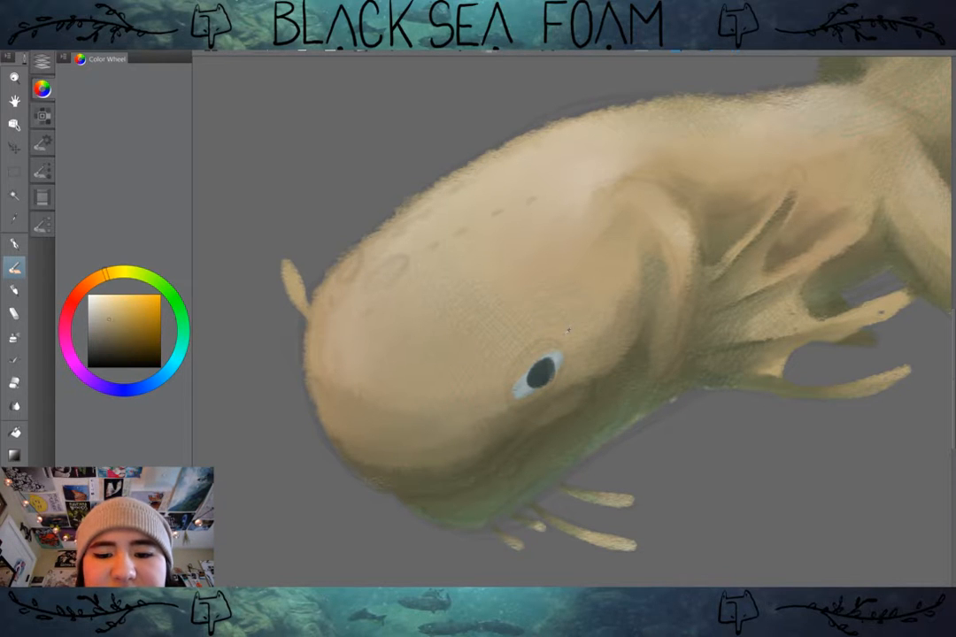
pyautogui.keyDown('alt'); pyautogui.click(501, 419); pyautogui.keyUp('alt')
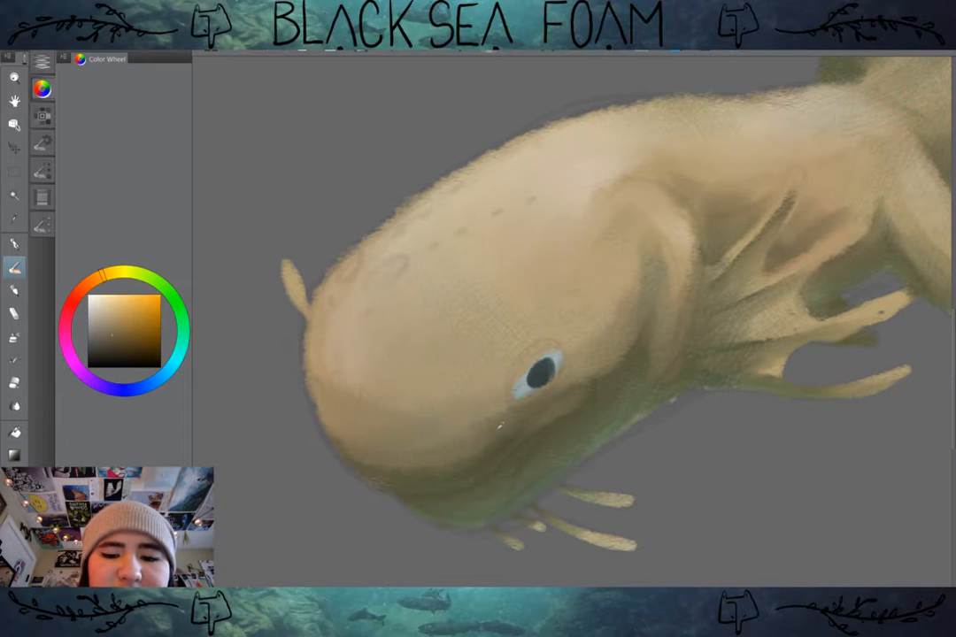
pyautogui.keyDown('alt'); pyautogui.click(503, 431); pyautogui.keyUp('alt')
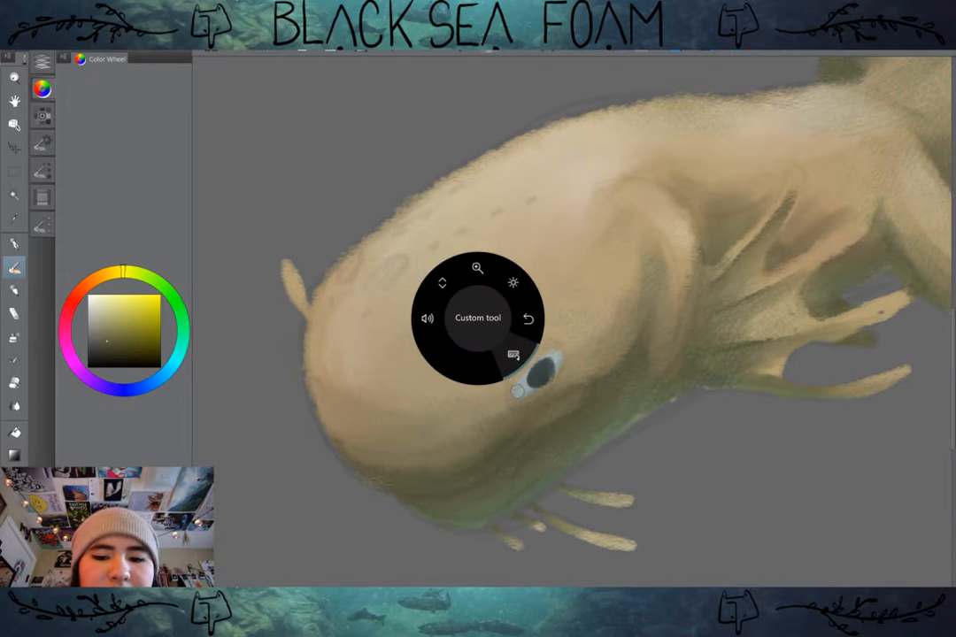
pyautogui.press('[')
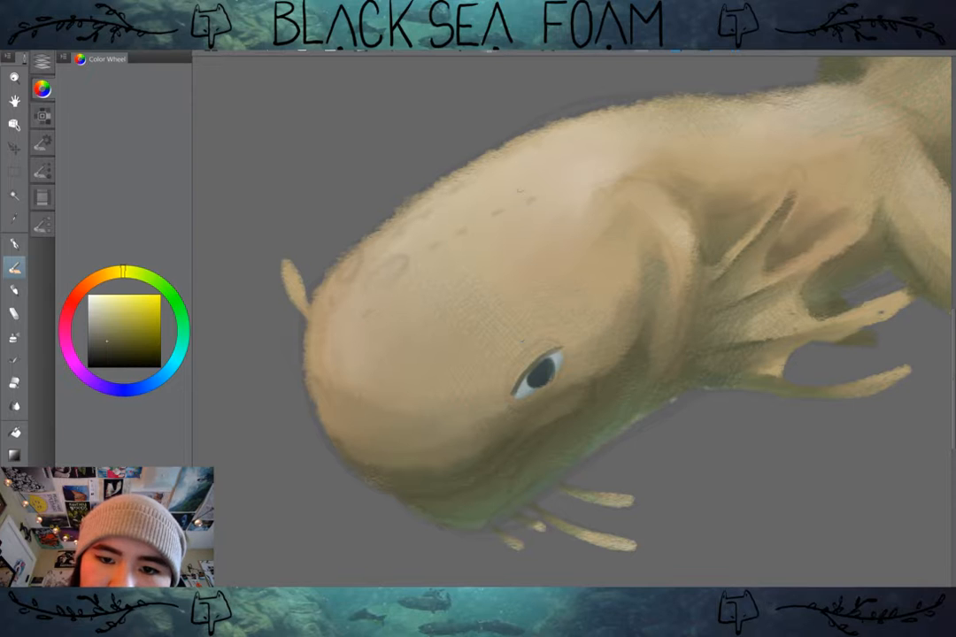
pyautogui.keyDown('alt'); pyautogui.click(520, 190); pyautogui.keyUp('alt')
pyautogui.moveTo(443, 337); pyautogui.dragTo(468, 319)
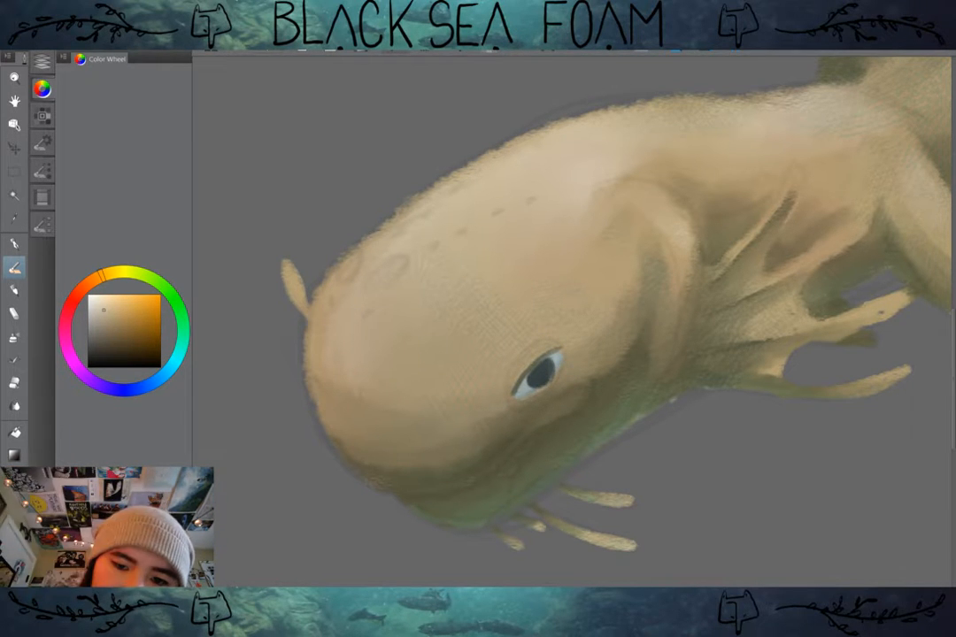
# Step: Shade the eyeball's edge in grey and build up the upper eyelid with sampled olive shadow tones, adding a dark curved crease above it
pyautogui.keyDown('alt'); pyautogui.click(526, 386); pyautogui.keyUp('alt')
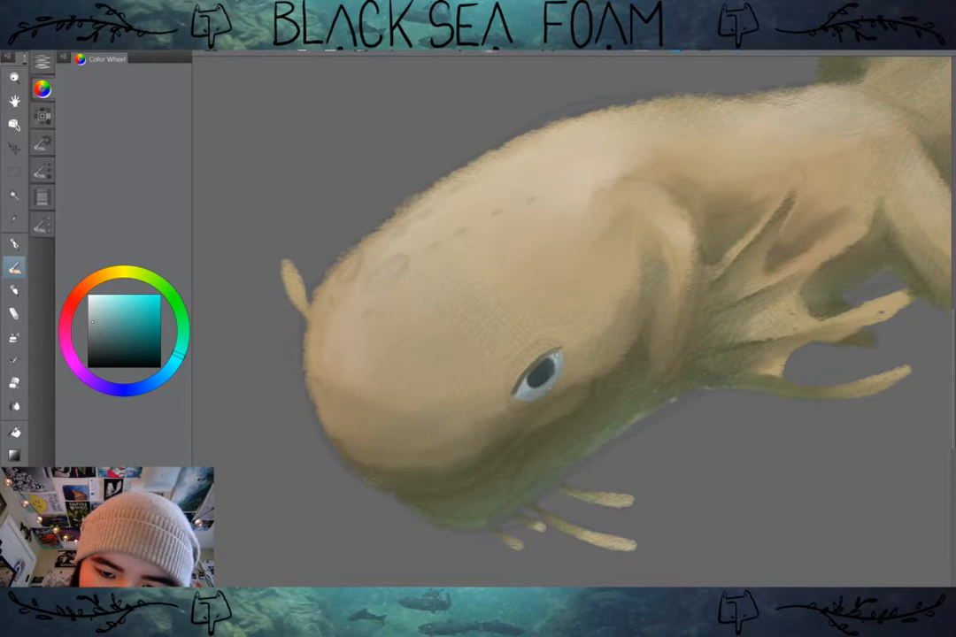
pyautogui.keyDown('alt'); pyautogui.click(606, 418); pyautogui.keyUp('alt')
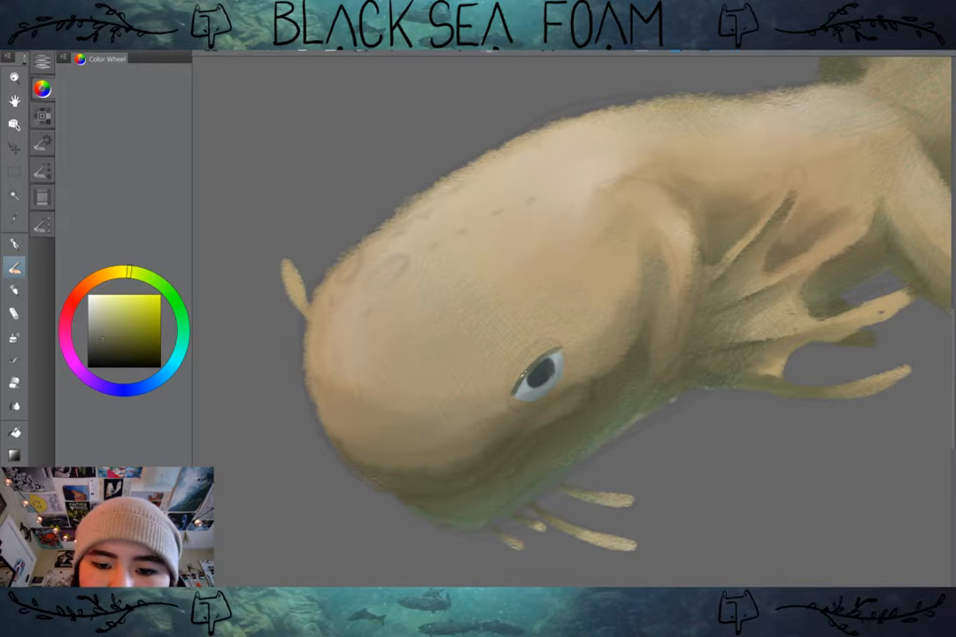
pyautogui.moveTo(591, 413); pyautogui.dragTo(631, 364)
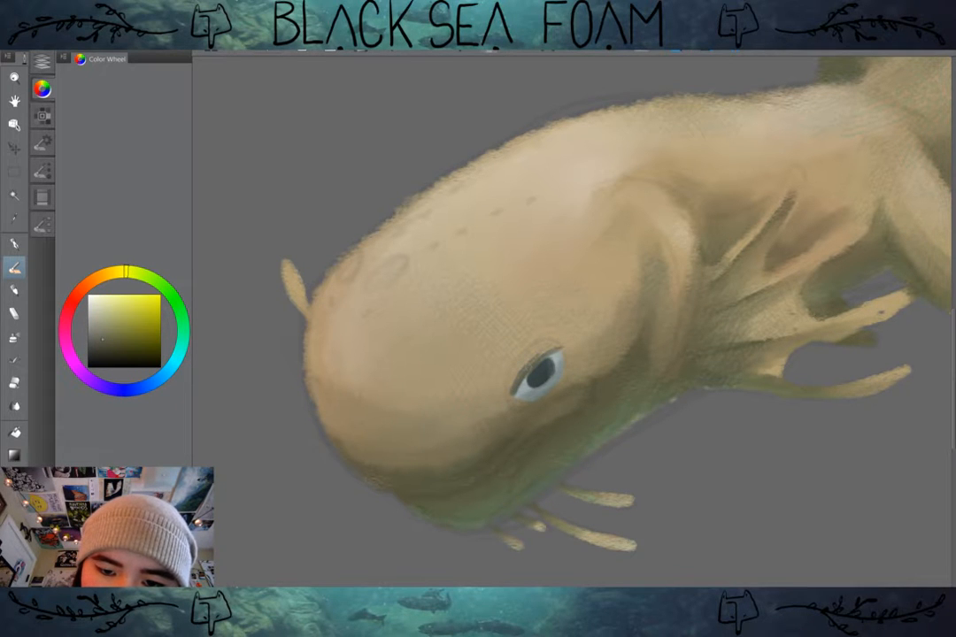
pyautogui.keyDown('alt'); pyautogui.click(611, 389); pyautogui.keyUp('alt')
pyautogui.keyDown('alt'); pyautogui.click(595, 404); pyautogui.keyUp('alt')
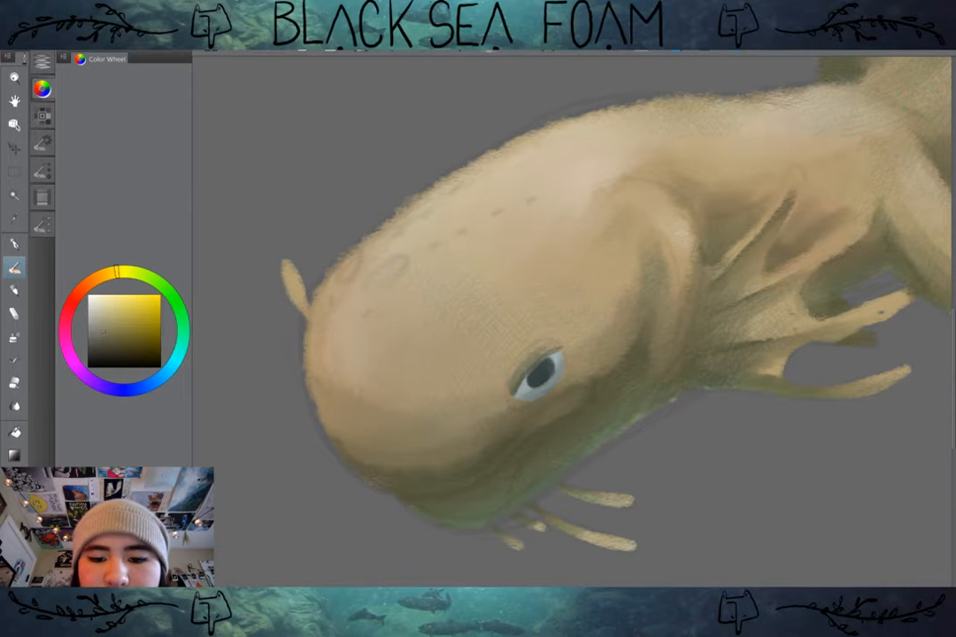
pyautogui.keyDown('alt'); pyautogui.click(533, 356); pyautogui.keyUp('alt')
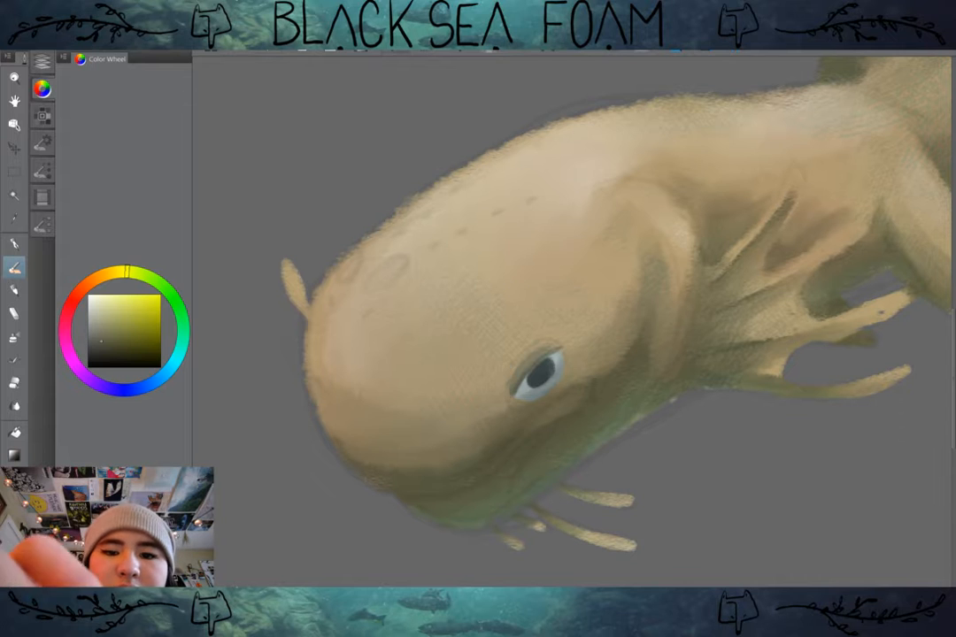
pyautogui.moveTo(508, 395); pyautogui.dragTo(562, 346)
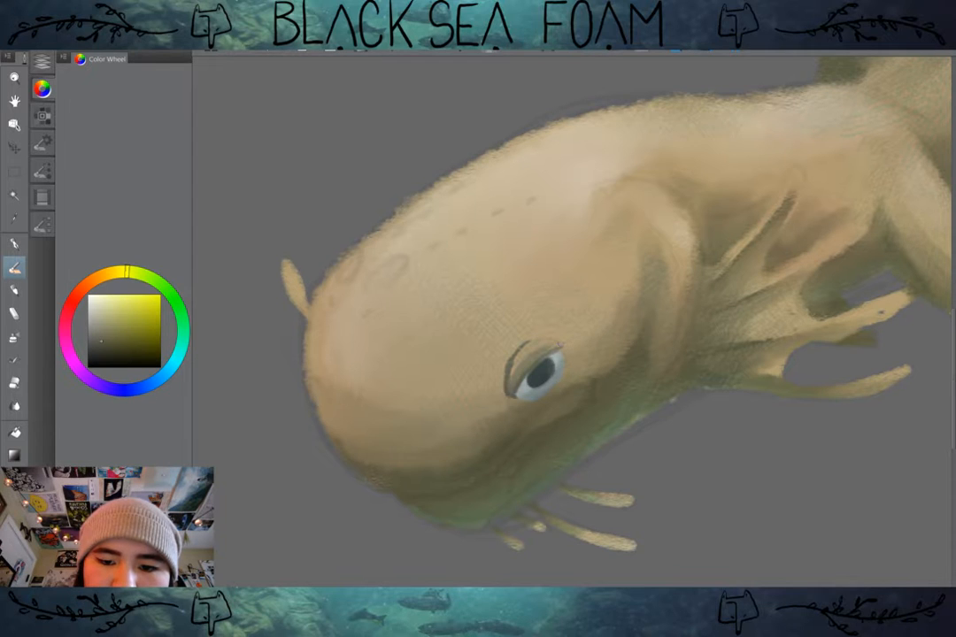
# Step: Refine the eyeball around the pupil with lighter and mid pale-teal tones sampled from the eye
pyautogui.keyDown('alt'); pyautogui.click(528, 385); pyautogui.keyUp('alt')
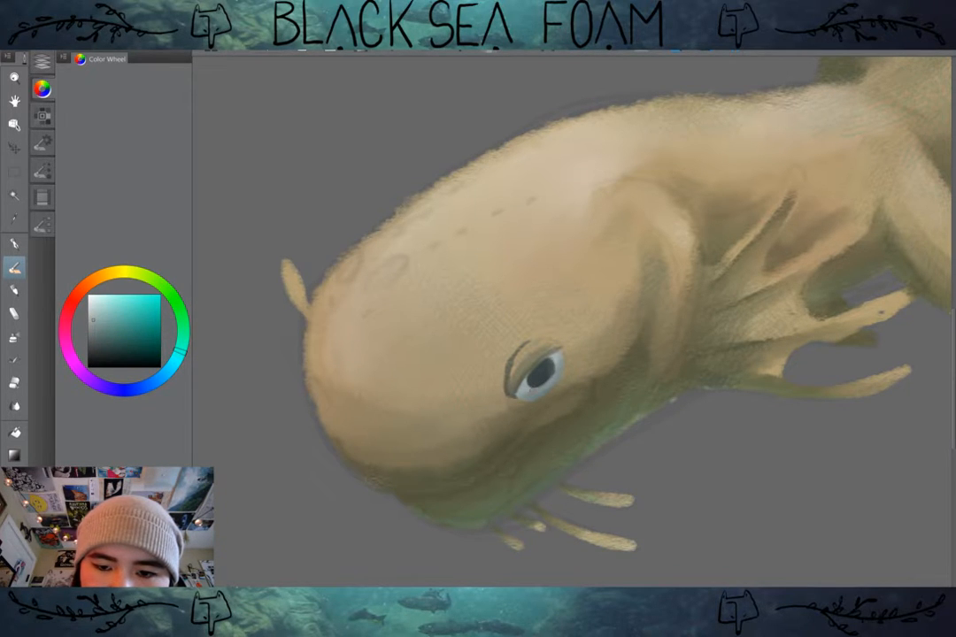
pyautogui.click(93, 305)
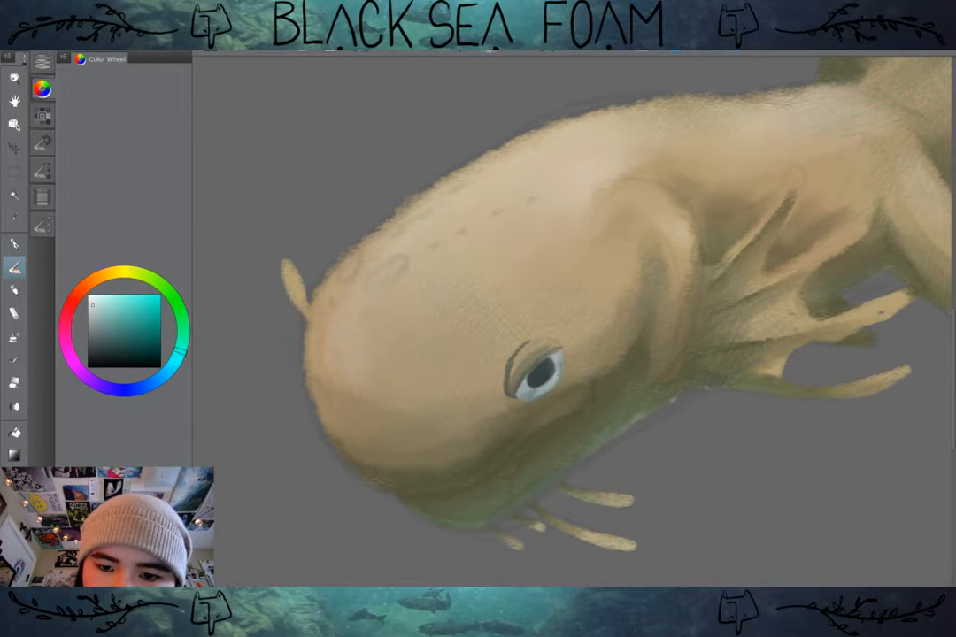
pyautogui.keyDown('alt'); pyautogui.click(529, 384); pyautogui.keyUp('alt')
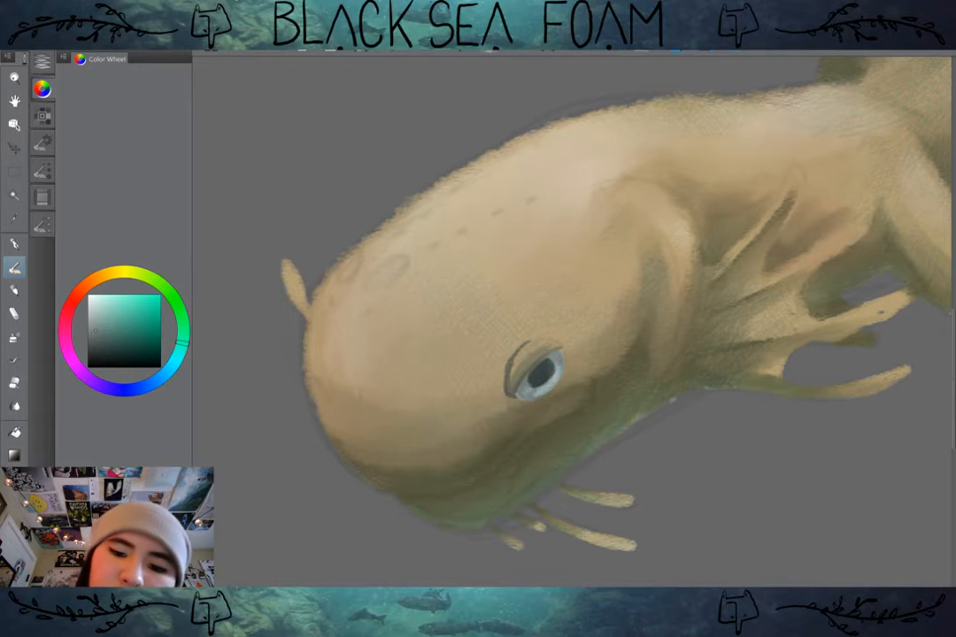
pyautogui.keyDown('alt'); pyautogui.click(535, 390); pyautogui.keyUp('alt')
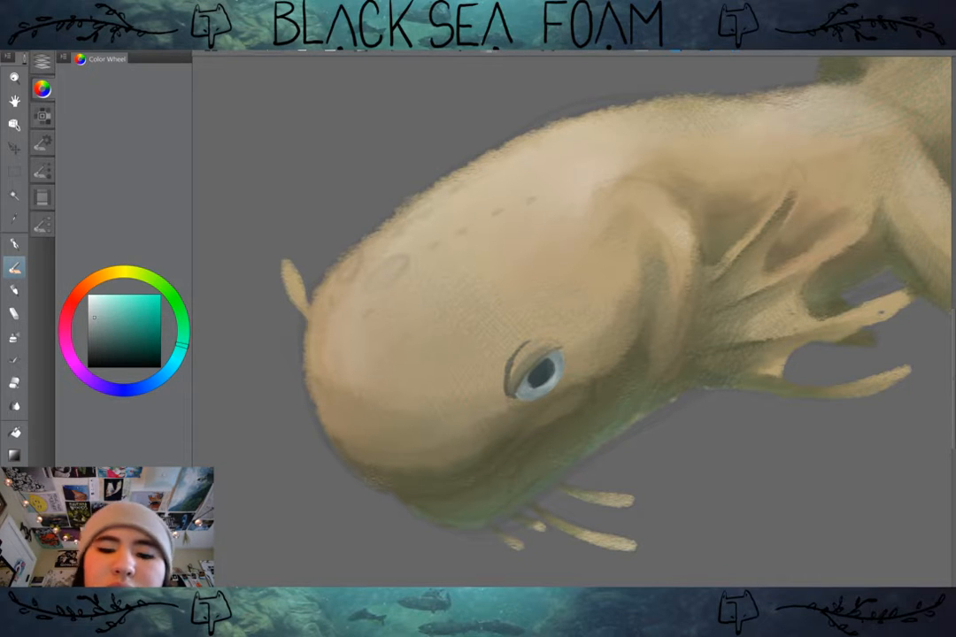
# Step: Shade the skin at both corners of the eye with olive and tan tones sampled from the surrounding skin
pyautogui.keyDown('alt'); pyautogui.click(513, 379); pyautogui.keyUp('alt')
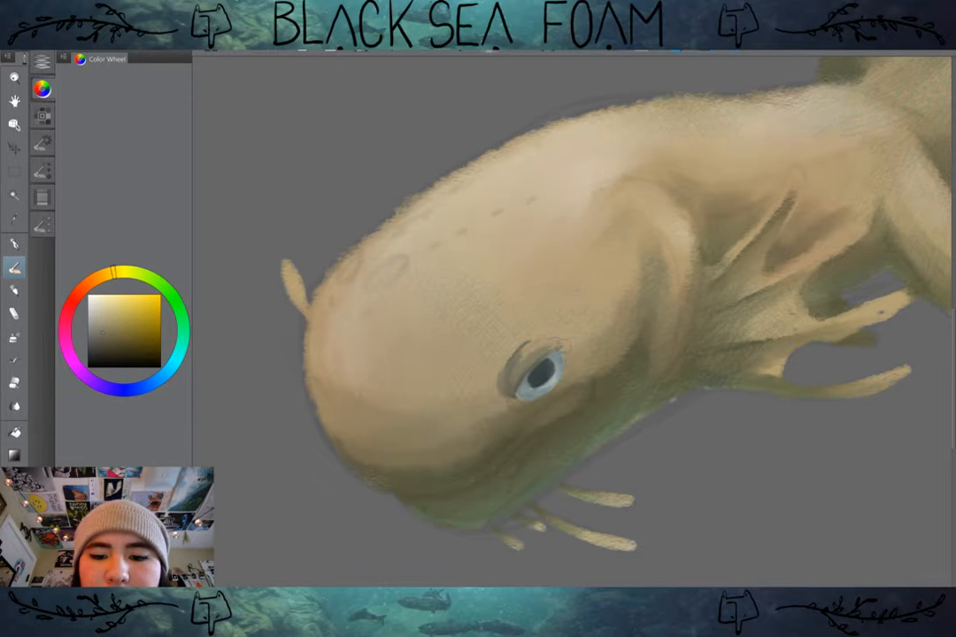
pyautogui.keyDown('alt'); pyautogui.click(567, 359); pyautogui.keyUp('alt')
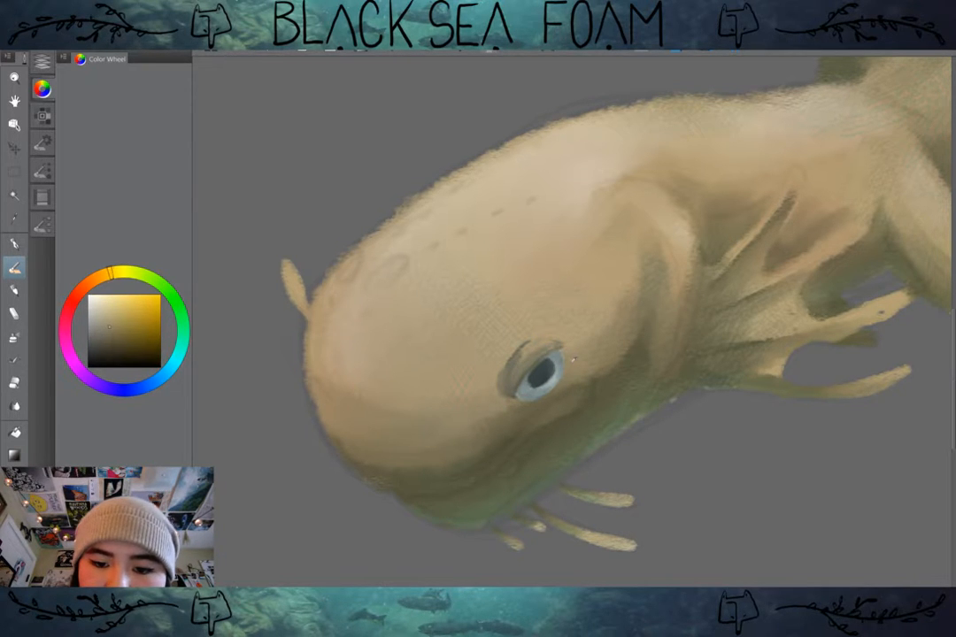
pyautogui.keyDown('alt'); pyautogui.click(568, 356); pyautogui.keyUp('alt')
pyautogui.keyDown('alt'); pyautogui.click(573, 347); pyautogui.keyUp('alt')
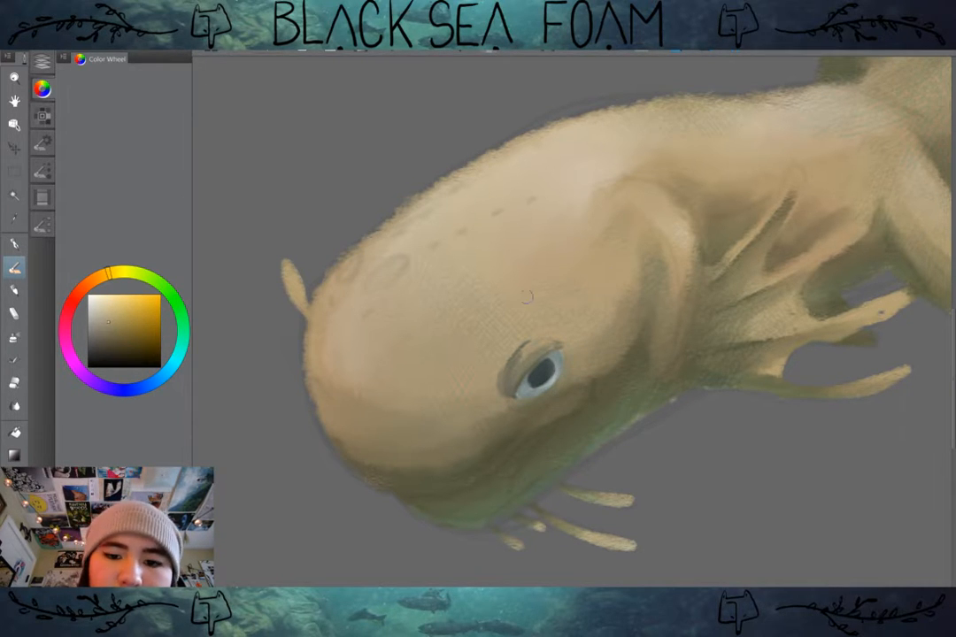
# Step: Lighten the upper eyelid with sampled tan tones and blend a soft olive shadow around its outer crease
pyautogui.keyDown('alt'); pyautogui.click(525, 298); pyautogui.keyUp('alt')
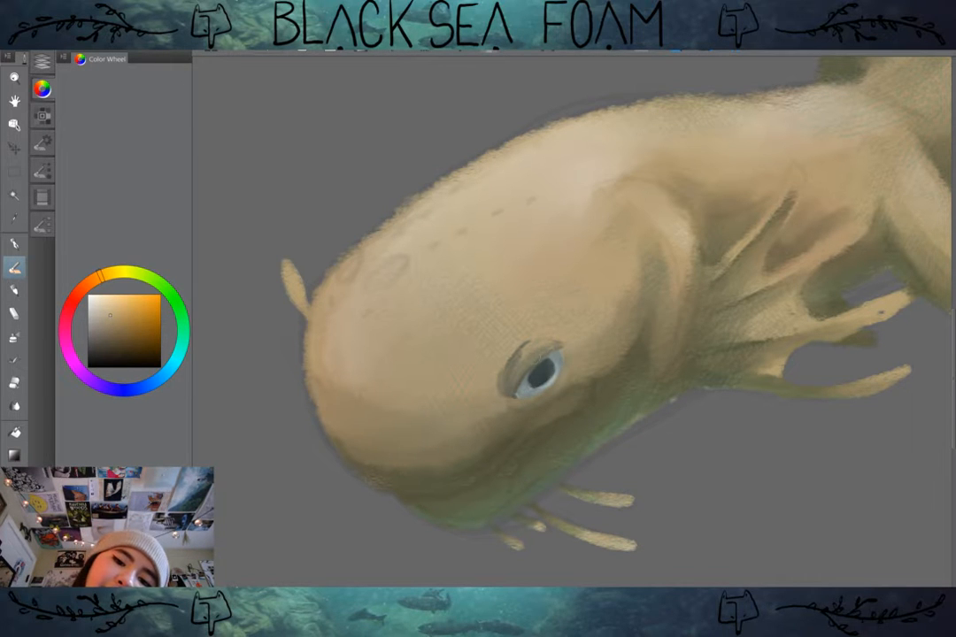
pyautogui.keyDown('alt'); pyautogui.click(516, 367); pyautogui.keyUp('alt')
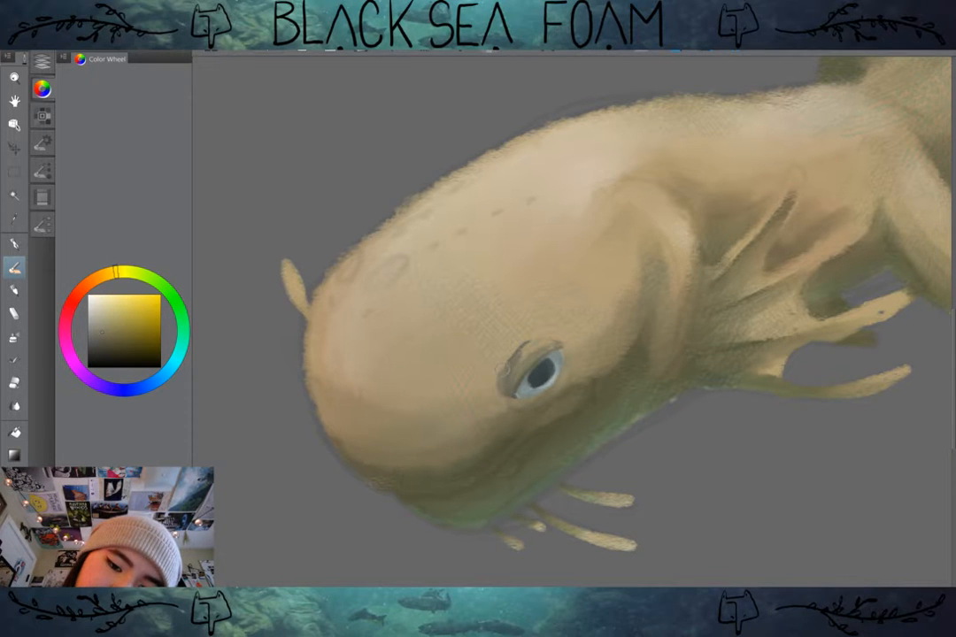
pyautogui.keyDown('alt'); pyautogui.click(510, 371); pyautogui.keyUp('alt')
pyautogui.moveTo(510, 353)
pyautogui.mouseDown()
pyautogui.moveTo(501, 373)
pyautogui.moveTo(526, 346)
pyautogui.mouseUp()
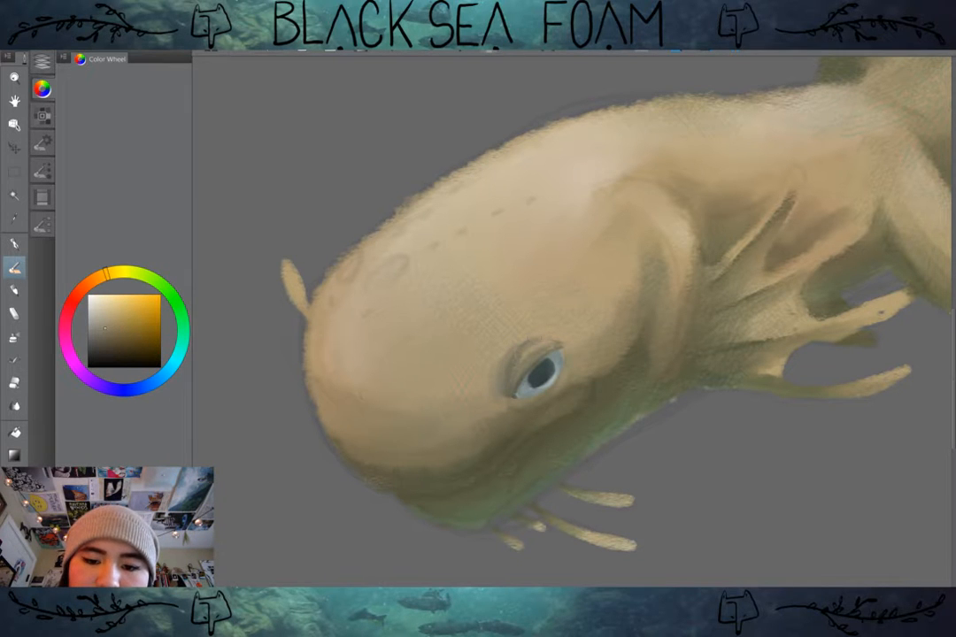
pyautogui.keyDown('alt'); pyautogui.click(463, 268); pyautogui.keyUp('alt')
pyautogui.moveTo(537, 348); pyautogui.dragTo(513, 377)
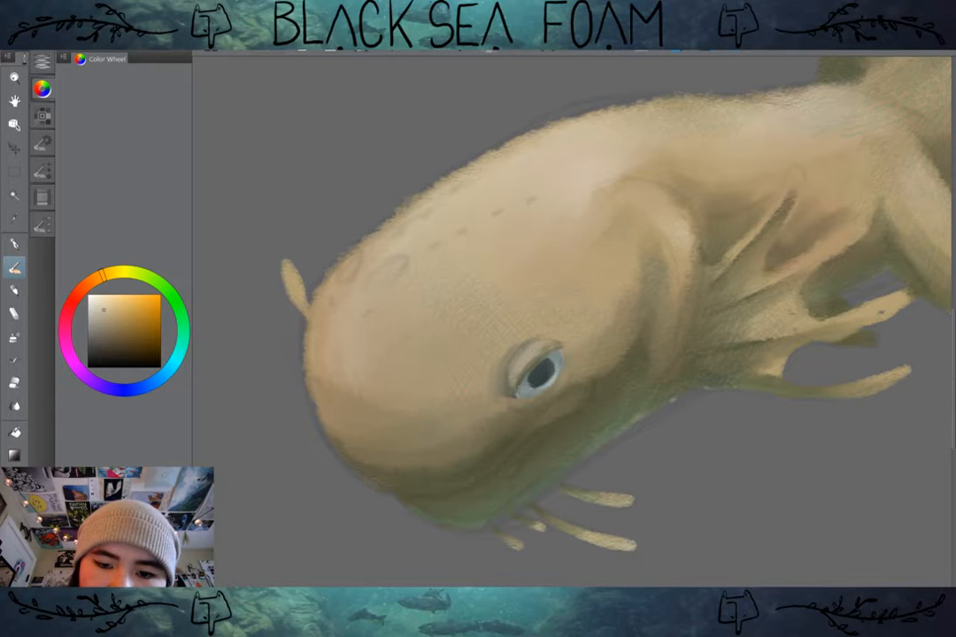
pyautogui.keyDown('alt'); pyautogui.click(562, 339); pyautogui.keyUp('alt')
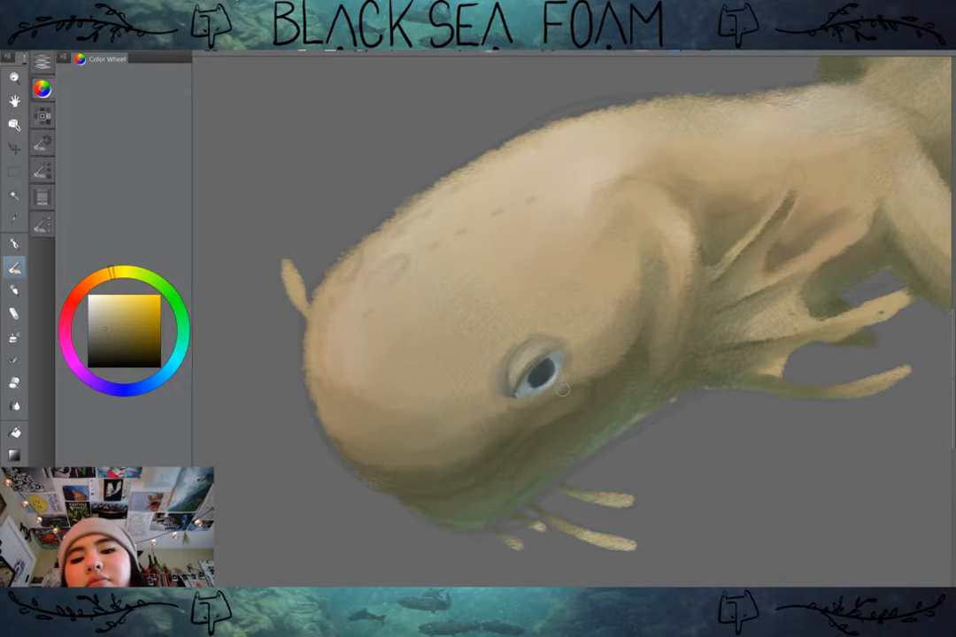
# Step: Darken the lid line along the eye's upper and outer edge with a dark olive tone sampled from the lid
pyautogui.scroll(-1, 712, 372)
pyautogui.moveTo(712, 372); pyautogui.dragTo(550, 361)
pyautogui.scroll(-2, 668, 367)
pyautogui.moveTo(668, 366); pyautogui.dragTo(674, 485)
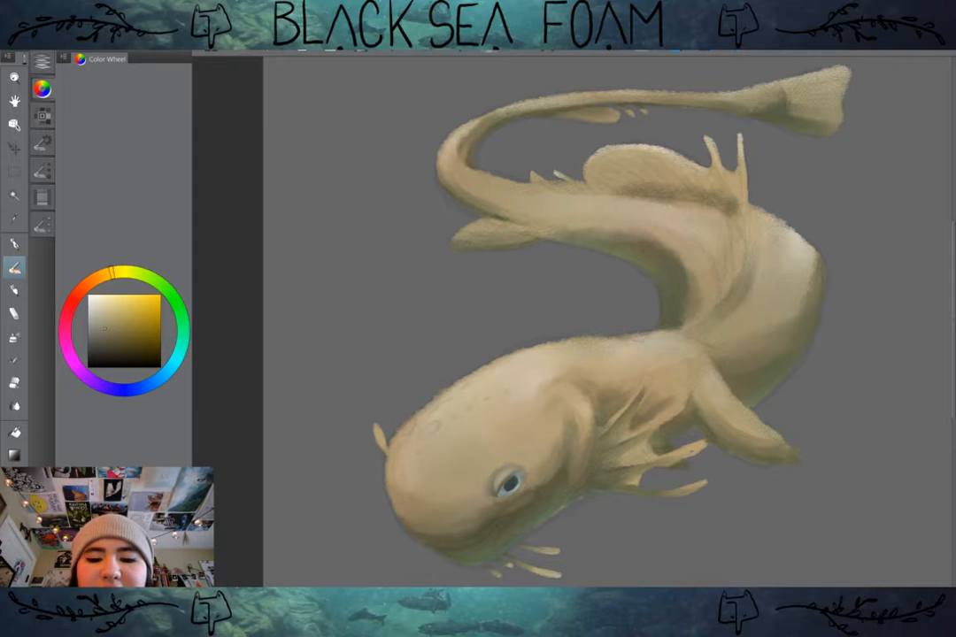
pyautogui.scroll(3, 626, 450)
pyautogui.moveTo(626, 450); pyautogui.dragTo(766, 285)
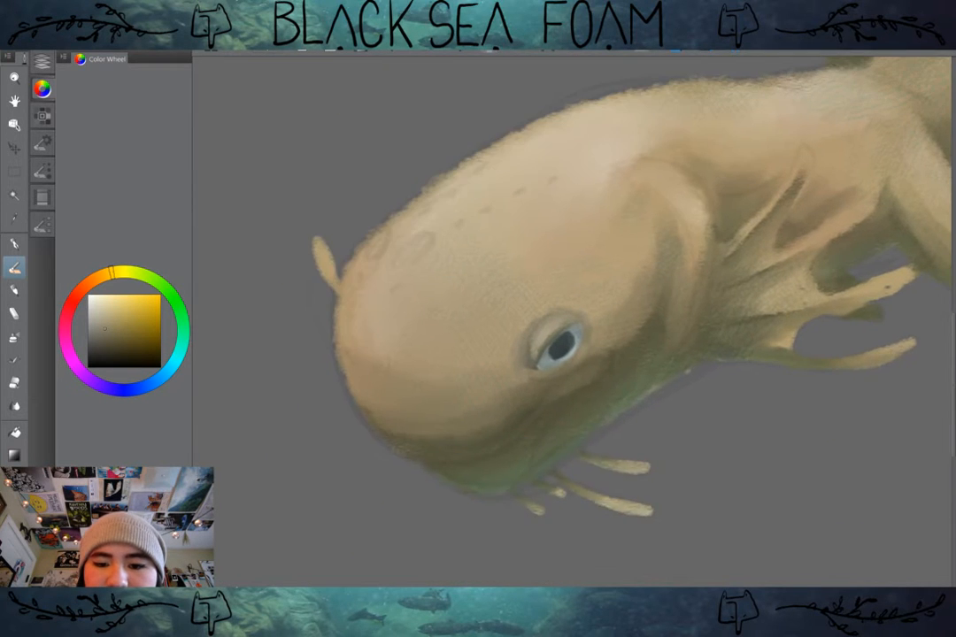
pyautogui.scroll(3, 631, 346)
pyautogui.moveTo(548, 337); pyautogui.dragTo(597, 351)
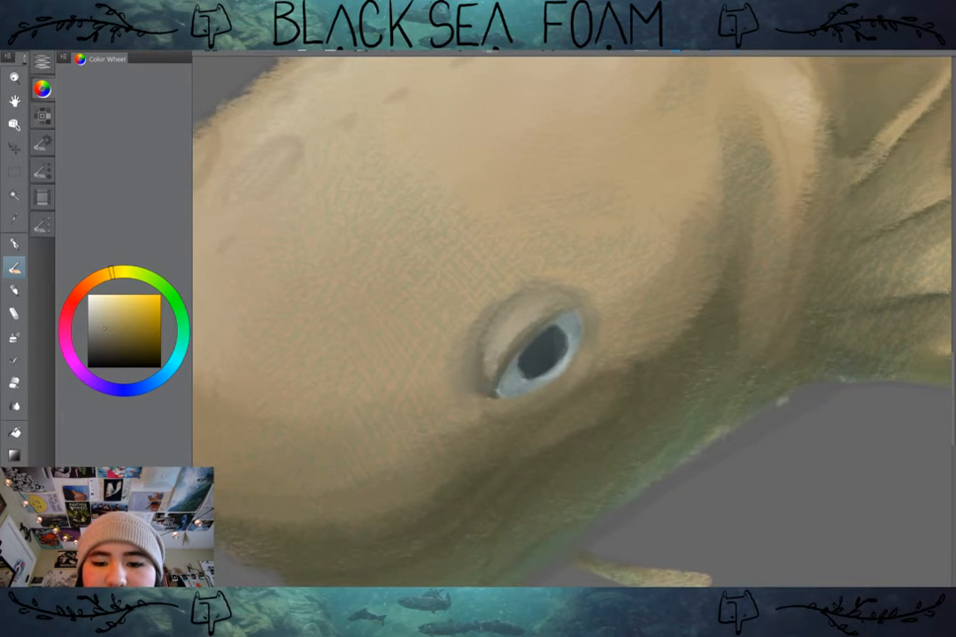
pyautogui.keyDown('alt'); pyautogui.click(513, 354); pyautogui.keyUp('alt')
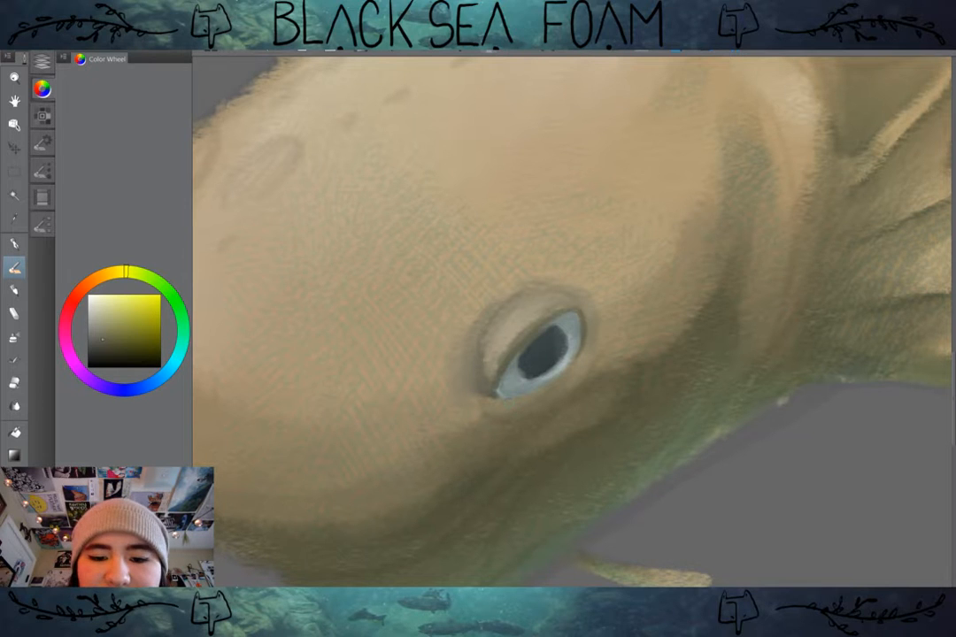
# Step: Add a new layer above the eye layer and paint white textured highlight strokes inside the pupil
pyautogui.scroll(-2, 643, 323)
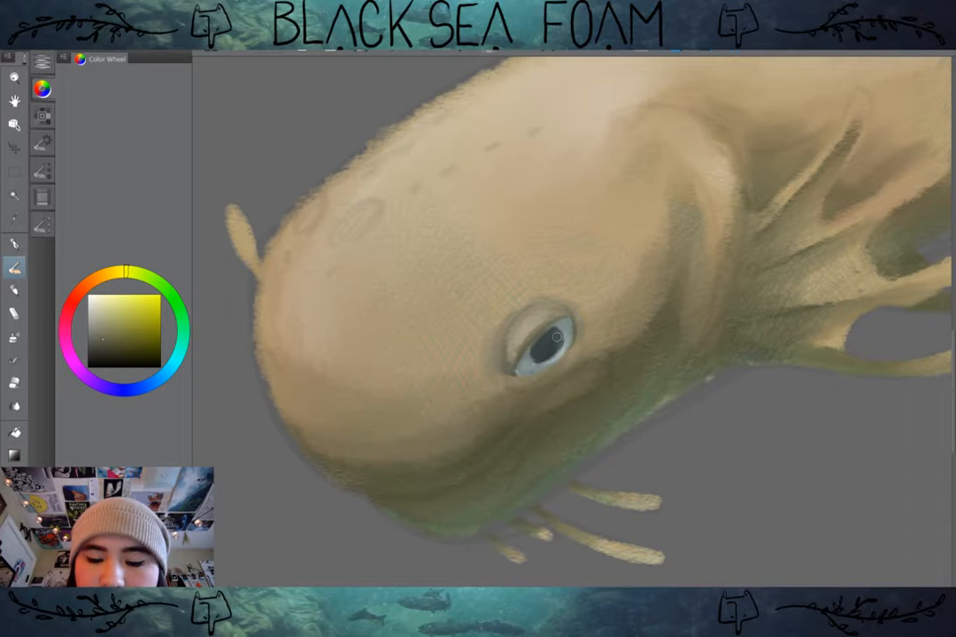
pyautogui.moveTo(557, 336)
pyautogui.mouseDown()
pyautogui.moveTo(538, 355)
pyautogui.moveTo(561, 350)
pyautogui.mouseUp()
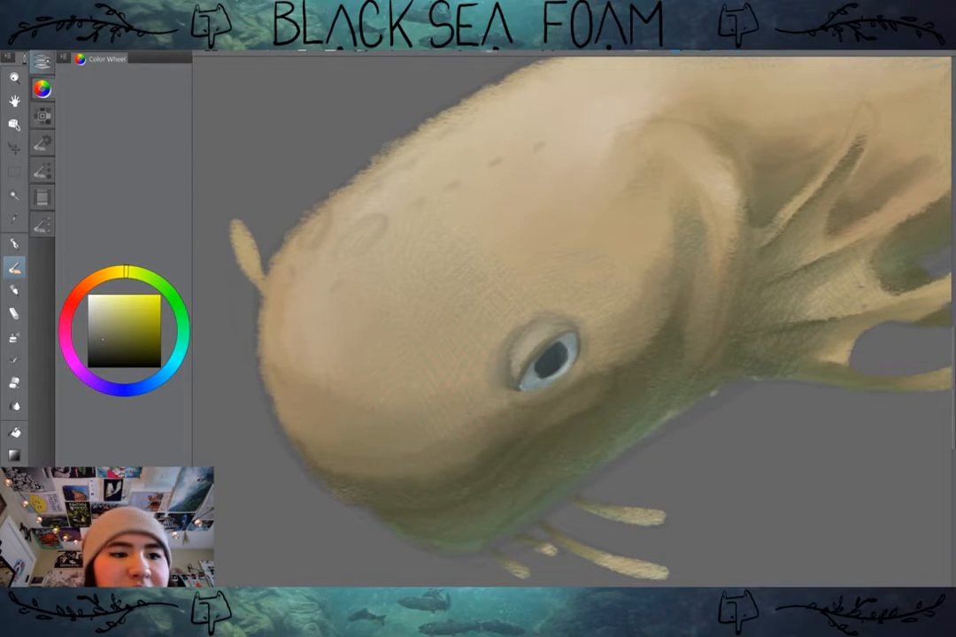
pyautogui.click(41, 60)
pyautogui.hotkey('ctrl', 'shift', 'n')
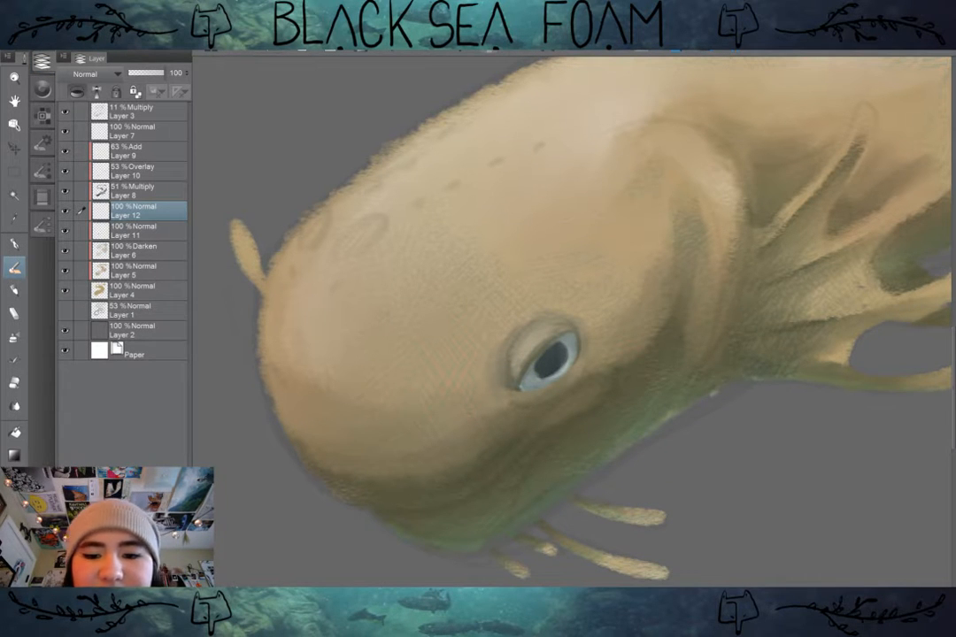
pyautogui.click(42, 88)
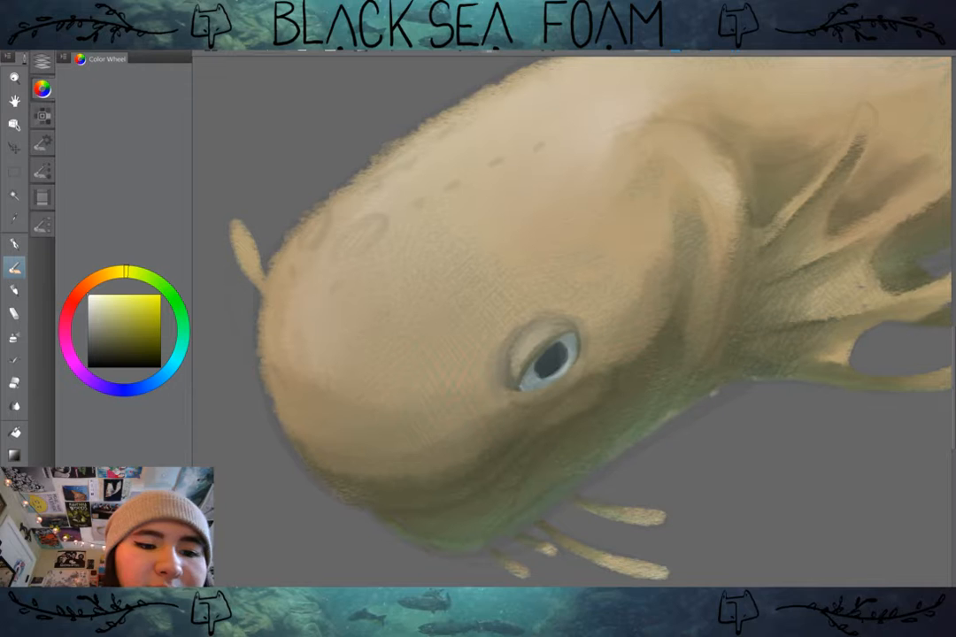
pyautogui.moveTo(556, 344); pyautogui.dragTo(549, 375)
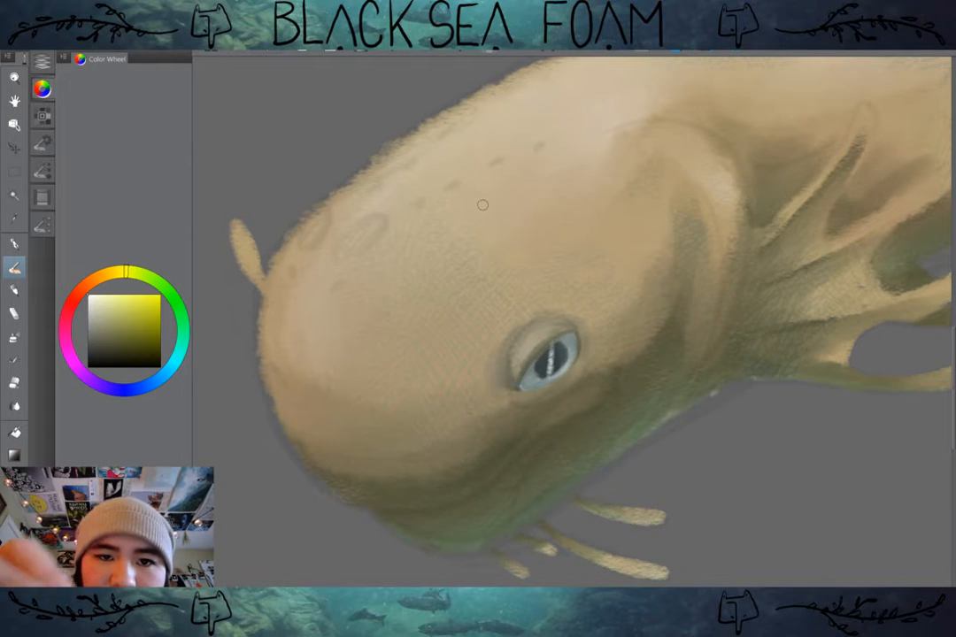
pyautogui.hotkey('ctrl', 'z')
pyautogui.hotkey('ctrl', 'z')
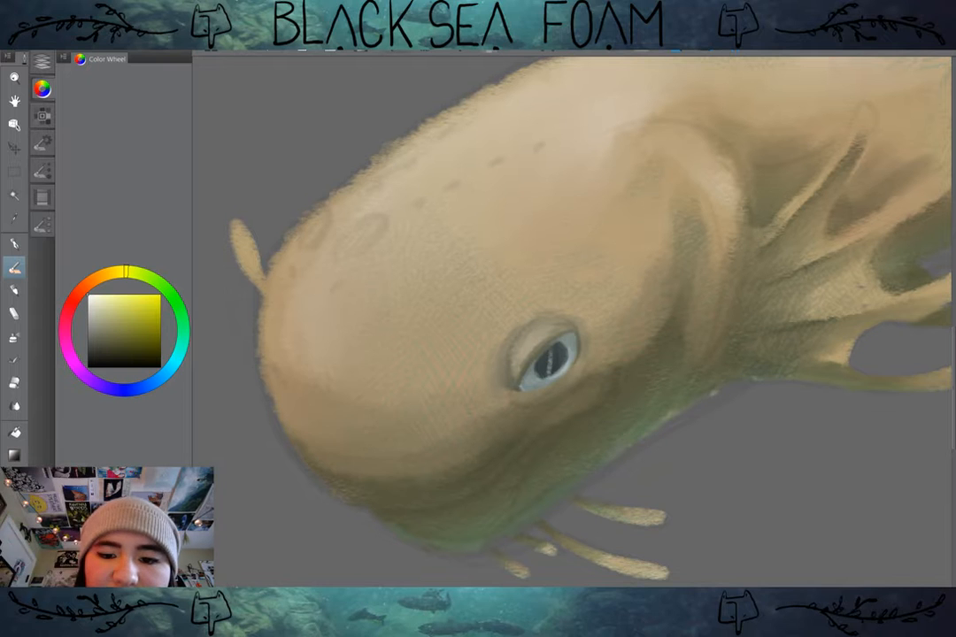
pyautogui.hotkey('ctrl', 'y')
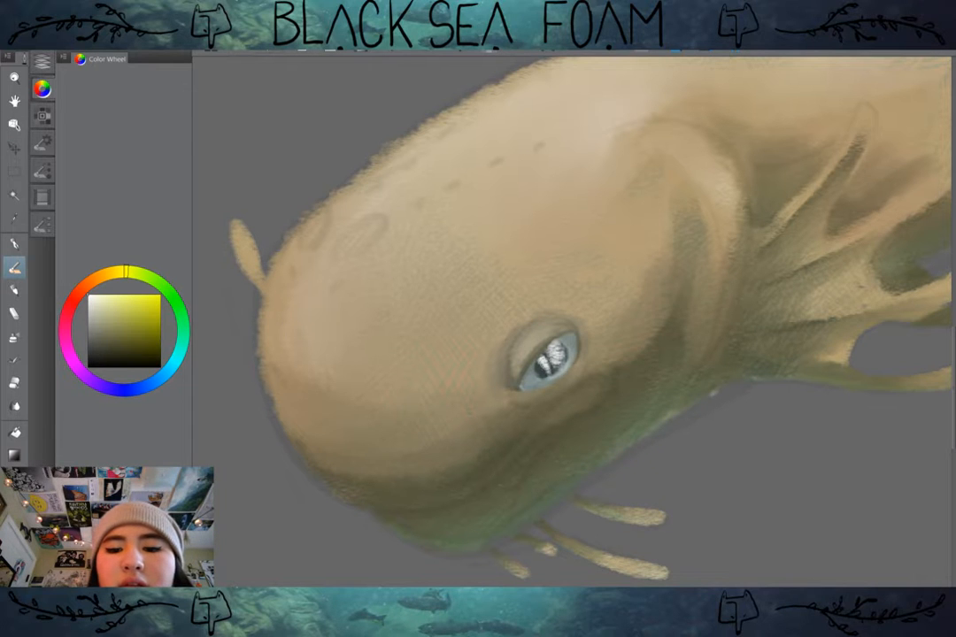
# Step: Lower the opacity of the pupil highlight layer to 17%
pyautogui.click(41, 62)
pyautogui.moveTo(163, 73); pyautogui.dragTo(139, 73)
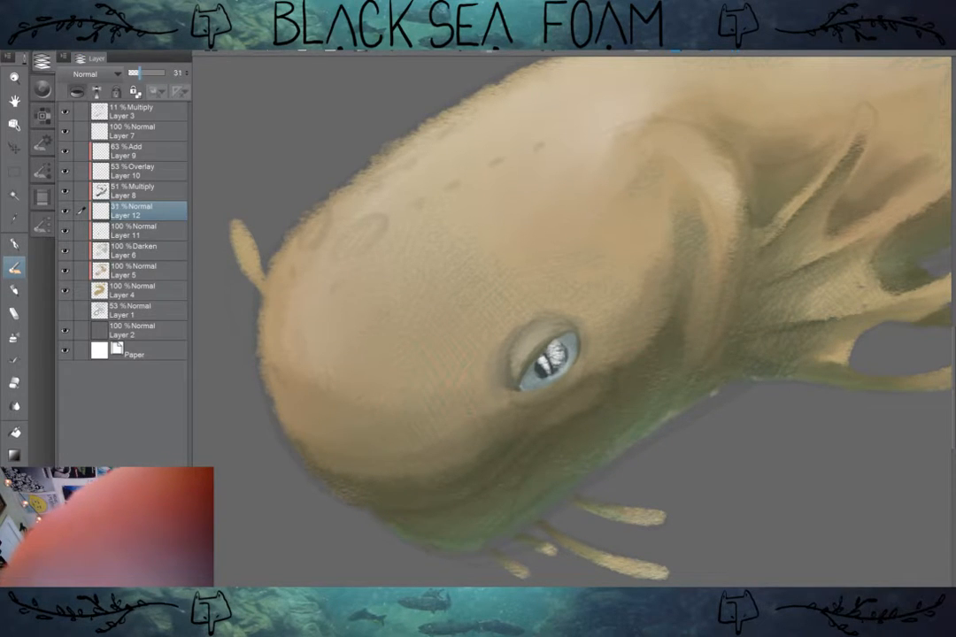
pyautogui.scroll(-1, 746, 372)
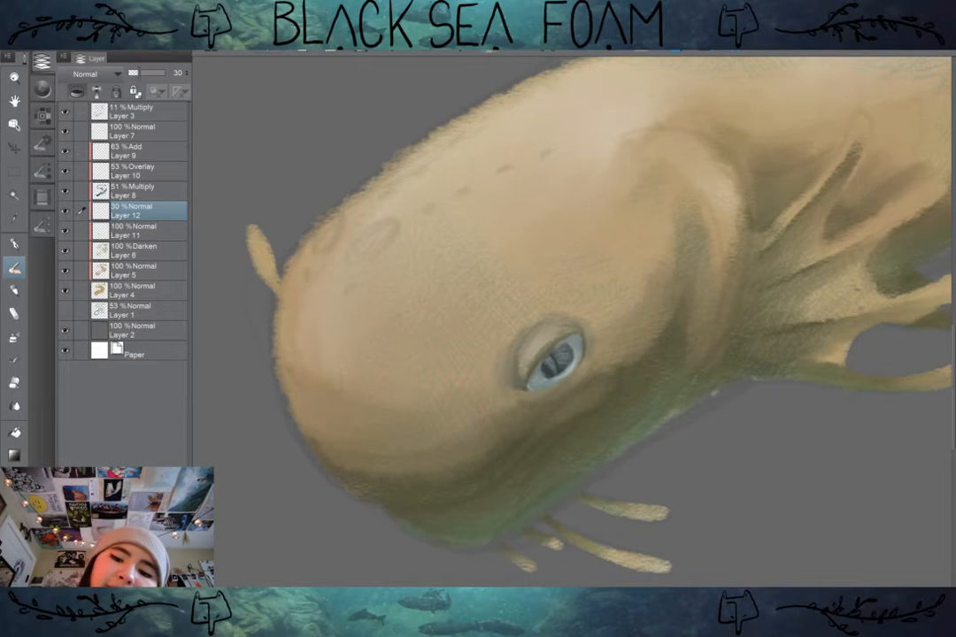
pyautogui.scroll(-5, 708, 389)
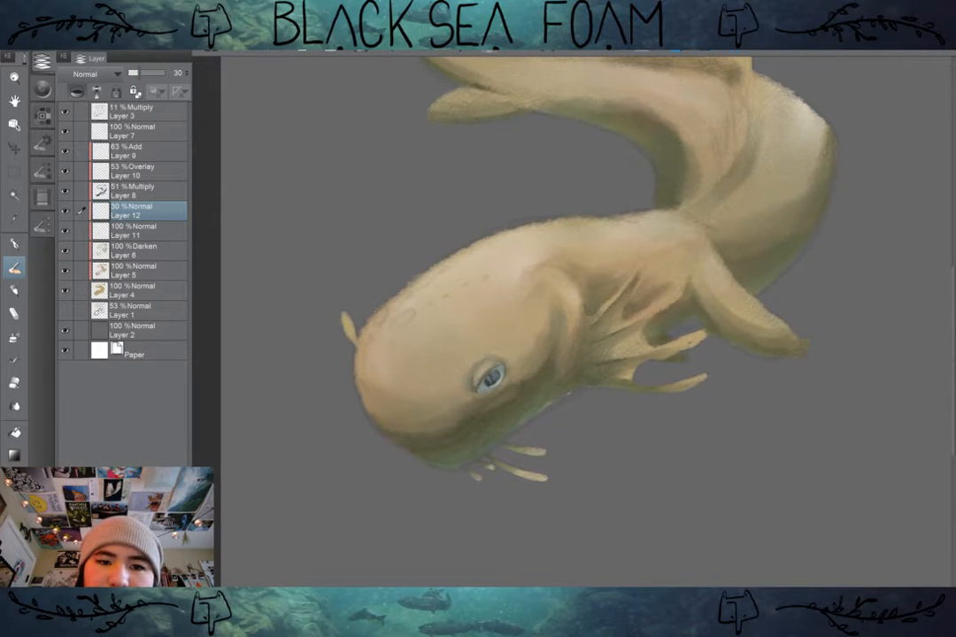
pyautogui.moveTo(139, 73)
pyautogui.mouseDown()
pyautogui.moveTo(165, 73)
pyautogui.moveTo(133, 73)
pyautogui.mouseUp()
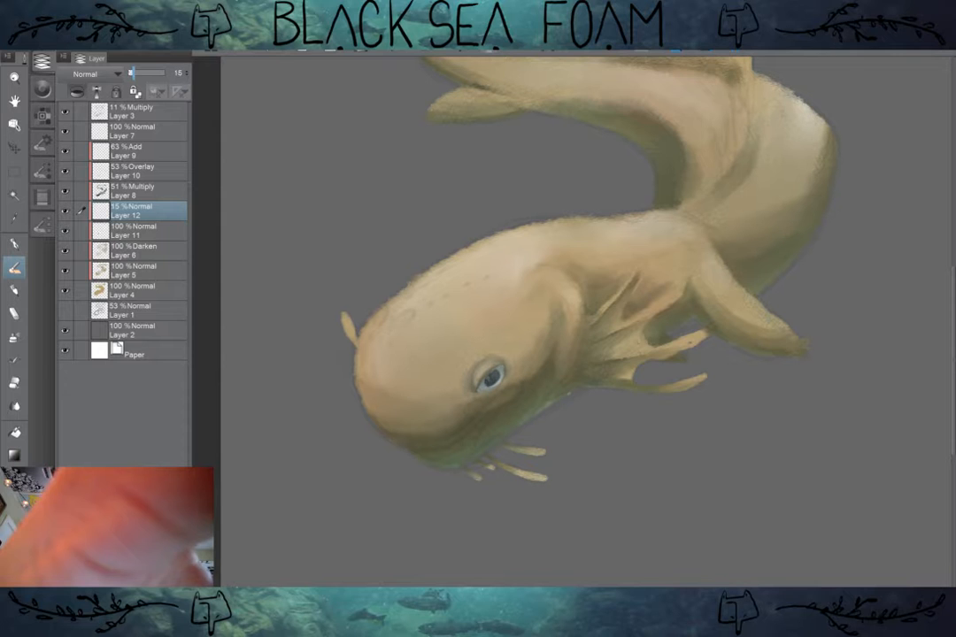
# Step: Hide the pupil highlight layer to compare the eye without it, and delete the layer
pyautogui.scroll(3, 526, 337)
pyautogui.moveTo(531, 346); pyautogui.dragTo(557, 317)
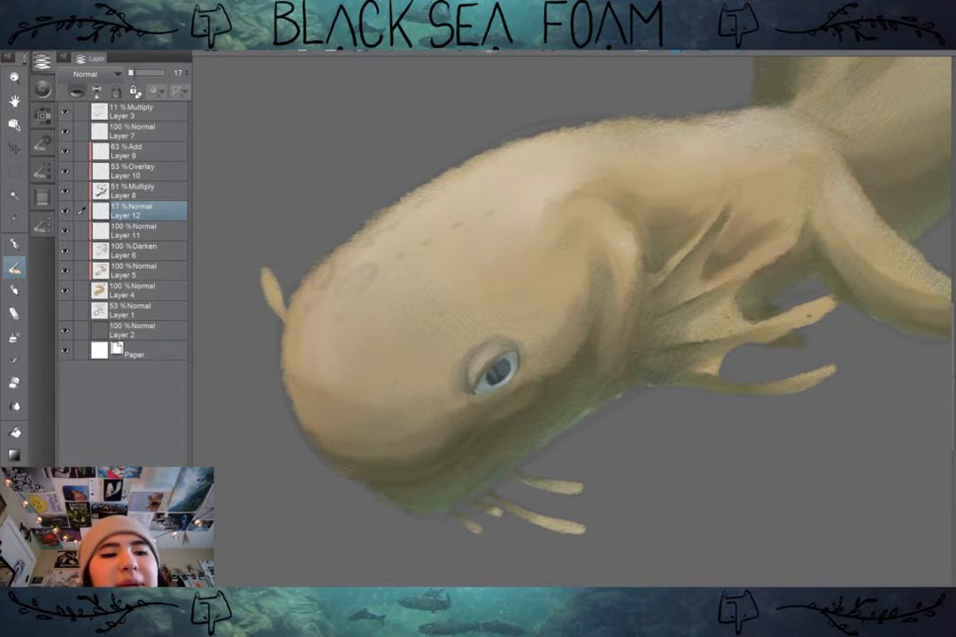
pyautogui.click(65, 211)
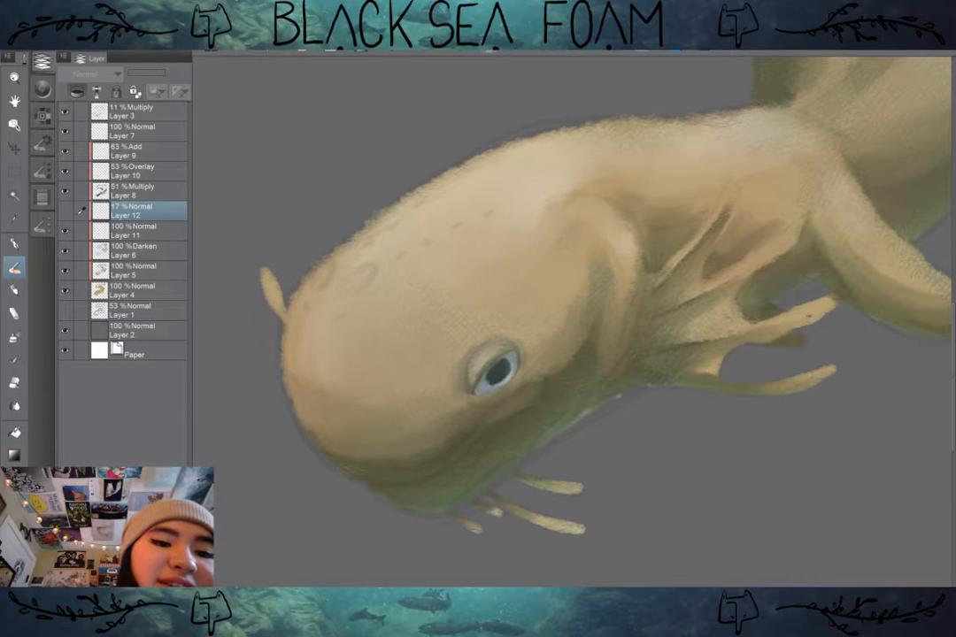
pyautogui.moveTo(155, 210); pyautogui.dragTo(177, 577)
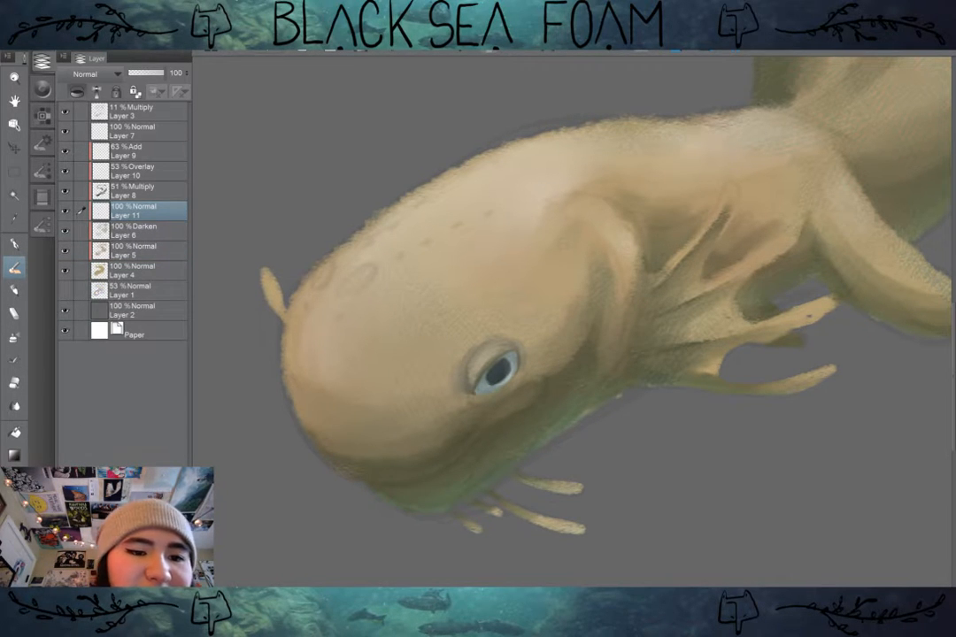
# Step: Paint a thin dark olive mouth line curving from the underside of the snout up to below the eye's outer corner
pyautogui.scroll(-2, 733, 372)
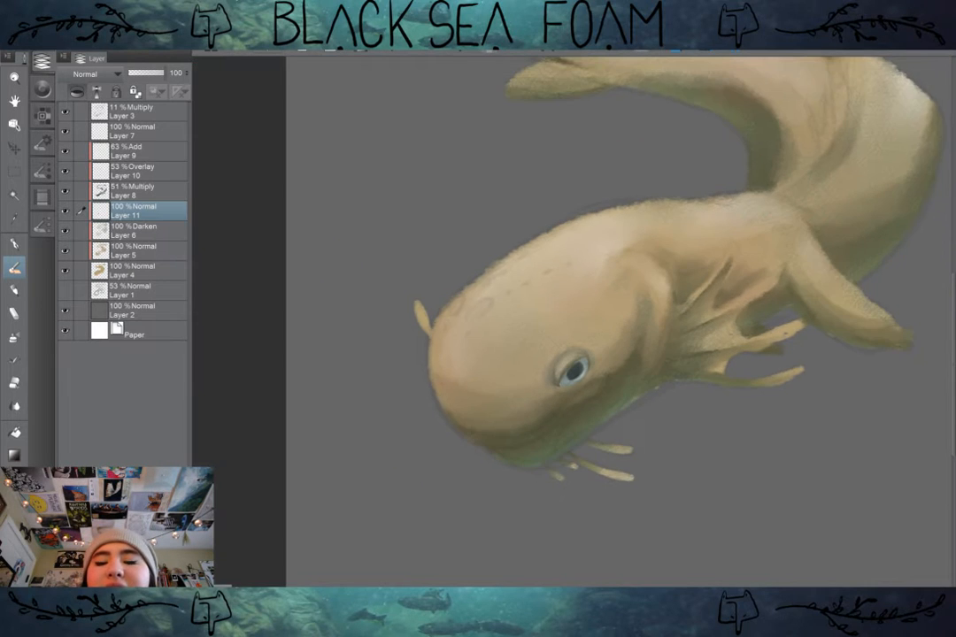
pyautogui.moveTo(733, 372); pyautogui.dragTo(613, 458)
pyautogui.scroll(-1, 743, 403)
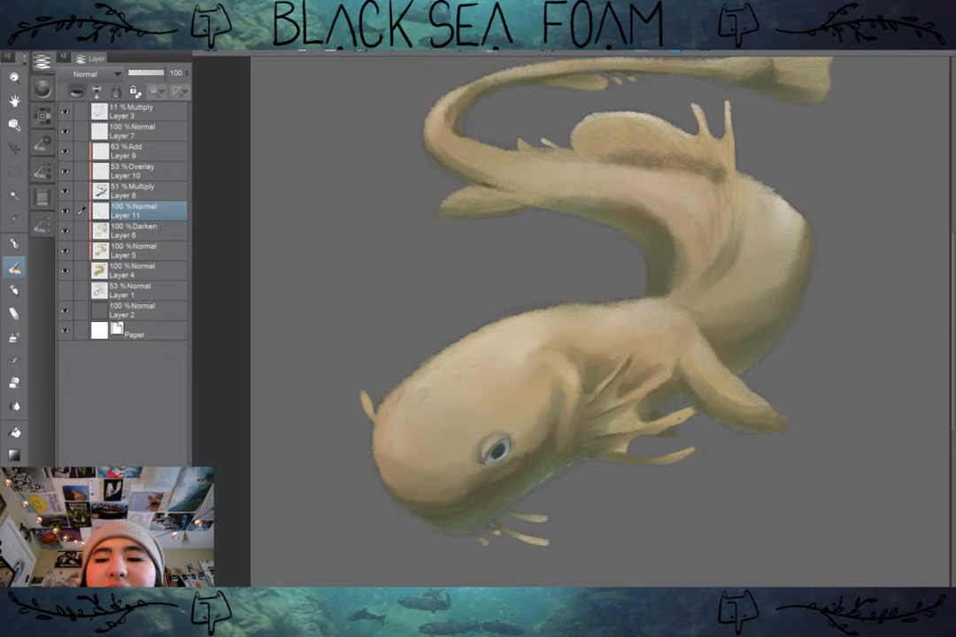
pyautogui.moveTo(504, 448); pyautogui.dragTo(564, 349)
pyautogui.scroll(2, 588, 384)
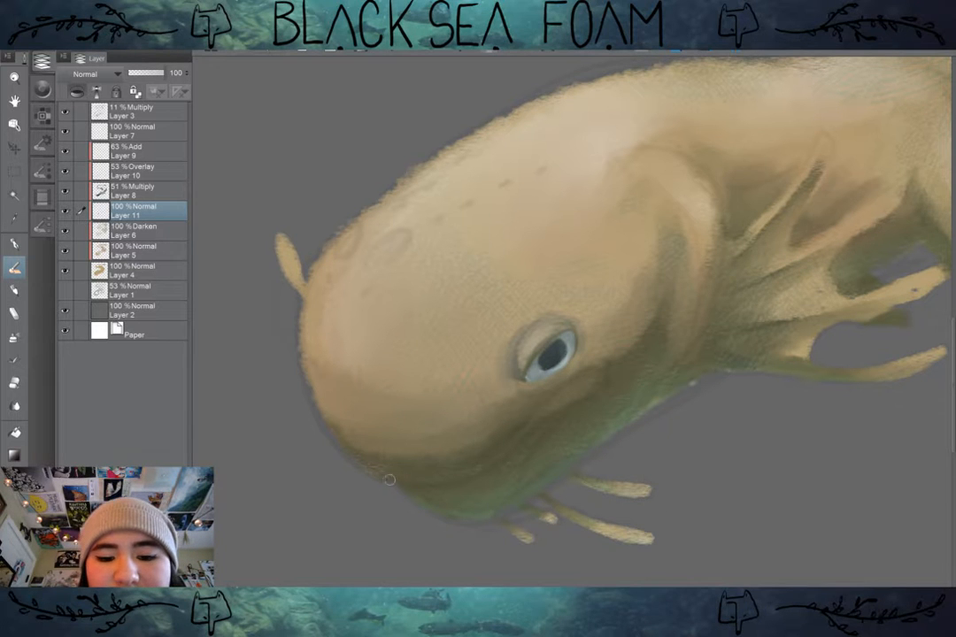
pyautogui.moveTo(397, 484); pyautogui.dragTo(448, 493)
pyautogui.hotkey('ctrl', 'z')
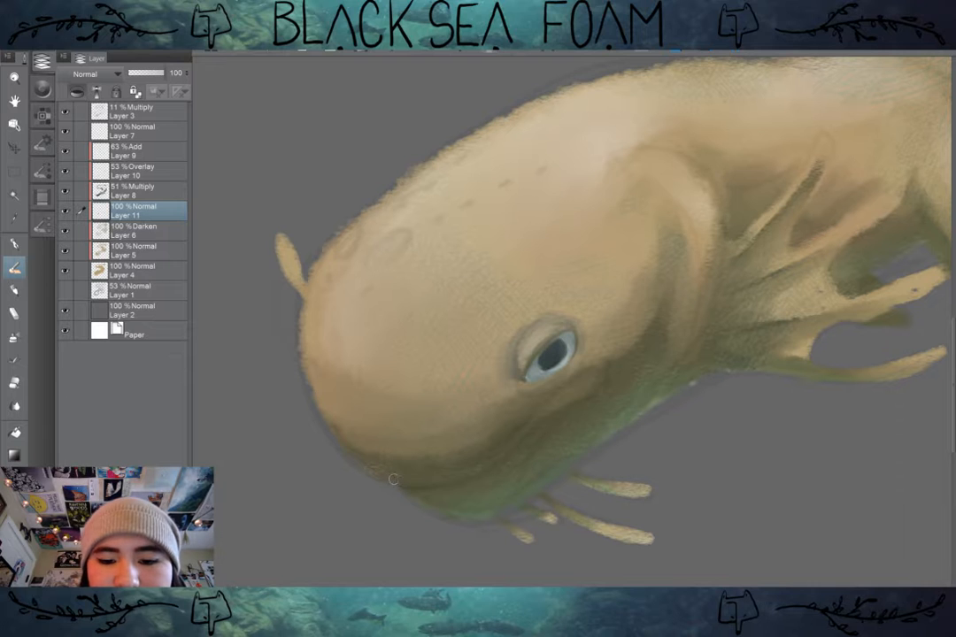
pyautogui.moveTo(399, 483)
pyautogui.mouseDown()
pyautogui.moveTo(444, 487)
pyautogui.moveTo(484, 469)
pyautogui.moveTo(456, 484)
pyautogui.moveTo(516, 447)
pyautogui.moveTo(477, 476)
pyautogui.moveTo(579, 402)
pyautogui.mouseUp()
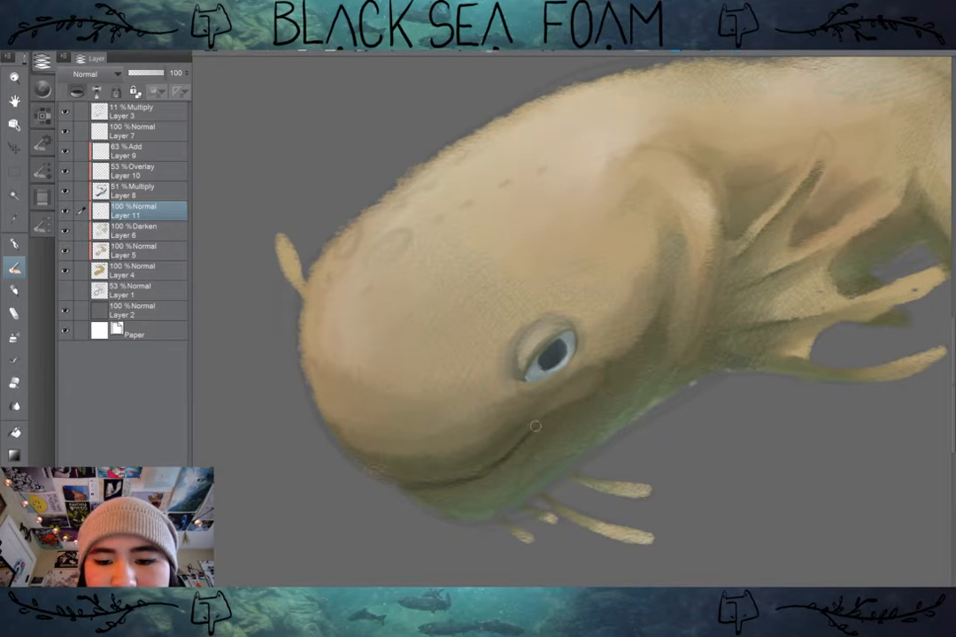
pyautogui.moveTo(535, 426); pyautogui.dragTo(604, 384)
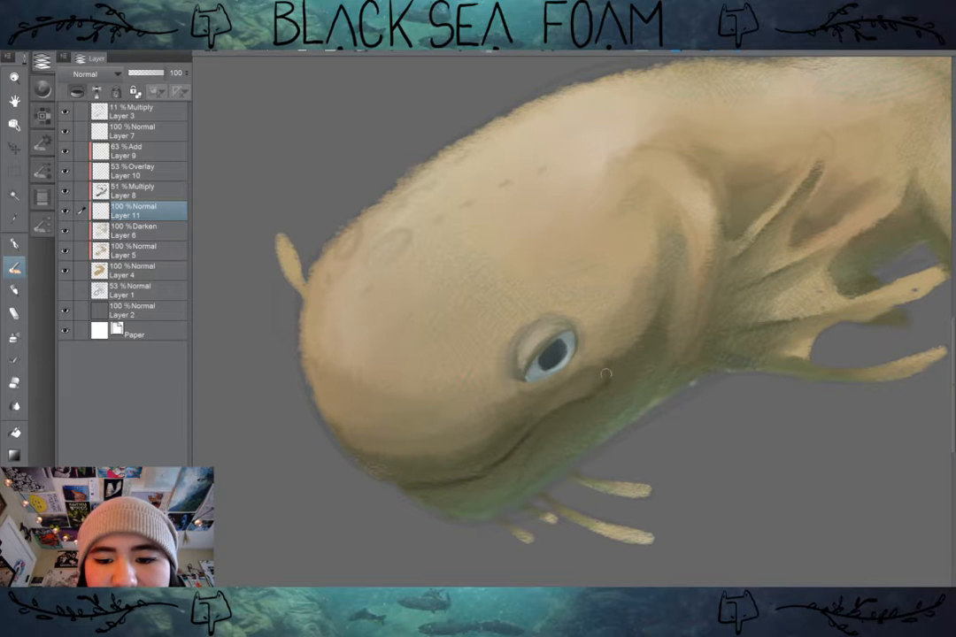
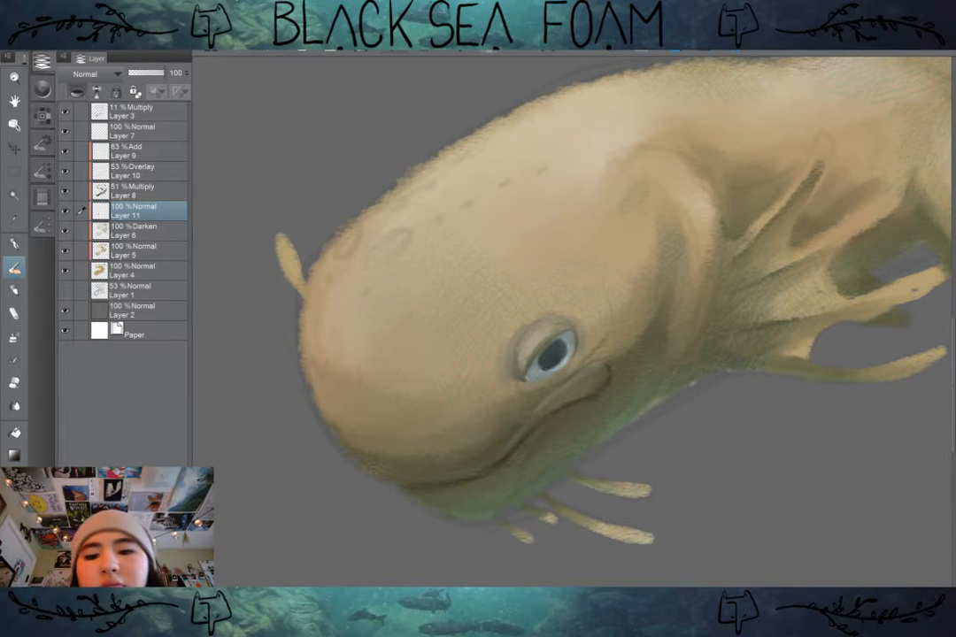
# Step: Soften the dark mouth line and paint a lighter lip ridge curving from the snout's underside to the mouth corner below the eye
pyautogui.scroll(-1, 703, 428)
pyautogui.moveTo(704, 429); pyautogui.dragTo(684, 399)
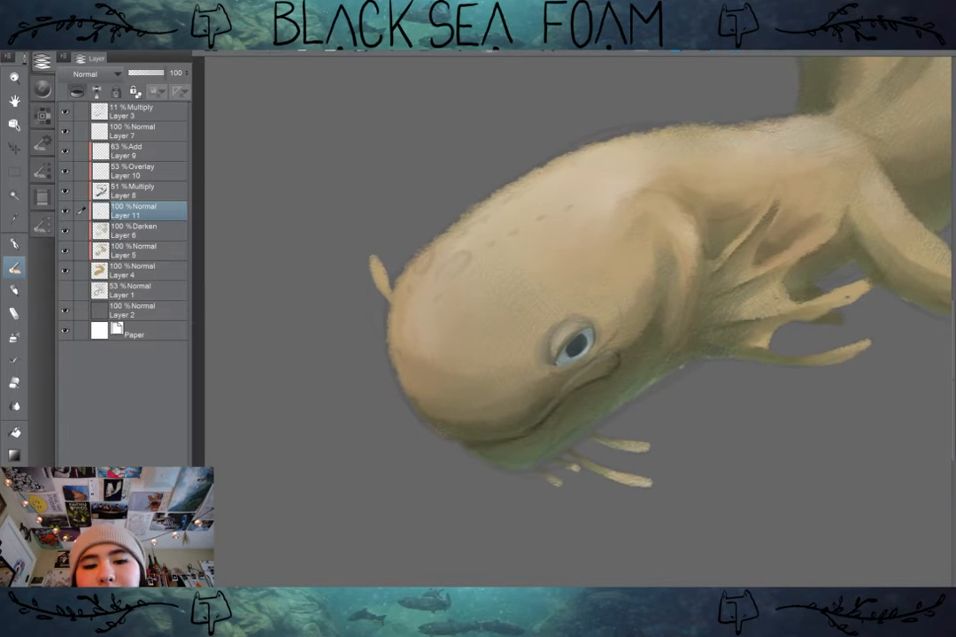
pyautogui.scroll(2, 639, 415)
pyautogui.moveTo(584, 354); pyautogui.dragTo(617, 376)
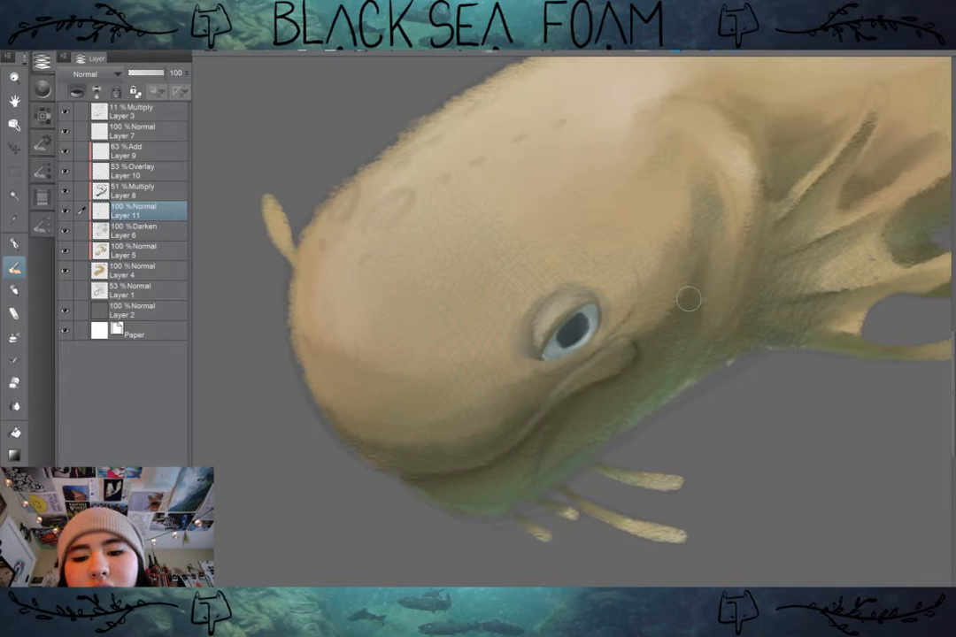
pyautogui.scroll(-1, 688, 299)
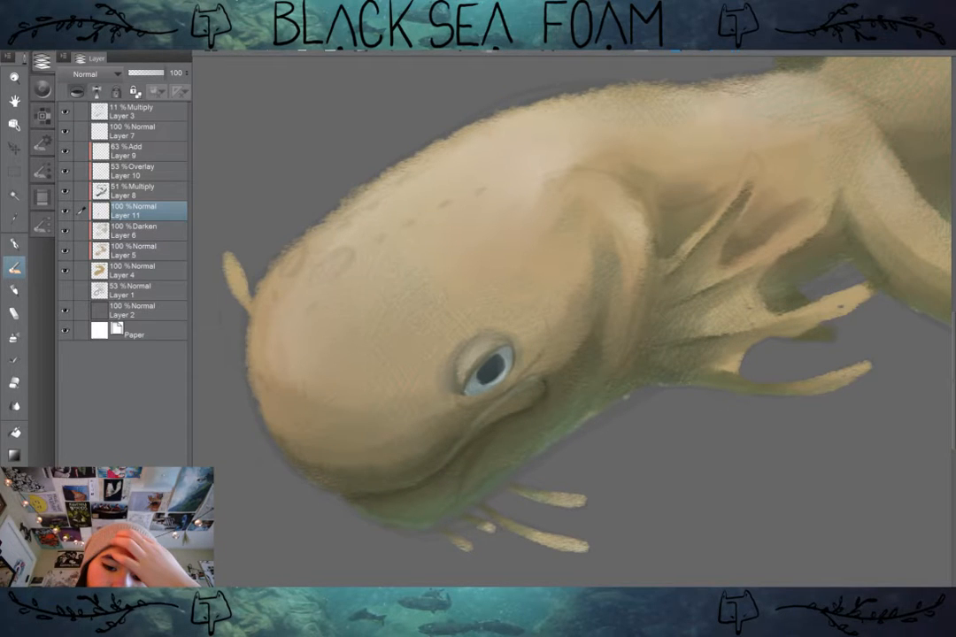
pyautogui.moveTo(529, 406); pyautogui.dragTo(591, 395)
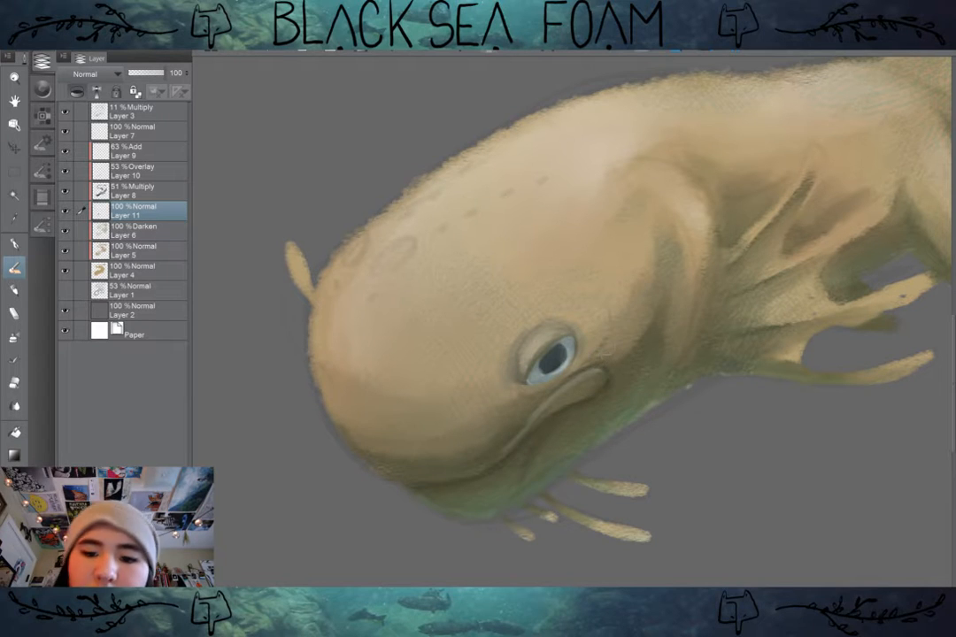
pyautogui.scroll(-3, 540, 282)
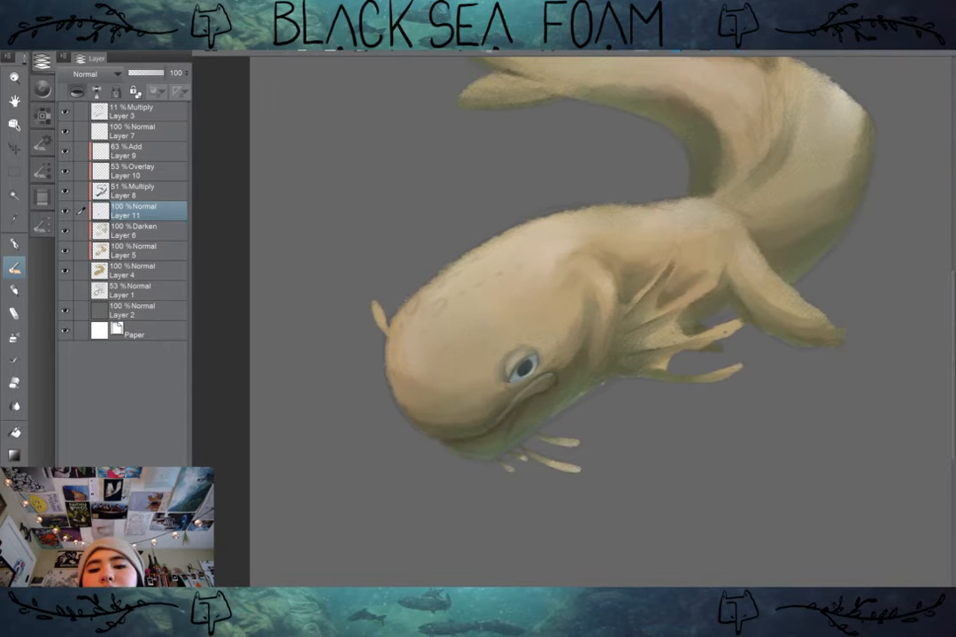
pyautogui.scroll(-2, 601, 291)
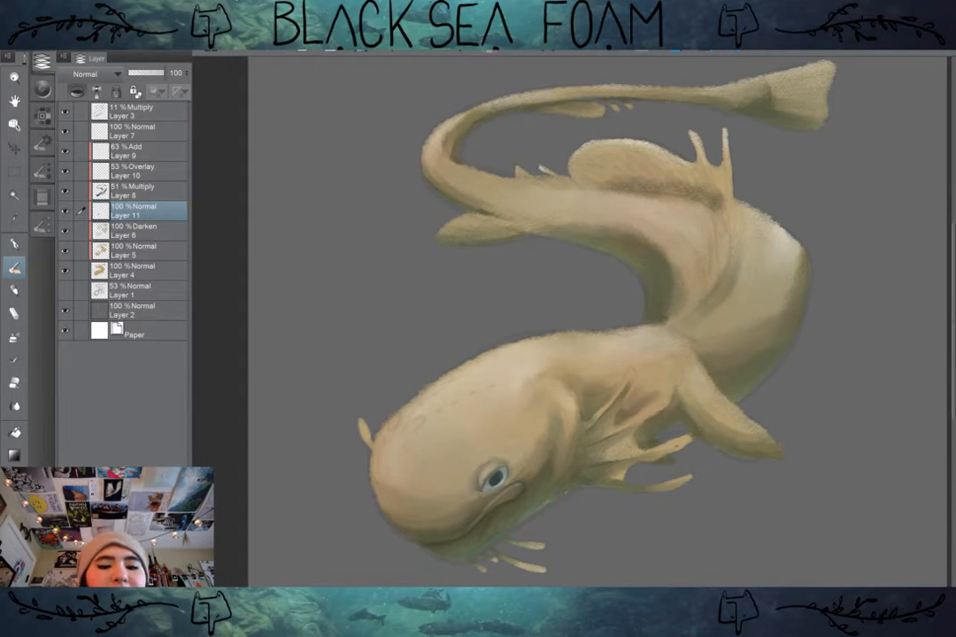
pyautogui.scroll(5, 495, 478)
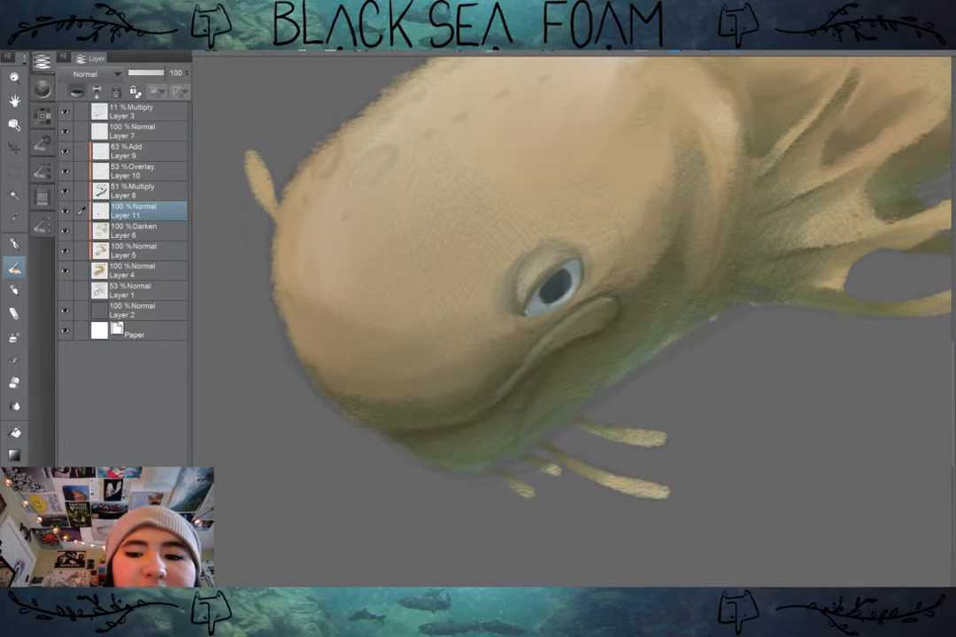
# Step: Pick a muted yellow-beige colour and paint a row of small pale teeth along the mouth line under the snout
pyautogui.click(42, 115)
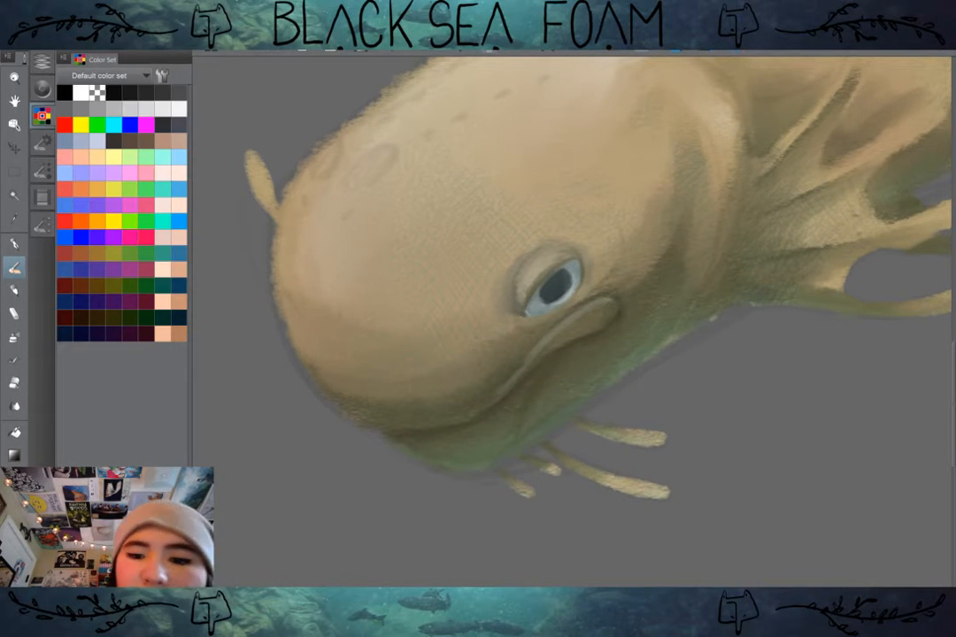
pyautogui.click(42, 88)
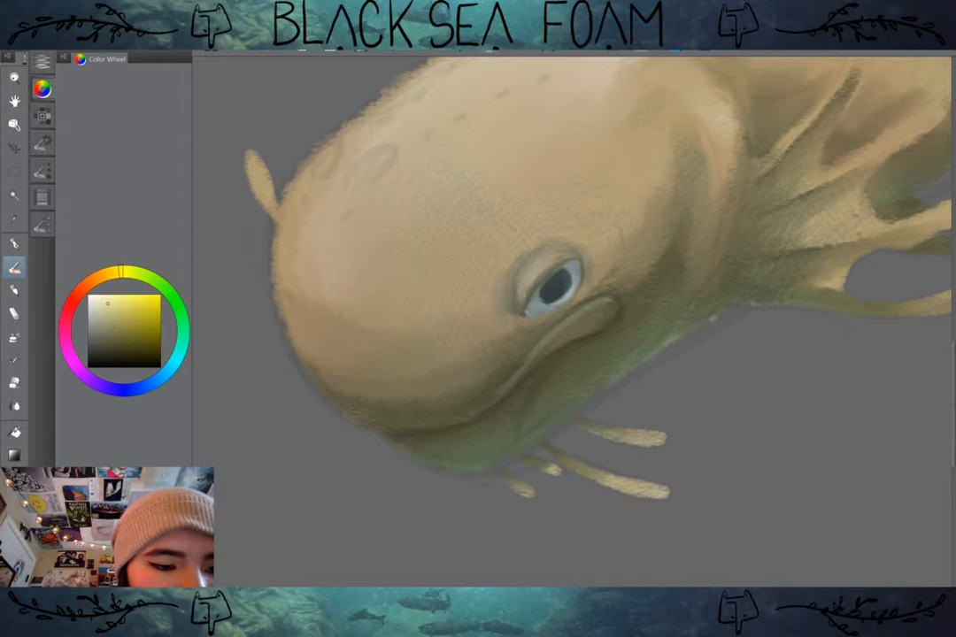
pyautogui.click(112, 273)
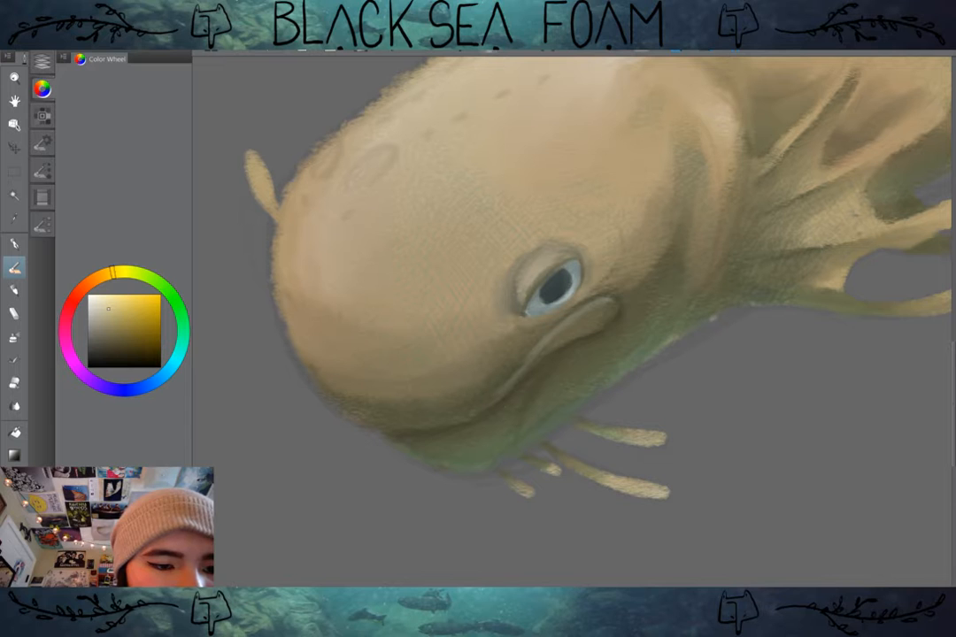
pyautogui.click(108, 309)
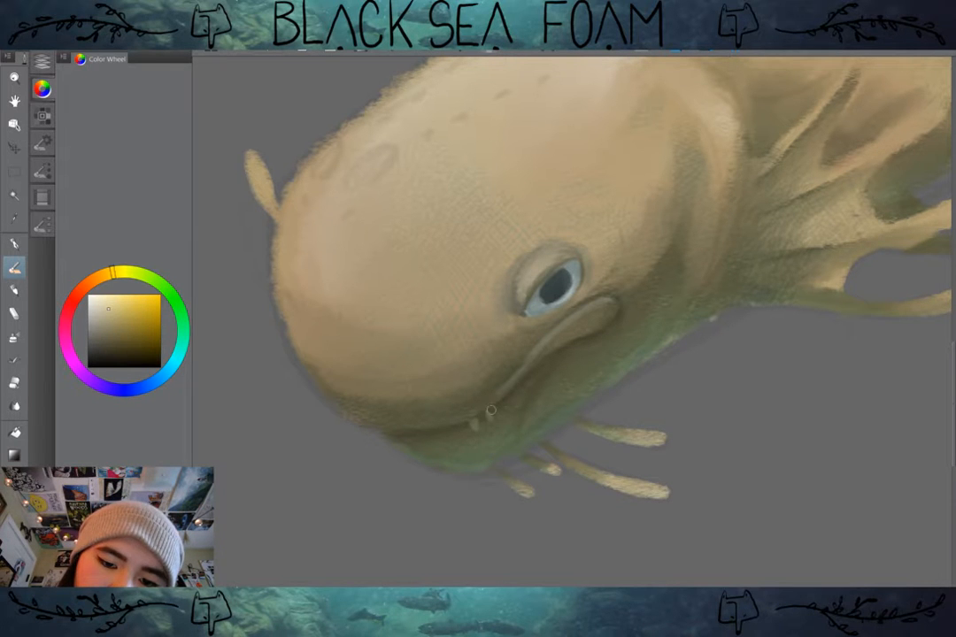
pyautogui.hotkey('ctrl', '+')
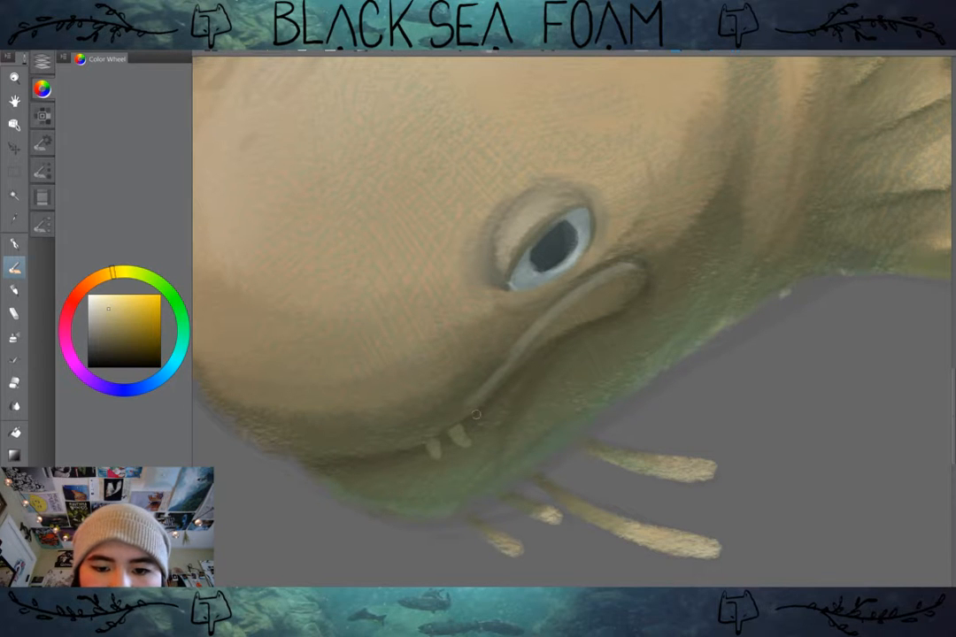
pyautogui.moveTo(474, 417); pyautogui.dragTo(478, 427)
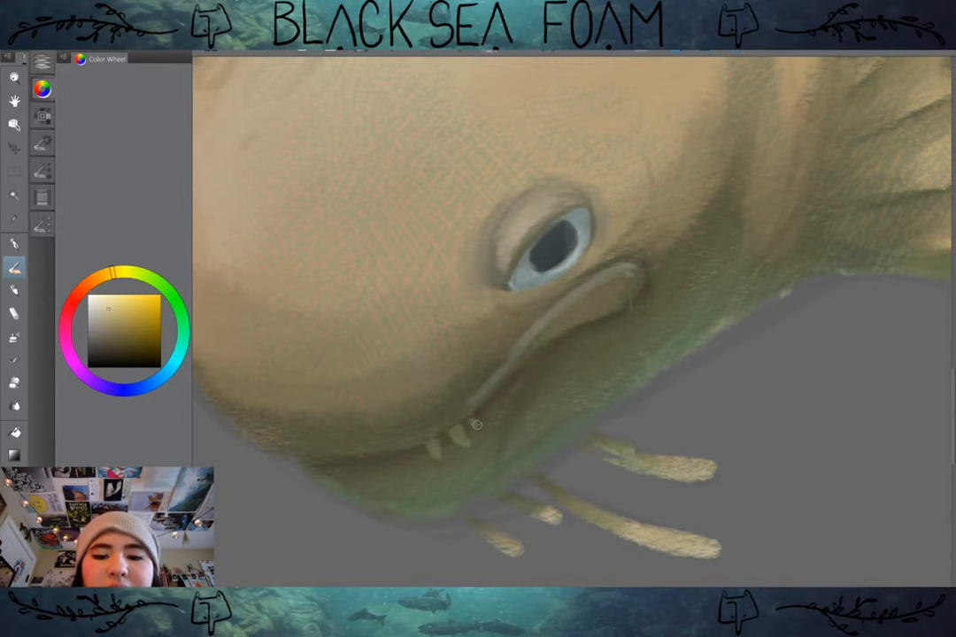
pyautogui.scroll(-1, 476, 425)
pyautogui.click(432, 407)
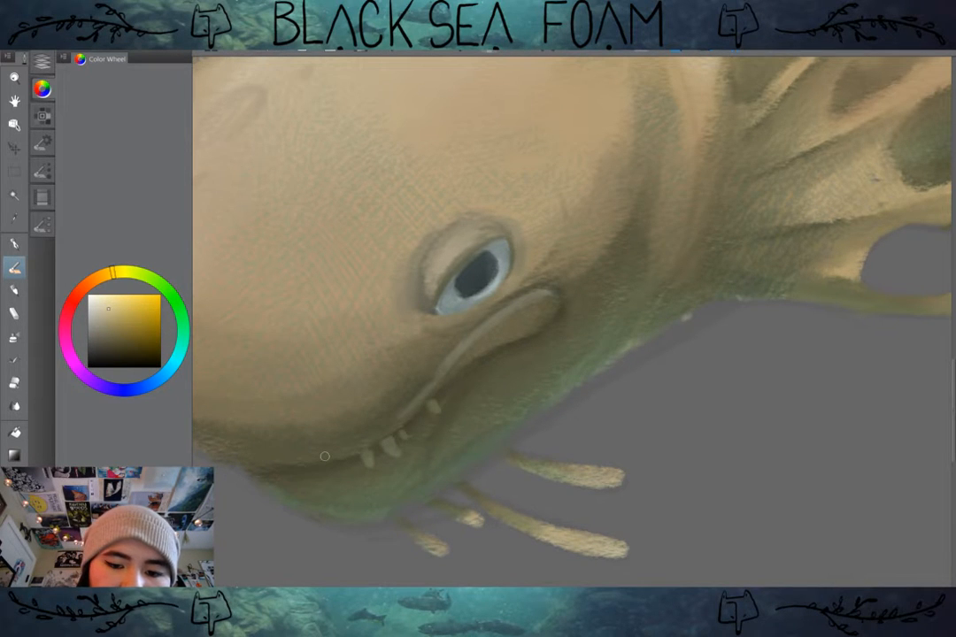
pyautogui.scroll(-4, 572, 346)
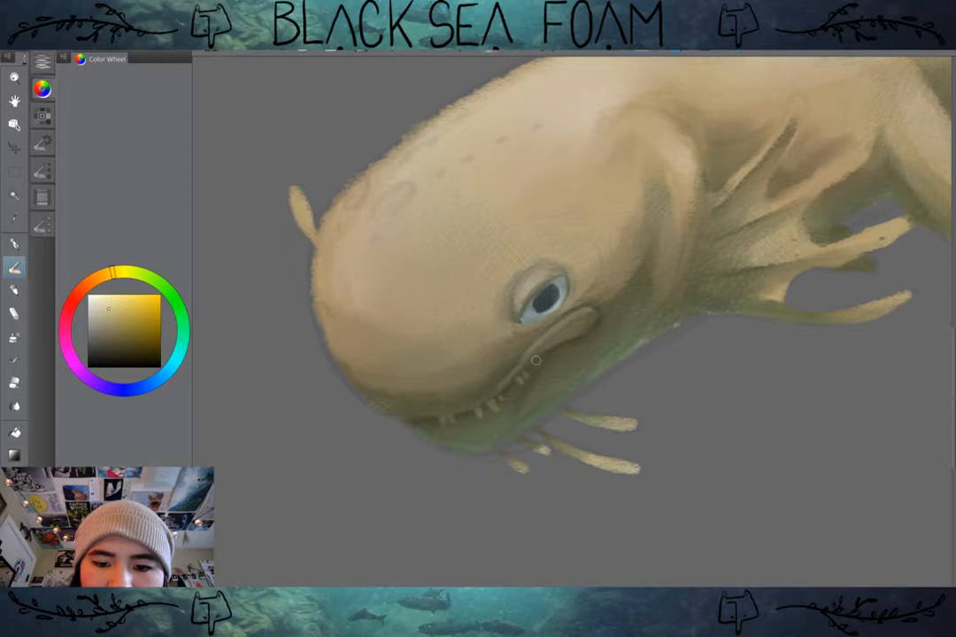
# Step: Examine the whole creature at several view sizes to judge the teeth and the head's shape against the body
pyautogui.hotkey('ctrl', '0')
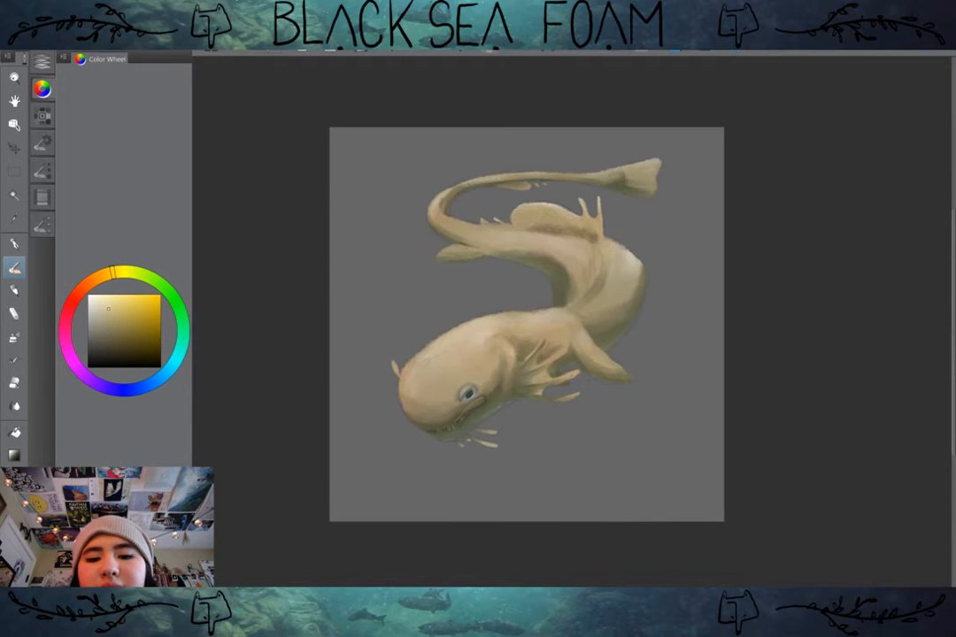
pyautogui.scroll(1, 544, 385)
pyautogui.moveTo(544, 385); pyautogui.dragTo(569, 404)
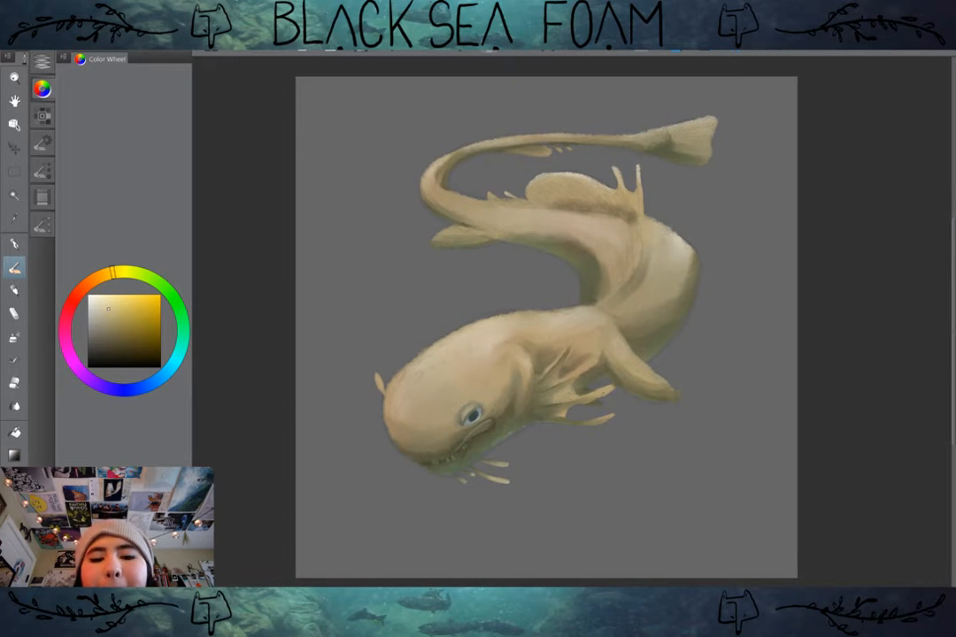
pyautogui.scroll(1, 574, 437)
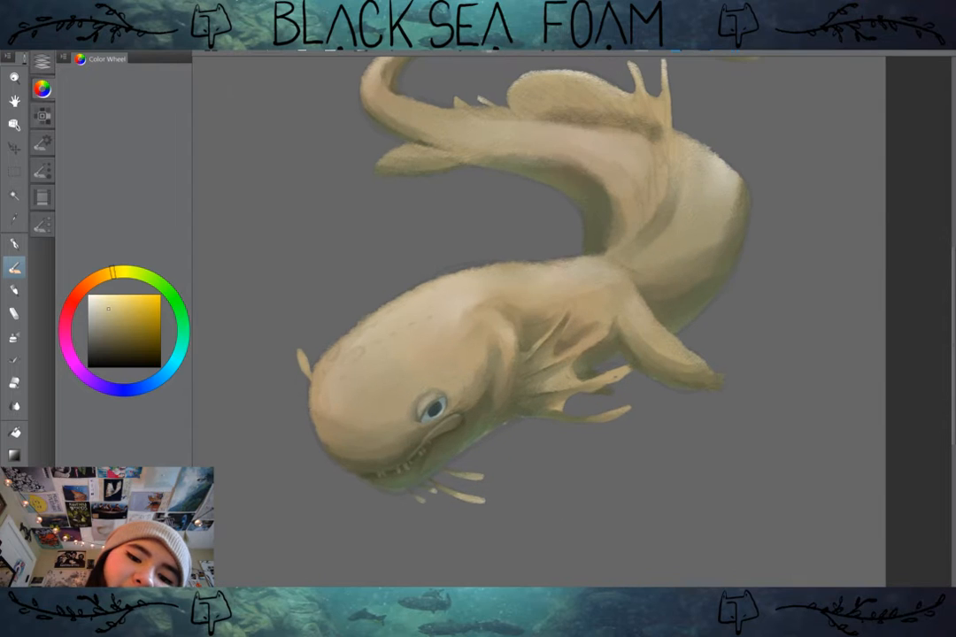
pyautogui.moveTo(575, 437); pyautogui.dragTo(609, 448)
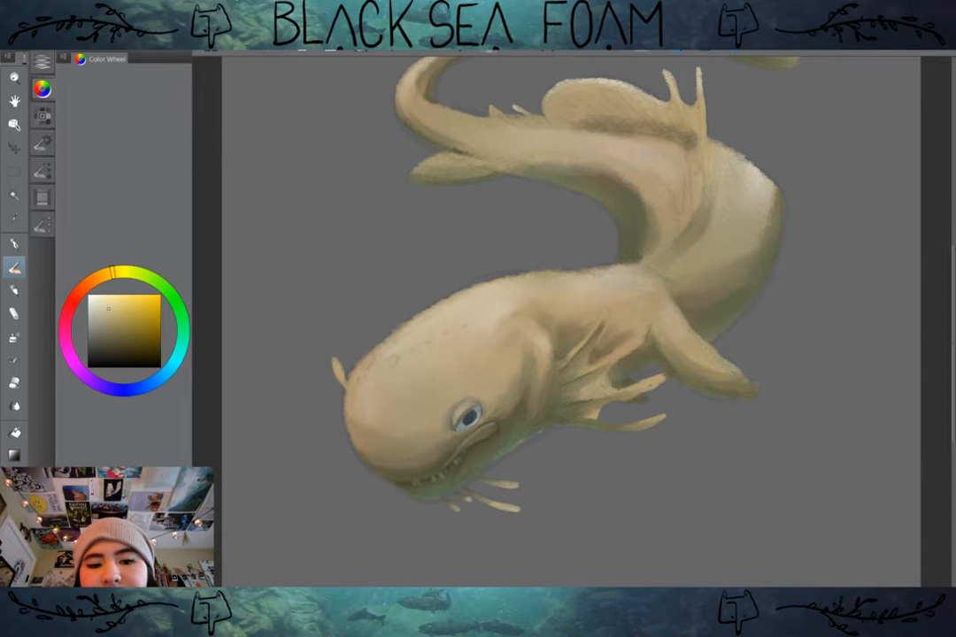
pyautogui.scroll(-1, 610, 511)
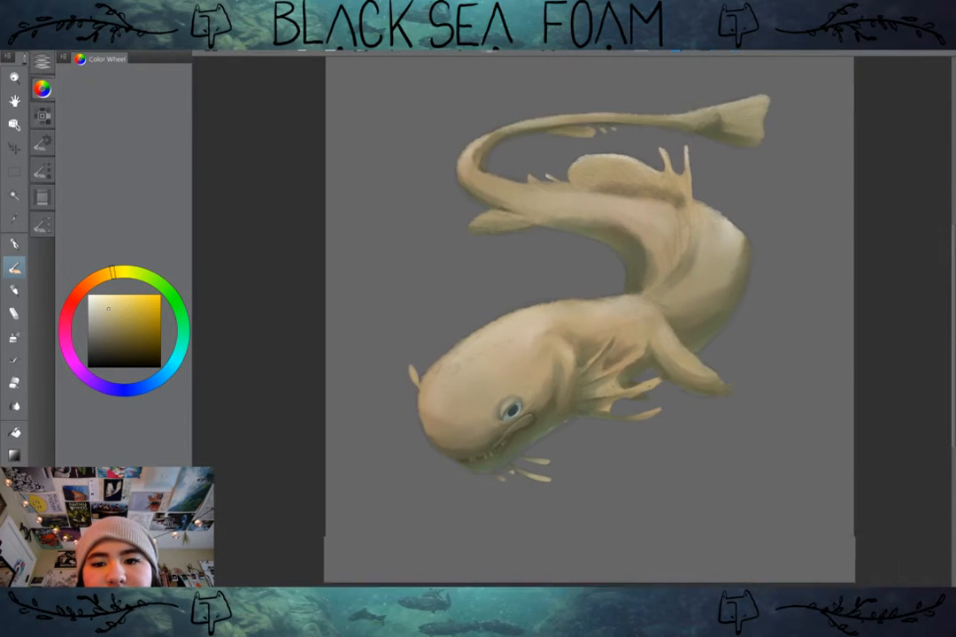
pyautogui.moveTo(610, 512); pyautogui.dragTo(580, 541)
pyautogui.scroll(1, 625, 518)
pyautogui.moveTo(626, 517); pyautogui.dragTo(647, 521)
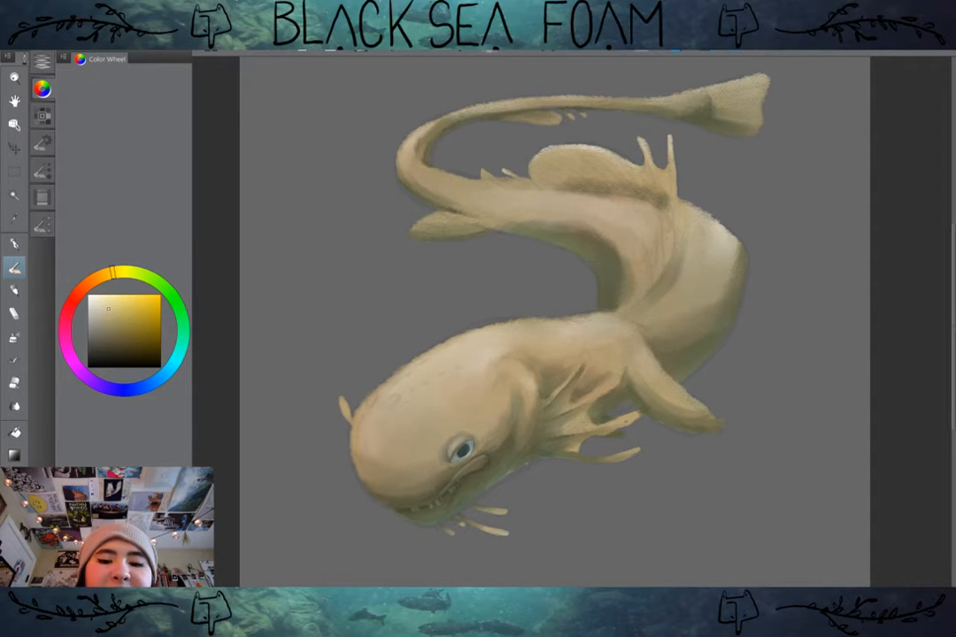
pyautogui.moveTo(567, 354); pyautogui.dragTo(594, 345)
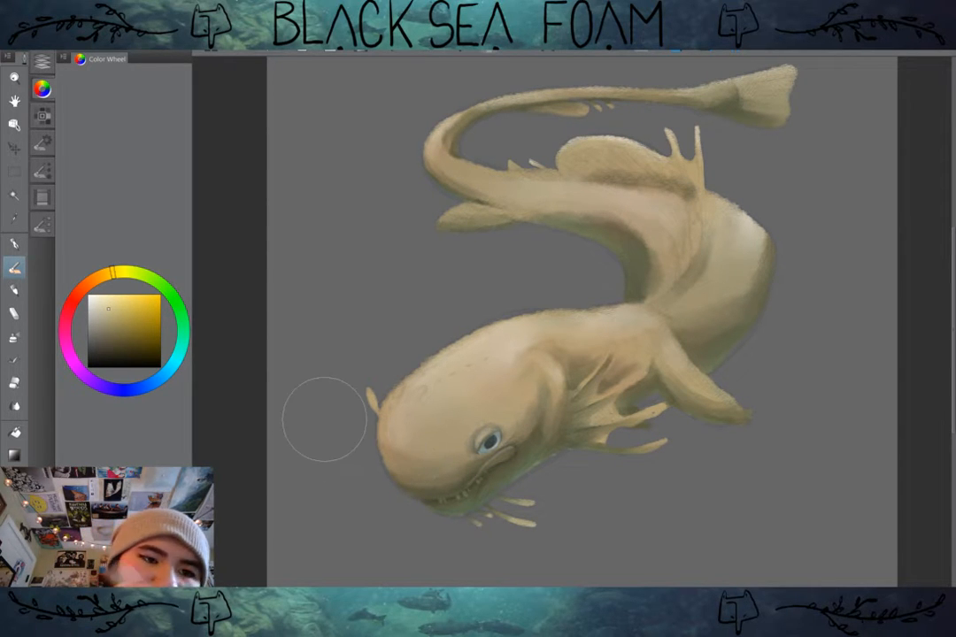
# Step: Try to flatten the front of the snout by erasing its edge on Layer 4 with a smaller brush size
pyautogui.click(41, 115)
pyautogui.click(42, 170)
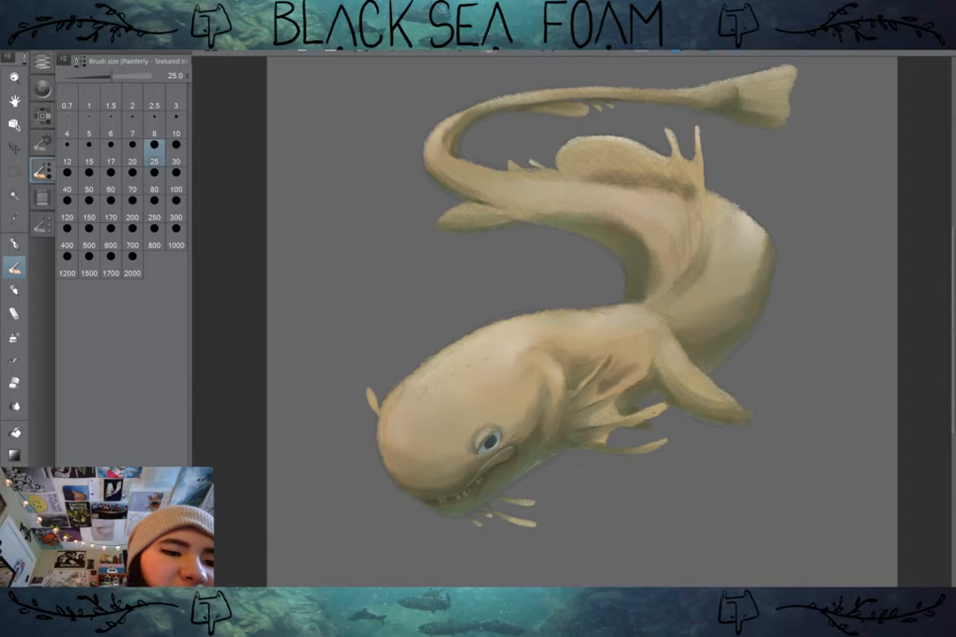
pyautogui.click(42, 224)
pyautogui.click(41, 60)
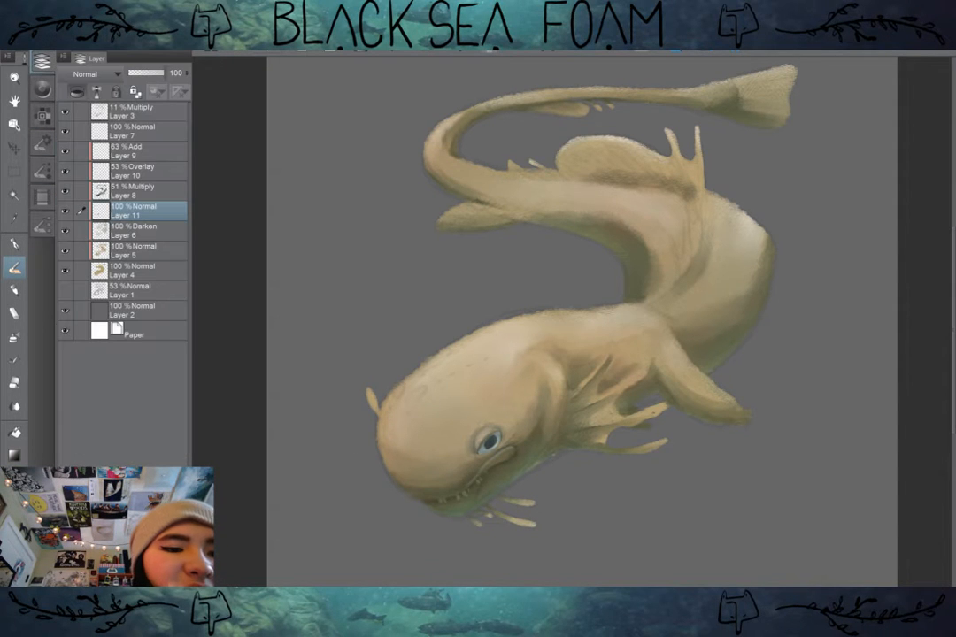
pyautogui.click(133, 270)
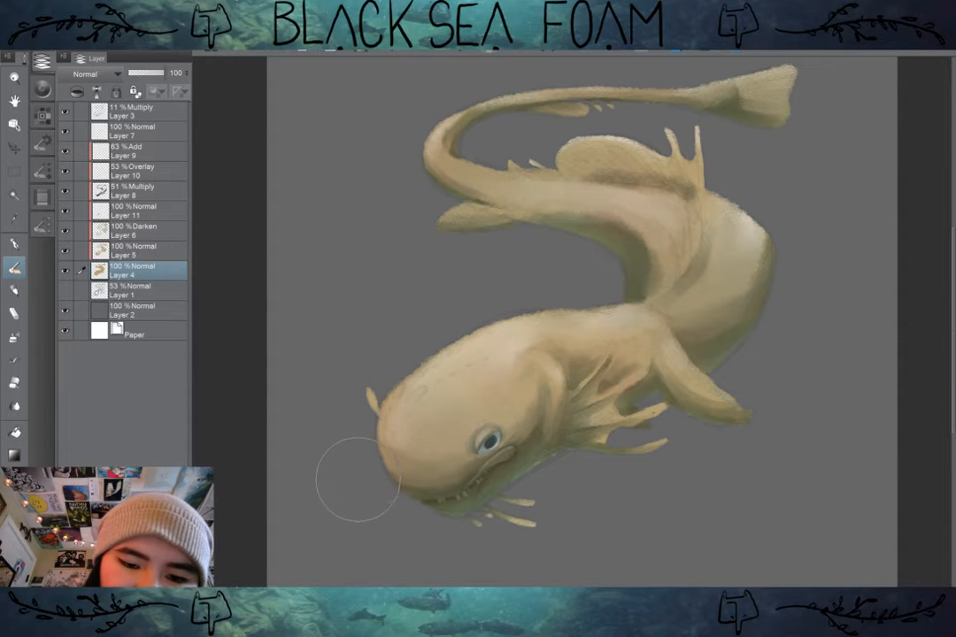
pyautogui.press('[')
pyautogui.press('[')
pyautogui.press('[')
pyautogui.press('[')
pyautogui.press('[')
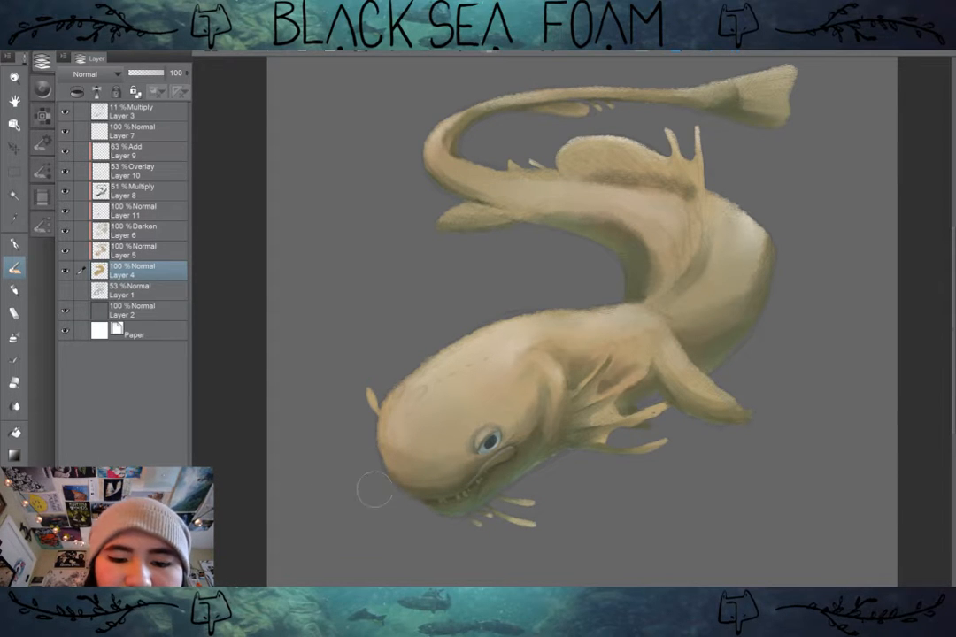
pyautogui.moveTo(375, 462); pyautogui.dragTo(400, 379)
pyautogui.moveTo(383, 399)
pyautogui.mouseDown()
pyautogui.moveTo(375, 423)
pyautogui.moveTo(367, 403)
pyautogui.mouseUp()
pyautogui.hotkey('ctrl', 'z')
pyautogui.hotkey('ctrl', 'z')
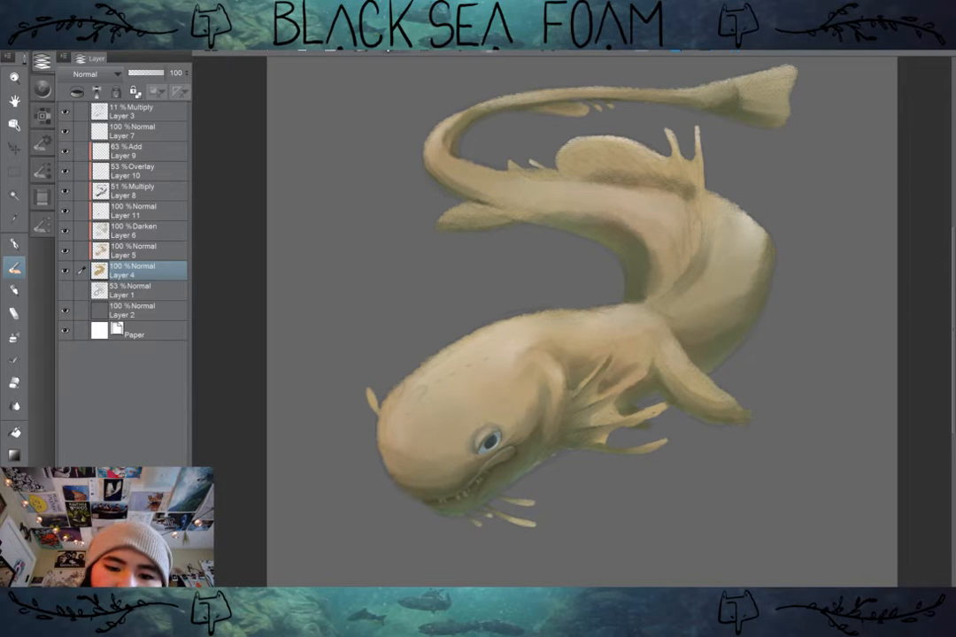
pyautogui.moveTo(392, 393)
pyautogui.mouseDown()
pyautogui.moveTo(386, 464)
pyautogui.moveTo(372, 393)
pyautogui.mouseUp()
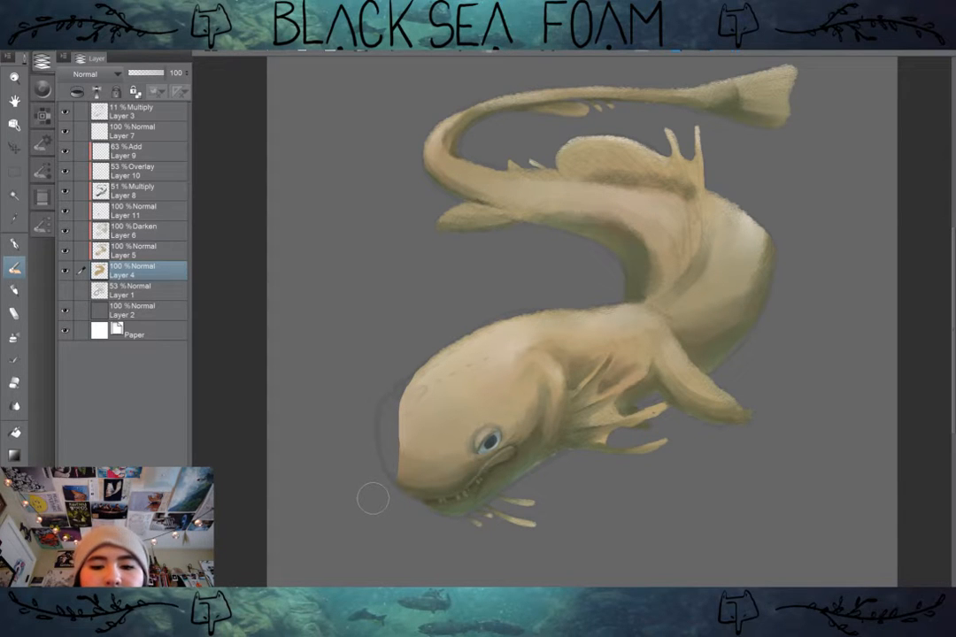
pyautogui.hotkey('ctrl', 'z')
pyautogui.hotkey('ctrl', 'z')
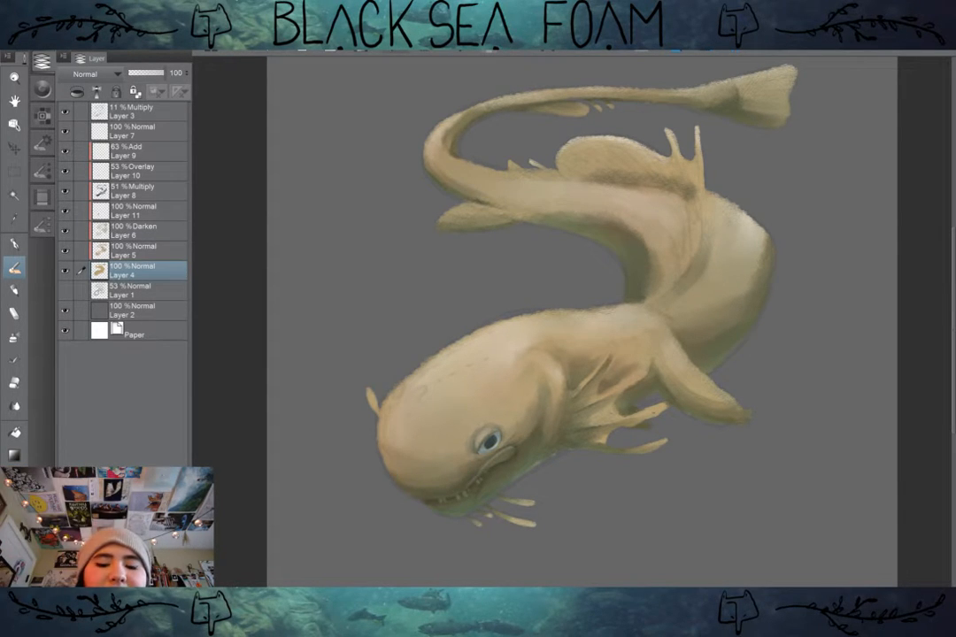
# Step: Try cutting the front of the head back to a straight vertical edge, compare it on the whole figure, and undo the cut
pyautogui.scroll(1, 672, 389)
pyautogui.moveTo(673, 389); pyautogui.dragTo(760, 358)
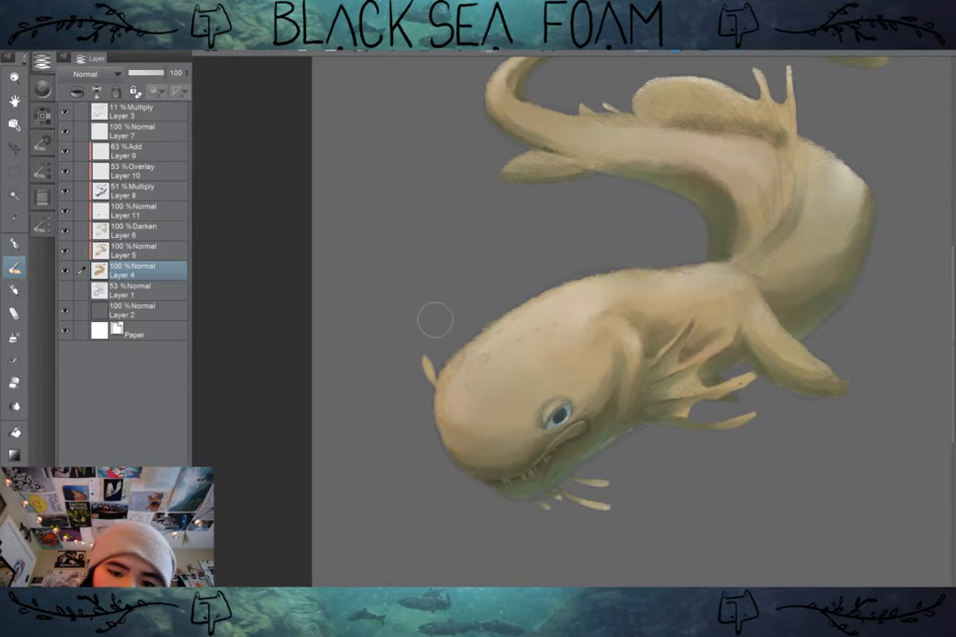
pyautogui.moveTo(441, 328); pyautogui.dragTo(446, 478)
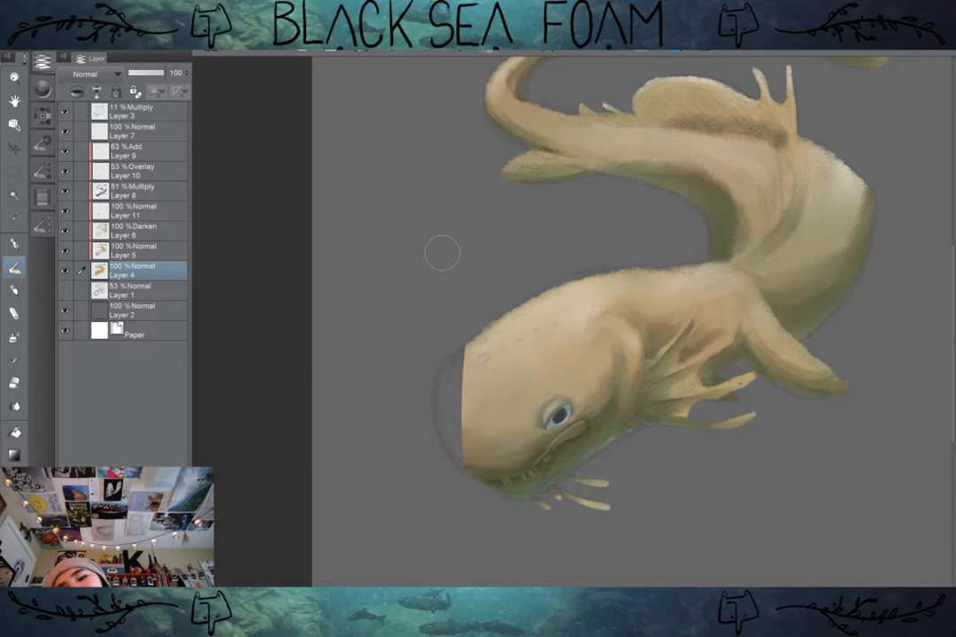
pyautogui.moveTo(442, 254); pyautogui.dragTo(429, 296)
pyautogui.scroll(-1, 433, 452)
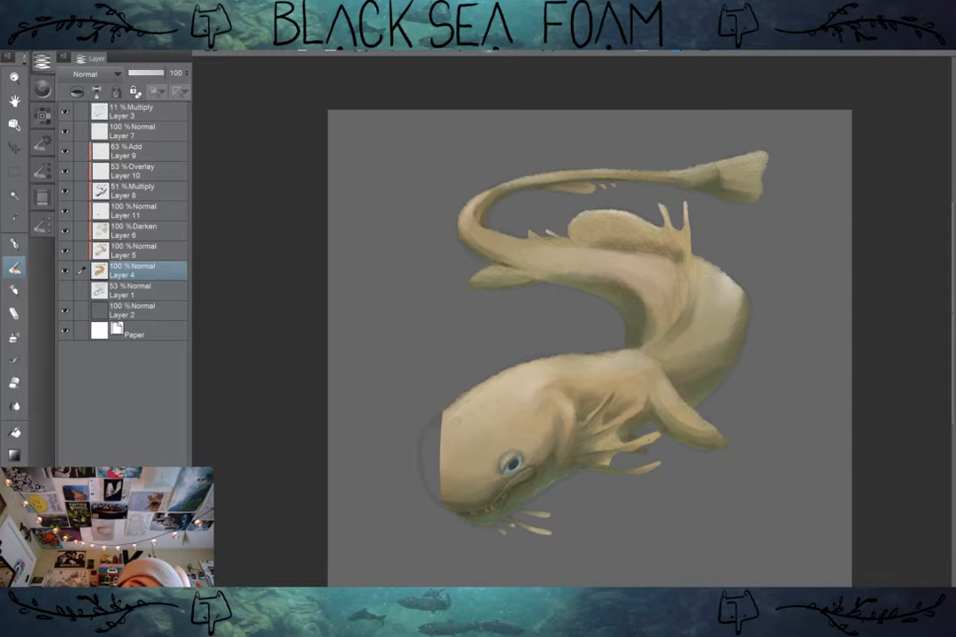
pyautogui.moveTo(435, 416); pyautogui.dragTo(433, 496)
pyautogui.moveTo(571, 386); pyautogui.dragTo(566, 406)
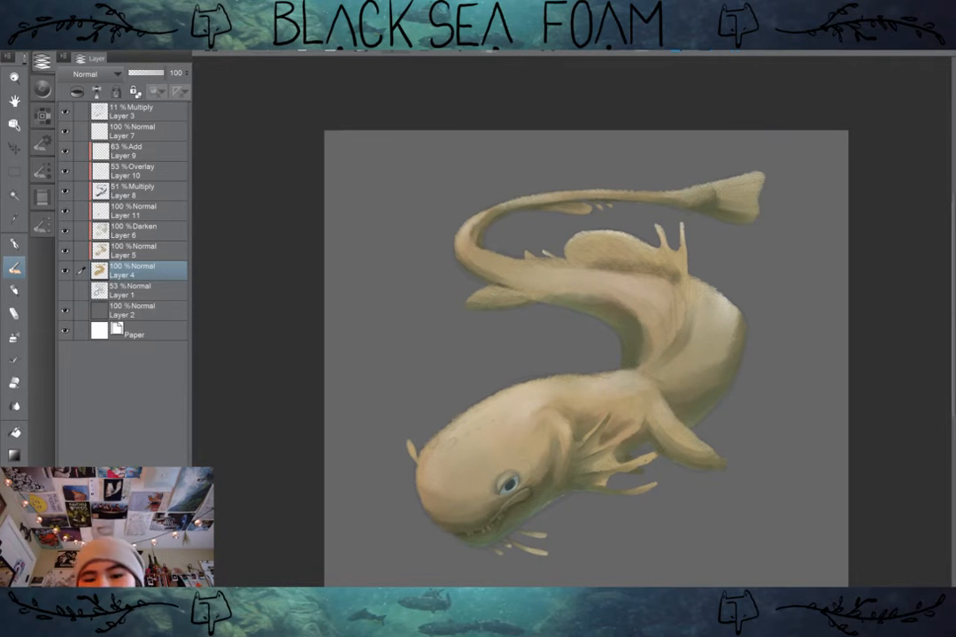
pyautogui.scroll(1, 571, 407)
pyautogui.moveTo(491, 542); pyautogui.dragTo(586, 432)
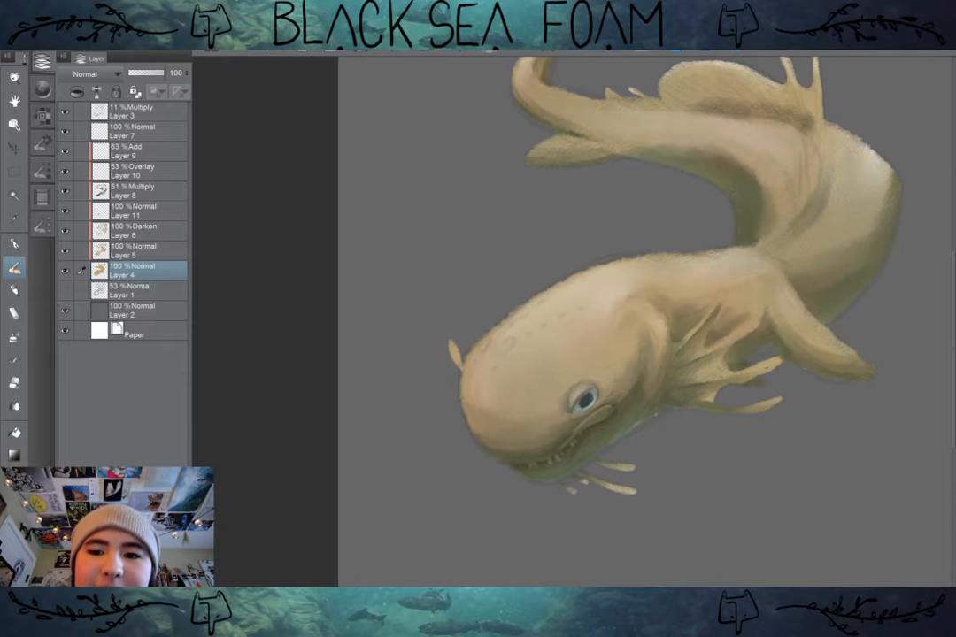
pyautogui.scroll(1, 584, 432)
pyautogui.scroll(1, 584, 429)
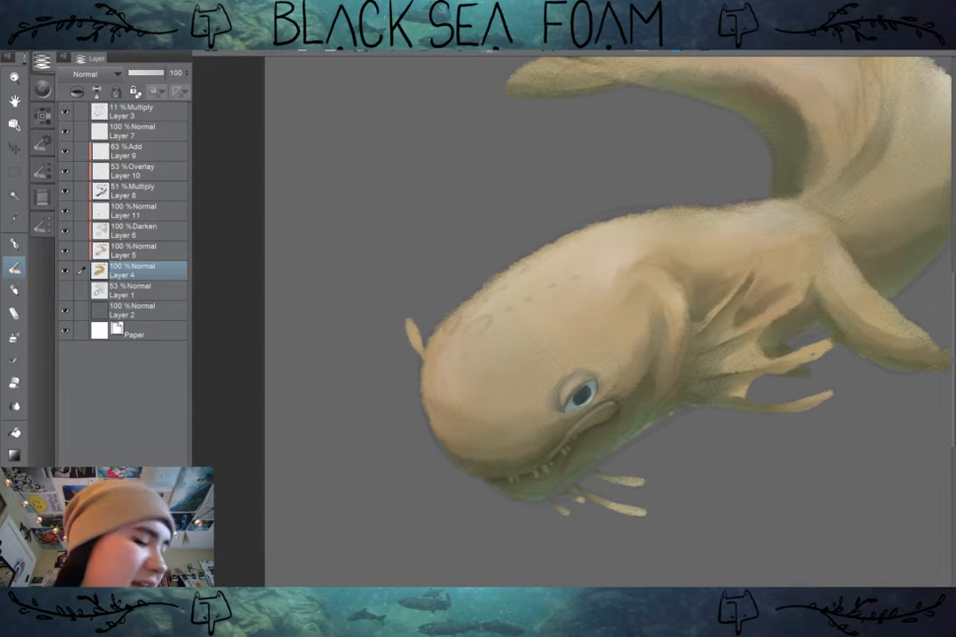
# Step: Try painting dark sensory spots and a shaded nostril pit on top of the head on Layer 4, compare on the figure, and undo them
pyautogui.scroll(2, 608, 425)
pyautogui.moveTo(608, 426); pyautogui.dragTo(661, 411)
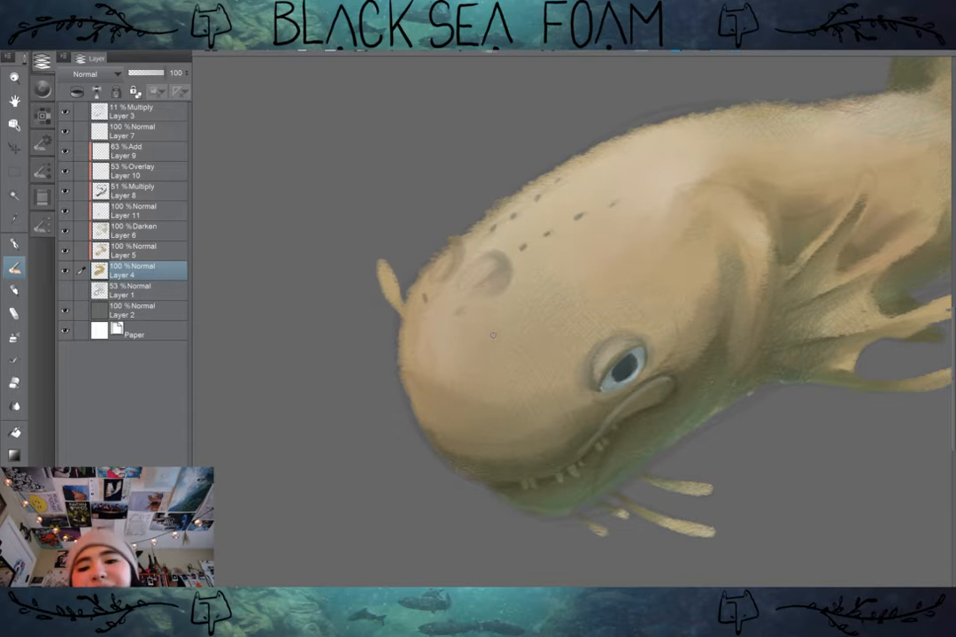
pyautogui.scroll(-3, 677, 361)
pyautogui.moveTo(677, 361); pyautogui.dragTo(592, 372)
pyautogui.scroll(3, 644, 403)
pyautogui.moveTo(531, 337); pyautogui.dragTo(671, 373)
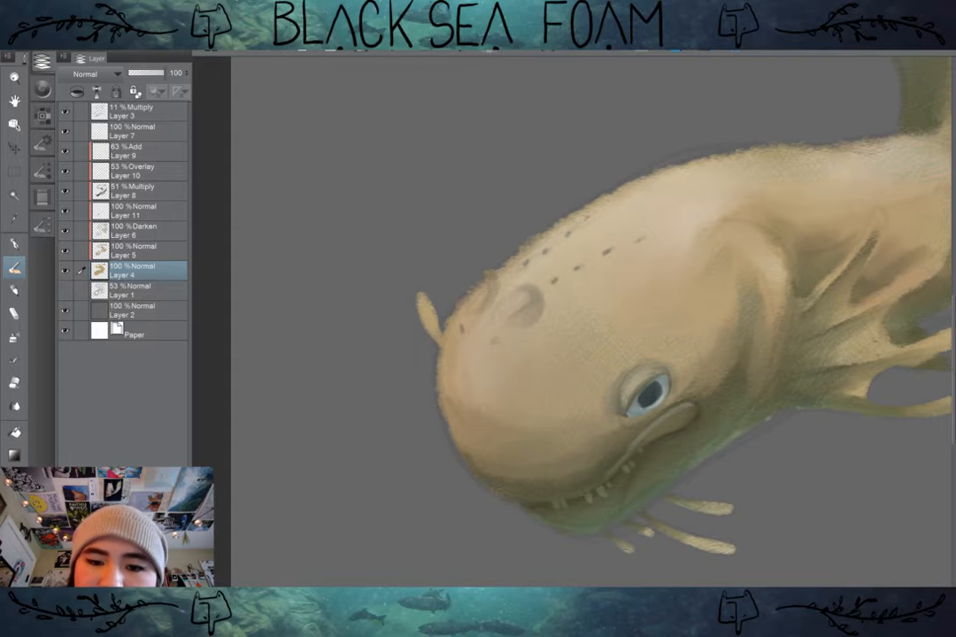
pyautogui.scroll(1, 608, 341)
pyautogui.scroll(-4, 575, 341)
pyautogui.moveTo(619, 338); pyautogui.dragTo(456, 432)
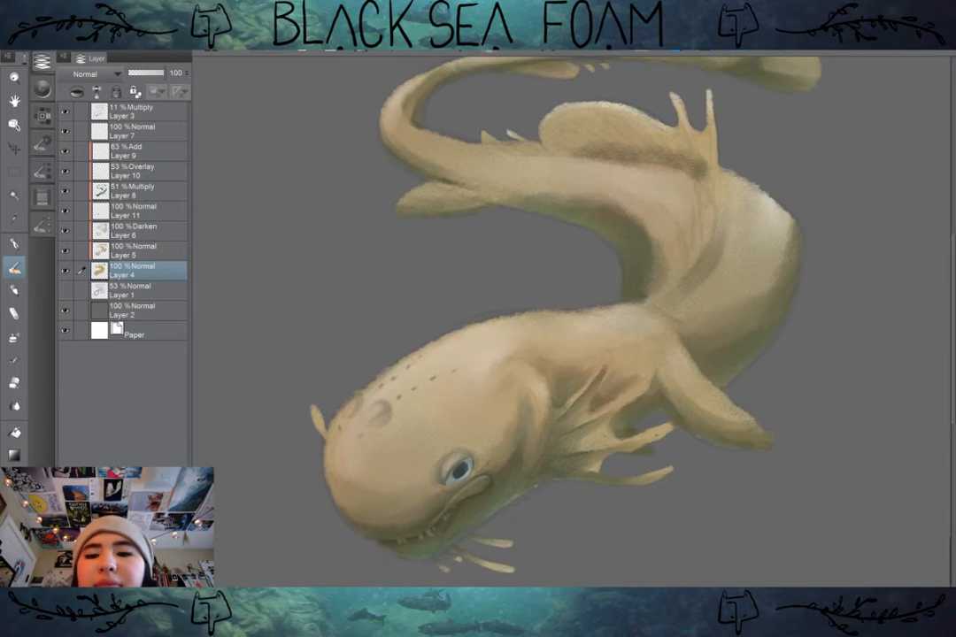
pyautogui.scroll(-1, 575, 328)
pyautogui.moveTo(531, 372); pyautogui.dragTo(628, 304)
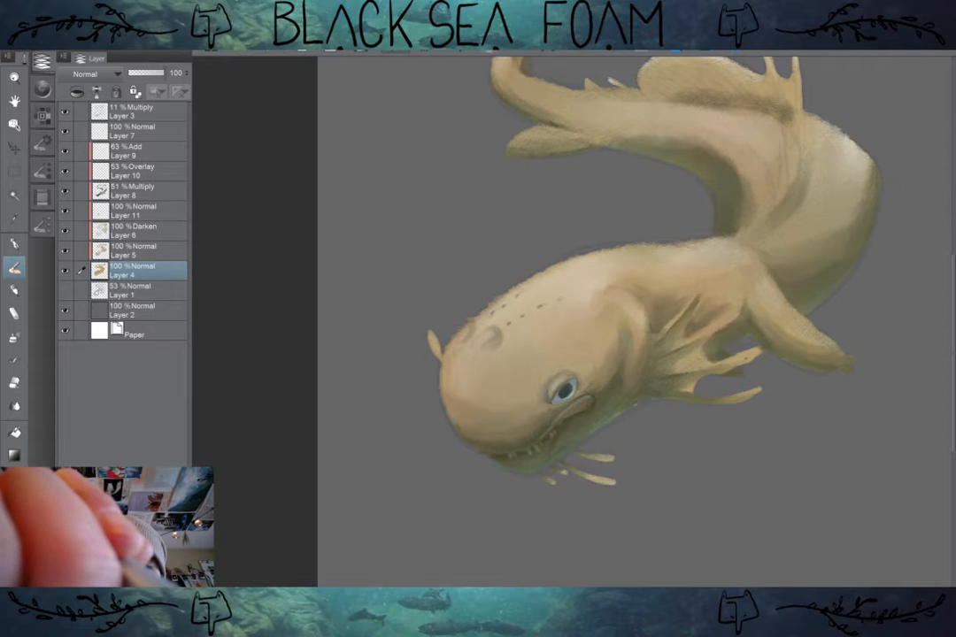
pyautogui.hotkey('ctrl', 'z')
pyautogui.hotkey('ctrl', 'z')
pyautogui.hotkey('ctrl', 'z')
pyautogui.hotkey('ctrl', 'z')
pyautogui.hotkey('ctrl', 'z')
pyautogui.hotkey('ctrl', 'z')
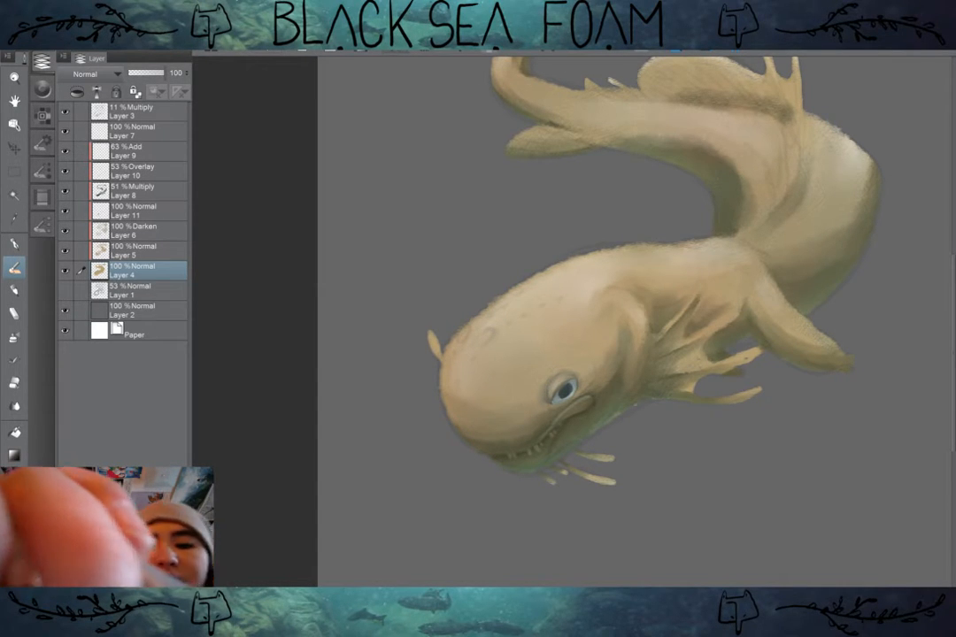
# Step: On Layer 11, paint a dark curved nostril crease with soft shading on the front of the head
pyautogui.click(153, 209)
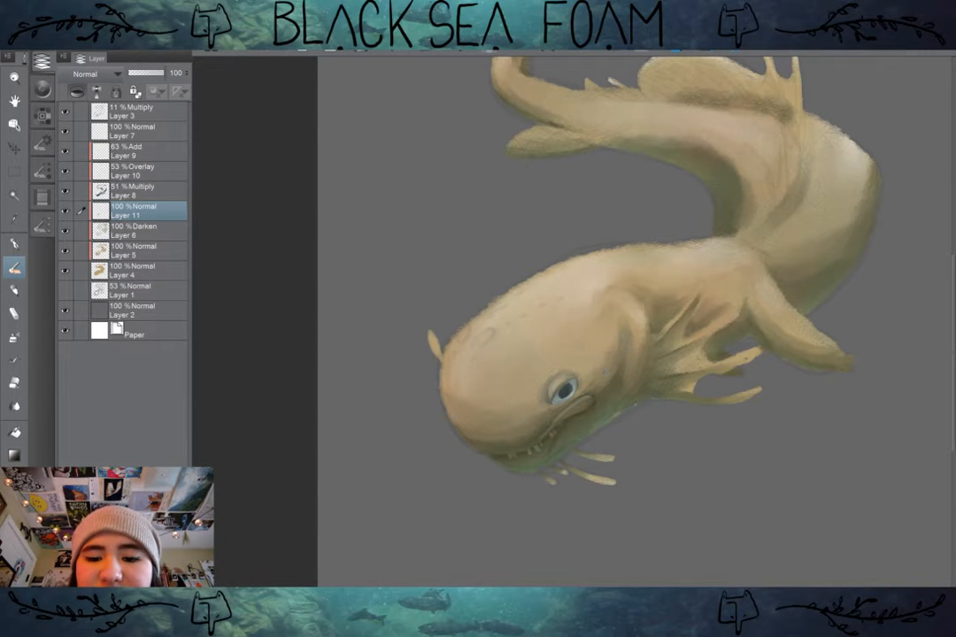
pyautogui.scroll(4, 505, 332)
pyautogui.moveTo(474, 327); pyautogui.dragTo(470, 351)
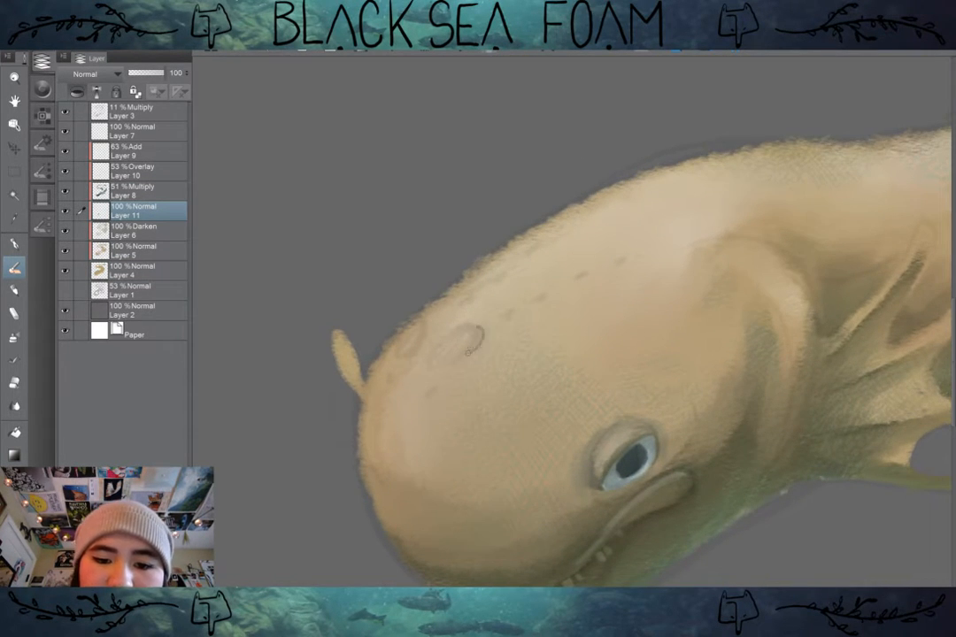
pyautogui.hotkey('ctrl', 'z')
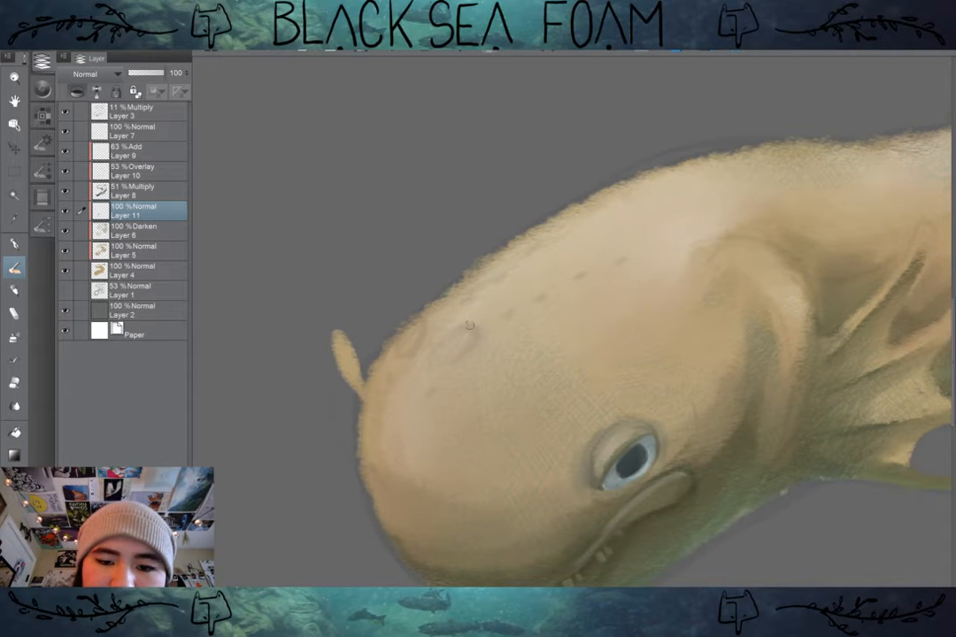
pyautogui.moveTo(474, 326)
pyautogui.mouseDown()
pyautogui.moveTo(453, 361)
pyautogui.moveTo(473, 324)
pyautogui.moveTo(464, 346)
pyautogui.moveTo(478, 327)
pyautogui.moveTo(481, 353)
pyautogui.moveTo(459, 361)
pyautogui.mouseUp()
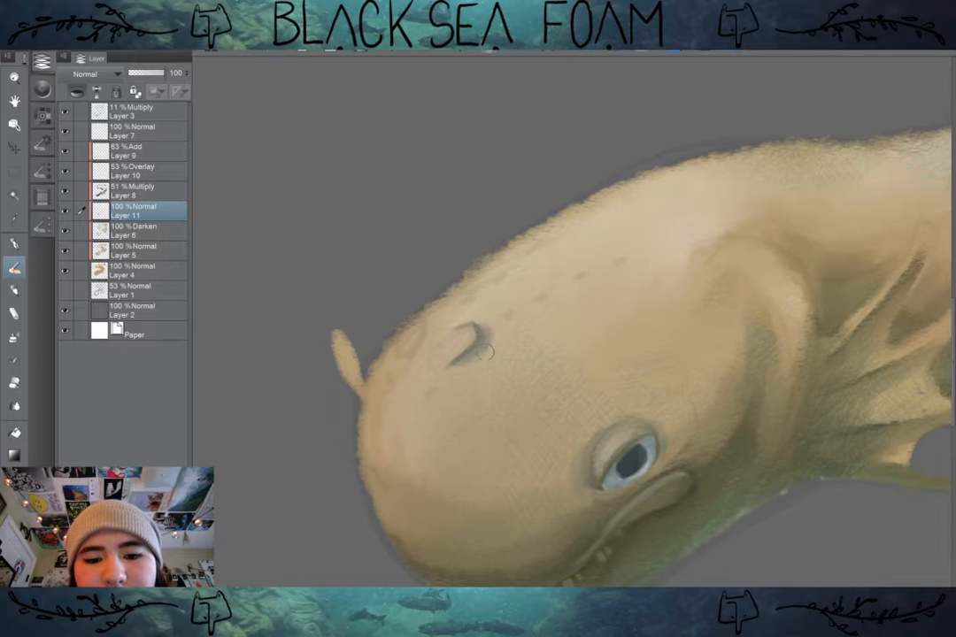
pyautogui.moveTo(487, 352)
pyautogui.mouseDown()
pyautogui.moveTo(484, 362)
pyautogui.moveTo(461, 363)
pyautogui.mouseUp()
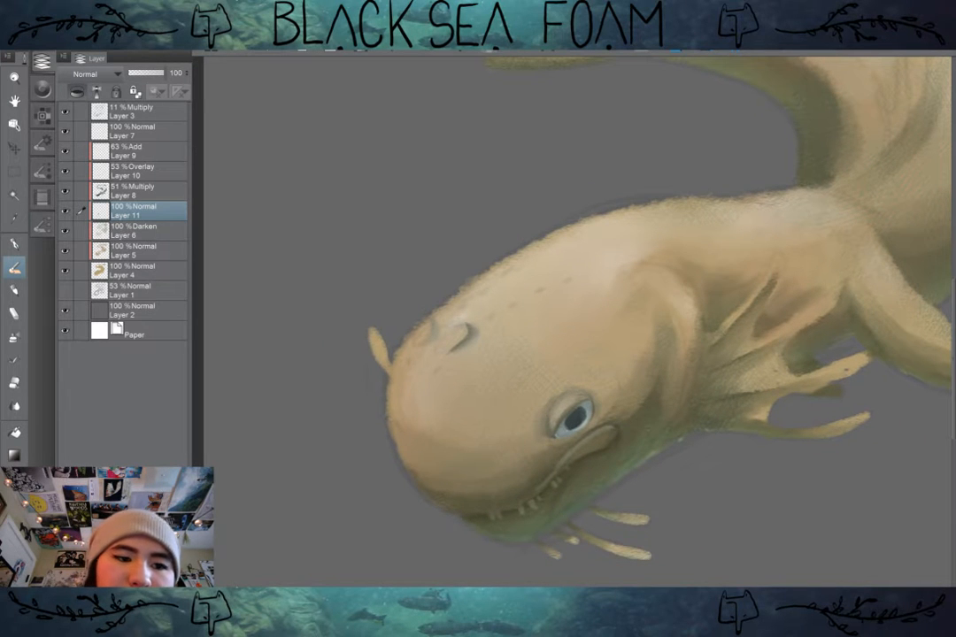
# Step: Add a new layer above Layer 9 and paint a small yellow-beige lobe with a darker edge beside the nostril
pyautogui.click(141, 131)
pyautogui.click(160, 152)
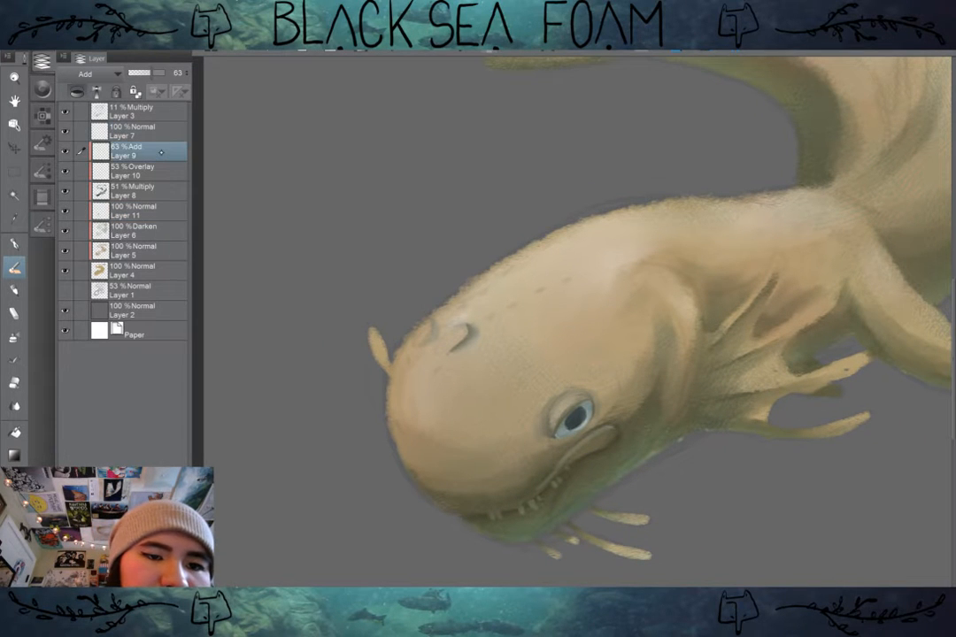
pyautogui.hotkey('ctrl', 'shift', 'n')
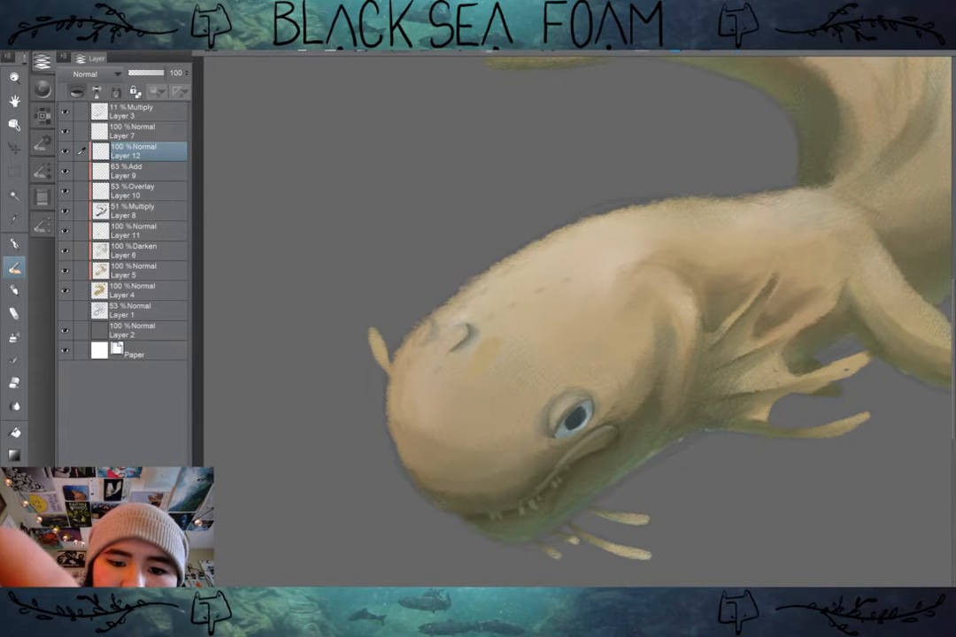
pyautogui.scroll(3, 491, 420)
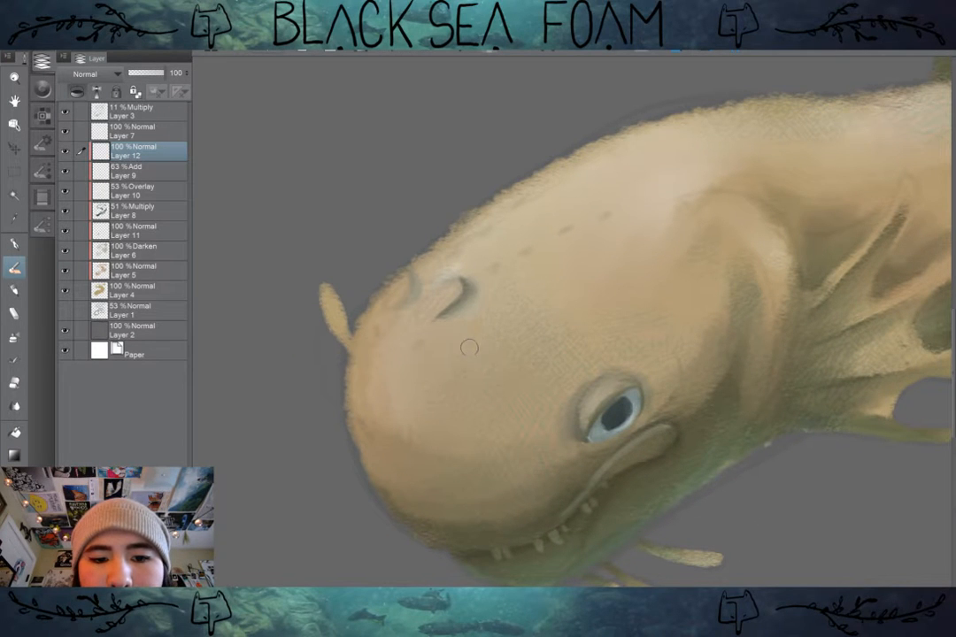
pyautogui.moveTo(502, 306)
pyautogui.mouseDown()
pyautogui.moveTo(474, 344)
pyautogui.moveTo(491, 304)
pyautogui.moveTo(474, 327)
pyautogui.moveTo(499, 315)
pyautogui.moveTo(491, 303)
pyautogui.moveTo(470, 342)
pyautogui.moveTo(471, 325)
pyautogui.moveTo(499, 311)
pyautogui.mouseUp()
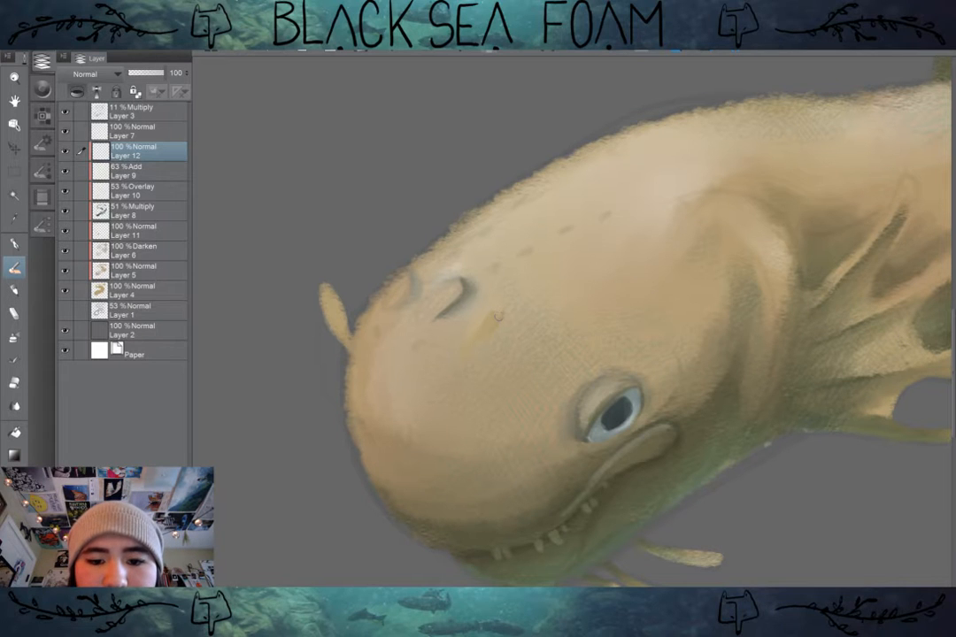
pyautogui.moveTo(498, 315); pyautogui.dragTo(475, 349)
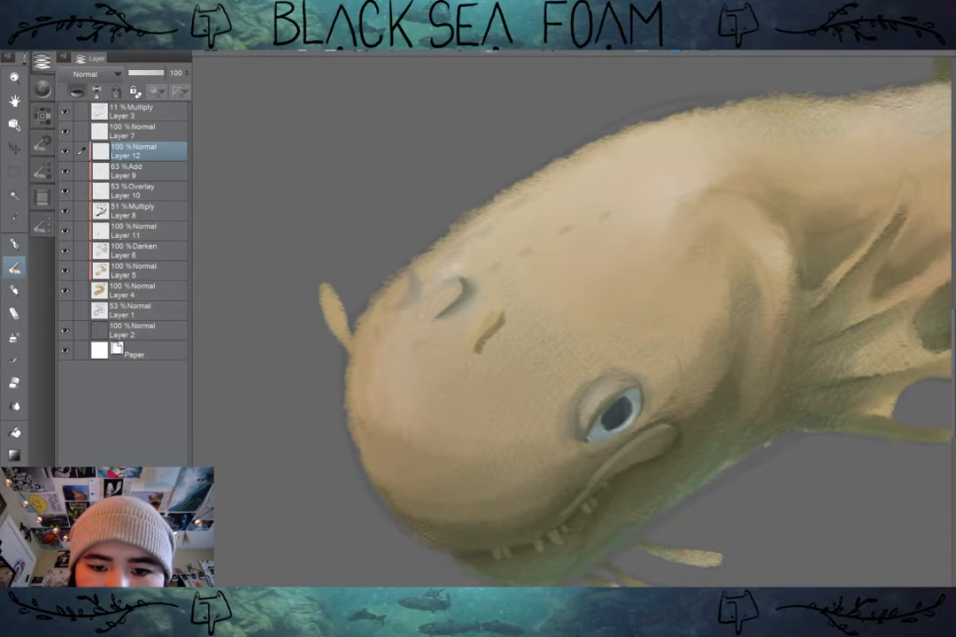
pyautogui.moveTo(504, 316); pyautogui.dragTo(502, 303)
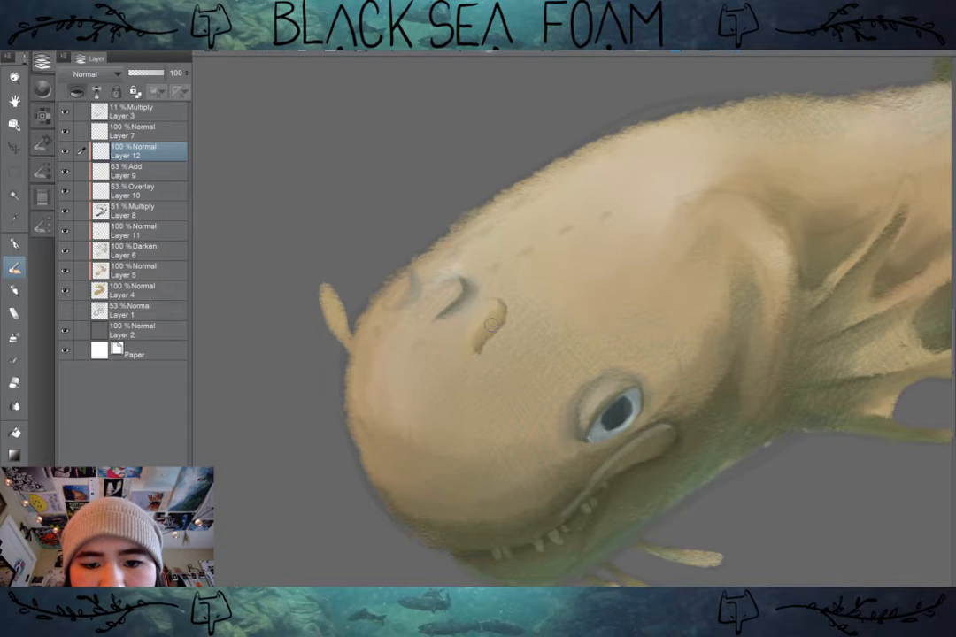
pyautogui.moveTo(494, 323)
pyautogui.mouseDown()
pyautogui.moveTo(485, 356)
pyautogui.moveTo(483, 345)
pyautogui.moveTo(496, 340)
pyautogui.moveTo(486, 345)
pyautogui.moveTo(495, 306)
pyautogui.moveTo(483, 321)
pyautogui.mouseUp()
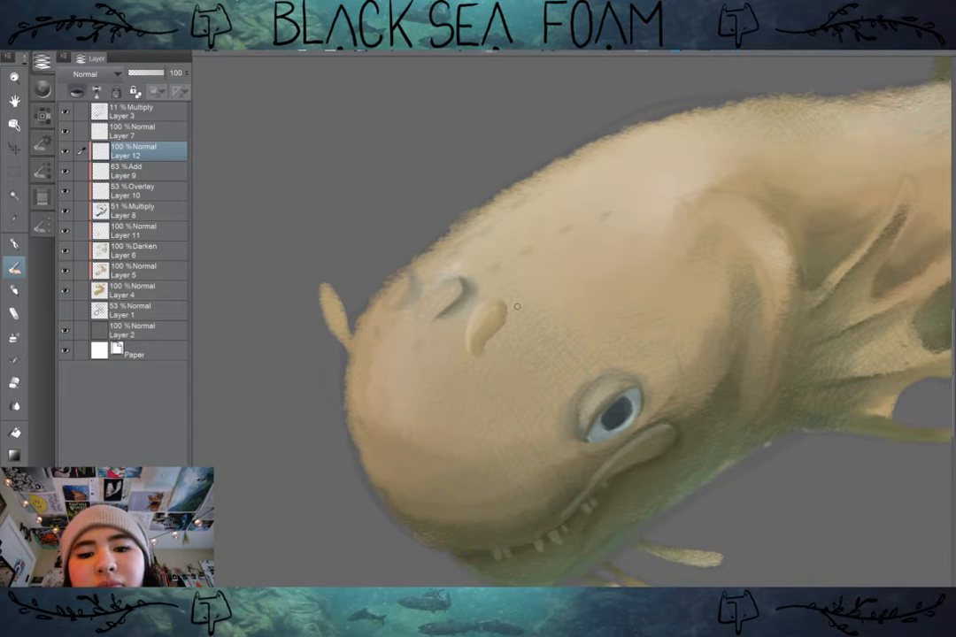
# Step: Refine the shading of the new lobe and add a pale highlight to the matching lobe on the head's far edge
pyautogui.scroll(-2, 517, 307)
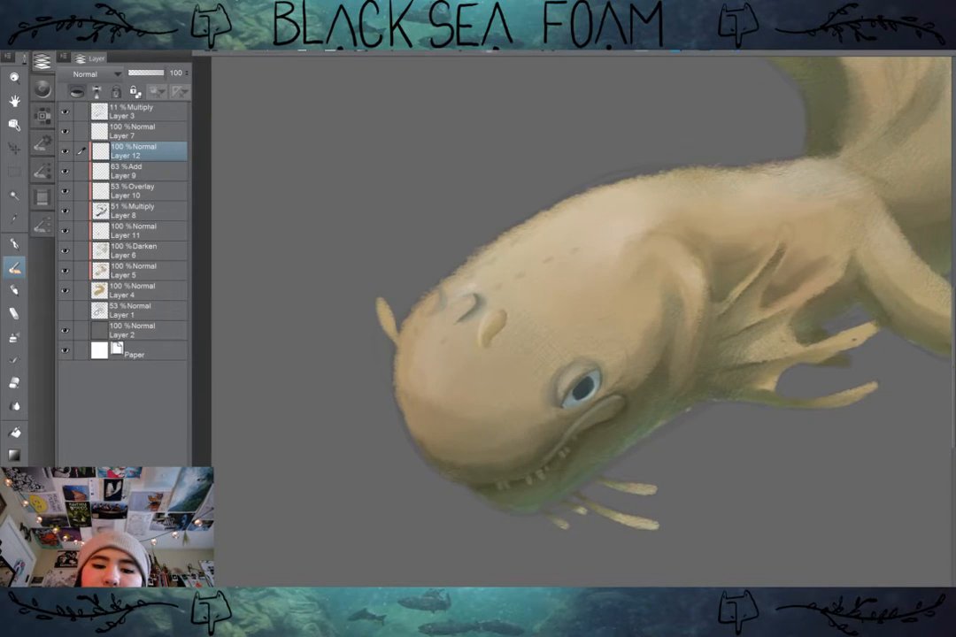
pyautogui.scroll(2, 522, 370)
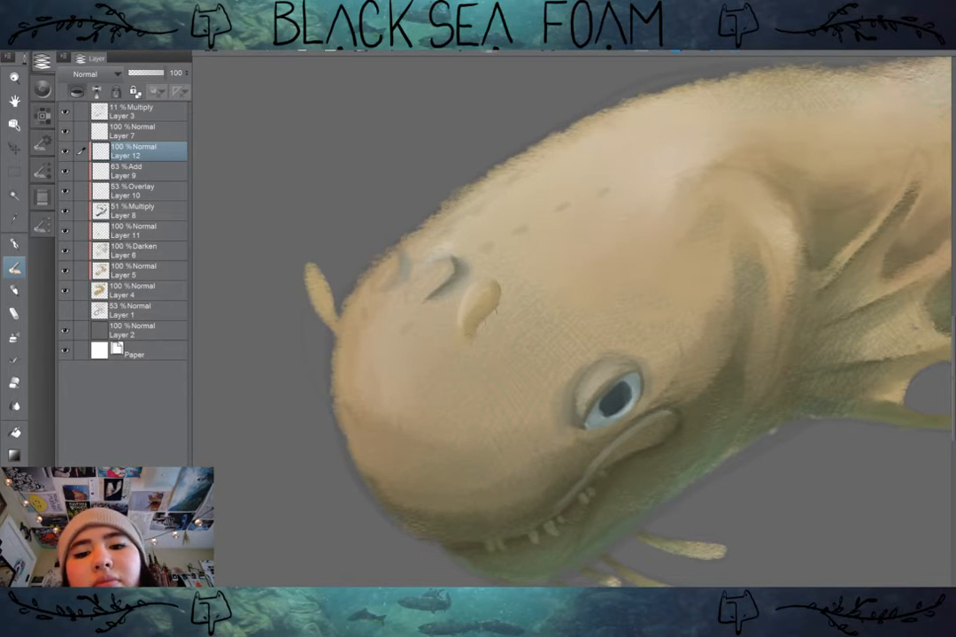
pyautogui.scroll(-3, 665, 326)
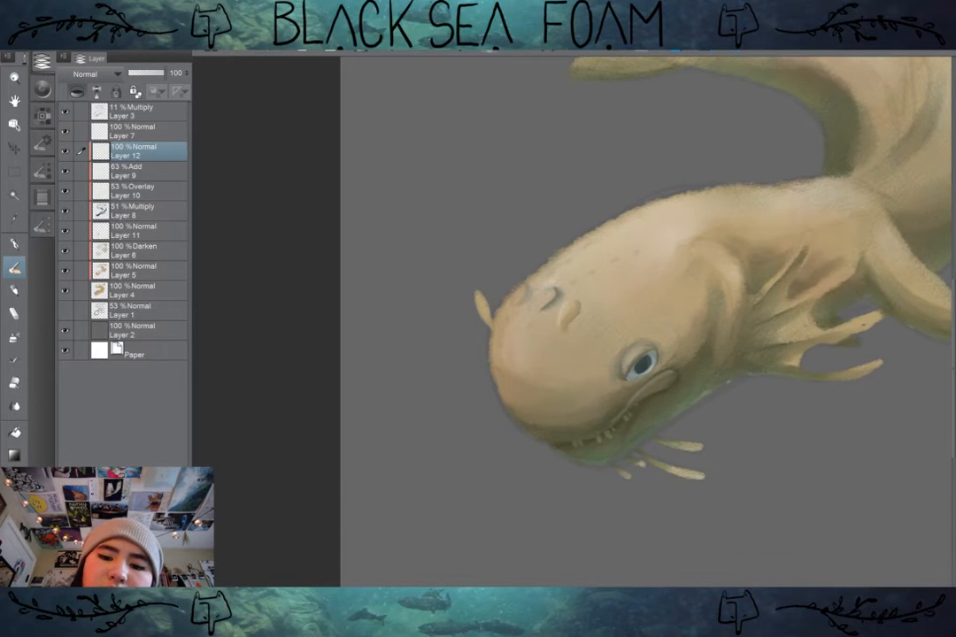
pyautogui.moveTo(650, 310); pyautogui.dragTo(669, 351)
pyautogui.scroll(2, 666, 342)
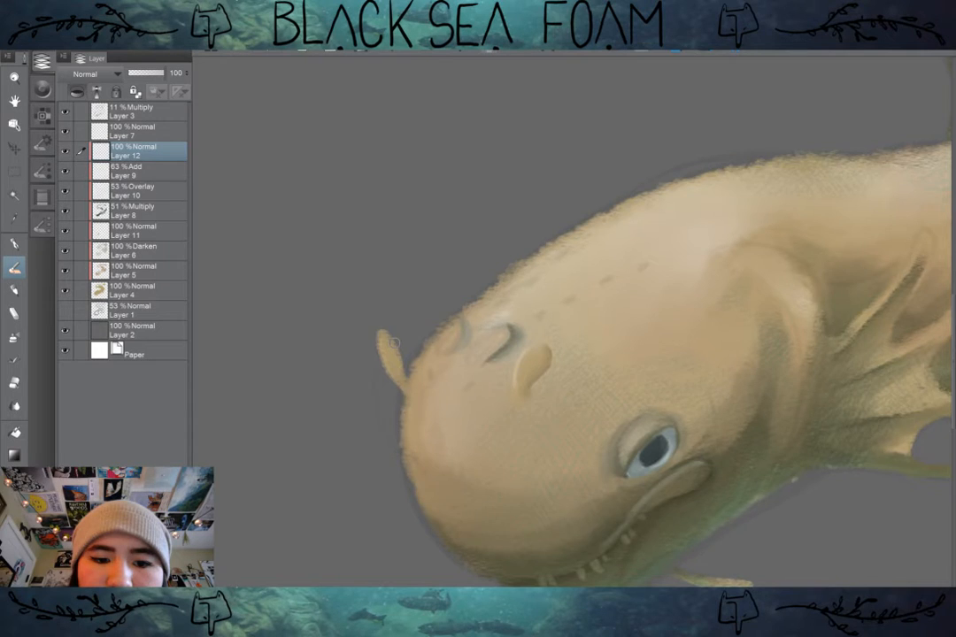
pyautogui.scroll(-2, 690, 350)
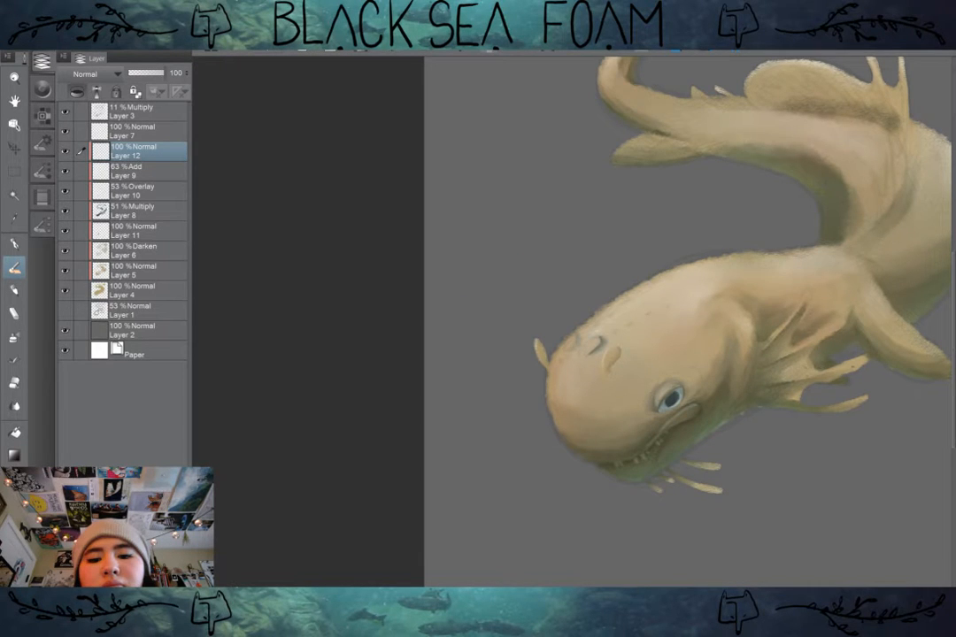
pyautogui.scroll(2, 667, 348)
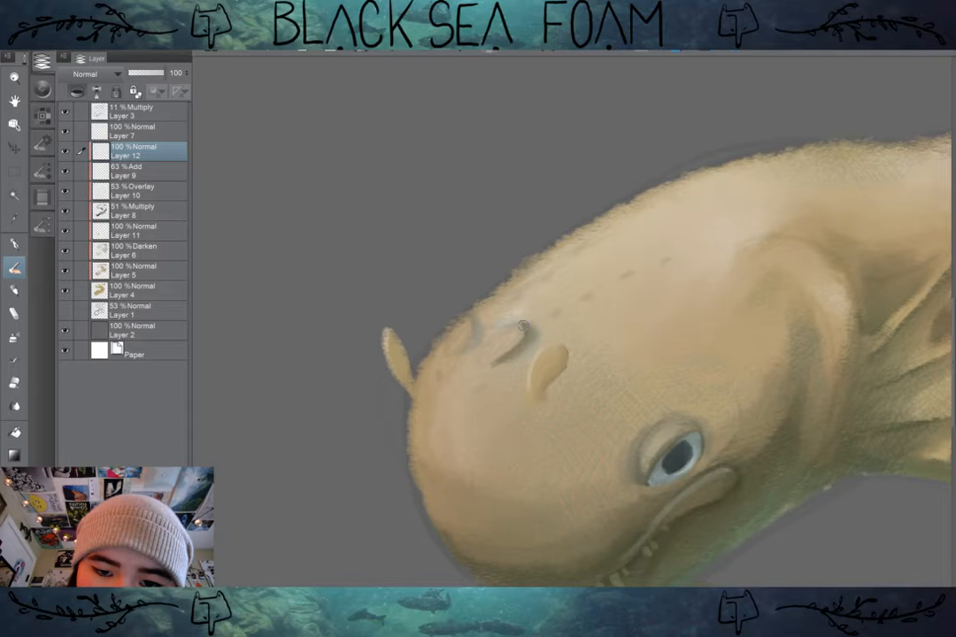
# Step: Deepen and blend the nostril crease on Layer 12 and define the second nostril near the head's outer edge
pyautogui.moveTo(522, 326); pyautogui.dragTo(518, 353)
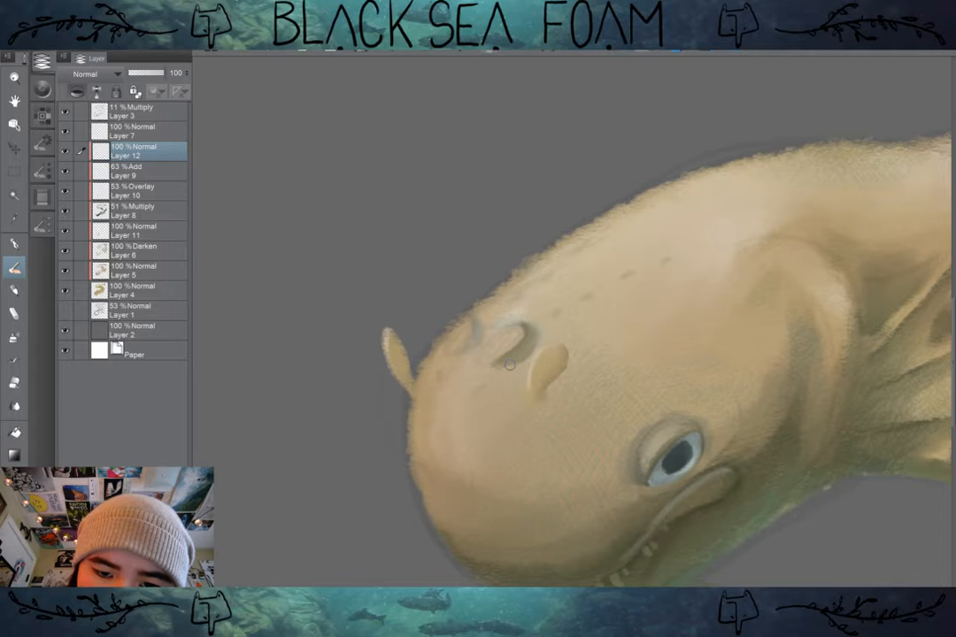
pyautogui.moveTo(510, 364); pyautogui.dragTo(535, 333)
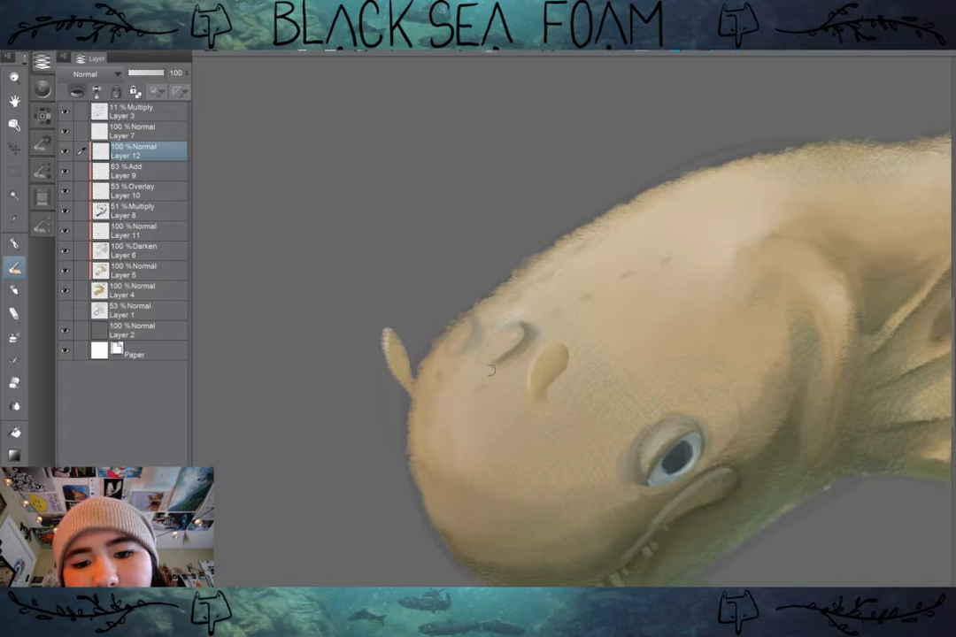
pyautogui.moveTo(491, 370); pyautogui.dragTo(533, 336)
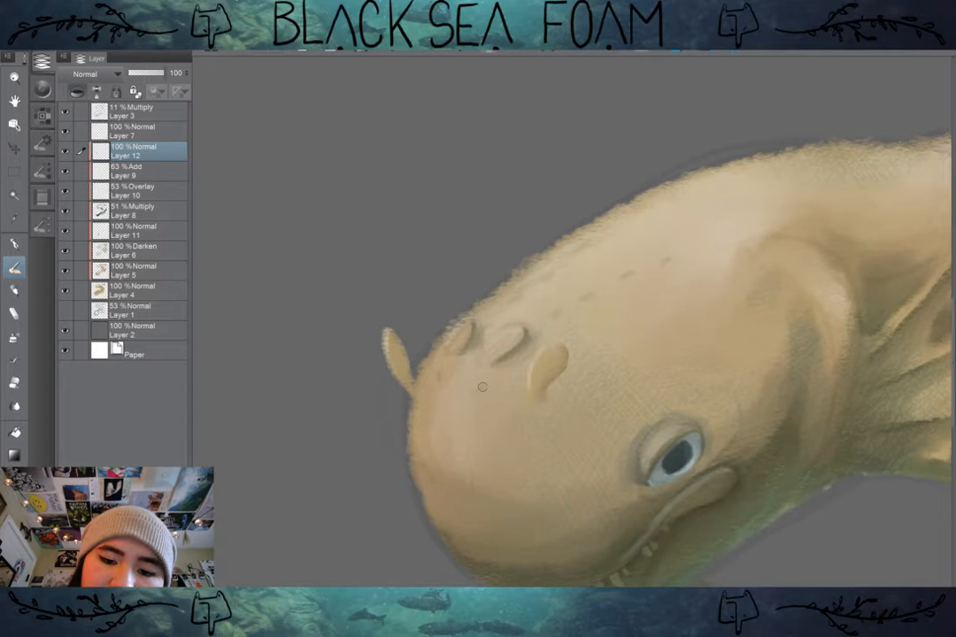
# Step: Paint two small dark spots on the snout below the nostrils and two rows of four spots along the top of the head
pyautogui.moveTo(483, 386); pyautogui.dragTo(475, 392)
pyautogui.moveTo(437, 374); pyautogui.dragTo(439, 381)
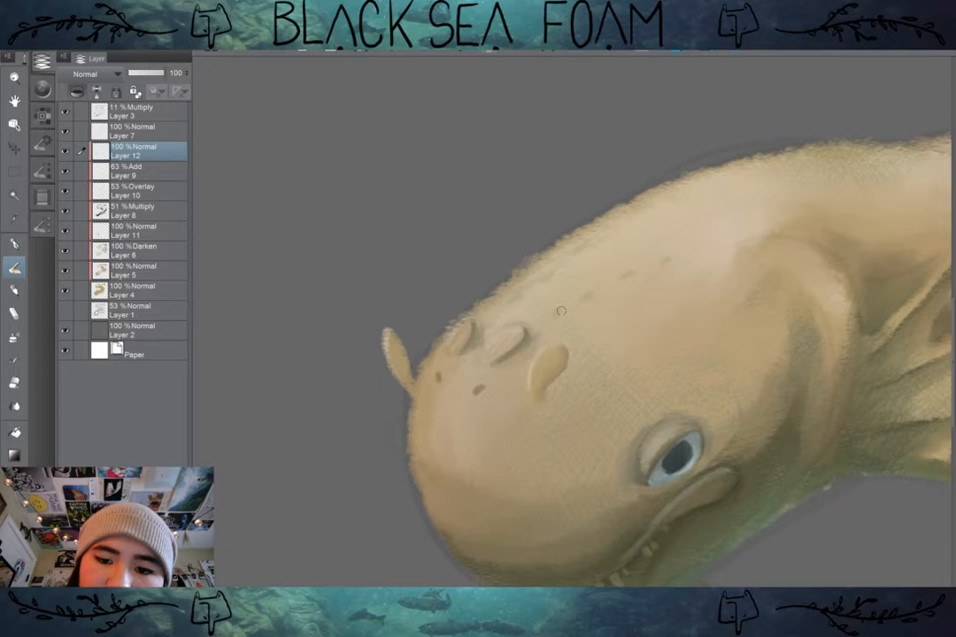
pyautogui.click(559, 312)
pyautogui.click(588, 297)
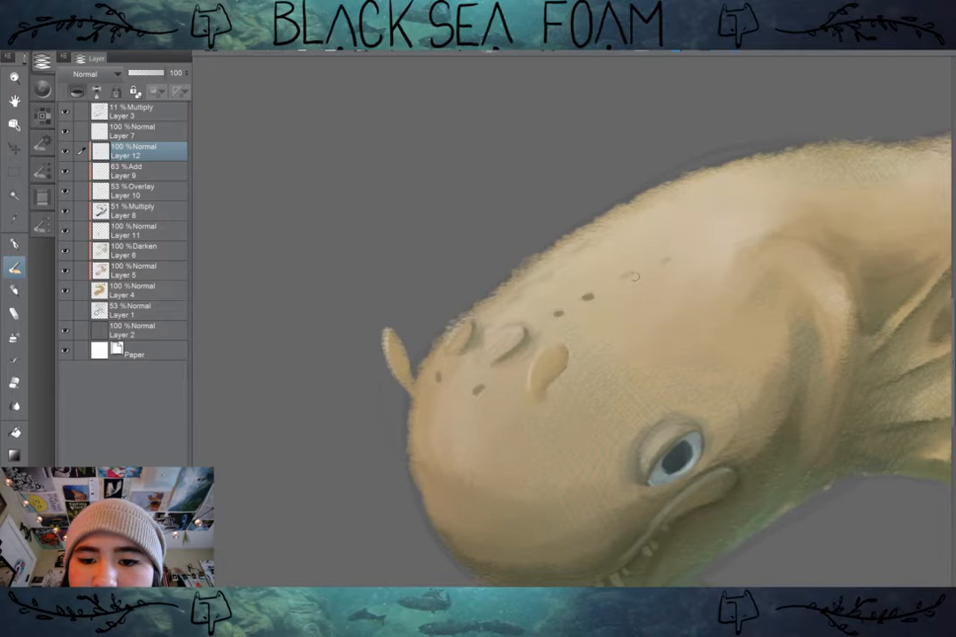
pyautogui.click(626, 276)
pyautogui.click(662, 261)
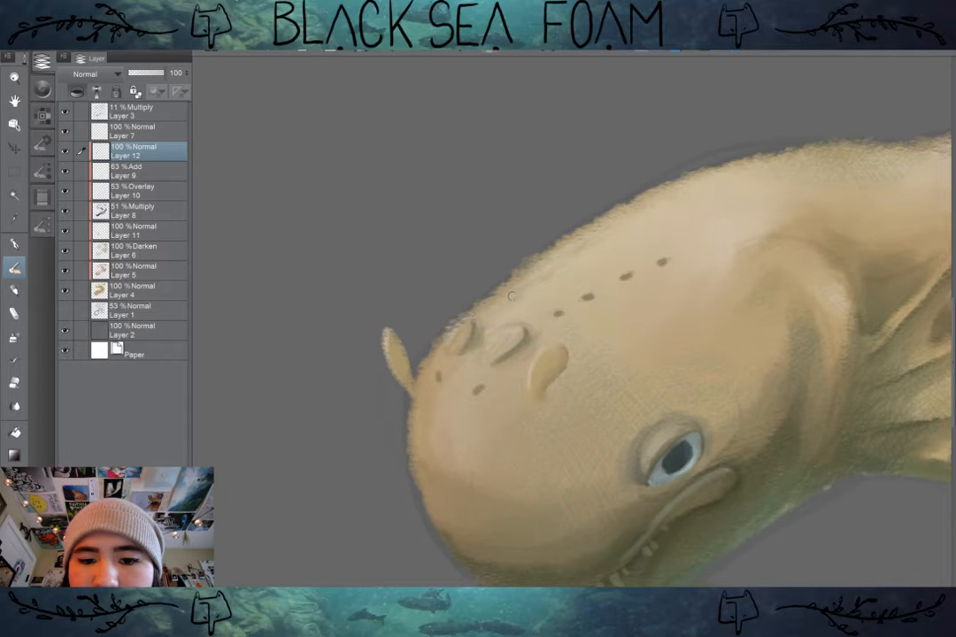
pyautogui.click(512, 297)
pyautogui.click(543, 276)
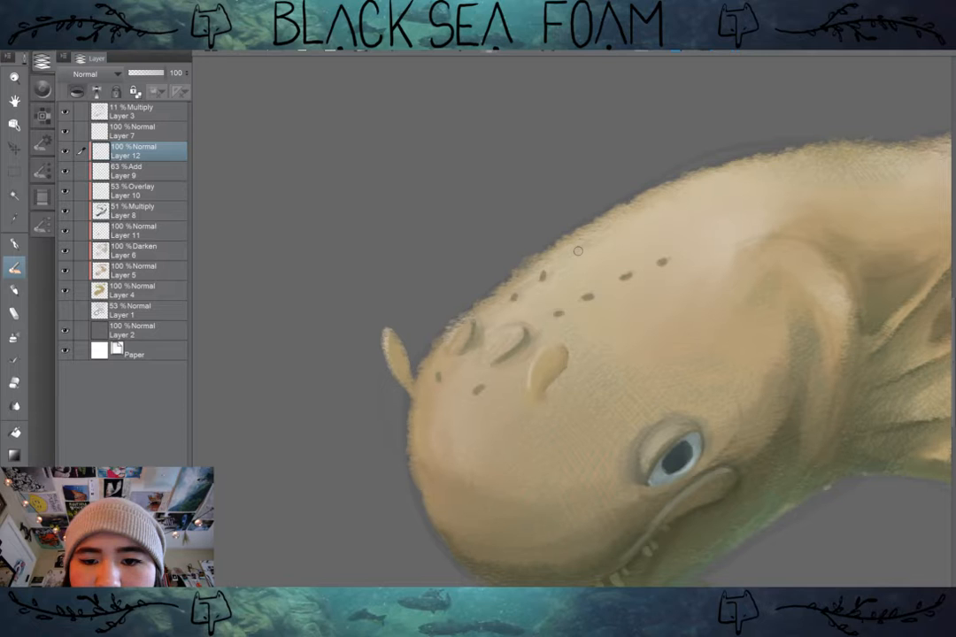
pyautogui.click(577, 251)
pyautogui.click(613, 227)
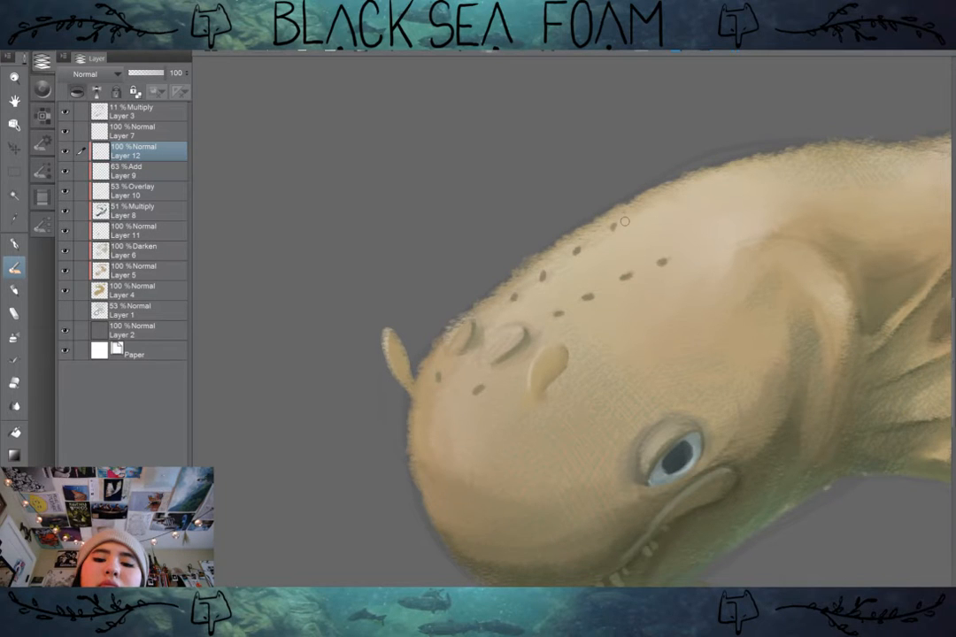
# Step: Add pale highlights along the rims of the head spots with a smaller brush and check them on the whole figure
pyautogui.scroll(-1, 625, 221)
pyautogui.moveTo(625, 221); pyautogui.dragTo(477, 229)
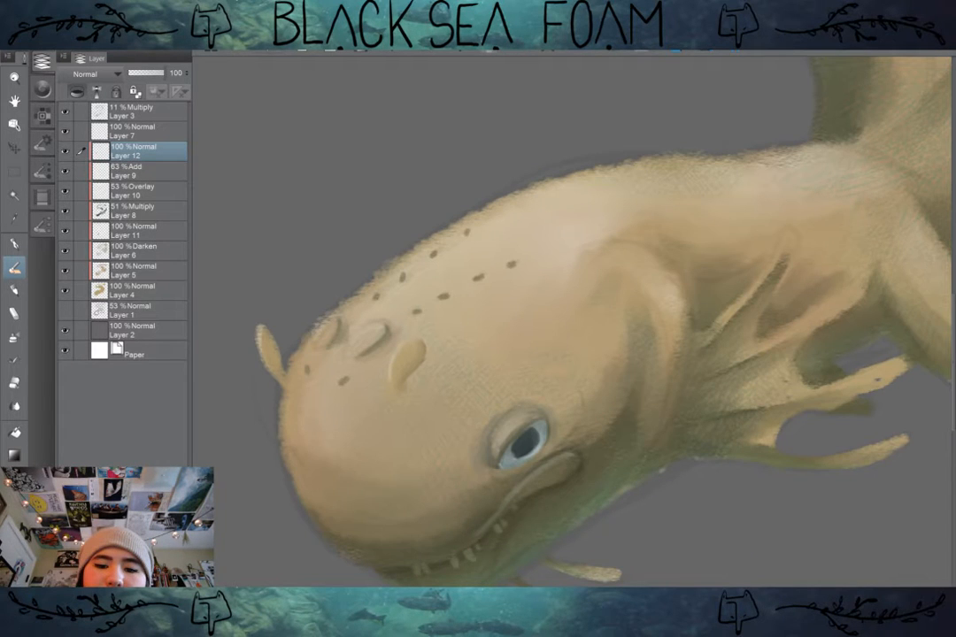
pyautogui.moveTo(537, 208); pyautogui.dragTo(587, 218)
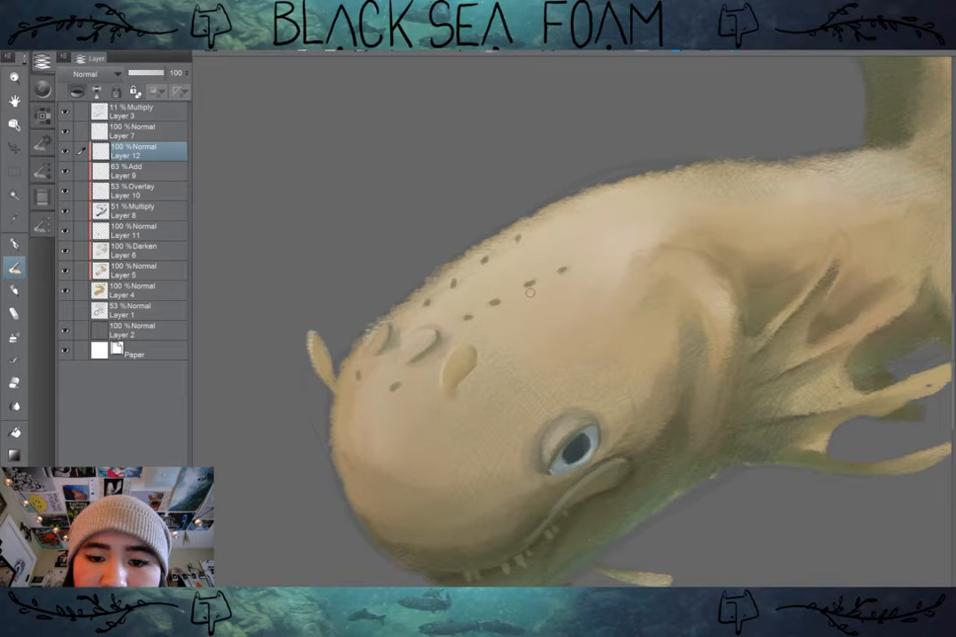
pyautogui.press('[')
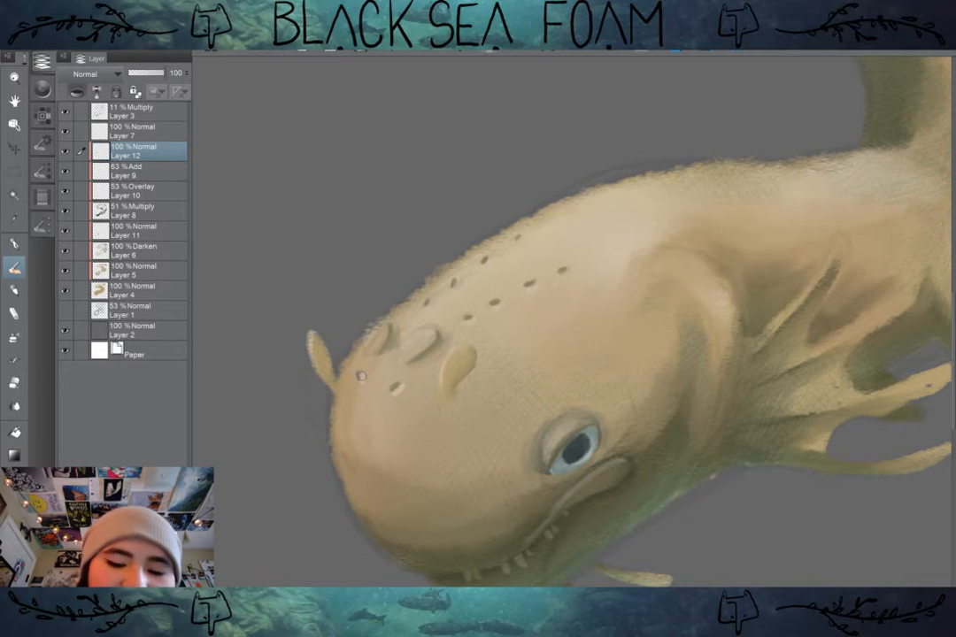
pyautogui.hotkey('ctrl', '-')
pyautogui.scroll(-3, 360, 443)
pyautogui.moveTo(567, 354); pyautogui.dragTo(447, 401)
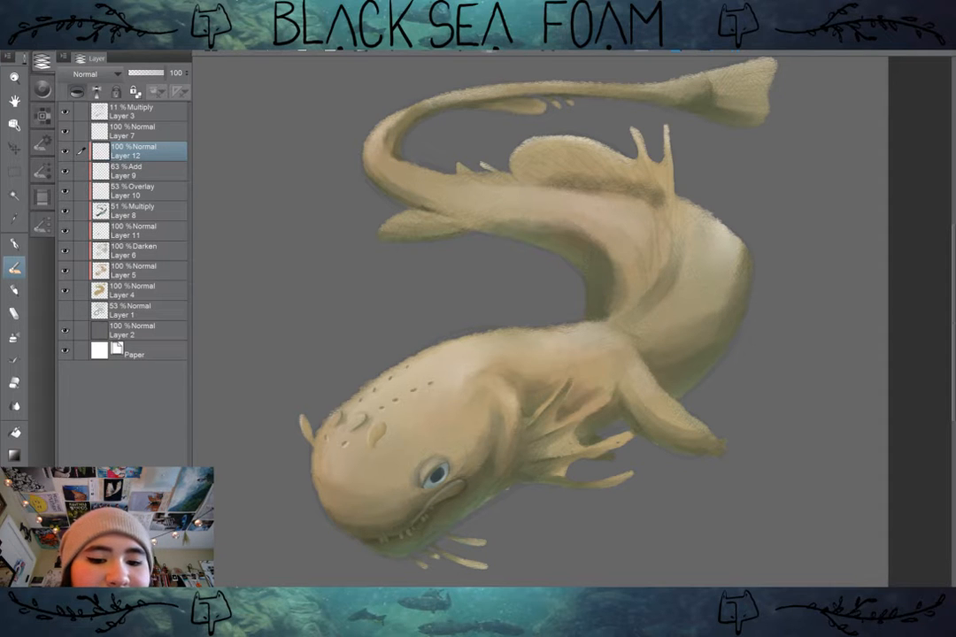
# Step: Examine the whole creature from several distances, comparing the spotted head with the body and tail
pyautogui.scroll(4, 326, 504)
pyautogui.moveTo(567, 354); pyautogui.dragTo(518, 337)
pyautogui.scroll(-2, 320, 482)
pyautogui.scroll(-4, 583, 529)
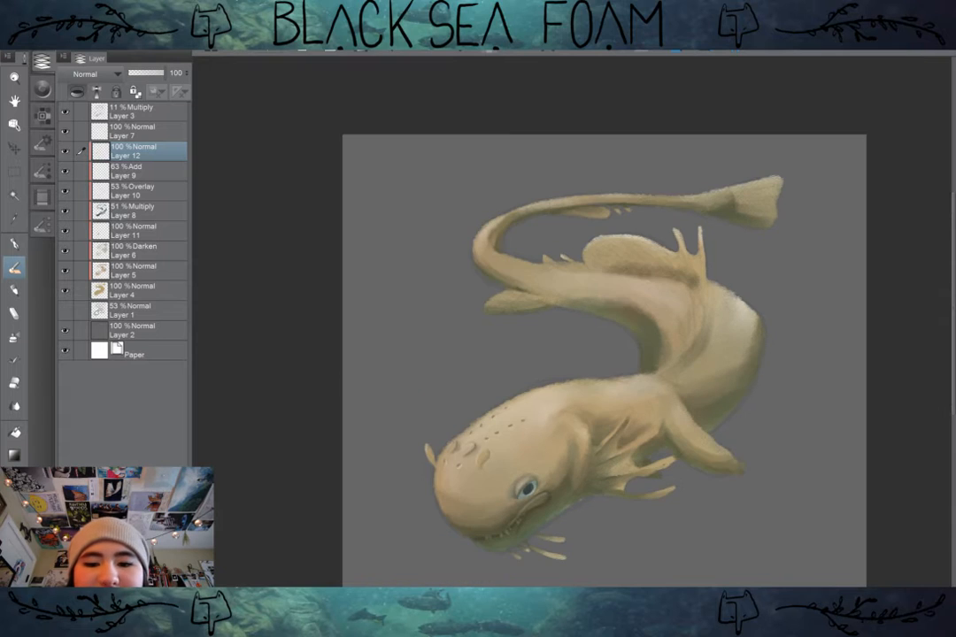
pyautogui.moveTo(566, 354); pyautogui.dragTo(538, 326)
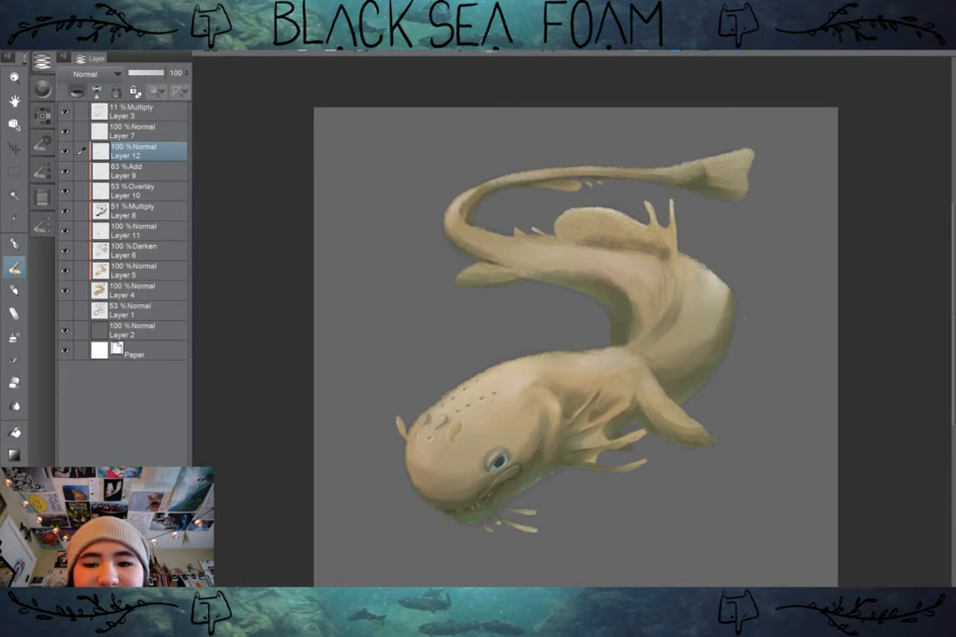
pyautogui.scroll(1, 719, 424)
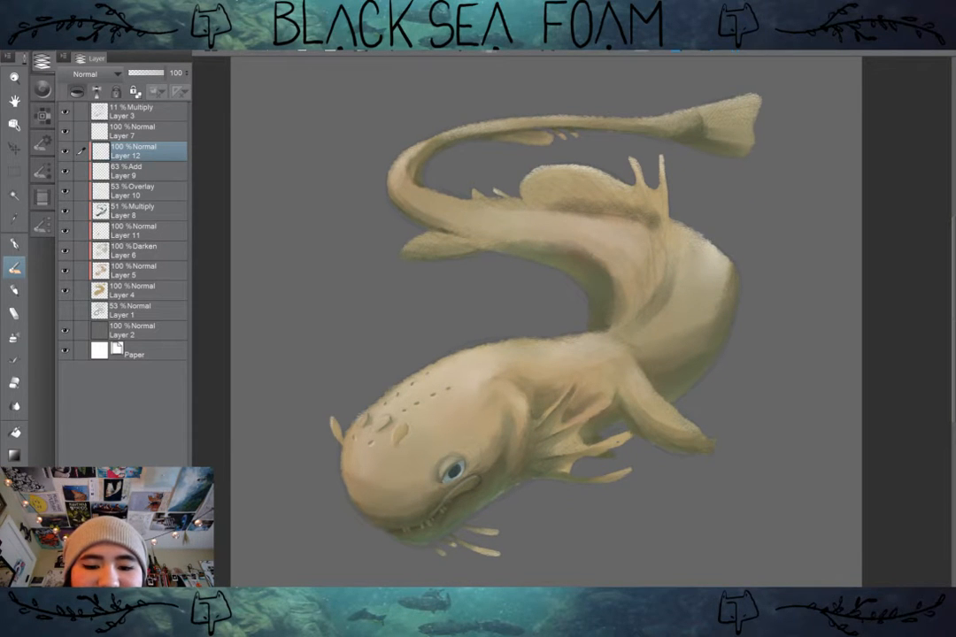
pyautogui.moveTo(548, 336); pyautogui.dragTo(556, 322)
pyautogui.scroll(1, 318, 487)
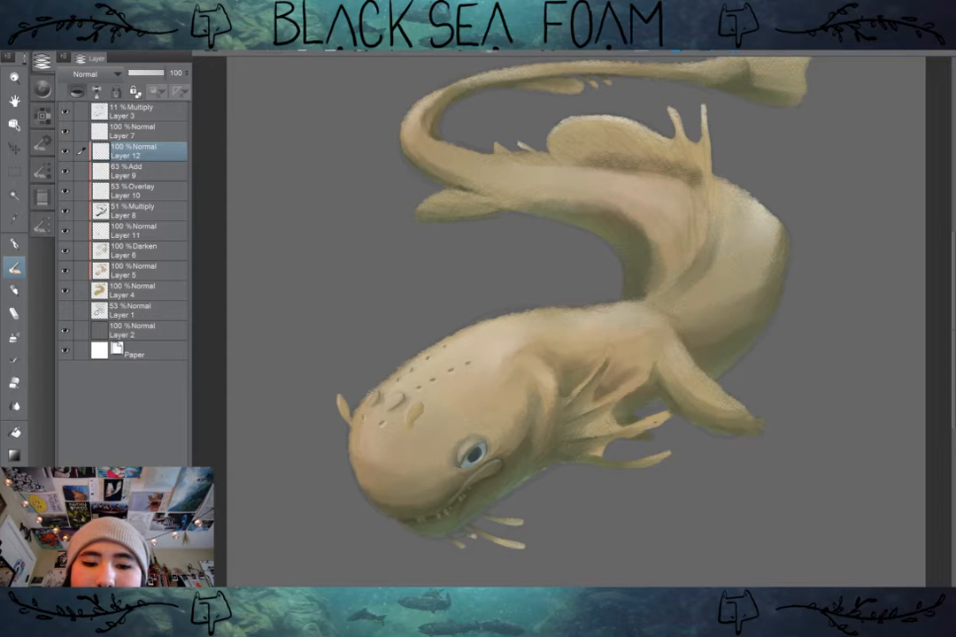
pyautogui.moveTo(323, 493)
pyautogui.mouseDown()
pyautogui.moveTo(318, 482)
pyautogui.moveTo(333, 492)
pyautogui.mouseUp()
pyautogui.scroll(2, 351, 500)
# Step: Refine the shading along the edge of the curved skin fold behind the eye on Layer 12
pyautogui.moveTo(548, 354); pyautogui.dragTo(474, 399)
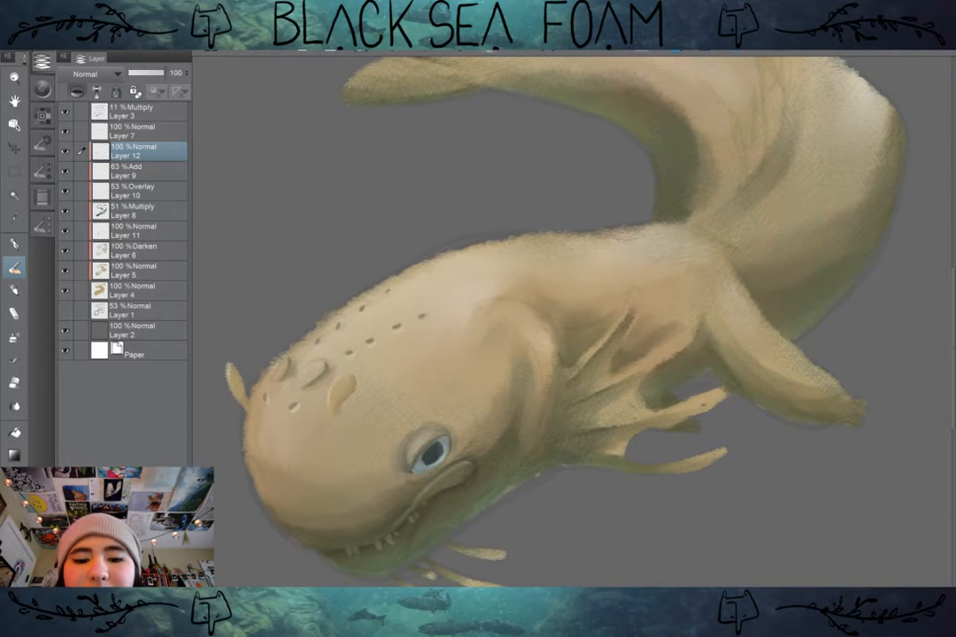
pyautogui.scroll(3, 441, 478)
pyautogui.moveTo(441, 469); pyautogui.dragTo(453, 440)
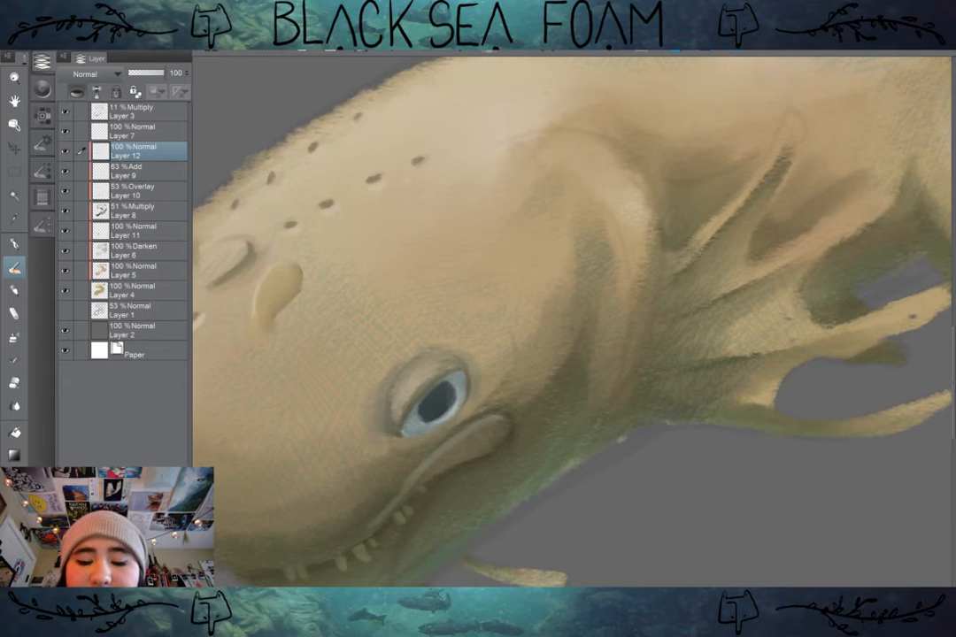
pyautogui.scroll(-1, 340, 460)
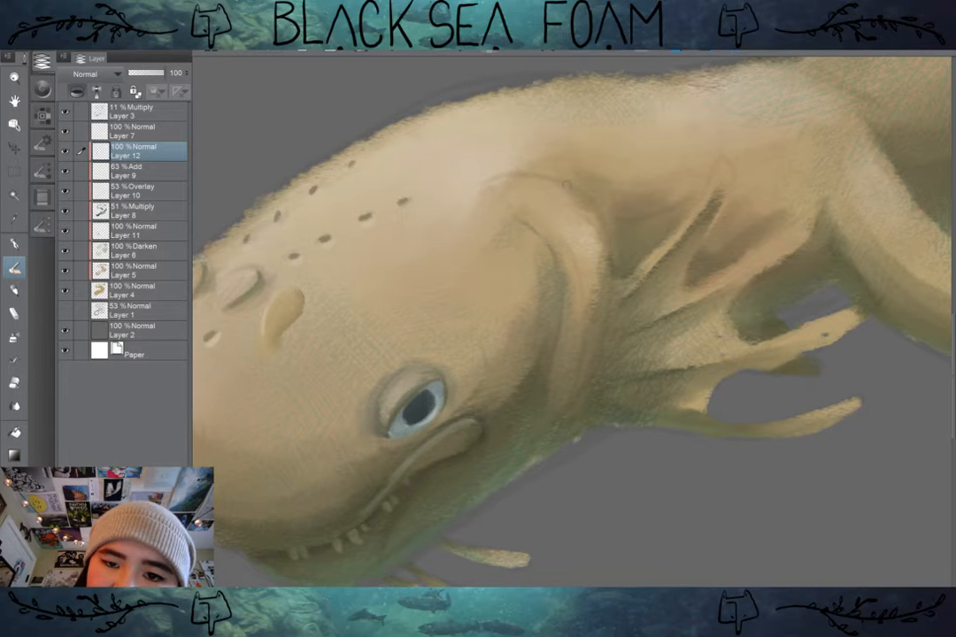
pyautogui.moveTo(591, 196); pyautogui.dragTo(613, 273)
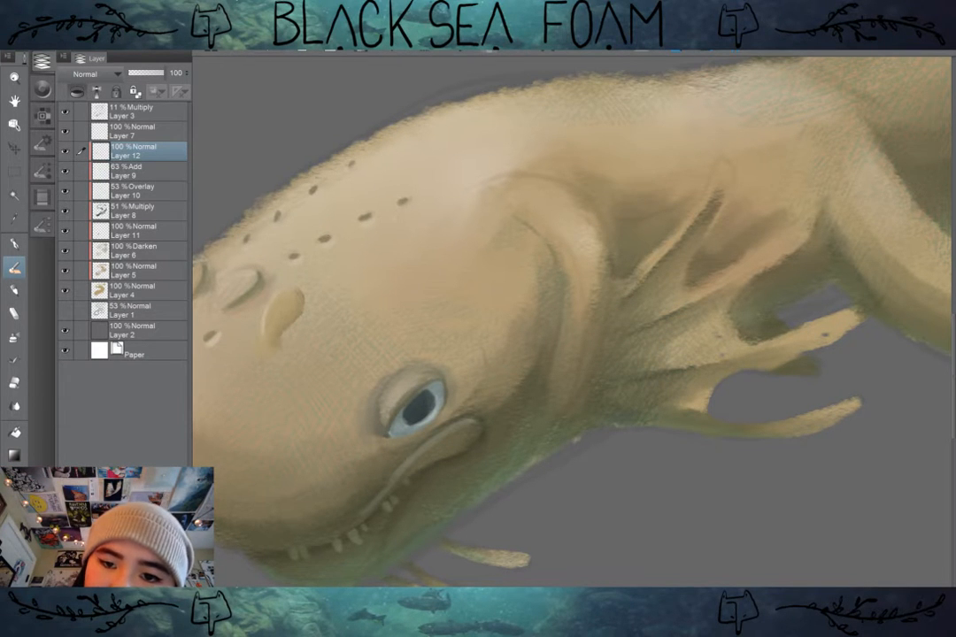
pyautogui.scroll(-1, 720, 348)
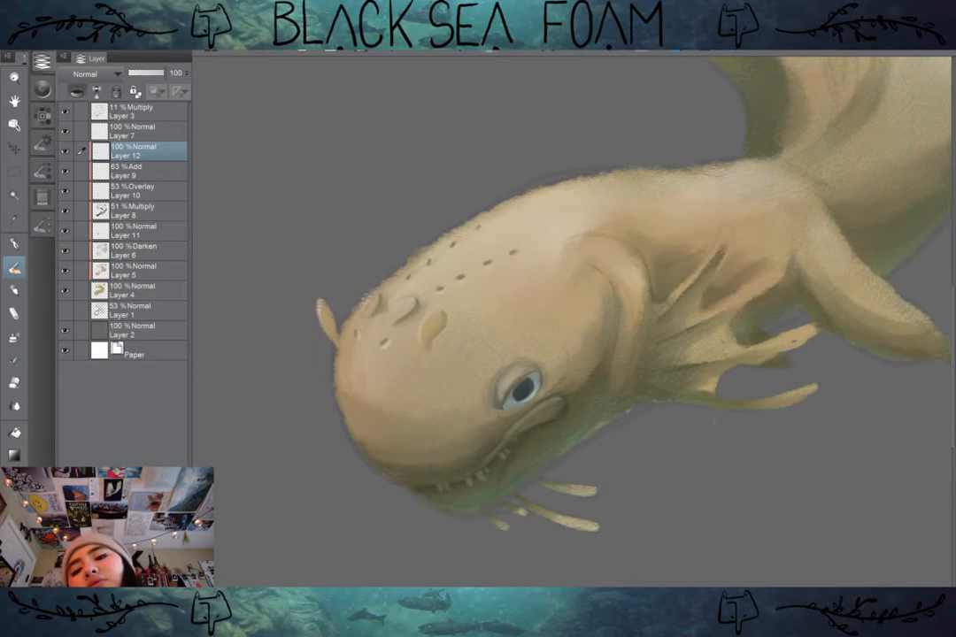
# Step: Define the outer contour of the skin fold where it meets the base of the gills
pyautogui.moveTo(720, 348); pyautogui.dragTo(616, 353)
pyautogui.scroll(1, 606, 422)
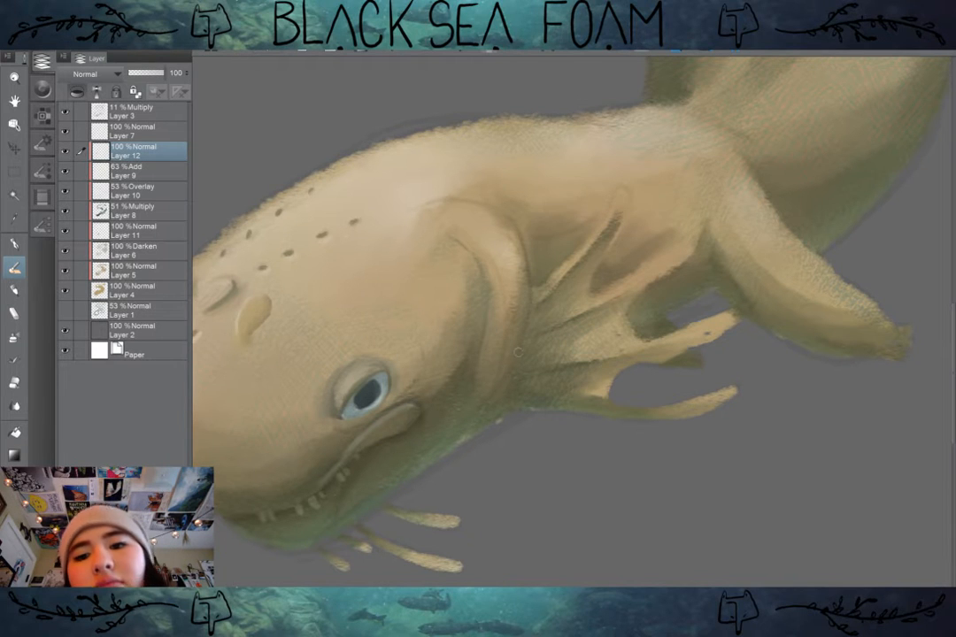
pyautogui.scroll(-3, 616, 343)
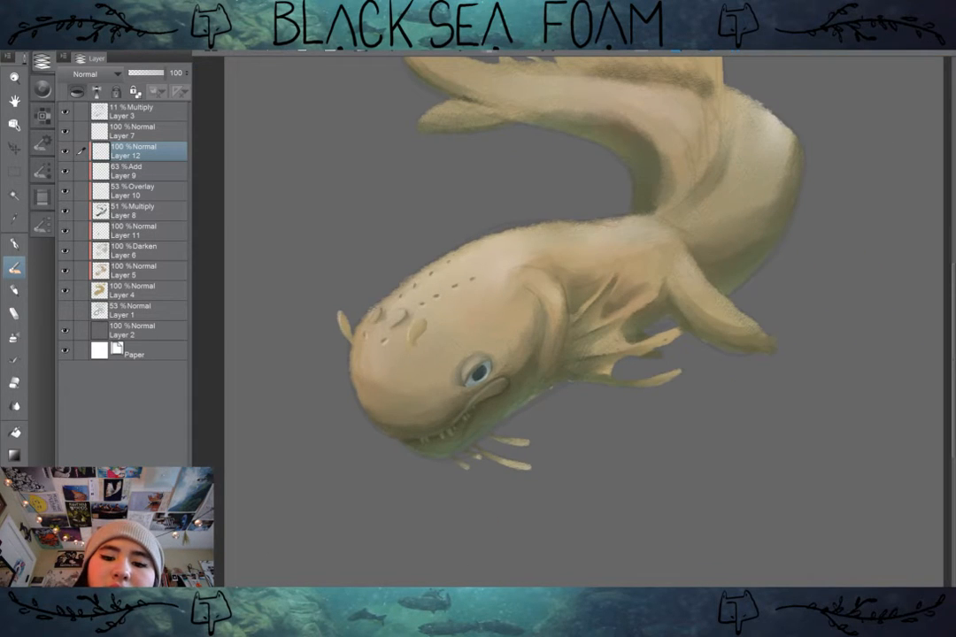
pyautogui.moveTo(607, 505); pyautogui.dragTo(623, 549)
pyautogui.scroll(2, 627, 531)
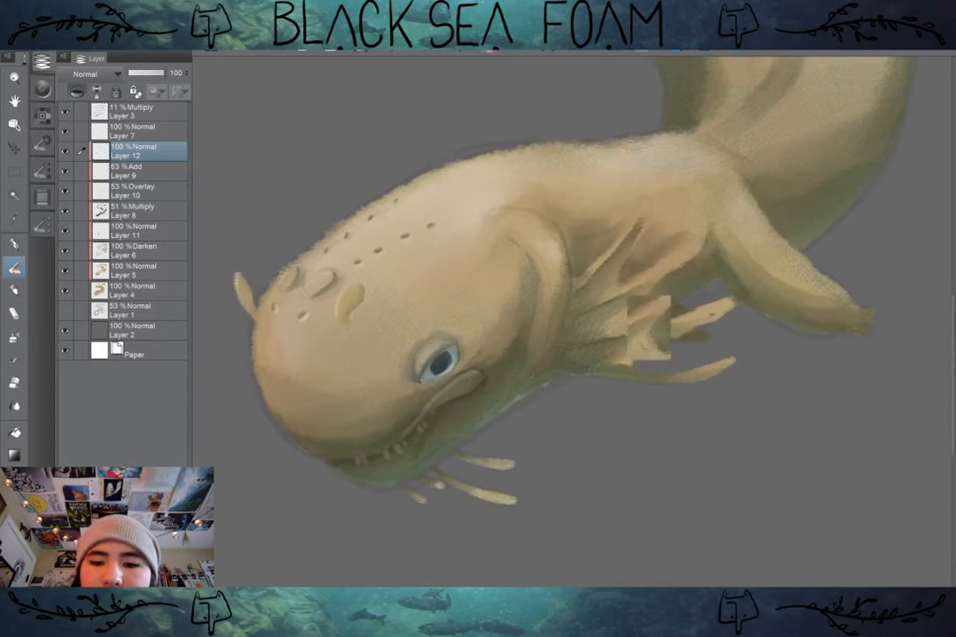
pyautogui.moveTo(597, 324); pyautogui.dragTo(582, 407)
pyautogui.scroll(2, 605, 393)
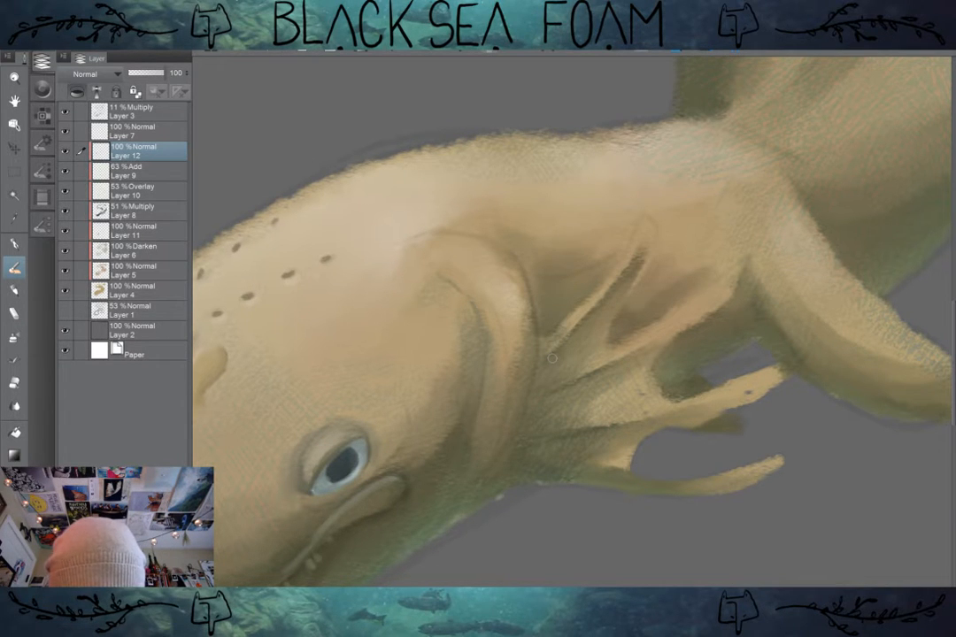
pyautogui.press('j')
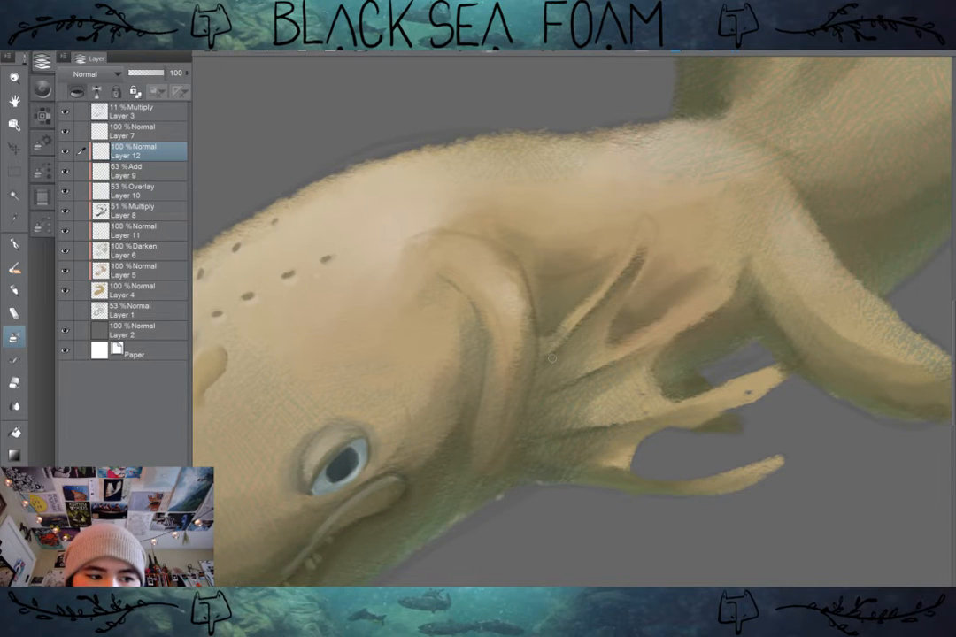
pyautogui.press('b')
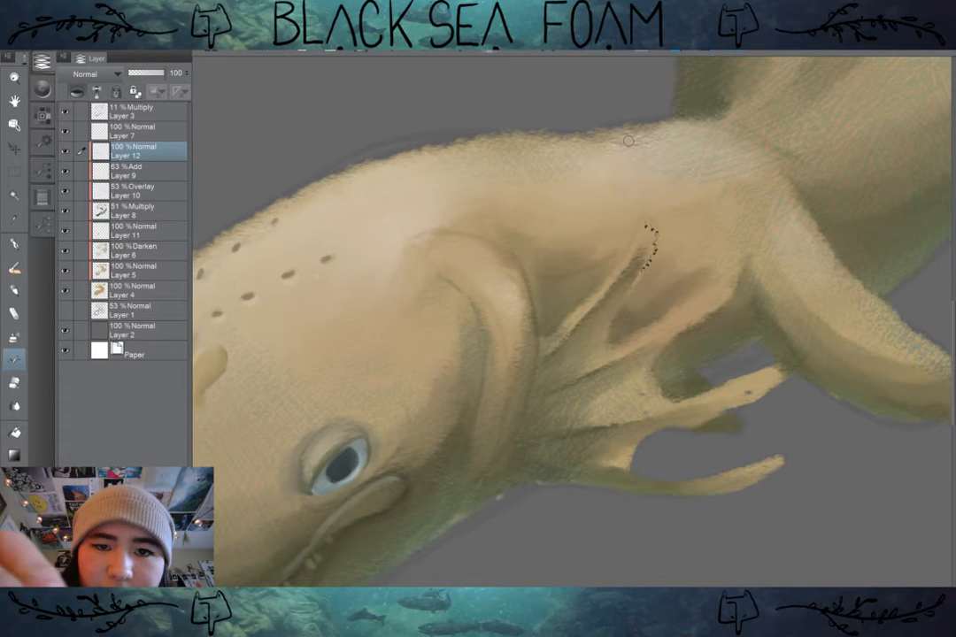
pyautogui.hotkey('ctrl', 'z')
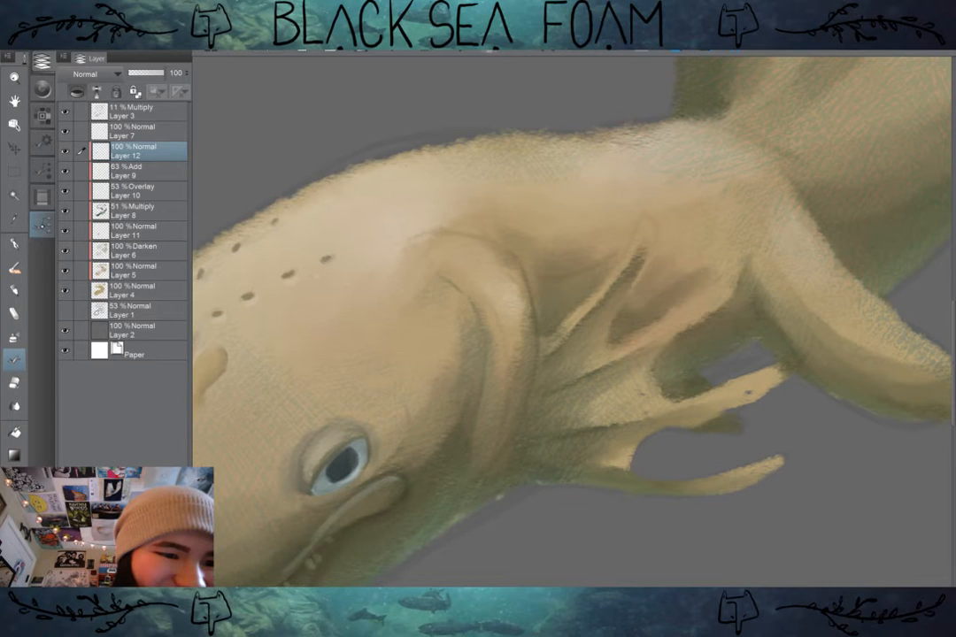
# Step: Paint a rounded, shaded tip on the uppermost gill branch with the Painterly - Textured Irregular brush and check it on the whole figure
pyautogui.press('b')
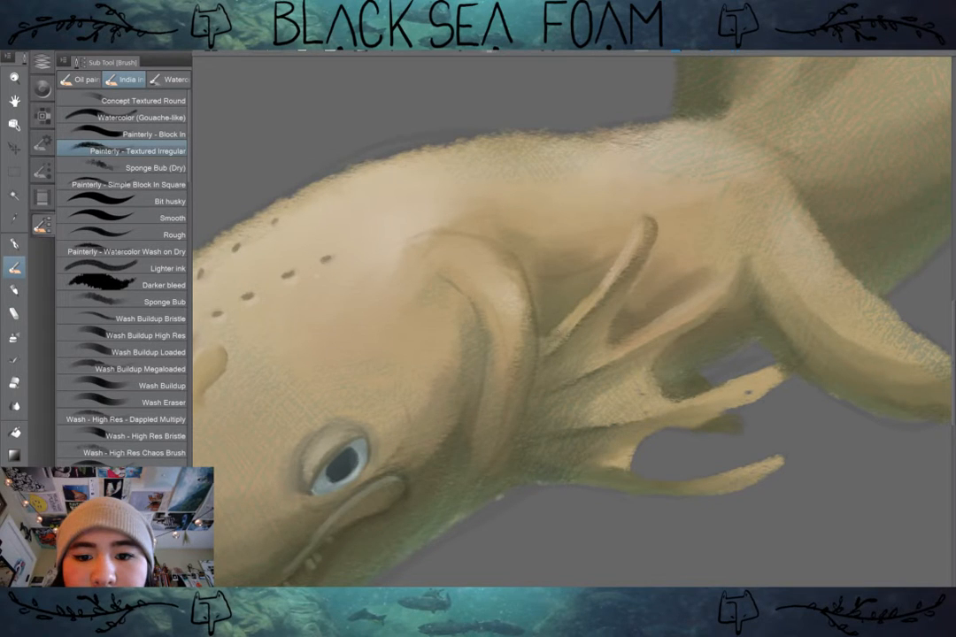
pyautogui.scroll(-2, 465, 198)
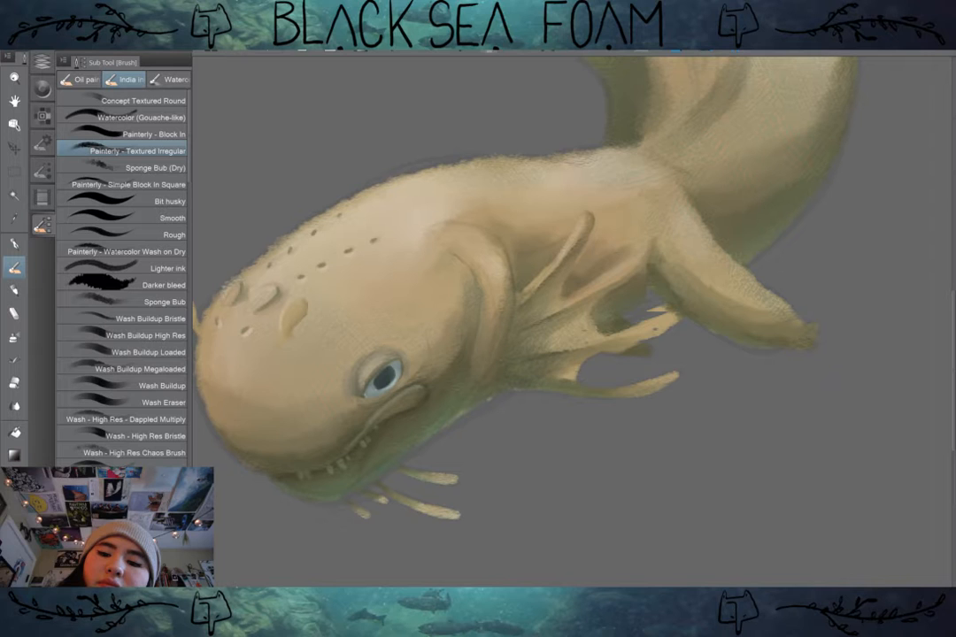
pyautogui.moveTo(660, 312); pyautogui.dragTo(644, 301)
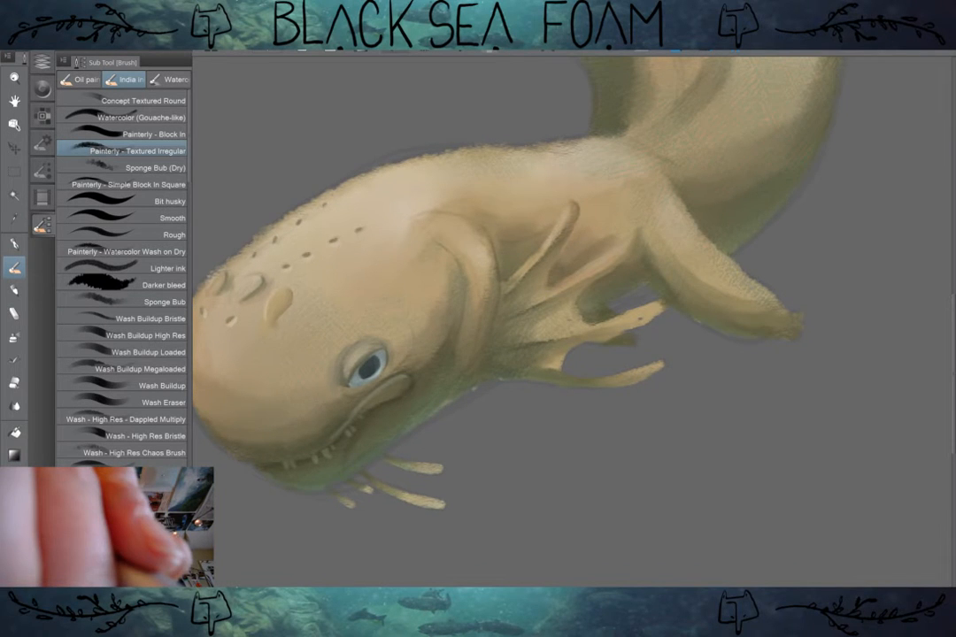
pyautogui.hotkey('ctrl', '0')
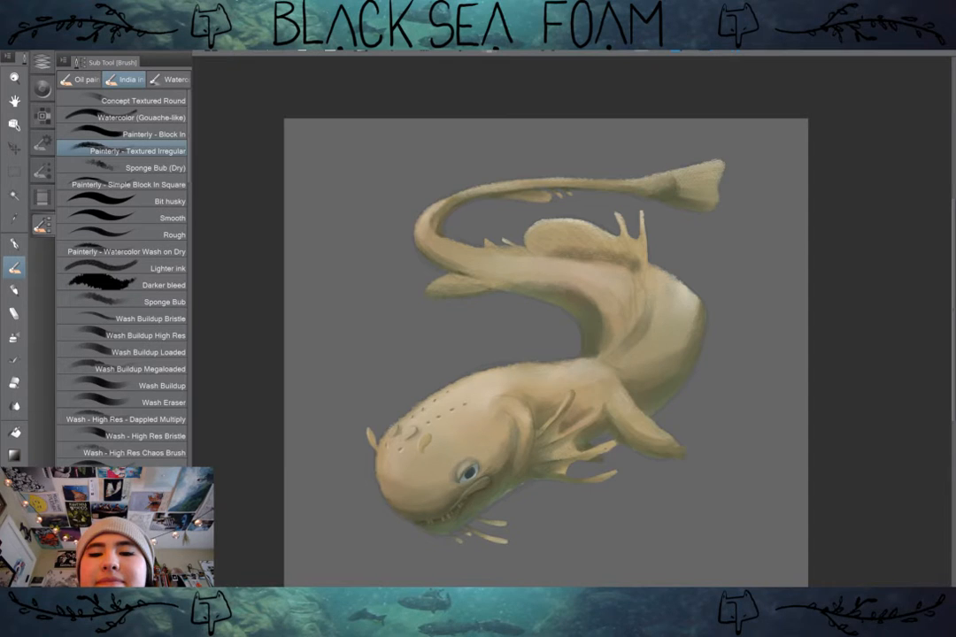
# Step: Sharpen the tips and edges of the two lower gill branches and smooth the webbing between them
pyautogui.scroll(2, 586, 577)
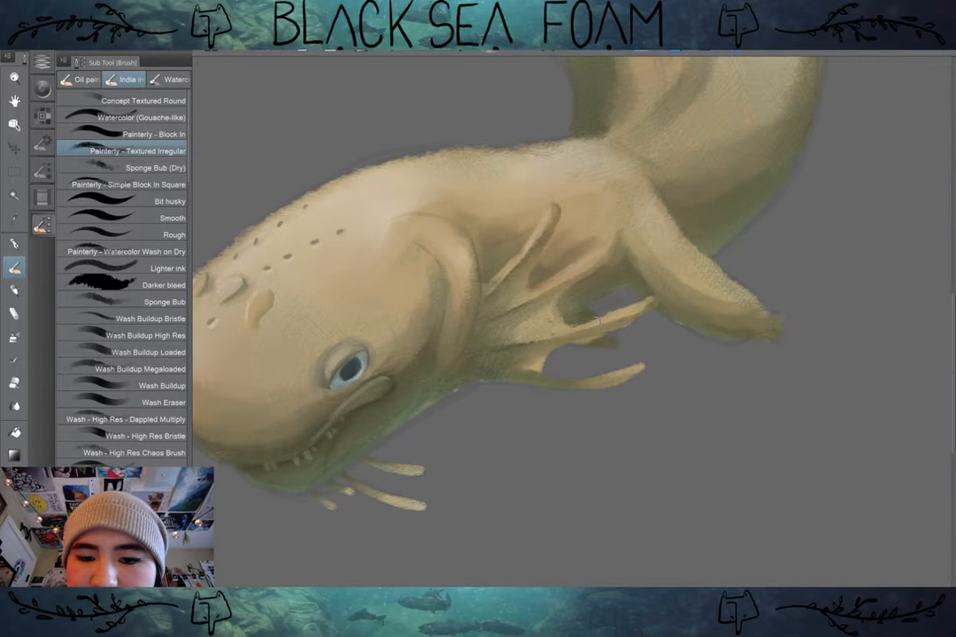
pyautogui.moveTo(599, 320); pyautogui.dragTo(640, 261)
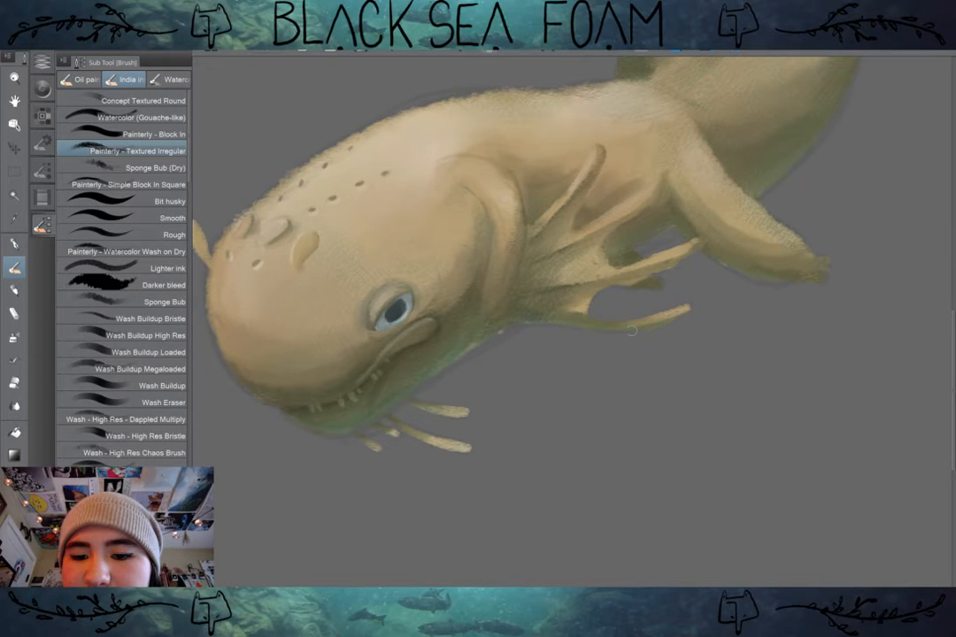
pyautogui.scroll(-2, 722, 531)
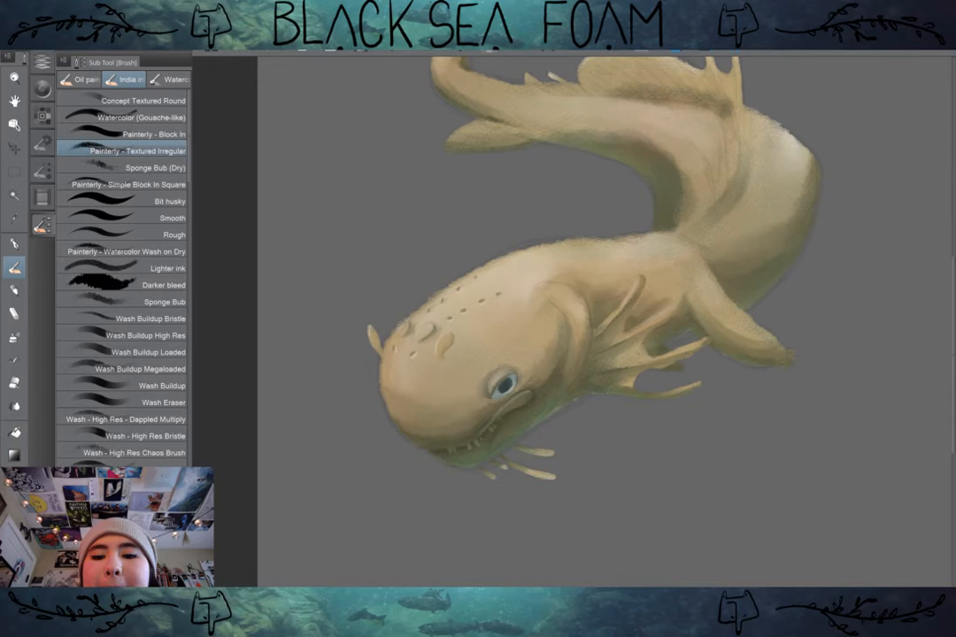
pyautogui.scroll(3, 458, 296)
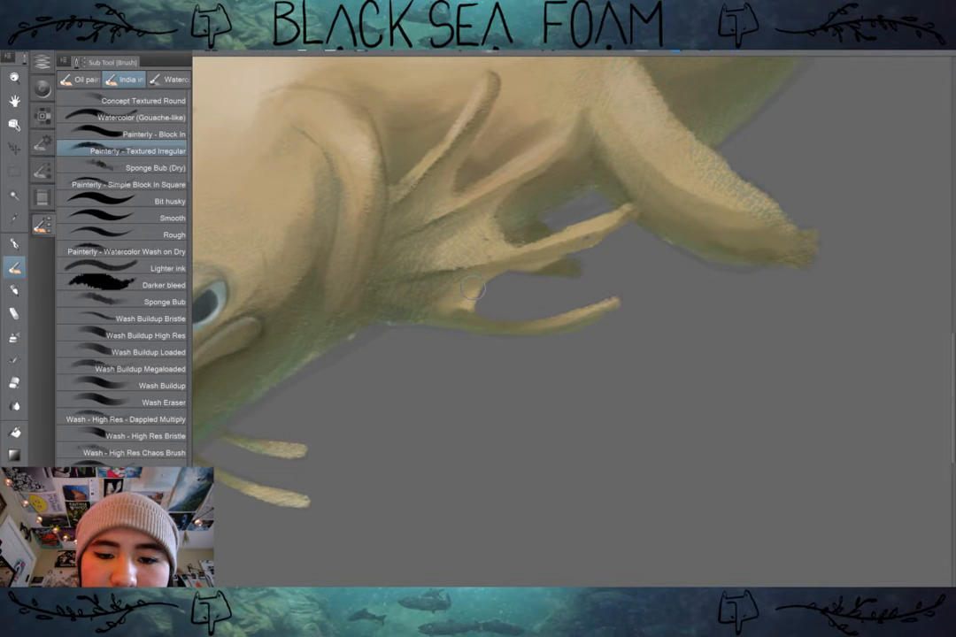
pyautogui.moveTo(472, 287)
pyautogui.mouseDown()
pyautogui.moveTo(544, 374)
pyautogui.moveTo(507, 409)
pyautogui.mouseUp()
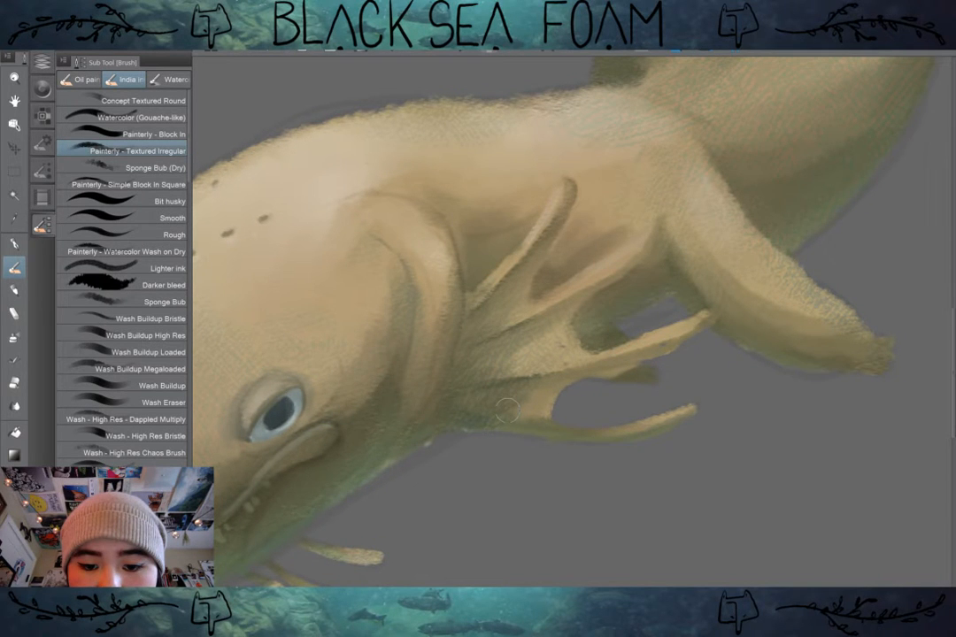
pyautogui.scroll(-6, 506, 409)
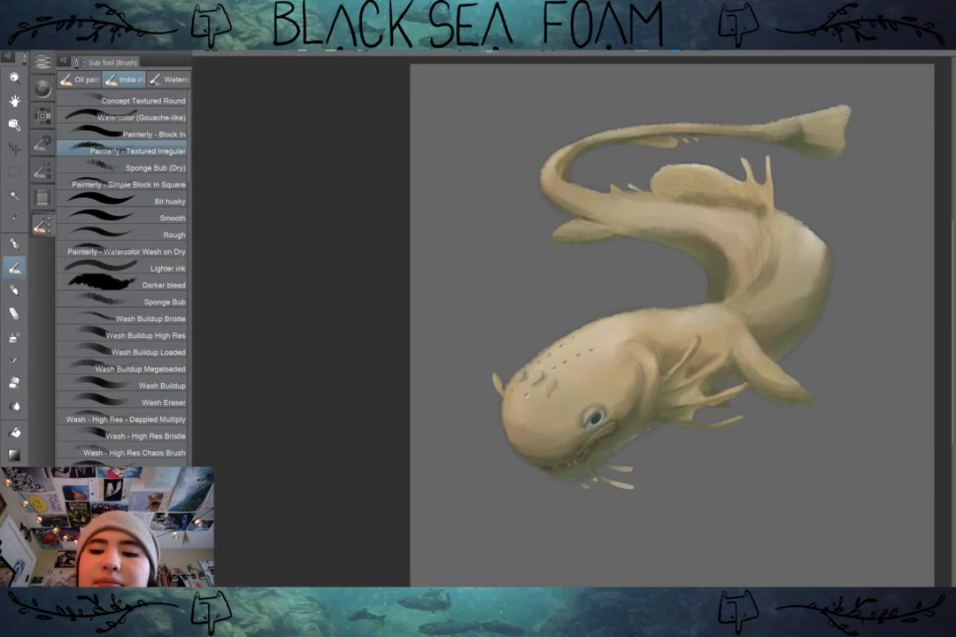
# Step: Paint a defined tip on the second gill branch beside the base of the front leg
pyautogui.moveTo(566, 354); pyautogui.dragTo(519, 378)
pyautogui.scroll(5, 573, 321)
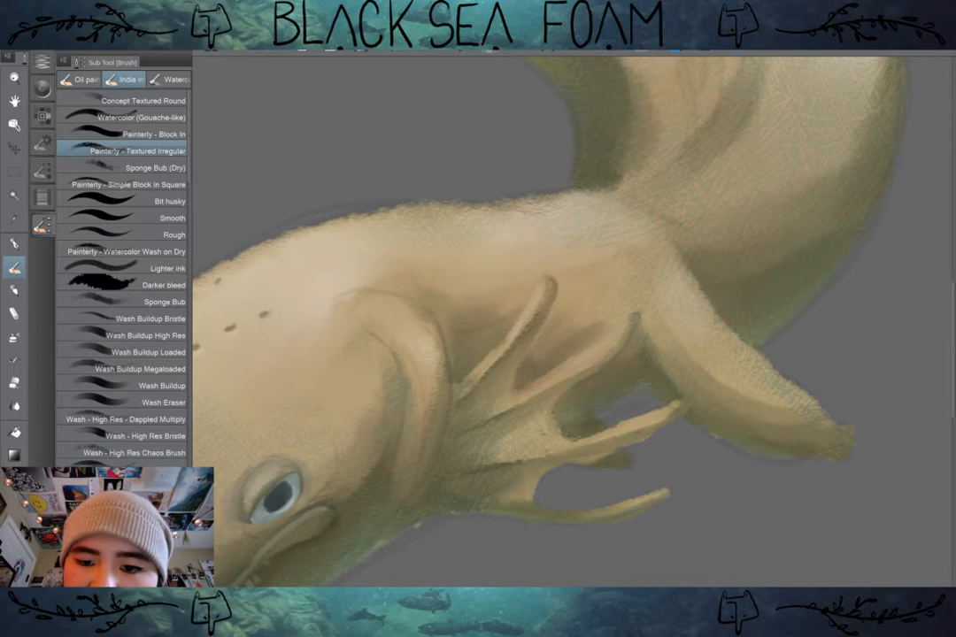
pyautogui.scroll(-5, 734, 327)
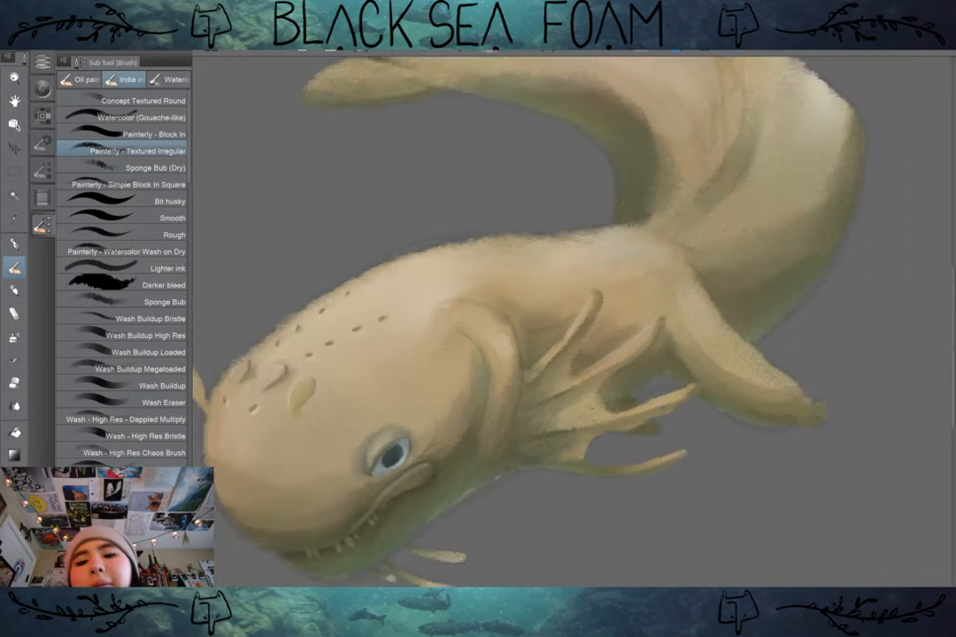
# Step: Refine the shading and edges of the gill branches and the webbing joining them to the skin fold
pyautogui.moveTo(734, 327); pyautogui.dragTo(705, 341)
pyautogui.scroll(4, 695, 386)
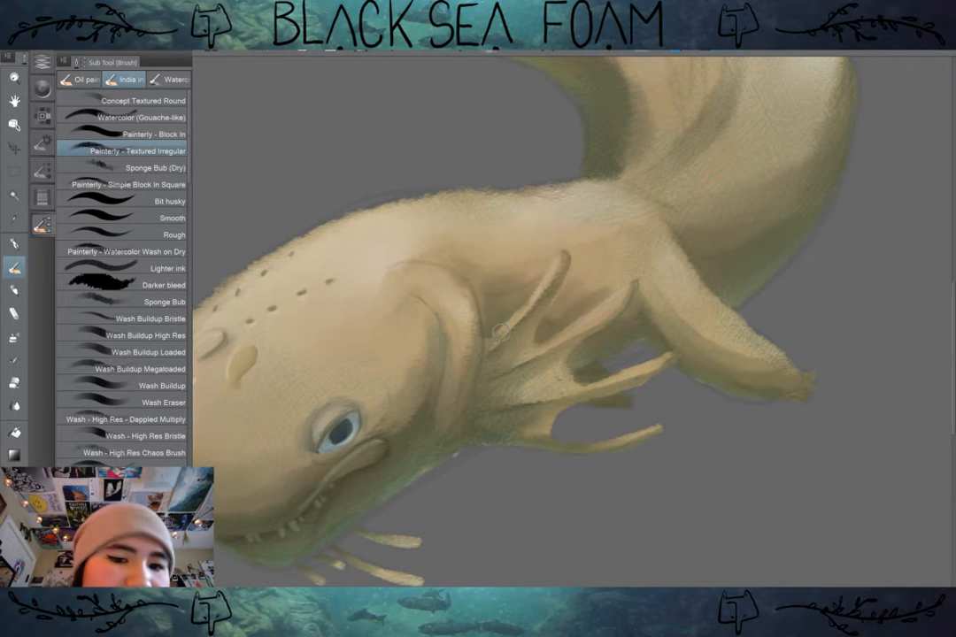
pyautogui.scroll(-3, 500, 332)
pyautogui.moveTo(501, 333); pyautogui.dragTo(578, 346)
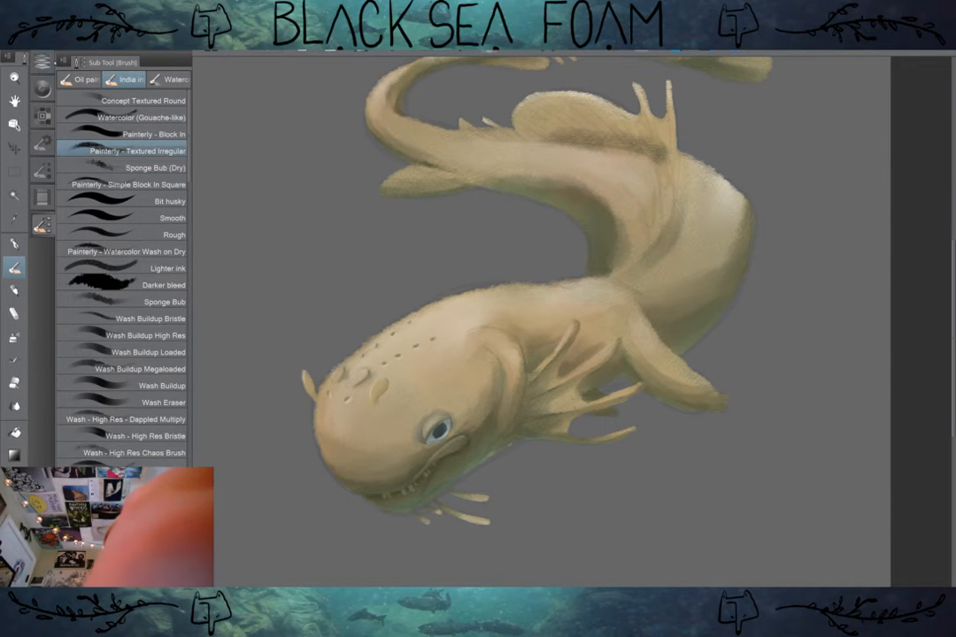
# Step: Compare the painting with the sketch on Layer 3 hidden and shown, and inspect the gills and body
pyautogui.click(42, 62)
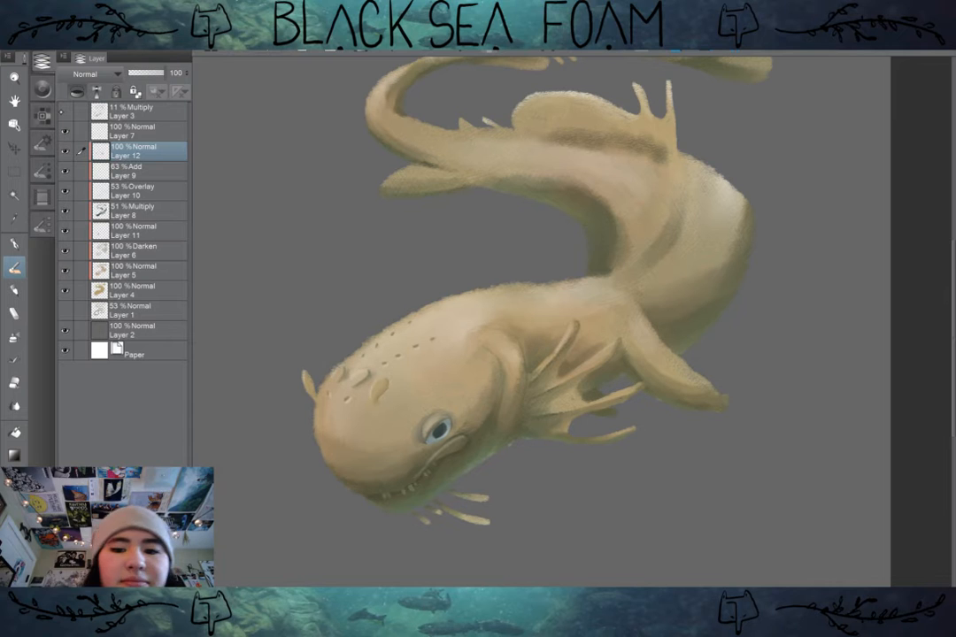
pyautogui.scroll(-3, 542, 320)
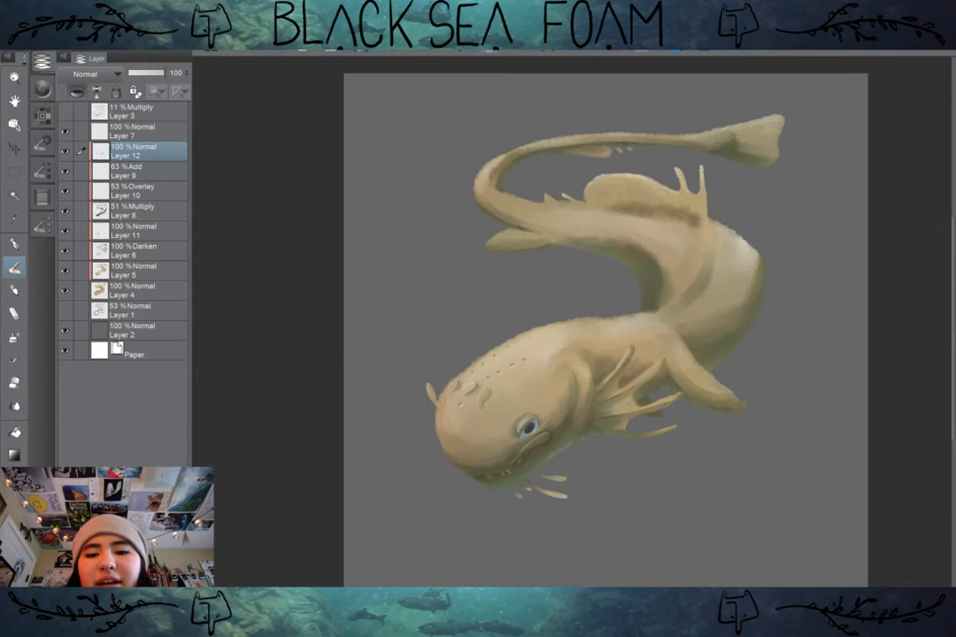
pyautogui.scroll(3, 542, 321)
pyautogui.moveTo(566, 320); pyautogui.dragTo(584, 313)
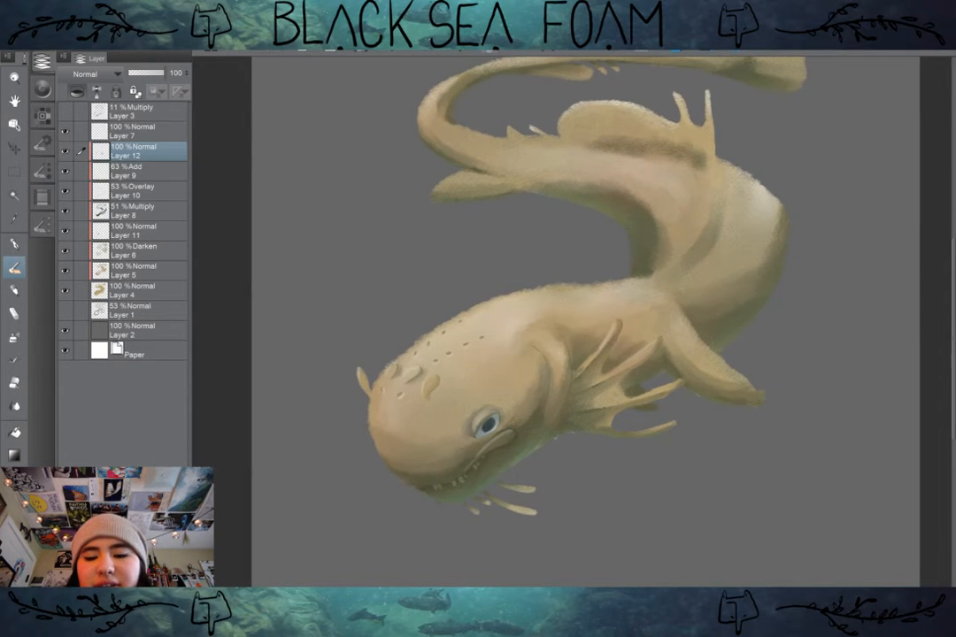
pyautogui.scroll(3, 779, 403)
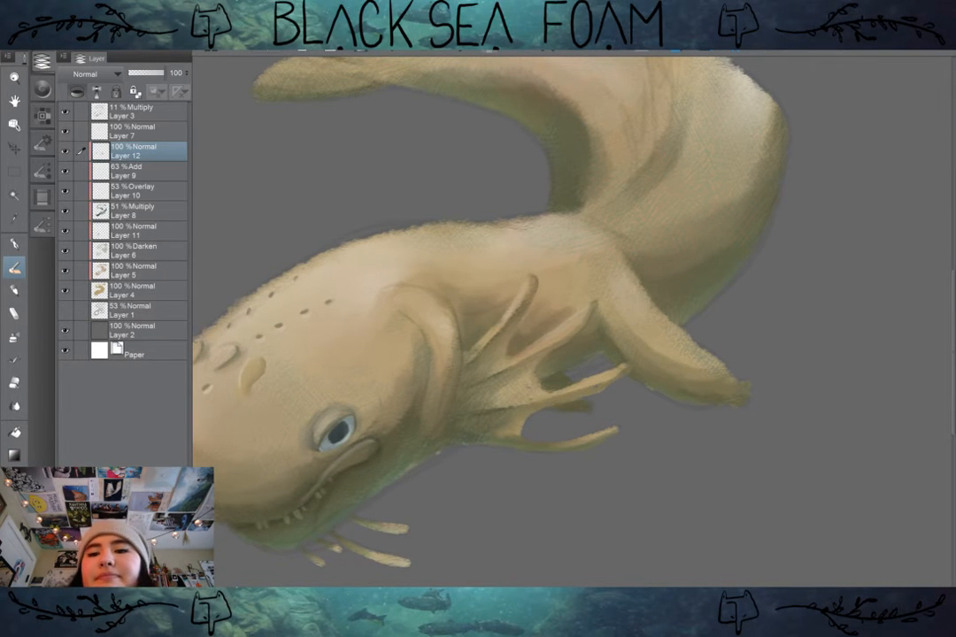
pyautogui.moveTo(566, 256); pyautogui.dragTo(580, 405)
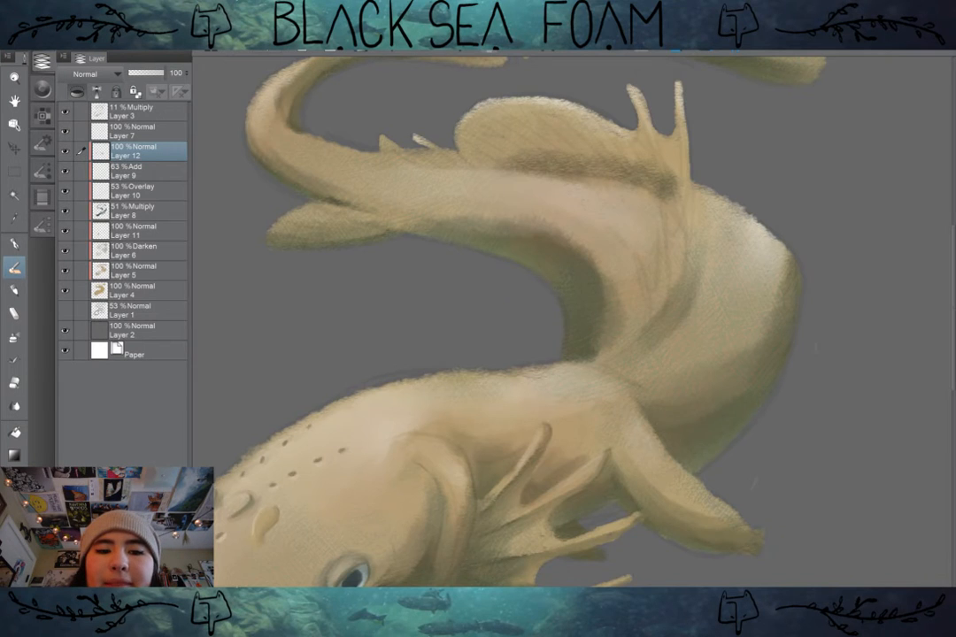
# Step: Hide Layer 3 and paint small light toes on Layer 12 at the tip of the front leg
pyautogui.scroll(-3, 777, 423)
pyautogui.moveTo(777, 423); pyautogui.dragTo(751, 366)
pyautogui.scroll(1, 750, 369)
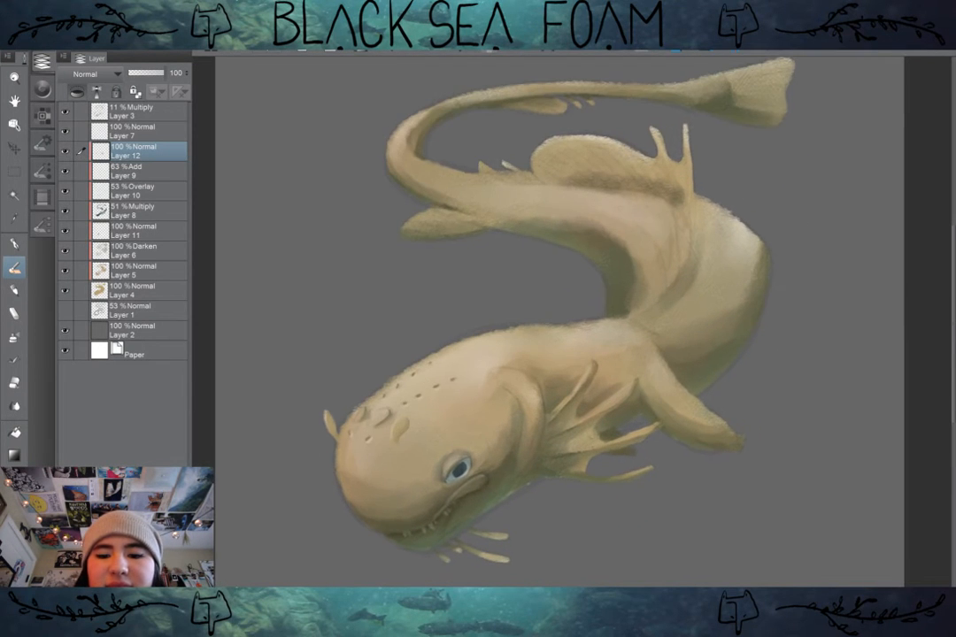
pyautogui.scroll(1, 727, 358)
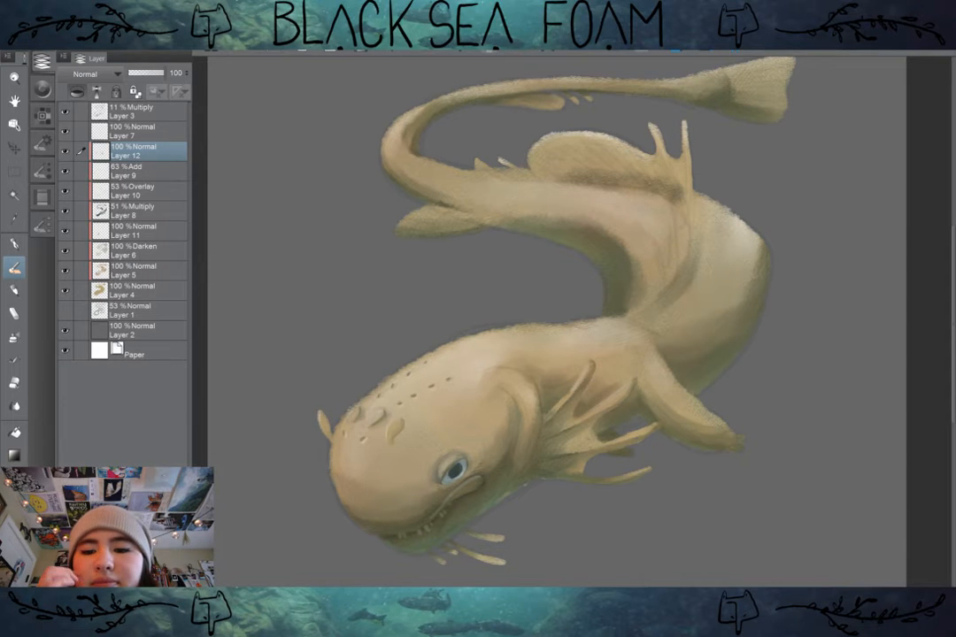
pyautogui.scroll(2, 765, 423)
pyautogui.moveTo(764, 423); pyautogui.dragTo(756, 374)
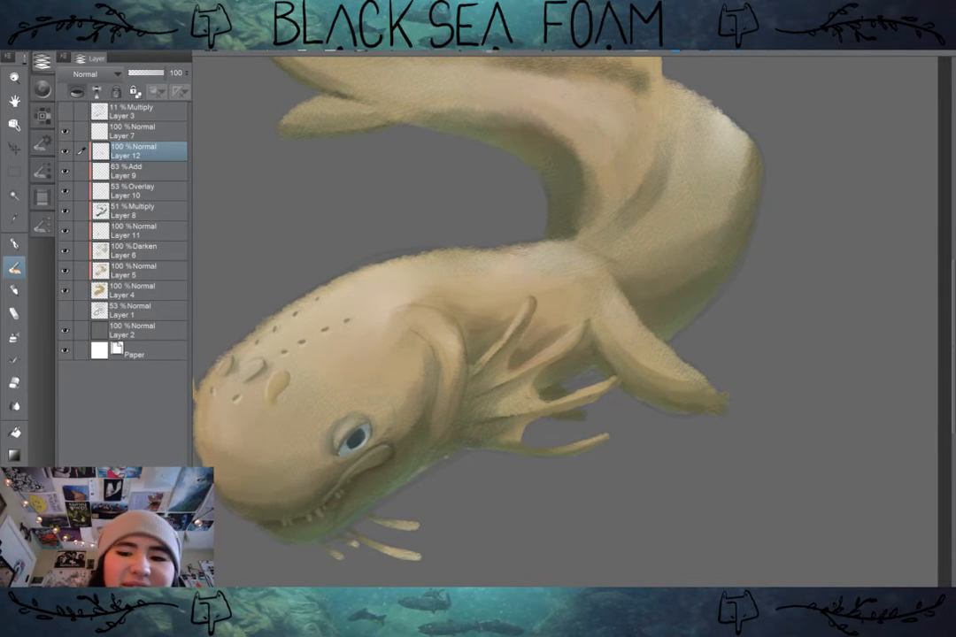
pyautogui.click(65, 112)
pyautogui.moveTo(576, 336); pyautogui.dragTo(551, 324)
pyautogui.moveTo(708, 421); pyautogui.dragTo(659, 391)
pyautogui.moveTo(658, 341); pyautogui.dragTo(706, 342)
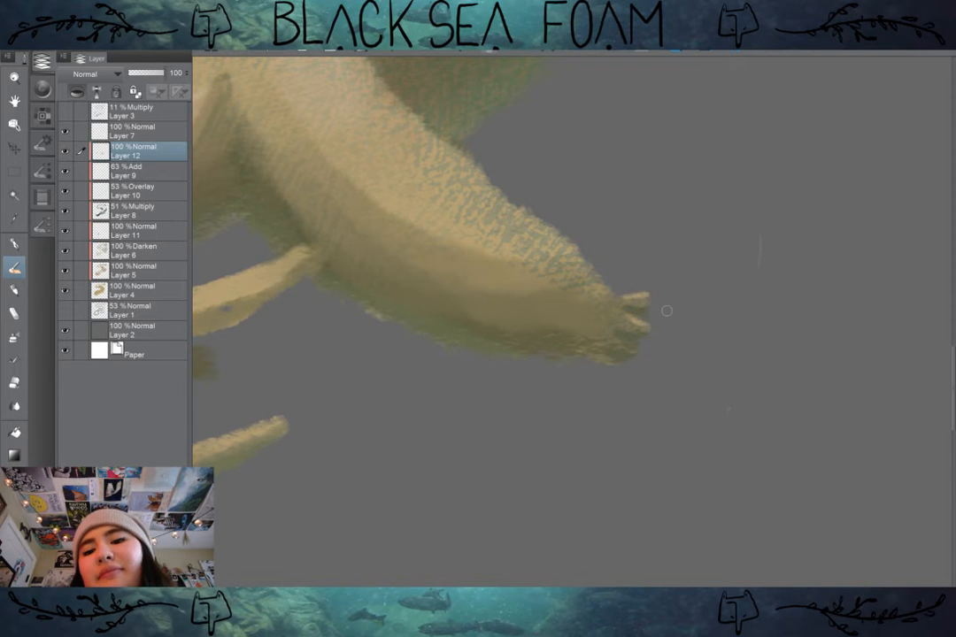
# Step: Sample the dark colour of the eye's pupil and paint dark claws on the toe tips of the front leg
pyautogui.scroll(-3, 727, 341)
pyautogui.moveTo(728, 341); pyautogui.dragTo(712, 441)
pyautogui.scroll(2, 721, 441)
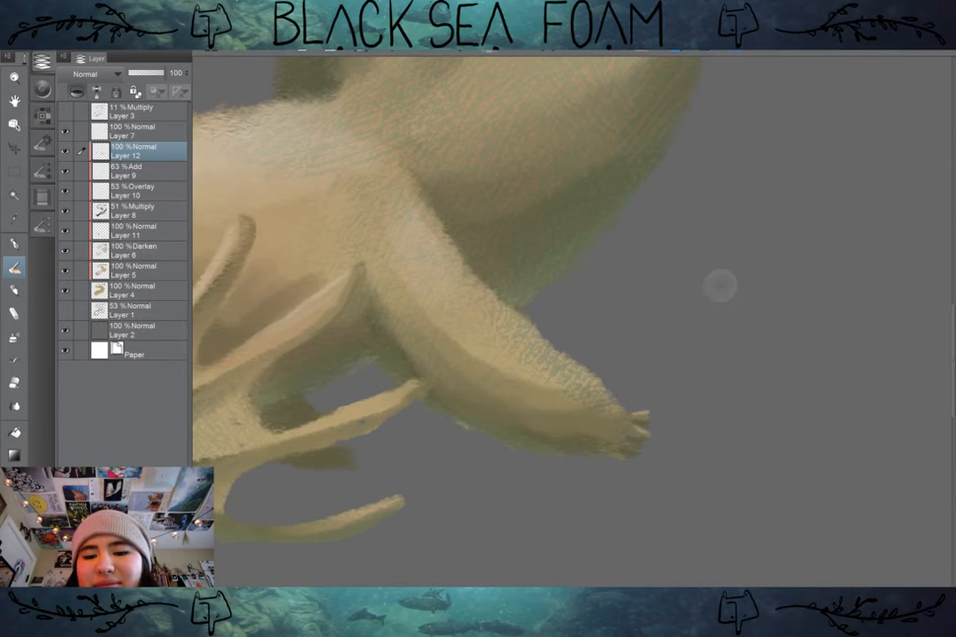
pyautogui.moveTo(380, 371); pyautogui.dragTo(838, 241)
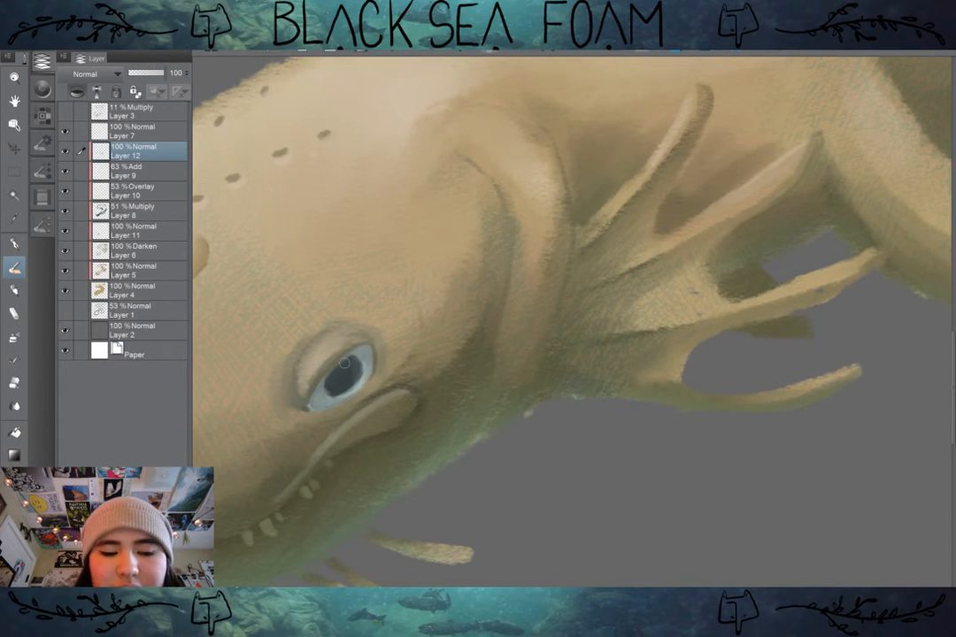
pyautogui.moveTo(763, 276); pyautogui.dragTo(310, 366)
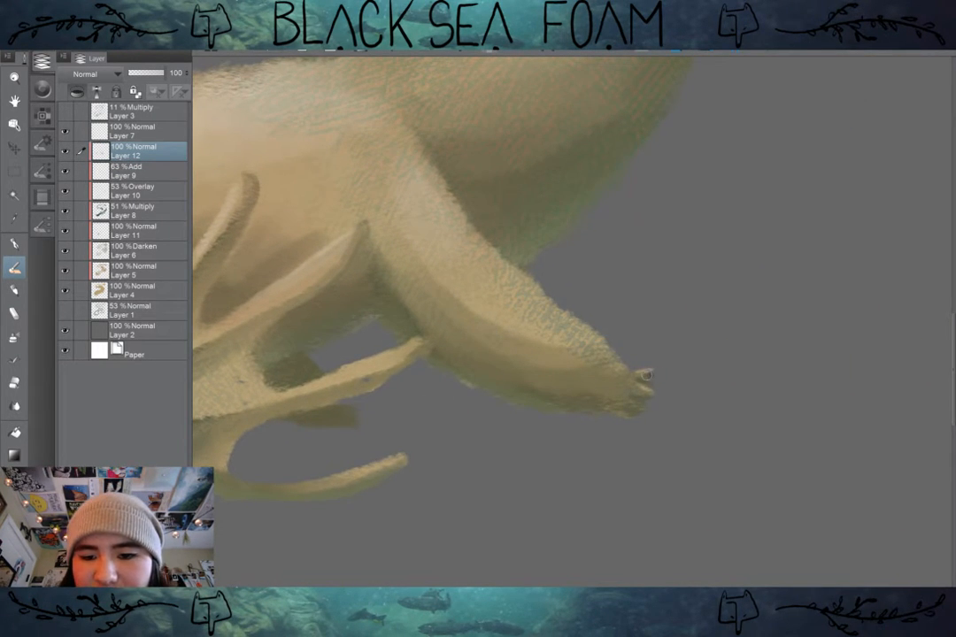
pyautogui.moveTo(641, 386)
pyautogui.mouseDown()
pyautogui.moveTo(652, 392)
pyautogui.moveTo(651, 410)
pyautogui.mouseUp()
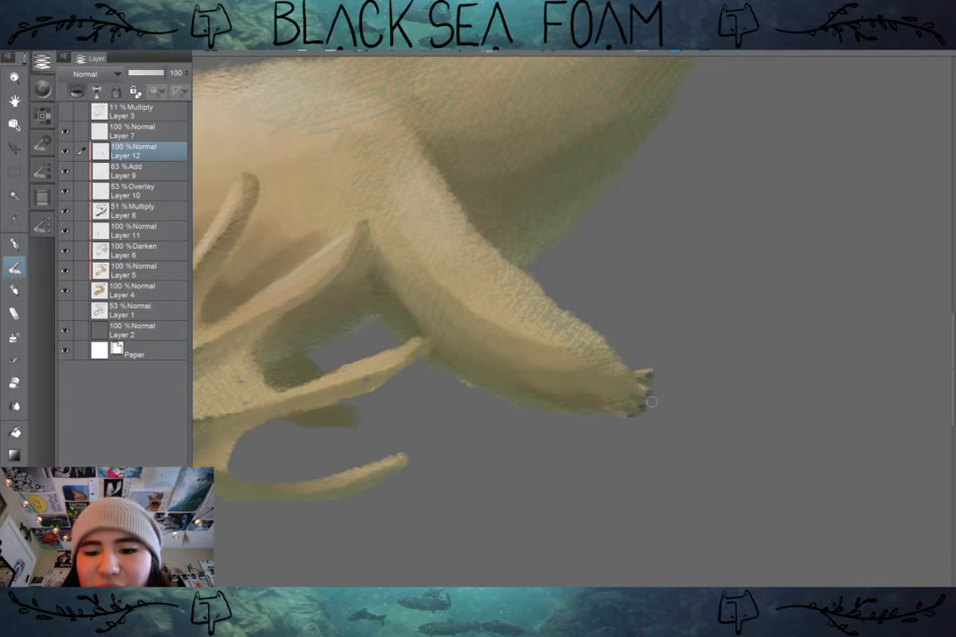
# Step: Inspect the clawed foot in relation to the whole creature, with Layer 3 shown again, and examine the dorsal fin
pyautogui.scroll(-5, 650, 402)
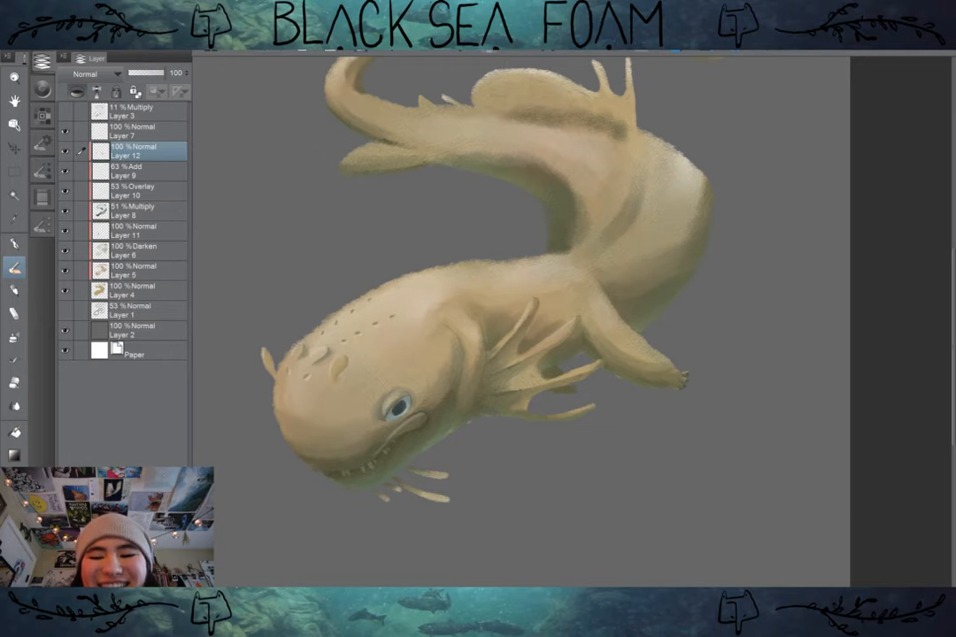
pyautogui.scroll(3, 682, 381)
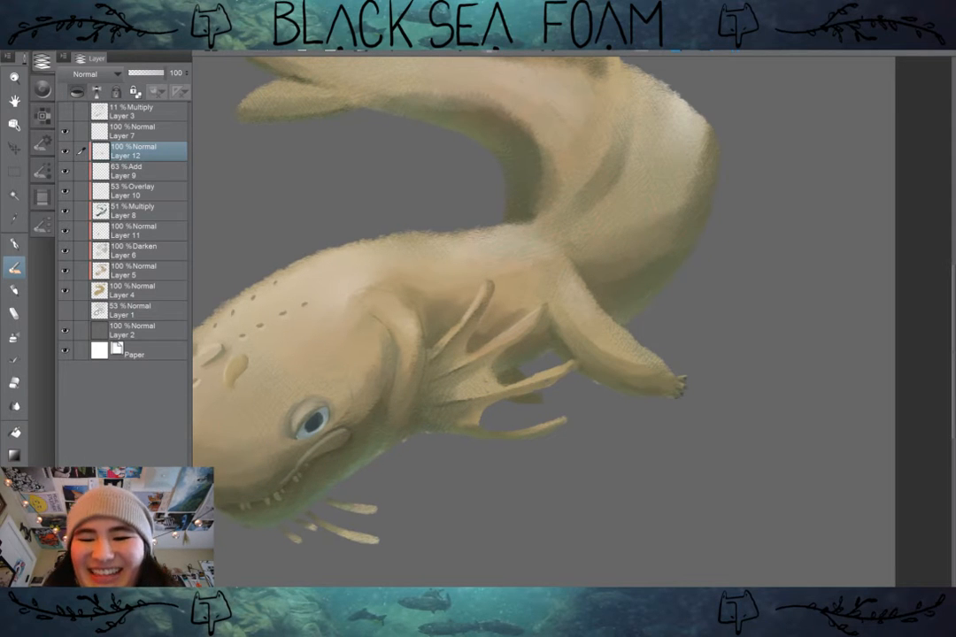
pyautogui.scroll(-4, 544, 321)
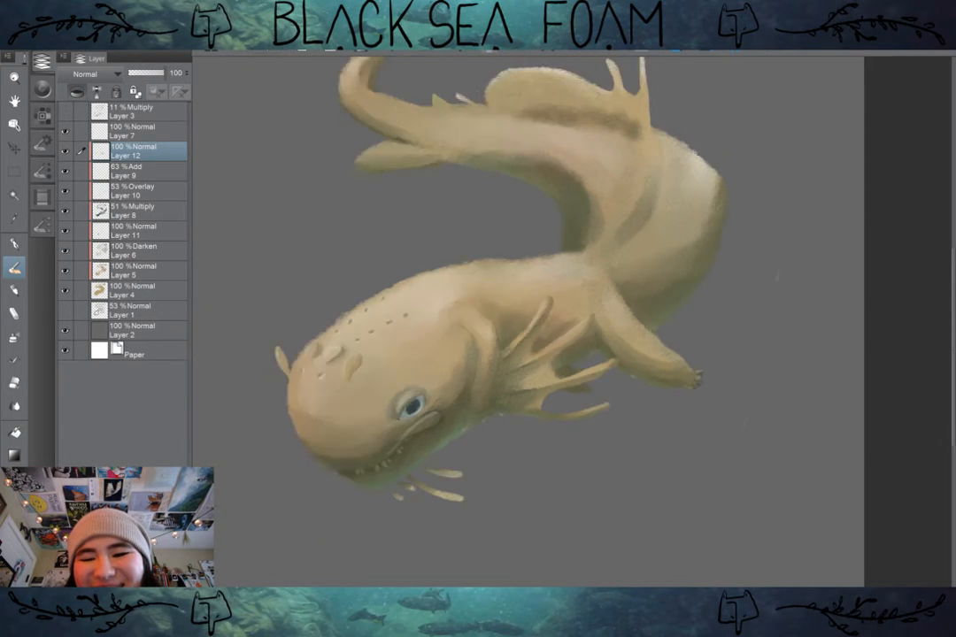
pyautogui.scroll(5, 733, 334)
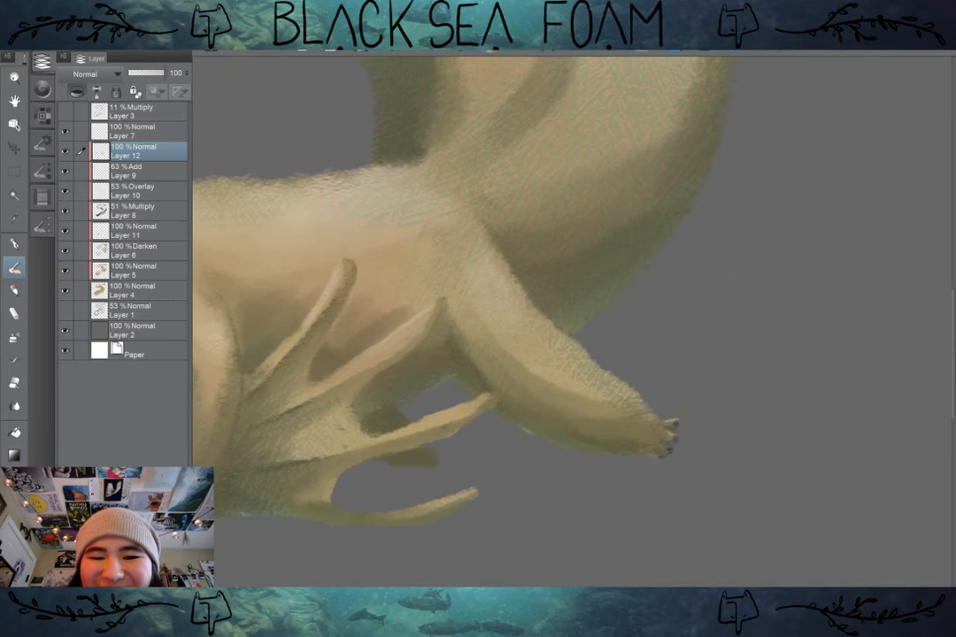
pyautogui.moveTo(549, 319); pyautogui.dragTo(573, 368)
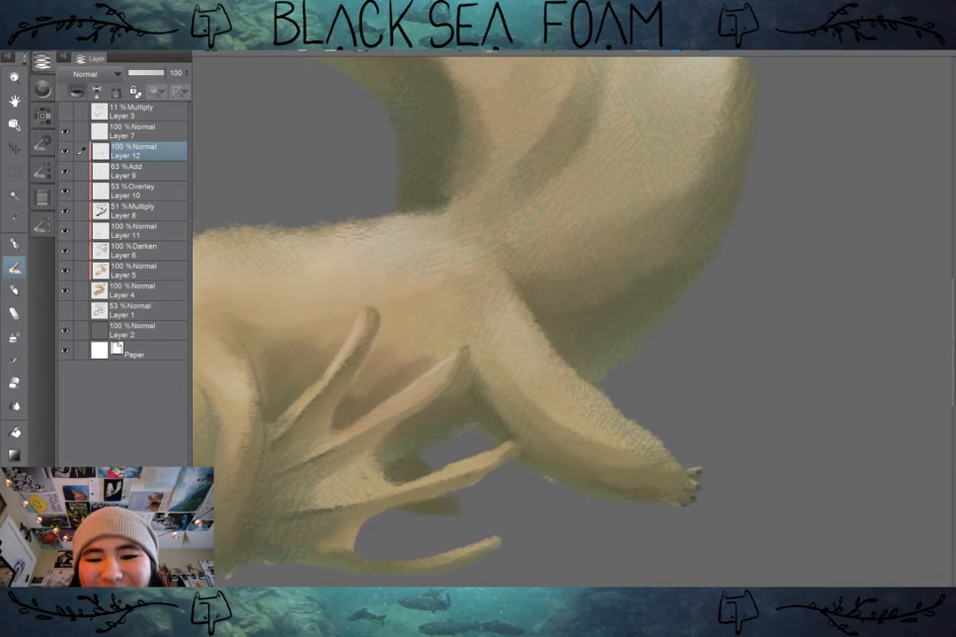
pyautogui.scroll(-2, 699, 425)
pyautogui.moveTo(699, 425); pyautogui.dragTo(702, 513)
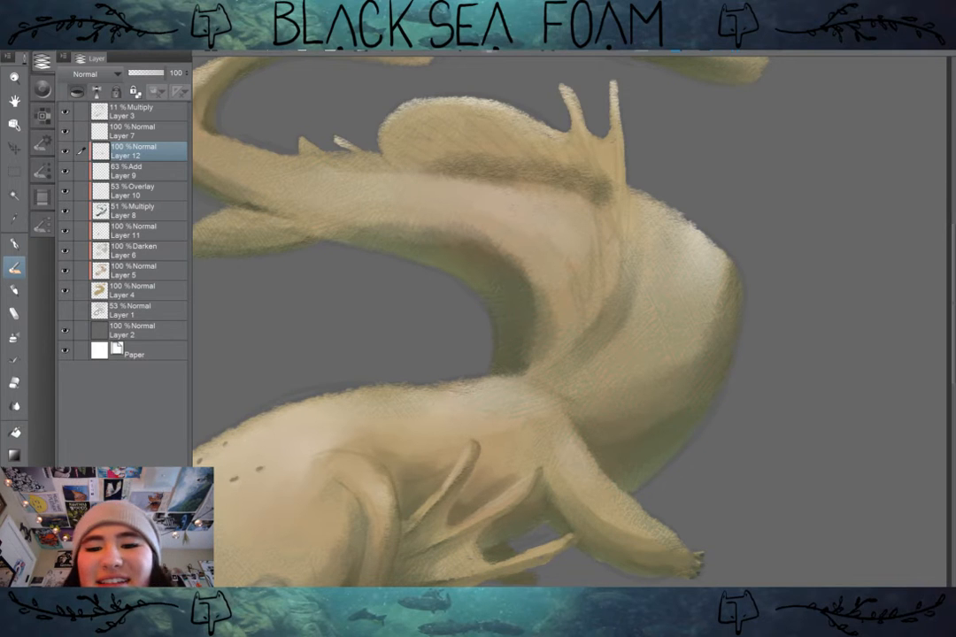
pyautogui.moveTo(602, 193); pyautogui.dragTo(606, 275)
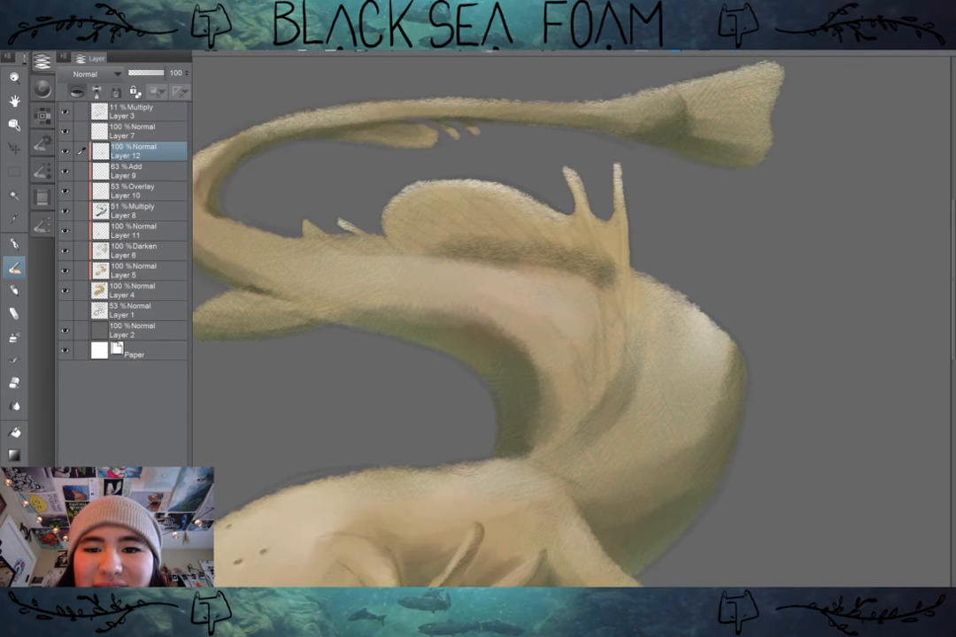
# Step: Darken the skin folds running down the body from the two-pronged end of the dorsal fin
pyautogui.scroll(1, 675, 289)
pyautogui.moveTo(676, 288); pyautogui.dragTo(701, 201)
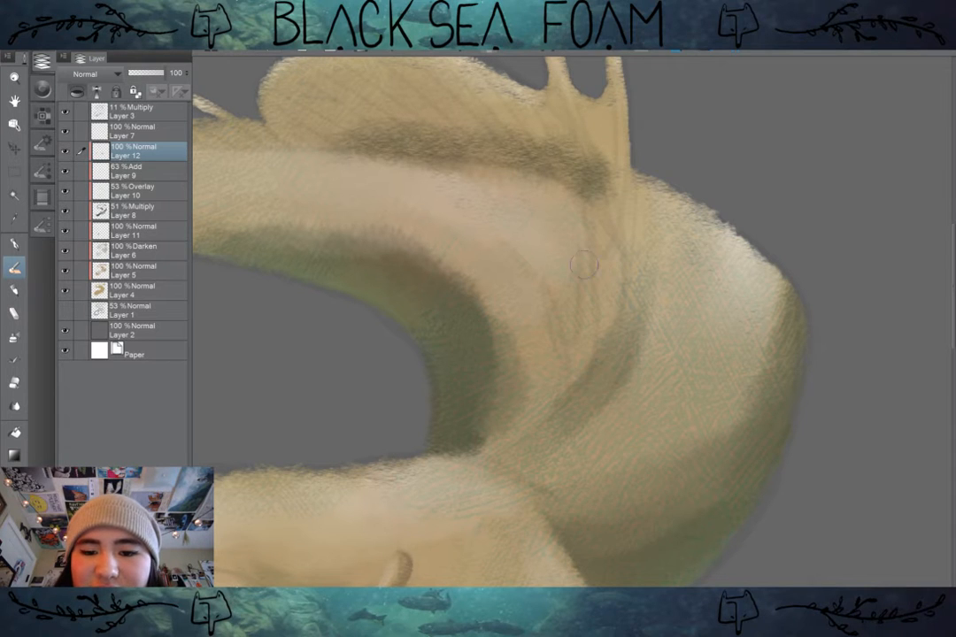
pyautogui.moveTo(591, 255); pyautogui.dragTo(588, 344)
pyautogui.moveTo(607, 248)
pyautogui.mouseDown()
pyautogui.moveTo(599, 336)
pyautogui.moveTo(610, 291)
pyautogui.mouseUp()
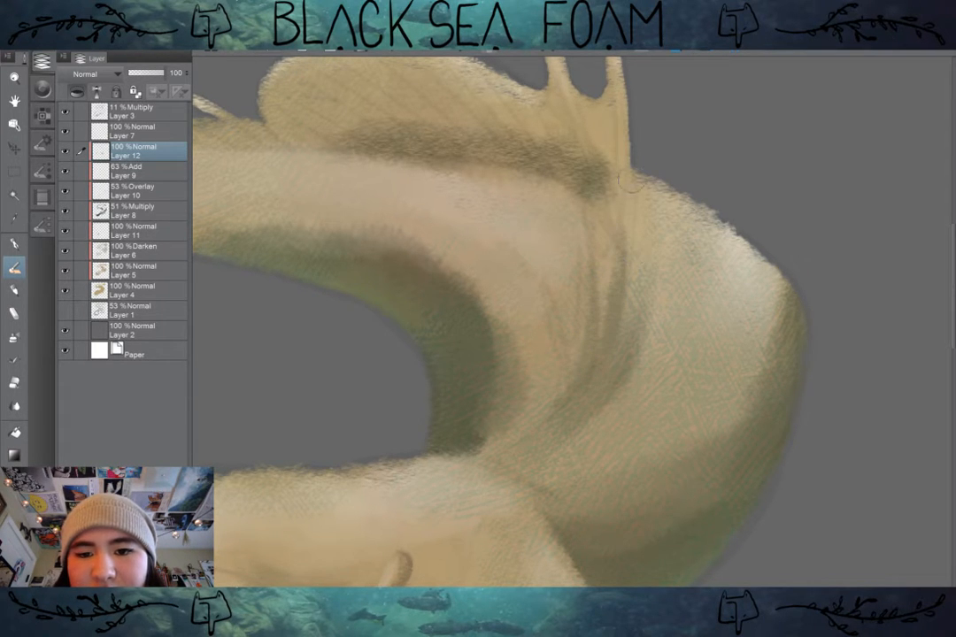
pyautogui.moveTo(633, 191)
pyautogui.mouseDown()
pyautogui.moveTo(631, 261)
pyautogui.moveTo(622, 259)
pyautogui.mouseUp()
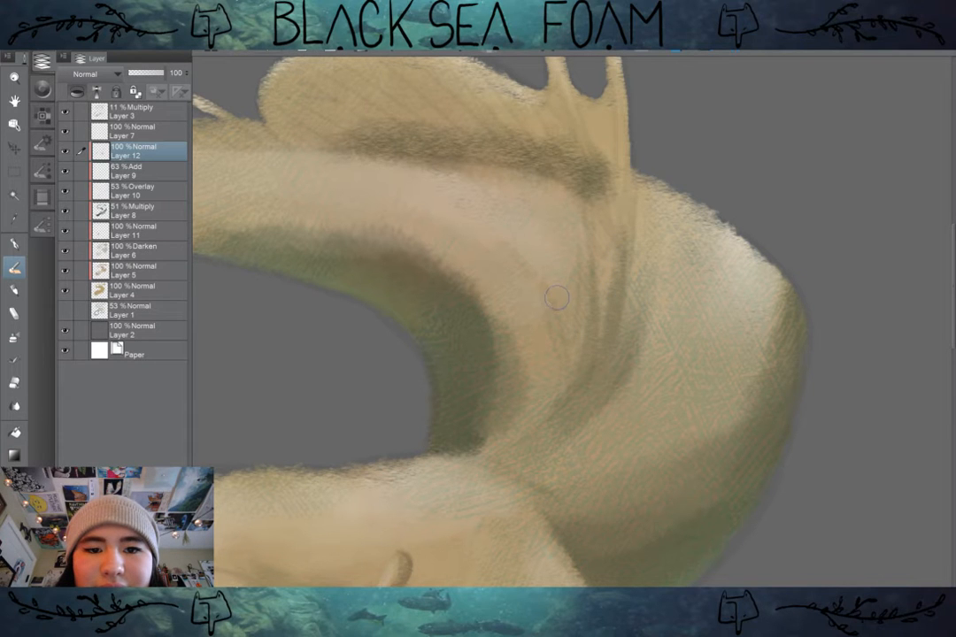
# Step: Paint a thin dark crease on the body's inner bend beside the folds below the dorsal fin
pyautogui.moveTo(561, 297)
pyautogui.mouseDown()
pyautogui.moveTo(557, 310)
pyautogui.moveTo(551, 301)
pyautogui.mouseUp()
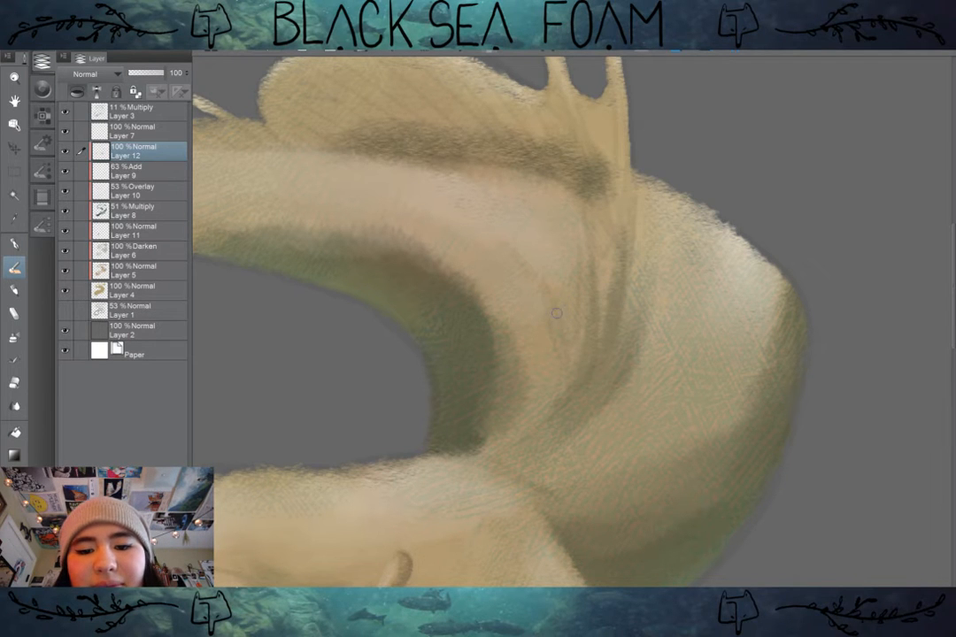
pyautogui.moveTo(549, 300); pyautogui.dragTo(567, 387)
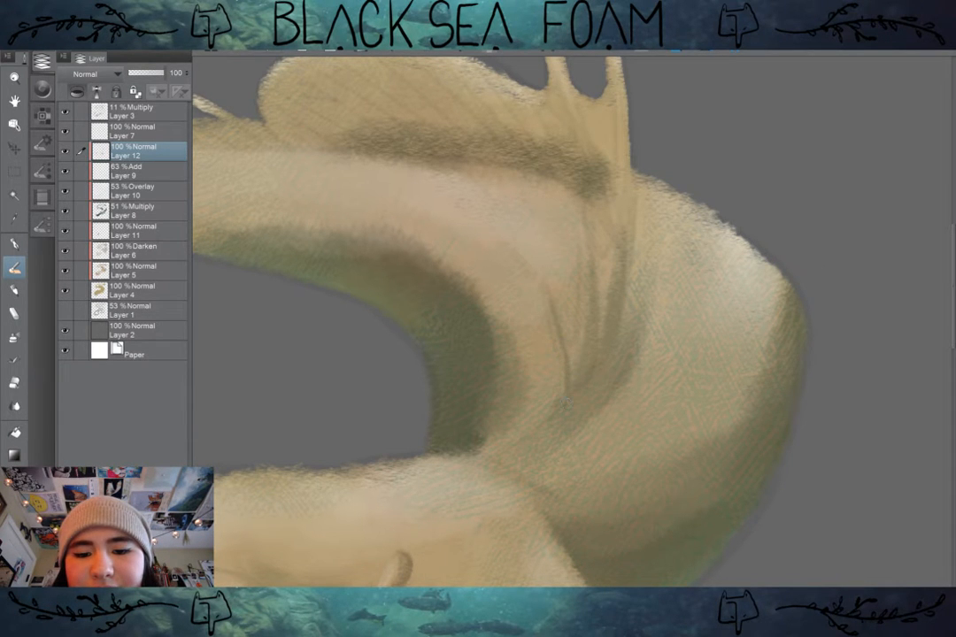
pyautogui.moveTo(557, 328); pyautogui.dragTo(567, 389)
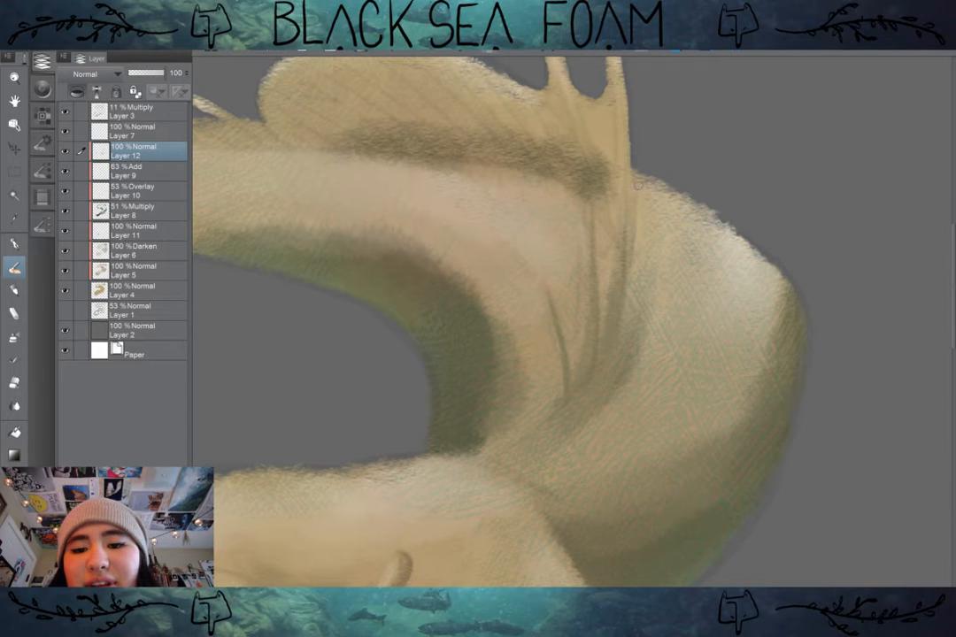
# Step: Define the outer edge of the rear fin prong and paint a dark ridge line from the other prong into the webbing
pyautogui.moveTo(531, 257); pyautogui.dragTo(525, 347)
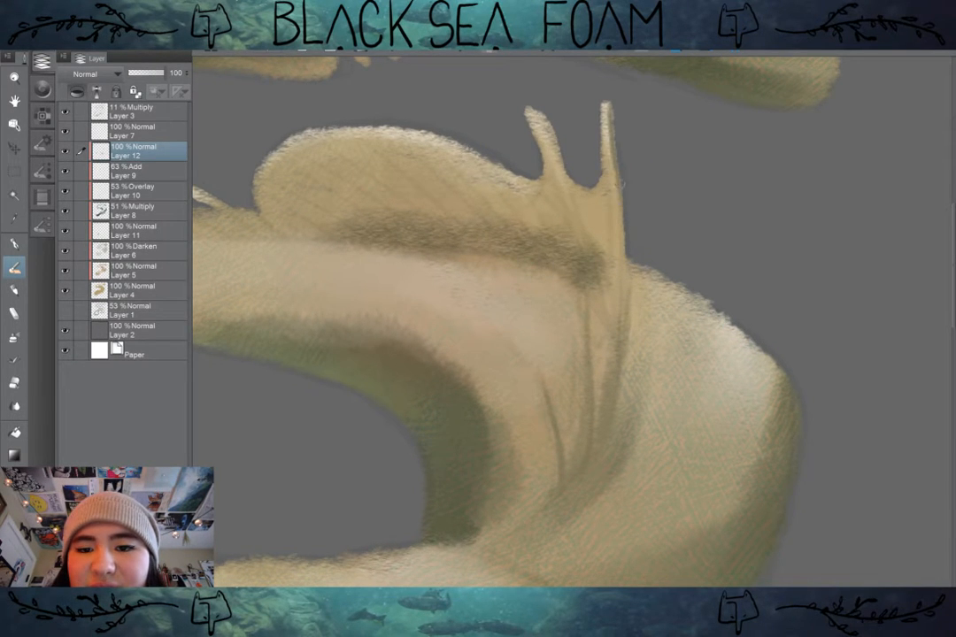
pyautogui.moveTo(623, 212); pyautogui.dragTo(627, 284)
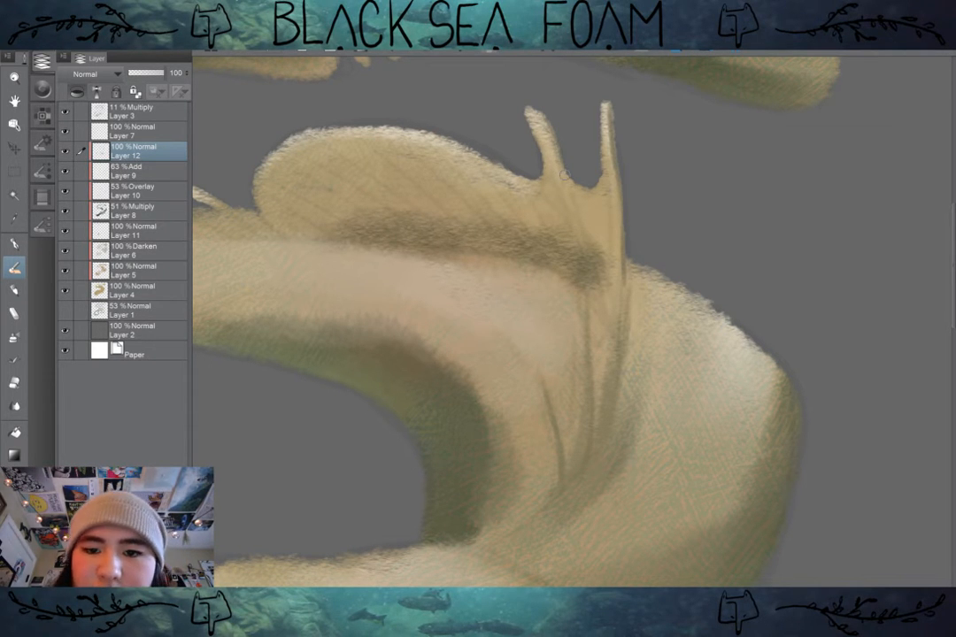
pyautogui.moveTo(544, 134); pyautogui.dragTo(586, 232)
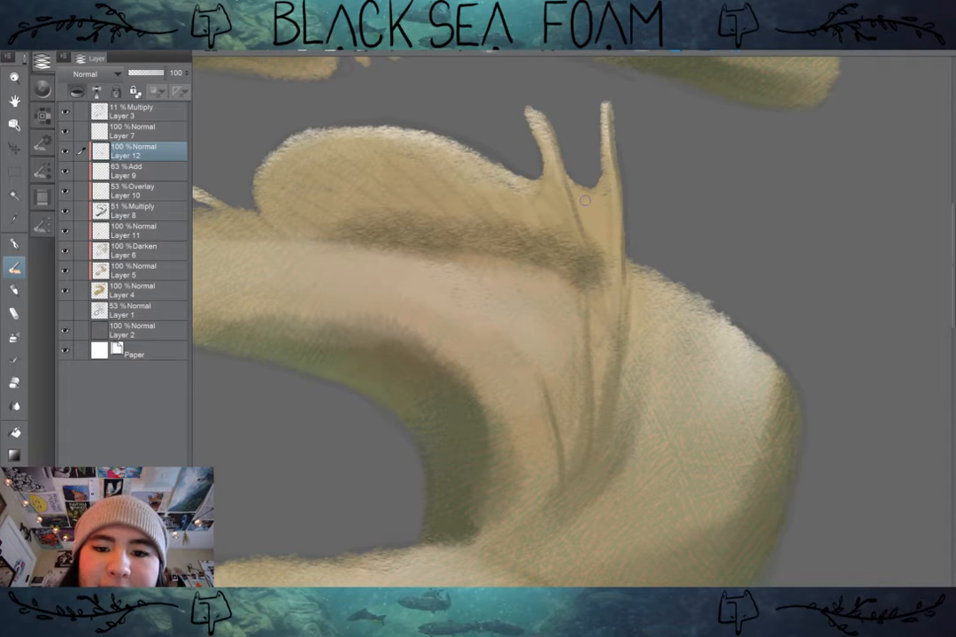
pyautogui.moveTo(652, 353); pyautogui.dragTo(685, 347)
# Step: Soften the dark shadow at the base of the dorsal fin on Layer 8 with the Blend tool, and reselect Layer 12
pyautogui.scroll(-1, 684, 347)
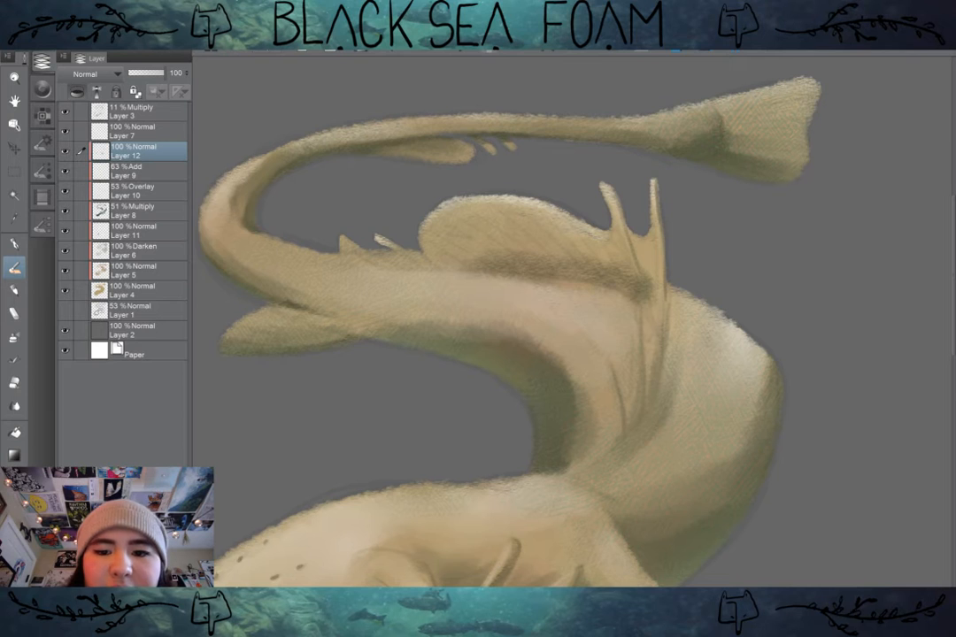
pyautogui.moveTo(611, 347); pyautogui.dragTo(577, 339)
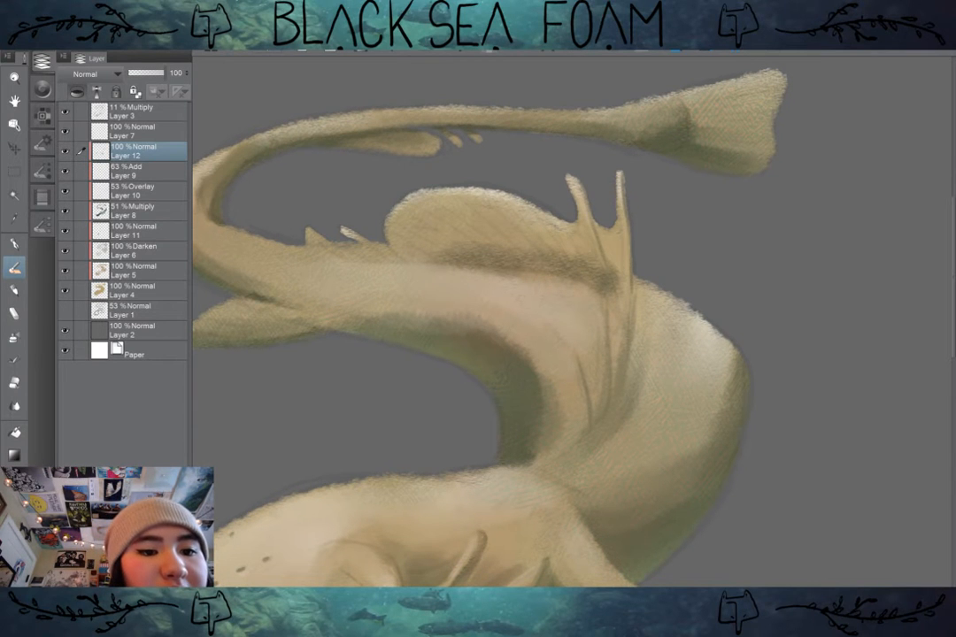
pyautogui.click(137, 210)
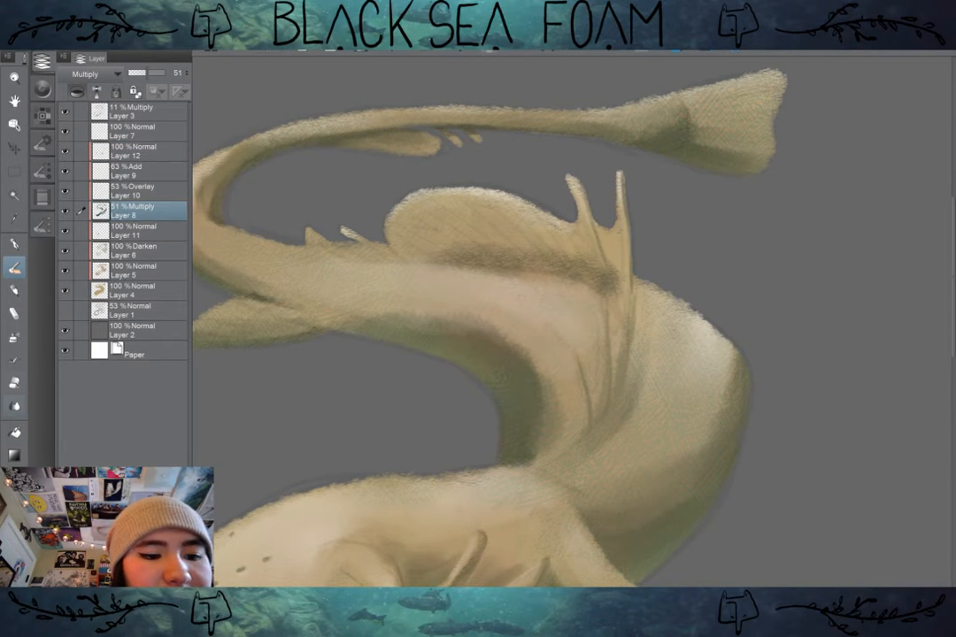
pyautogui.click(15, 406)
pyautogui.moveTo(584, 271)
pyautogui.mouseDown()
pyautogui.moveTo(538, 251)
pyautogui.moveTo(488, 262)
pyautogui.moveTo(418, 255)
pyautogui.moveTo(539, 239)
pyautogui.moveTo(439, 251)
pyautogui.moveTo(557, 248)
pyautogui.moveTo(461, 232)
pyautogui.moveTo(574, 280)
pyautogui.moveTo(588, 258)
pyautogui.moveTo(610, 295)
pyautogui.moveTo(623, 292)
pyautogui.moveTo(564, 250)
pyautogui.moveTo(529, 278)
pyautogui.moveTo(592, 261)
pyautogui.moveTo(515, 274)
pyautogui.moveTo(432, 266)
pyautogui.moveTo(425, 244)
pyautogui.moveTo(521, 288)
pyautogui.moveTo(480, 281)
pyautogui.moveTo(587, 307)
pyautogui.moveTo(509, 277)
pyautogui.moveTo(599, 313)
pyautogui.moveTo(571, 319)
pyautogui.mouseUp()
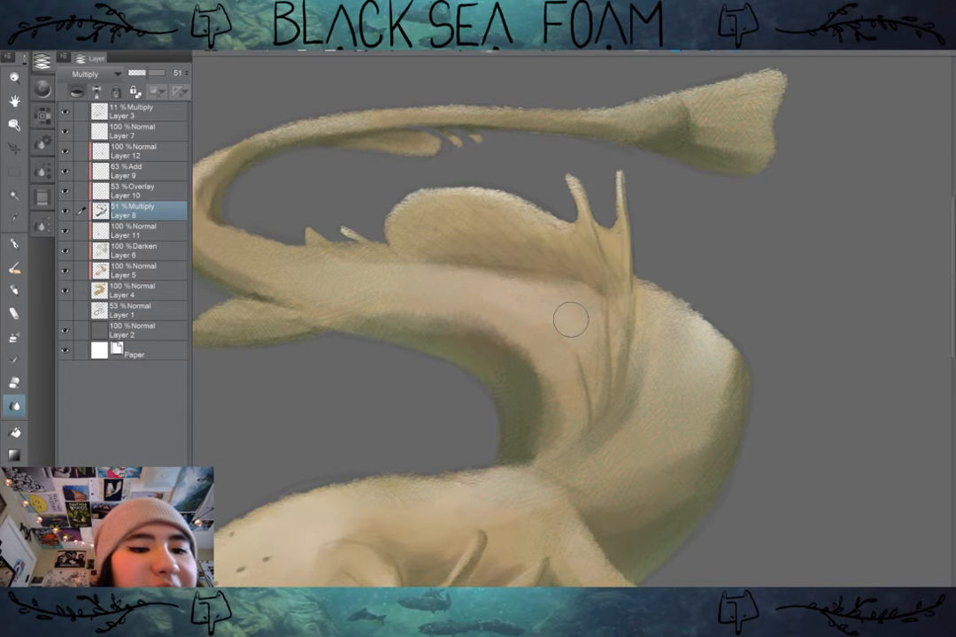
pyautogui.click(137, 151)
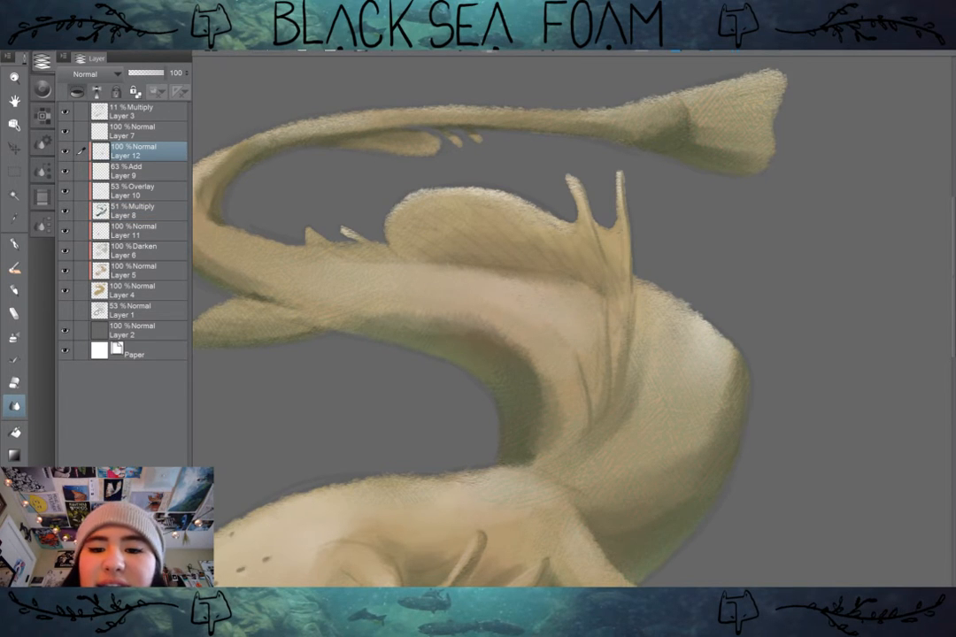
# Step: Examine the dorsal fin, folds and front leg up close and from afar, and check the computer's battery status
pyautogui.scroll(3, 743, 354)
pyautogui.moveTo(567, 284); pyautogui.dragTo(767, 373)
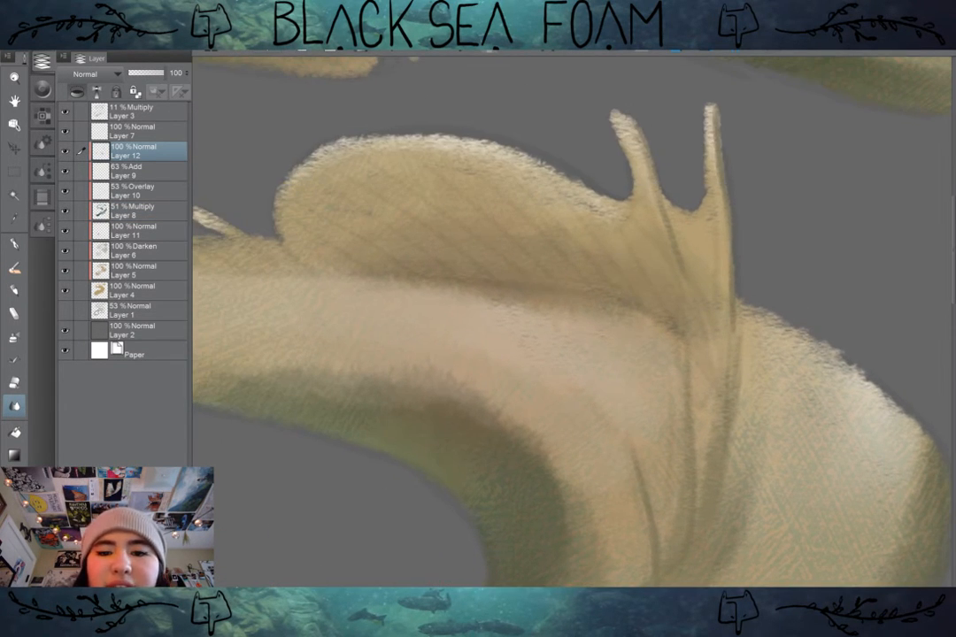
pyautogui.scroll(-3, 797, 370)
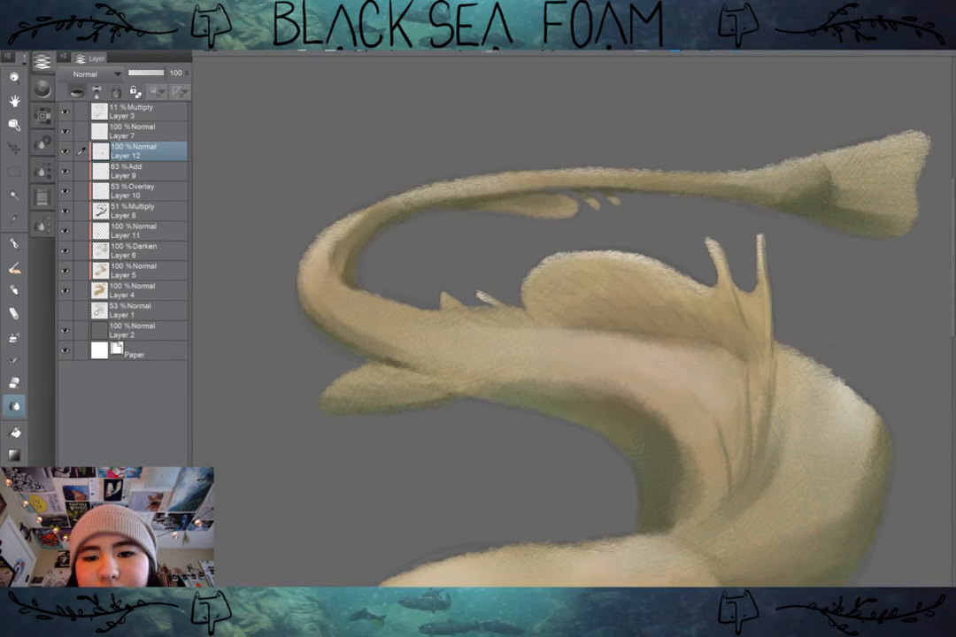
pyautogui.moveTo(797, 370); pyautogui.dragTo(718, 132)
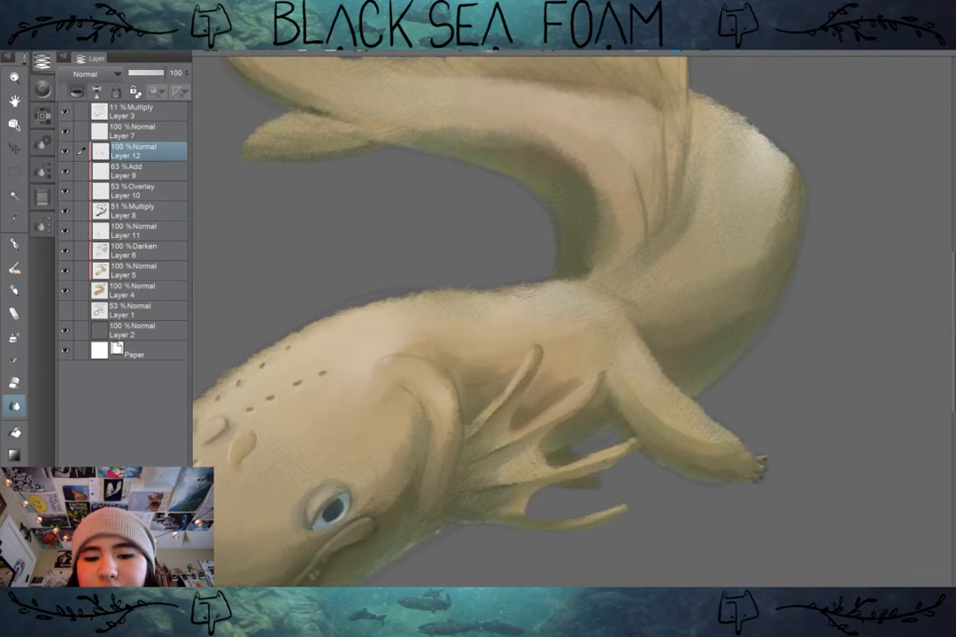
pyautogui.scroll(-3, 762, 348)
pyautogui.moveTo(762, 348); pyautogui.dragTo(811, 500)
pyautogui.scroll(3, 765, 409)
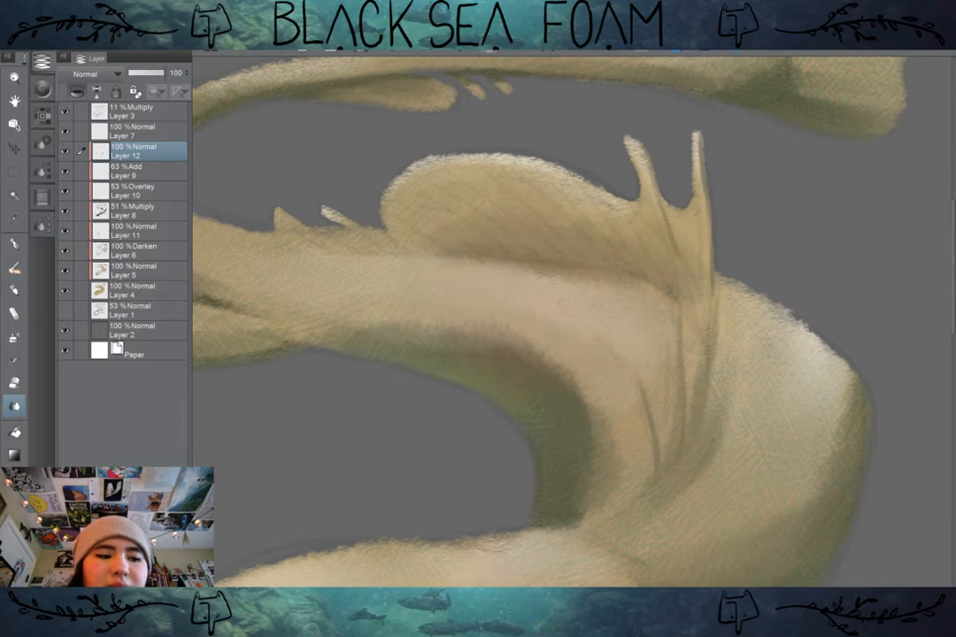
pyautogui.scroll(-1, 746, 367)
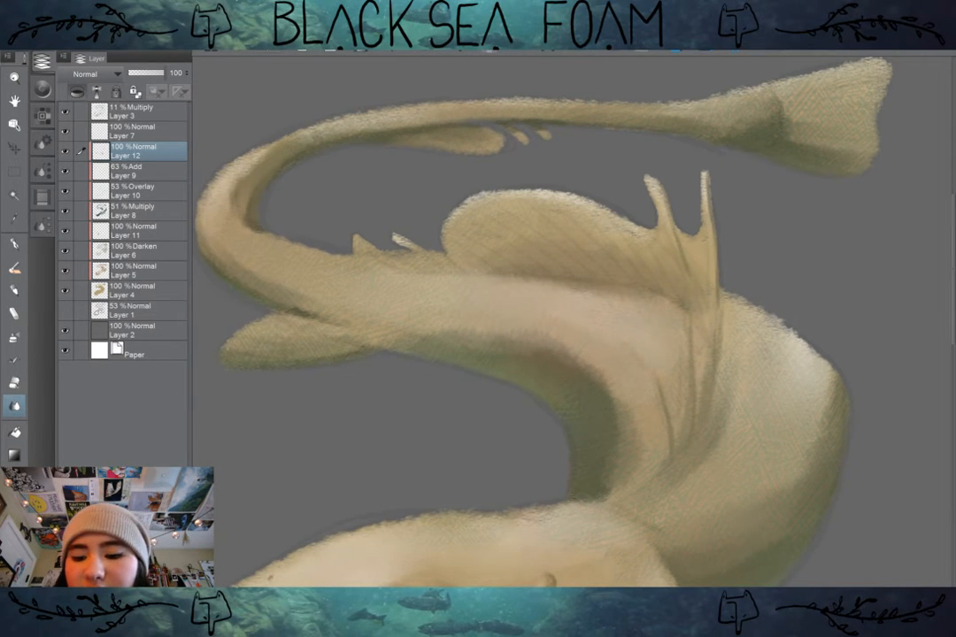
pyautogui.click(743, 632)
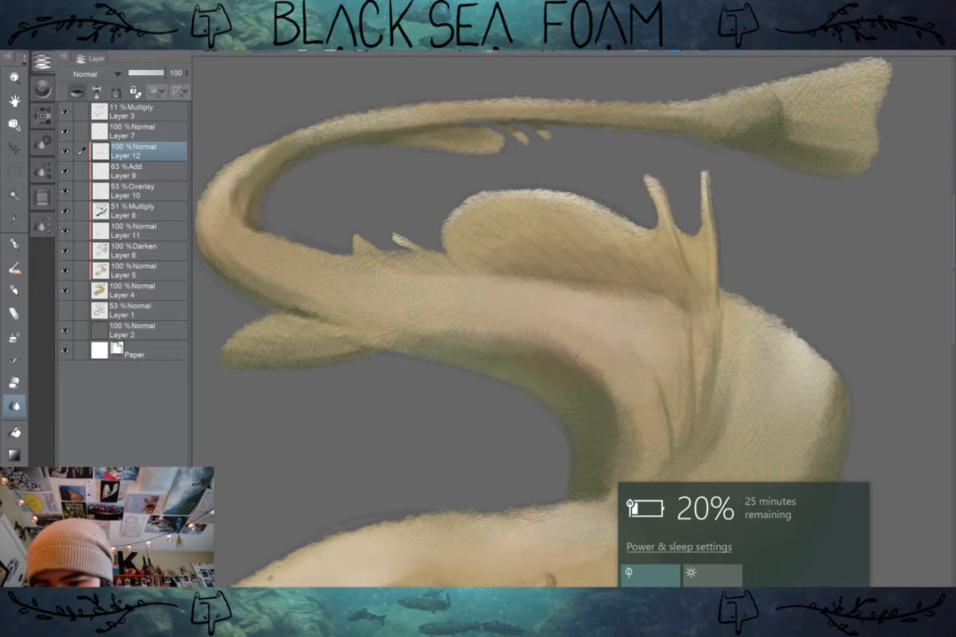
# Step: Paint thin light highlights along the skin folds below the dorsal fin's prongs on Layer 12
pyautogui.click(864, 360)
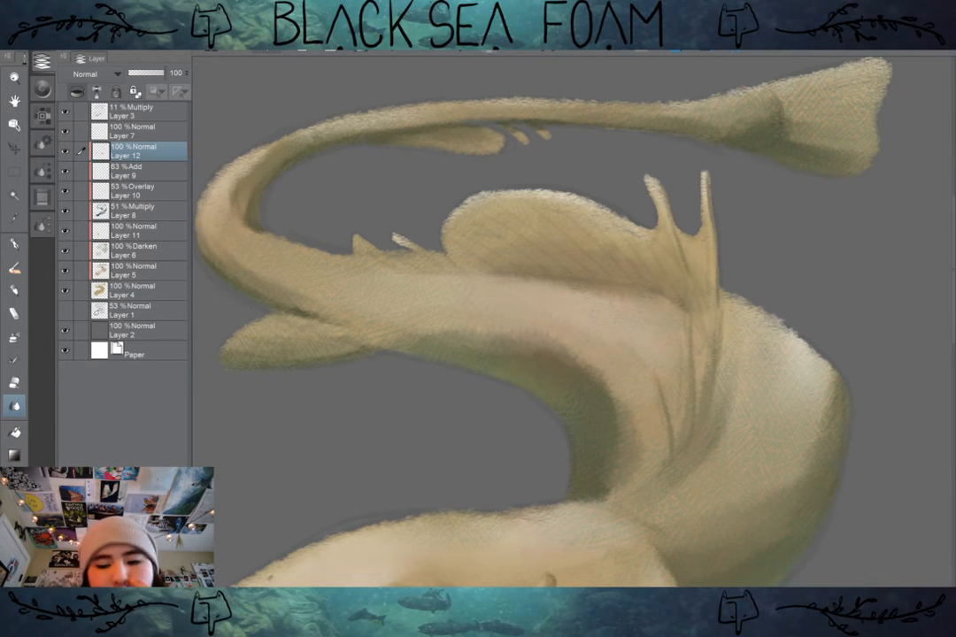
pyautogui.moveTo(761, 425); pyautogui.dragTo(552, 357)
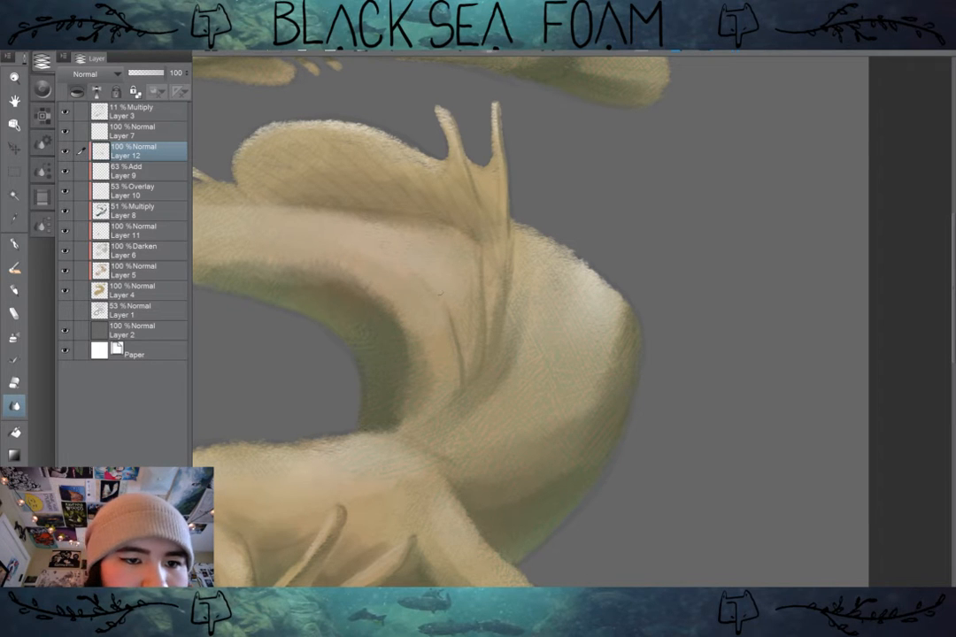
pyautogui.click(64, 152)
pyautogui.click(65, 151)
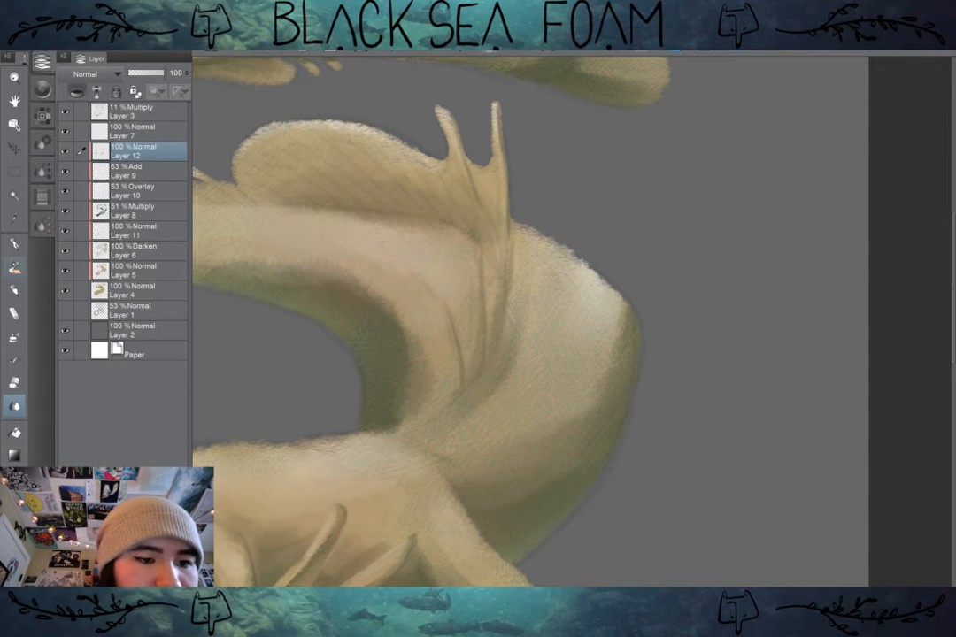
pyautogui.press('b')
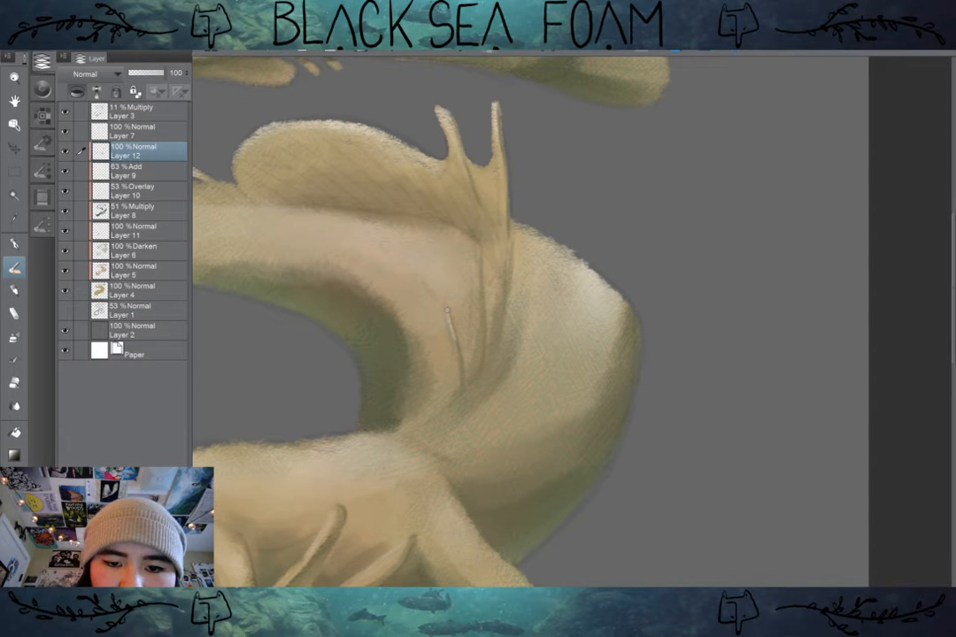
pyautogui.moveTo(479, 247); pyautogui.dragTo(482, 288)
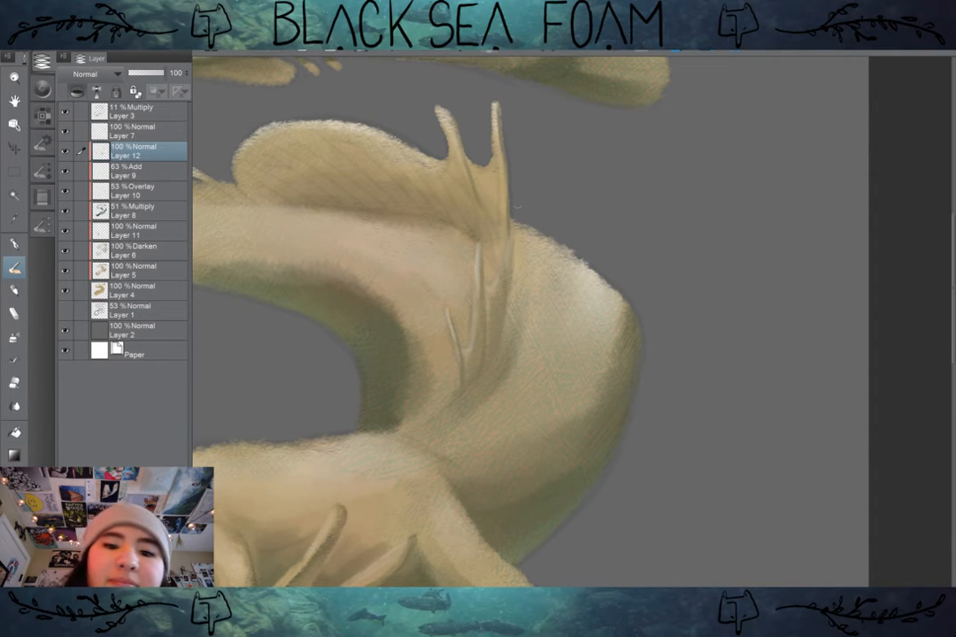
pyautogui.moveTo(519, 199); pyautogui.dragTo(577, 211)
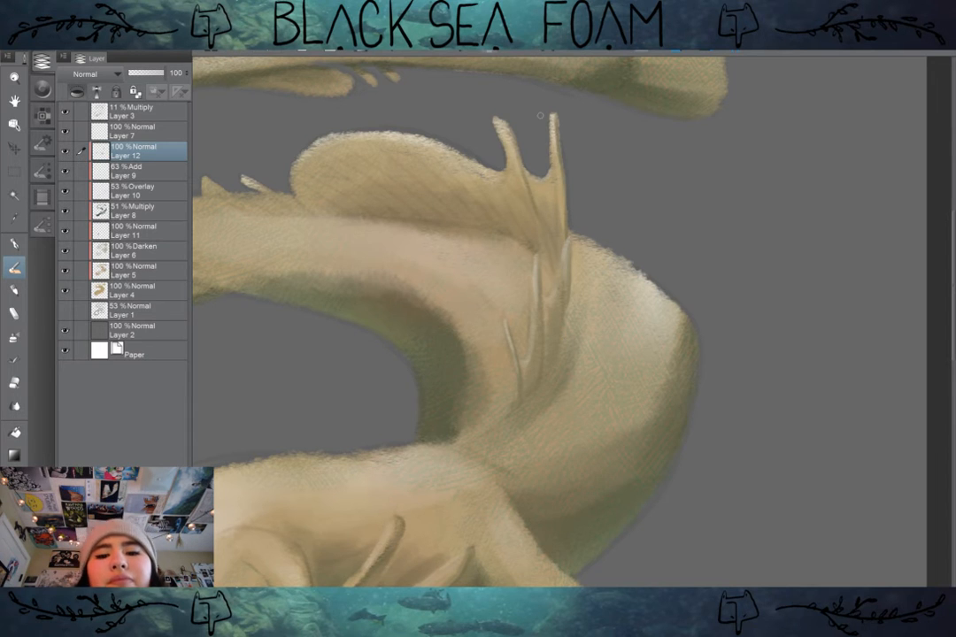
# Step: Examine the creature up close and from afar with the Layer 3 sketch shown and hidden
pyautogui.scroll(-5, 690, 398)
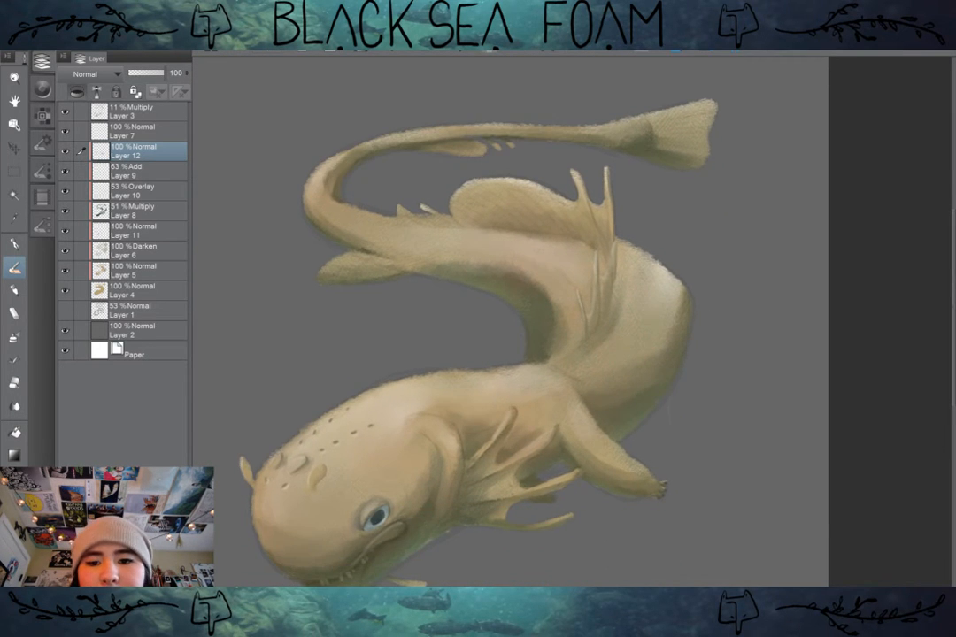
pyautogui.scroll(3, 621, 257)
pyautogui.click(65, 110)
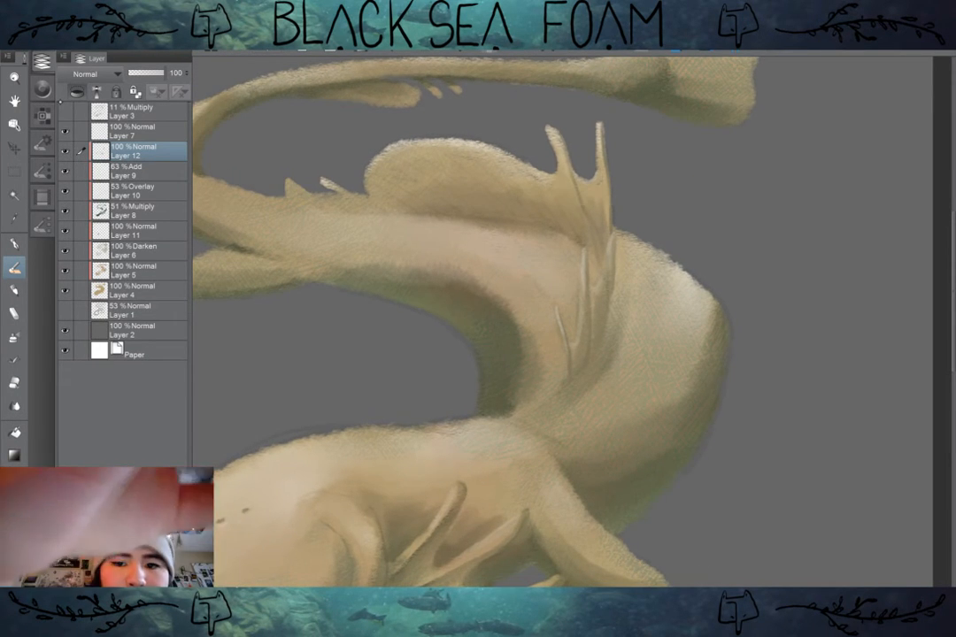
pyautogui.scroll(-4, 671, 297)
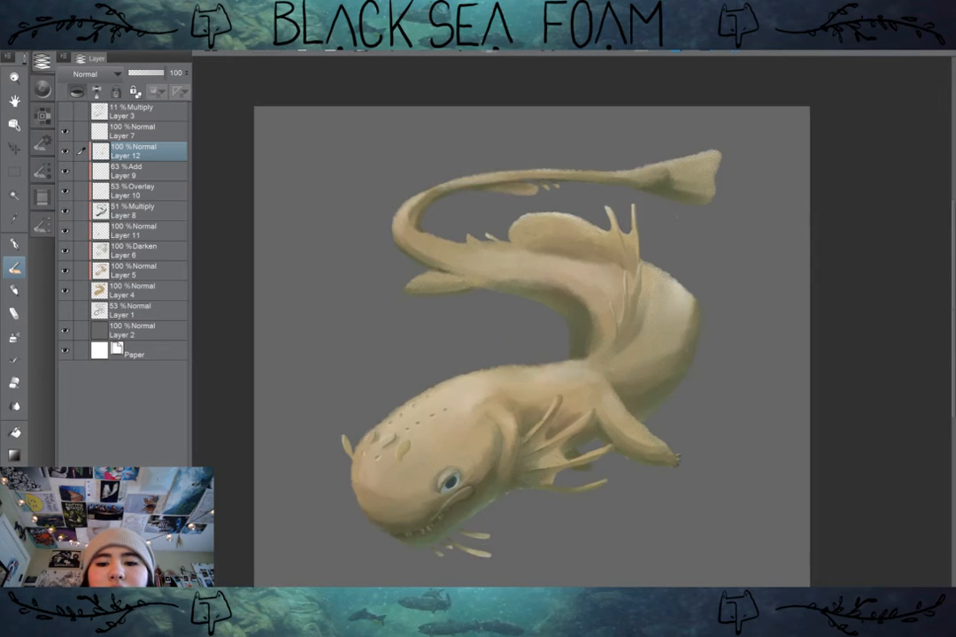
pyautogui.scroll(-1, 676, 287)
pyautogui.scroll(2, 693, 302)
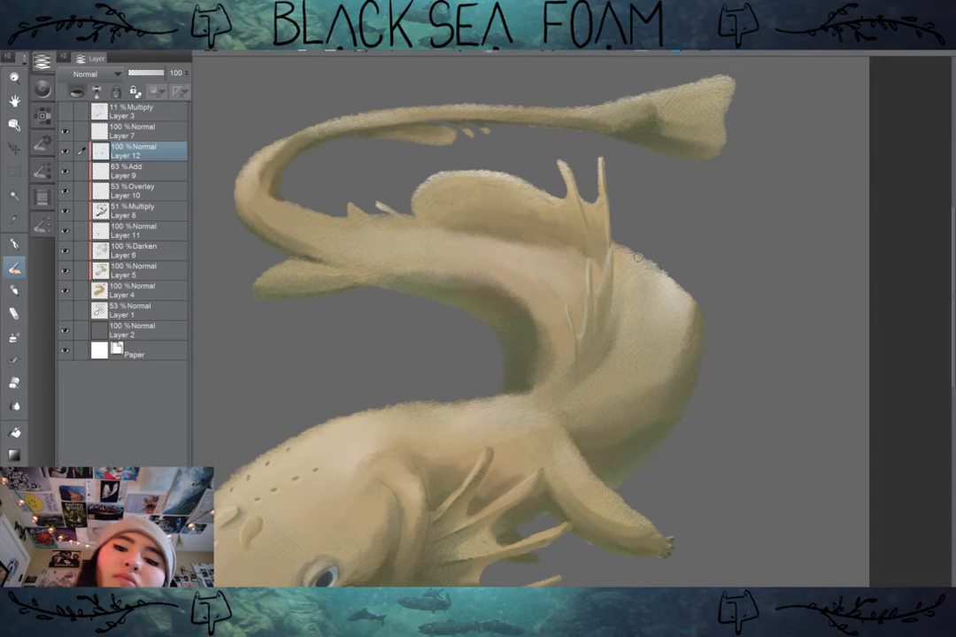
pyautogui.scroll(1, 637, 257)
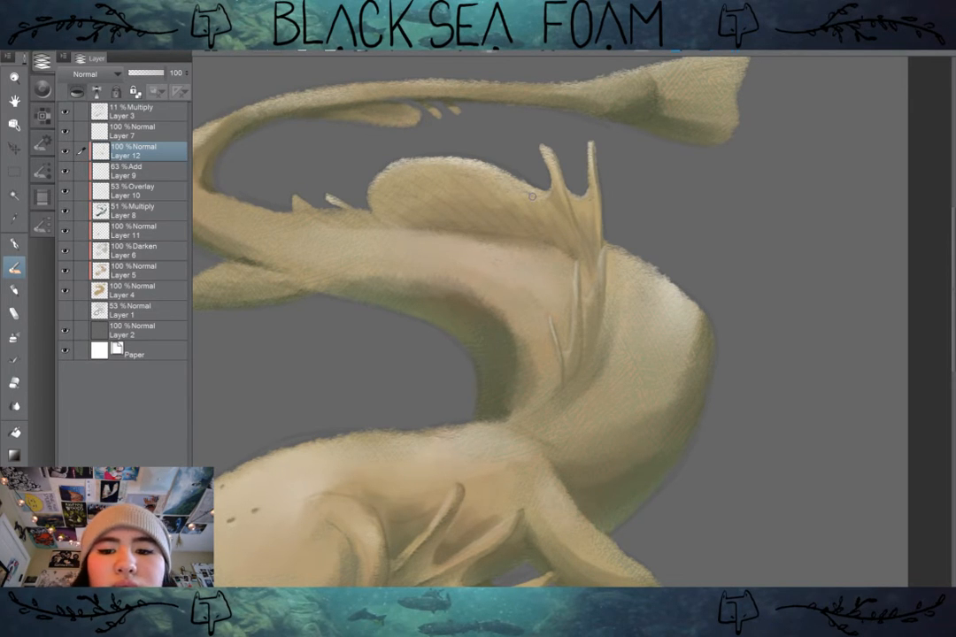
pyautogui.scroll(-3, 532, 196)
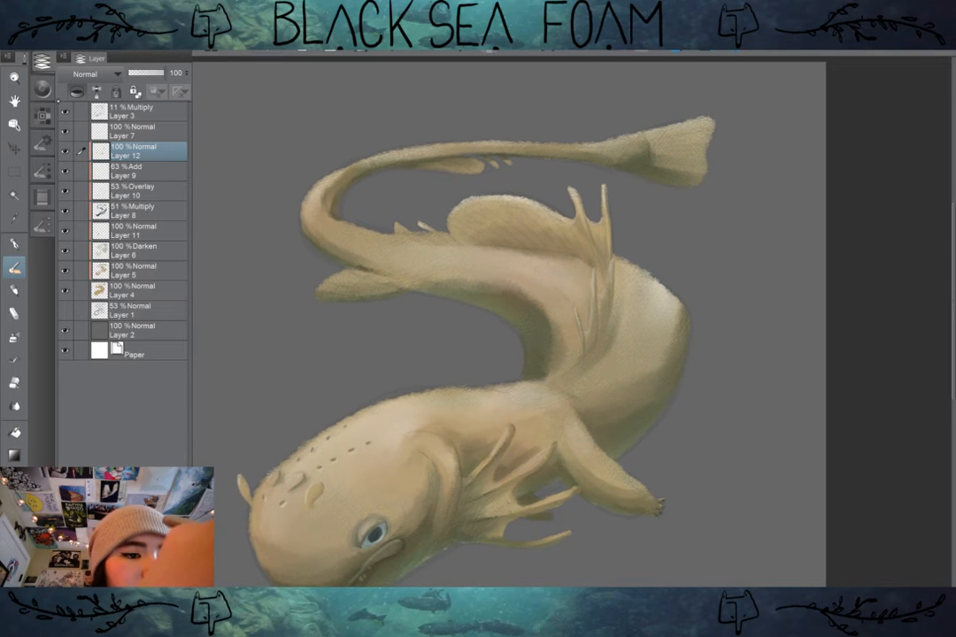
pyautogui.click(65, 112)
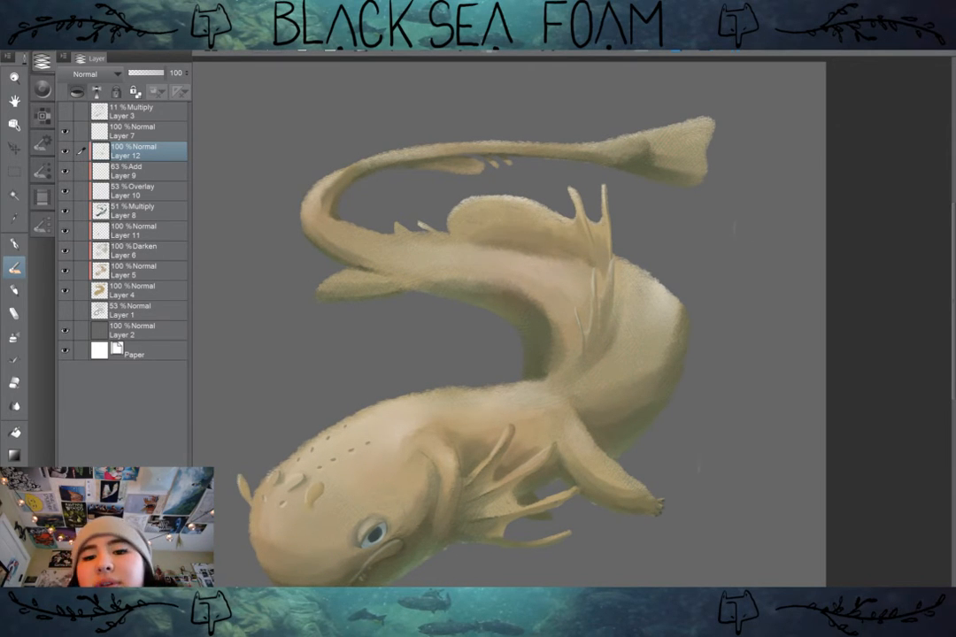
pyautogui.scroll(3, 549, 222)
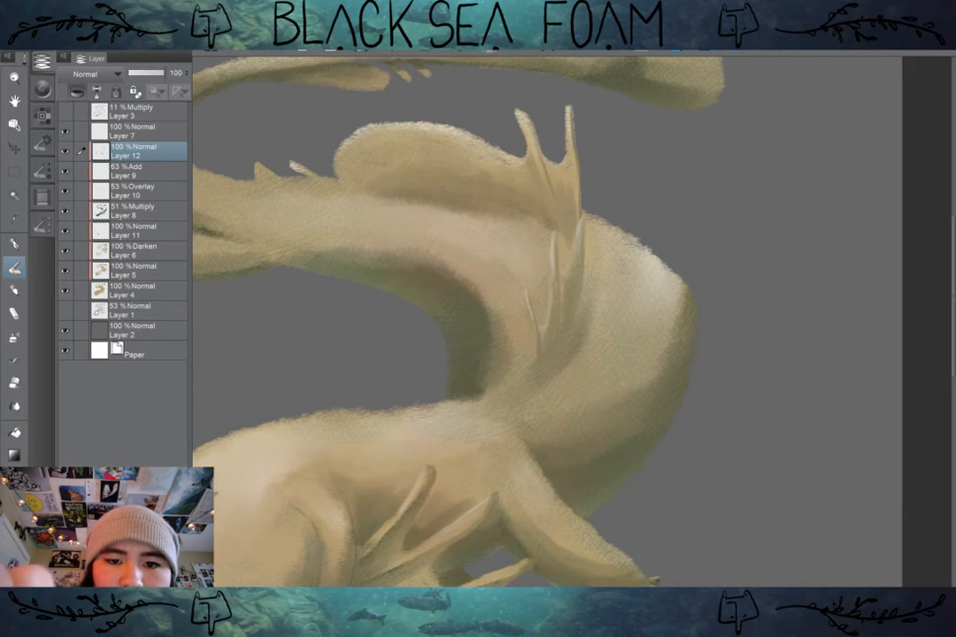
# Step: Paint a row of thin dark slanted rays across the rounded dorsal fin on Layer 12, with the Layer 3 sketch shown
pyautogui.moveTo(400, 122); pyautogui.dragTo(430, 189)
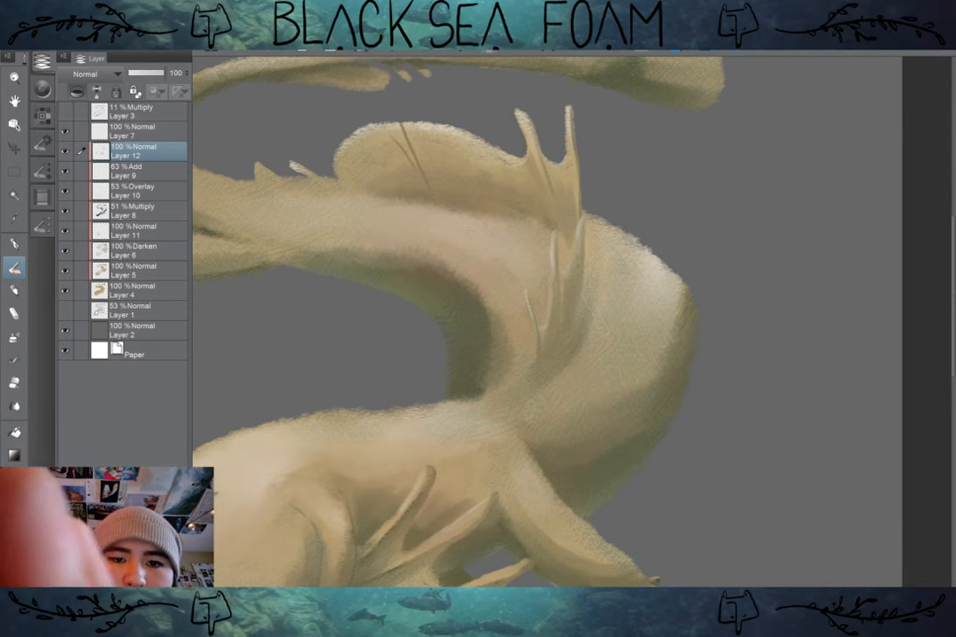
pyautogui.hotkey('ctrl', 'z')
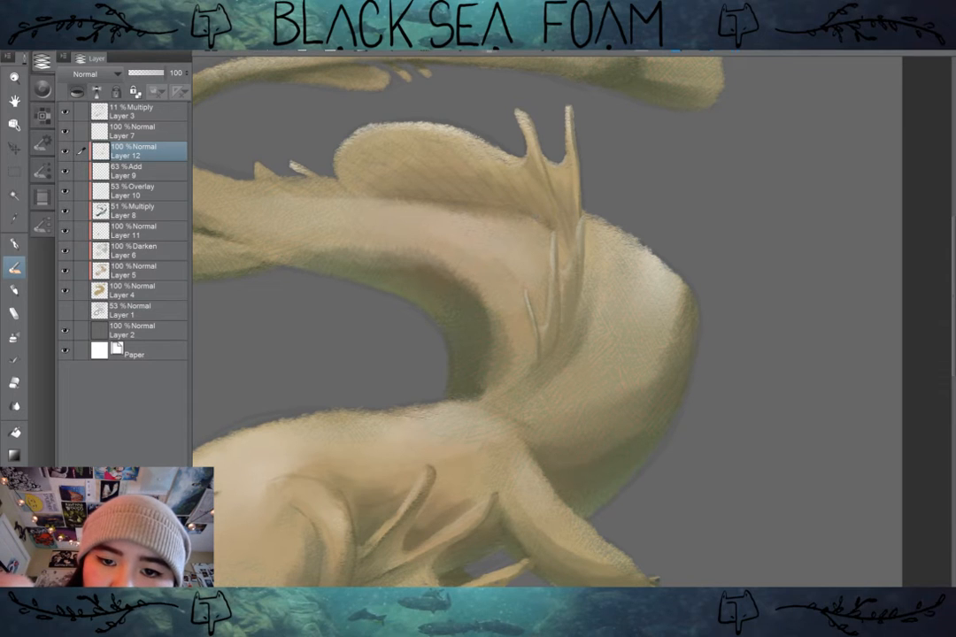
pyautogui.moveTo(523, 184); pyautogui.dragTo(492, 136)
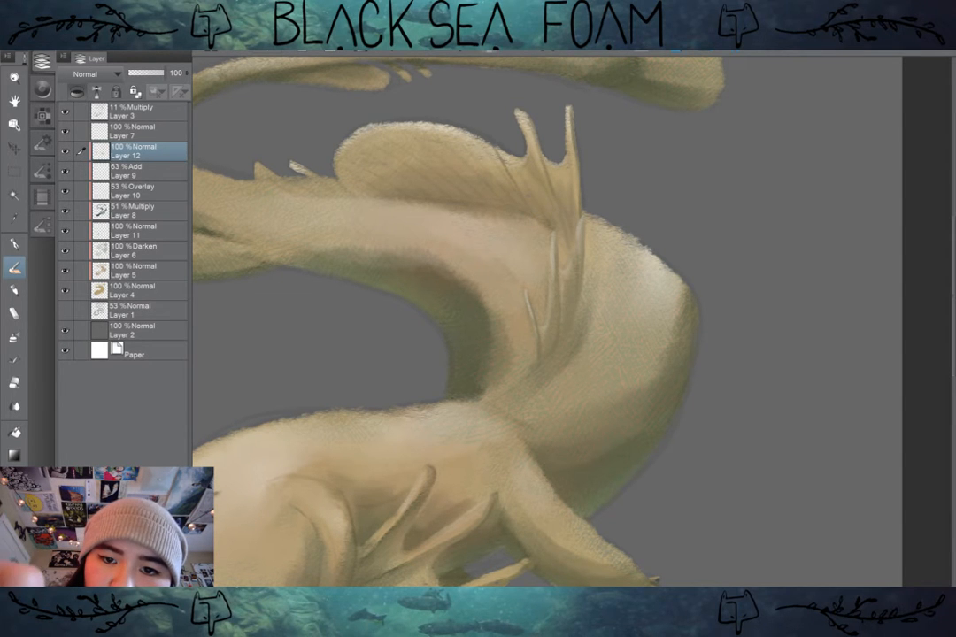
pyautogui.moveTo(446, 161); pyautogui.dragTo(431, 130)
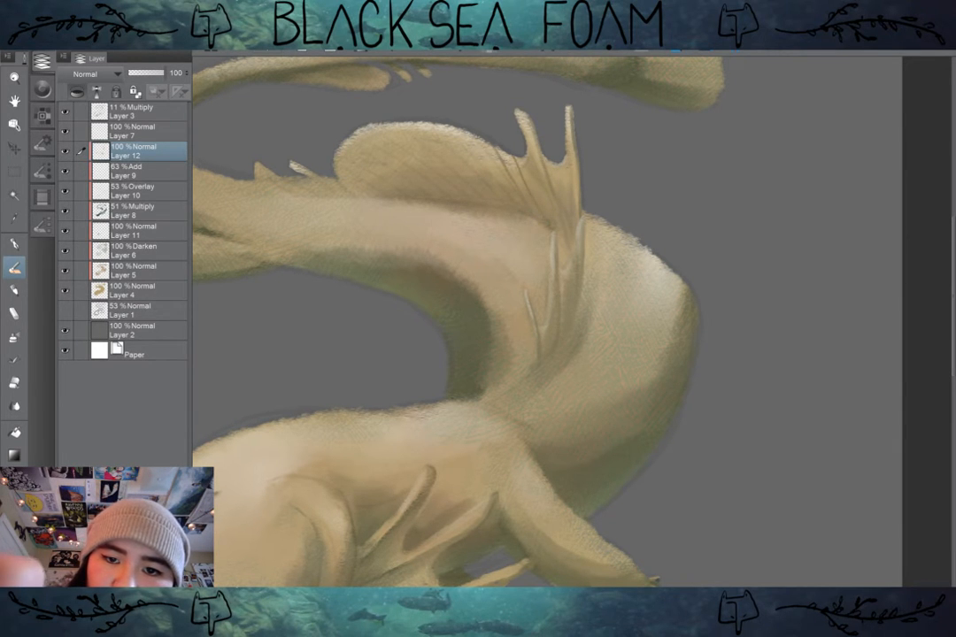
pyautogui.moveTo(506, 187)
pyautogui.mouseDown()
pyautogui.moveTo(473, 132)
pyautogui.moveTo(466, 148)
pyautogui.moveTo(448, 127)
pyautogui.moveTo(405, 124)
pyautogui.mouseUp()
pyautogui.moveTo(353, 141); pyautogui.dragTo(317, 106)
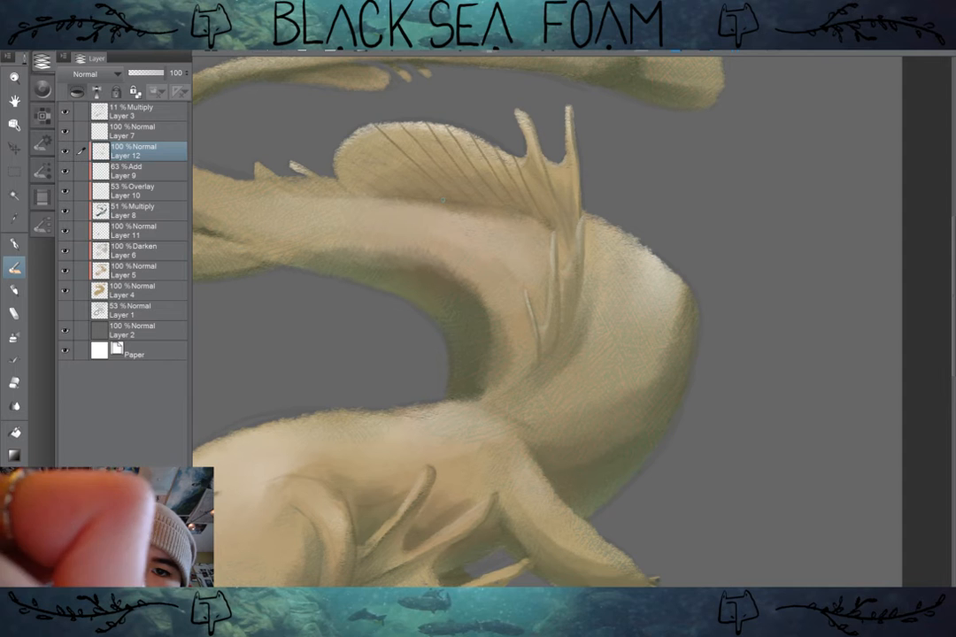
pyautogui.moveTo(337, 144); pyautogui.dragTo(301, 112)
pyautogui.moveTo(383, 174); pyautogui.dragTo(342, 144)
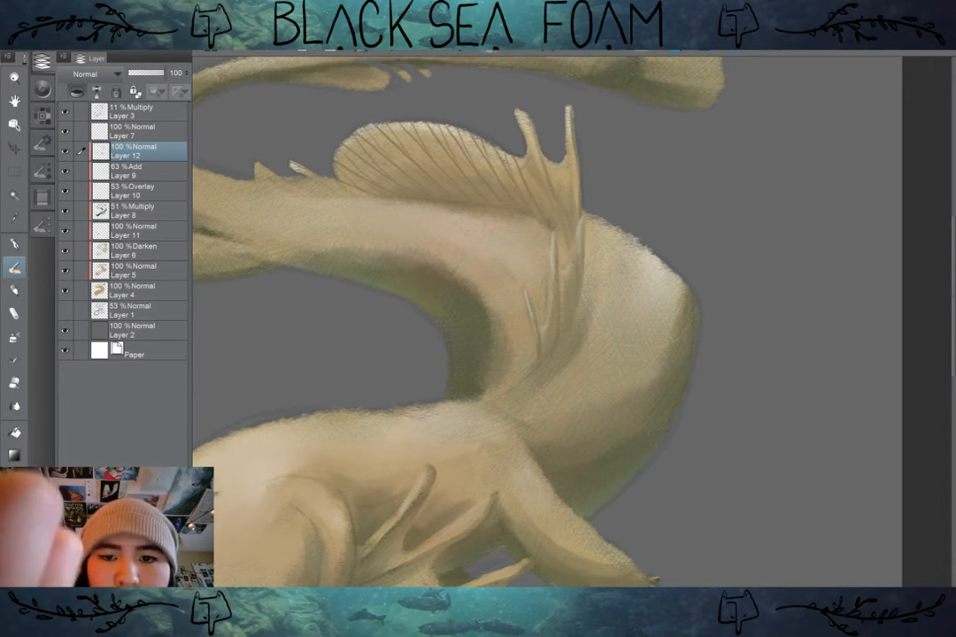
# Step: Hide the Layer 3 sketch and fade the dorsal fin's dark rays with the Soft eraser at varying sizes
pyautogui.scroll(-2, 662, 344)
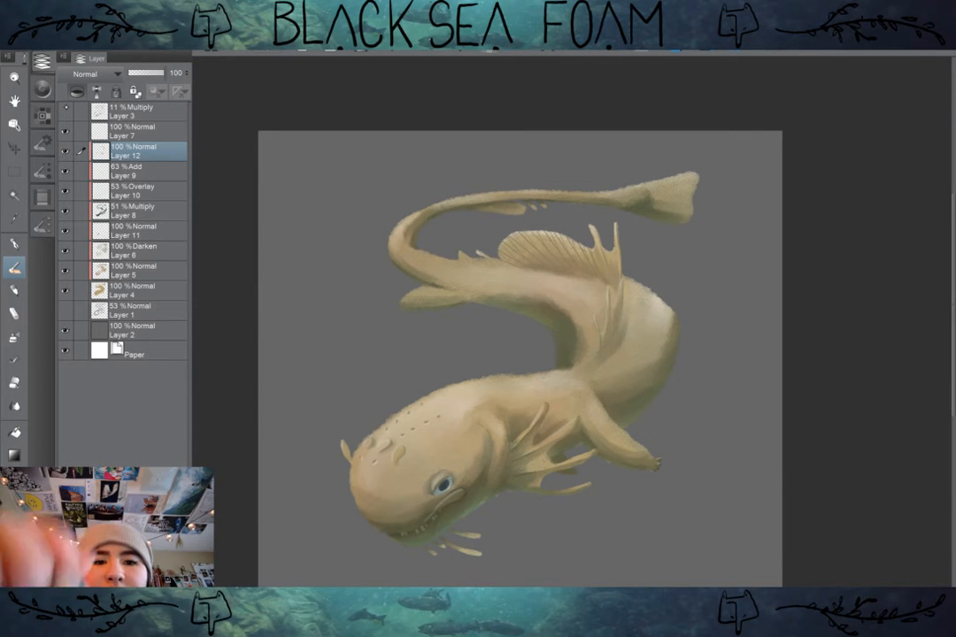
pyautogui.scroll(1, 637, 266)
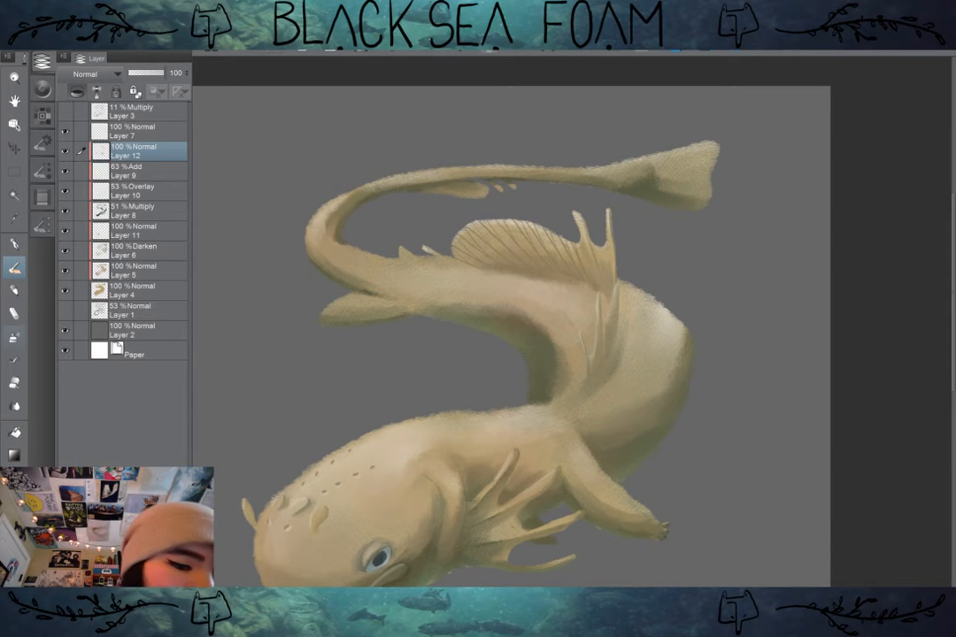
pyautogui.press('e')
pyautogui.click(42, 225)
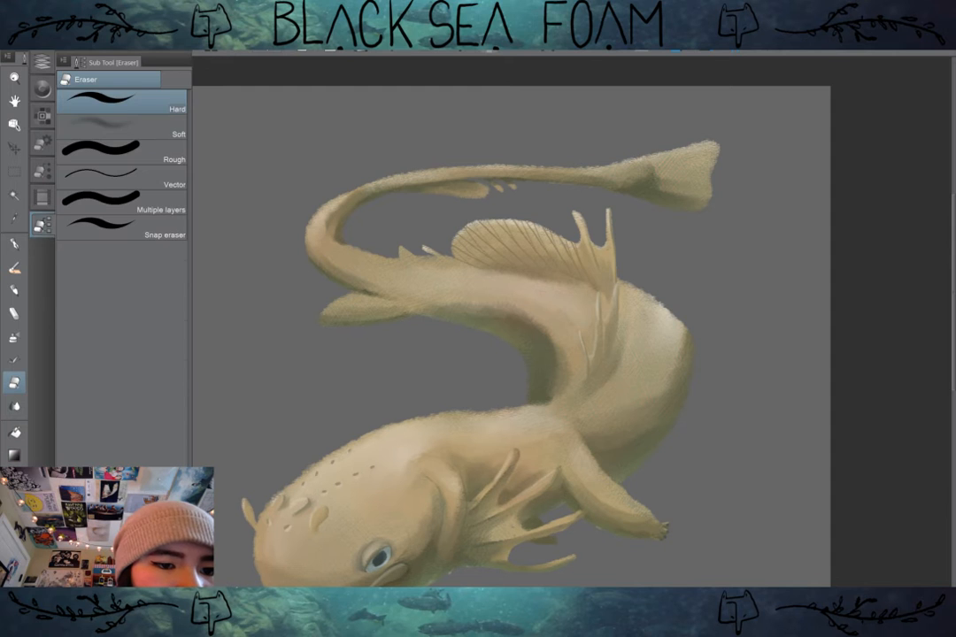
pyautogui.click(122, 127)
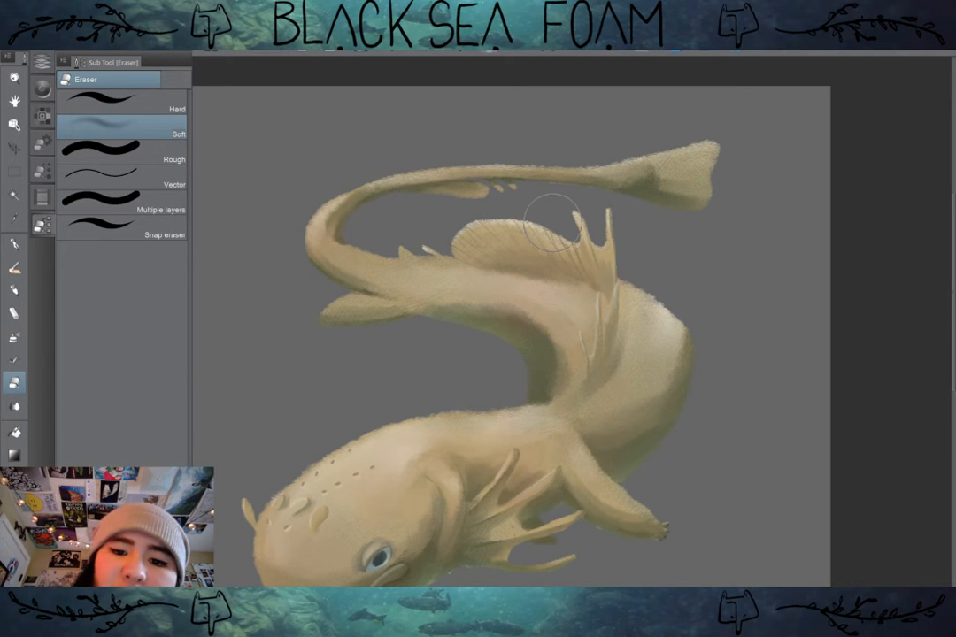
pyautogui.scroll(2, 550, 223)
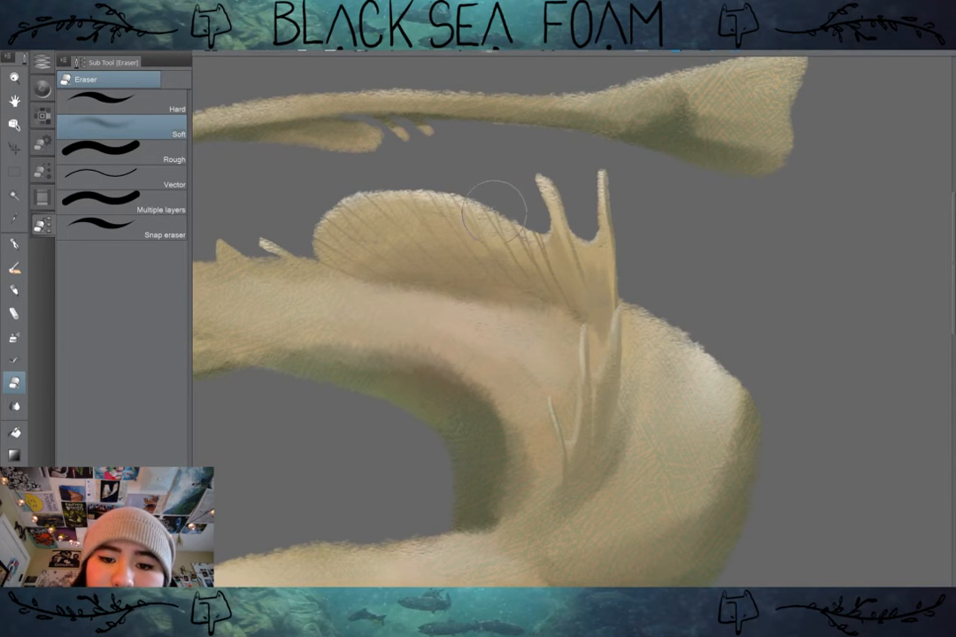
pyautogui.press('[')
pyautogui.press('[')
pyautogui.press('[')
pyautogui.press('[')
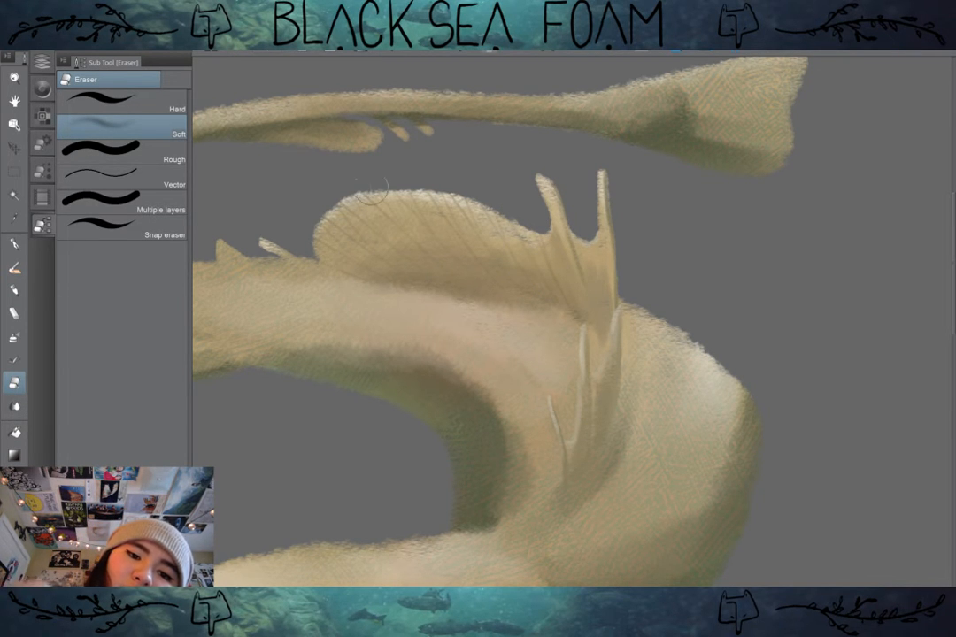
pyautogui.press(']')
pyautogui.press(']')
pyautogui.press(']')
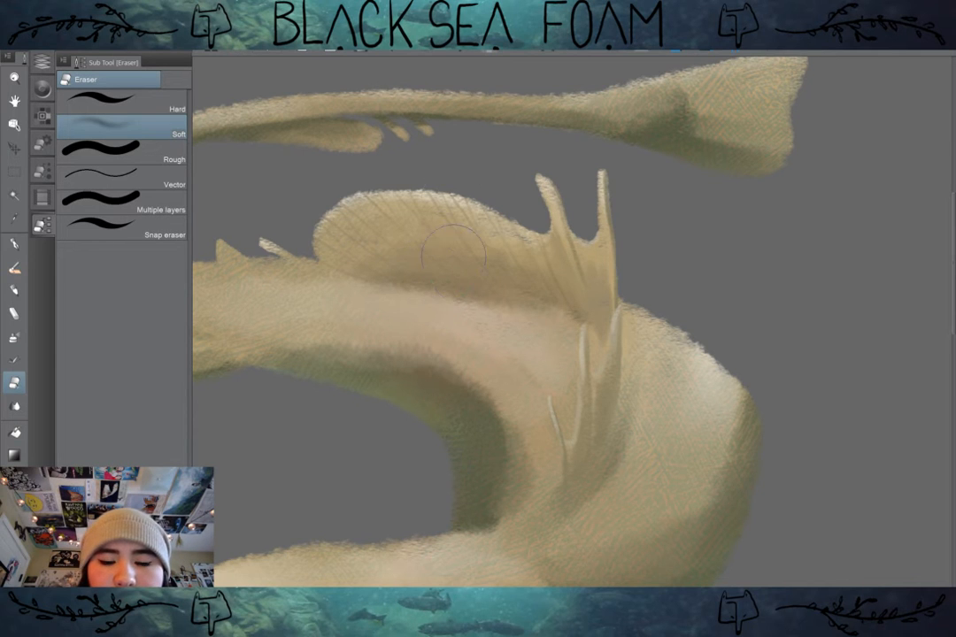
# Step: Check the whole creature from afar and soften the remaining rays near the dorsal fin's rear with the Soft eraser
pyautogui.scroll(-3, 677, 314)
pyautogui.keyDown('space'); pyautogui.moveTo(743, 296); pyautogui.dragTo(704, 256); pyautogui.keyUp('space')
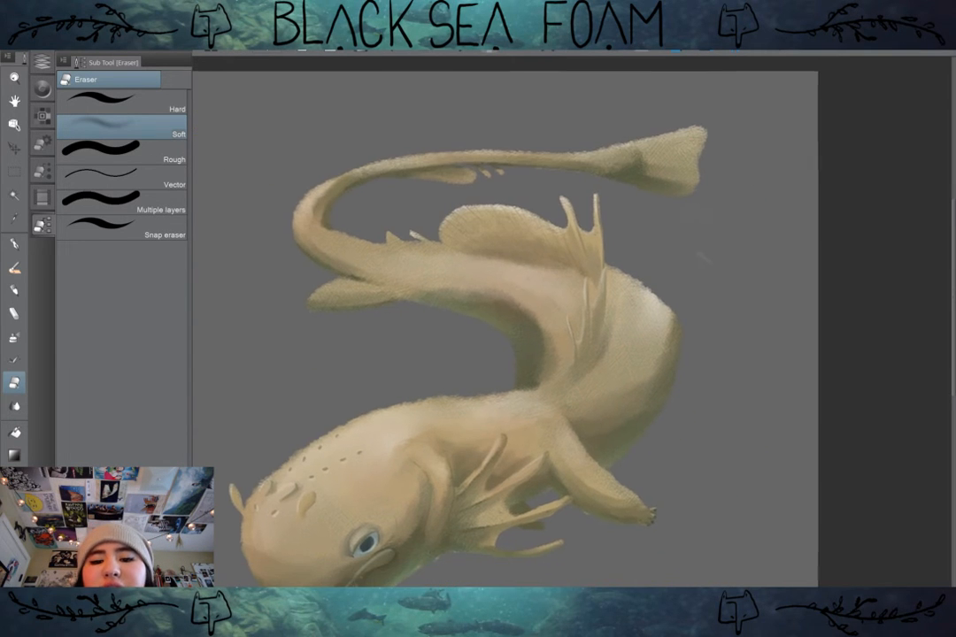
pyautogui.scroll(-2, 708, 387)
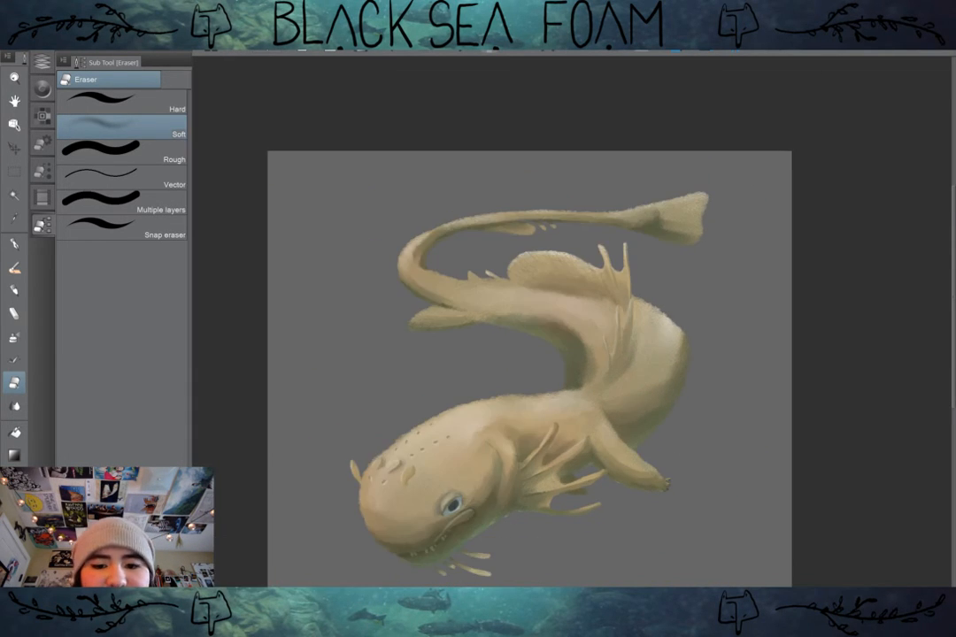
pyautogui.scroll(2, 712, 383)
pyautogui.moveTo(708, 383)
pyautogui.mouseDown()
pyautogui.moveTo(731, 372)
pyautogui.moveTo(772, 420)
pyautogui.mouseUp()
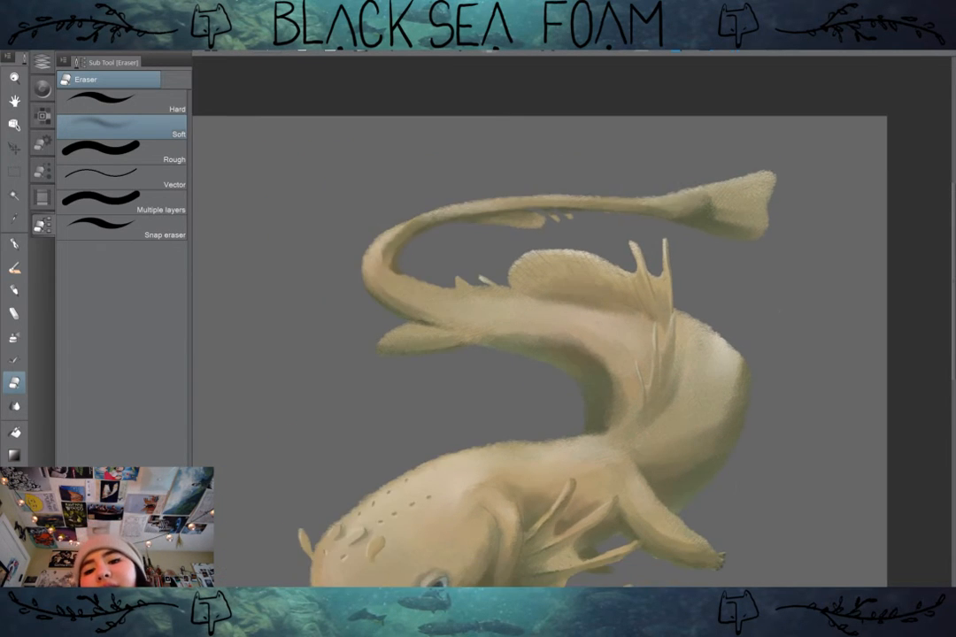
pyautogui.scroll(3, 767, 391)
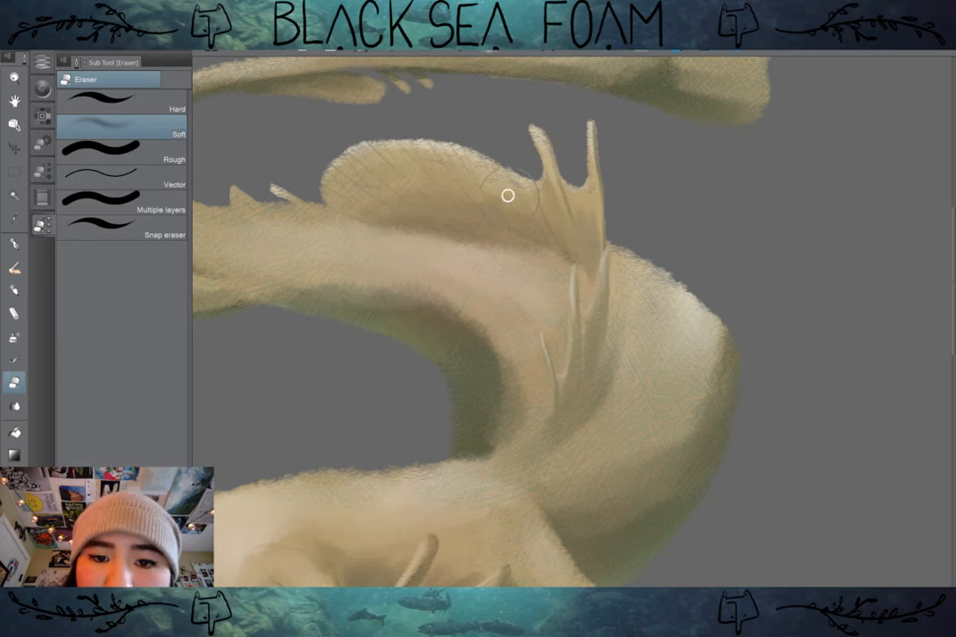
pyautogui.moveTo(520, 196); pyautogui.dragTo(440, 178)
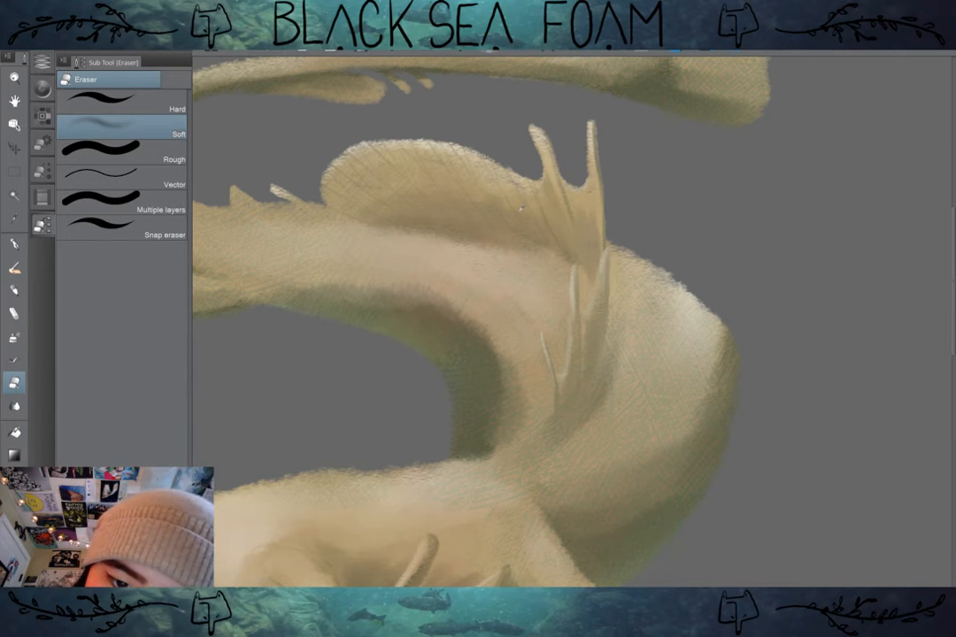
# Step: Paint fine dark lines in the webbing between the dorsal fin's two prongs with the Painterly - Textured Irregular brush
pyautogui.press('[')
pyautogui.press('[')
pyautogui.press('[')
pyautogui.press('[')
pyautogui.press('[')
pyautogui.press('[')
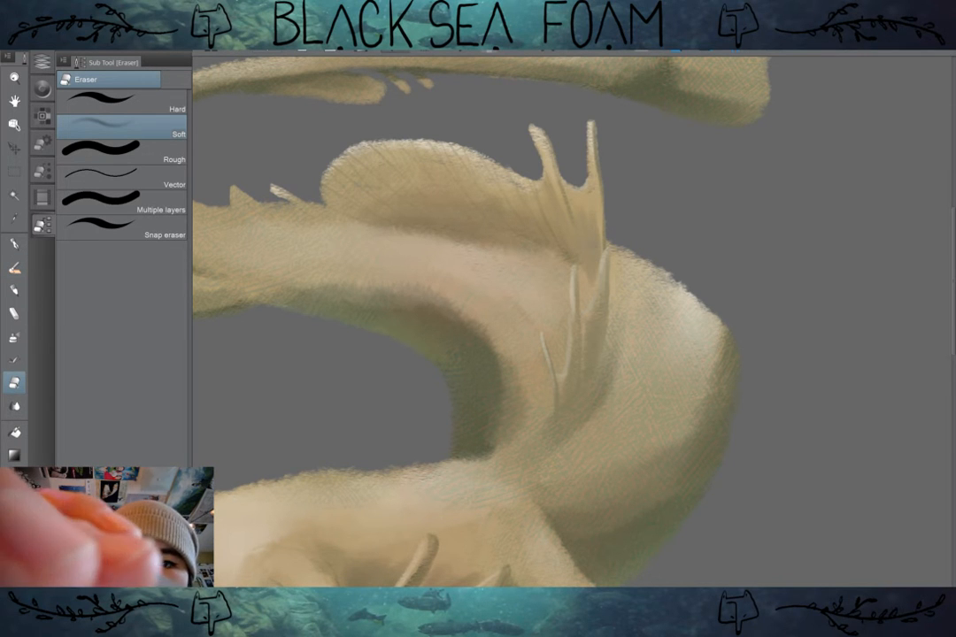
pyautogui.click(14, 266)
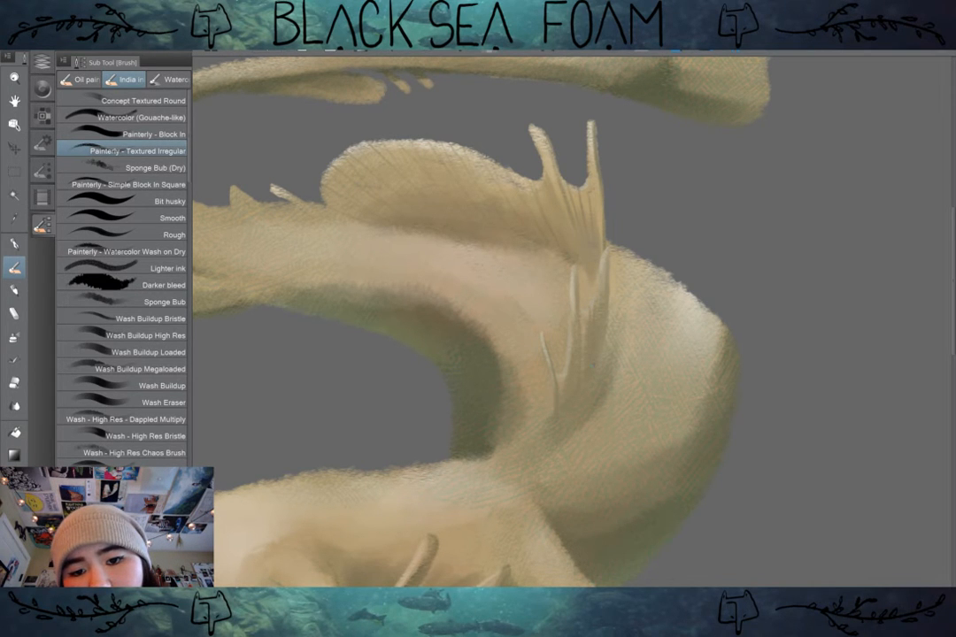
pyautogui.scroll(-6, 564, 373)
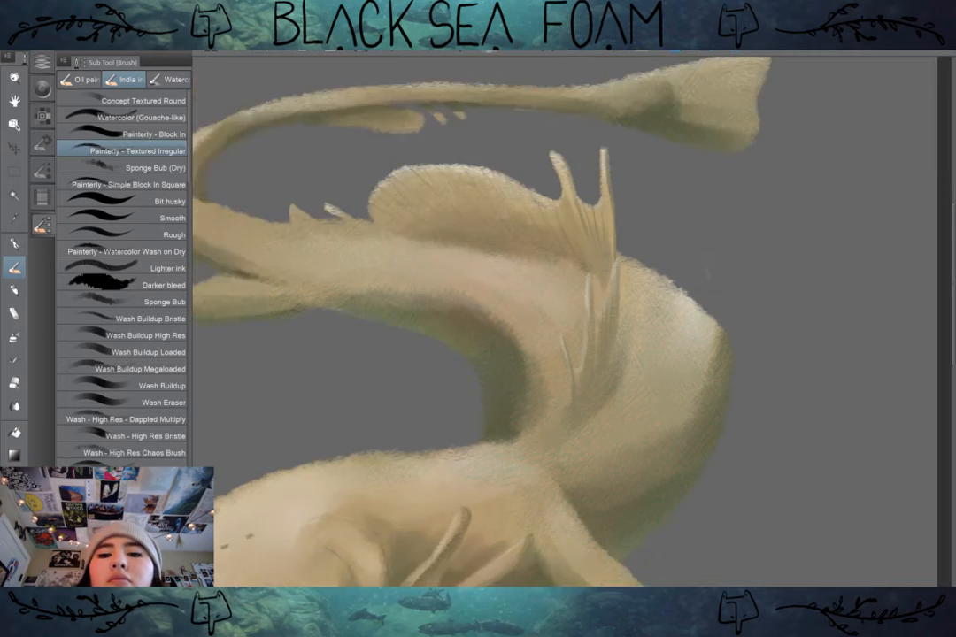
# Step: Examine the dorsal fins, back, front leg and hind fin both from afar and up close
pyautogui.scroll(6, 728, 340)
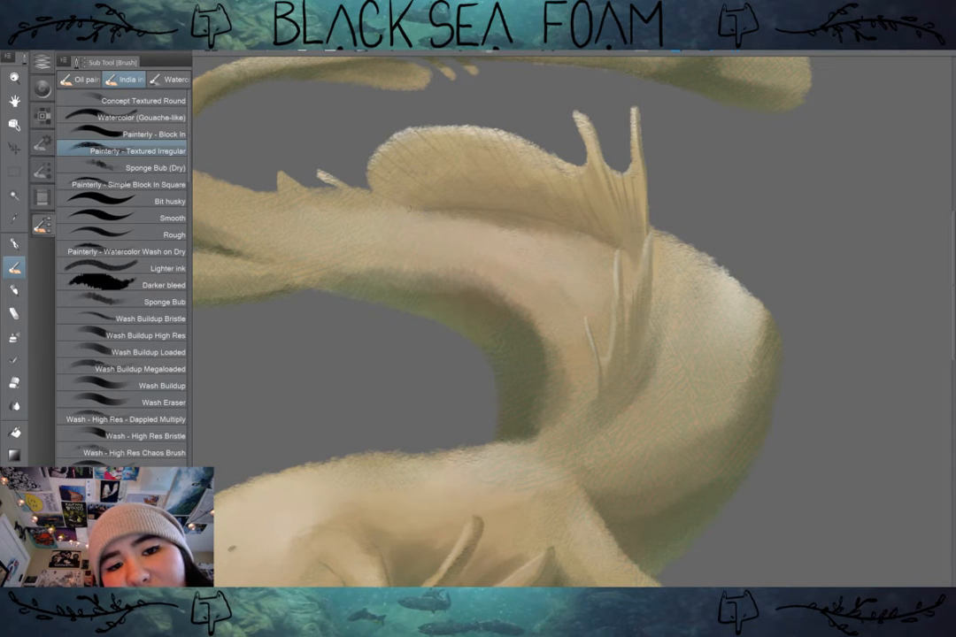
pyautogui.scroll(-3, 665, 315)
pyautogui.moveTo(620, 336); pyautogui.dragTo(559, 316)
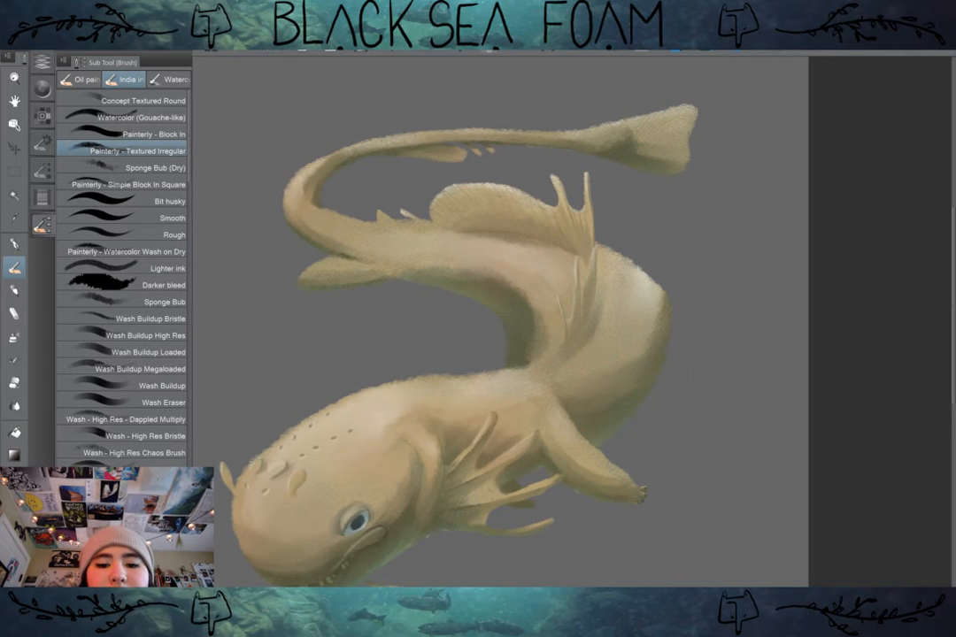
pyautogui.scroll(-3, 659, 451)
pyautogui.moveTo(658, 451); pyautogui.dragTo(662, 412)
pyautogui.scroll(5, 655, 398)
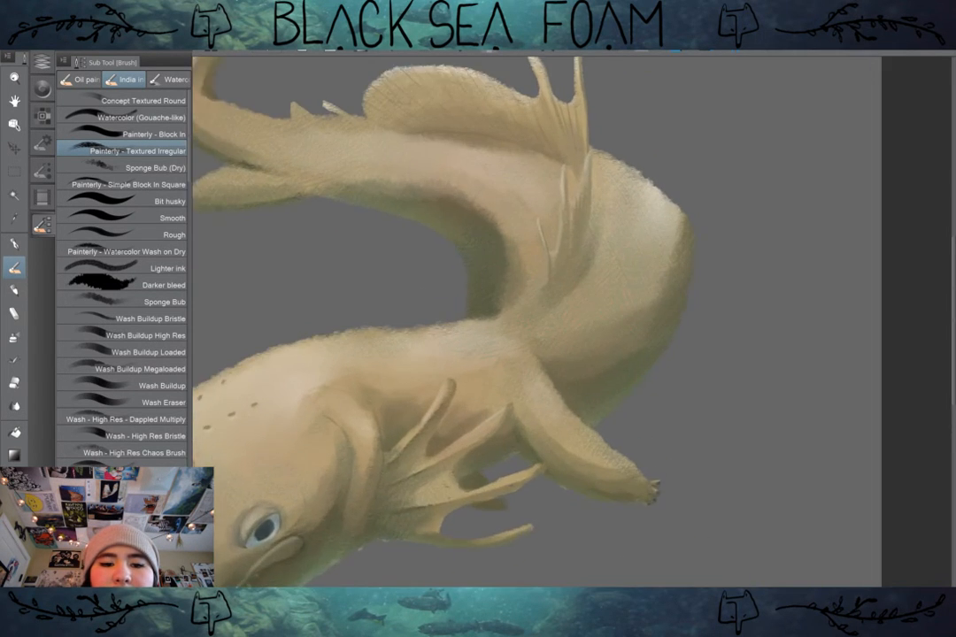
pyautogui.moveTo(531, 310); pyautogui.dragTo(735, 435)
pyautogui.scroll(4, 495, 321)
pyautogui.moveTo(495, 321); pyautogui.dragTo(610, 337)
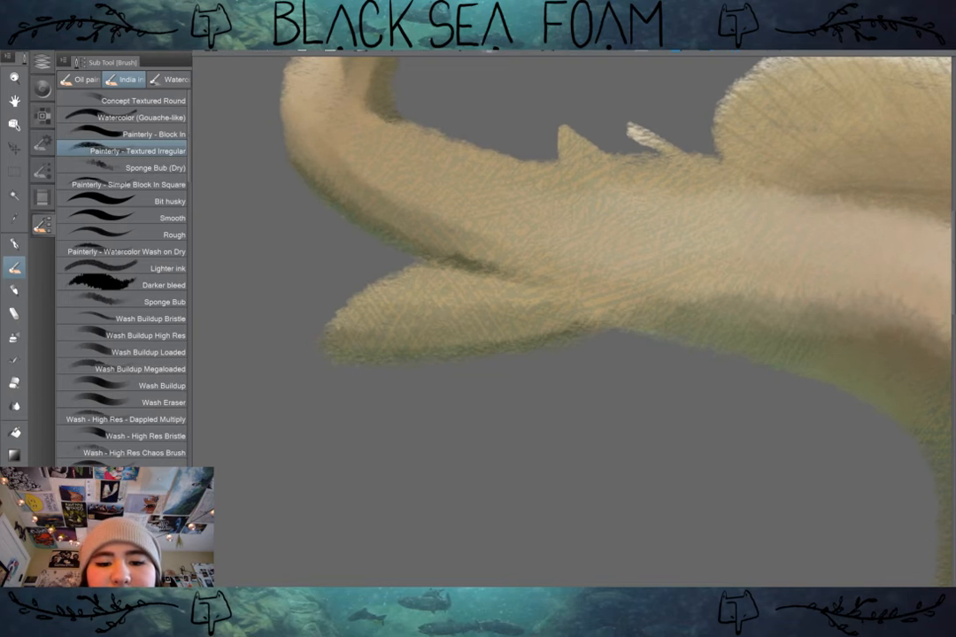
# Step: Paint a thin dark curved line across the hind fin at the tail's base with the Painterly - Textured Irregular brush
pyautogui.moveTo(426, 299); pyautogui.dragTo(414, 346)
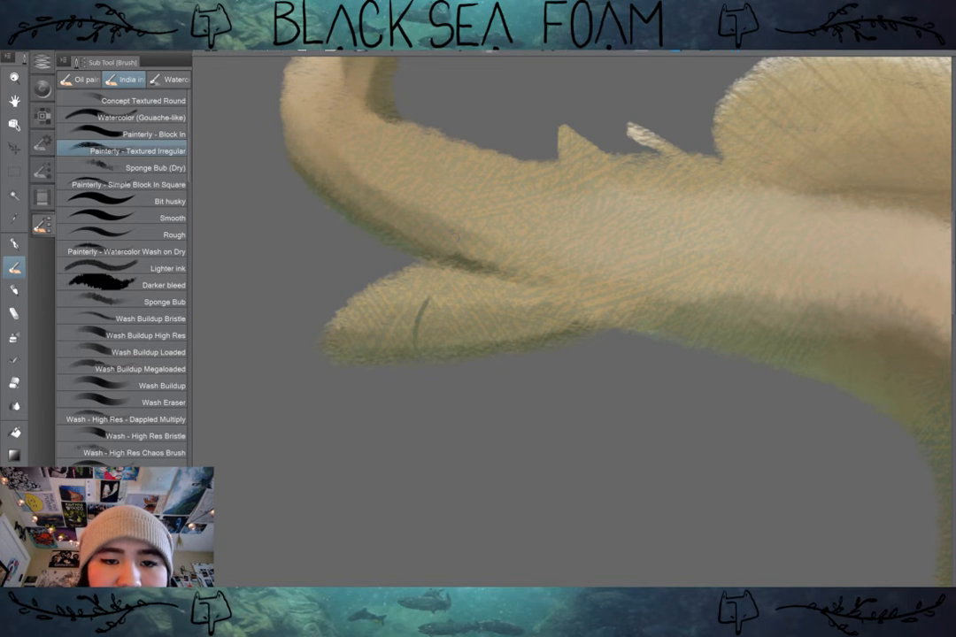
pyautogui.scroll(-6, 585, 319)
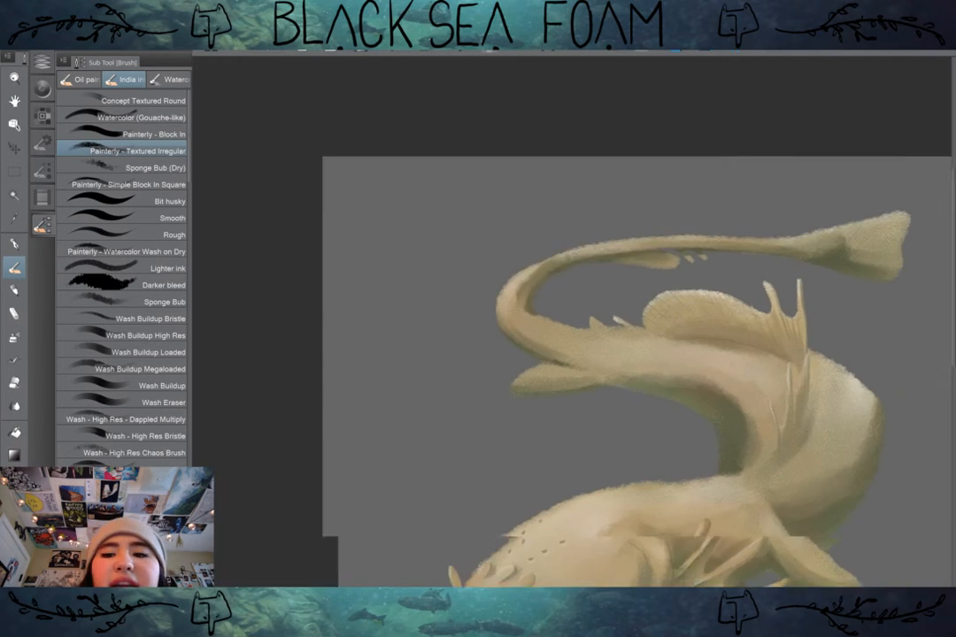
pyautogui.scroll(-4, 584, 354)
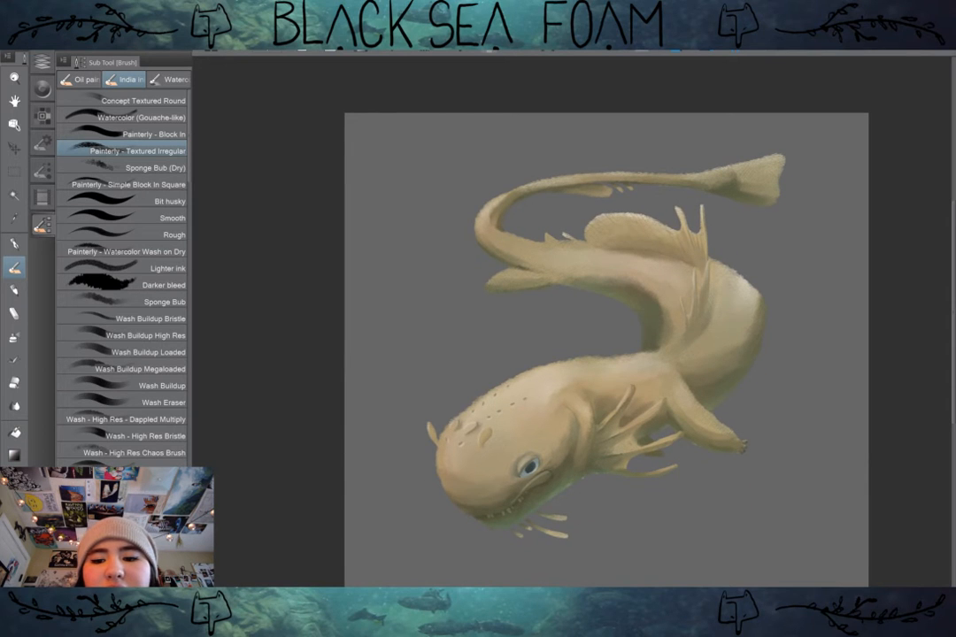
pyautogui.scroll(5, 553, 253)
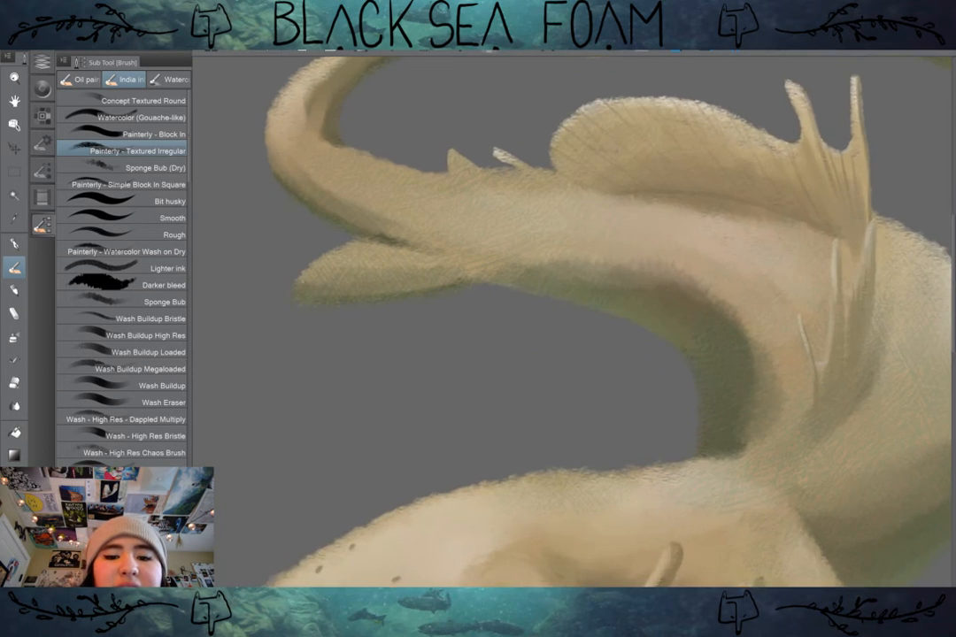
pyautogui.scroll(-6, 668, 290)
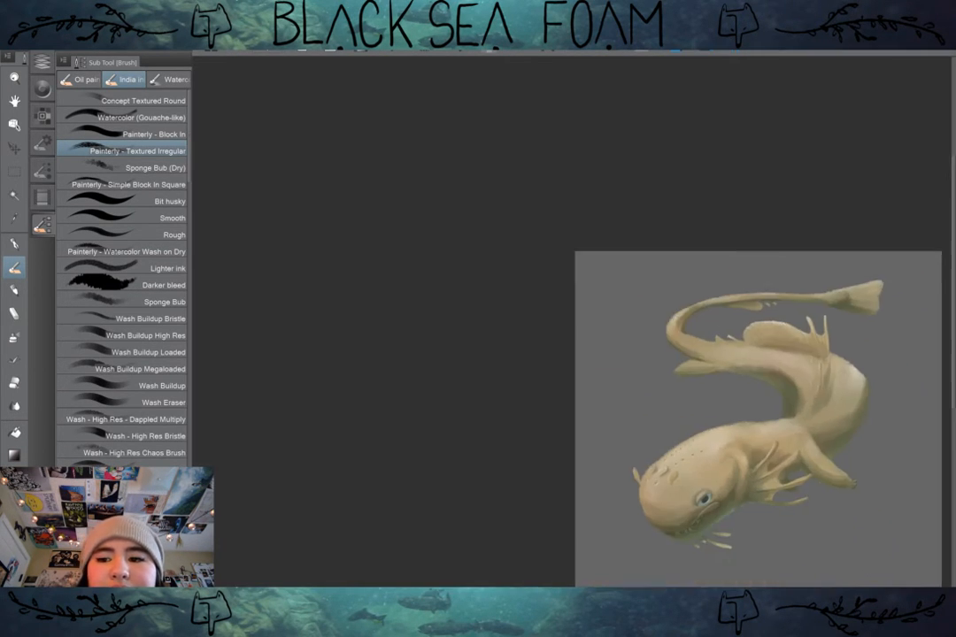
pyautogui.scroll(5, 617, 237)
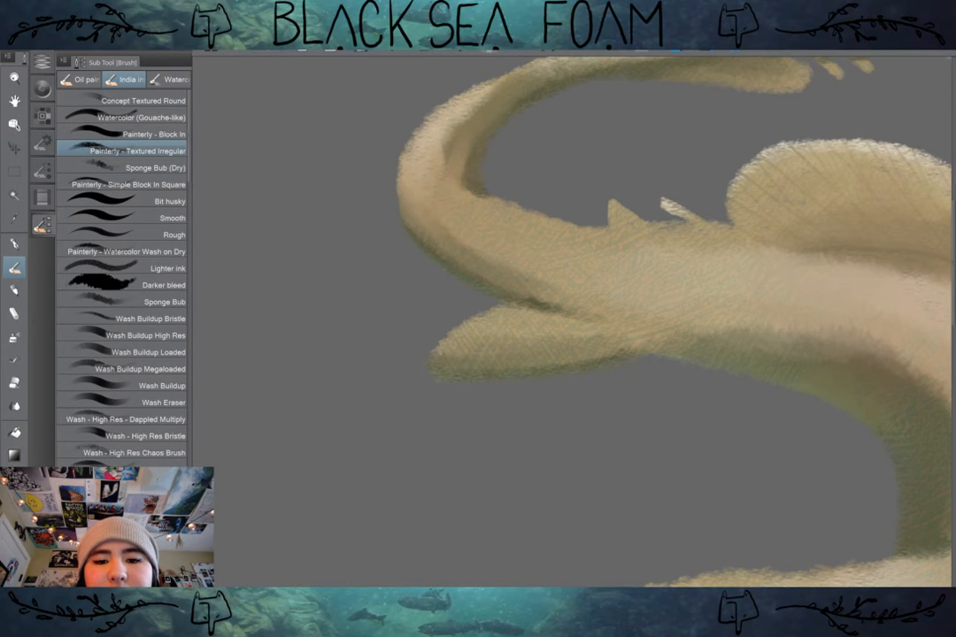
pyautogui.scroll(-3, 632, 318)
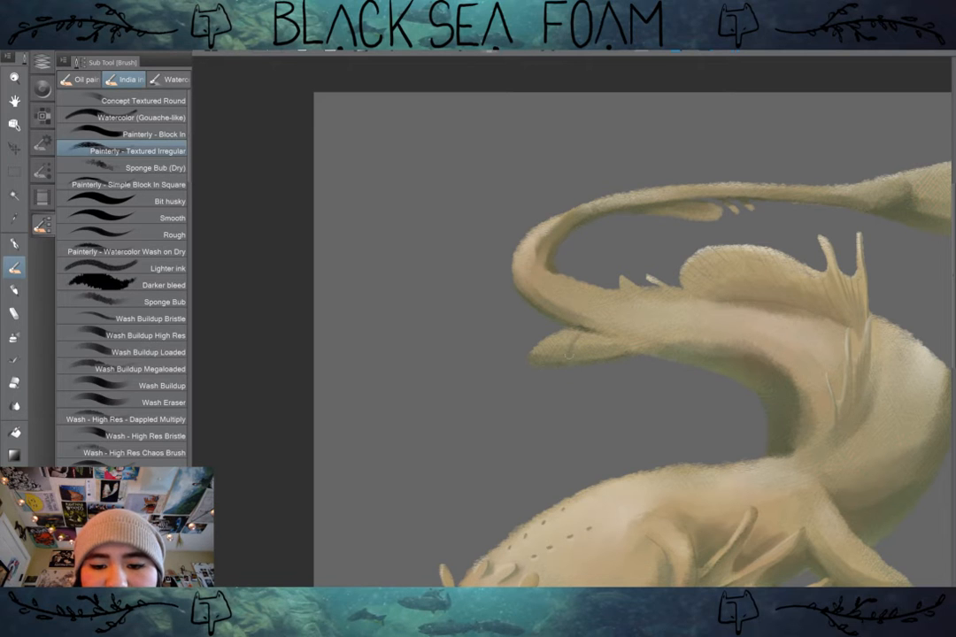
# Step: Add thin dark lengthwise rays to the hind fin at the tail's base
pyautogui.moveTo(482, 312)
pyautogui.mouseDown()
pyautogui.moveTo(384, 250)
pyautogui.moveTo(325, 189)
pyautogui.mouseUp()
pyautogui.scroll(-1, 721, 354)
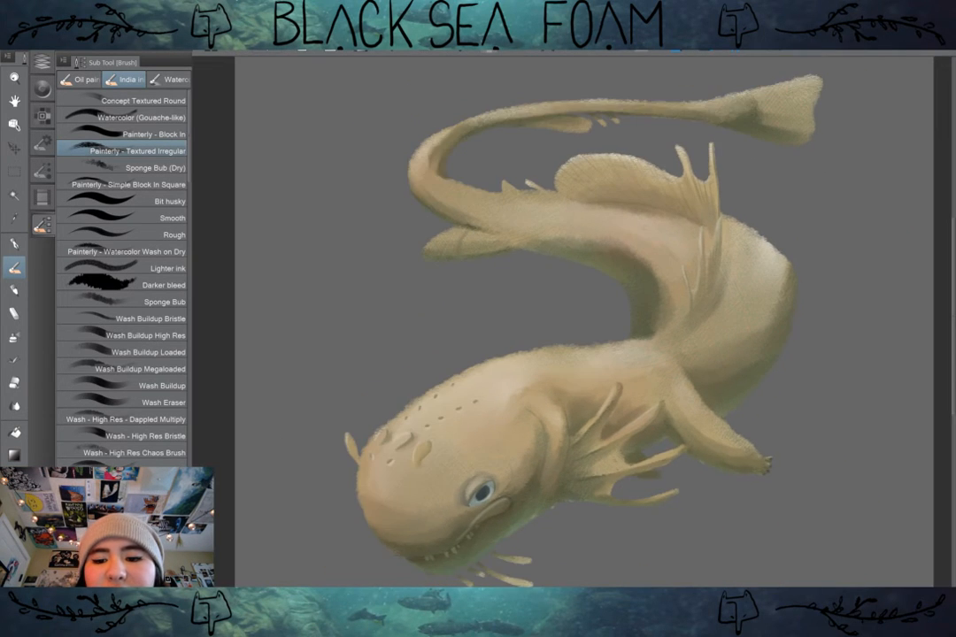
pyautogui.moveTo(722, 354); pyautogui.dragTo(695, 302)
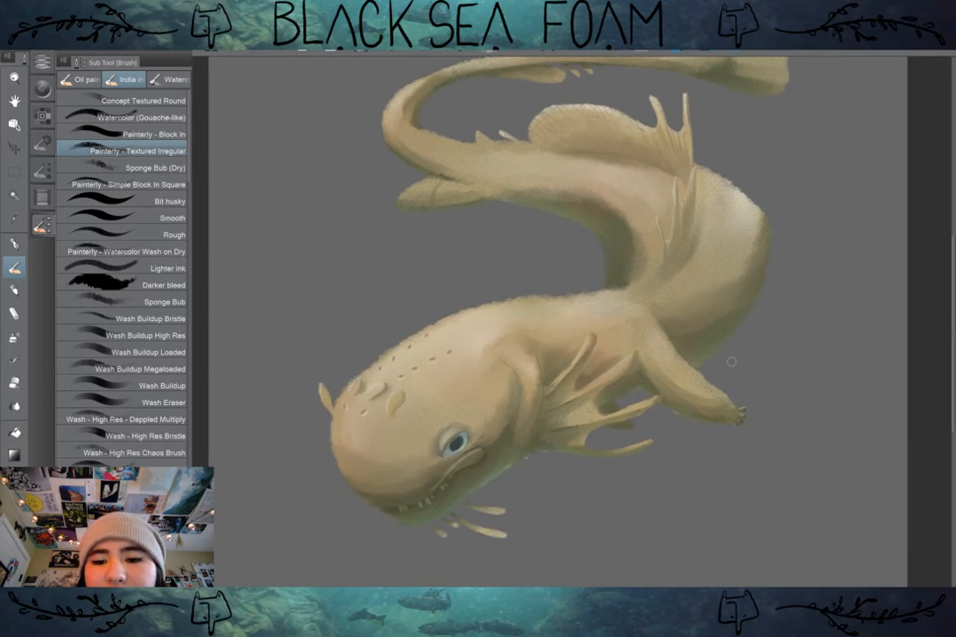
pyautogui.moveTo(731, 361); pyautogui.dragTo(806, 490)
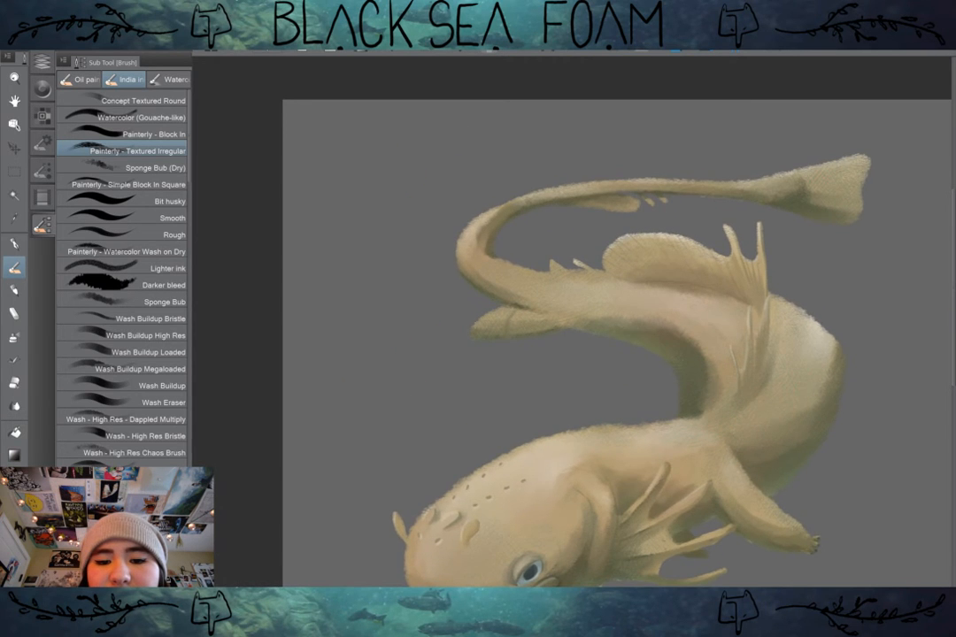
pyautogui.scroll(2, 569, 372)
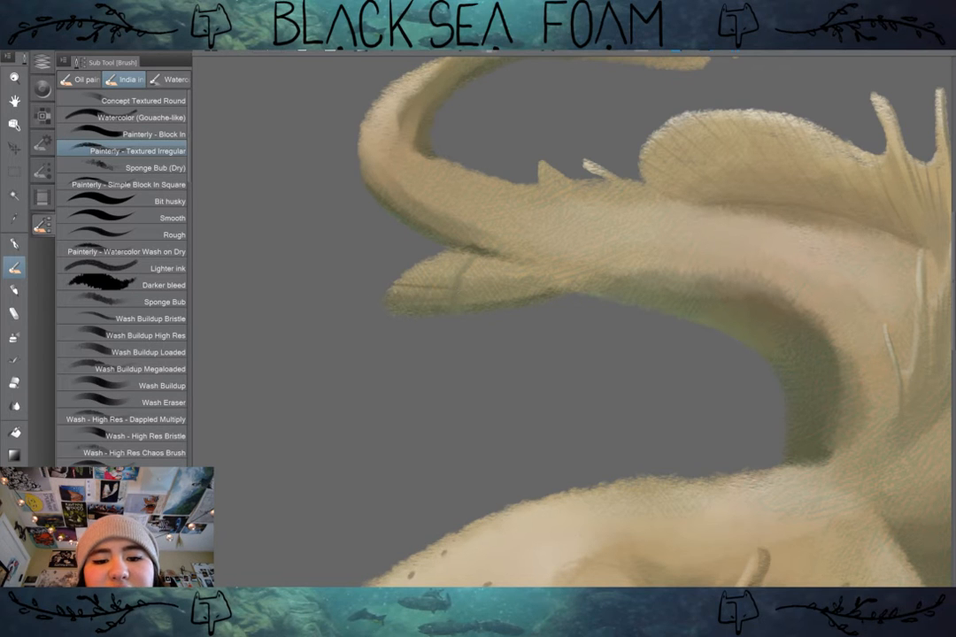
pyautogui.scroll(-4, 546, 302)
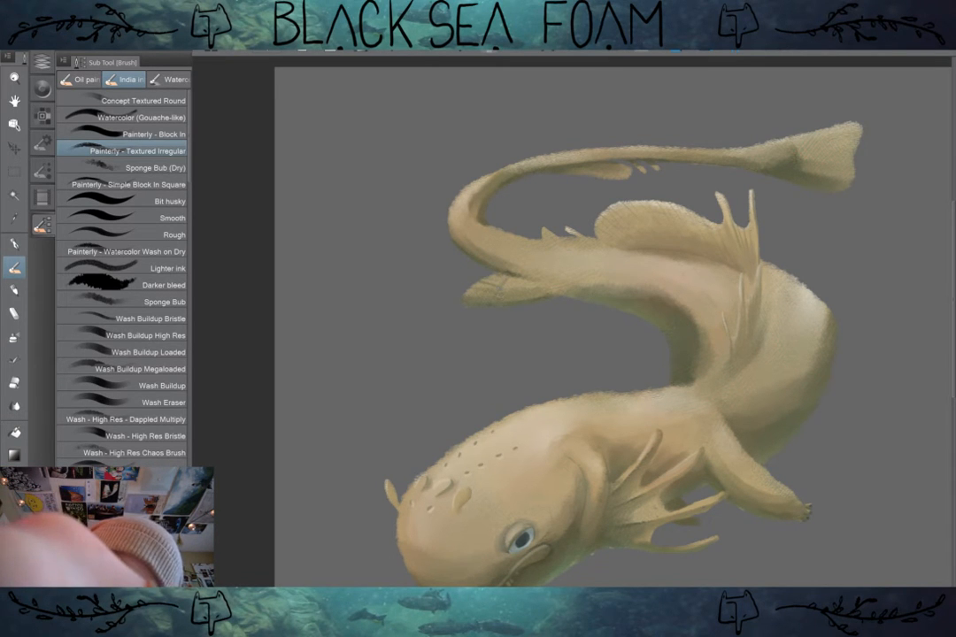
# Step: Paint fine dark rays in the small fin beneath the tail and across the flared tail fin
pyautogui.moveTo(419, 281); pyautogui.dragTo(441, 352)
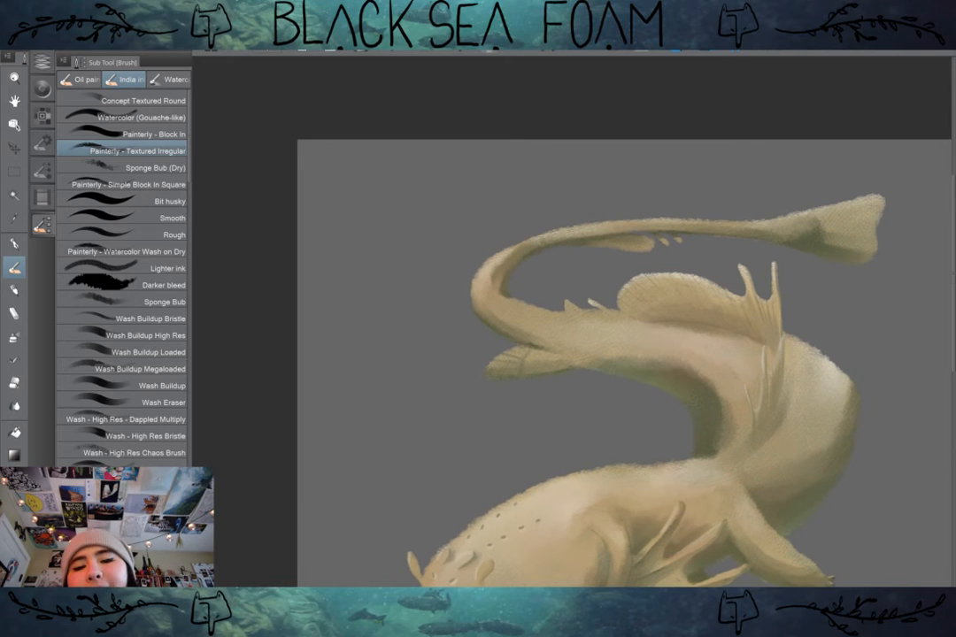
pyautogui.scroll(3, 666, 252)
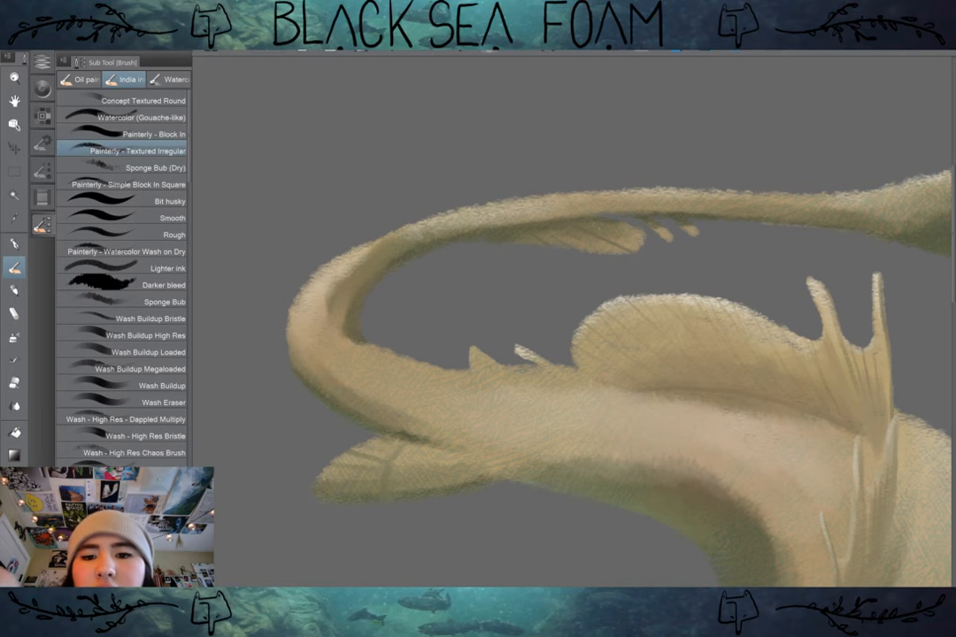
pyautogui.scroll(-3, 820, 346)
pyautogui.moveTo(820, 346); pyautogui.dragTo(629, 340)
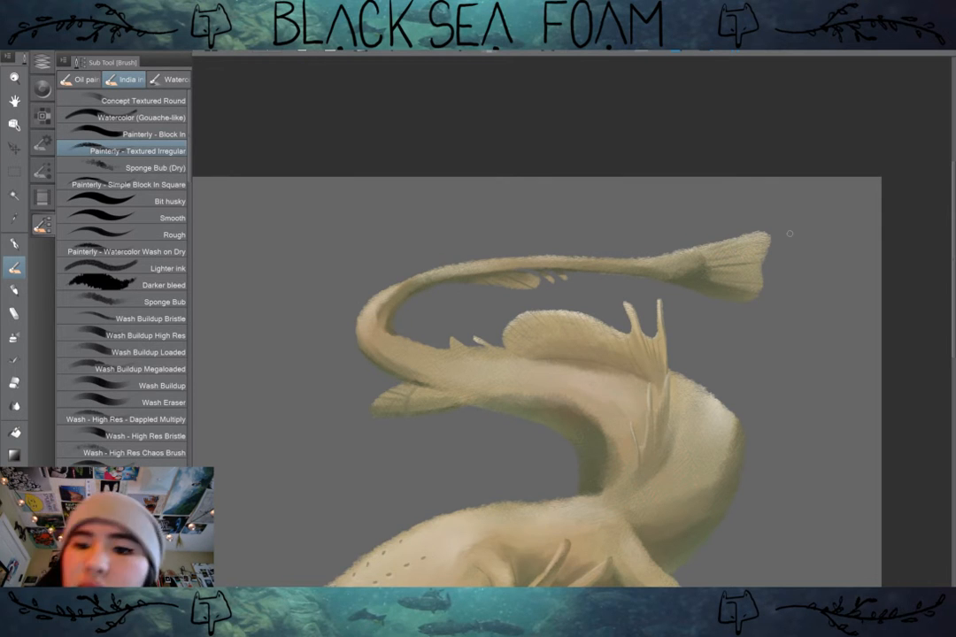
# Step: Paint a row of short pinkish nubs along the upper edge of the front leg, near the body
pyautogui.scroll(-4, 793, 354)
pyautogui.moveTo(793, 354); pyautogui.dragTo(818, 210)
pyautogui.scroll(2, 822, 386)
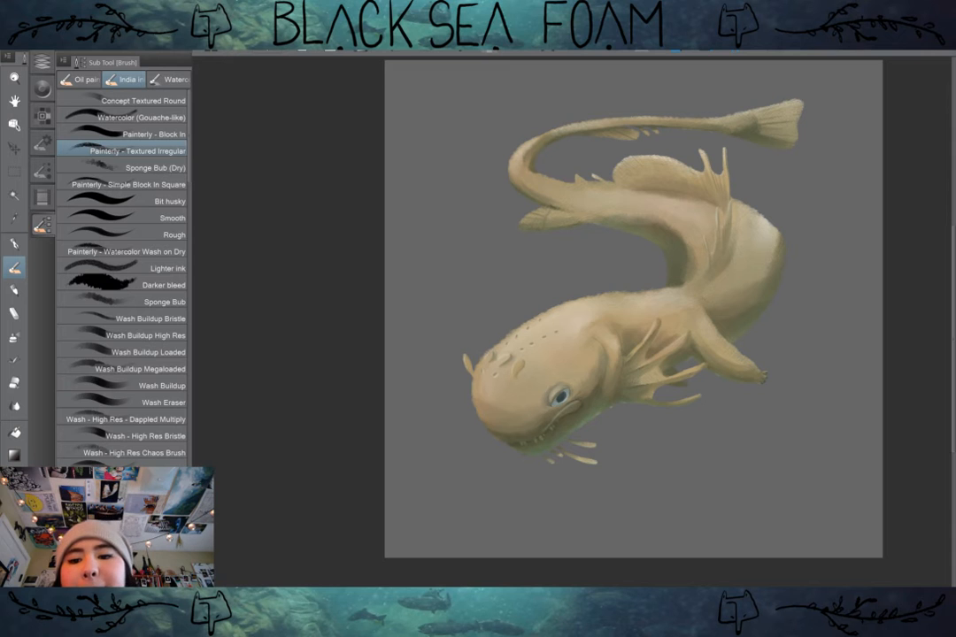
pyautogui.scroll(4, 827, 262)
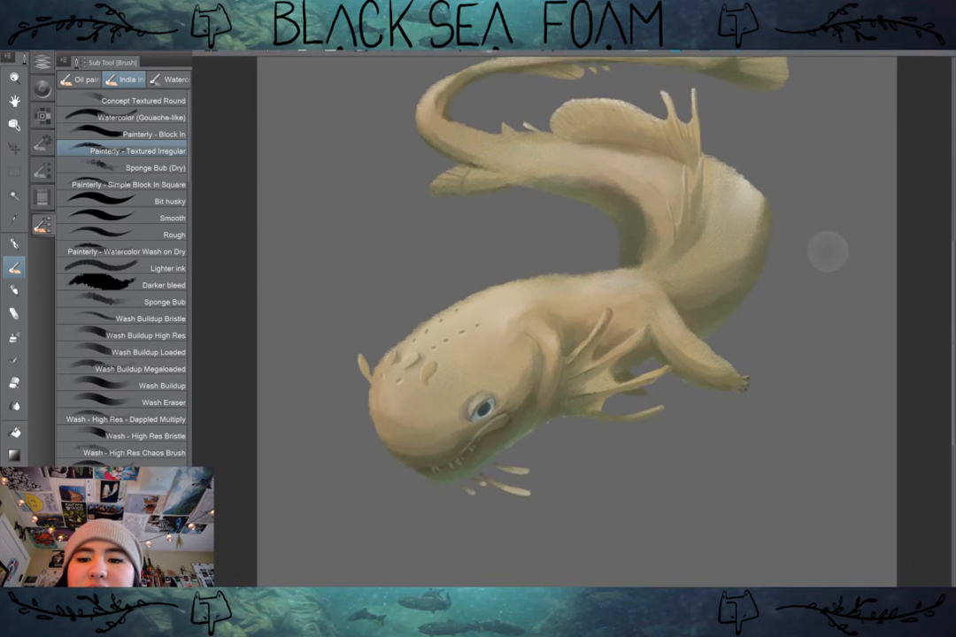
pyautogui.scroll(-3, 827, 258)
pyautogui.moveTo(828, 258); pyautogui.dragTo(821, 303)
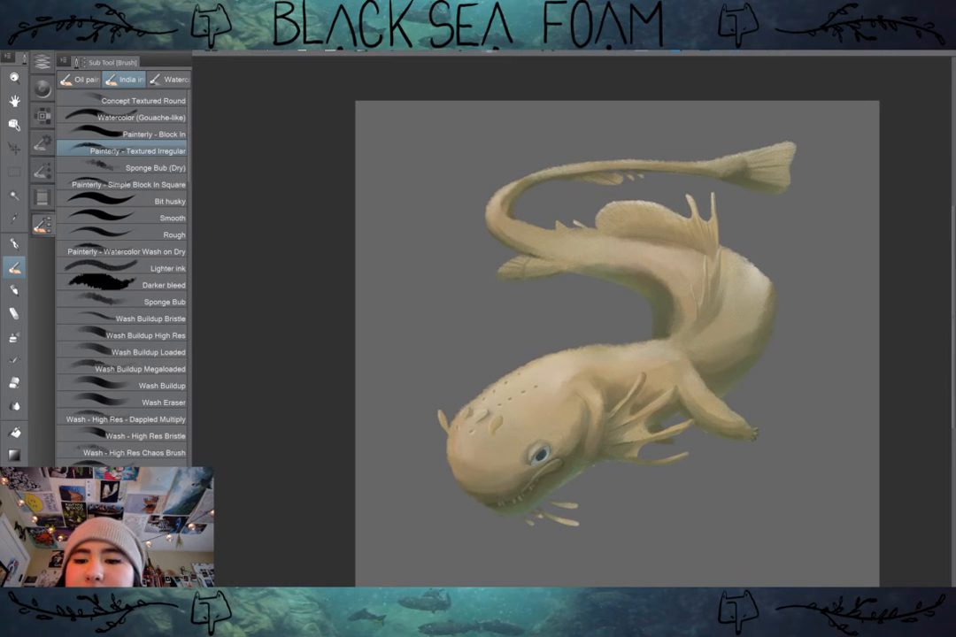
pyautogui.scroll(6, 794, 459)
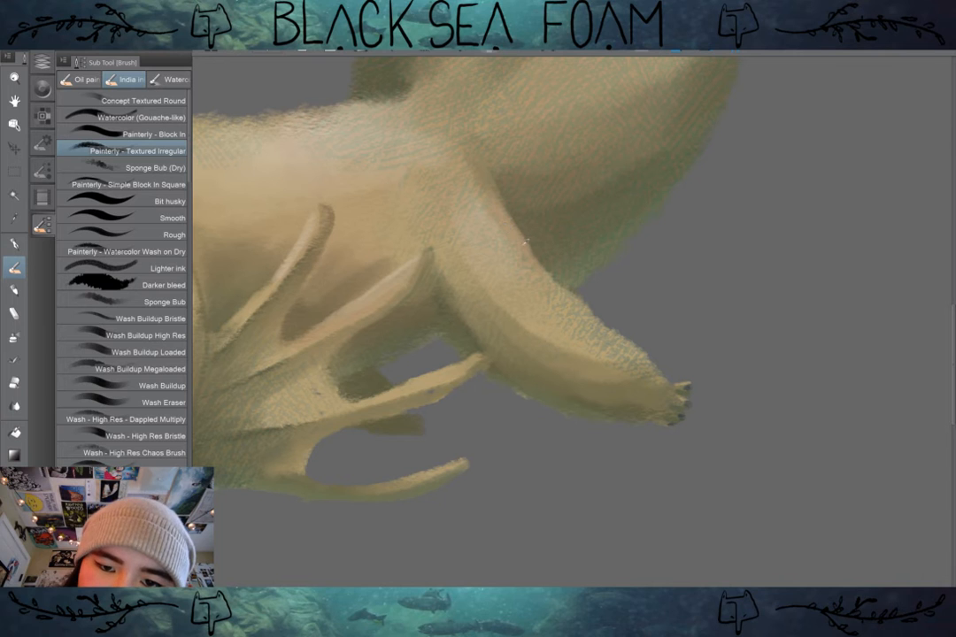
pyautogui.moveTo(509, 215)
pyautogui.mouseDown()
pyautogui.moveTo(525, 205)
pyautogui.moveTo(533, 220)
pyautogui.mouseUp()
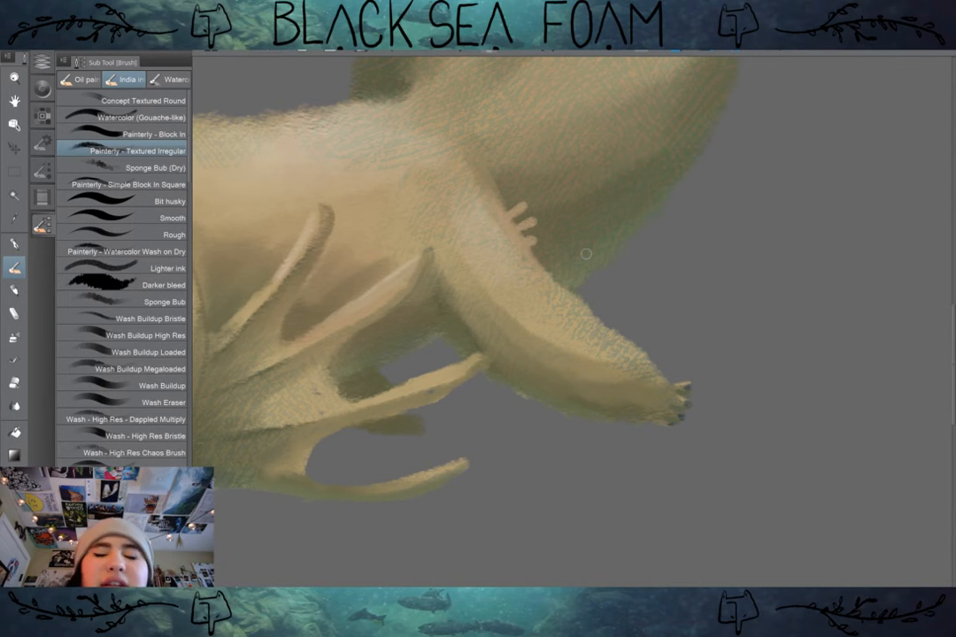
pyautogui.moveTo(601, 285)
pyautogui.mouseDown()
pyautogui.moveTo(634, 312)
pyautogui.moveTo(705, 341)
pyautogui.mouseUp()
# Step: Try short nubs and small pale dabs on the shaded side of the front leg
pyautogui.scroll(-5, 770, 297)
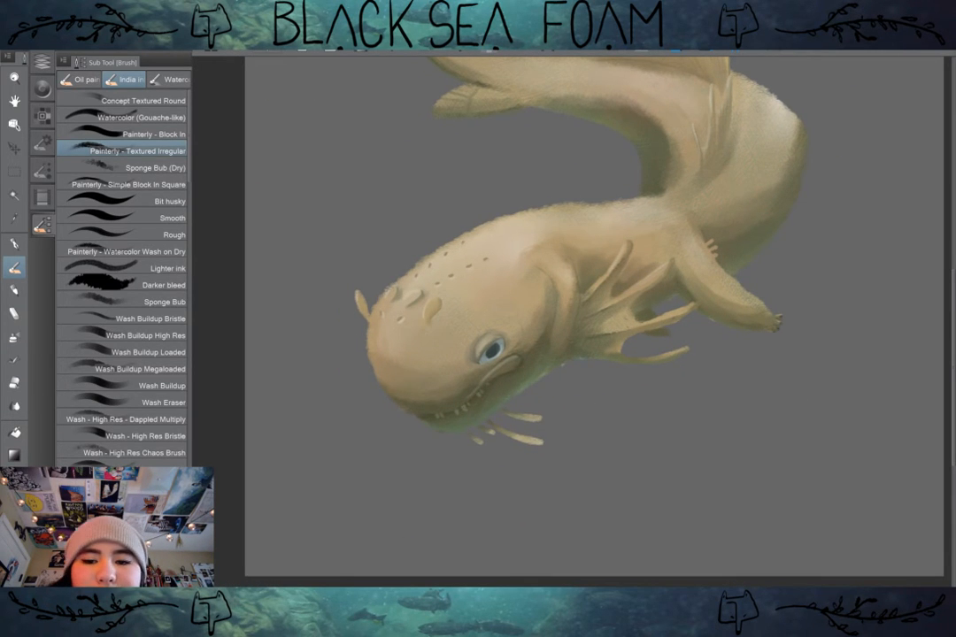
pyautogui.scroll(3, 786, 251)
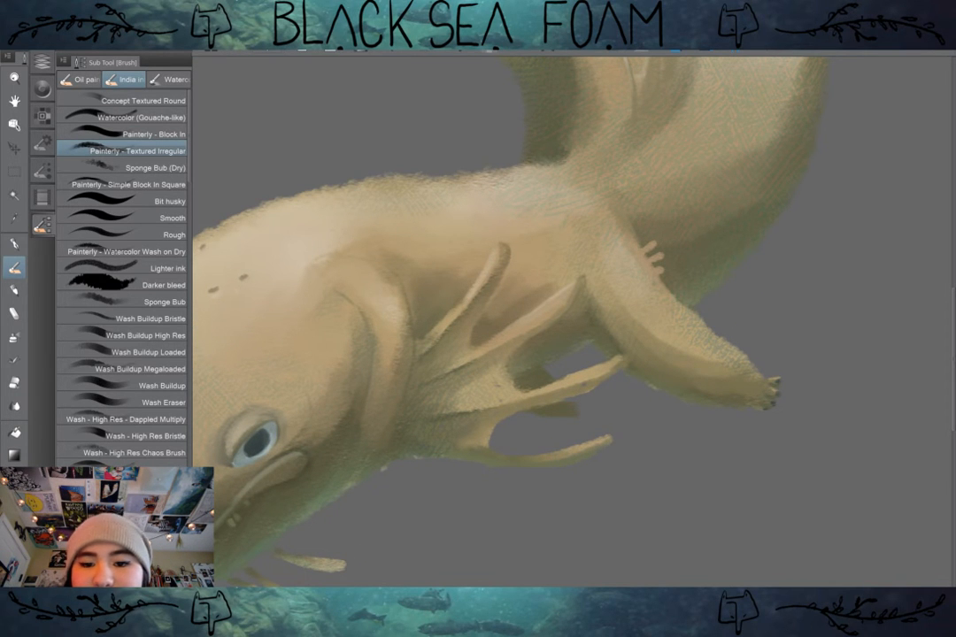
pyautogui.moveTo(647, 335); pyautogui.dragTo(664, 342)
pyautogui.hotkey('ctrl', 'z')
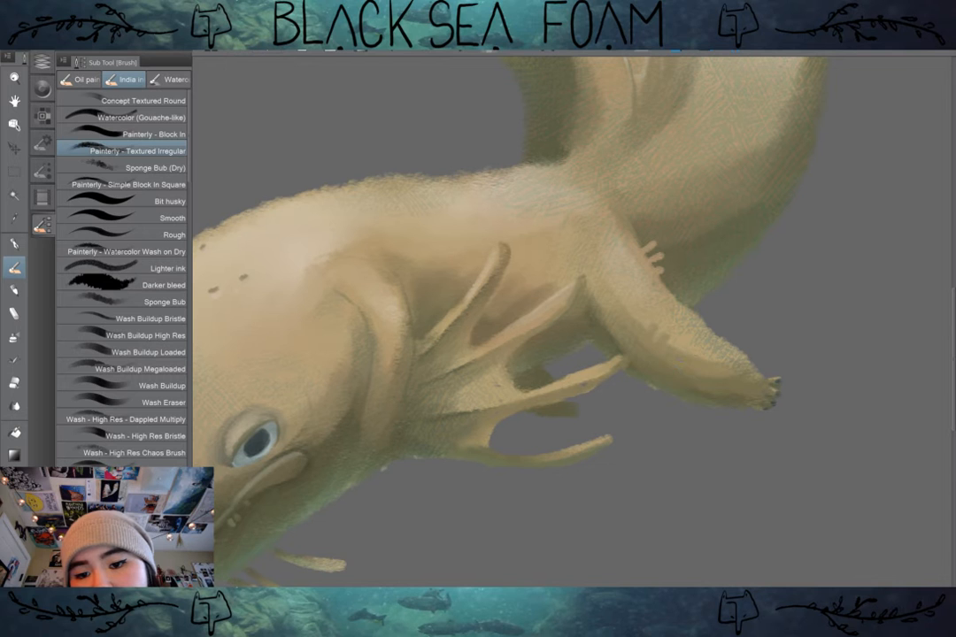
pyautogui.click(705, 373)
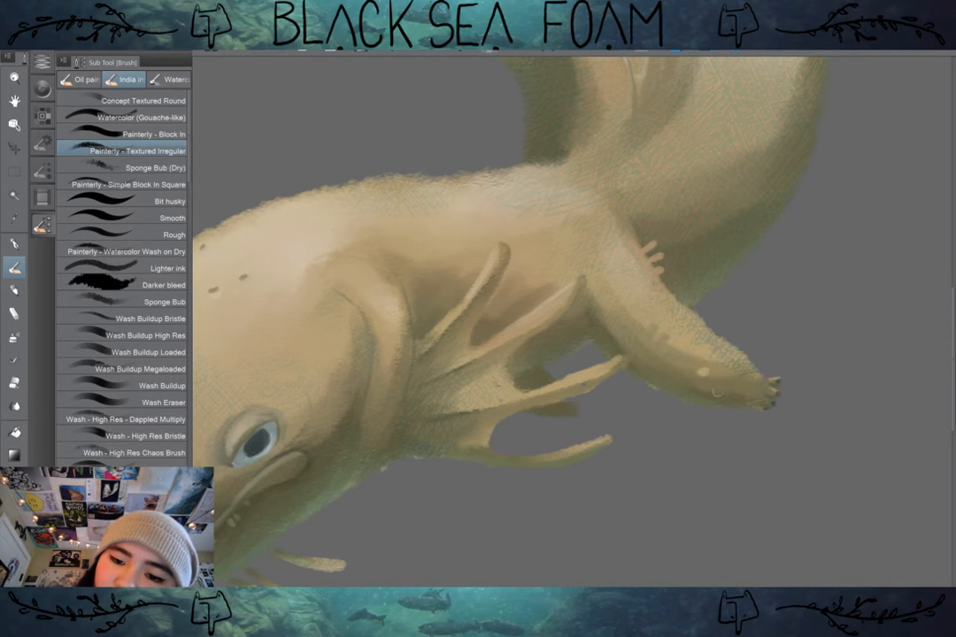
pyautogui.click(722, 378)
pyautogui.scroll(-3, 779, 364)
pyautogui.moveTo(830, 290); pyautogui.dragTo(768, 288)
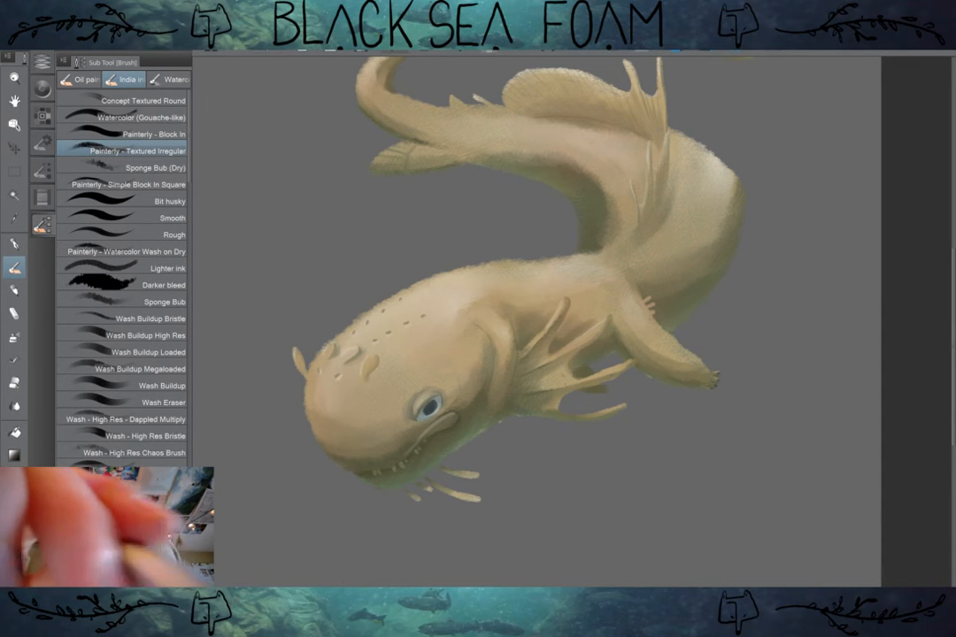
# Step: Examine the front leg's nubs, the gills and the whole creature from several distances
pyautogui.scroll(1, 712, 356)
pyautogui.moveTo(932, 337); pyautogui.dragTo(922, 315)
pyautogui.click(637, 326)
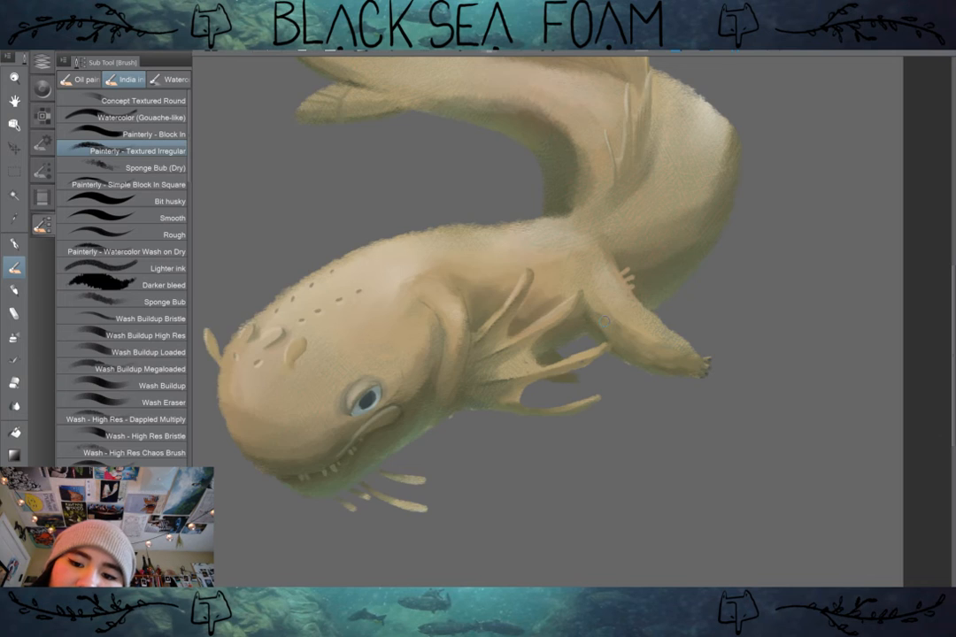
pyautogui.scroll(-1, 684, 298)
pyautogui.moveTo(684, 298); pyautogui.dragTo(786, 320)
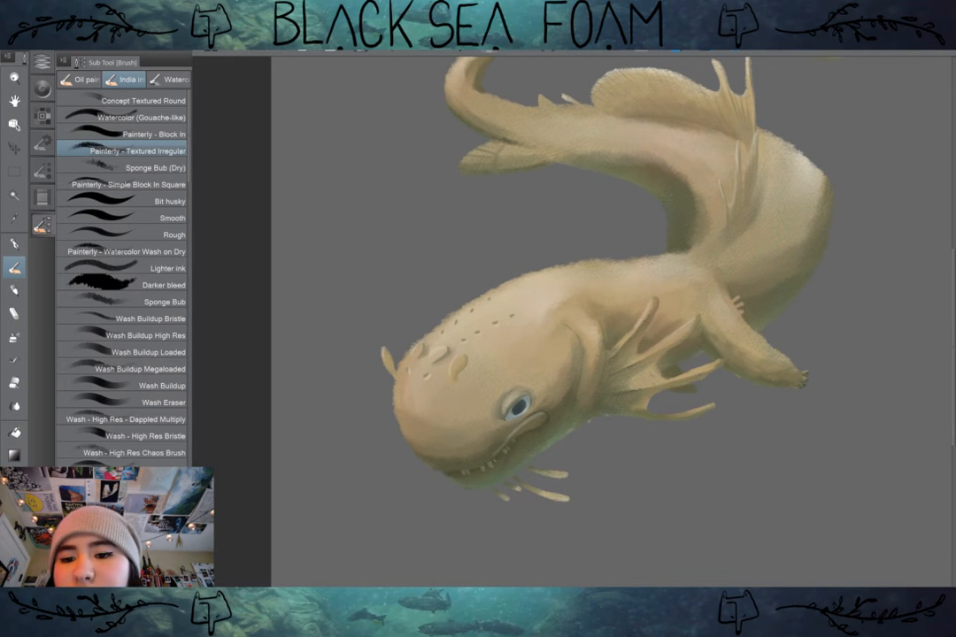
pyautogui.scroll(-1, 796, 419)
pyautogui.moveTo(797, 419); pyautogui.dragTo(770, 424)
pyautogui.scroll(2, 801, 424)
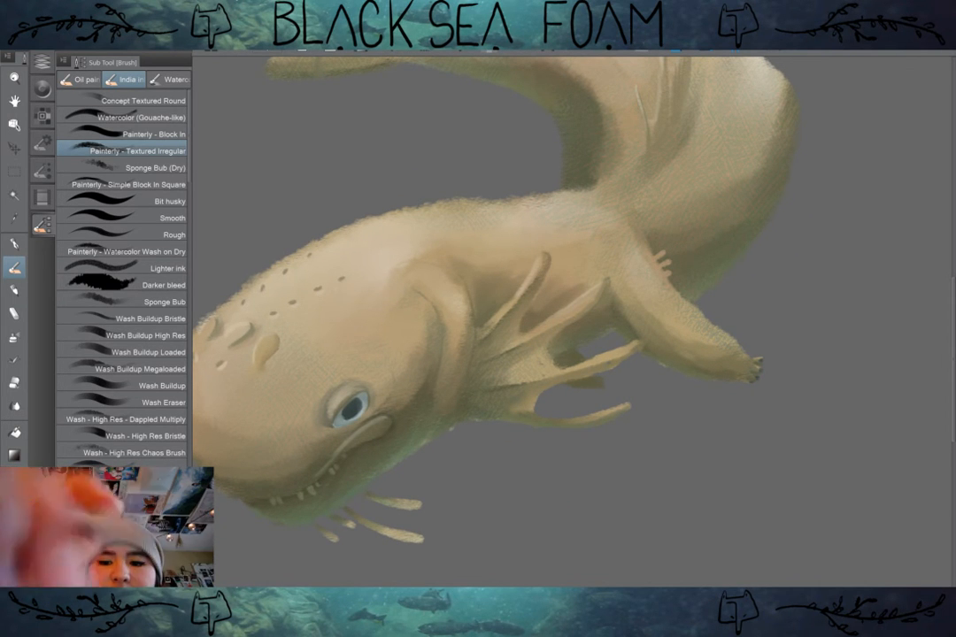
pyautogui.scroll(-1, 492, 321)
pyautogui.scroll(-3, 772, 380)
pyautogui.scroll(2, 772, 380)
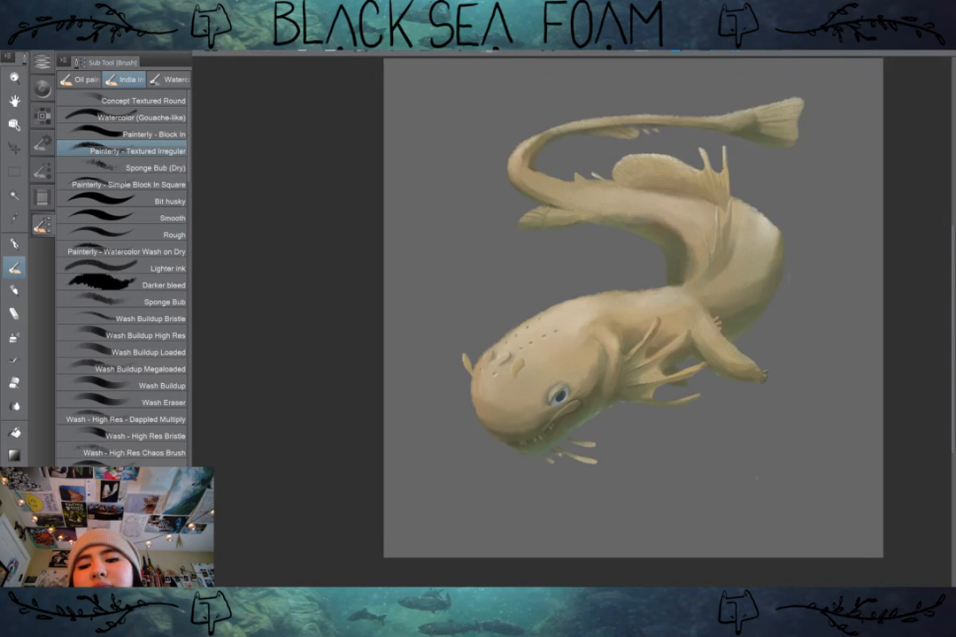
pyautogui.moveTo(772, 380); pyautogui.dragTo(779, 402)
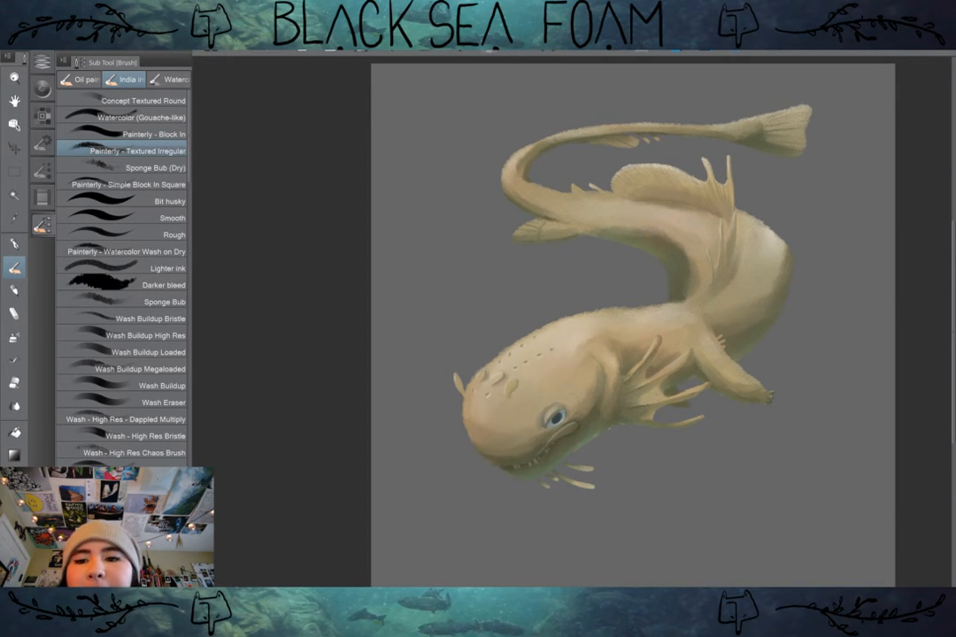
pyautogui.scroll(2, 765, 402)
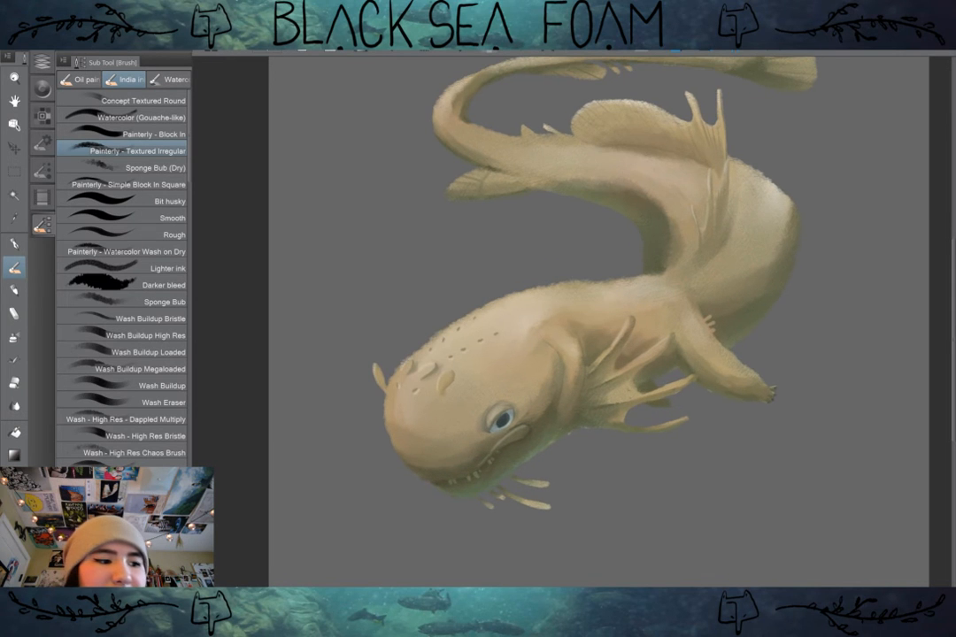
# Step: Switch from the Painterly - Textured Irregular brush to the Inker - Nib Gritty brush
pyautogui.moveTo(765, 401); pyautogui.dragTo(736, 414)
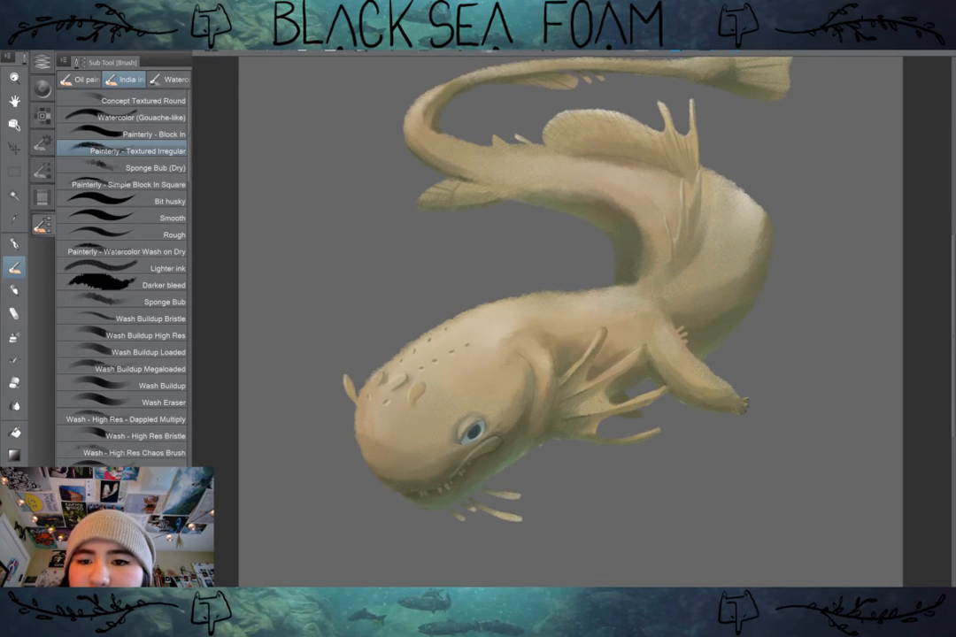
pyautogui.moveTo(676, 288)
pyautogui.mouseDown()
pyautogui.moveTo(614, 158)
pyautogui.moveTo(736, 307)
pyautogui.mouseUp()
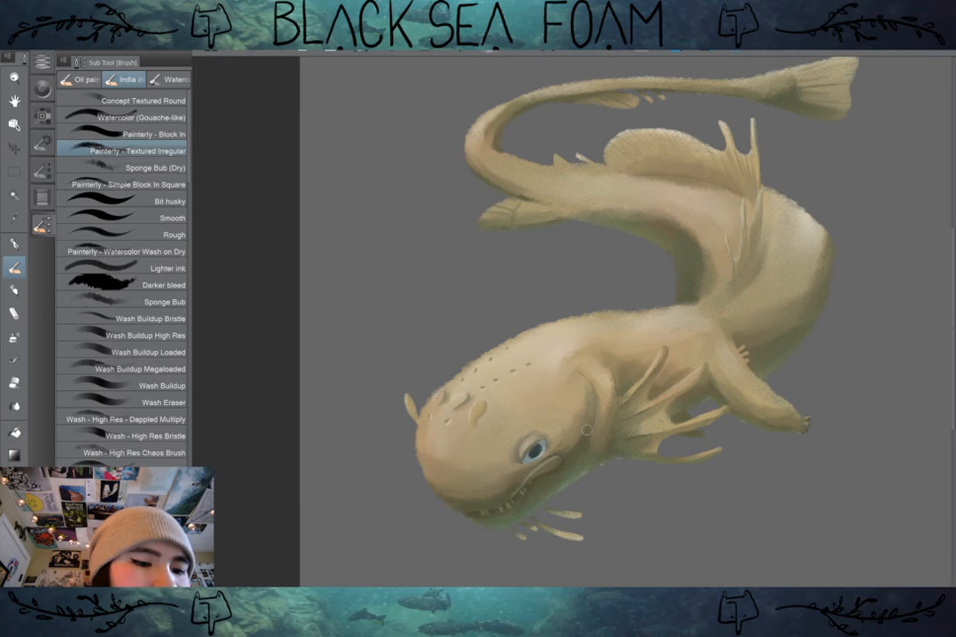
pyautogui.press('p')
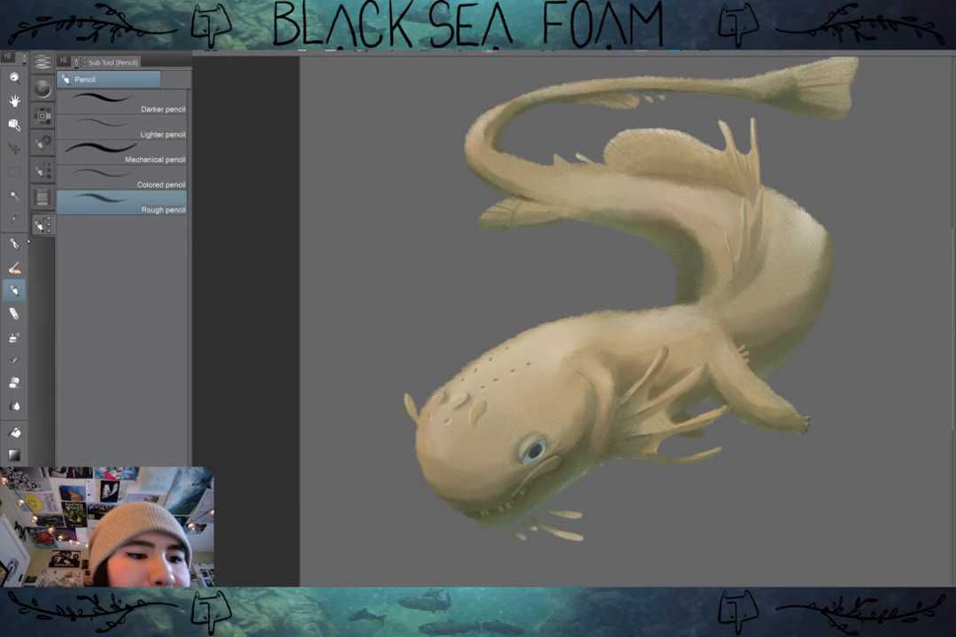
pyautogui.click(14, 268)
pyautogui.click(42, 171)
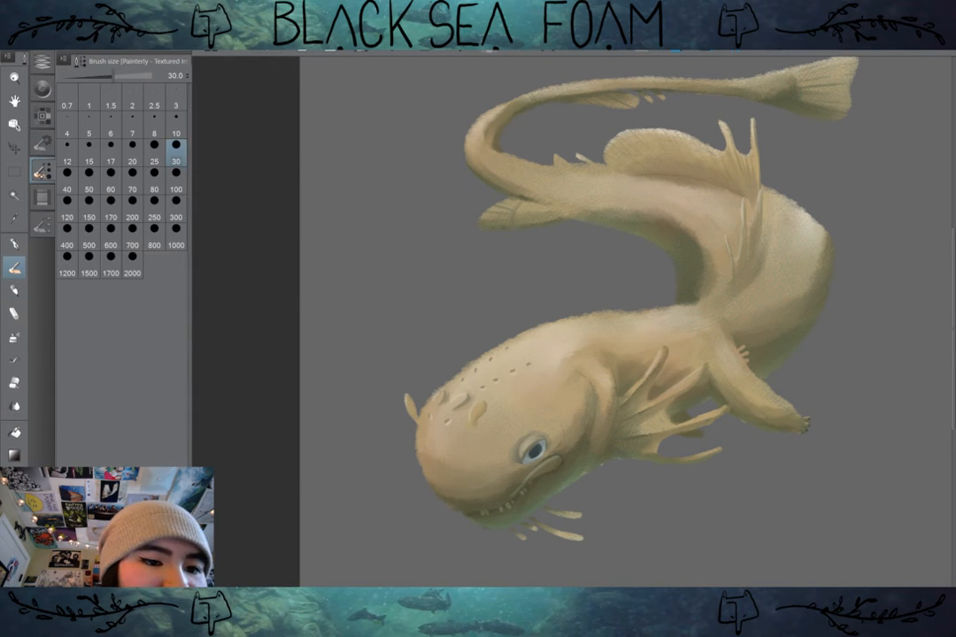
pyautogui.click(42, 225)
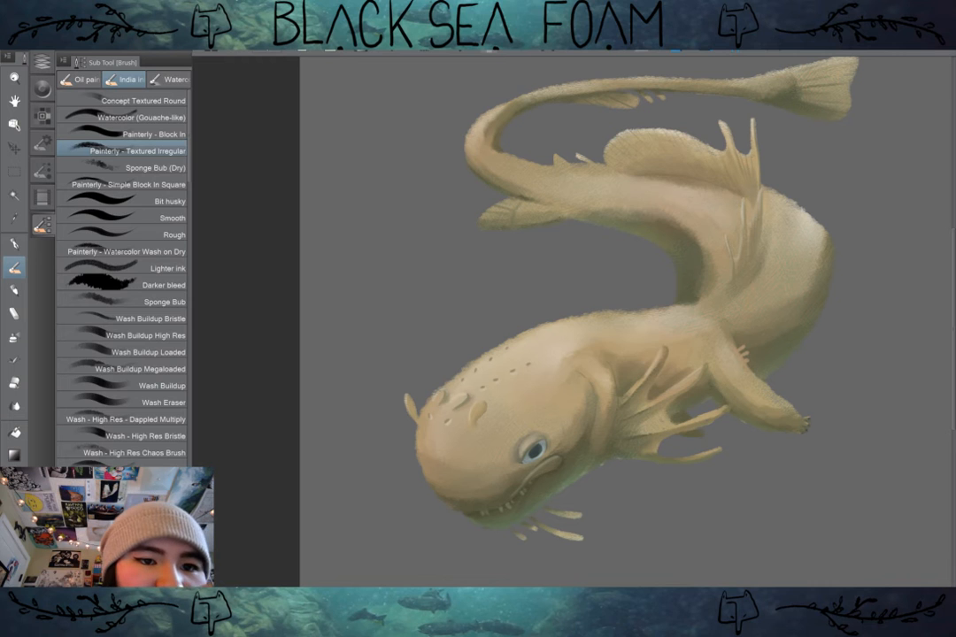
pyautogui.click(168, 76)
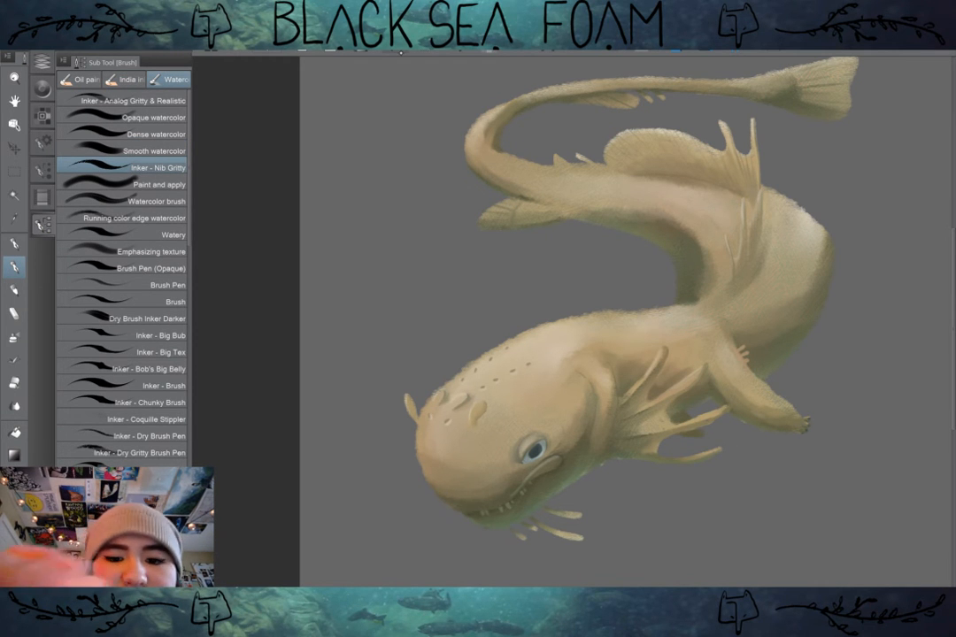
pyautogui.moveTo(655, 182); pyautogui.dragTo(608, 207)
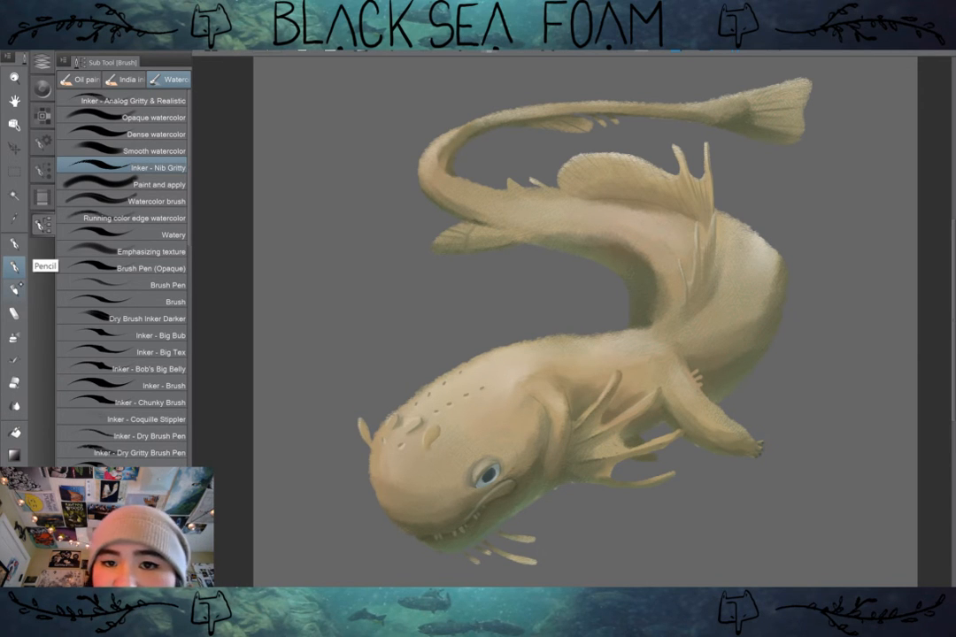
# Step: Handwrite the artist's signature below the front foot on a new top layer with its opacity set to 60%
pyautogui.click(42, 60)
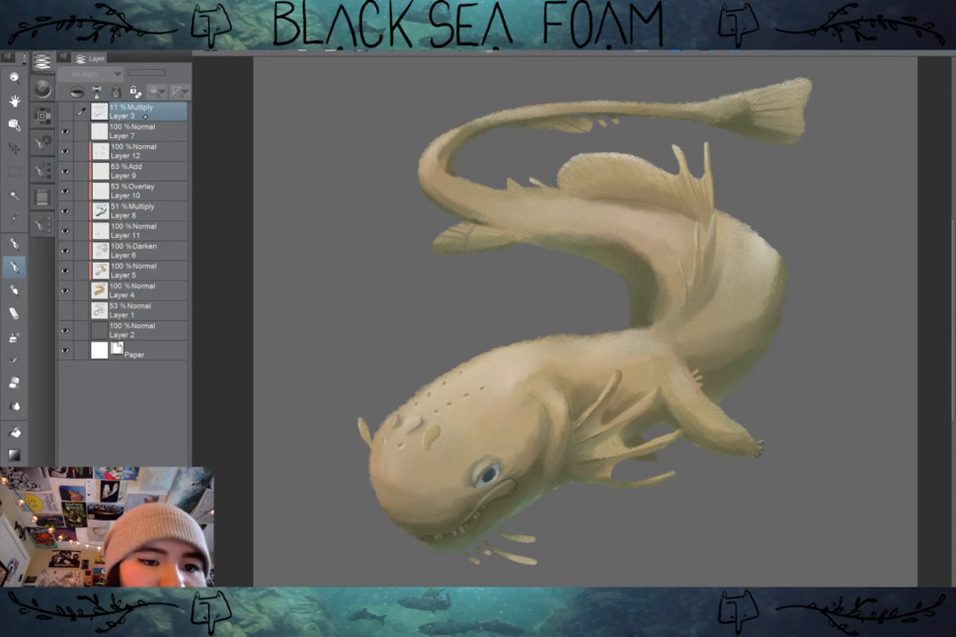
pyautogui.hotkey('ctrl', 'shift', 'n')
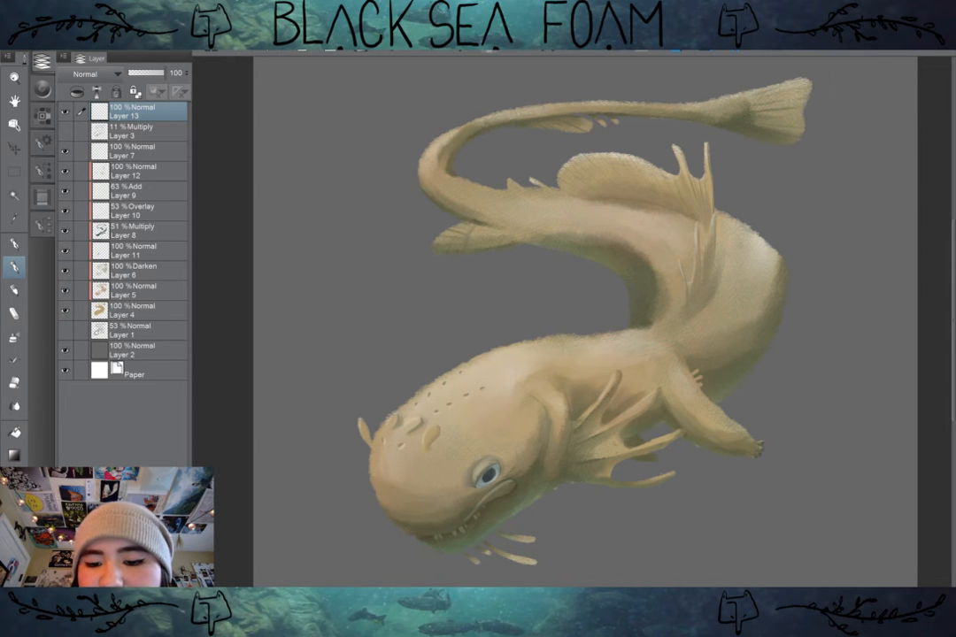
pyautogui.moveTo(688, 459)
pyautogui.mouseDown()
pyautogui.moveTo(688, 508)
pyautogui.moveTo(690, 468)
pyautogui.moveTo(702, 478)
pyautogui.moveTo(713, 460)
pyautogui.moveTo(719, 473)
pyautogui.moveTo(728, 463)
pyautogui.moveTo(723, 513)
pyautogui.moveTo(686, 489)
pyautogui.moveTo(700, 485)
pyautogui.moveTo(706, 506)
pyautogui.moveTo(710, 481)
pyautogui.moveTo(731, 509)
pyautogui.mouseUp()
pyautogui.moveTo(740, 482); pyautogui.dragTo(739, 504)
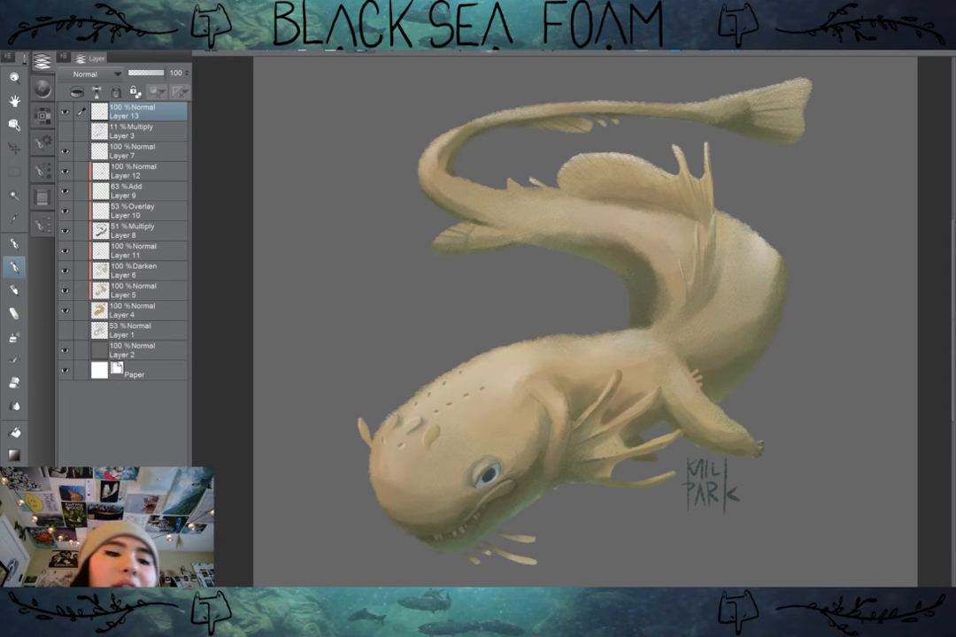
pyautogui.moveTo(163, 73); pyautogui.dragTo(150, 74)
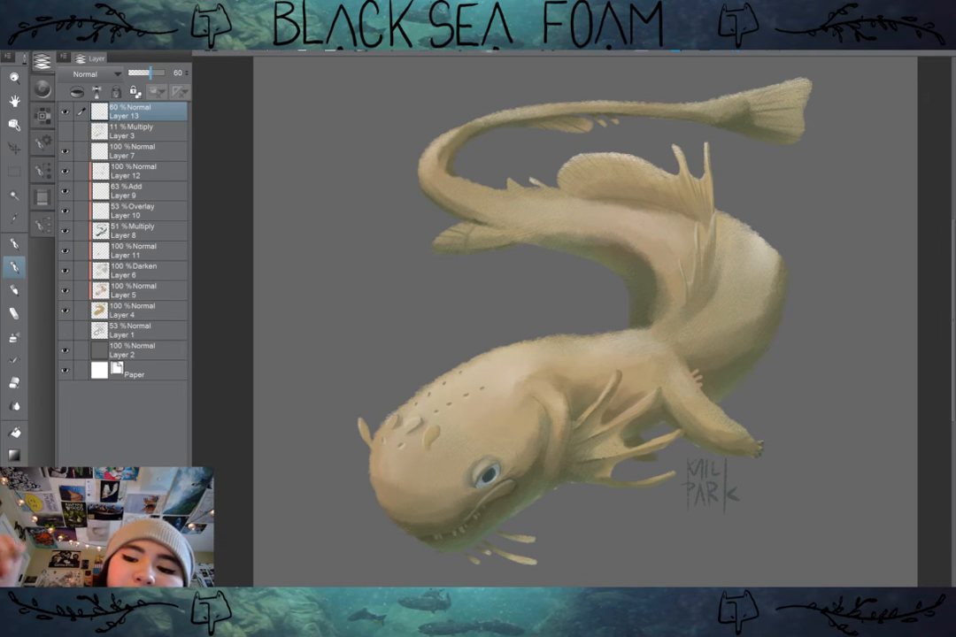
# Step: Check the whole creature against the white paper by briefly hiding the grey background layer, Layer 2
pyautogui.moveTo(807, 391); pyautogui.dragTo(783, 361)
pyautogui.scroll(-2, 792, 379)
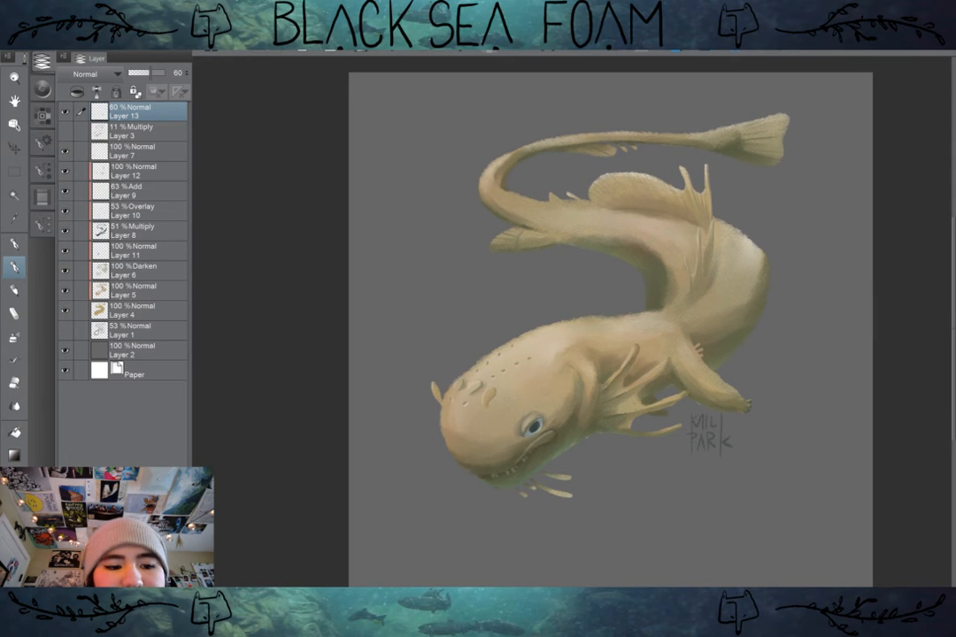
pyautogui.click(64, 350)
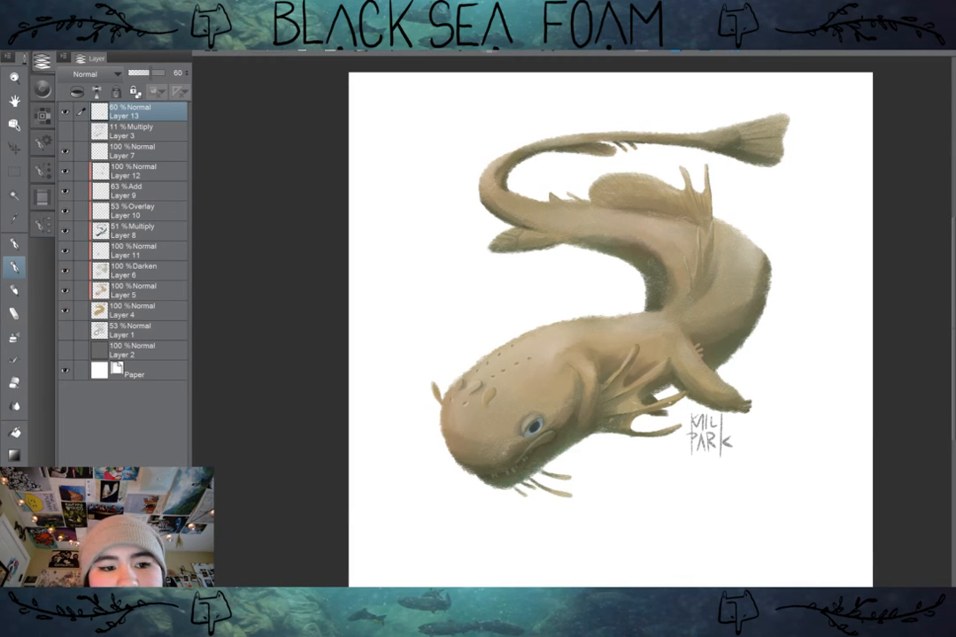
pyautogui.click(64, 351)
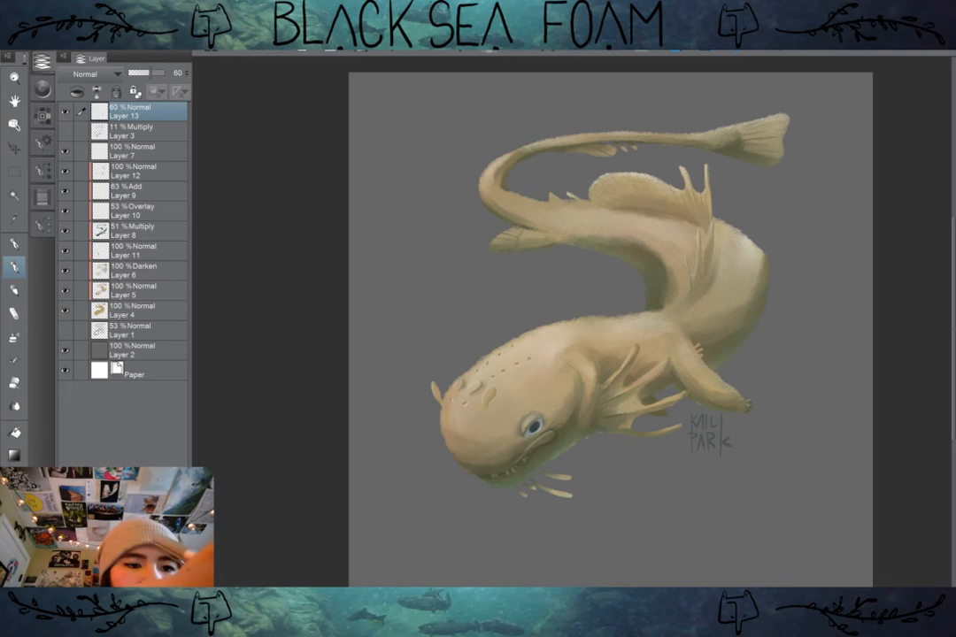
# Step: Make Layer 7 the active layer
pyautogui.click(142, 151)
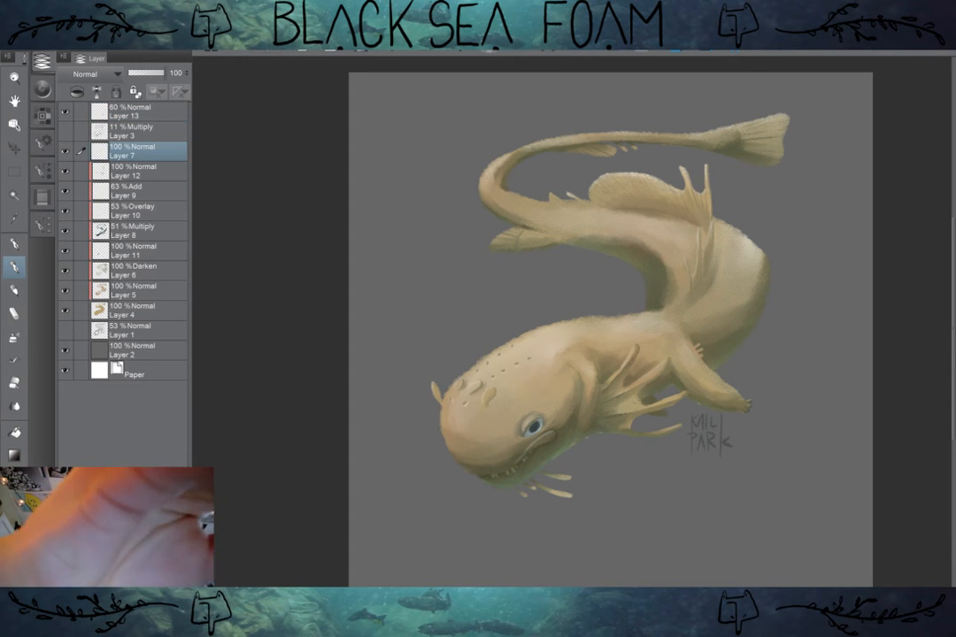
pyautogui.click(42, 61)
pyautogui.click(35, 27)
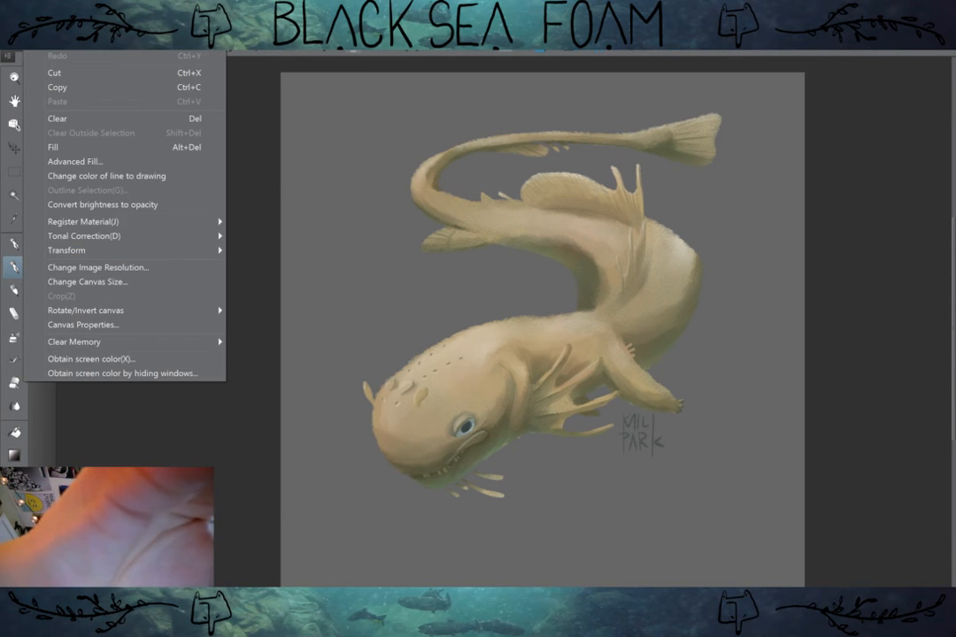
pyautogui.press('Escape')
pyautogui.click(42, 61)
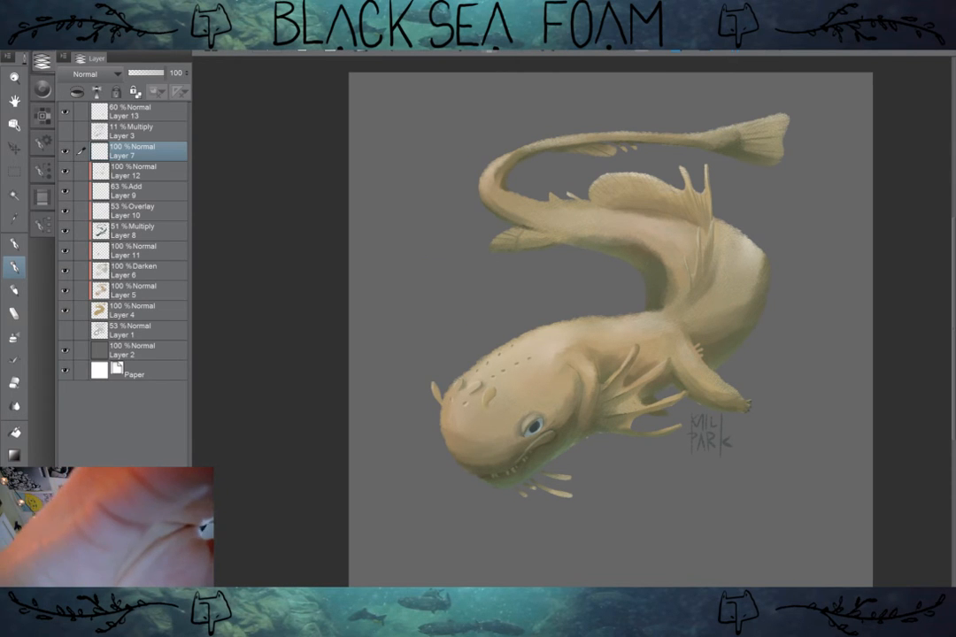
# Step: Start a Hue/Saturation/Luminosity correction layer above Layer 7, trying a hue of -2 and returning it to 0
pyautogui.click(108, 26)
pyautogui.moveTo(168, 70)
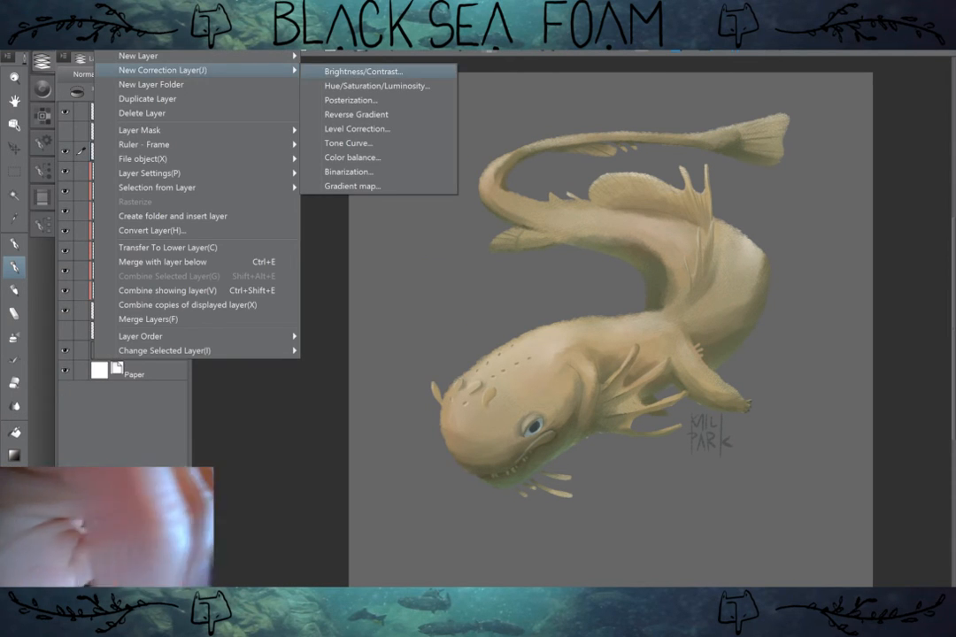
pyautogui.click(377, 86)
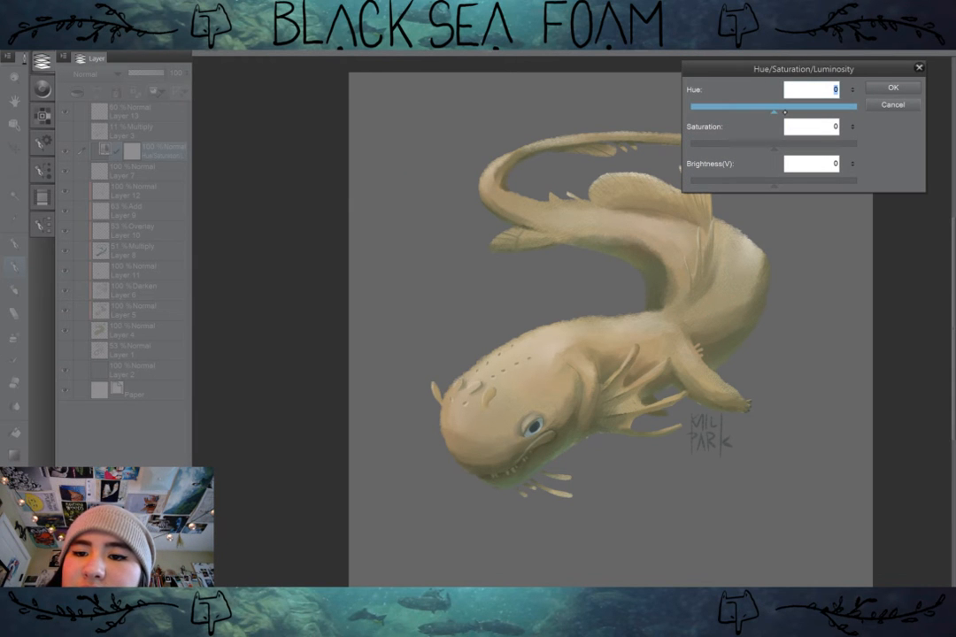
pyautogui.moveTo(774, 111); pyautogui.dragTo(773, 142)
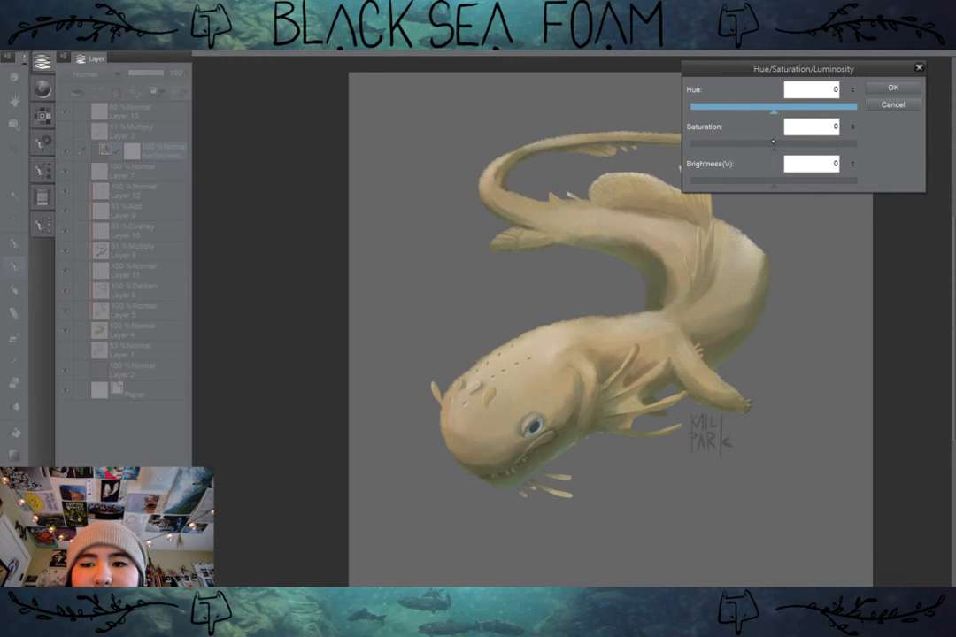
pyautogui.click(853, 93)
pyautogui.click(853, 93)
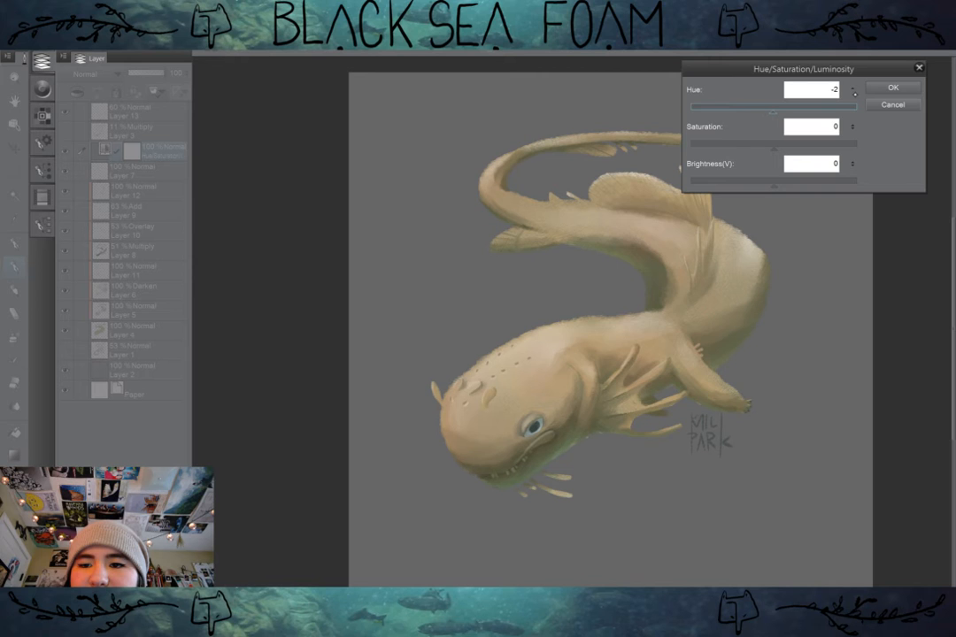
pyautogui.click(853, 88)
pyautogui.click(853, 87)
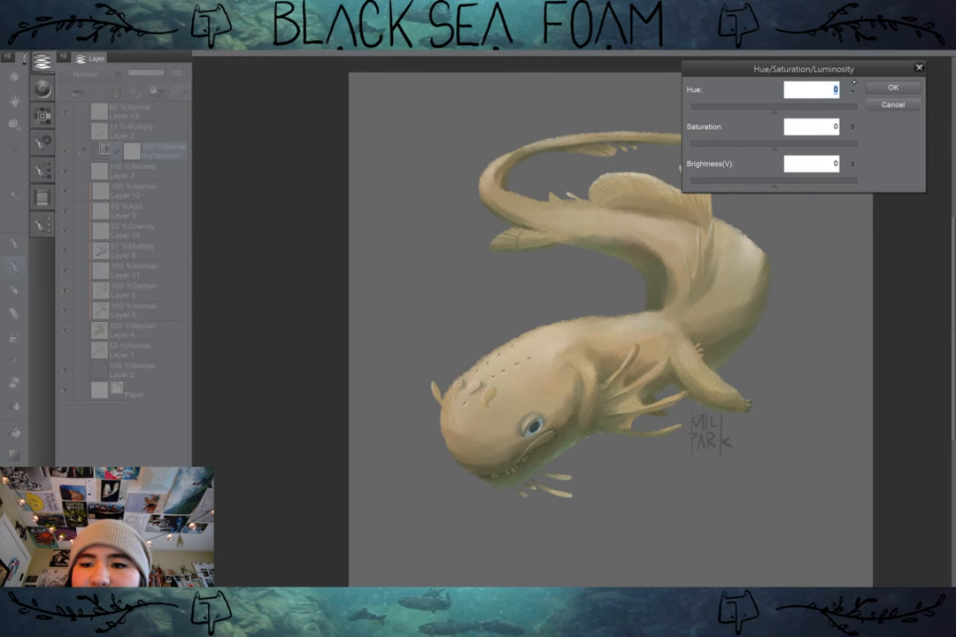
# Step: Try saturation extremes and a slight brightness shift, then apply the correction with saturation 7 and brightness 0
pyautogui.click(785, 147)
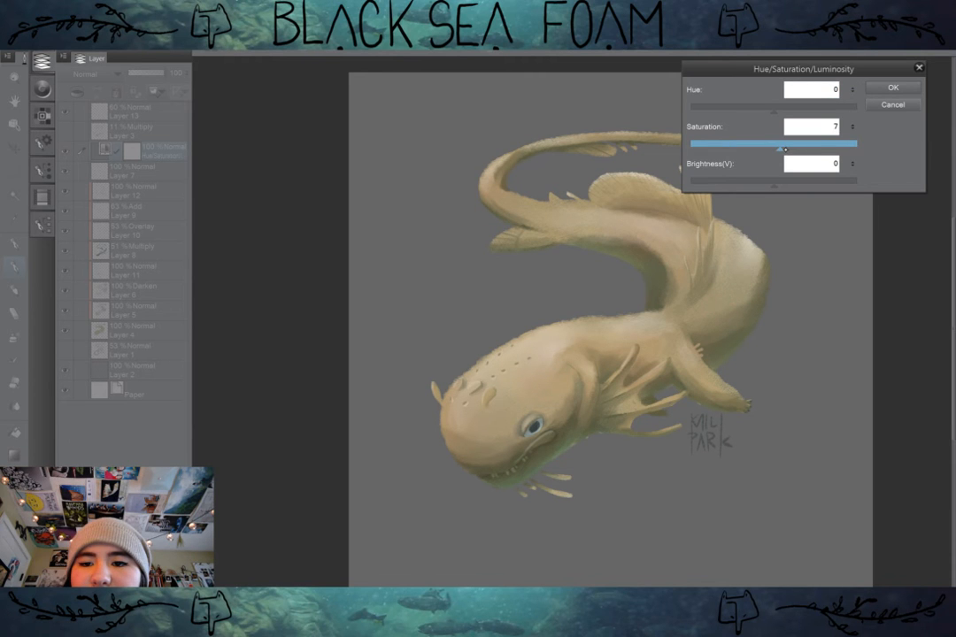
pyautogui.moveTo(784, 149); pyautogui.dragTo(870, 154)
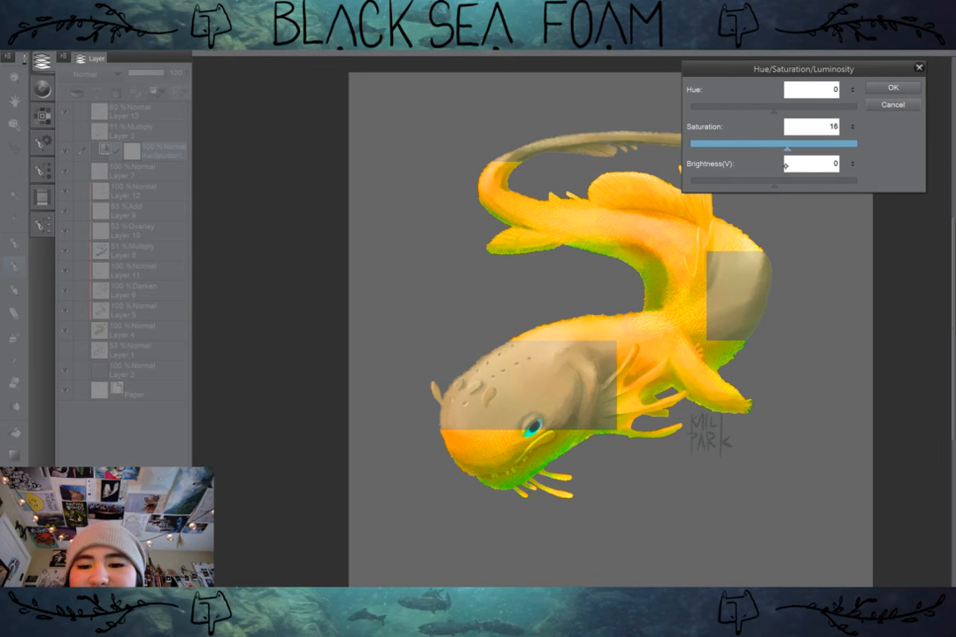
pyautogui.moveTo(857, 151); pyautogui.dragTo(616, 125)
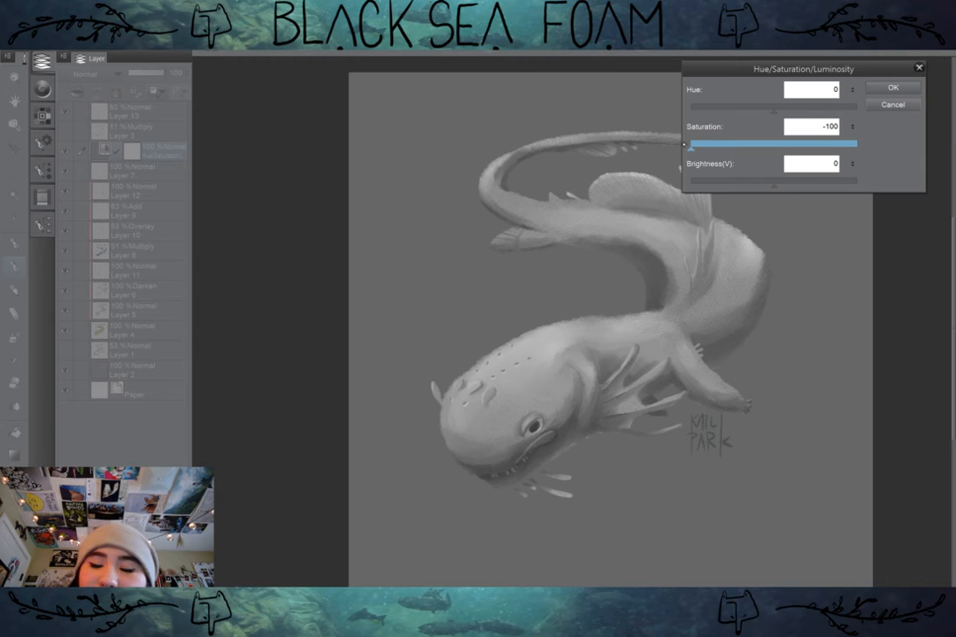
pyautogui.moveTo(688, 147); pyautogui.dragTo(781, 173)
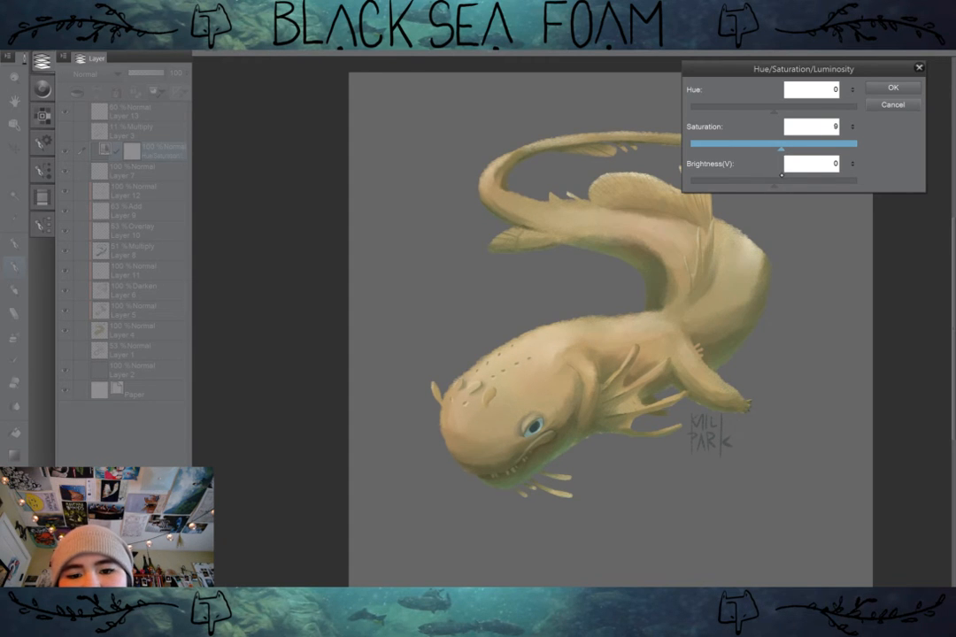
pyautogui.moveTo(780, 177)
pyautogui.mouseDown()
pyautogui.moveTo(795, 186)
pyautogui.moveTo(778, 186)
pyautogui.mouseUp()
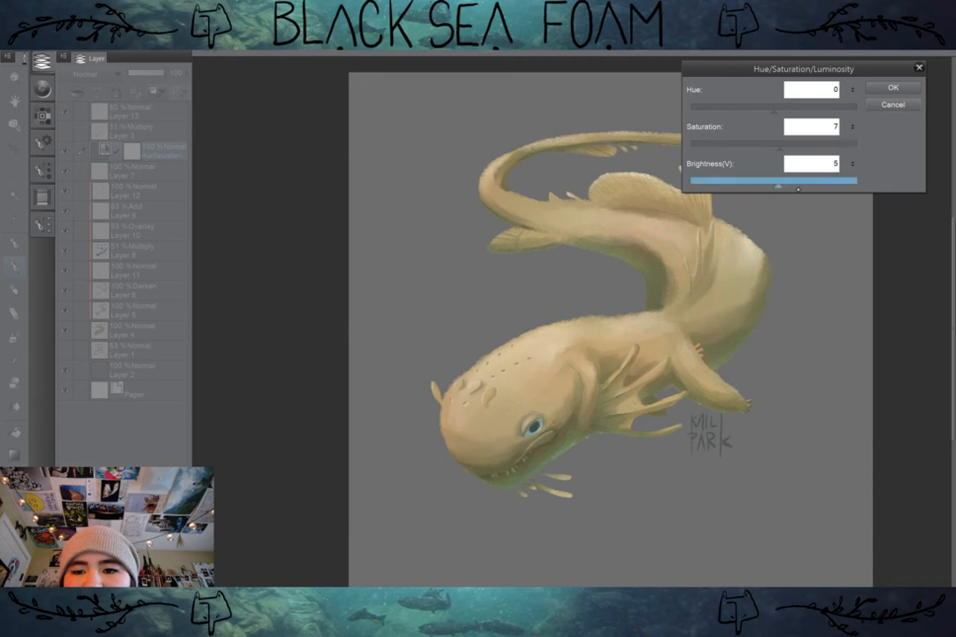
pyautogui.click(854, 165)
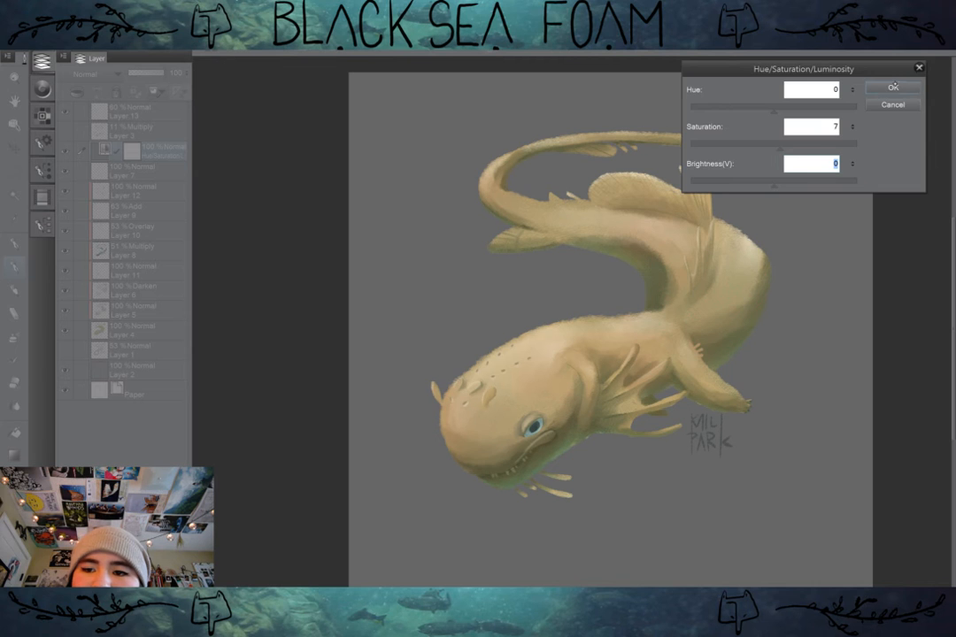
pyautogui.press('Return')
# Step: Undo the Hue/Saturation/Luminosity correction layer
pyautogui.hotkey('ctrl', 'z')
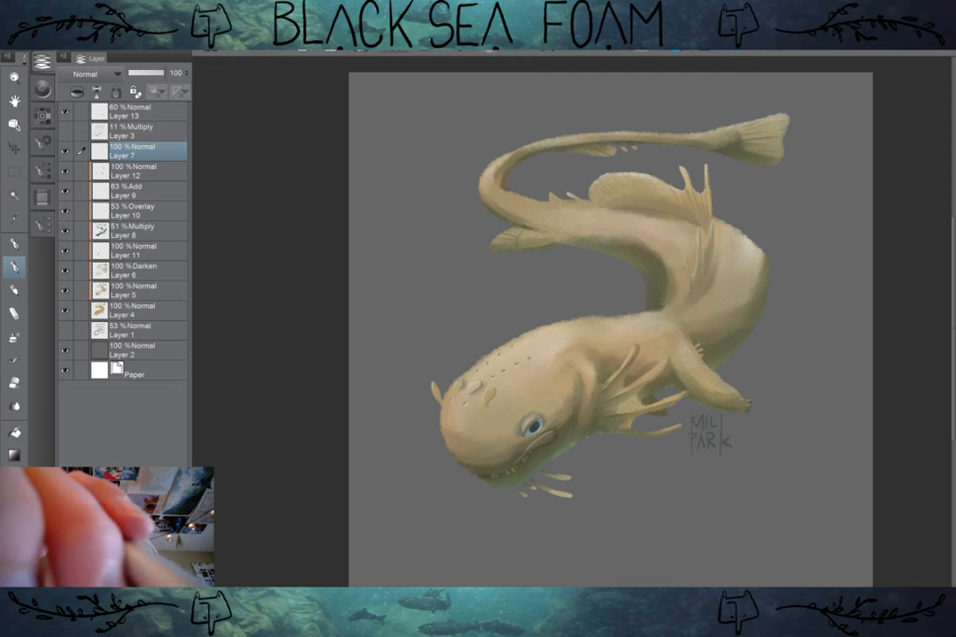
pyautogui.hotkey('ctrl', 'z')
pyautogui.hotkey('ctrl', 'y')
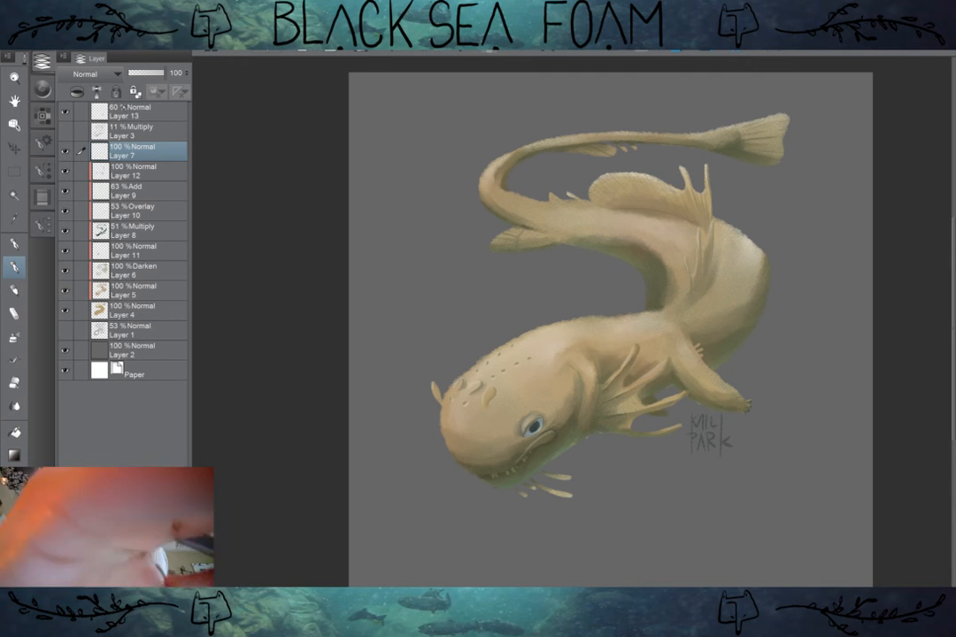
# Step: Add a Hue/Saturation/Luminosity correction layer above Layer 7 with saturation set to 6
pyautogui.click(136, 43)
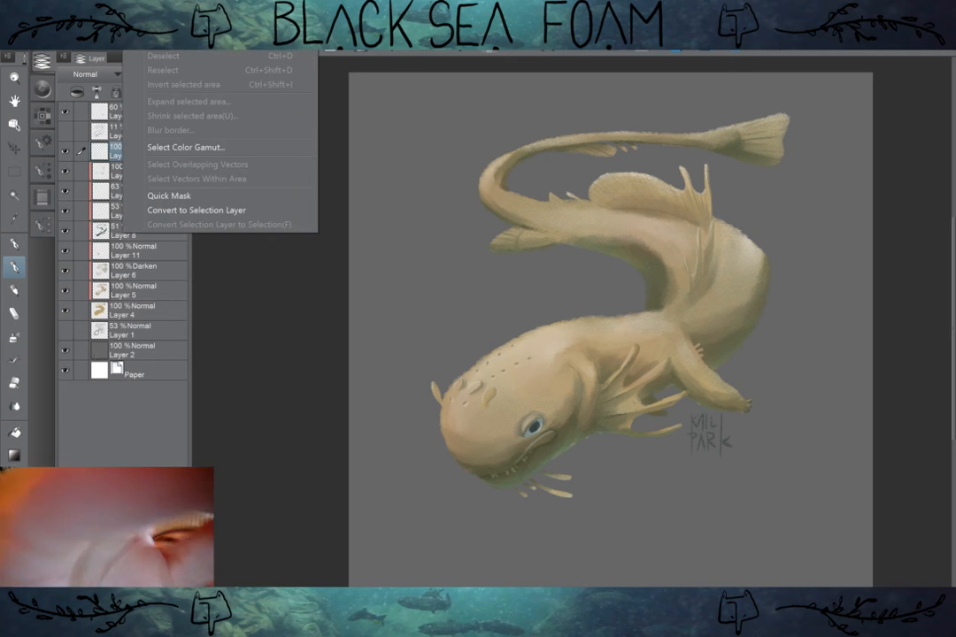
pyautogui.moveTo(108, 43)
pyautogui.moveTo(163, 70)
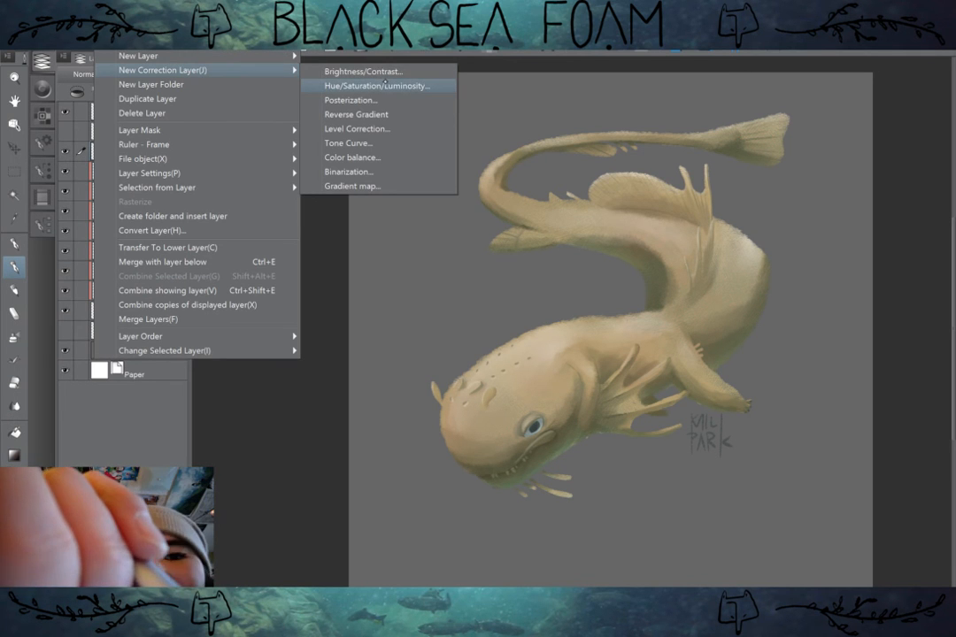
pyautogui.click(387, 86)
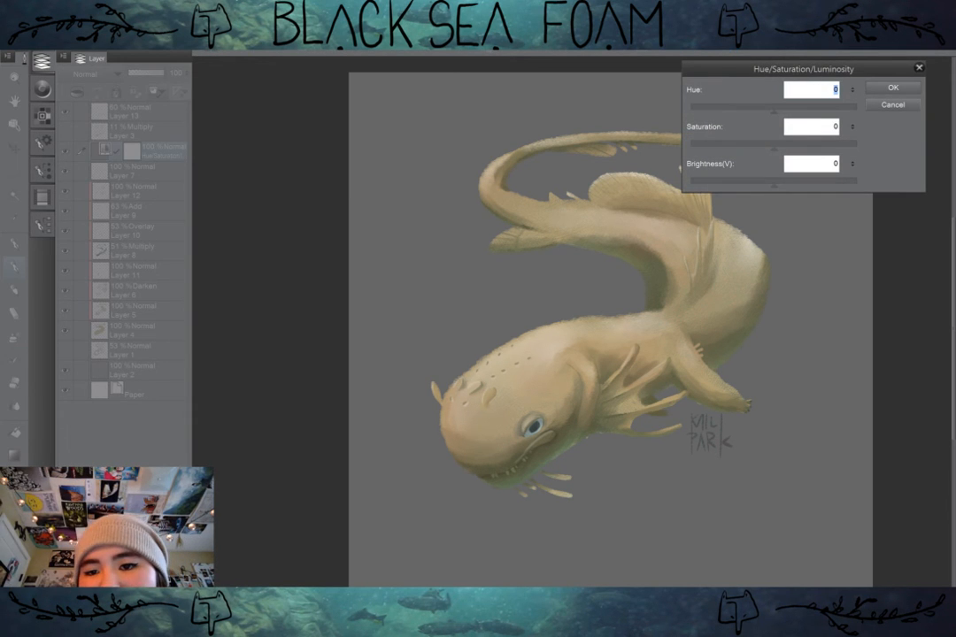
pyautogui.moveTo(773, 147); pyautogui.dragTo(779, 147)
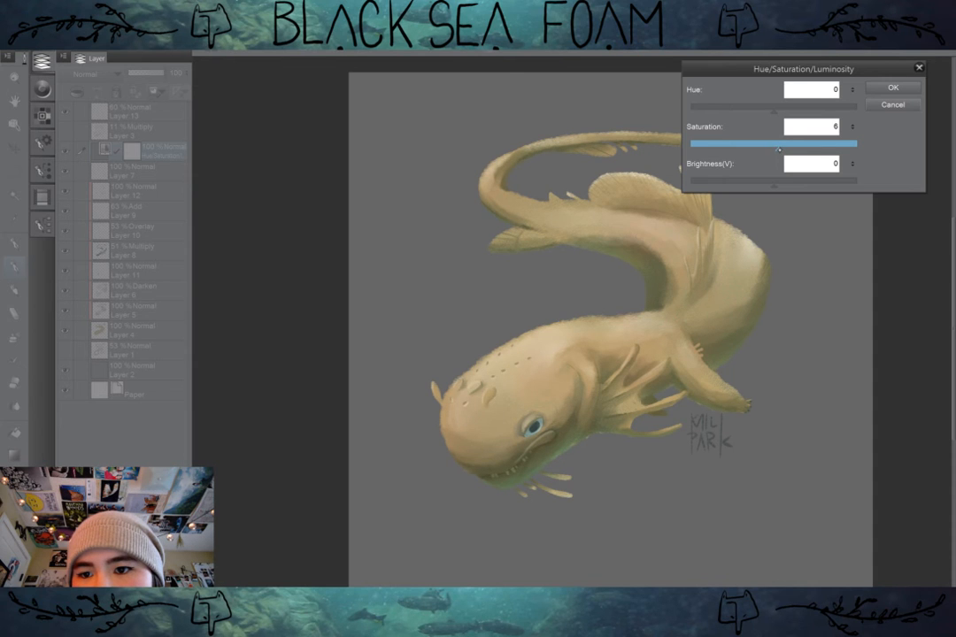
pyautogui.click(893, 87)
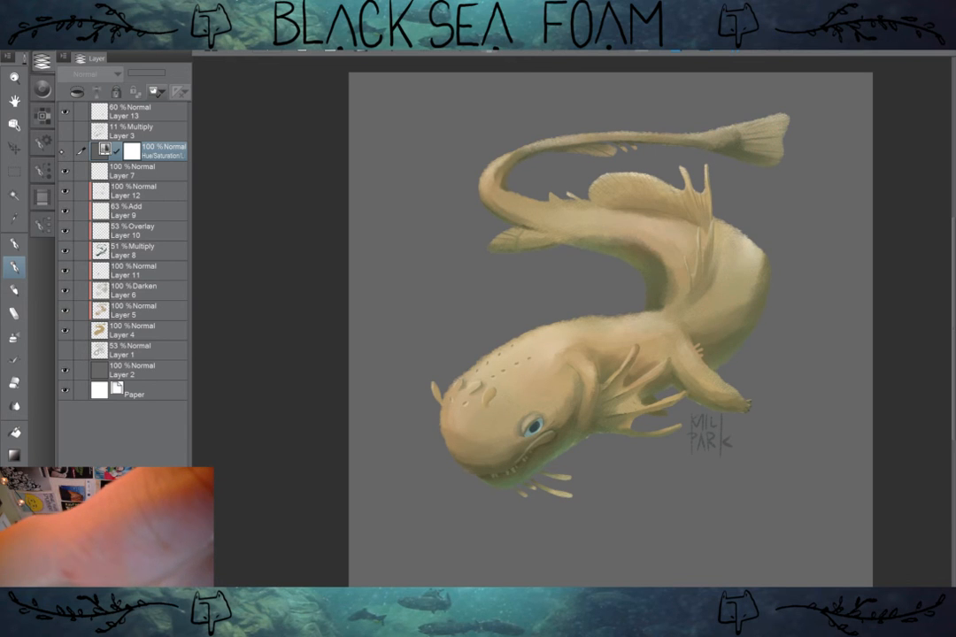
# Step: Compare the painting with and without the Hue/Saturation/Luminosity layer, and add a Level Correction layer above it
pyautogui.click(66, 152)
pyautogui.click(65, 151)
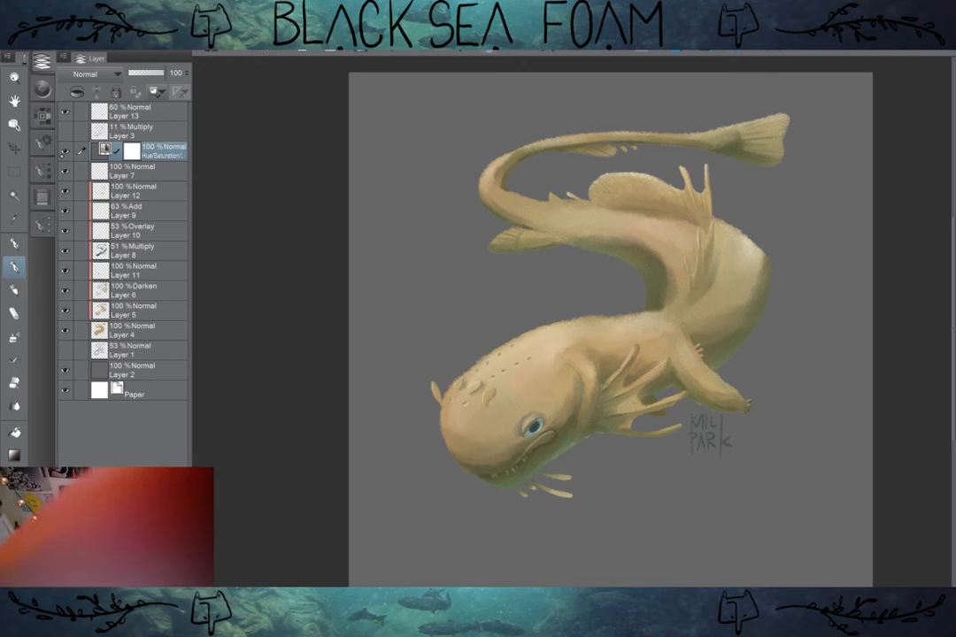
pyautogui.click(106, 45)
pyautogui.moveTo(161, 70)
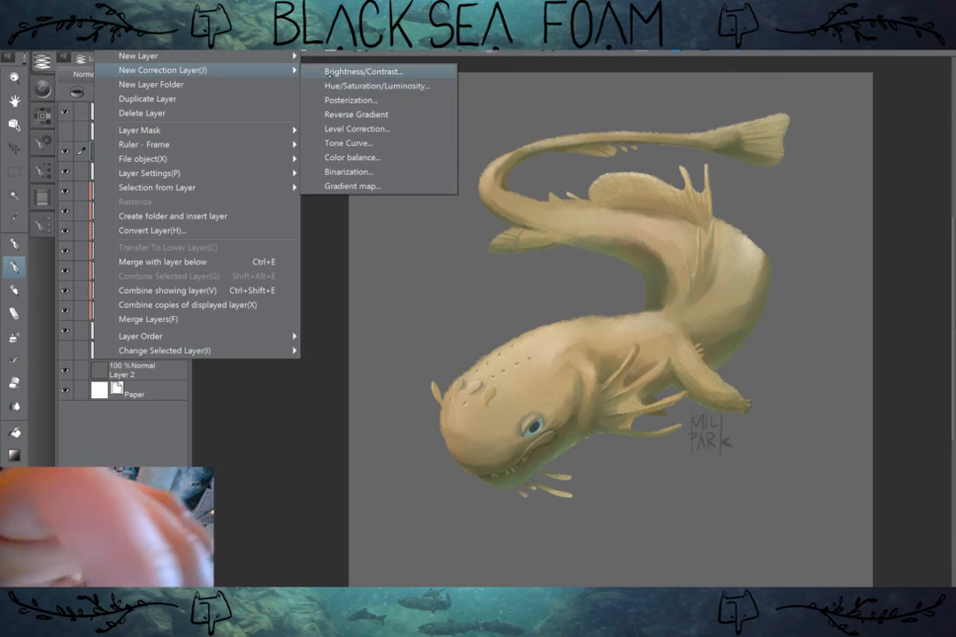
pyautogui.click(379, 129)
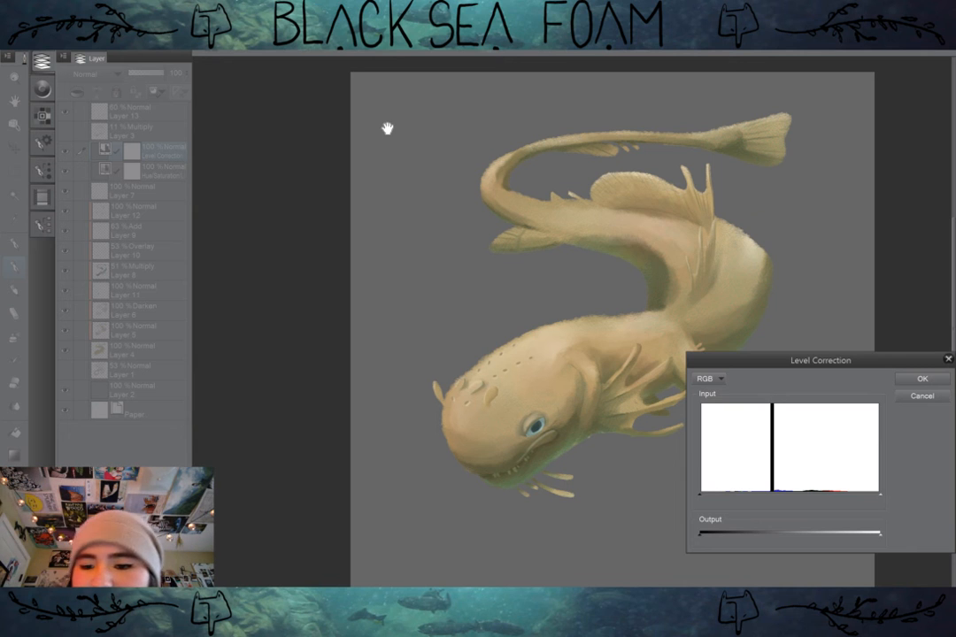
# Step: Try shadow and midtone input levels on the RGB channel, then slightly darken the midtones and apply the level correction
pyautogui.moveTo(850, 357); pyautogui.dragTo(838, 366)
pyautogui.moveTo(691, 504); pyautogui.dragTo(701, 505)
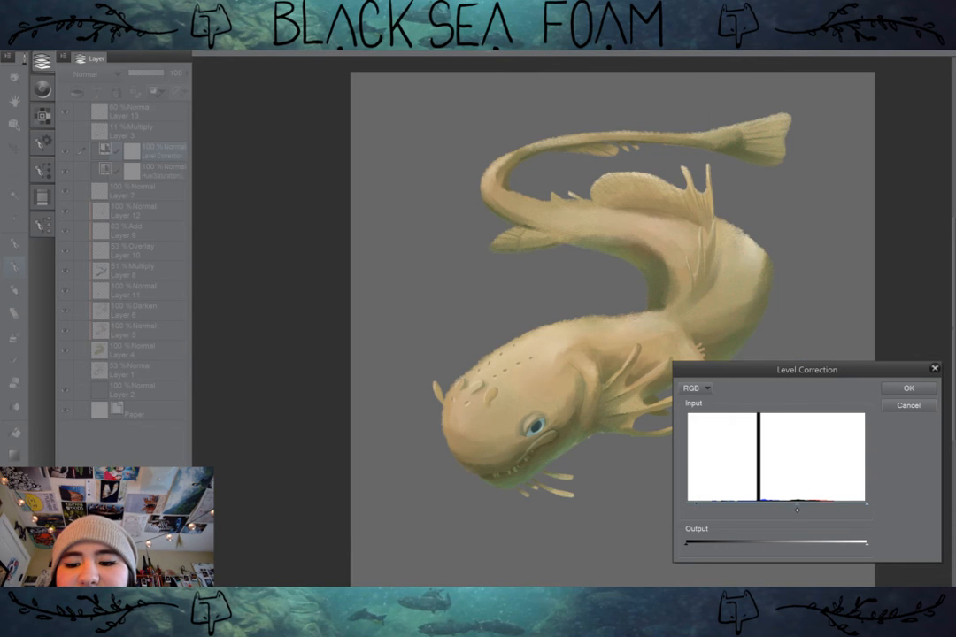
pyautogui.moveTo(797, 510); pyautogui.dragTo(785, 511)
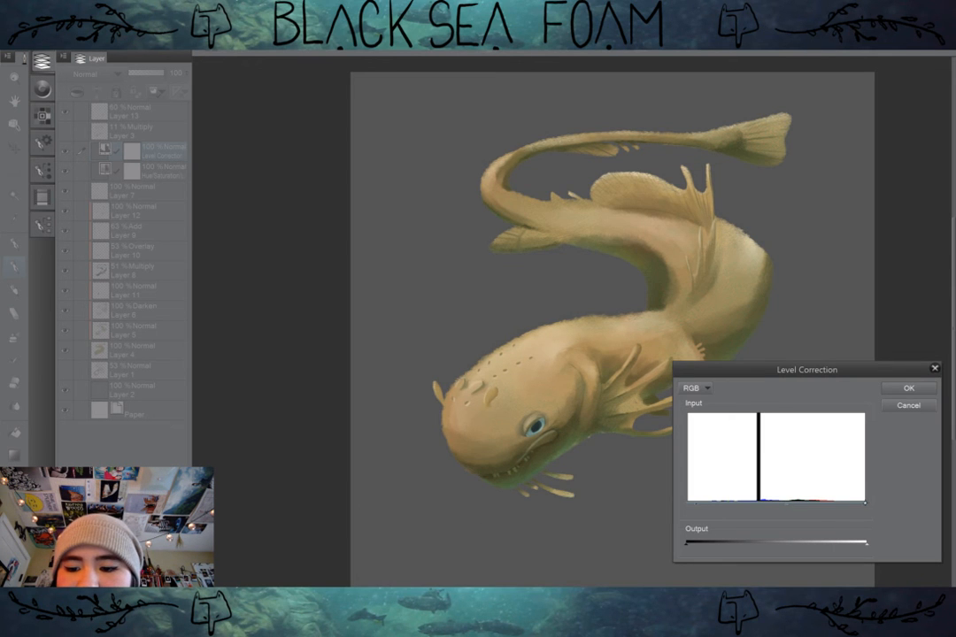
pyautogui.moveTo(854, 505); pyautogui.dragTo(853, 503)
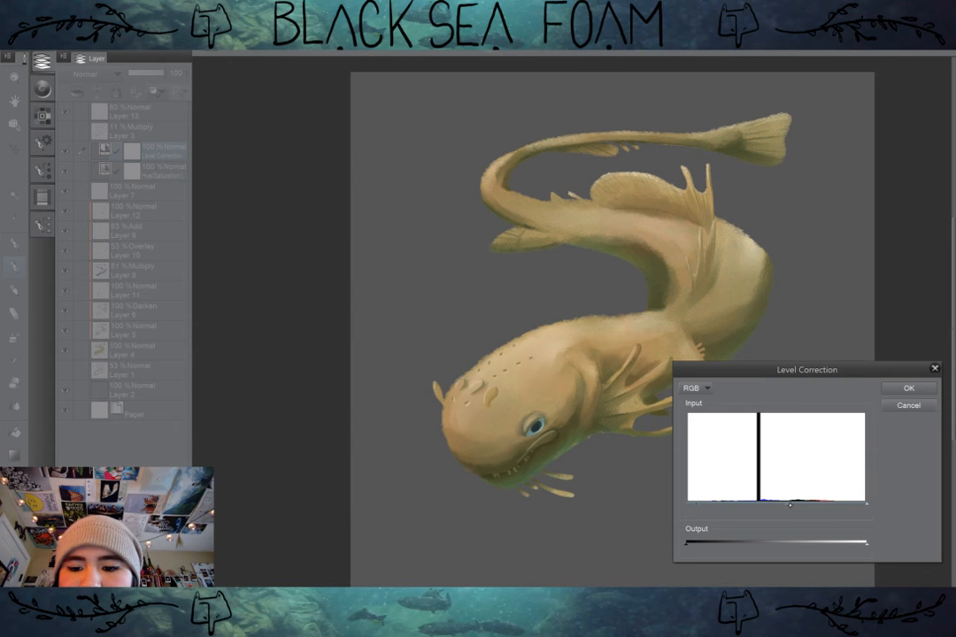
pyautogui.moveTo(790, 505)
pyautogui.mouseDown()
pyautogui.moveTo(683, 505)
pyautogui.moveTo(790, 506)
pyautogui.mouseUp()
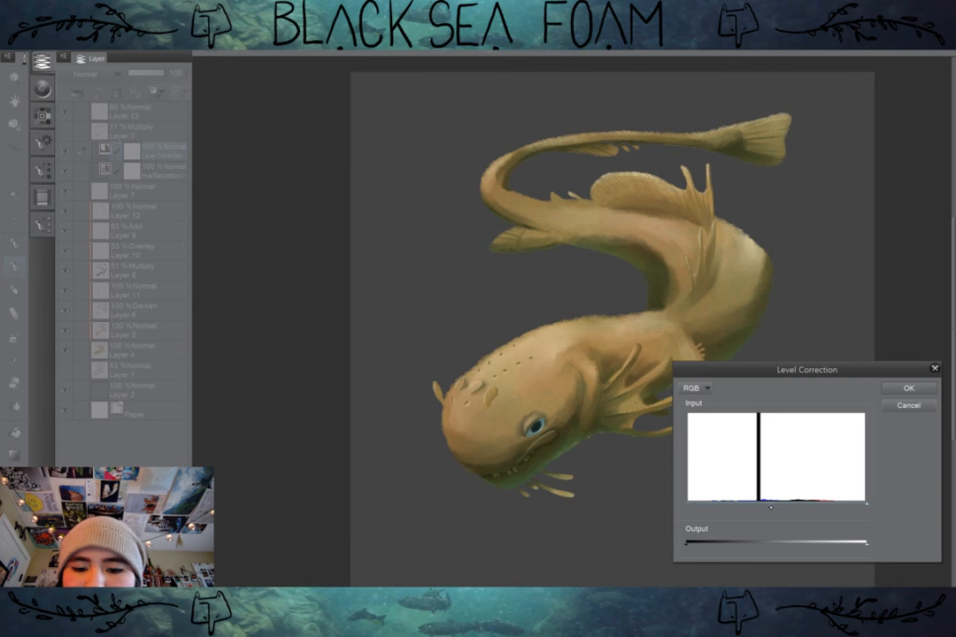
pyautogui.moveTo(770, 506); pyautogui.dragTo(788, 506)
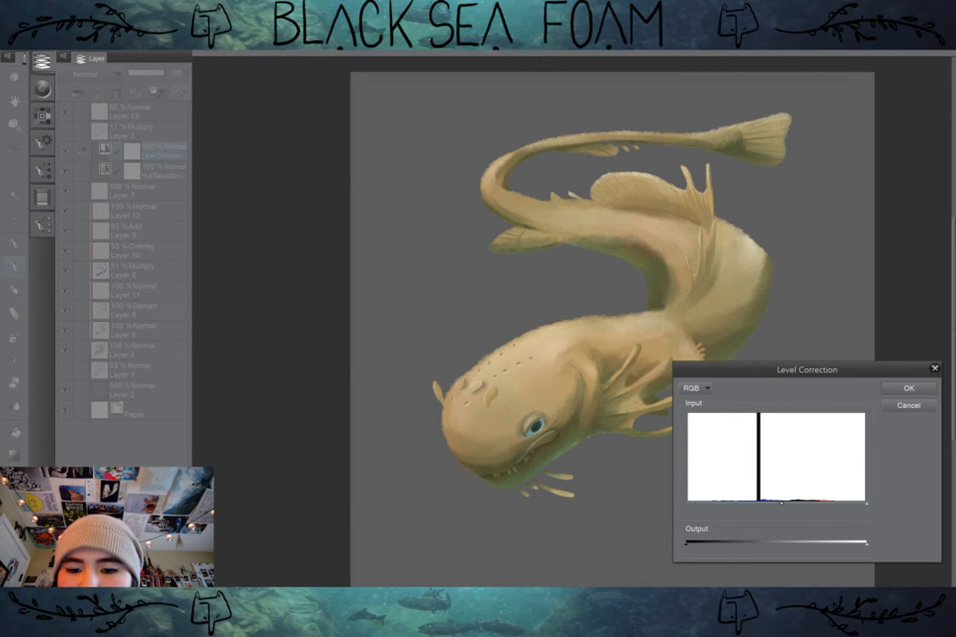
pyautogui.click(917, 388)
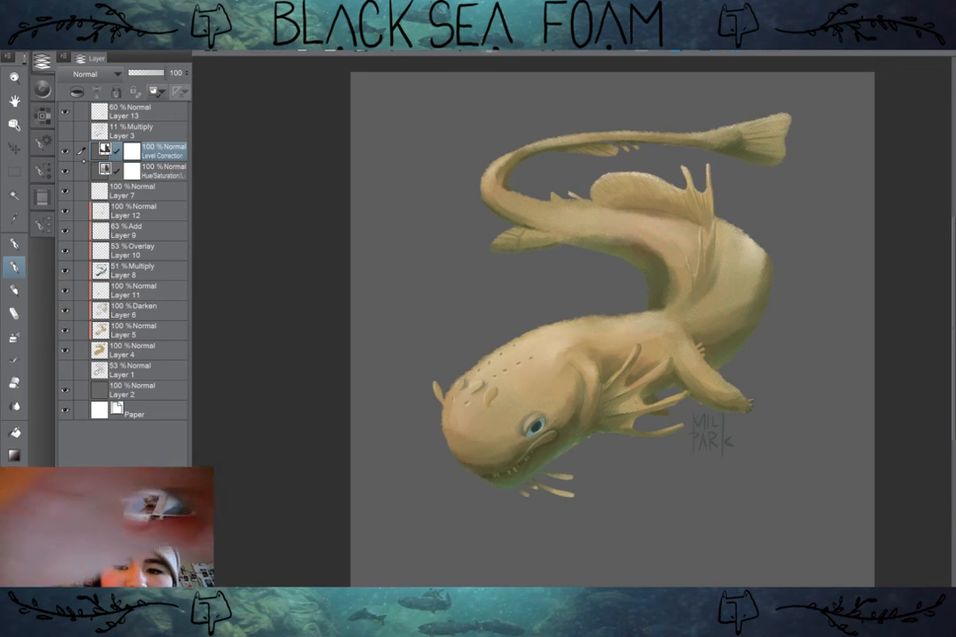
# Step: Select the grey background on Layer 2 and try raising its saturation with Hue/Saturation/Luminosity
pyautogui.moveTo(611, 327); pyautogui.dragTo(597, 328)
pyautogui.click(133, 390)
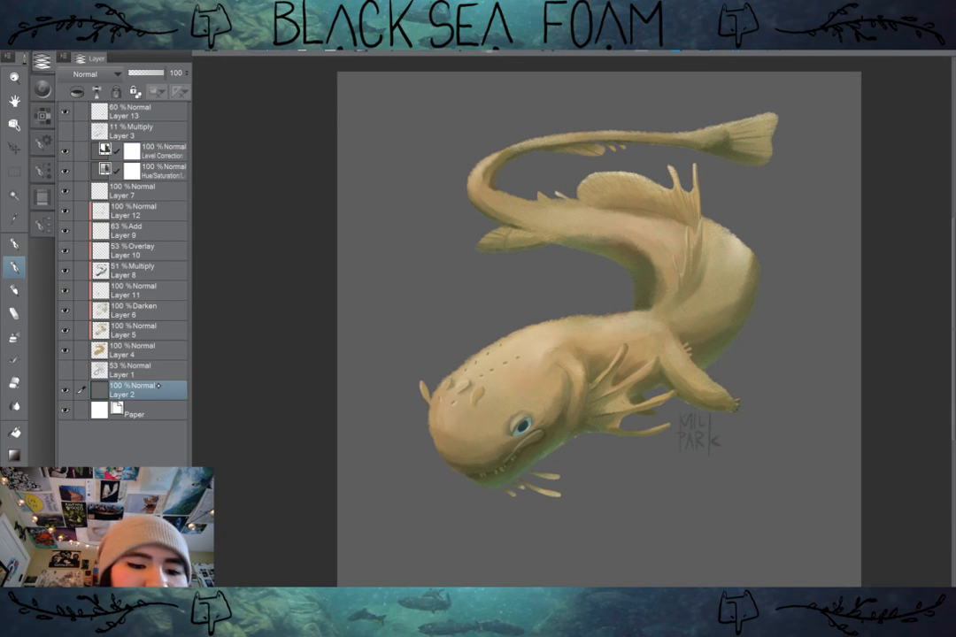
pyautogui.click(35, 45)
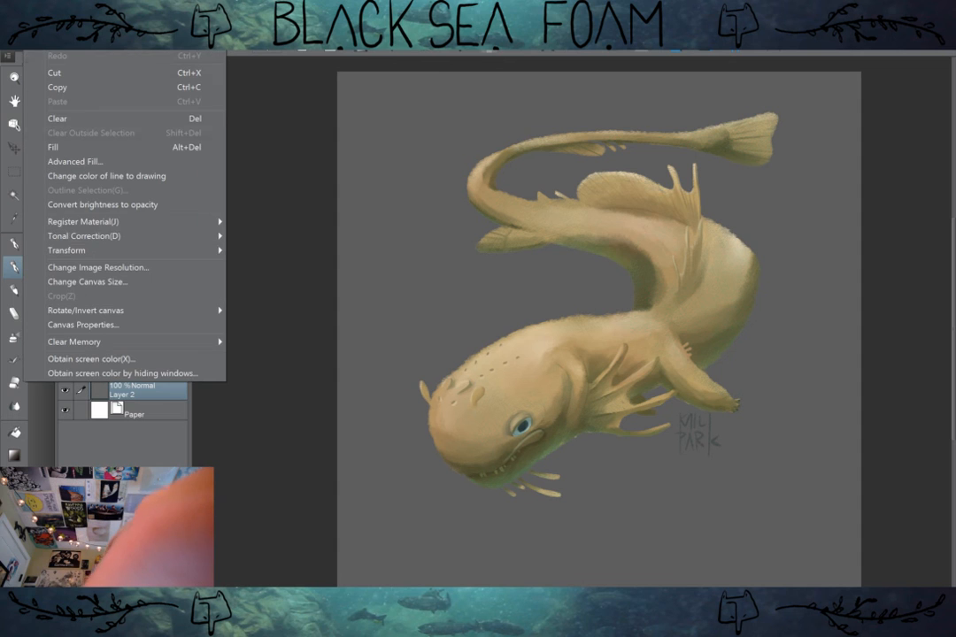
pyautogui.moveTo(185, 238)
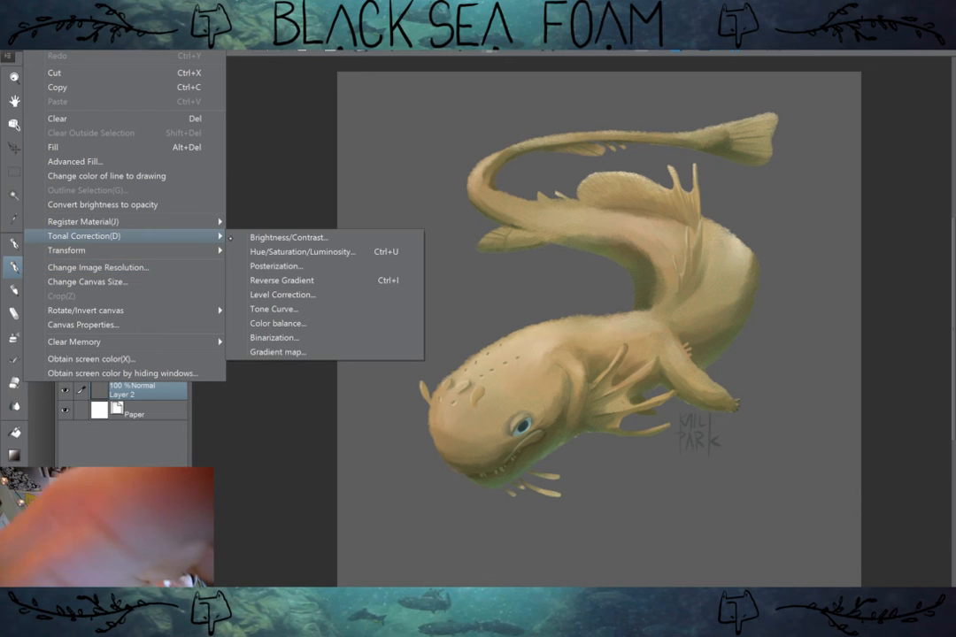
pyautogui.click(280, 251)
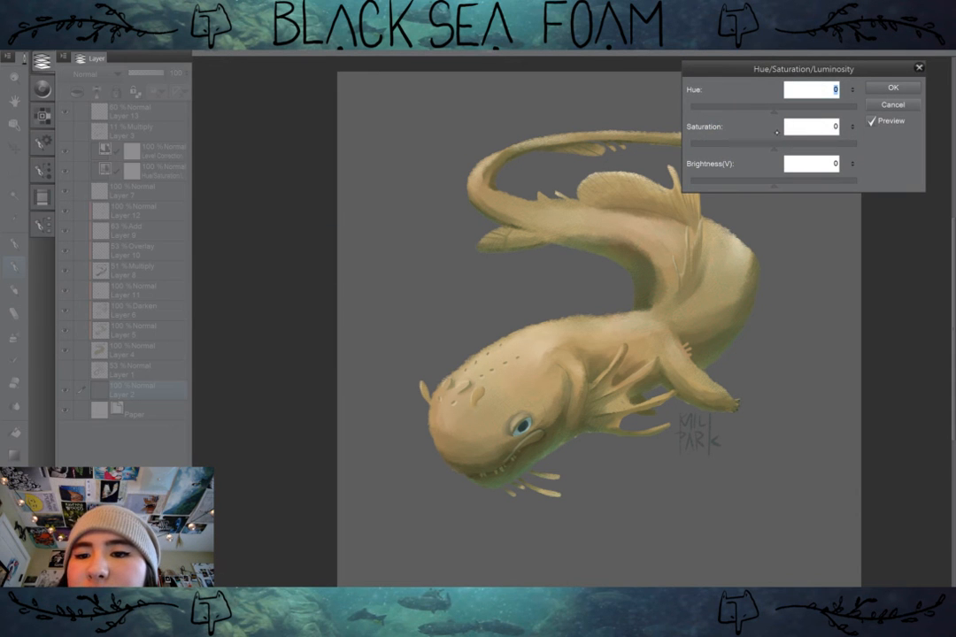
pyautogui.moveTo(774, 146); pyautogui.dragTo(819, 148)
pyautogui.click(898, 104)
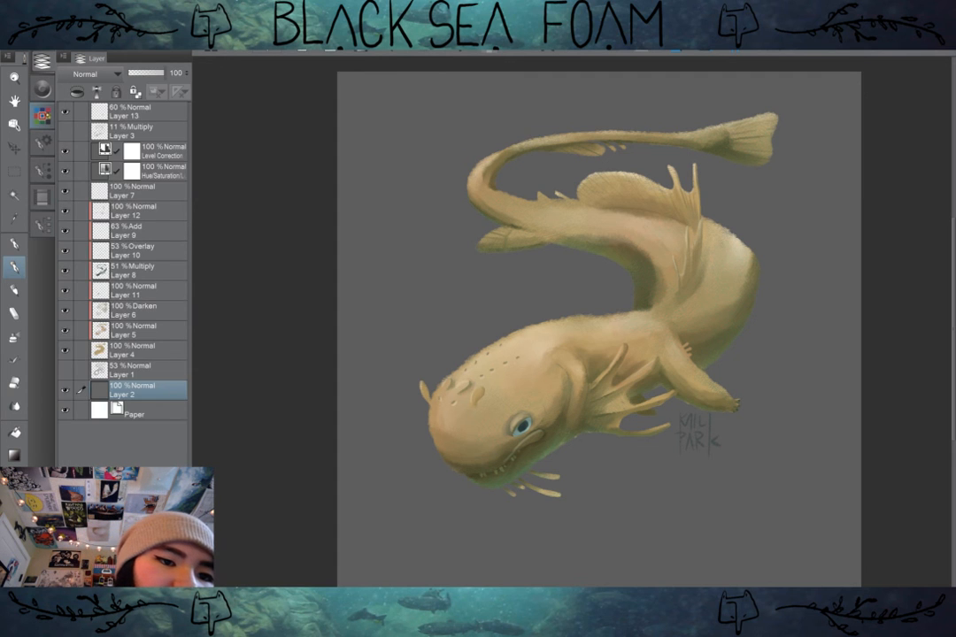
# Step: Fill the background on Layer 2 with the current dark navy drawing color and return to the layer list
pyautogui.click(41, 114)
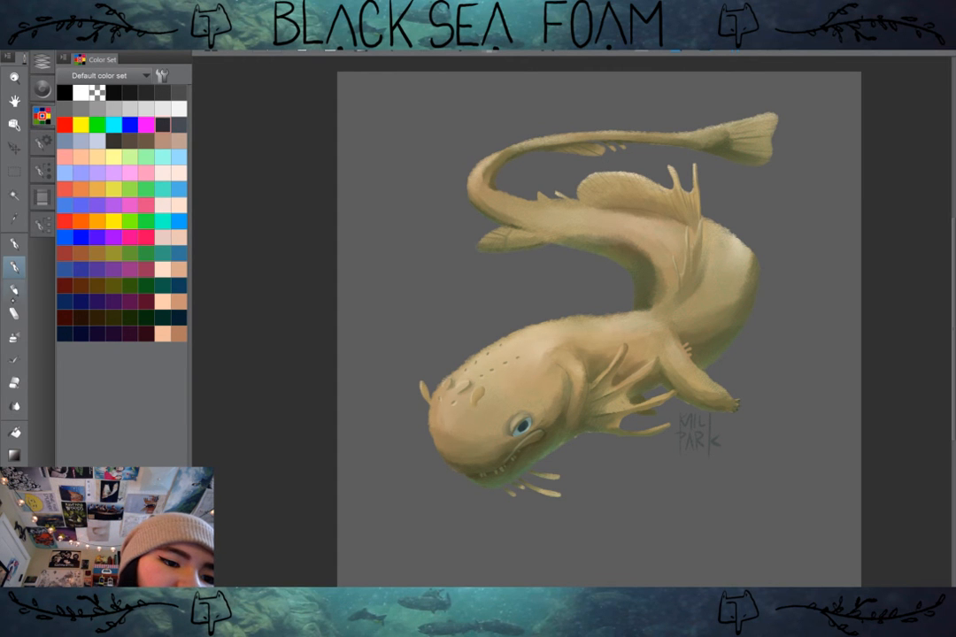
pyautogui.click(14, 432)
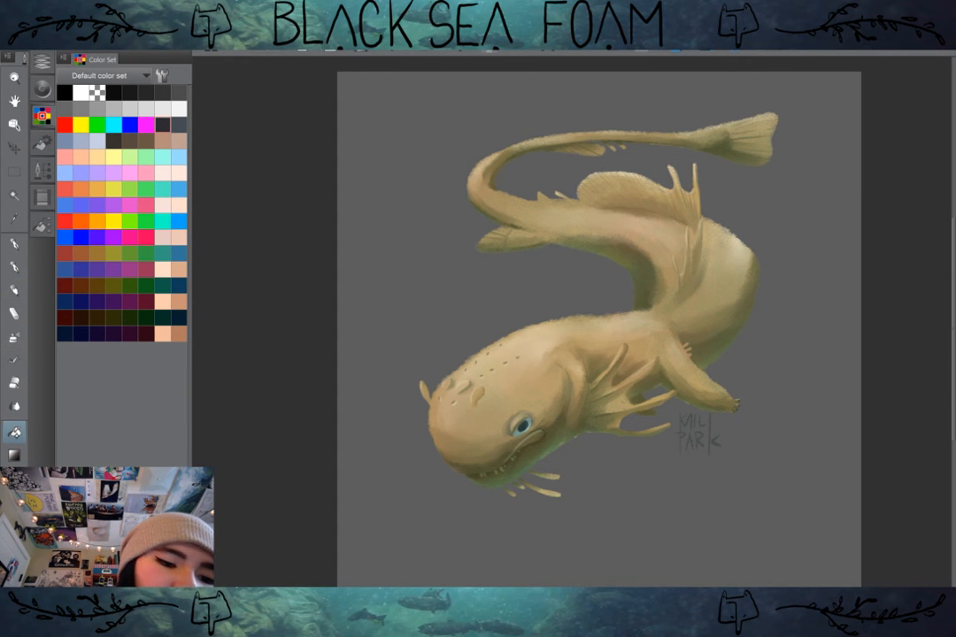
pyautogui.click(468, 256)
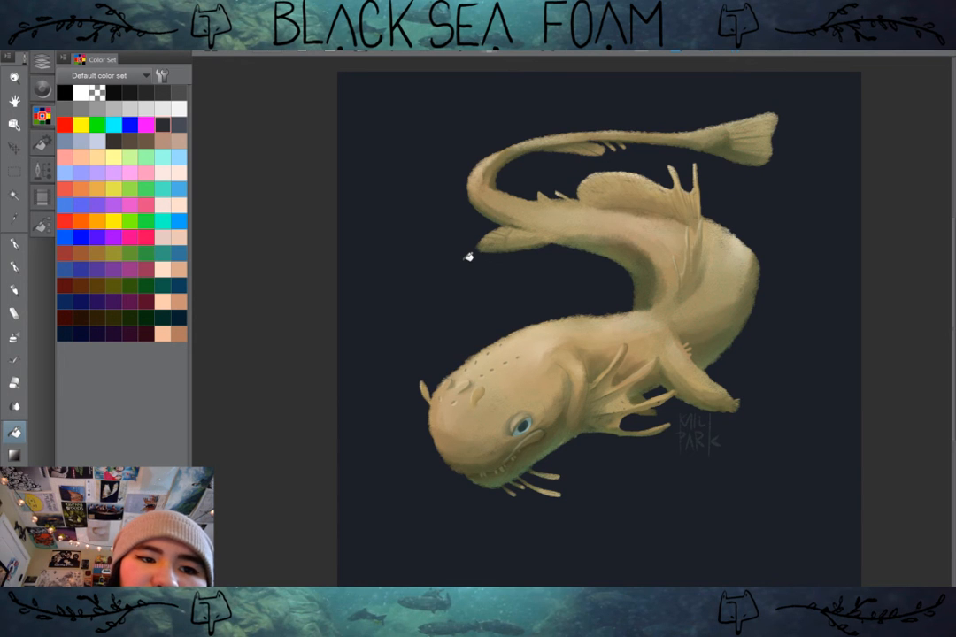
pyautogui.click(42, 62)
pyautogui.click(42, 62)
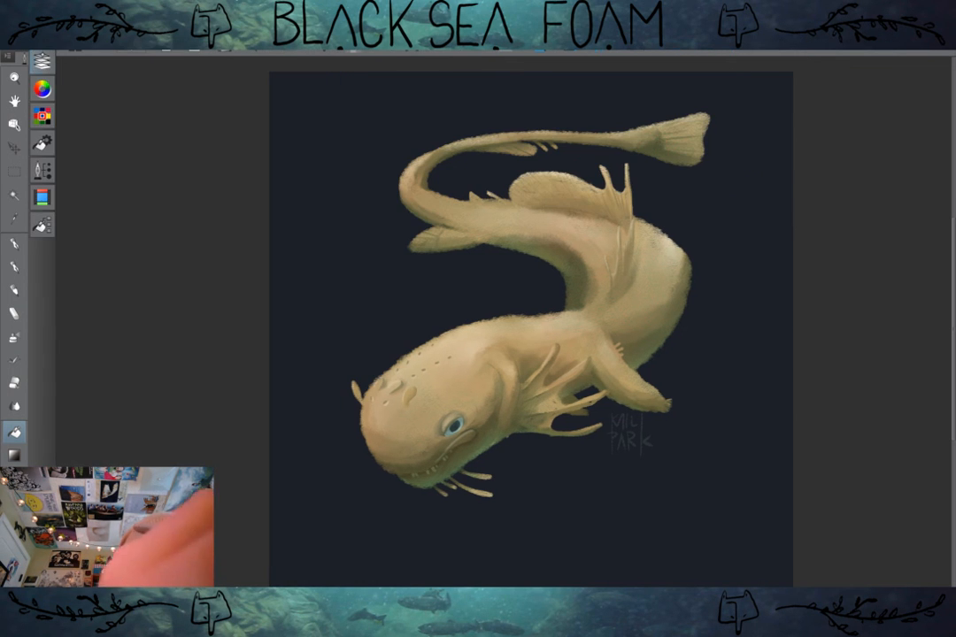
pyautogui.click(42, 62)
# Step: Apply a Hue/Saturation/Luminosity tonal correction to Layer 2 with hue -17, saturation -13 and brightness -36
pyautogui.click(33, 26)
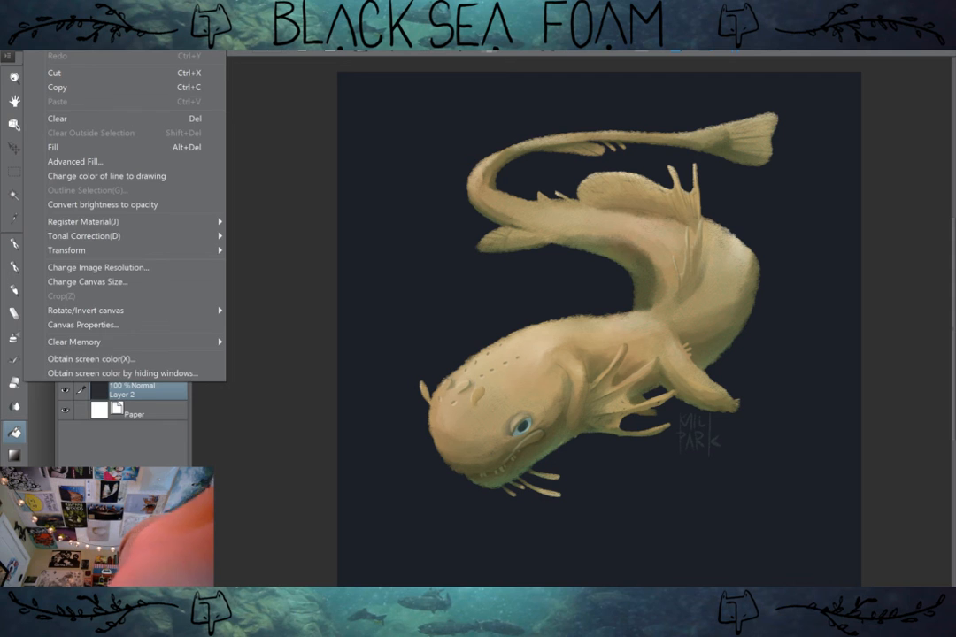
pyautogui.moveTo(26, 26)
pyautogui.moveTo(106, 235)
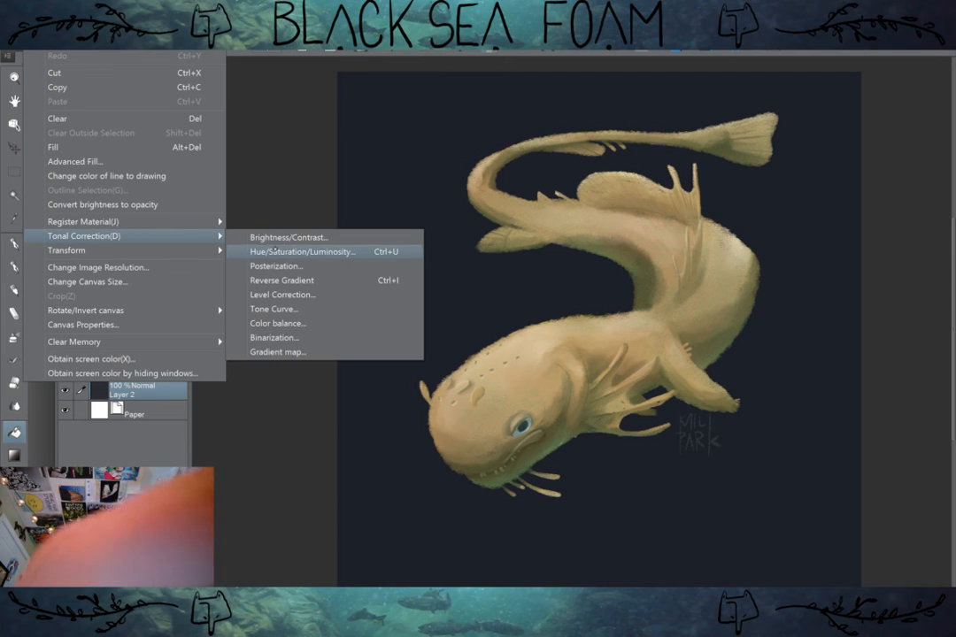
pyautogui.click(292, 250)
pyautogui.moveTo(781, 115); pyautogui.dragTo(746, 186)
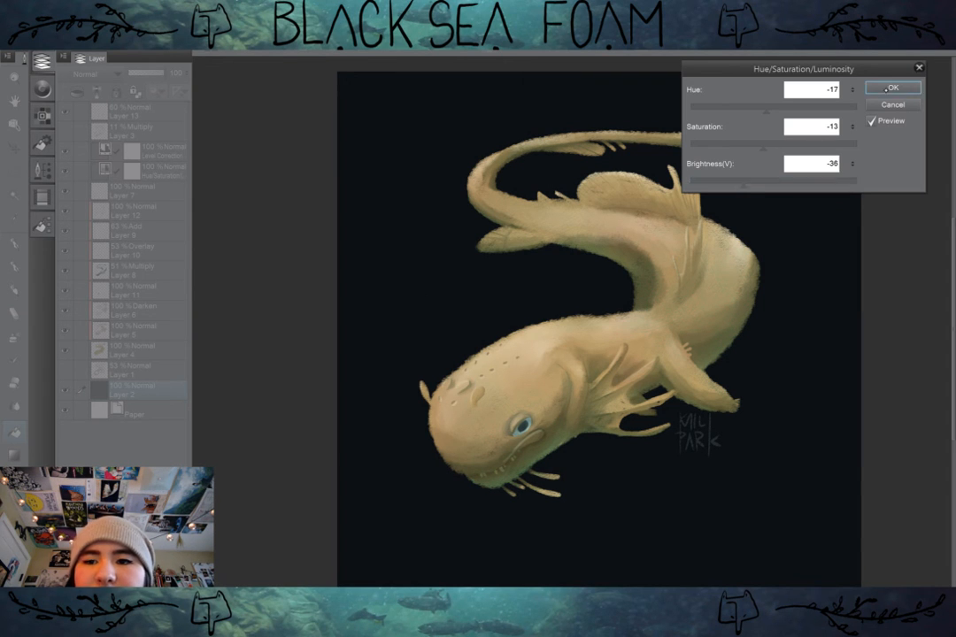
pyautogui.press('Return')
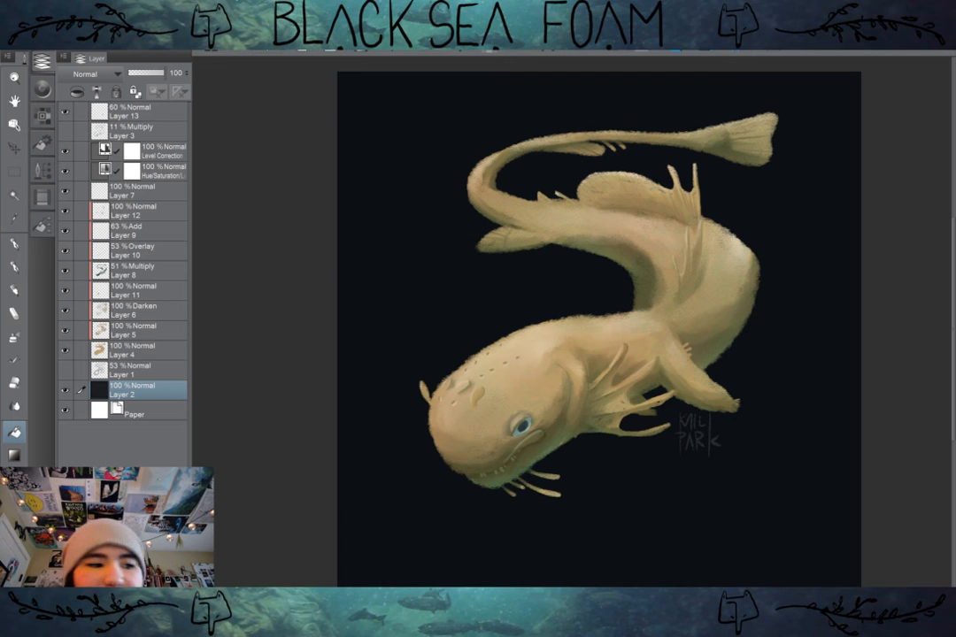
# Step: Crop the canvas to a nearly square rectangle closely framing the creature and signature, and clear the selection
pyautogui.moveTo(593, 319); pyautogui.dragTo(575, 341)
pyautogui.moveTo(779, 398)
pyautogui.mouseDown()
pyautogui.moveTo(739, 425)
pyautogui.moveTo(770, 411)
pyautogui.mouseUp()
pyautogui.click(14, 171)
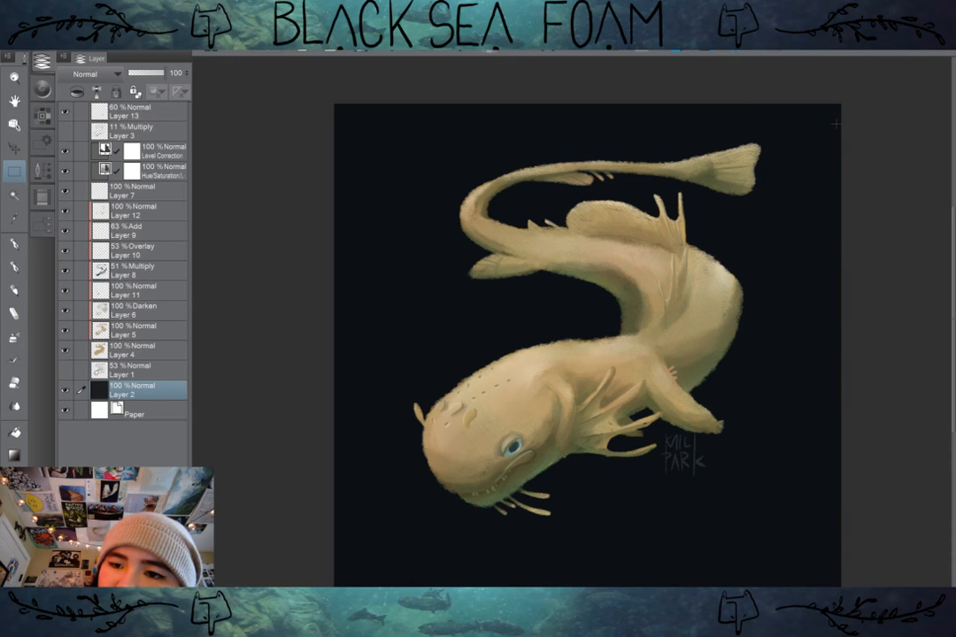
pyautogui.moveTo(837, 125); pyautogui.dragTo(349, 567)
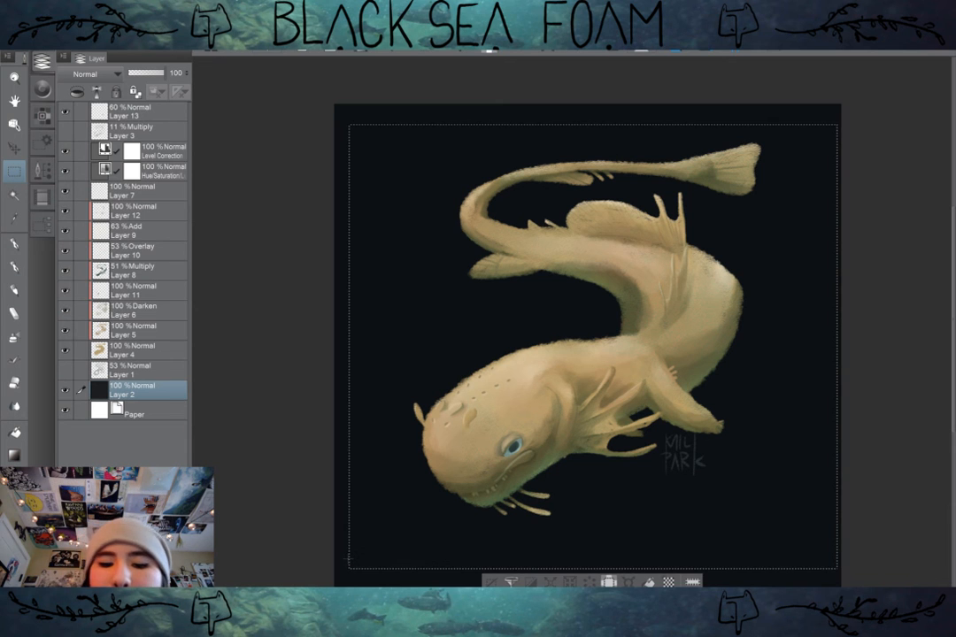
pyautogui.click(35, 28)
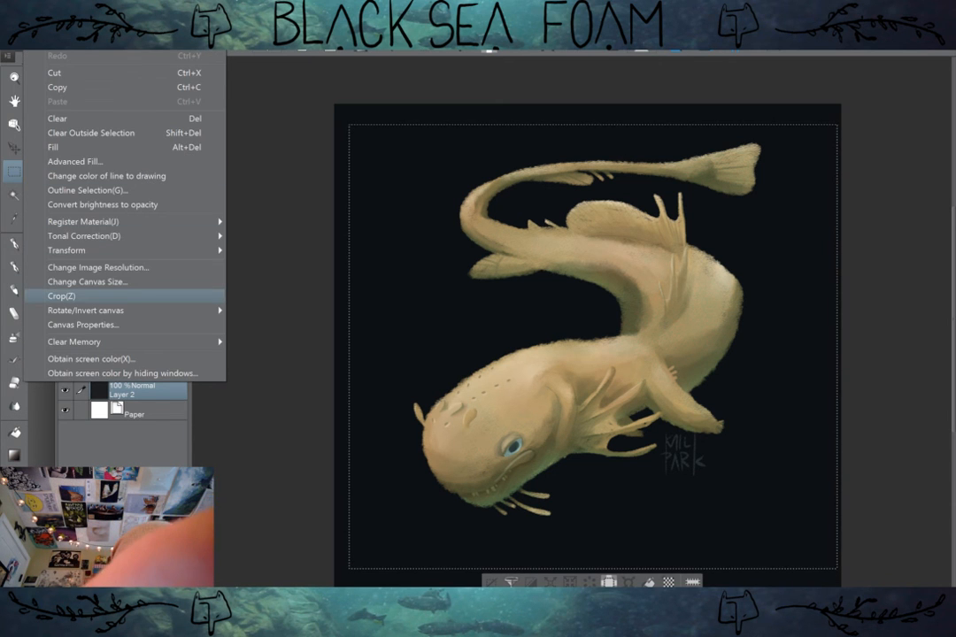
pyautogui.click(61, 295)
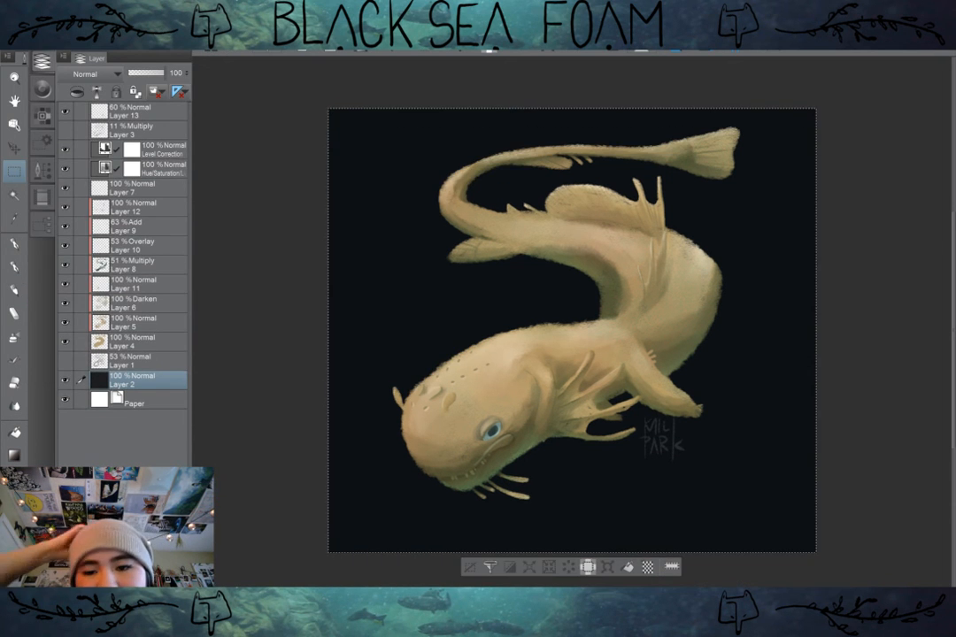
pyautogui.click(463, 561)
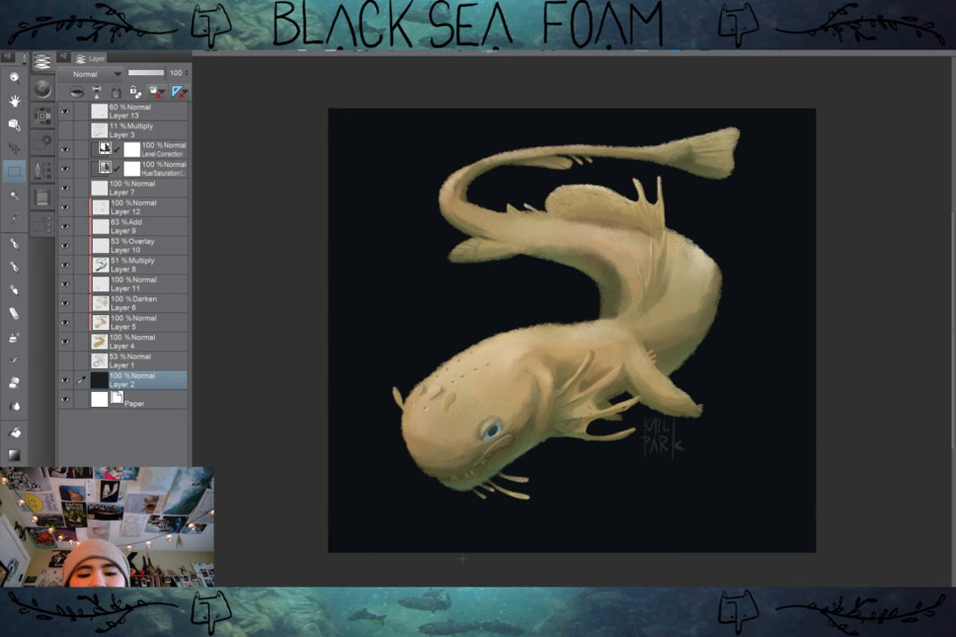
pyautogui.moveTo(463, 558)
pyautogui.mouseDown()
pyautogui.moveTo(465, 570)
pyautogui.moveTo(465, 559)
pyautogui.mouseUp()
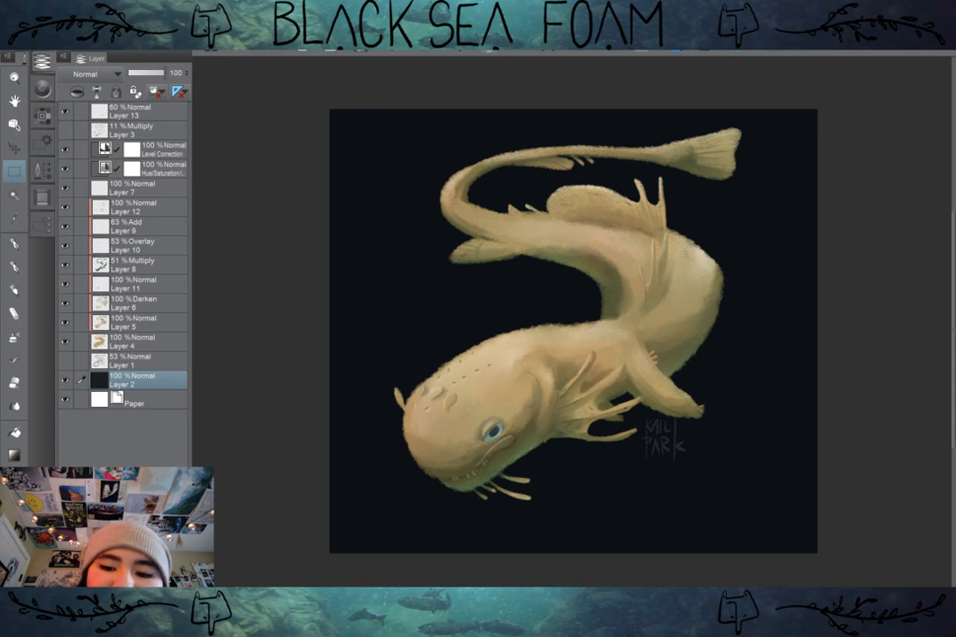
# Step: Blend the Multiply shading on Layer 8 along the creature's inner body bend and toward the base of the tail
pyautogui.scroll(3, 635, 315)
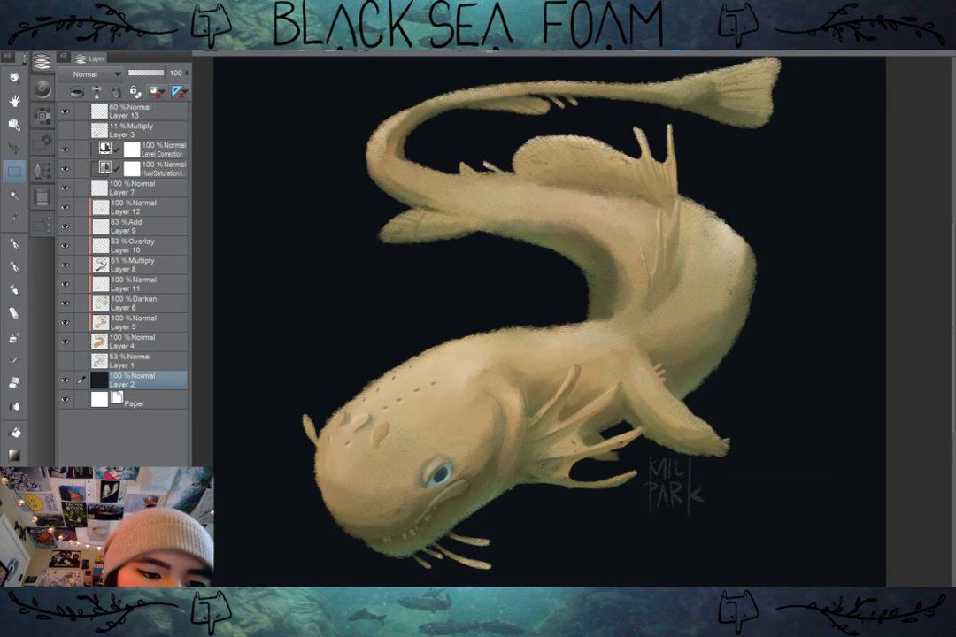
pyautogui.click(142, 322)
pyautogui.click(141, 264)
pyautogui.click(14, 407)
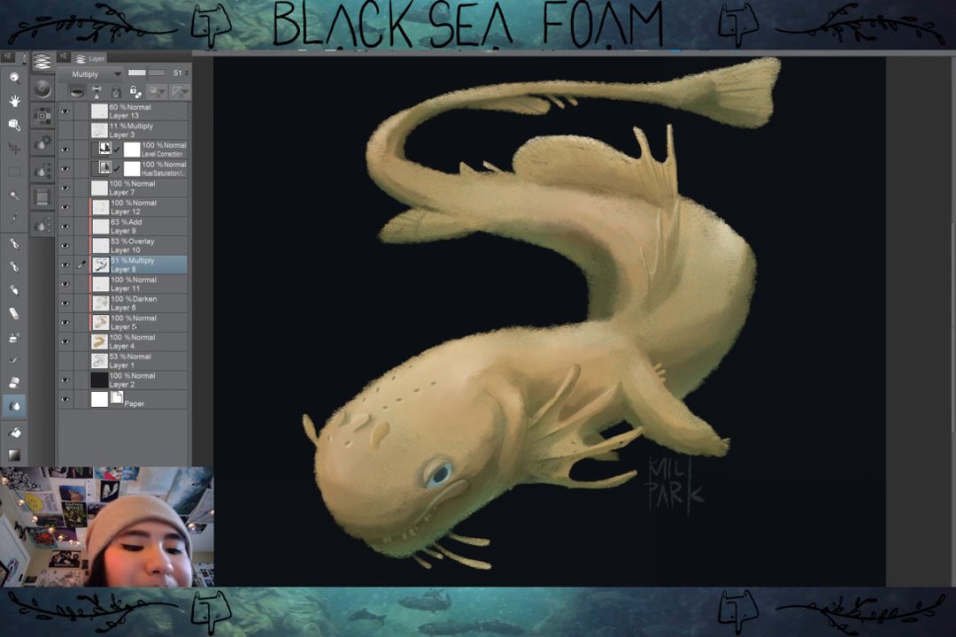
pyautogui.moveTo(607, 305)
pyautogui.mouseDown()
pyautogui.moveTo(616, 272)
pyautogui.moveTo(596, 323)
pyautogui.moveTo(616, 271)
pyautogui.moveTo(594, 316)
pyautogui.moveTo(605, 275)
pyautogui.moveTo(605, 312)
pyautogui.mouseUp()
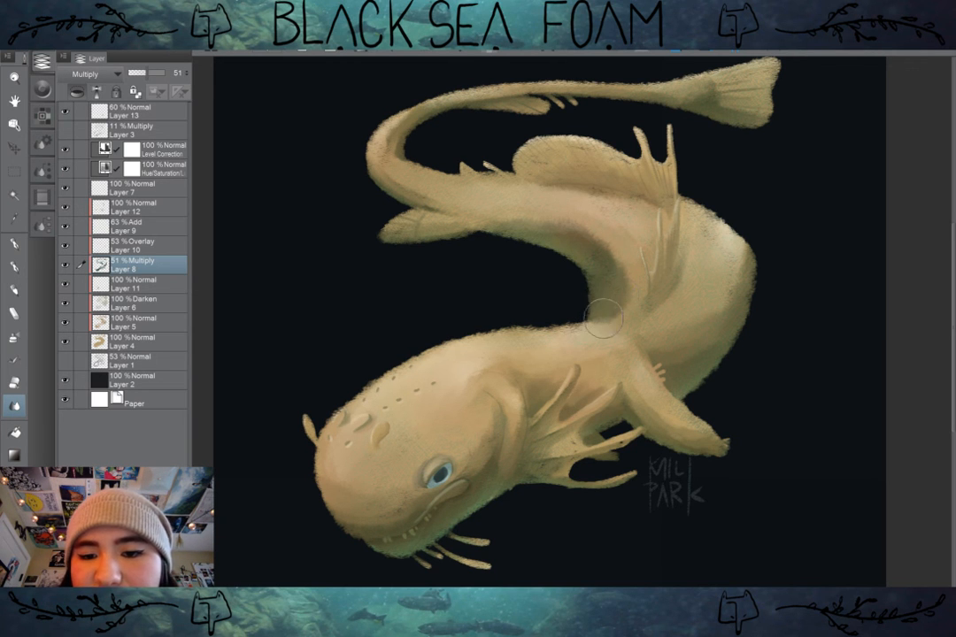
pyautogui.moveTo(603, 319)
pyautogui.mouseDown()
pyautogui.moveTo(613, 239)
pyautogui.moveTo(617, 315)
pyautogui.moveTo(622, 261)
pyautogui.moveTo(604, 292)
pyautogui.moveTo(608, 251)
pyautogui.moveTo(608, 307)
pyautogui.moveTo(593, 229)
pyautogui.moveTo(602, 278)
pyautogui.moveTo(626, 288)
pyautogui.moveTo(606, 316)
pyautogui.moveTo(613, 247)
pyautogui.moveTo(627, 303)
pyautogui.moveTo(614, 322)
pyautogui.moveTo(626, 285)
pyautogui.moveTo(621, 313)
pyautogui.moveTo(618, 300)
pyautogui.moveTo(599, 329)
pyautogui.moveTo(624, 274)
pyautogui.moveTo(618, 319)
pyautogui.moveTo(608, 300)
pyautogui.moveTo(600, 325)
pyautogui.moveTo(615, 294)
pyautogui.moveTo(600, 331)
pyautogui.moveTo(598, 269)
pyautogui.moveTo(591, 346)
pyautogui.moveTo(612, 269)
pyautogui.moveTo(599, 322)
pyautogui.moveTo(607, 276)
pyautogui.moveTo(608, 287)
pyautogui.moveTo(601, 248)
pyautogui.moveTo(608, 278)
pyautogui.moveTo(570, 224)
pyautogui.moveTo(600, 266)
pyautogui.moveTo(583, 230)
pyautogui.moveTo(592, 264)
pyautogui.moveTo(561, 221)
pyautogui.moveTo(595, 298)
pyautogui.mouseUp()
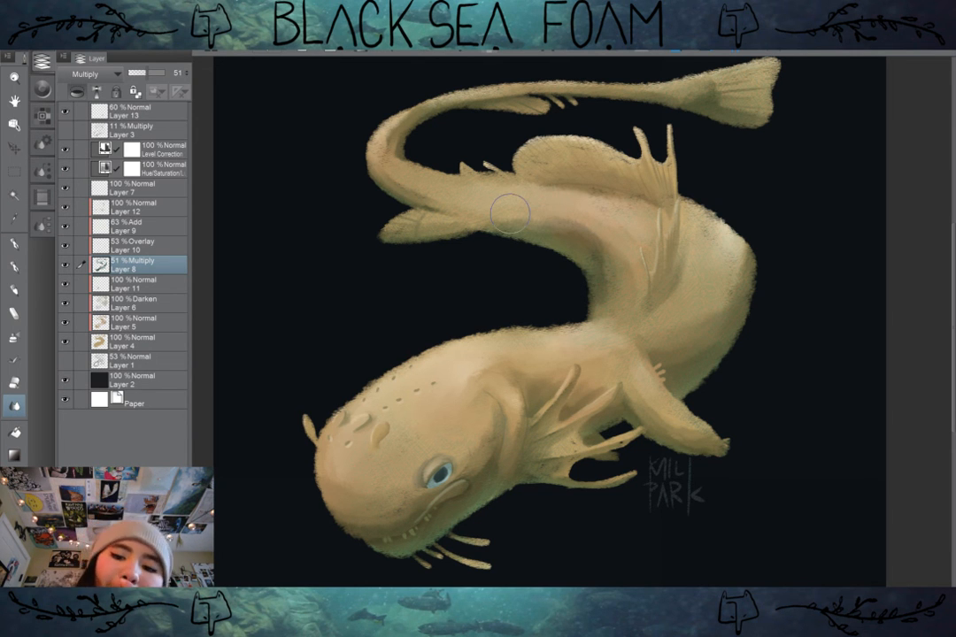
pyautogui.scroll(-3, 659, 467)
pyautogui.scroll(4, 734, 377)
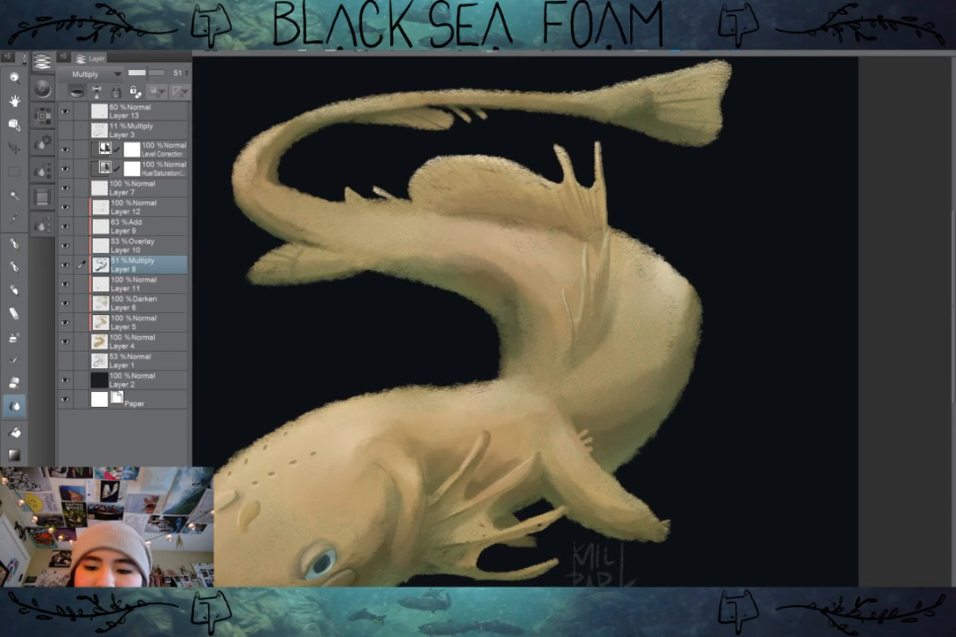
pyautogui.moveTo(432, 247)
pyautogui.mouseDown()
pyautogui.moveTo(394, 221)
pyautogui.moveTo(476, 258)
pyautogui.moveTo(414, 255)
pyautogui.mouseUp()
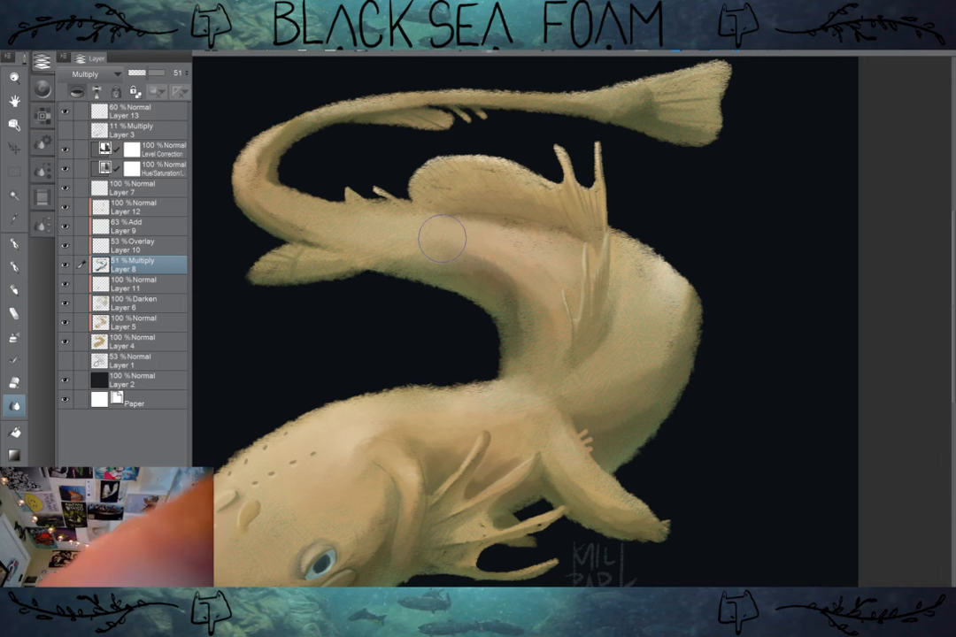
# Step: Soften the highlight on the creature's upper back on the Add layer, Layer 9
pyautogui.click(136, 241)
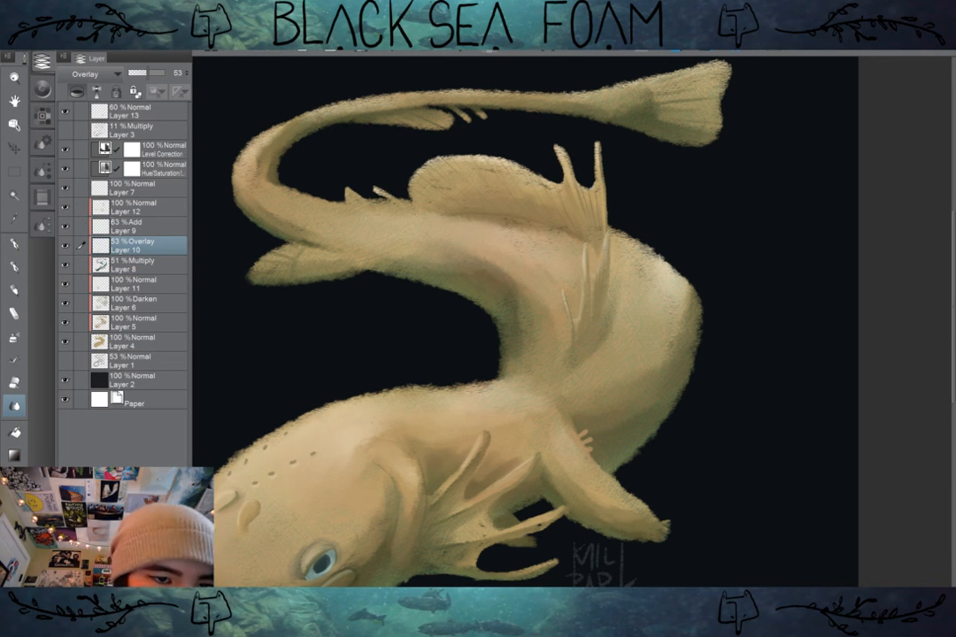
pyautogui.click(136, 226)
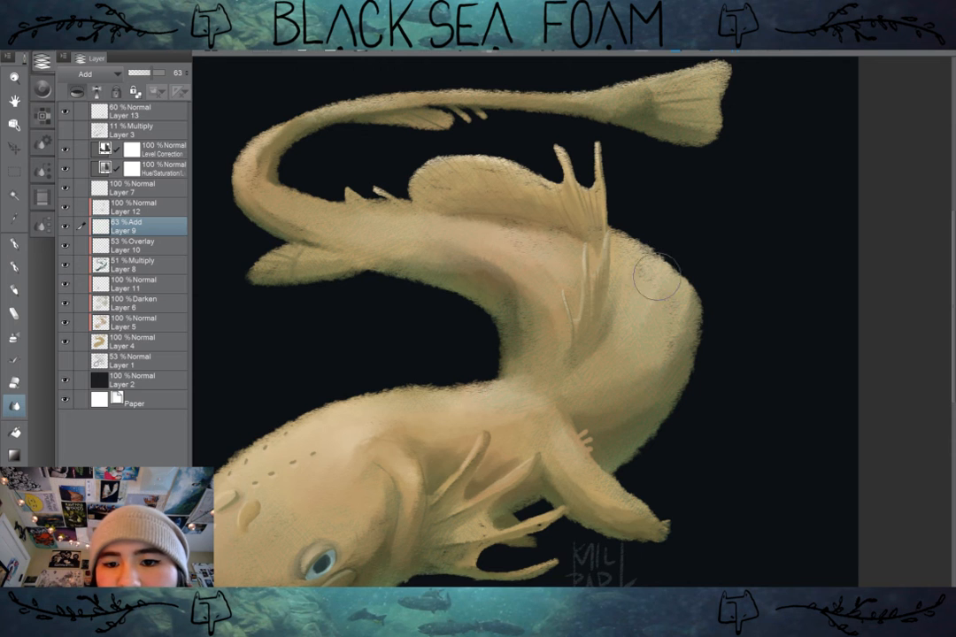
pyautogui.scroll(-1, 732, 347)
pyautogui.scroll(-1, 714, 395)
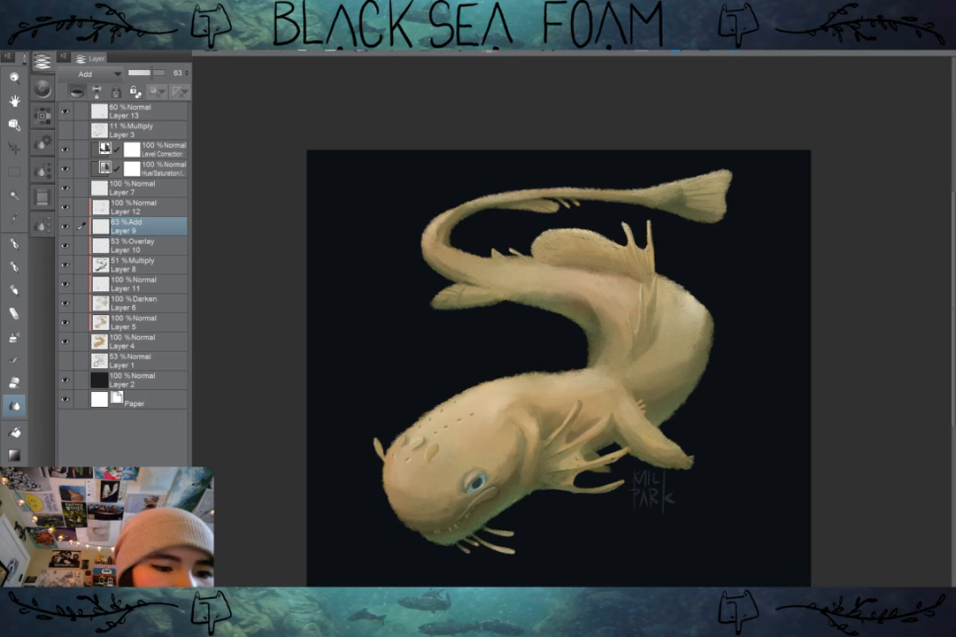
# Step: Use the Blend sub tool to smooth the shading at the body's inner bend, continuing on the Multiply layer, Layer 8
pyautogui.click(39, 225)
pyautogui.click(122, 102)
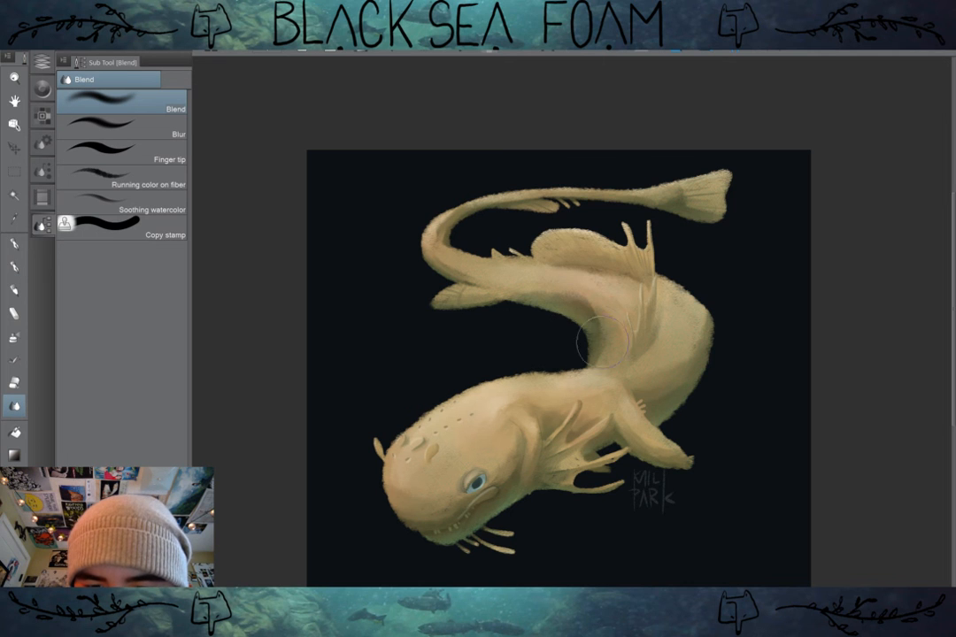
pyautogui.moveTo(605, 356); pyautogui.dragTo(600, 362)
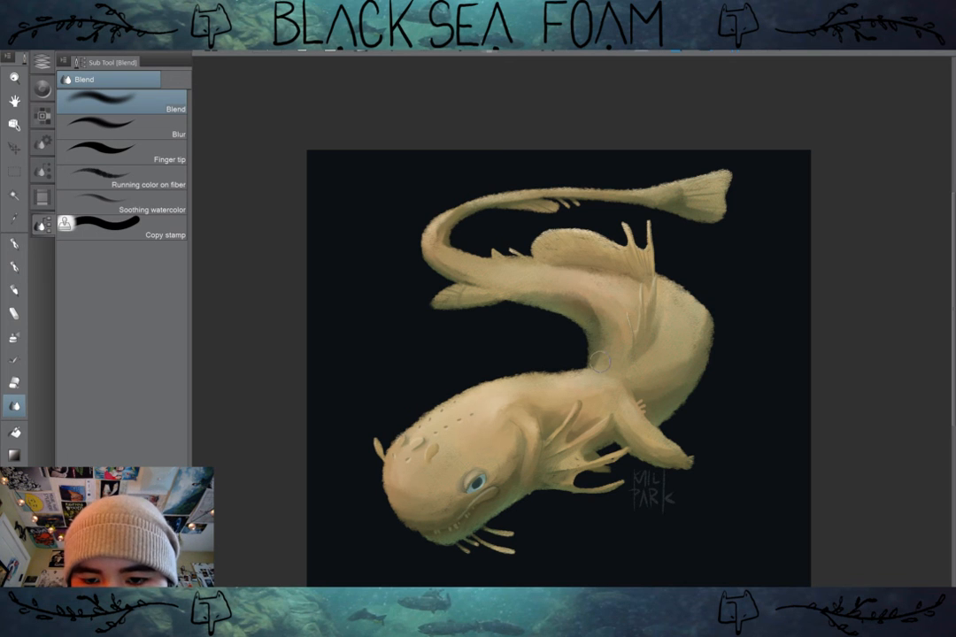
pyautogui.click(41, 62)
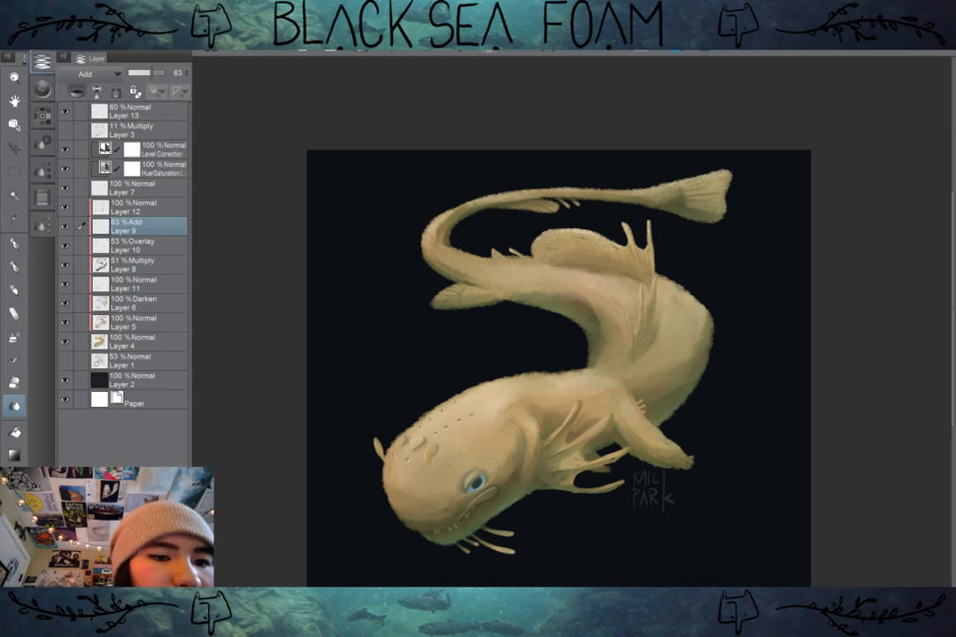
pyautogui.click(146, 246)
pyautogui.click(146, 264)
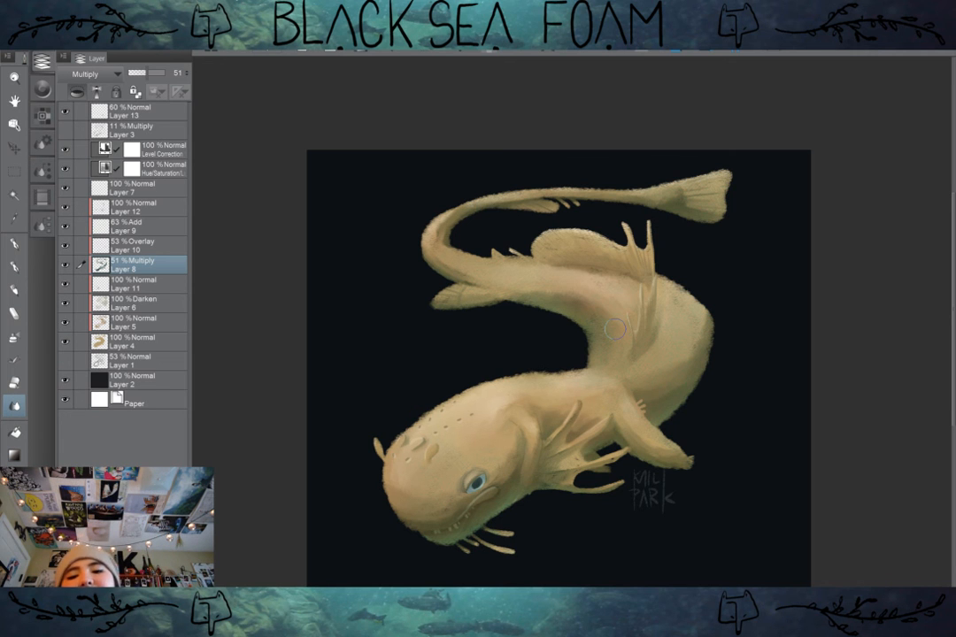
pyautogui.scroll(-2, 614, 329)
pyautogui.scroll(2, 689, 394)
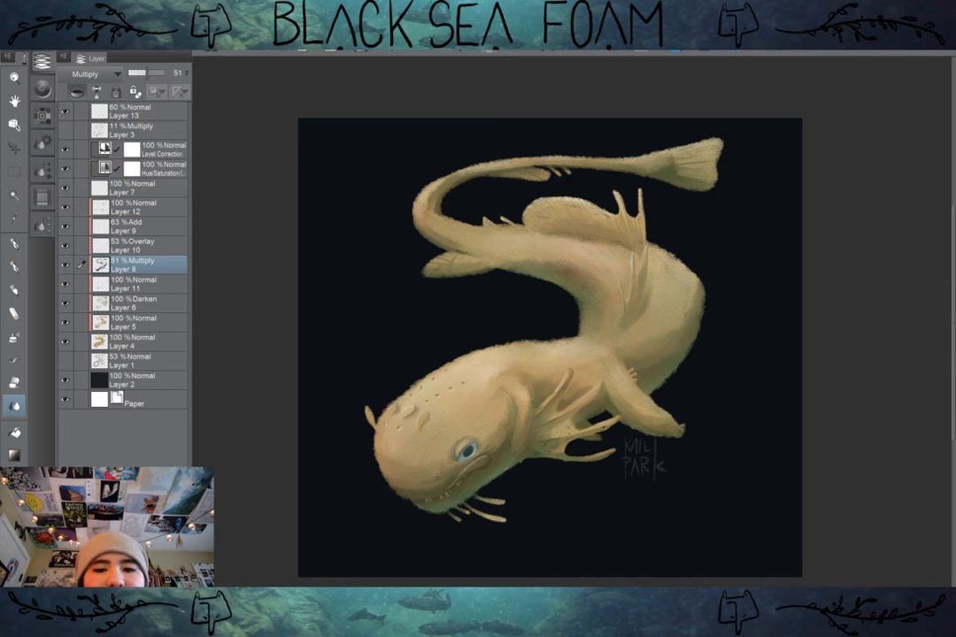
# Step: Select Layer 4 with the creature's base shape and switch to the Soft eraser for its tail and back edges
pyautogui.click(150, 336)
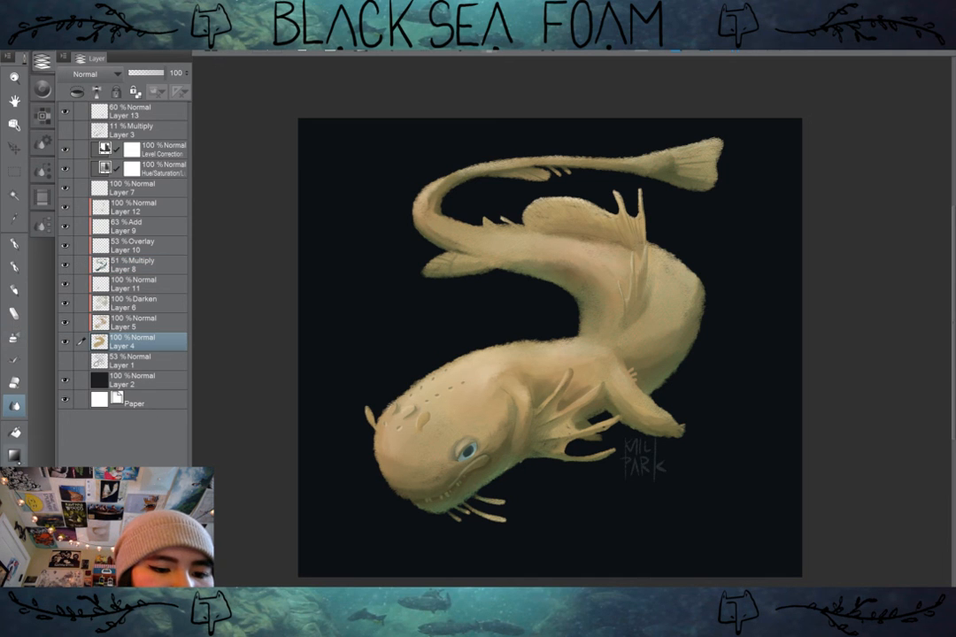
pyautogui.press('e')
pyautogui.click(43, 225)
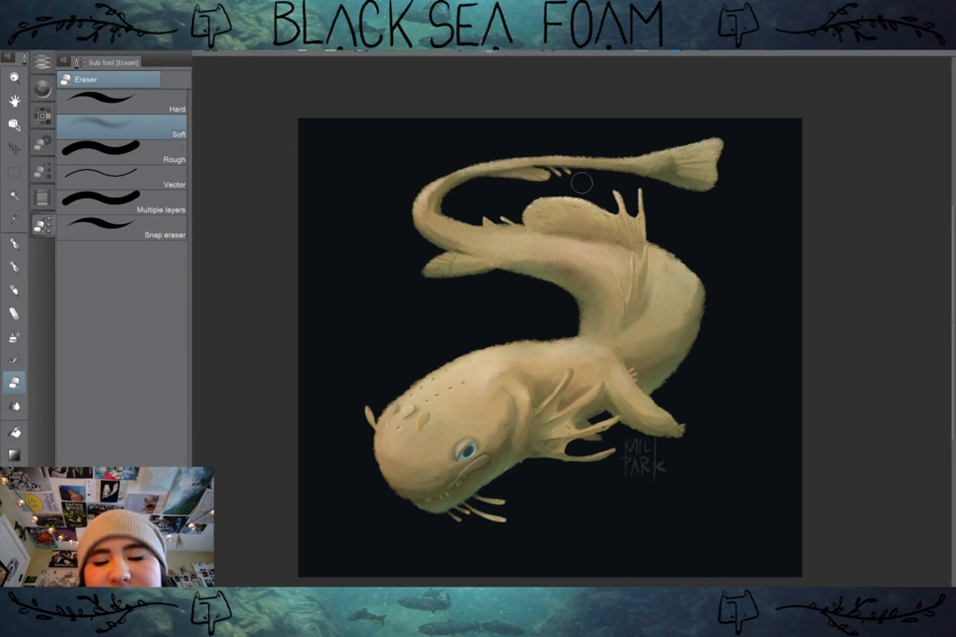
pyautogui.scroll(3, 641, 245)
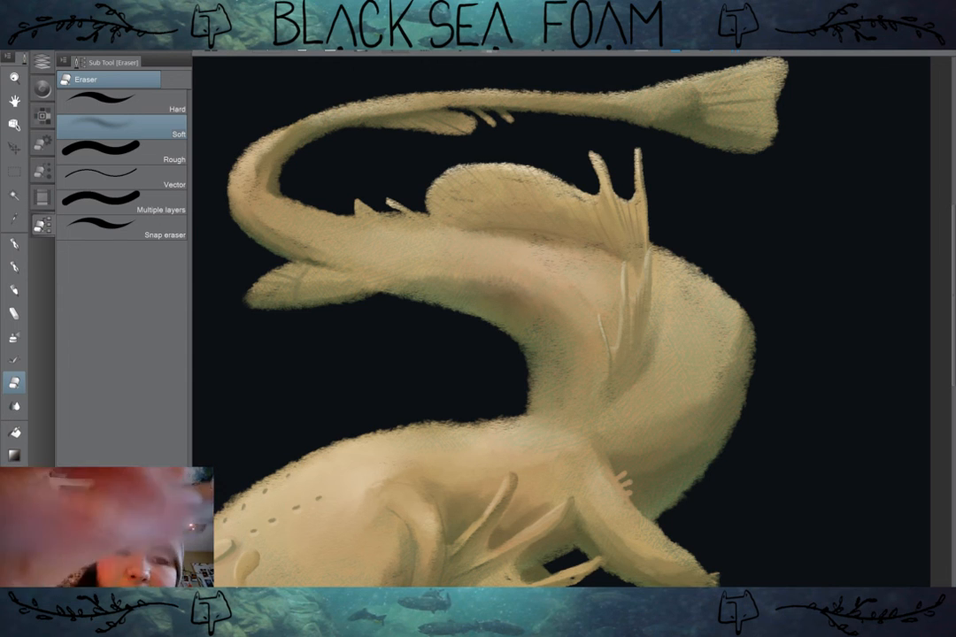
pyautogui.click(42, 62)
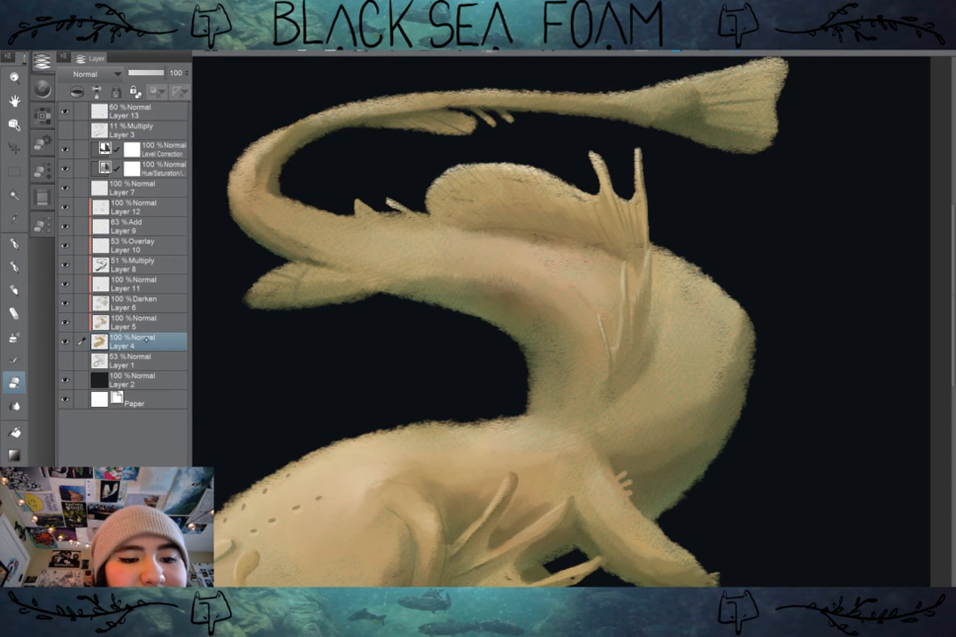
pyautogui.doubleClick(115, 345)
pyautogui.press('Return')
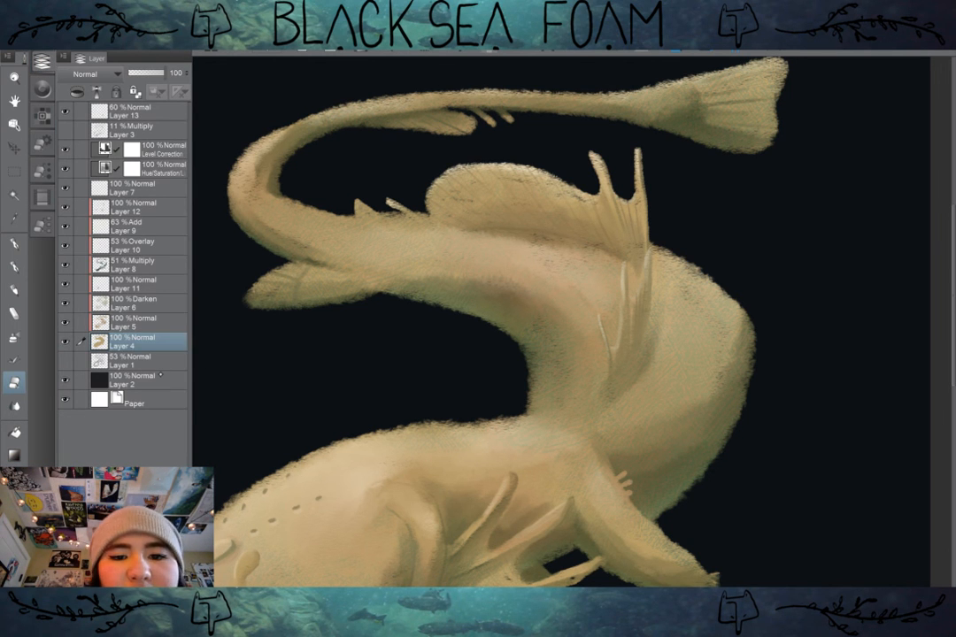
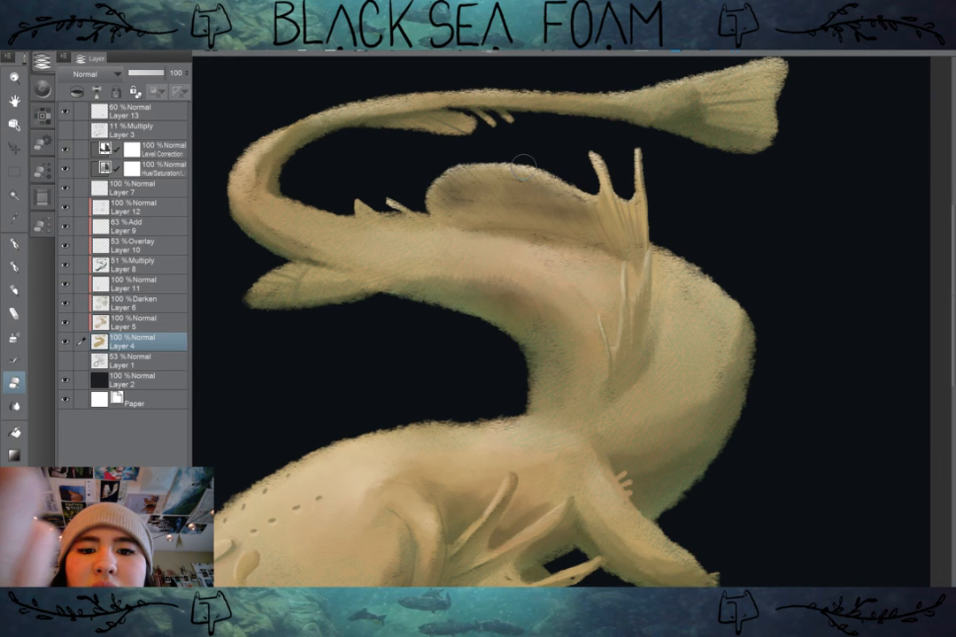
# Step: Blend the upper edge of the creature's large rounded dorsal fin on Layer 4 to soften and darken it
pyautogui.moveTo(523, 165); pyautogui.dragTo(519, 199)
pyautogui.scroll(-2, 572, 320)
pyautogui.moveTo(572, 354); pyautogui.dragTo(566, 303)
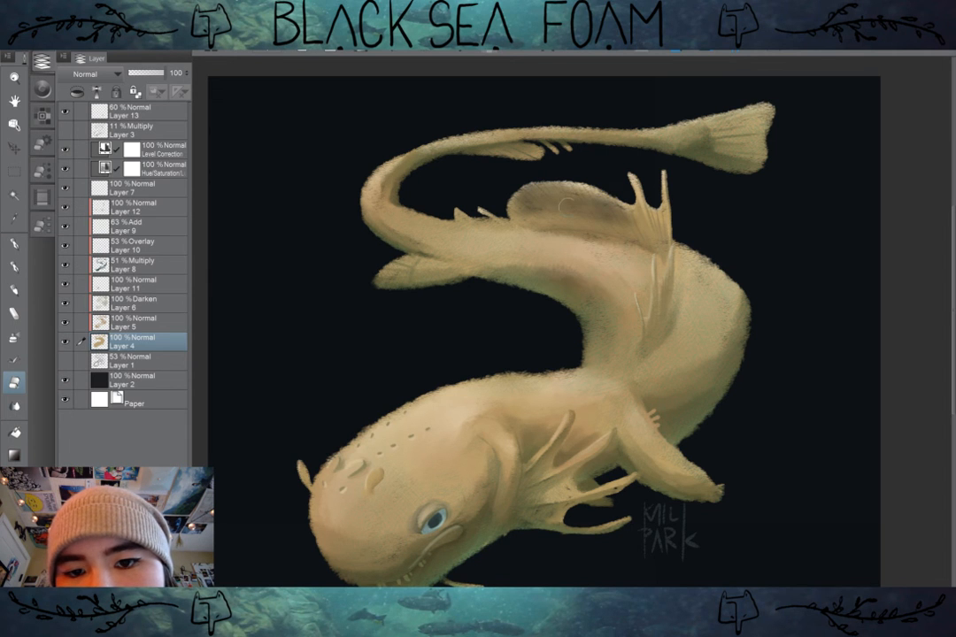
pyautogui.moveTo(523, 208); pyautogui.dragTo(512, 182)
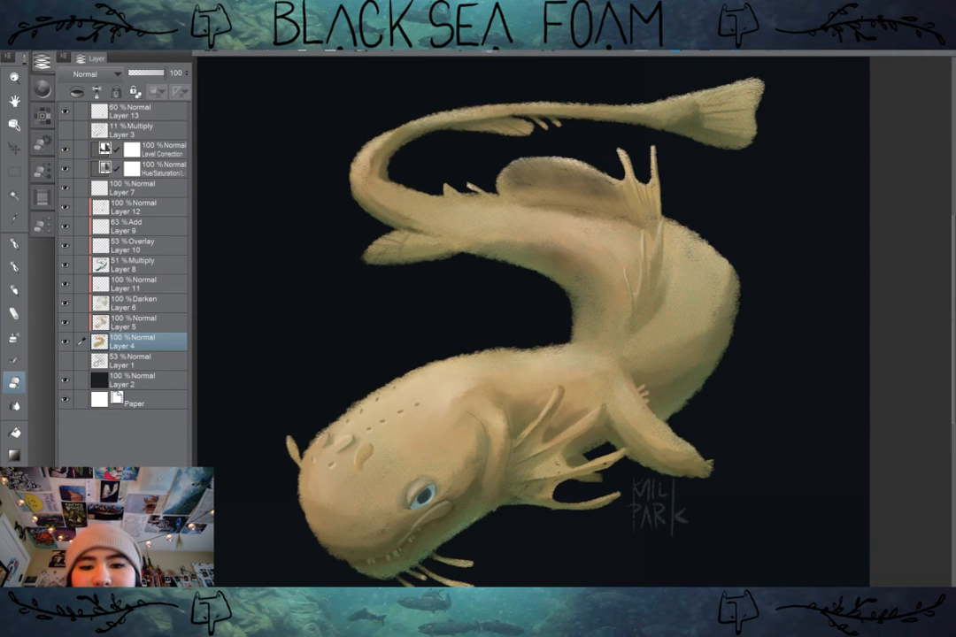
# Step: Blend the outer edges of the tail fin and the small fin below the tail into darker, softer tips on Layer 4
pyautogui.moveTo(531, 310); pyautogui.dragTo(532, 330)
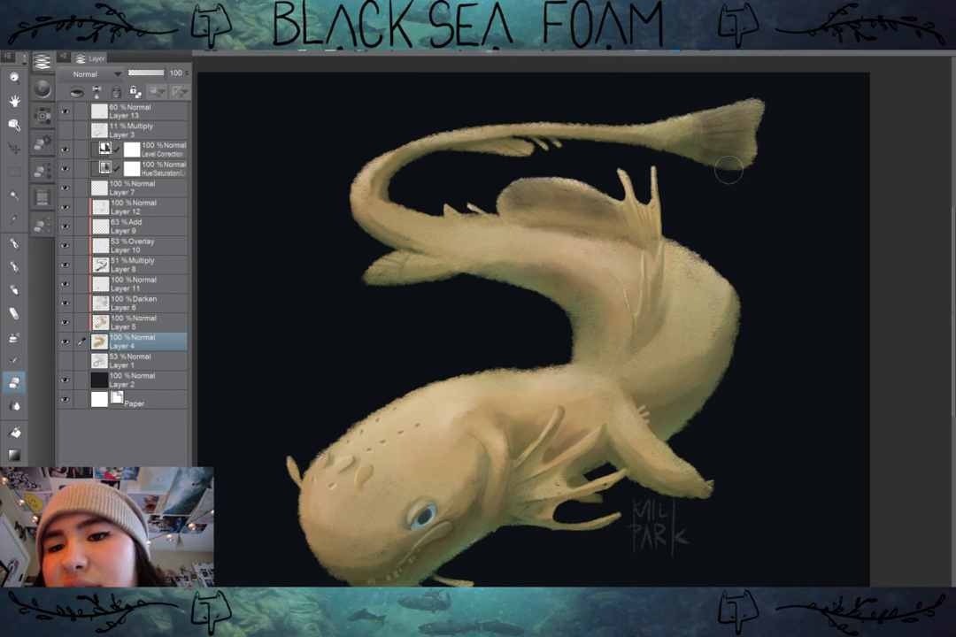
pyautogui.moveTo(549, 310); pyautogui.dragTo(572, 330)
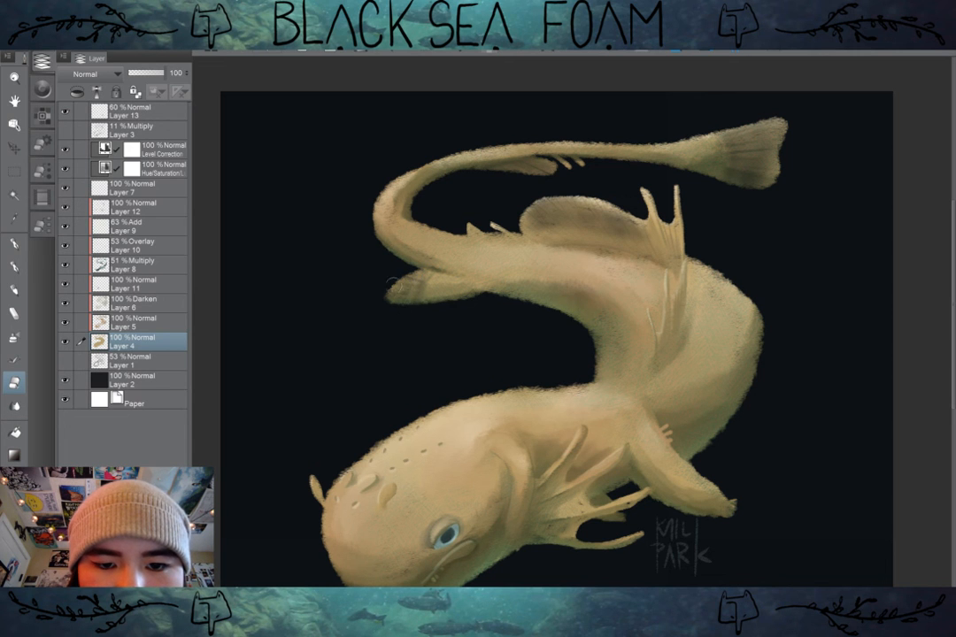
pyautogui.moveTo(767, 381)
pyautogui.mouseDown()
pyautogui.moveTo(747, 335)
pyautogui.moveTo(785, 300)
pyautogui.moveTo(776, 387)
pyautogui.mouseUp()
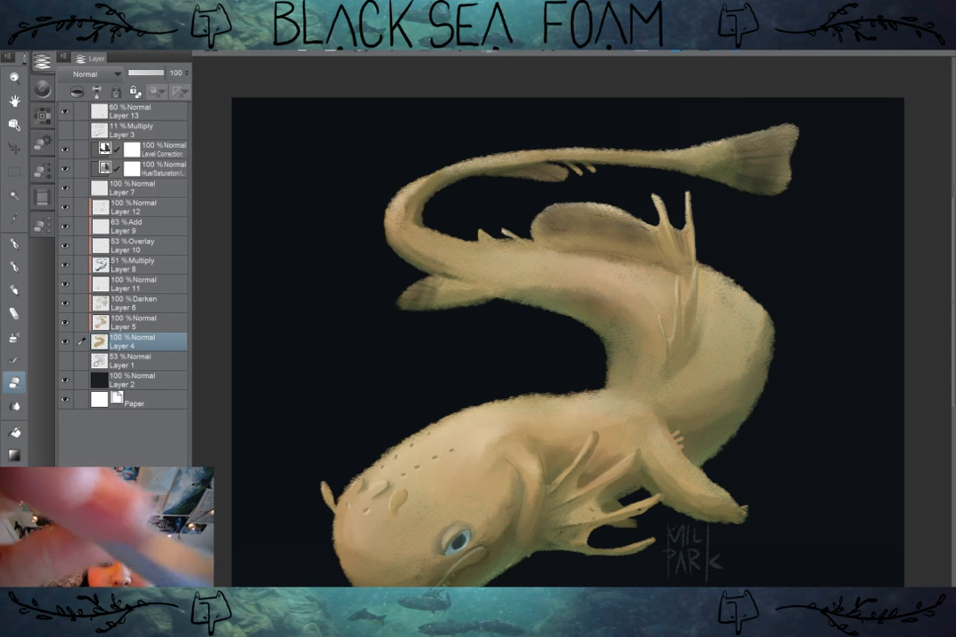
pyautogui.moveTo(777, 437); pyautogui.dragTo(792, 362)
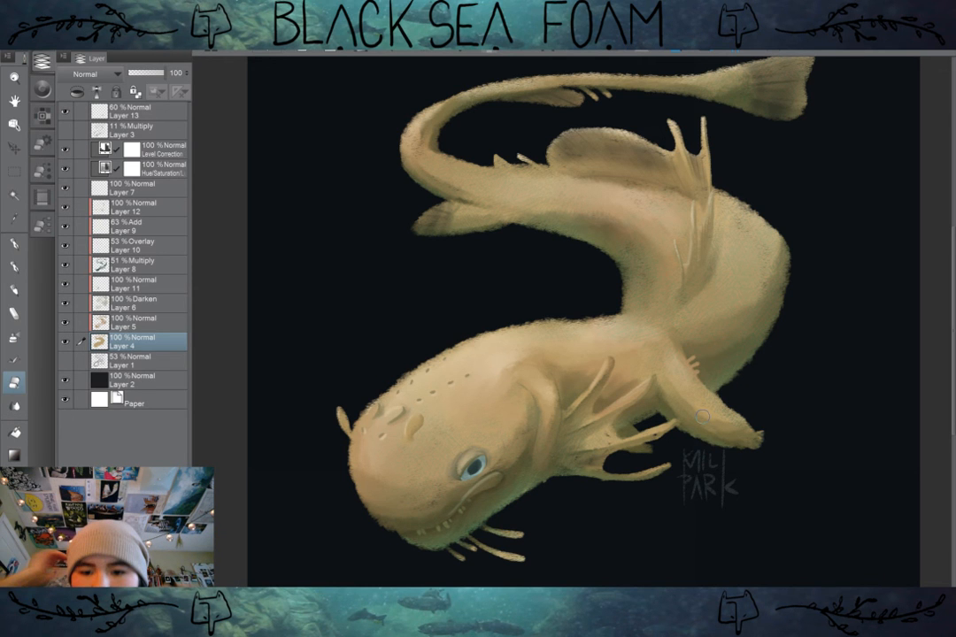
# Step: Review the whole creature against the dark background and save the painting
pyautogui.scroll(-1, 702, 415)
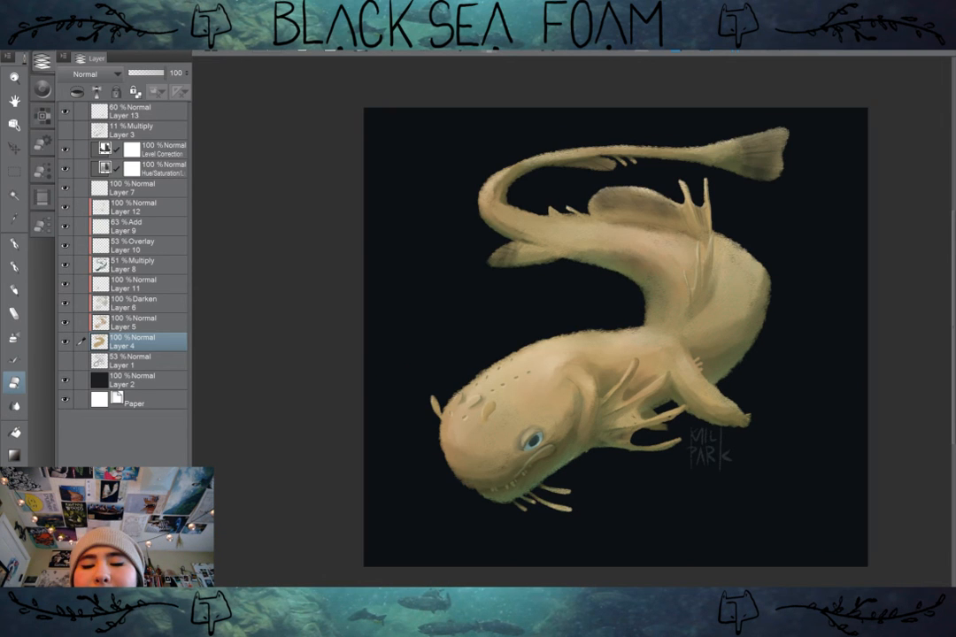
pyautogui.scroll(-1, 615, 337)
pyautogui.hscroll(1, 638, 343)
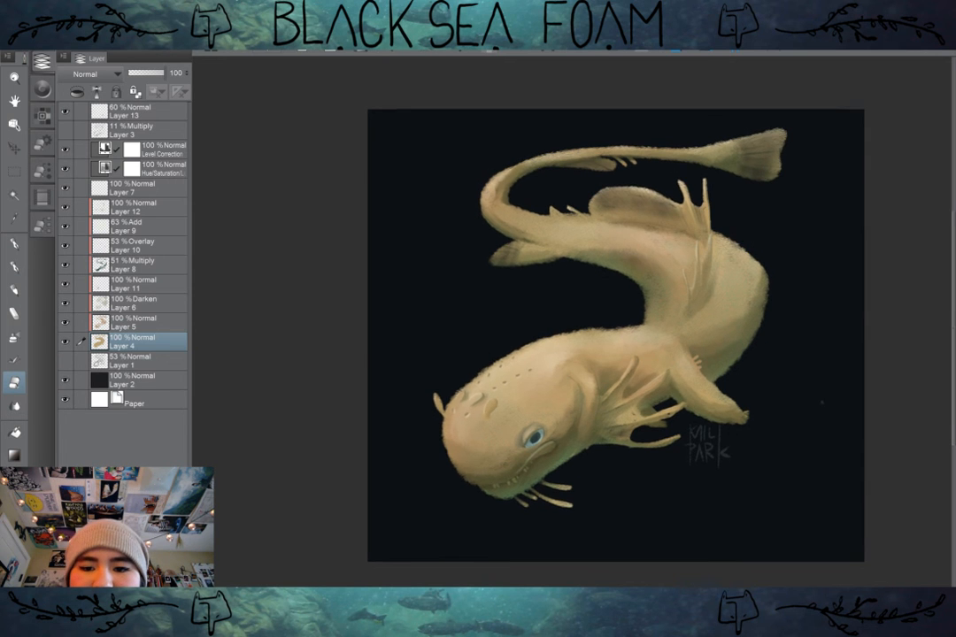
pyautogui.scroll(2, 637, 343)
pyautogui.scroll(-2, 593, 336)
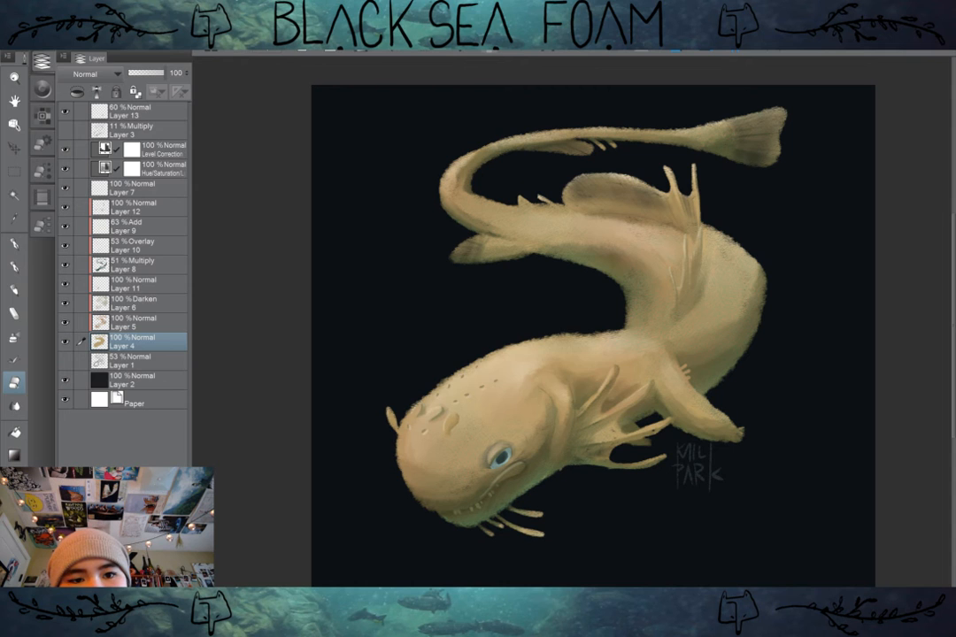
pyautogui.hotkey('ctrl', 's')
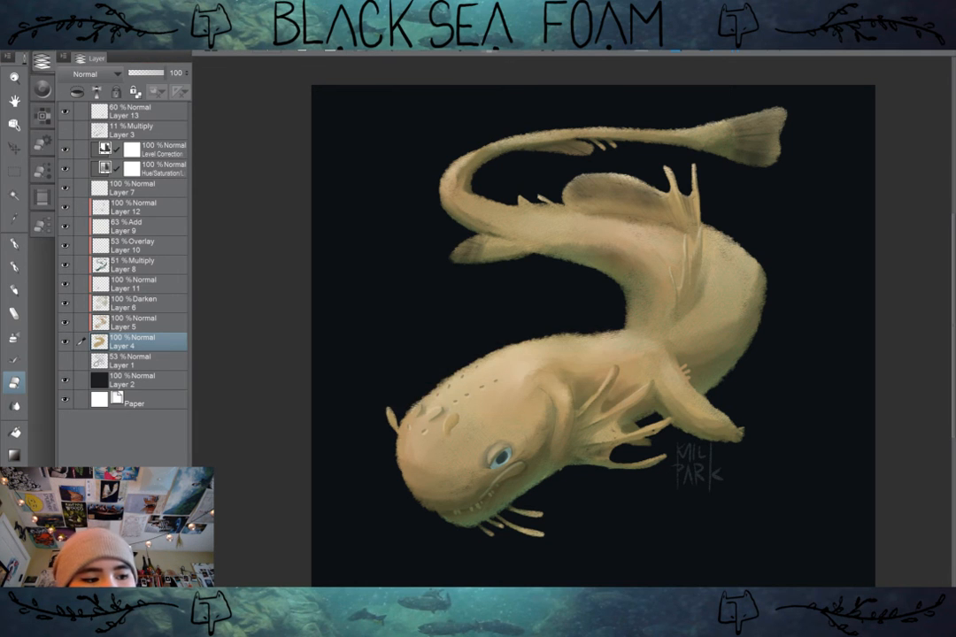